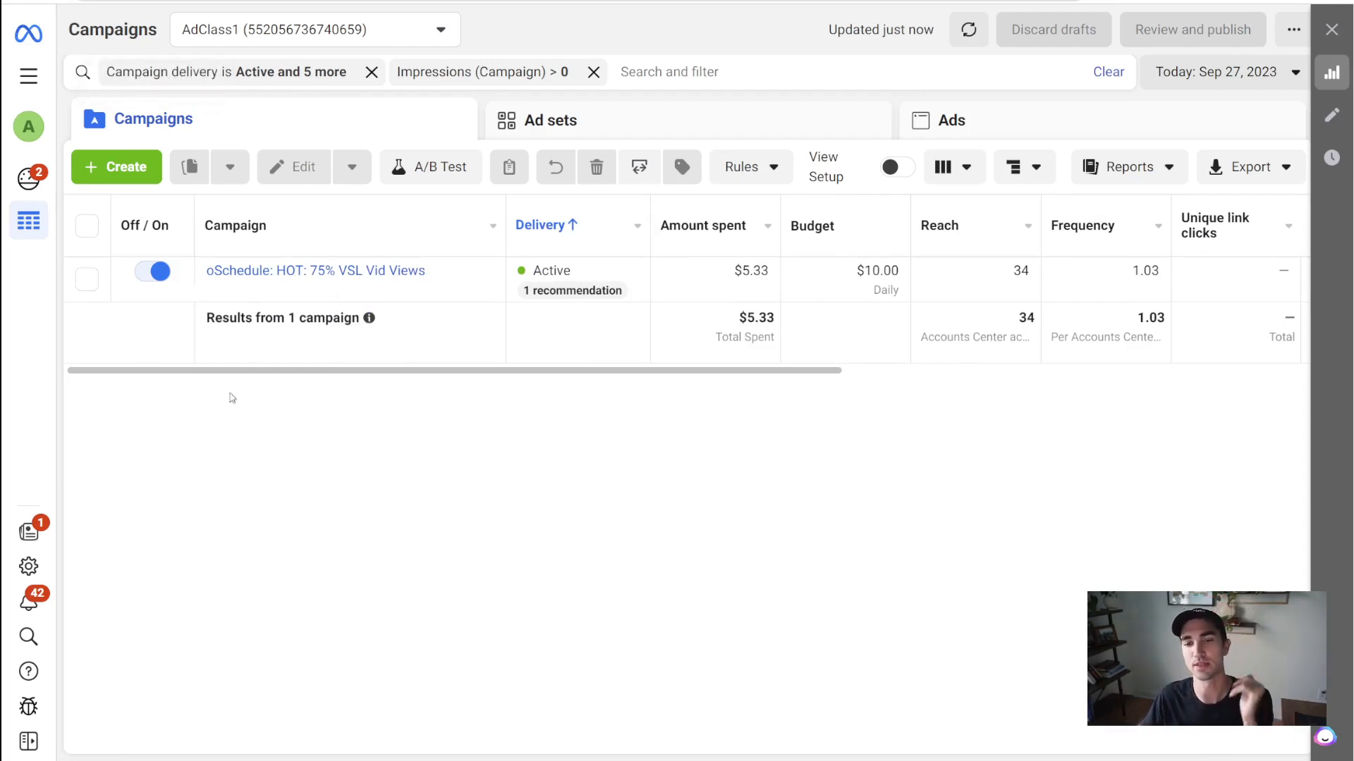
Step: Select the "oSchedule: HOT: 75% VSL Vid Views" campaign and look across its metric columns
{"action": "left_click", "coordinate": [87, 279]}
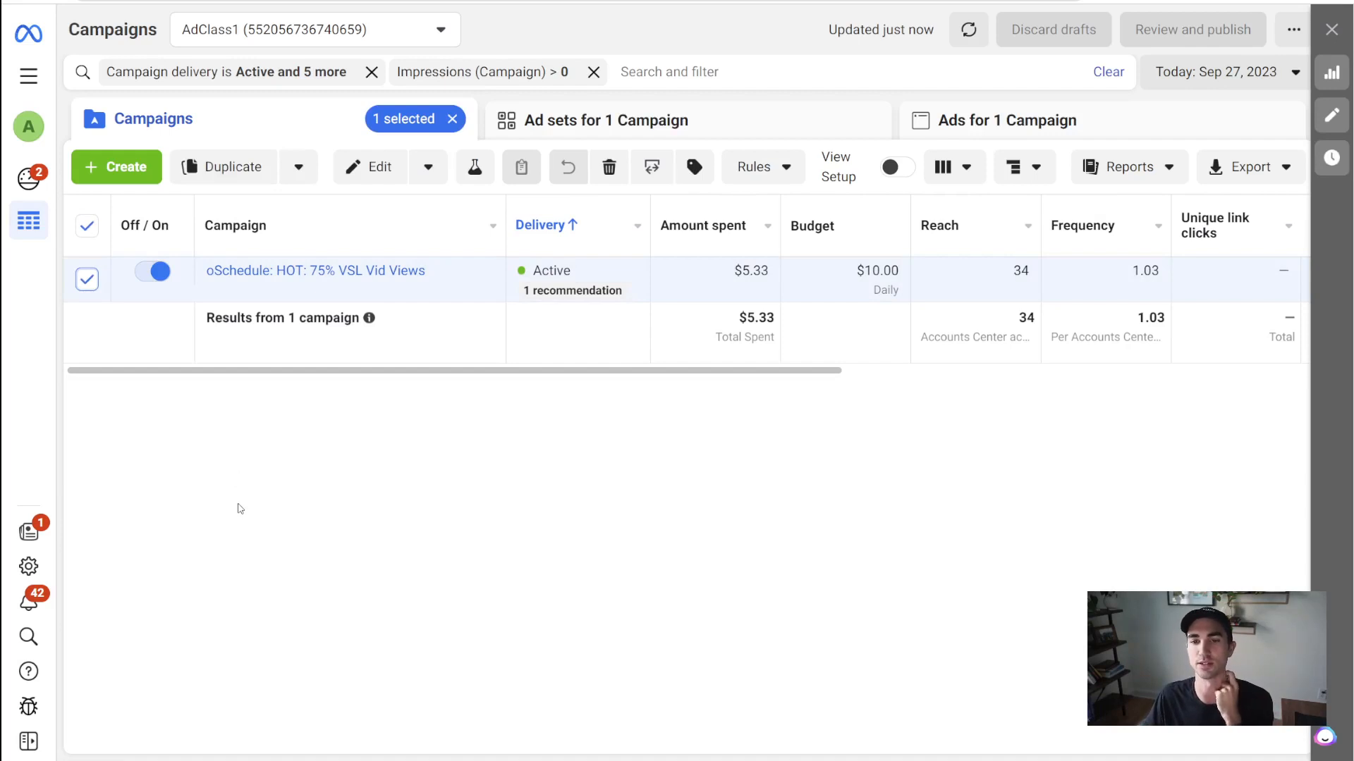
{"action": "mouse_move", "coordinate": [379, 279]}
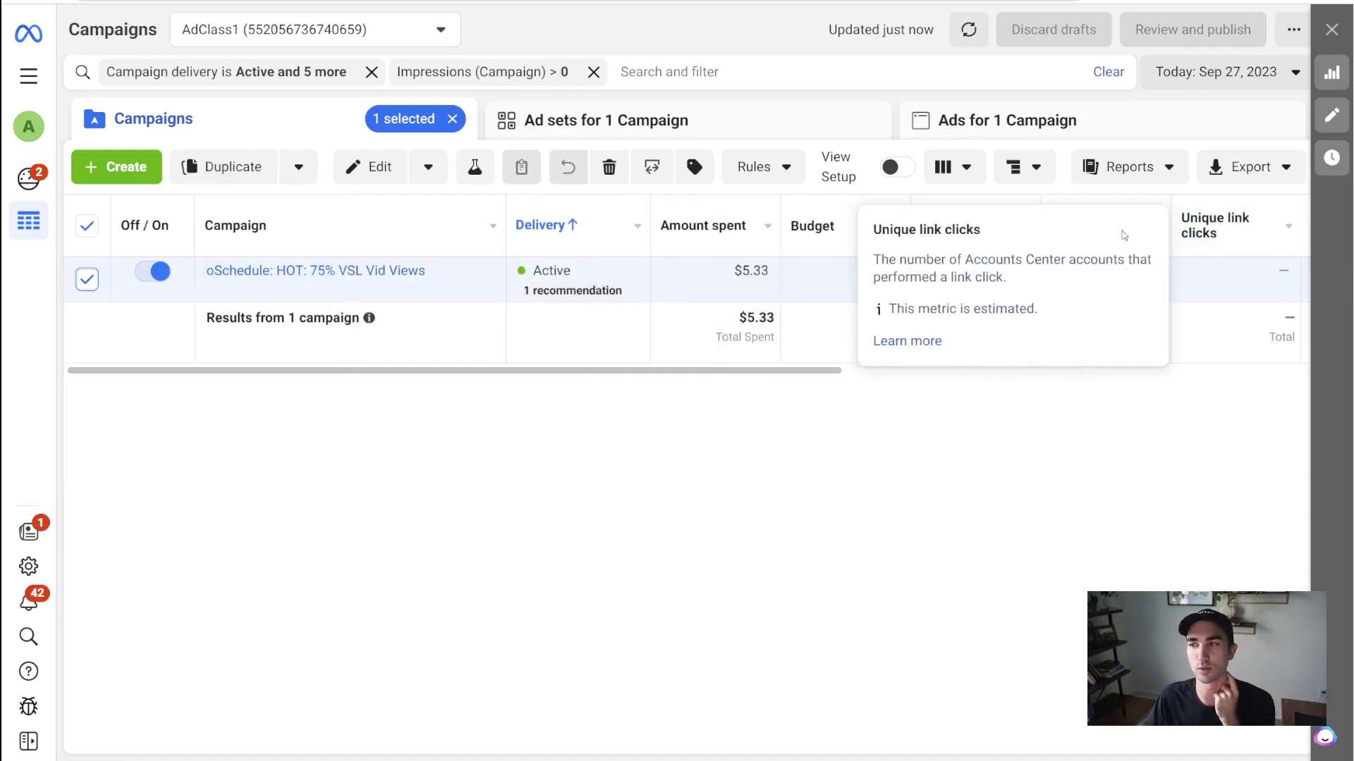
{"action": "left_click_drag", "start_coordinate": [550, 369], "coordinate": [615, 382]}
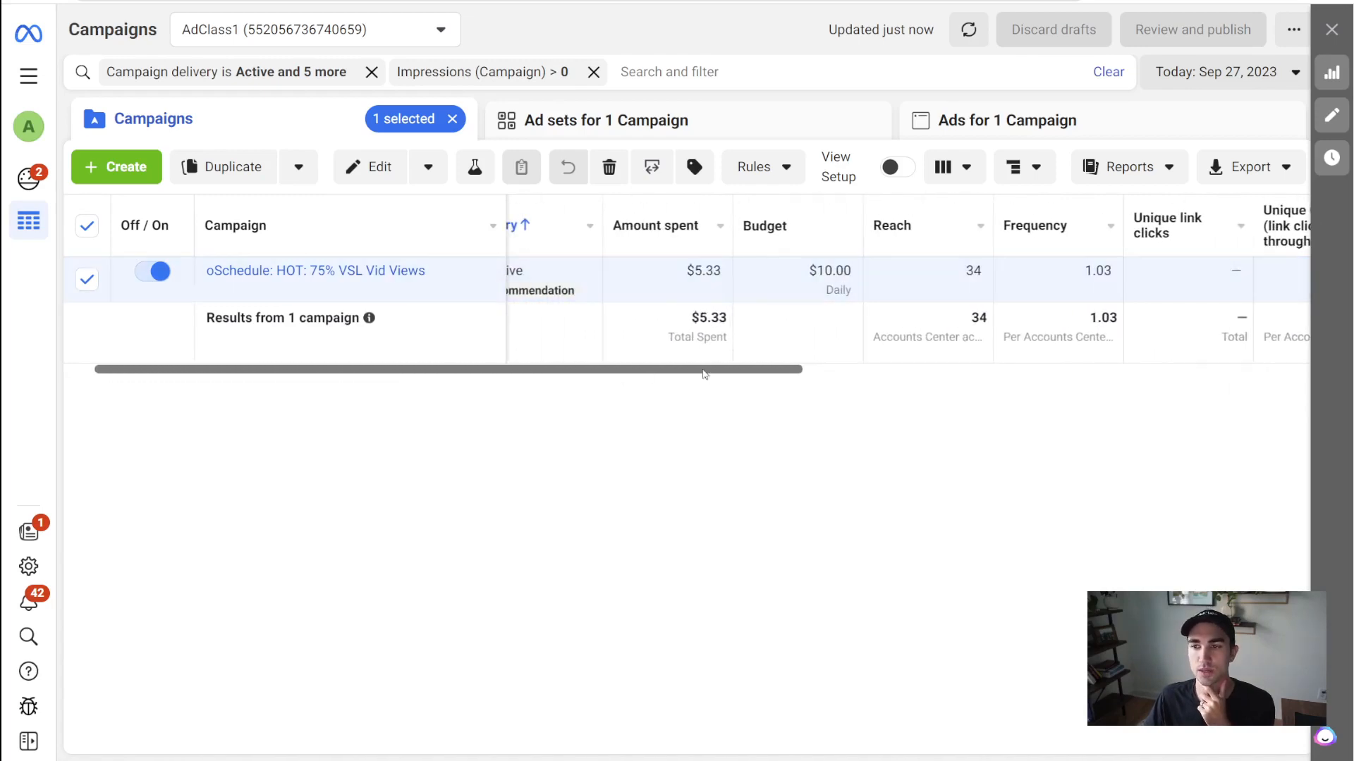
{"action": "left_click_drag", "start_coordinate": [987, 369], "coordinate": [472, 383]}
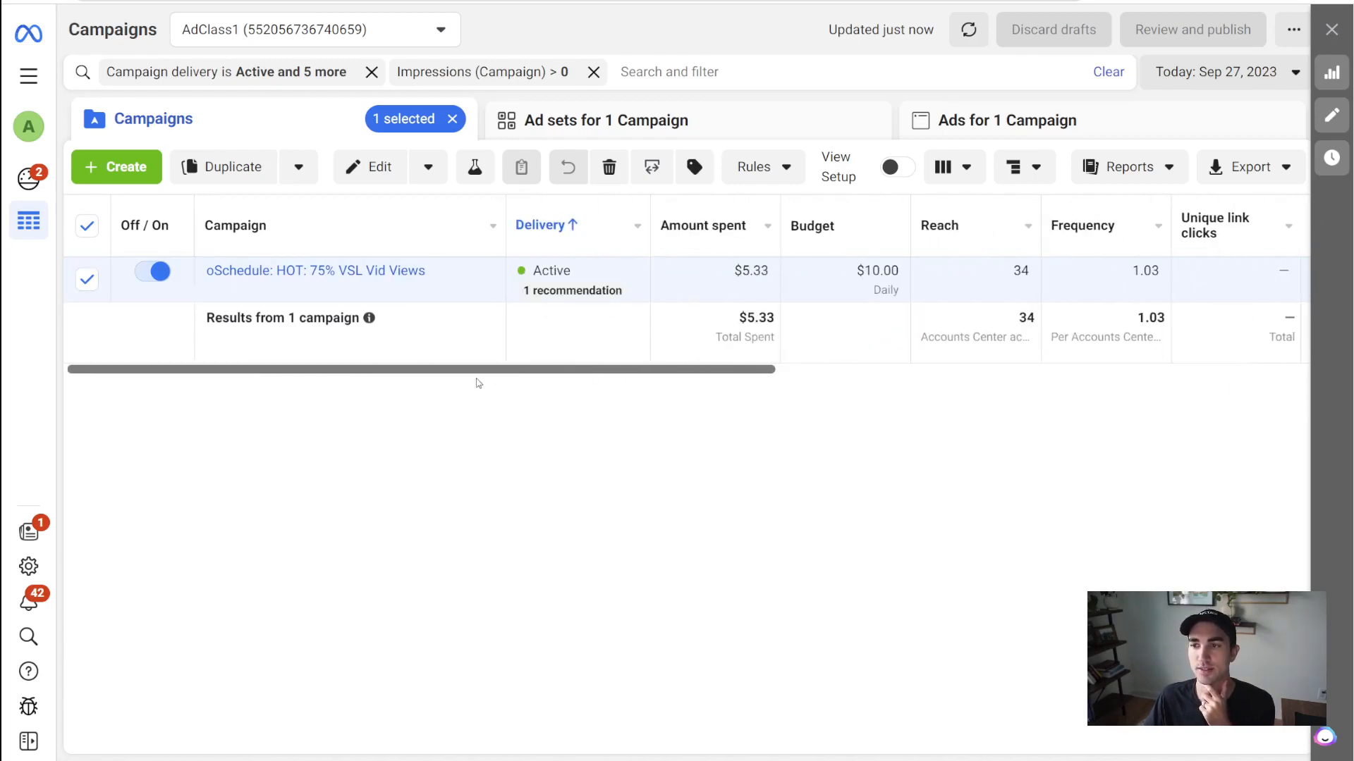
Step: Review the available column presets and the metrics included in the vsl 2.0 preset
{"action": "left_click", "coordinate": [954, 167]}
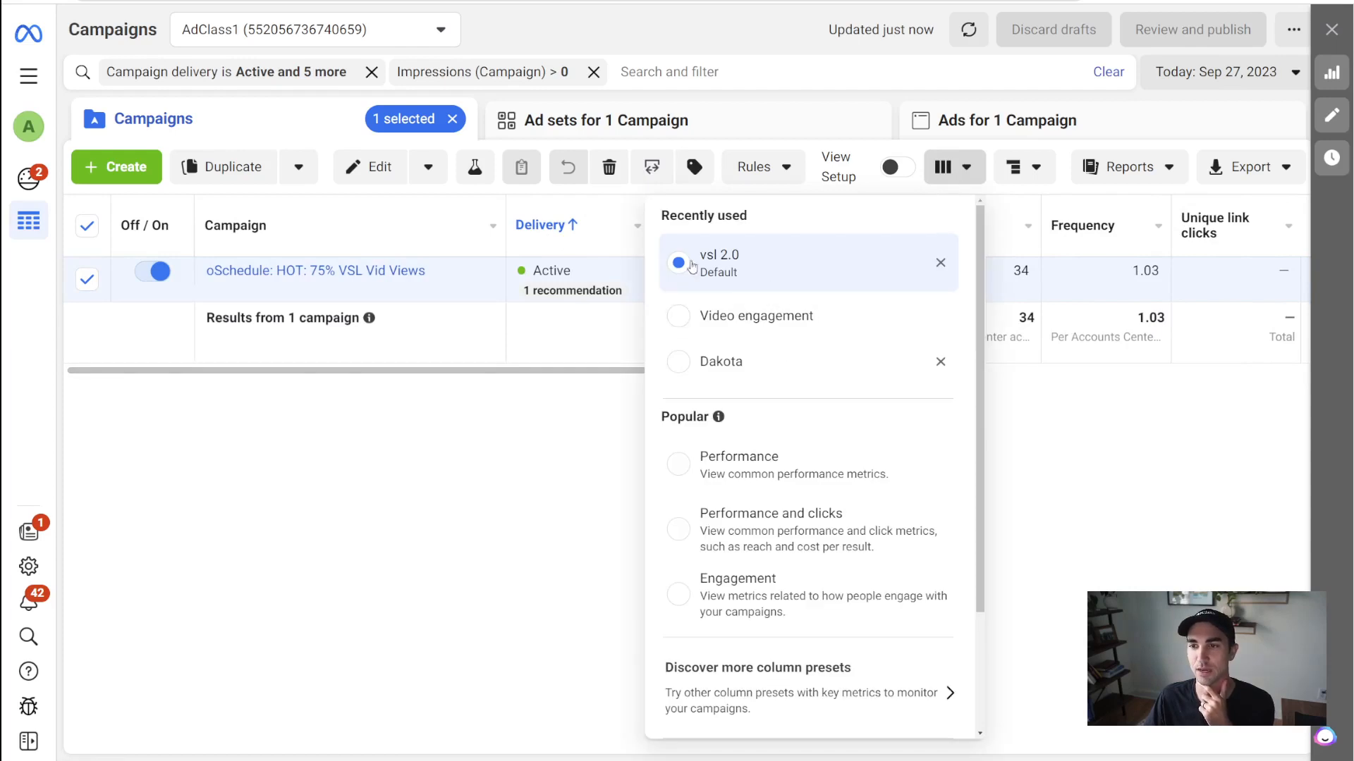
{"action": "mouse_move", "coordinate": [753, 270]}
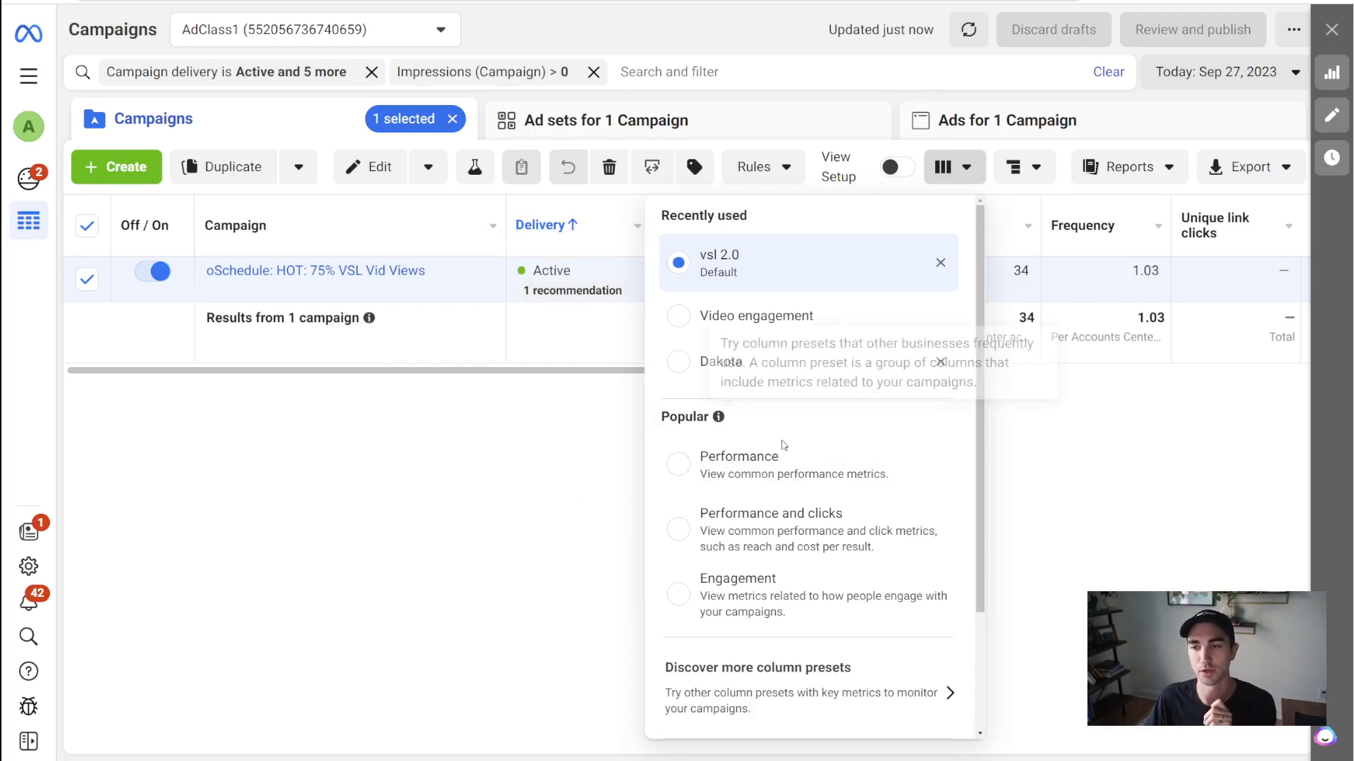
{"action": "mouse_move", "coordinate": [751, 451]}
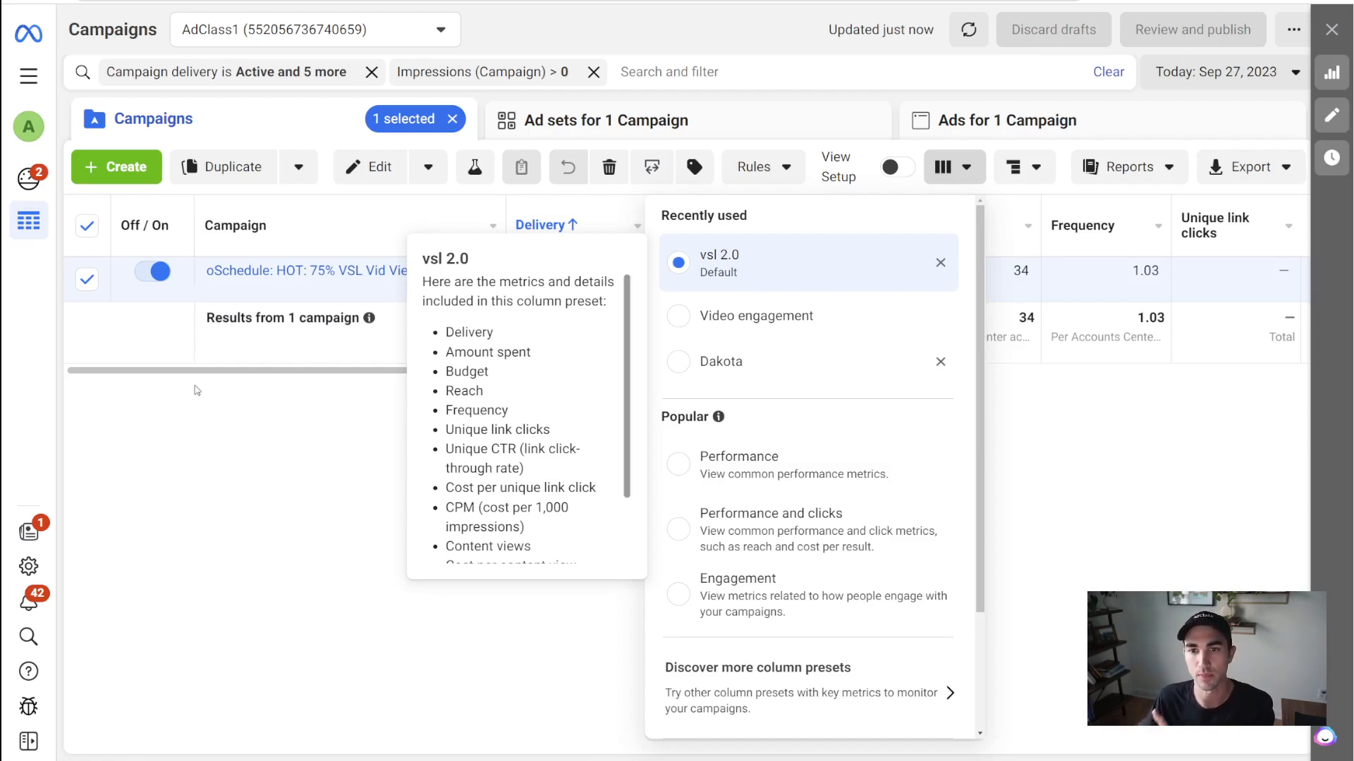
{"action": "left_click", "coordinate": [253, 441]}
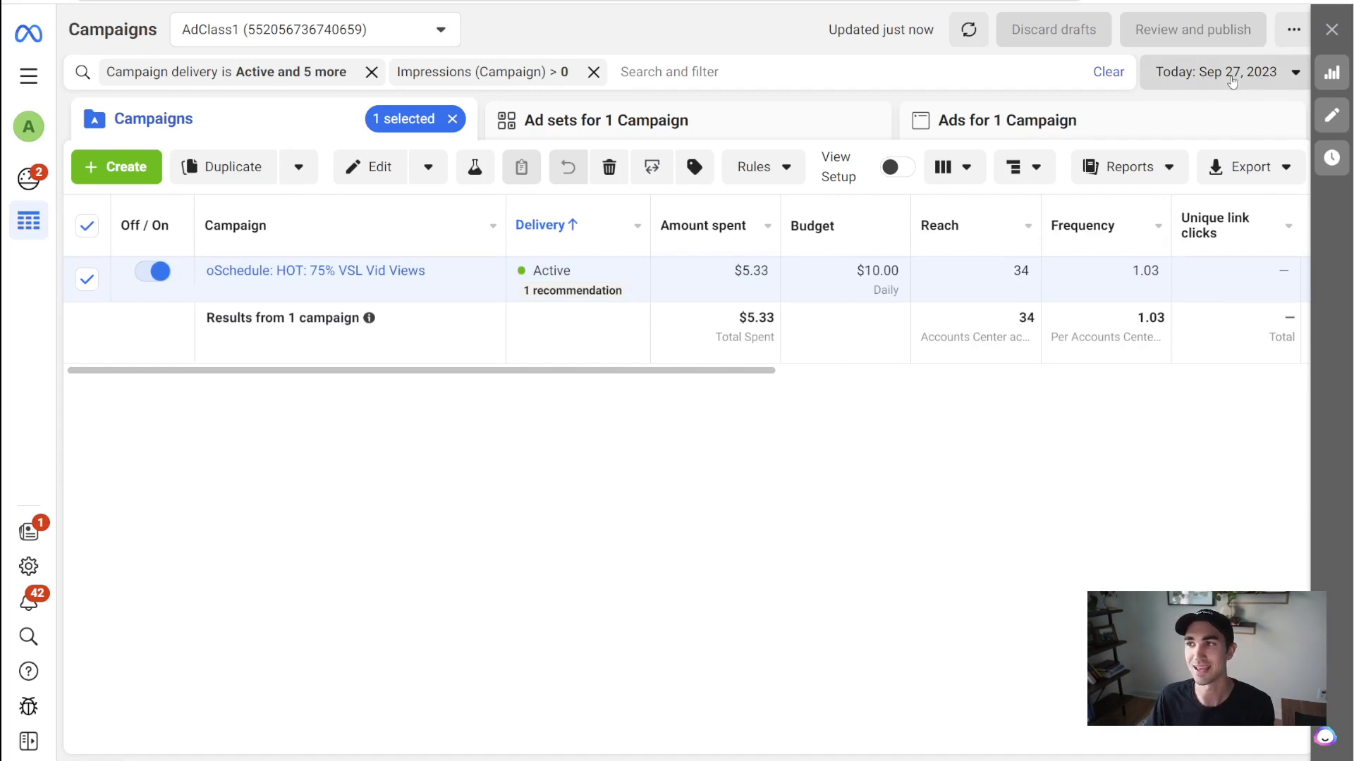
Step: Set the reporting date range to Last 7 days and check the selected campaign's amount spent
{"action": "left_click", "coordinate": [1234, 83]}
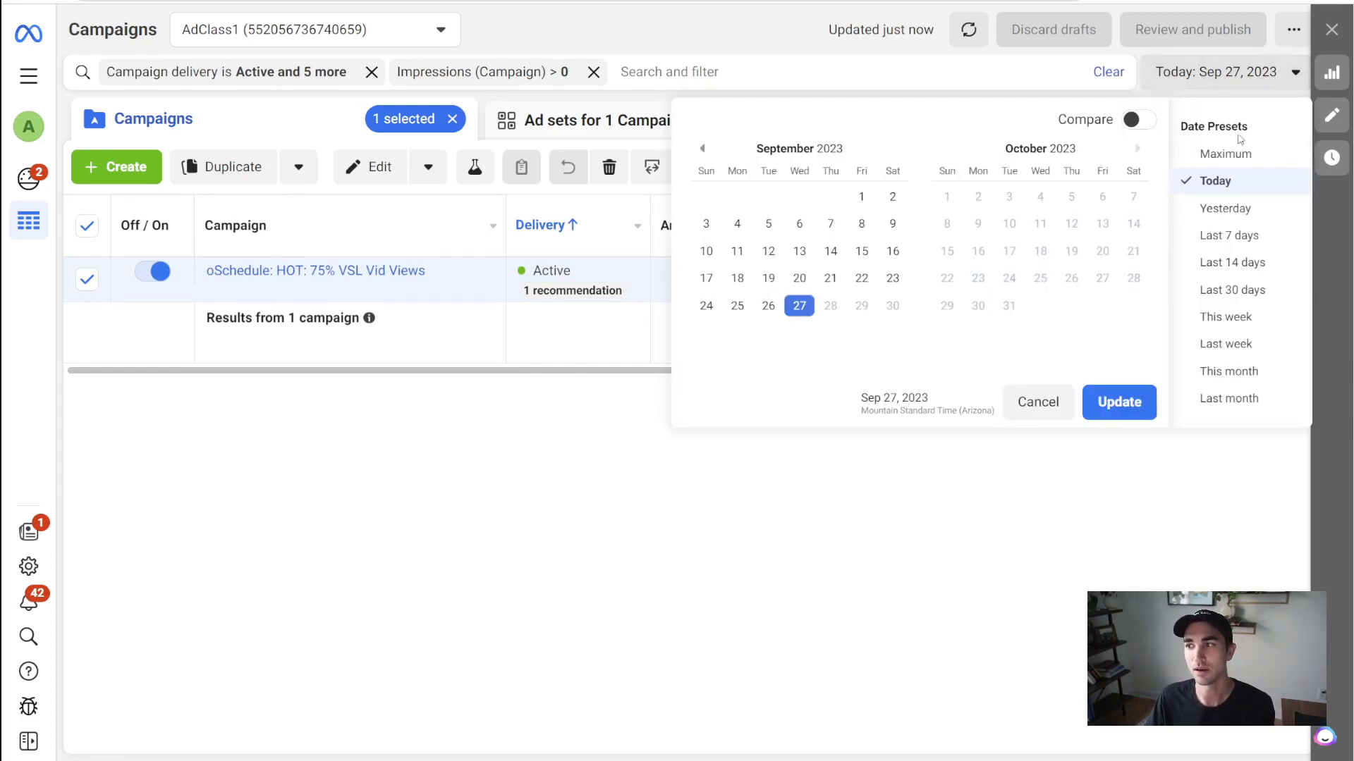
{"action": "left_click", "coordinate": [1230, 236]}
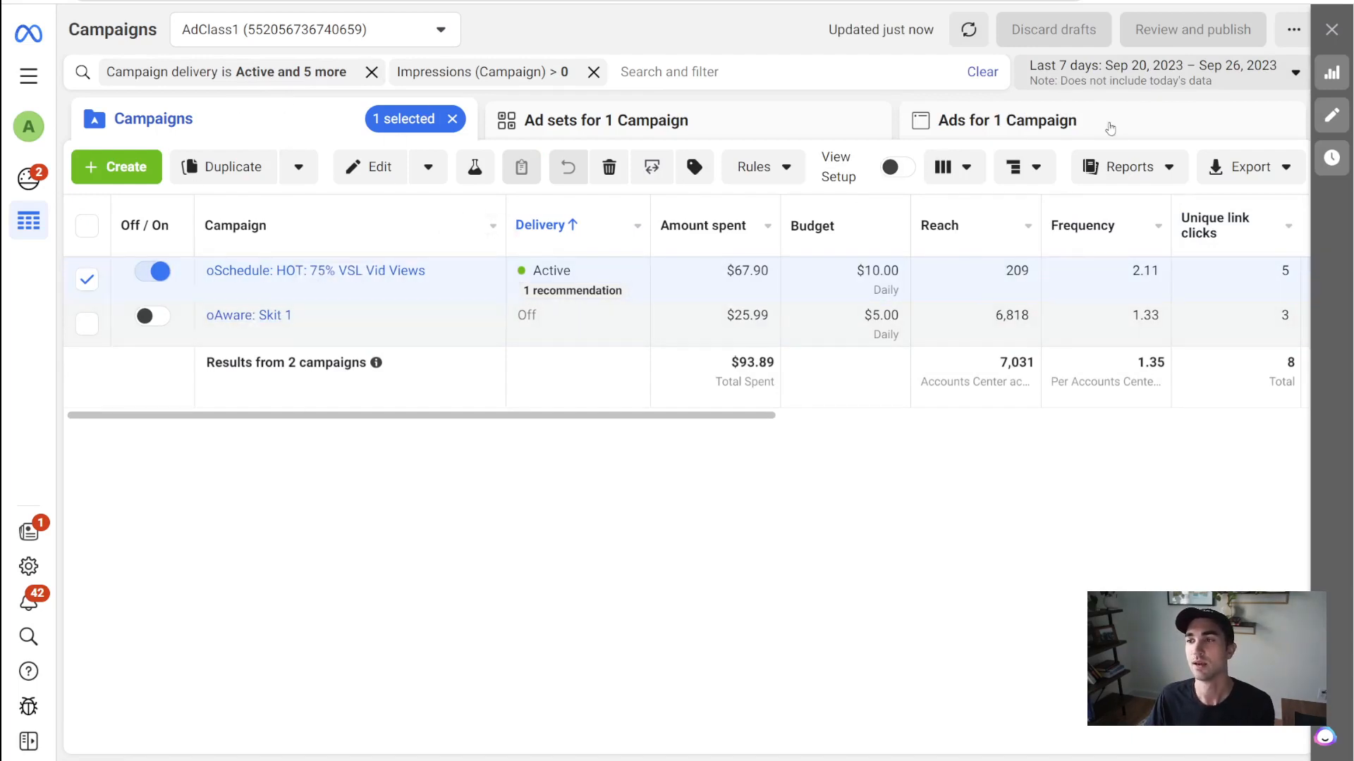
{"action": "left_click_drag", "start_coordinate": [722, 274], "coordinate": [780, 280]}
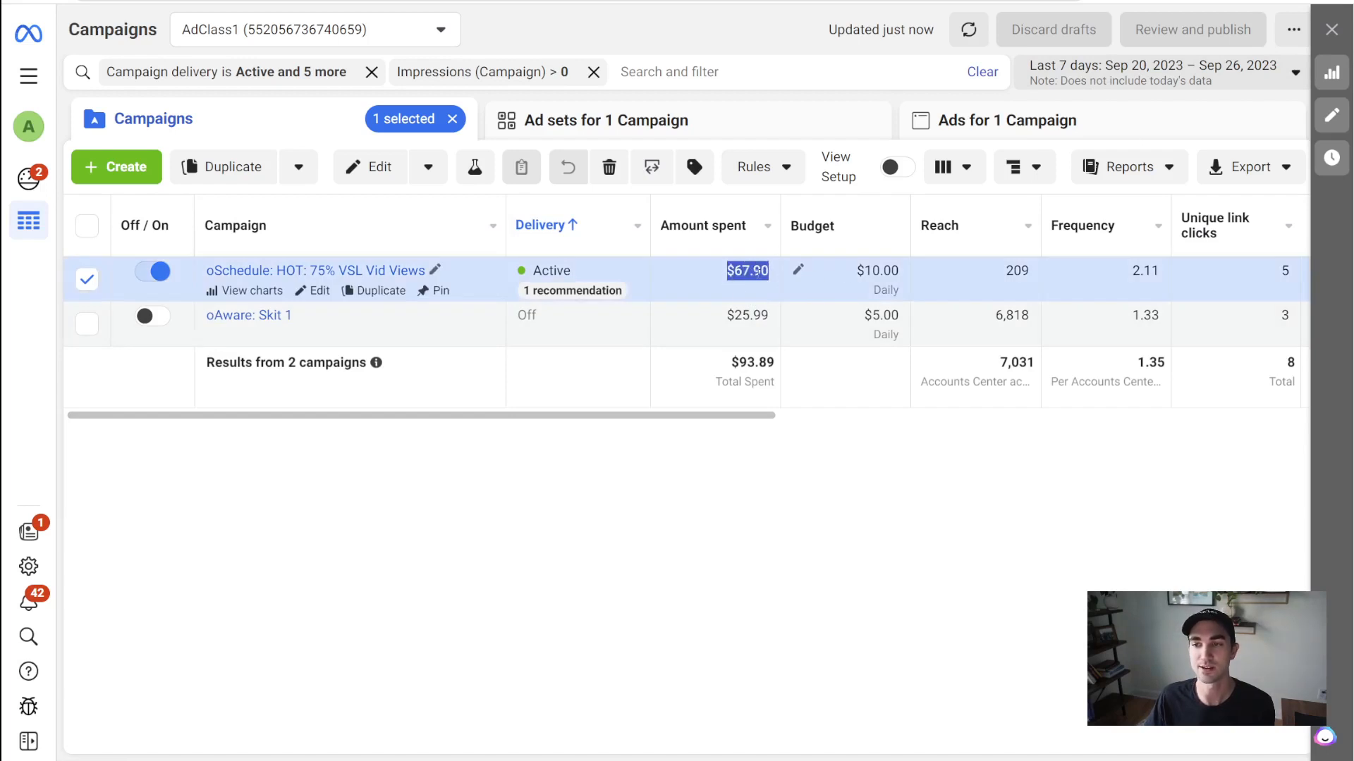
{"action": "left_click", "coordinate": [758, 273]}
Step: Switch the reporting date range to Today for comparison and return it to Last 7 days
{"action": "left_click", "coordinate": [1156, 71]}
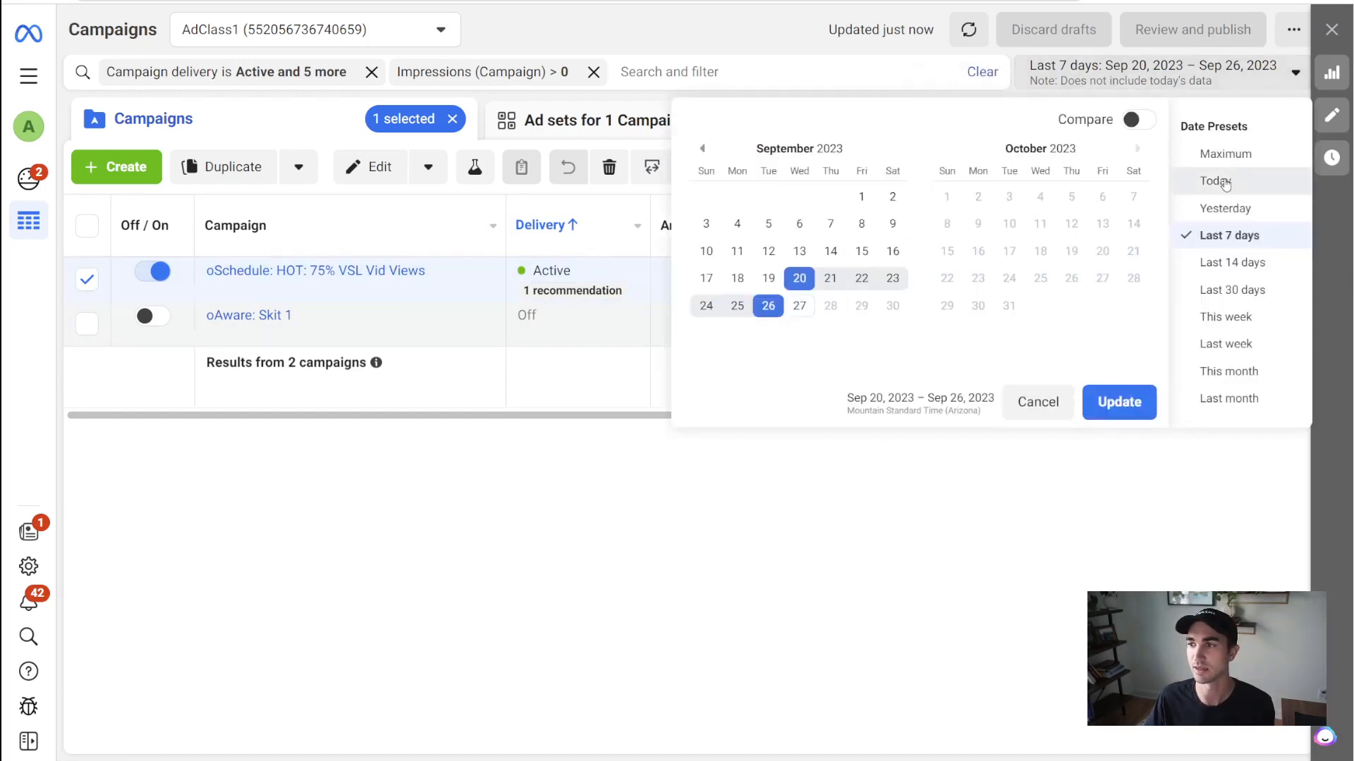
{"action": "left_click", "coordinate": [1216, 181]}
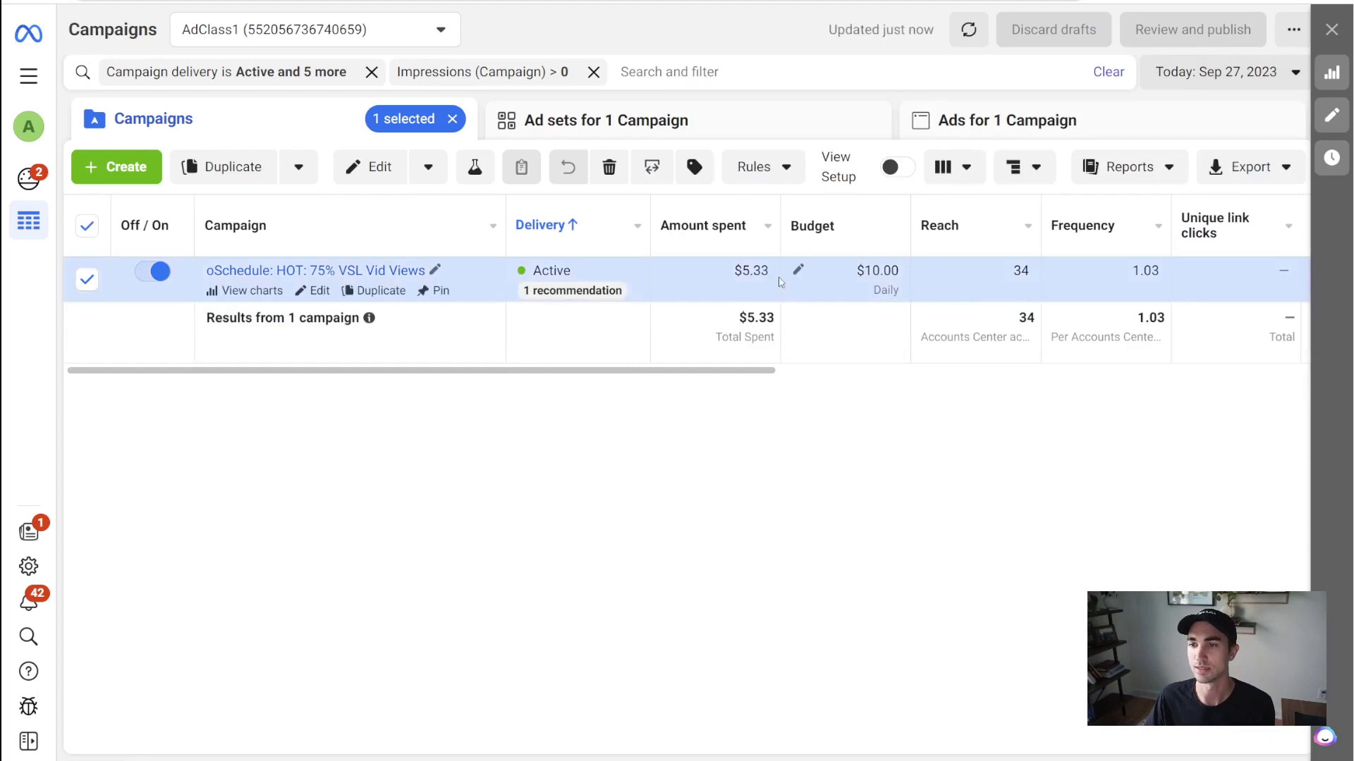
{"action": "left_click", "coordinate": [1201, 76]}
{"action": "left_click", "coordinate": [1225, 233]}
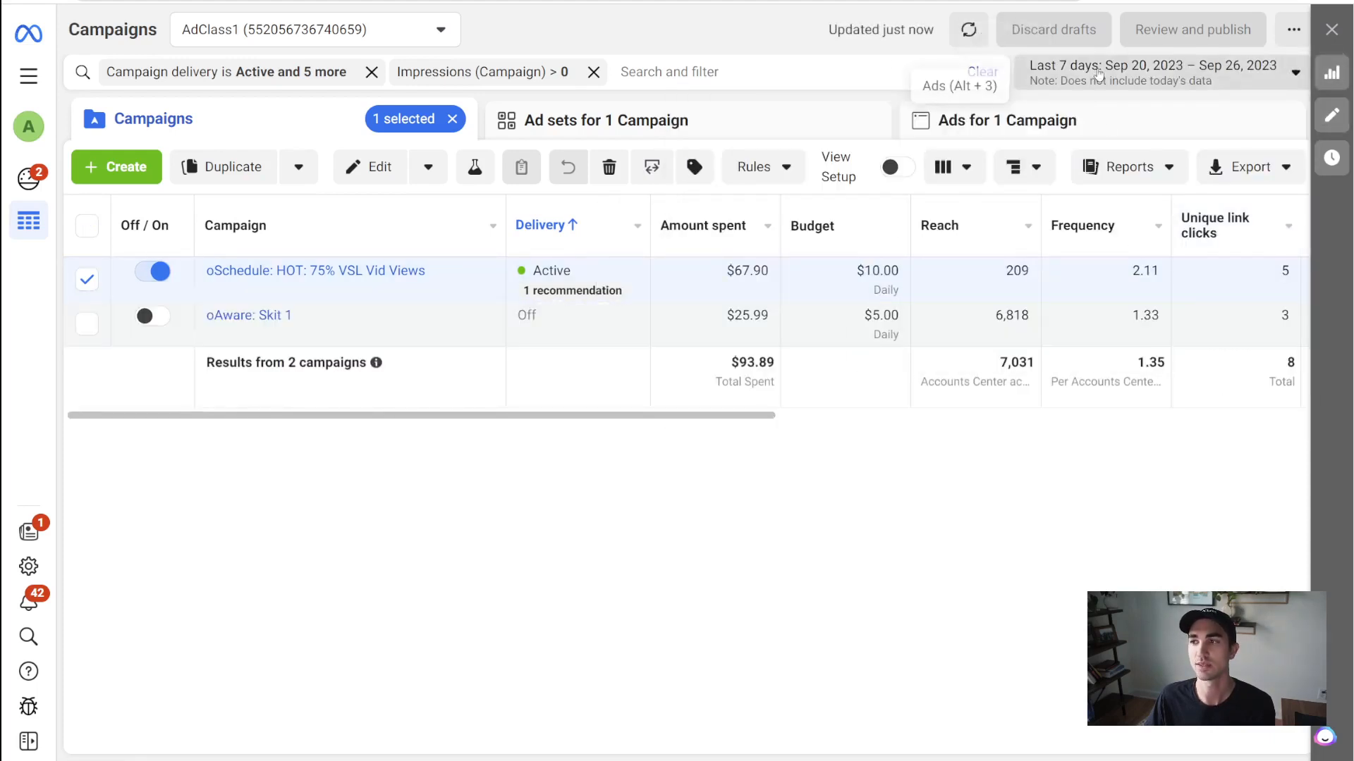
Step: Examine the campaign's Last 7 days metrics, from amount spent through to cost per appointment scheduled
{"action": "left_click_drag", "start_coordinate": [758, 417], "coordinate": [1106, 416]}
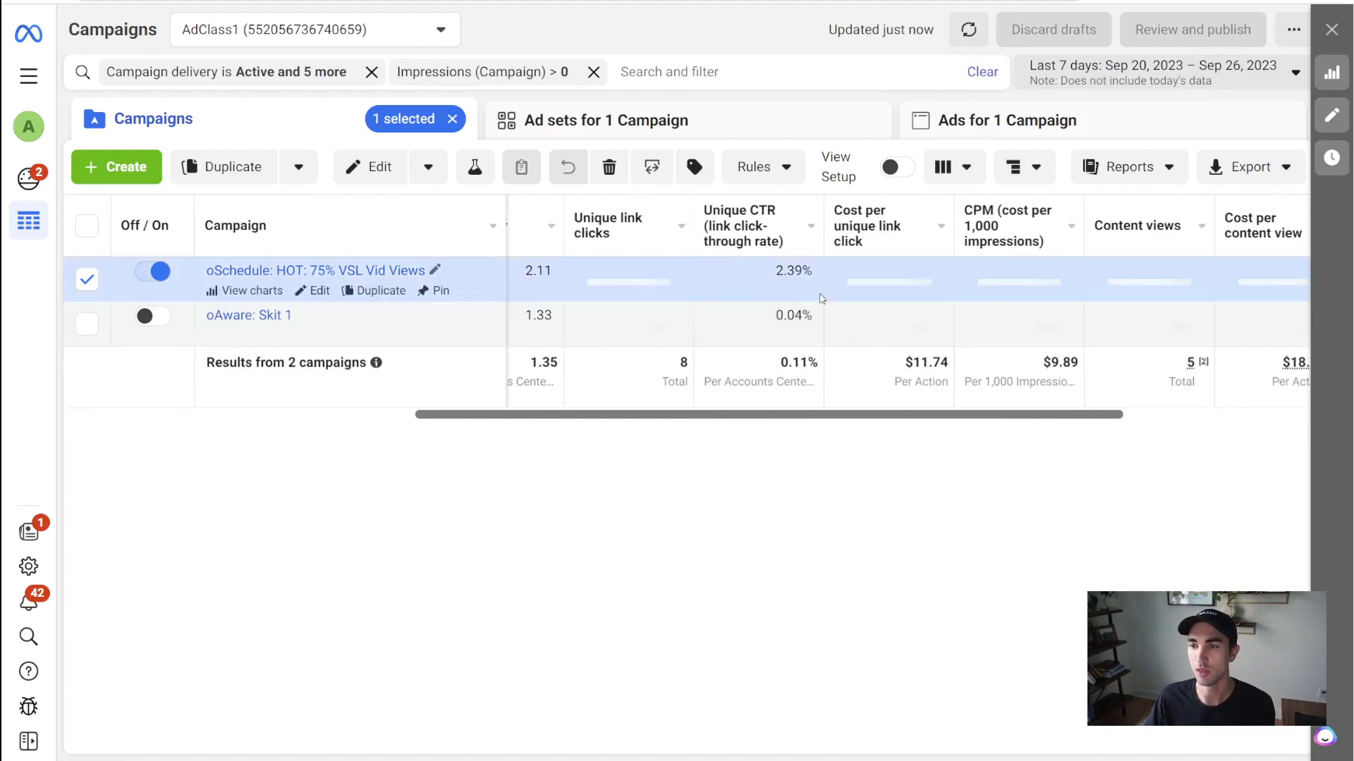
{"action": "left_click_drag", "start_coordinate": [1009, 416], "coordinate": [1194, 416]}
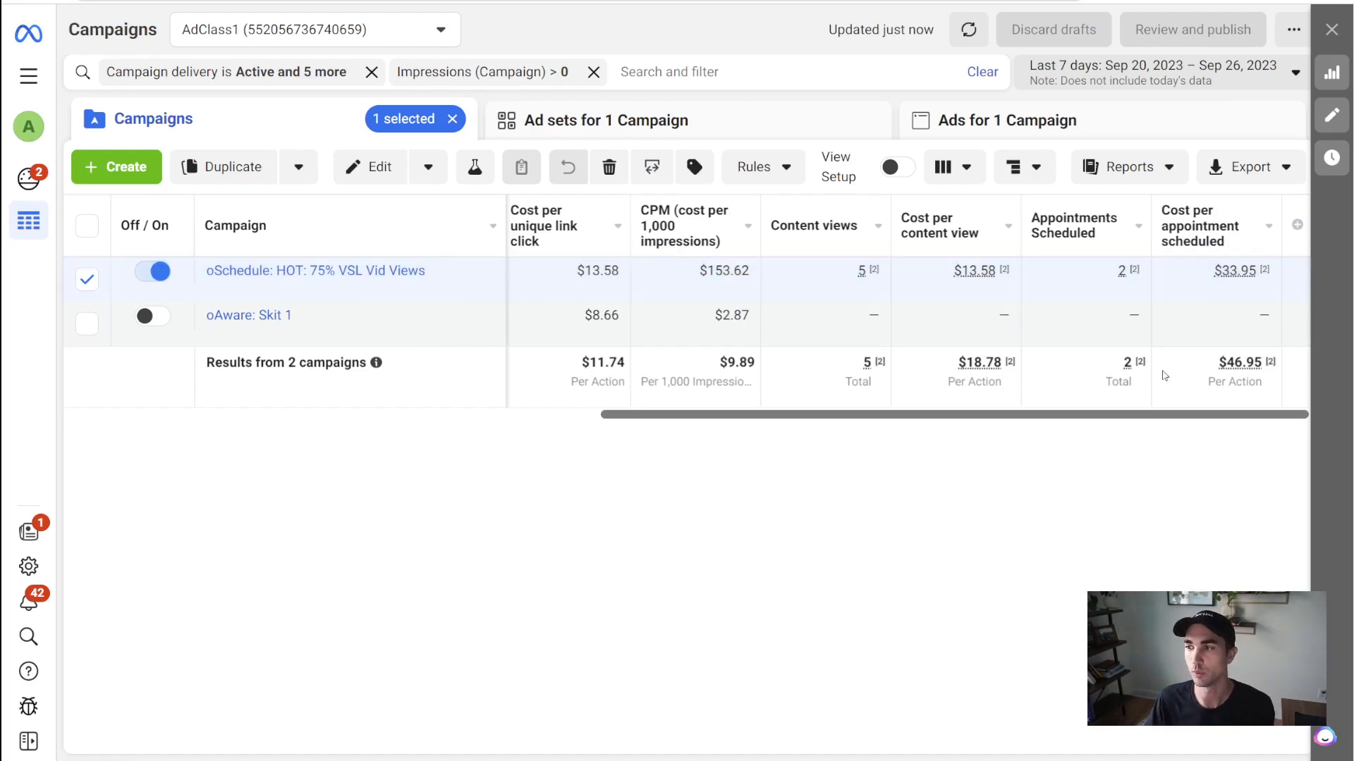
{"action": "left_click_drag", "start_coordinate": [1179, 417], "coordinate": [620, 416]}
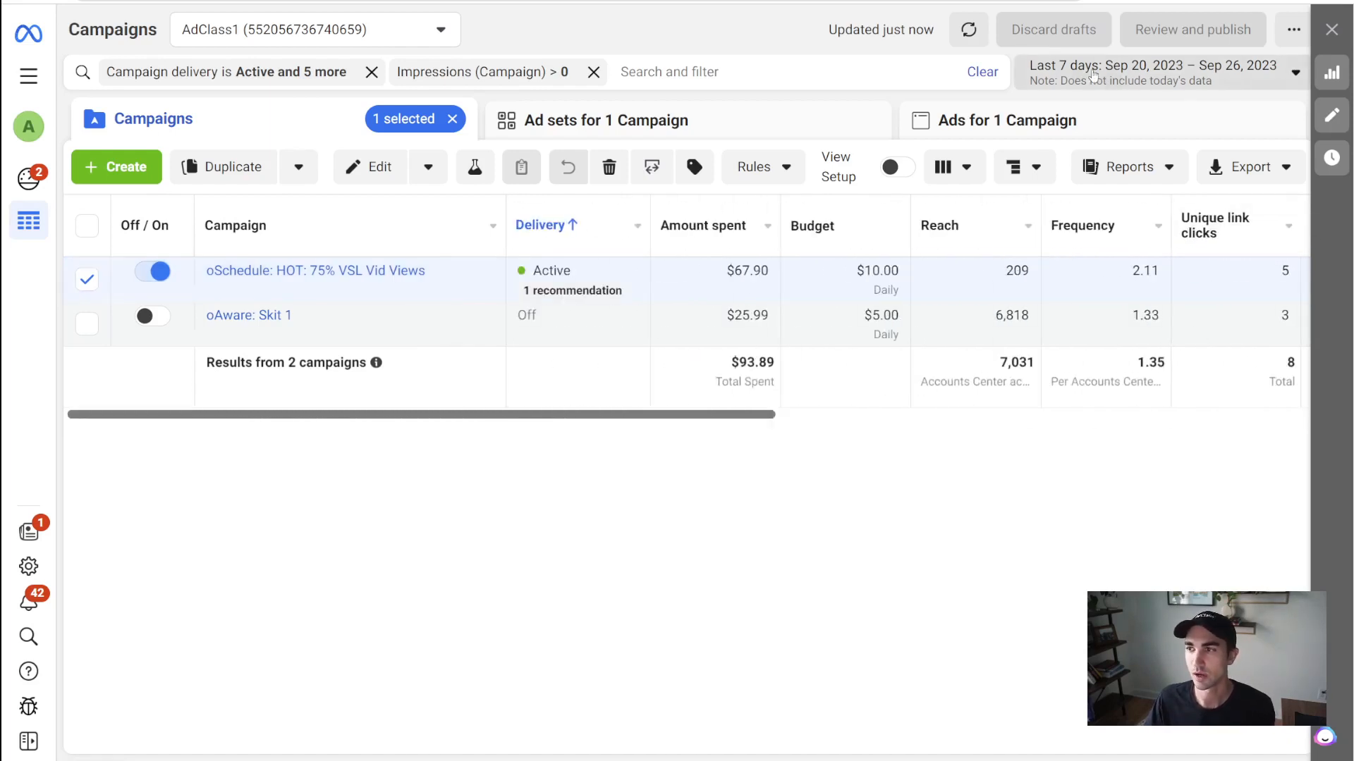
{"action": "left_click", "coordinate": [1130, 83]}
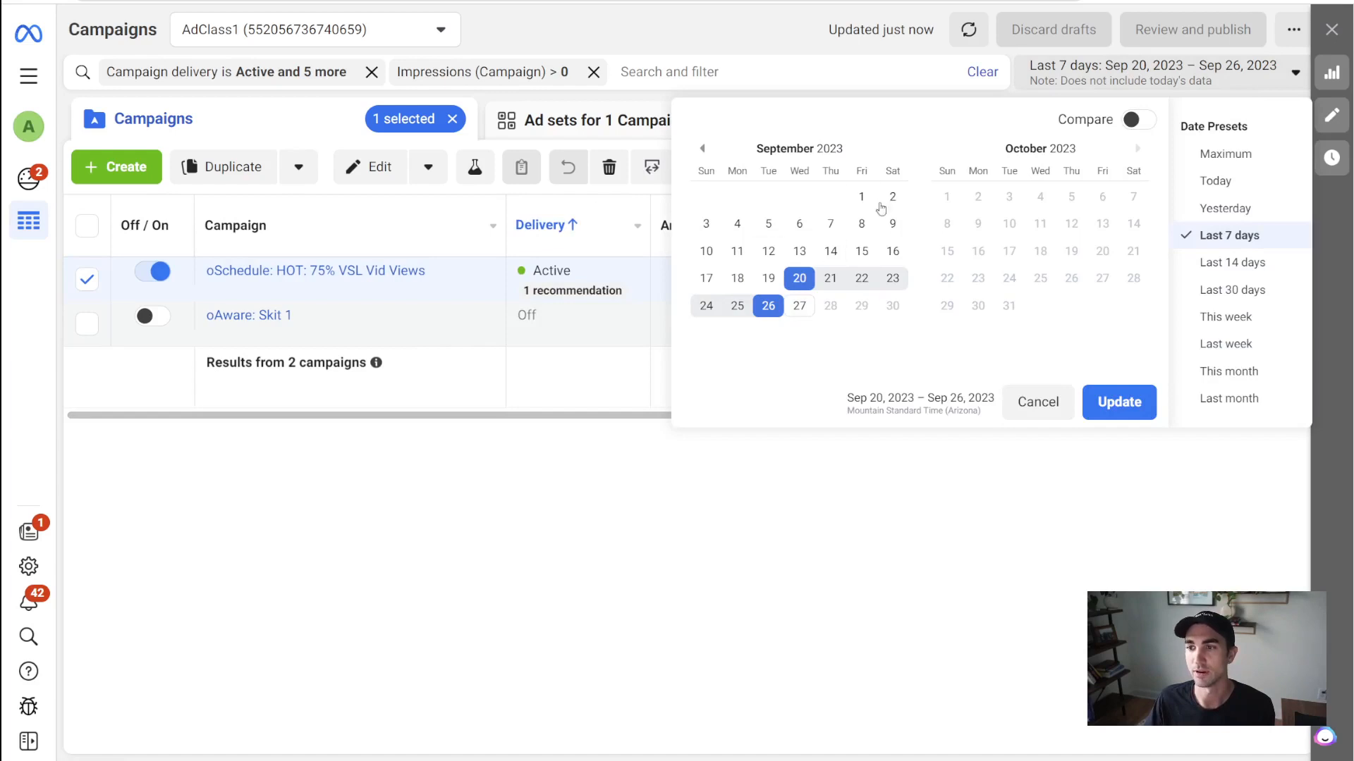
{"action": "left_click", "coordinate": [973, 523]}
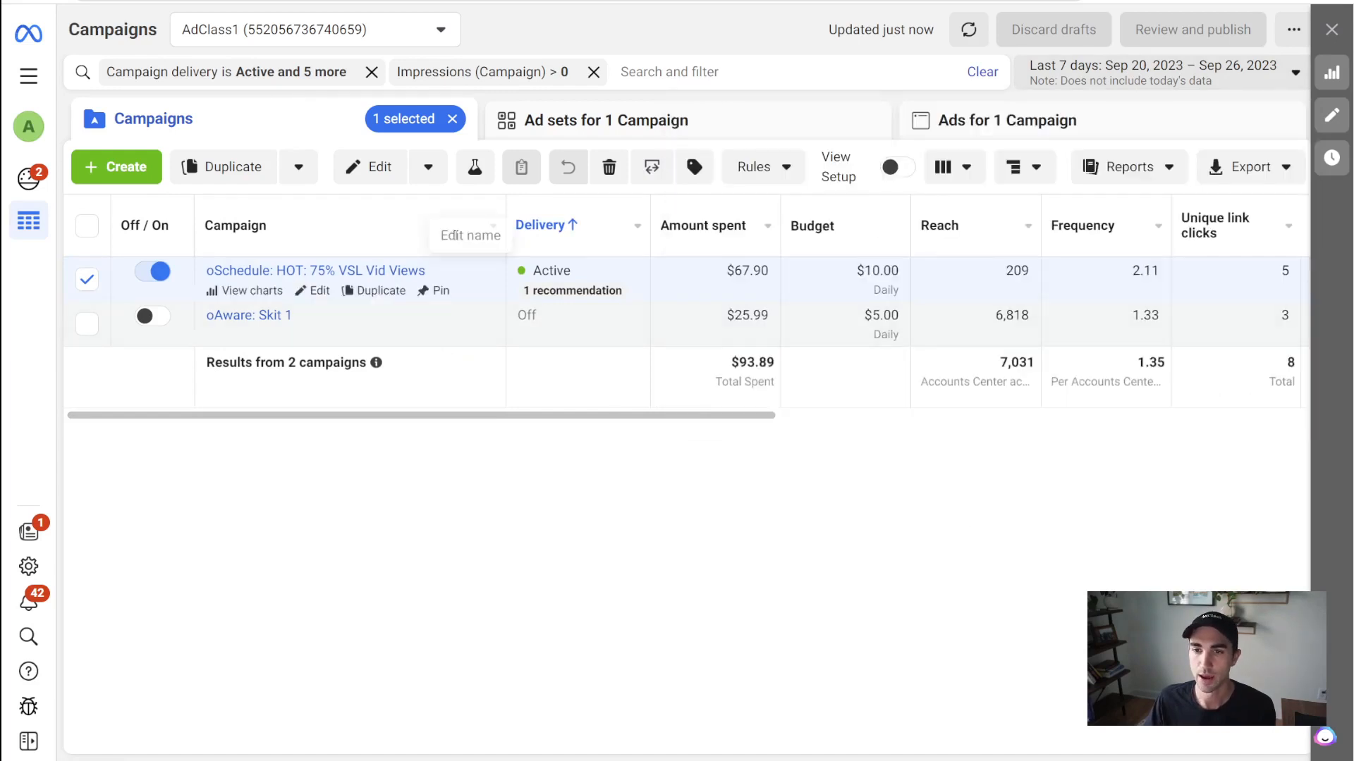
{"action": "mouse_move", "coordinate": [954, 231]}
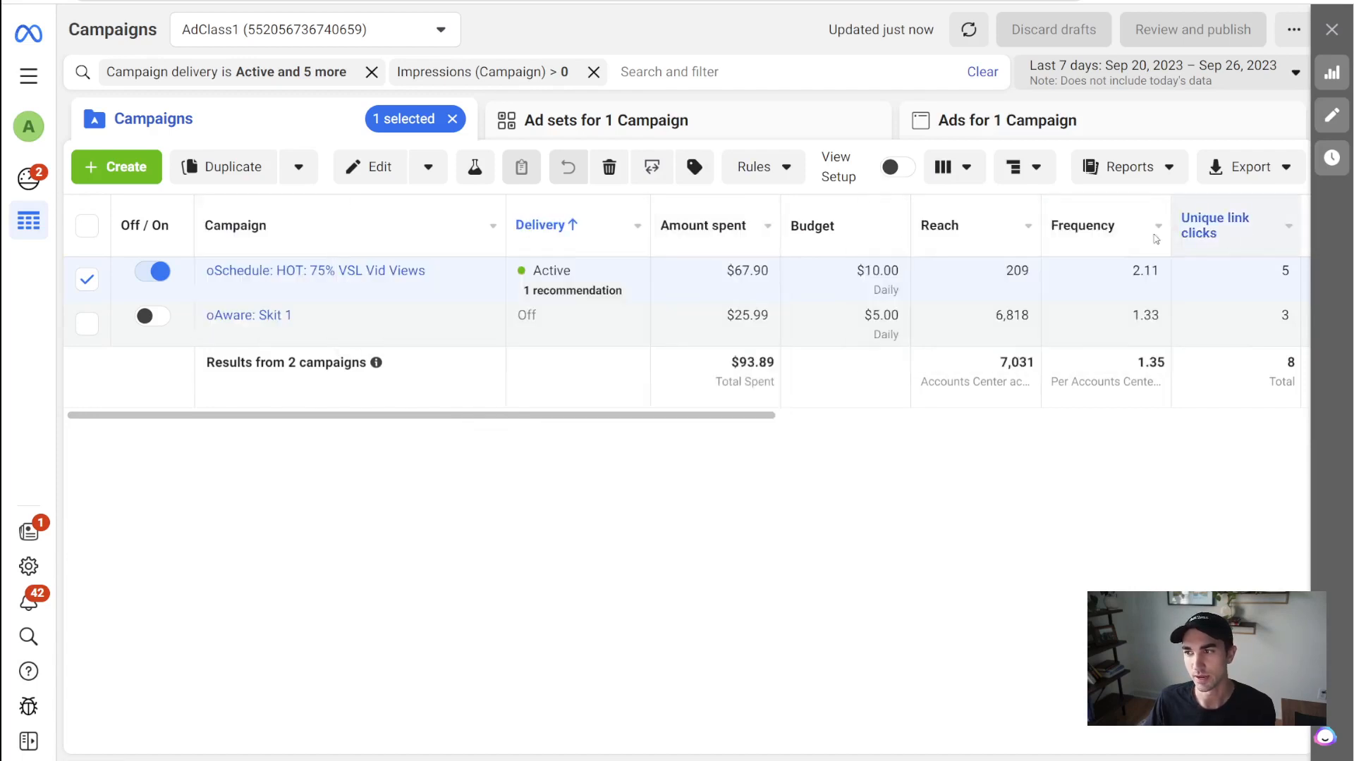
{"action": "left_click_drag", "start_coordinate": [620, 415], "coordinate": [536, 449]}
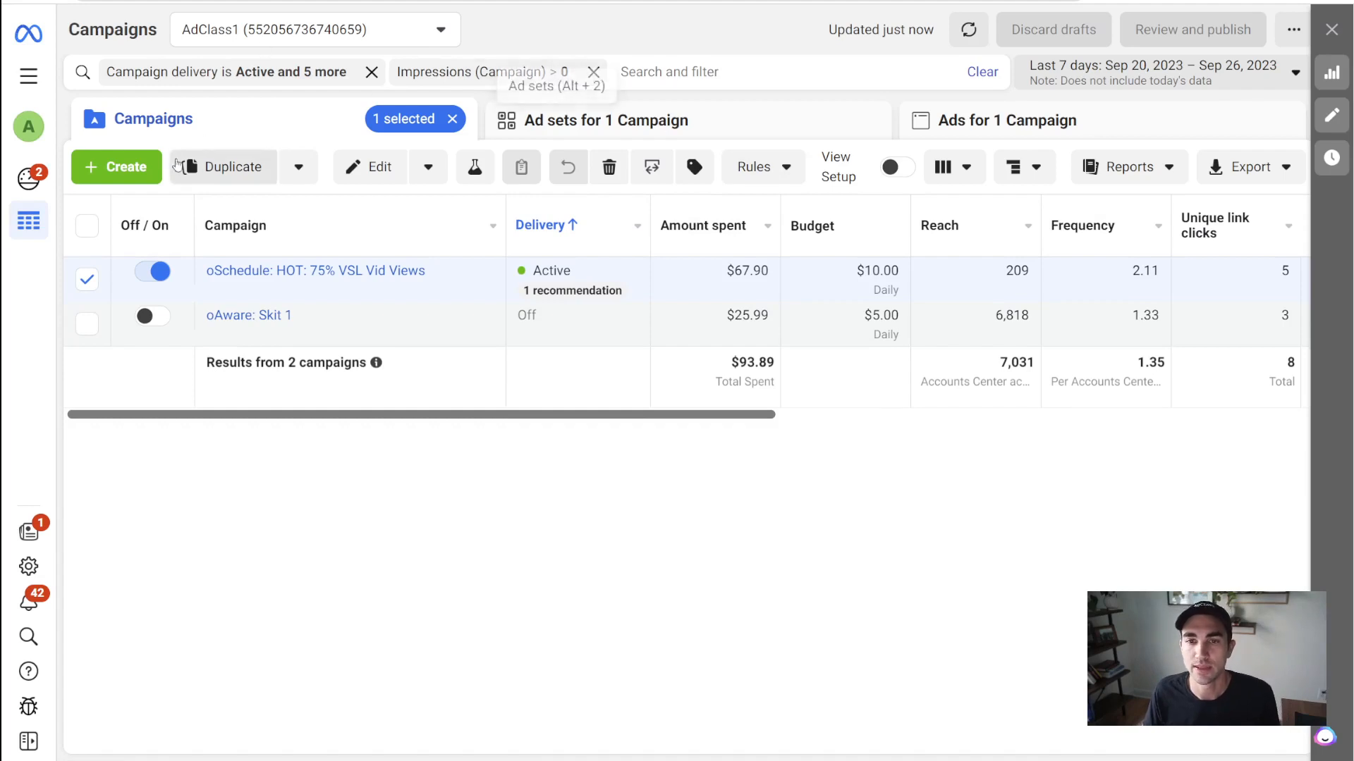
Step: Open the column customization dialog for the campaigns table
{"action": "left_click", "coordinate": [964, 179]}
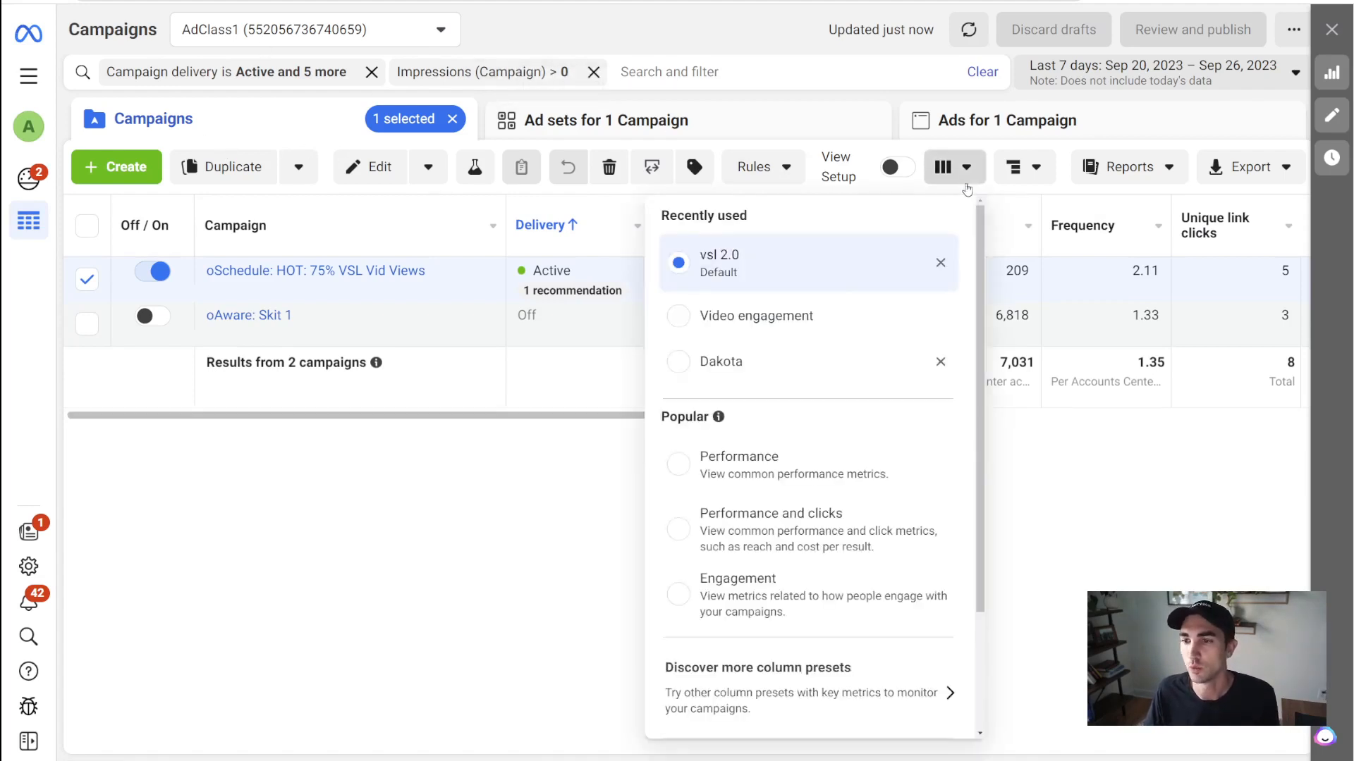
{"action": "left_click", "coordinate": [942, 171]}
{"action": "left_click", "coordinate": [944, 169]}
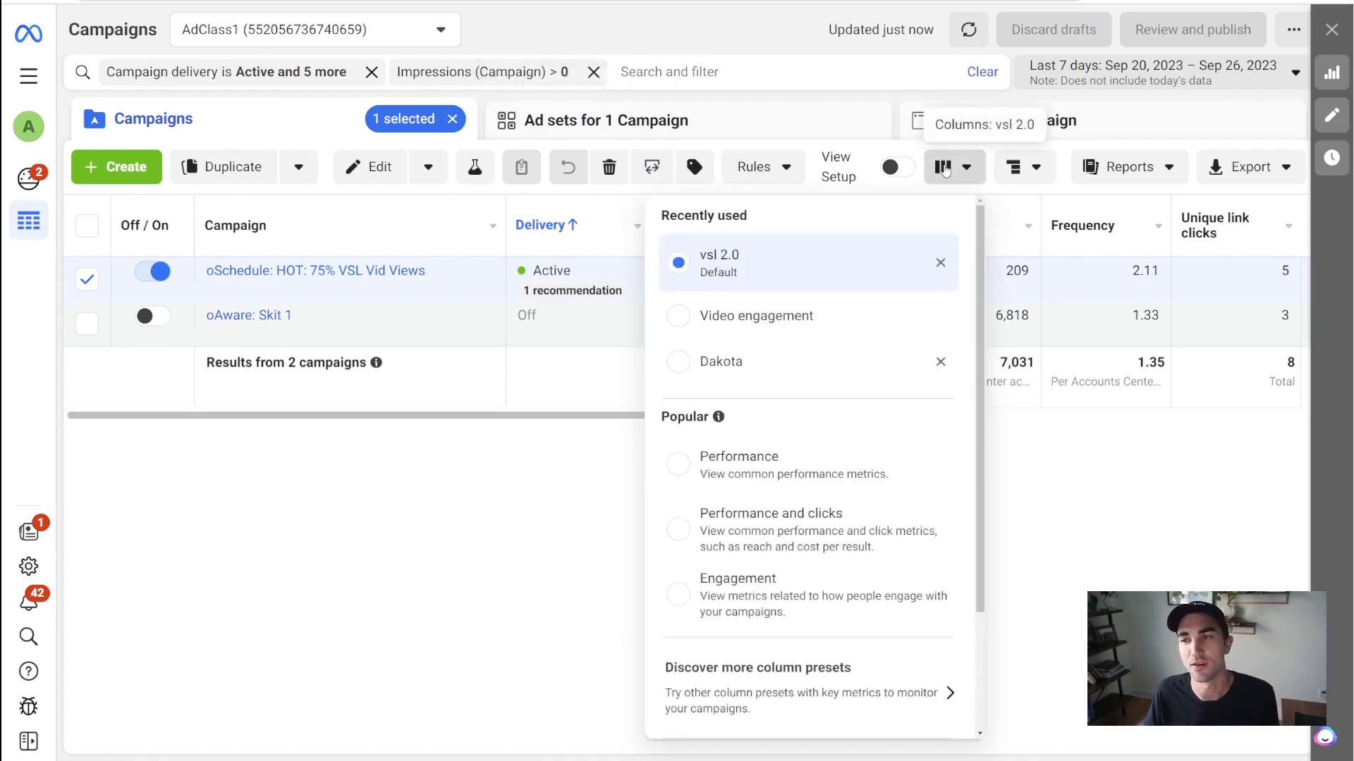
{"action": "scroll", "coordinate": [821, 388], "scroll_direction": "down", "scroll_amount": 2}
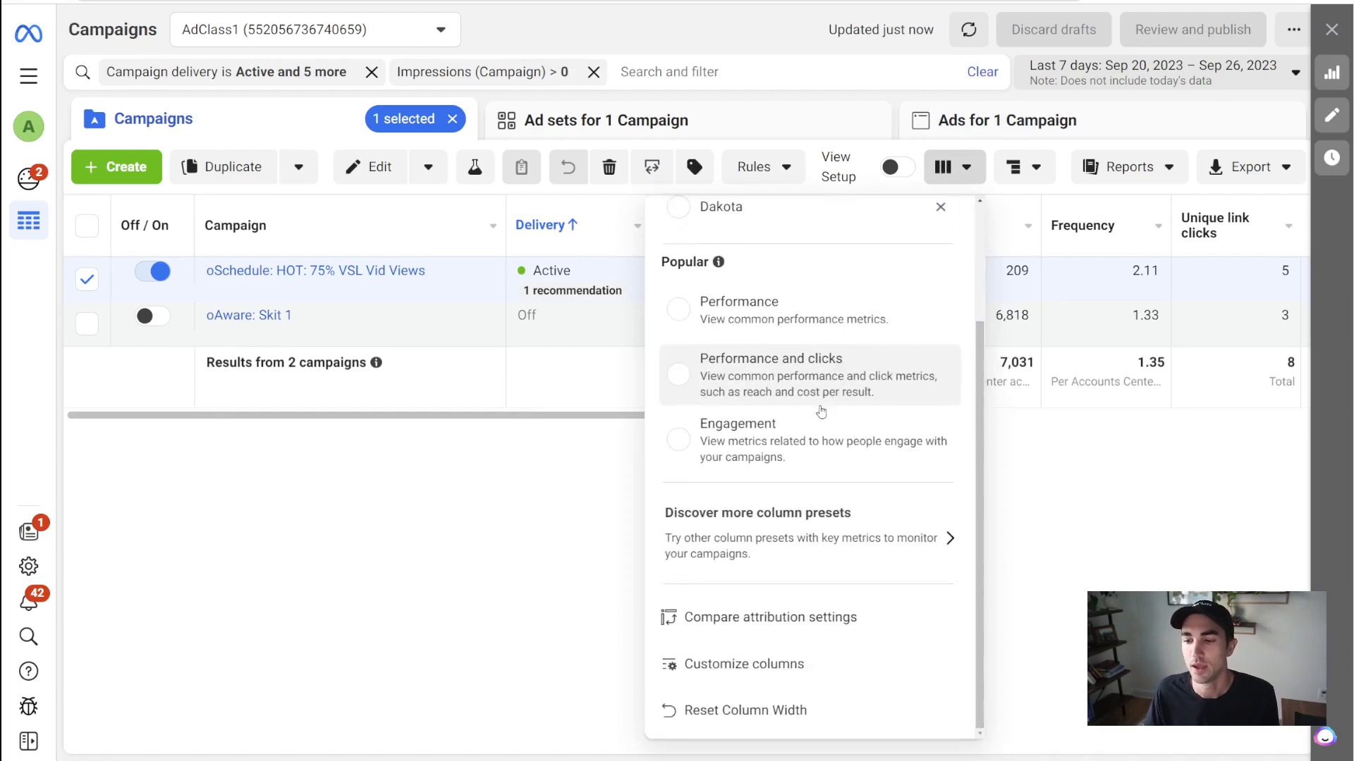
{"action": "scroll", "coordinate": [821, 412], "scroll_direction": "up", "scroll_amount": 2}
{"action": "left_click", "coordinate": [962, 181]}
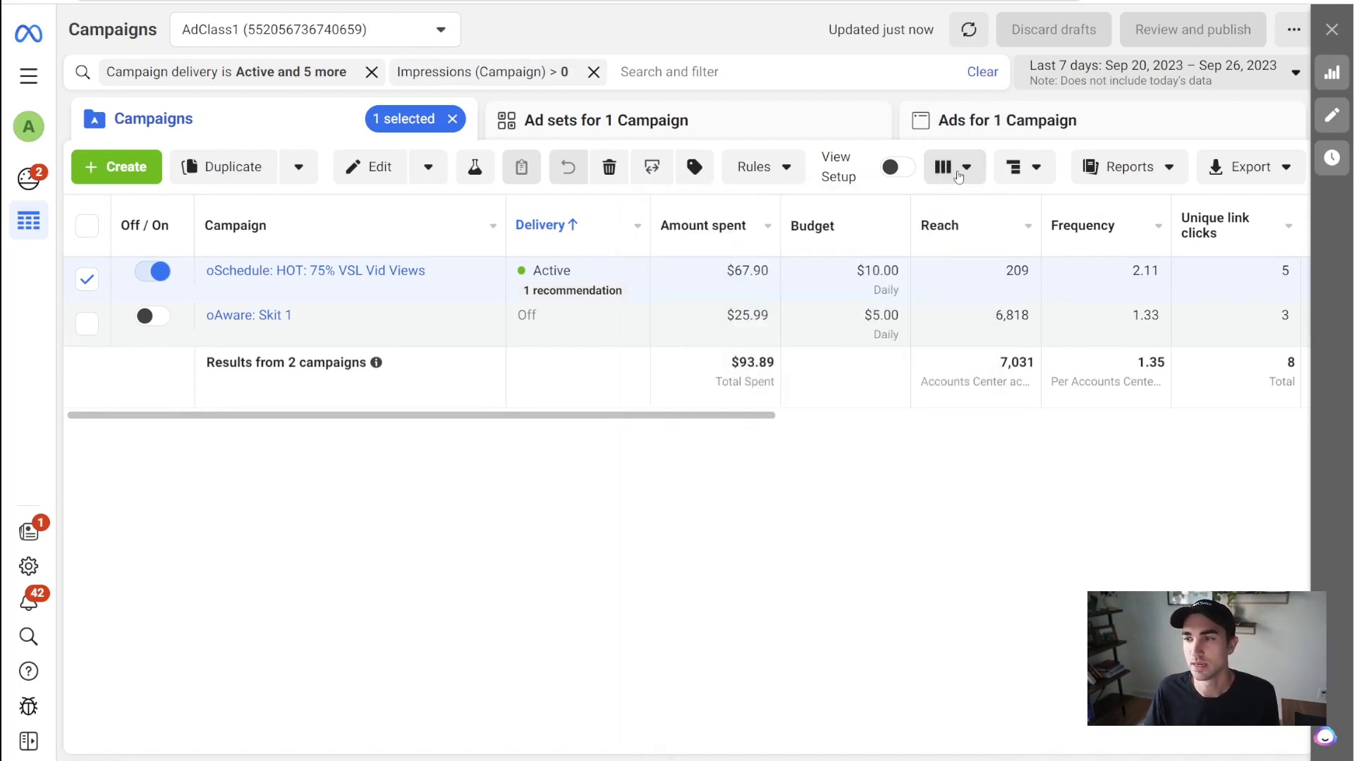
{"action": "left_click", "coordinate": [949, 176]}
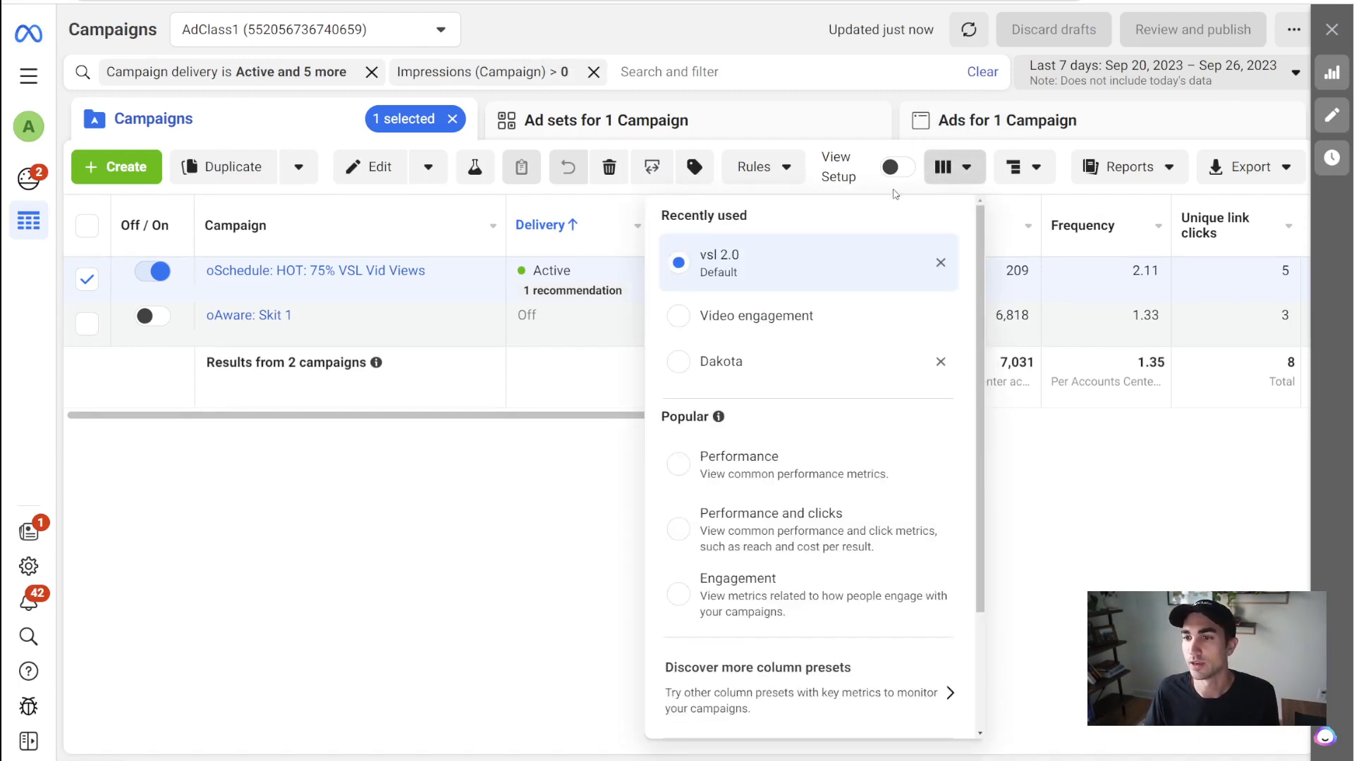
{"action": "scroll", "coordinate": [801, 368], "scroll_direction": "down", "scroll_amount": 2}
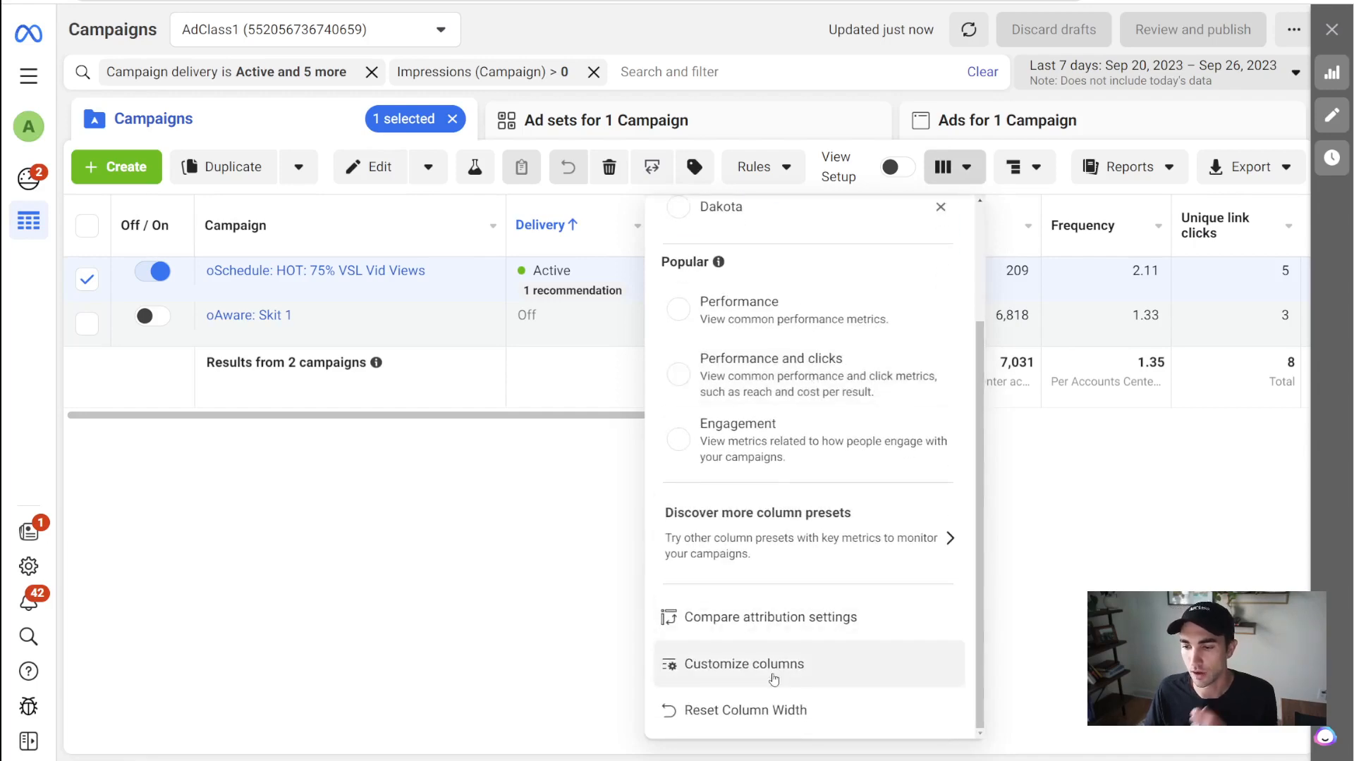
{"action": "left_click", "coordinate": [773, 679]}
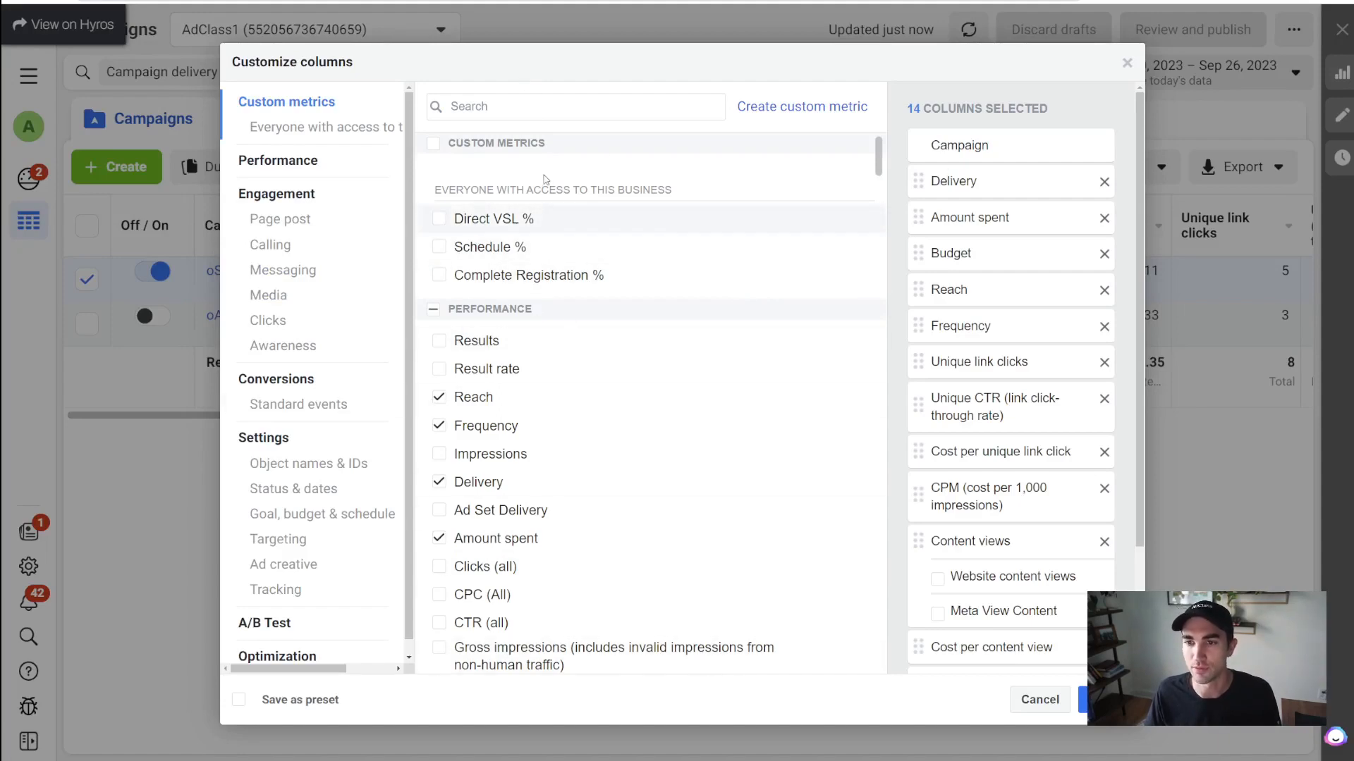
Step: Look through the available metrics, search them for "ctr", and clear the search
{"action": "scroll", "coordinate": [557, 282], "scroll_direction": "down", "scroll_amount": 15}
{"action": "scroll", "coordinate": [546, 236], "scroll_direction": "down", "scroll_amount": 20}
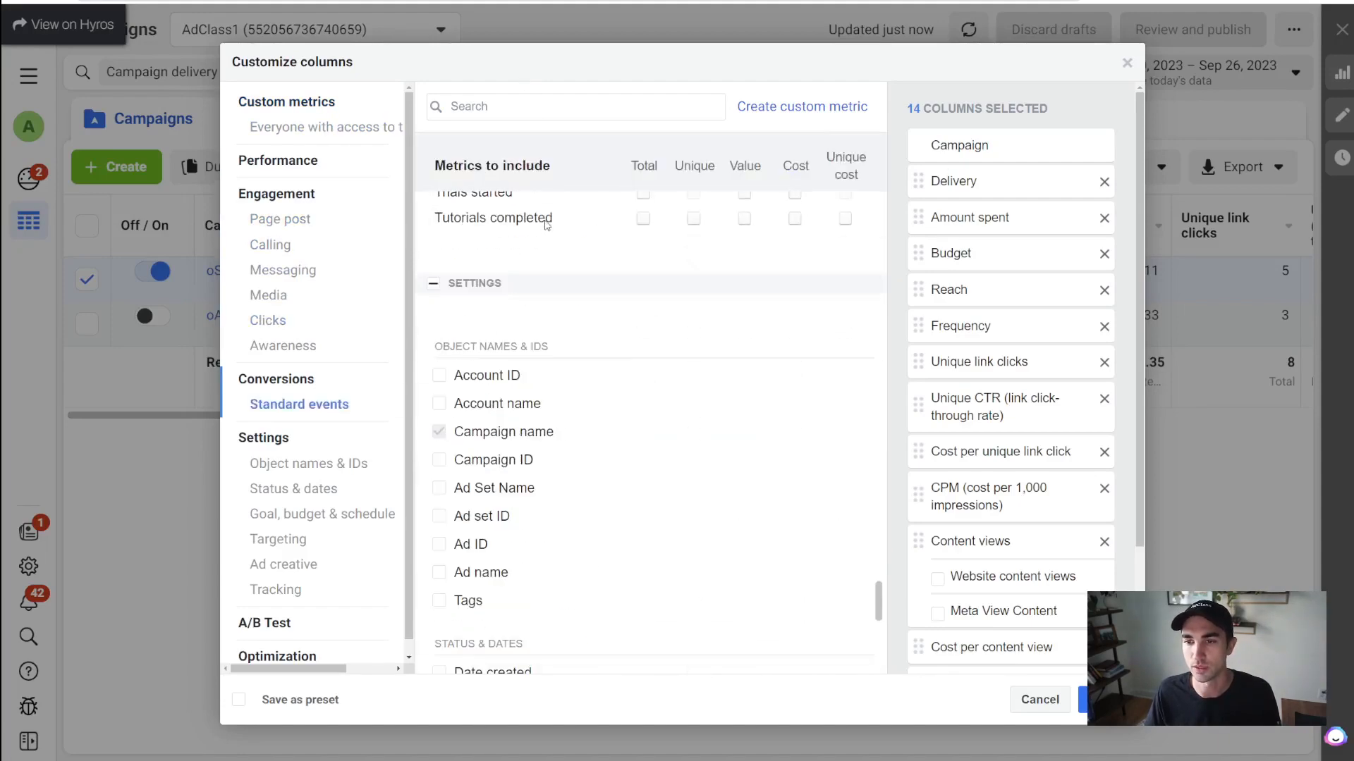
{"action": "scroll", "coordinate": [569, 275], "scroll_direction": "up", "scroll_amount": 20}
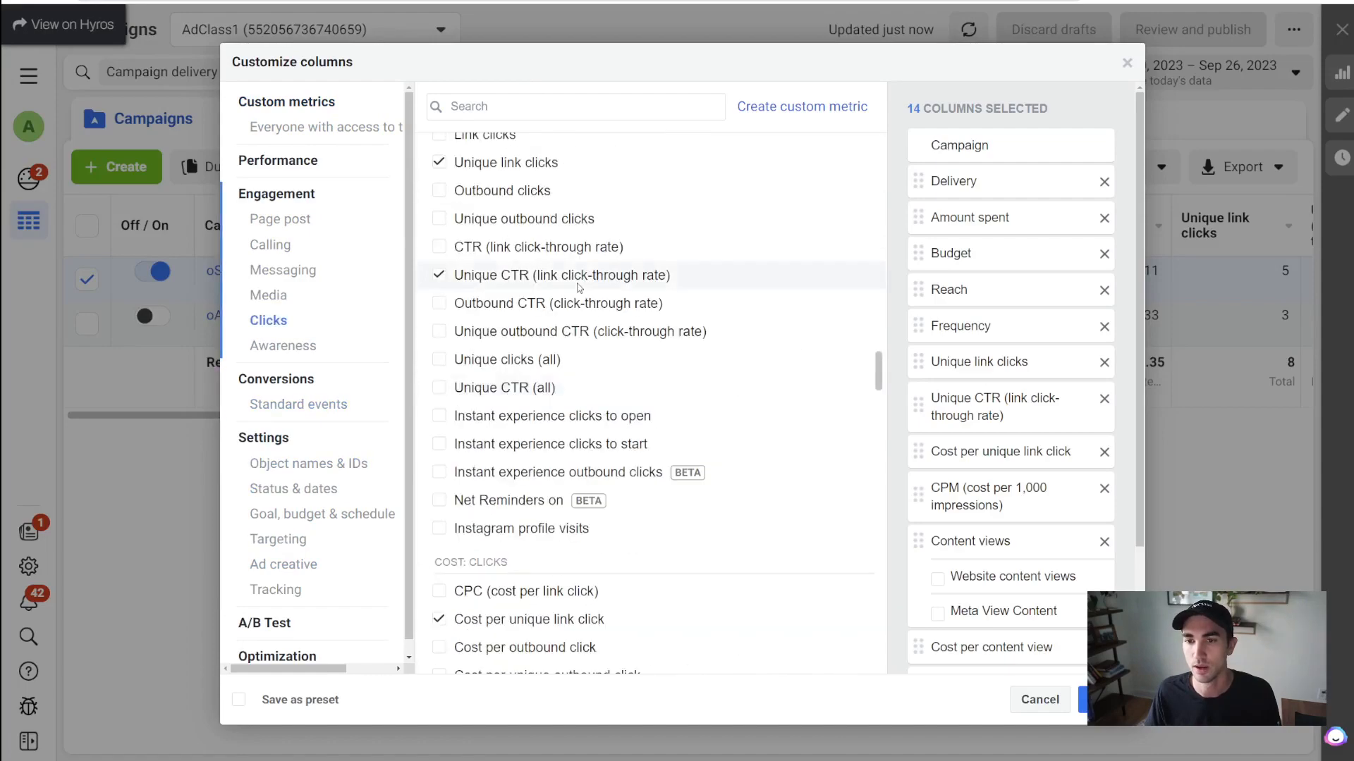
{"action": "scroll", "coordinate": [574, 266], "scroll_direction": "down", "scroll_amount": 20}
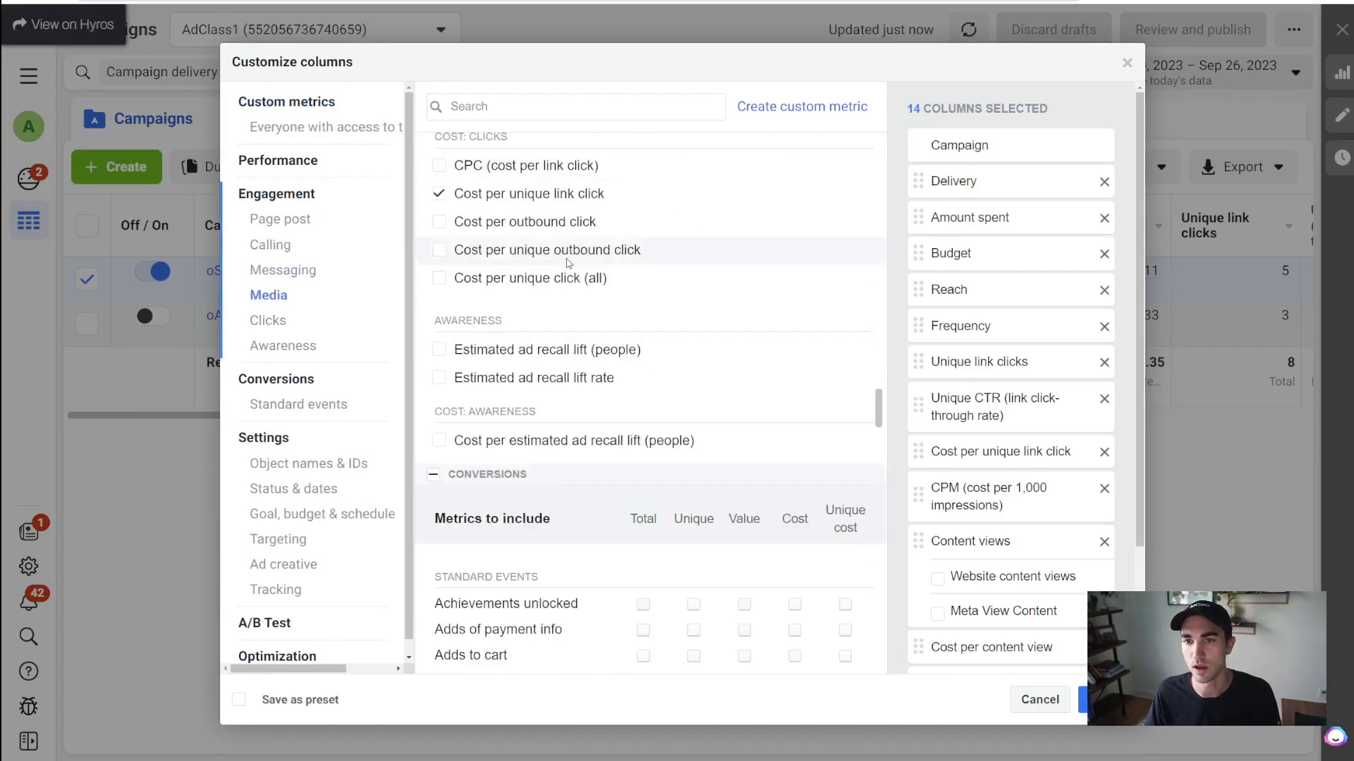
{"action": "scroll", "coordinate": [565, 255], "scroll_direction": "up", "scroll_amount": 8}
{"action": "scroll", "coordinate": [565, 252], "scroll_direction": "up", "scroll_amount": 15}
{"action": "left_click", "coordinate": [519, 107]}
{"action": "type", "text": "ctr"}
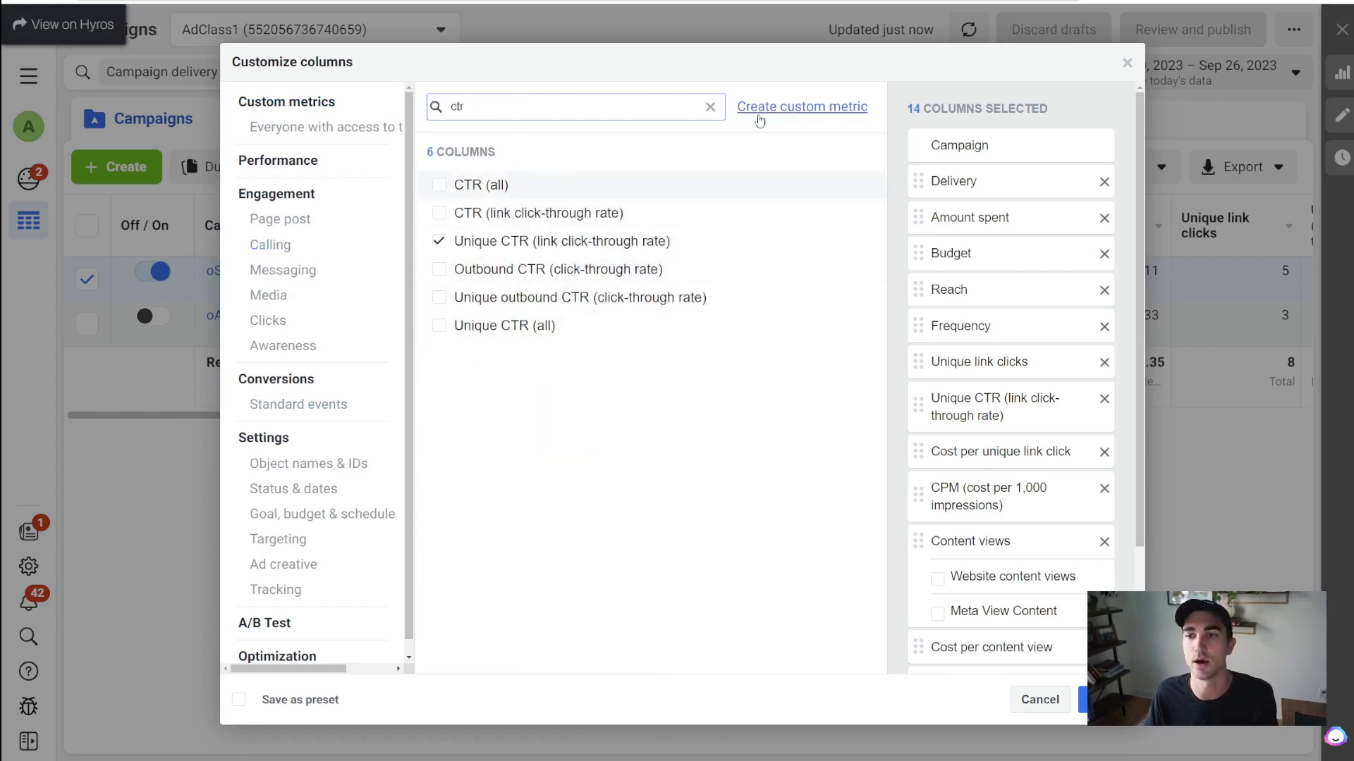
{"action": "left_click", "coordinate": [710, 107]}
Step: Remove every selected column except Campaign, from Delivery through Cost per appointment scheduled
{"action": "mouse_move", "coordinate": [793, 275]}
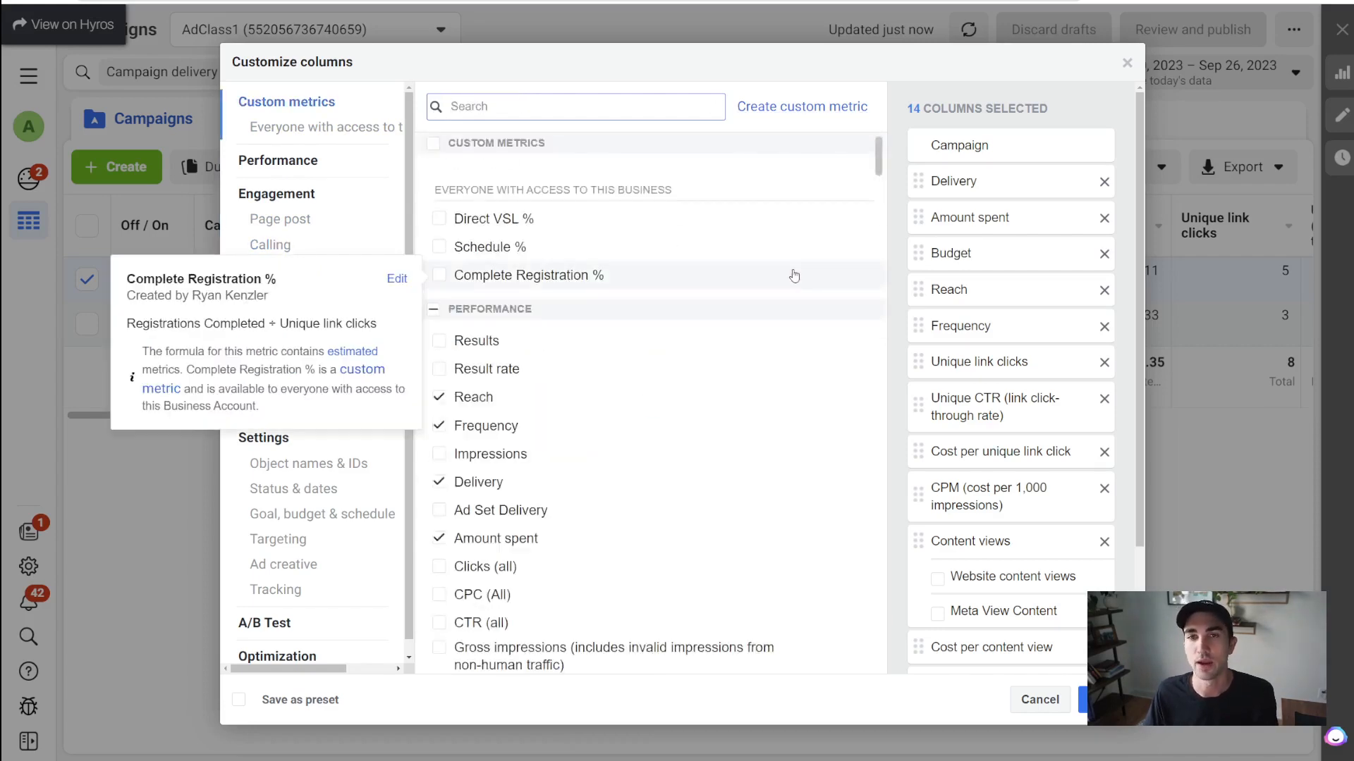
{"action": "left_click", "coordinate": [1101, 183]}
{"action": "left_click", "coordinate": [1102, 183]}
{"action": "left_click", "coordinate": [1101, 182]}
{"action": "left_click", "coordinate": [1101, 182]}
{"action": "left_click", "coordinate": [1101, 183]}
{"action": "double_click", "coordinate": [1102, 183]}
{"action": "left_click", "coordinate": [1115, 183]}
{"action": "left_click", "coordinate": [1115, 183]}
{"action": "left_click", "coordinate": [1114, 183]}
{"action": "left_click", "coordinate": [1114, 182]}
{"action": "left_click", "coordinate": [1114, 182]}
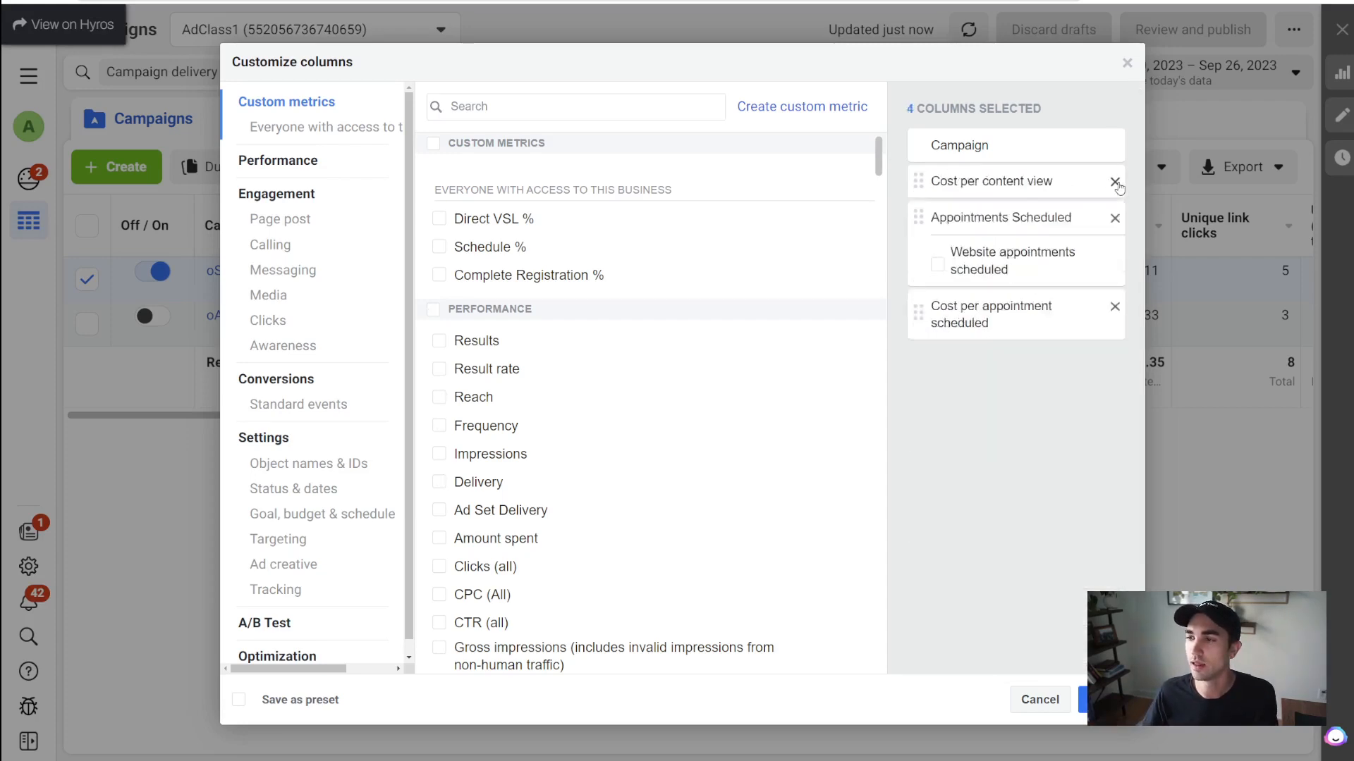
{"action": "left_click", "coordinate": [1116, 182]}
{"action": "left_click", "coordinate": [1116, 183]}
{"action": "left_click", "coordinate": [1116, 182]}
{"action": "left_click", "coordinate": [1009, 191]}
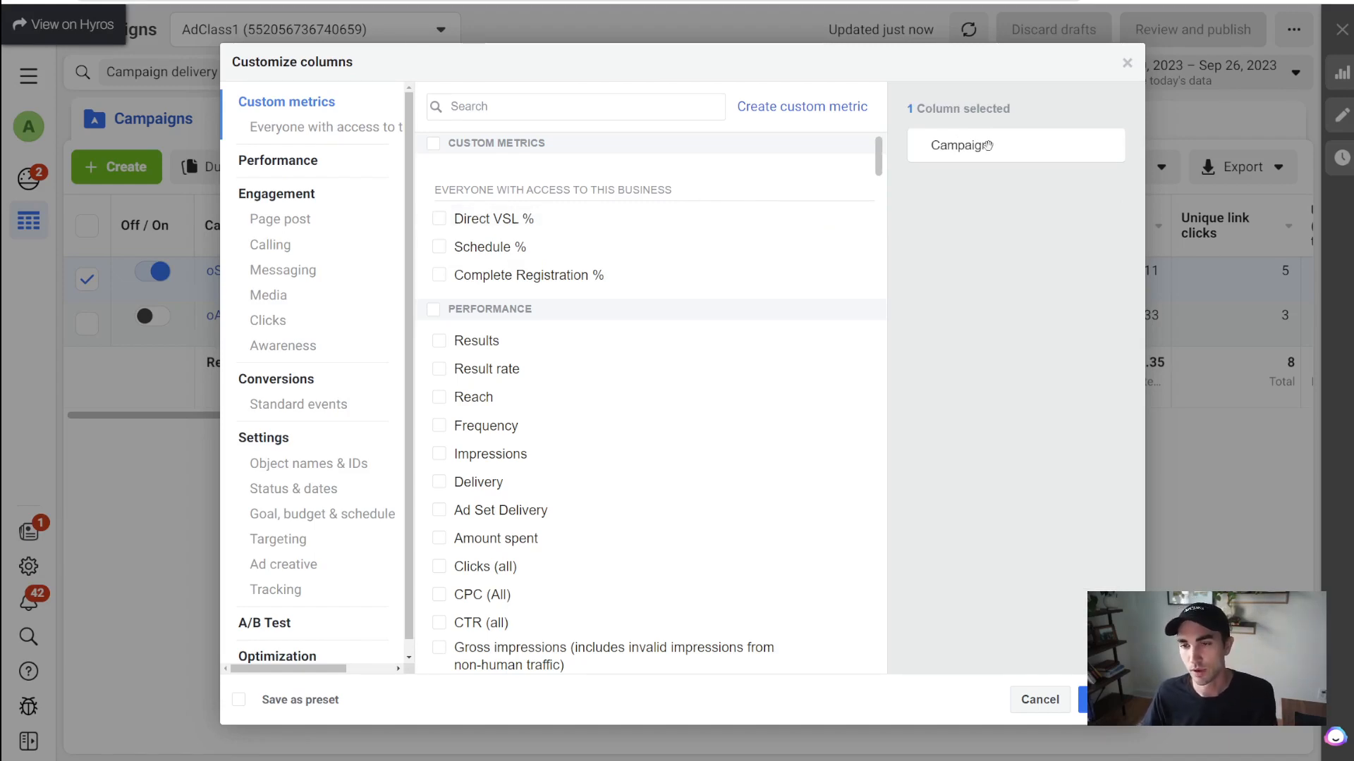
Step: Find the Delivery and Budget metrics by search and add both as columns
{"action": "left_click", "coordinate": [564, 111]}
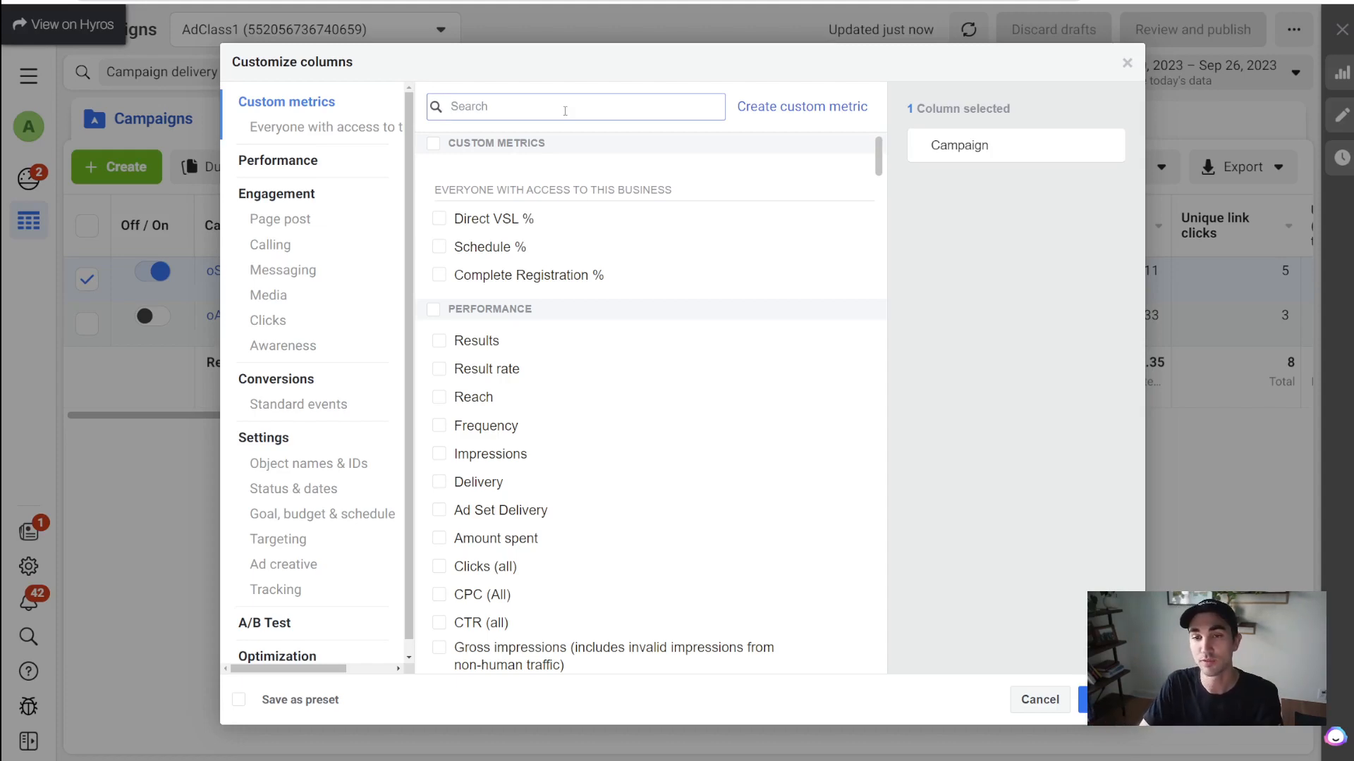
{"action": "type", "text": "del"}
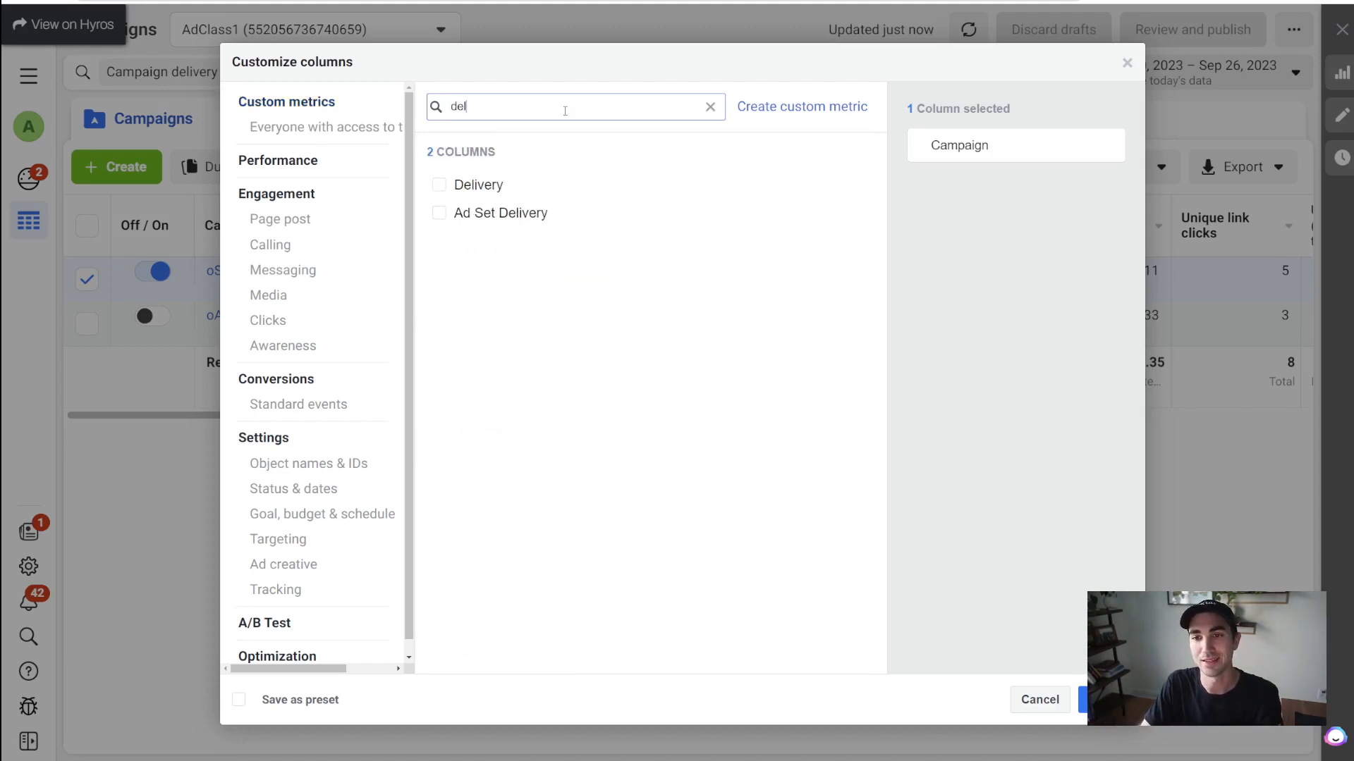
{"action": "left_click", "coordinate": [478, 185]}
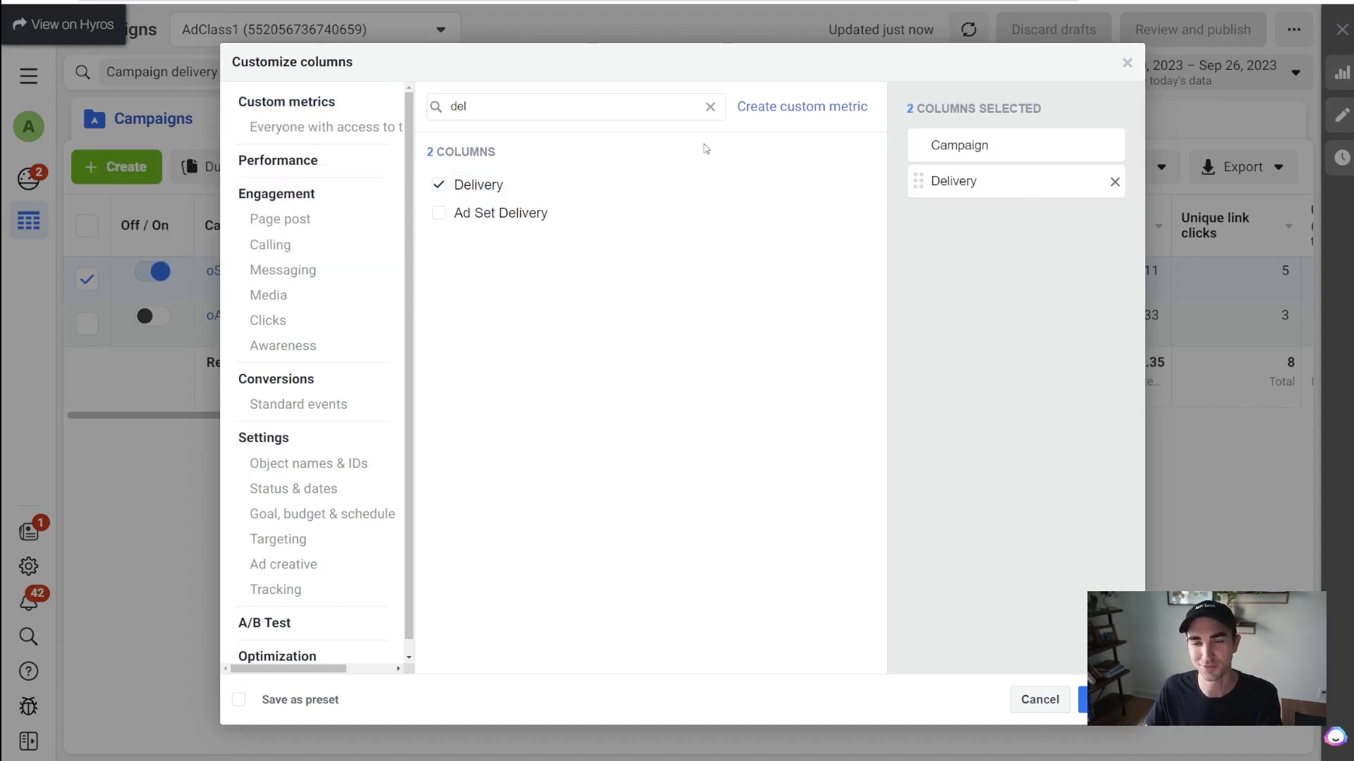
{"action": "double_click", "coordinate": [584, 107]}
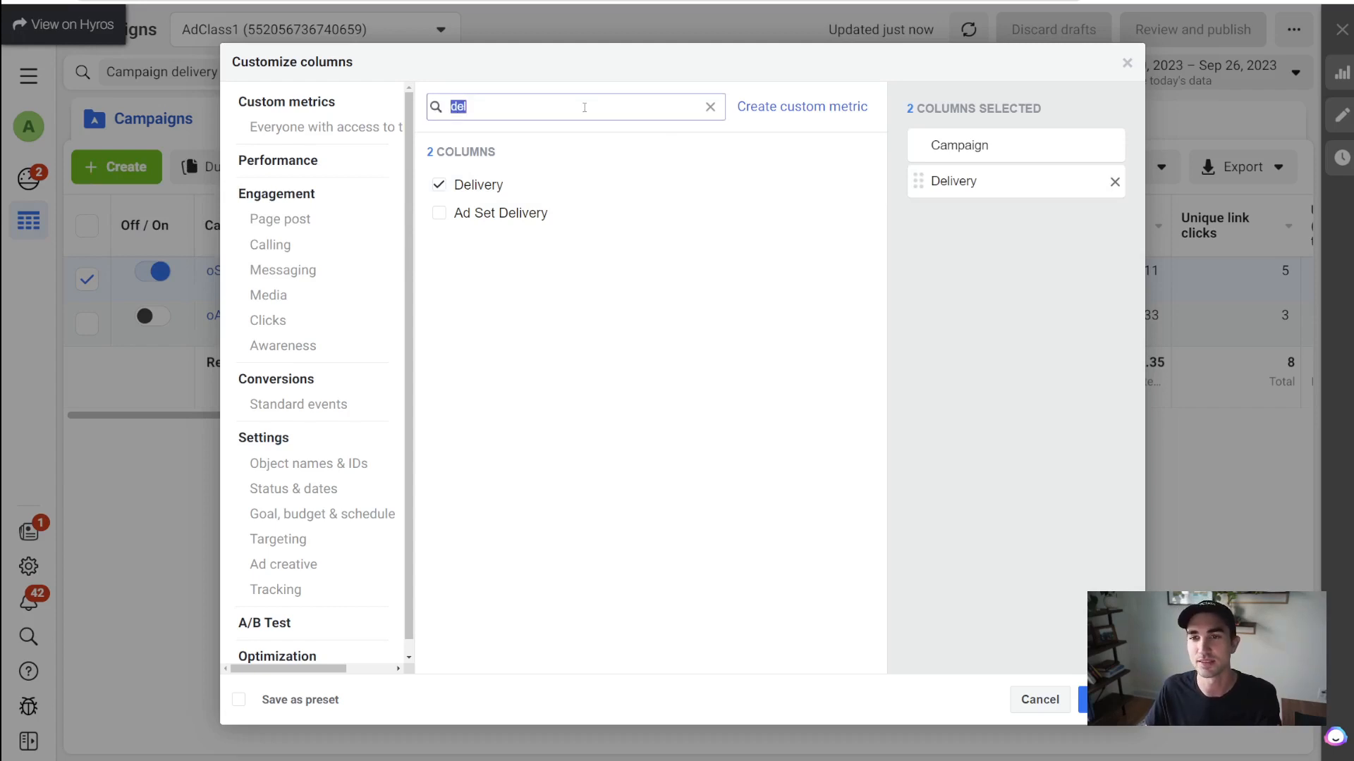
{"action": "key", "text": "BackSpace"}
{"action": "type", "text": "bud"}
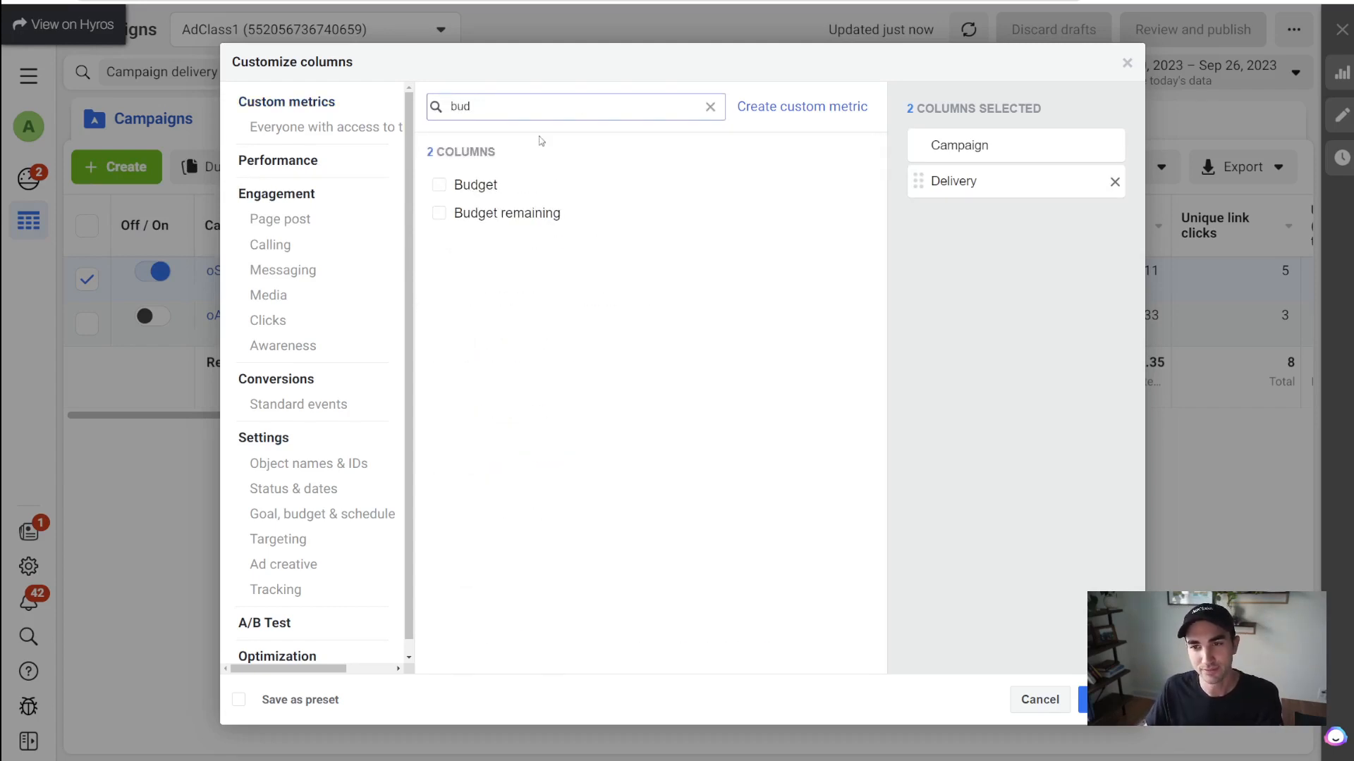
{"action": "left_click", "coordinate": [506, 186]}
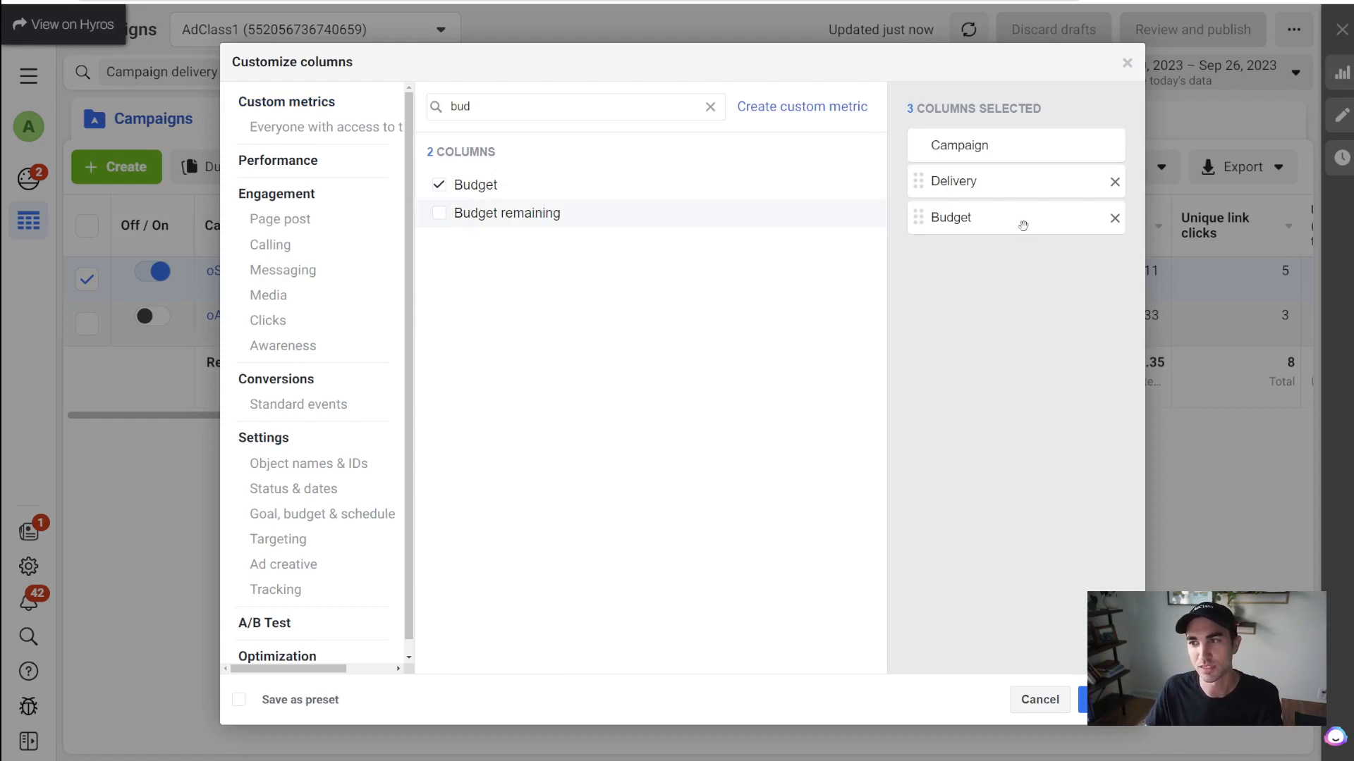
Step: Search for the Amount spent and Reach metrics and add both to the selected columns
{"action": "double_click", "coordinate": [557, 107]}
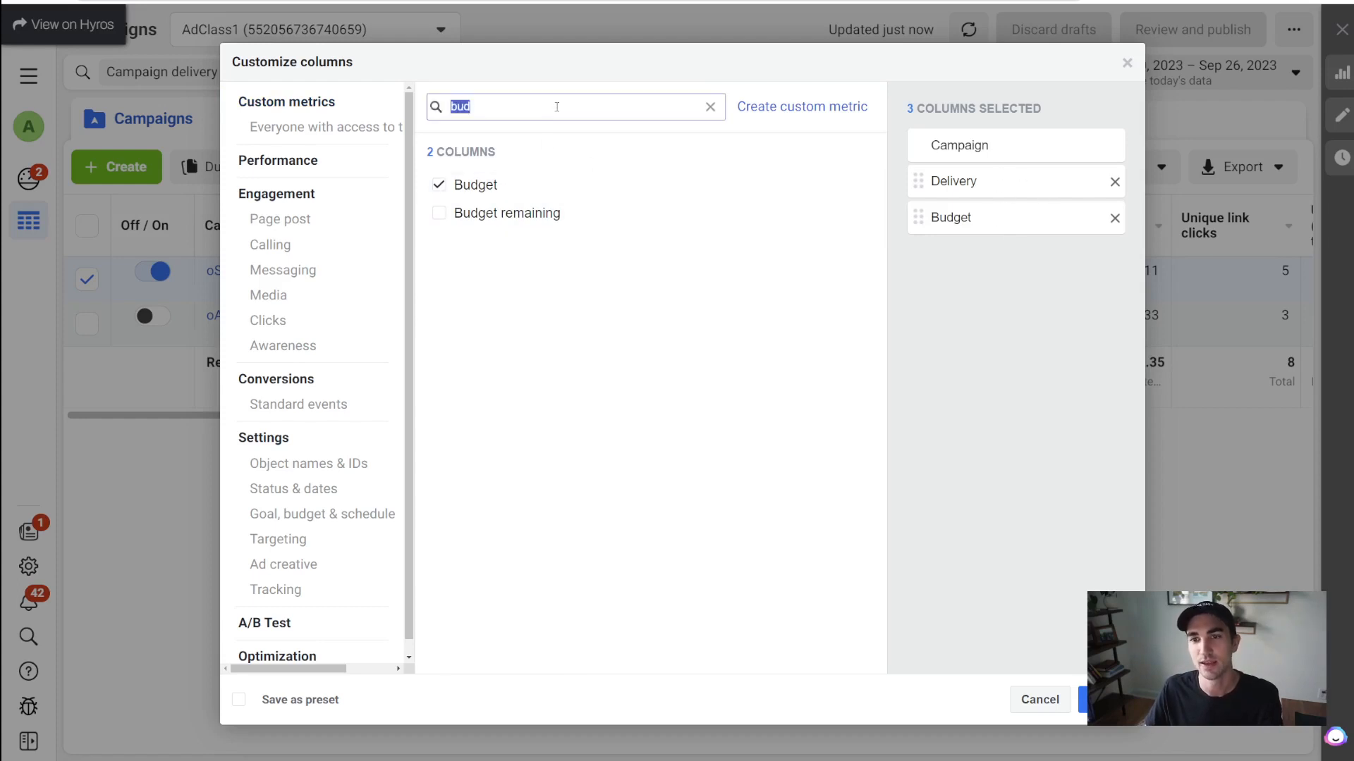
{"action": "type", "text": "amount"}
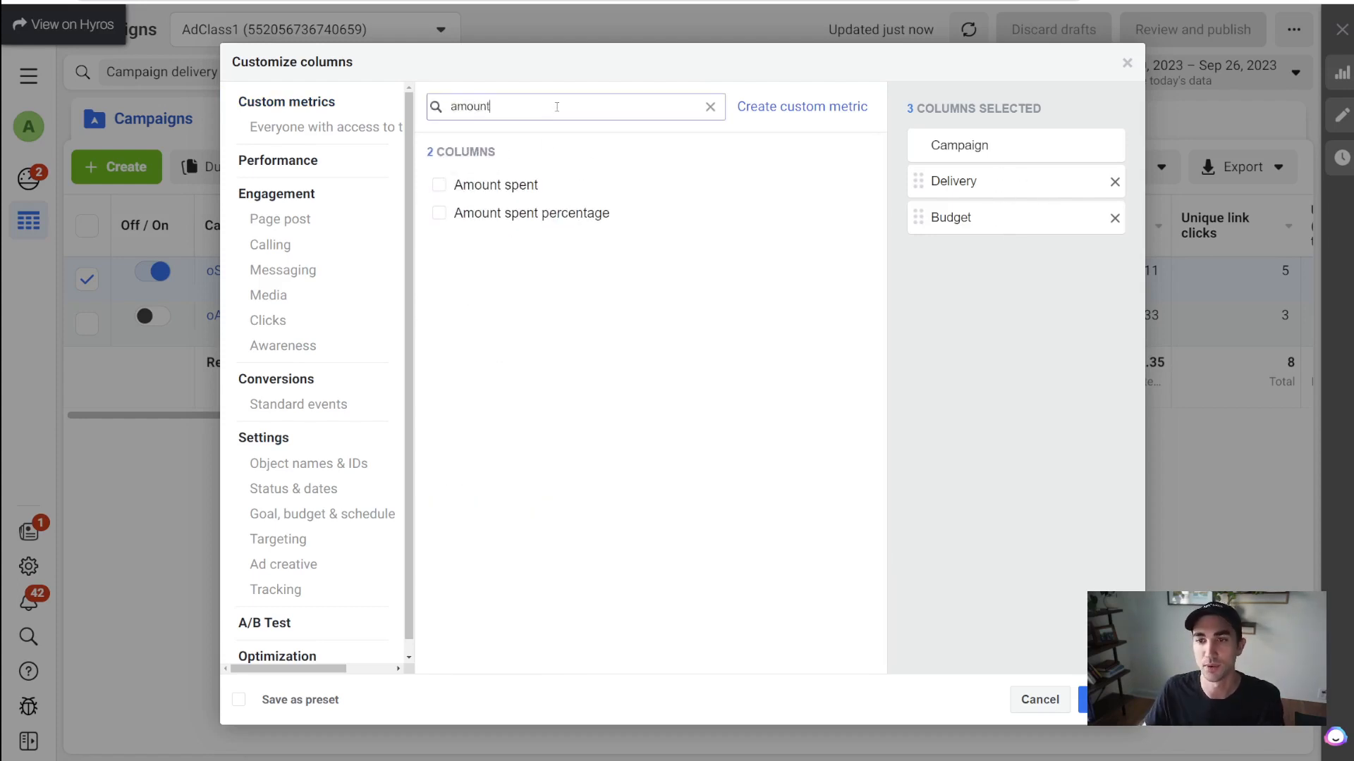
{"action": "left_click", "coordinate": [507, 180]}
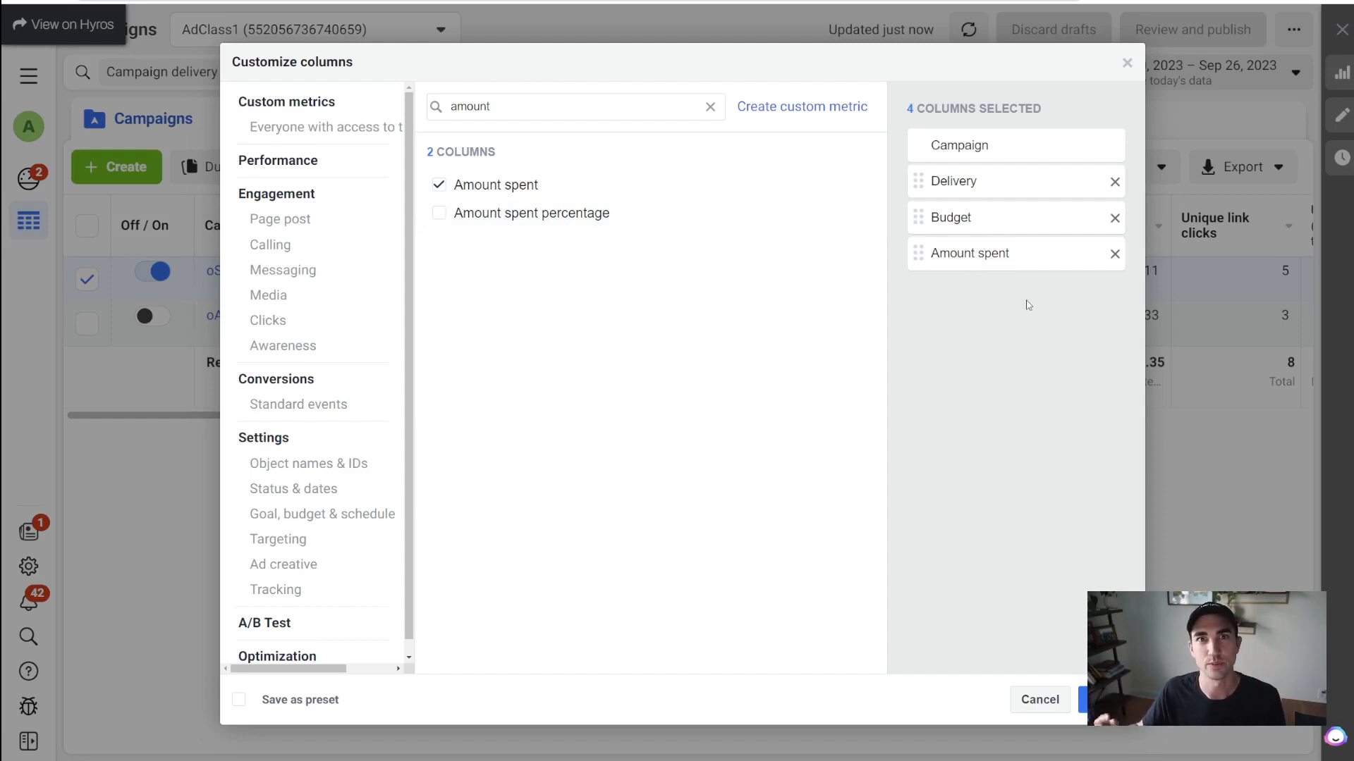
{"action": "triple_click", "coordinate": [618, 106]}
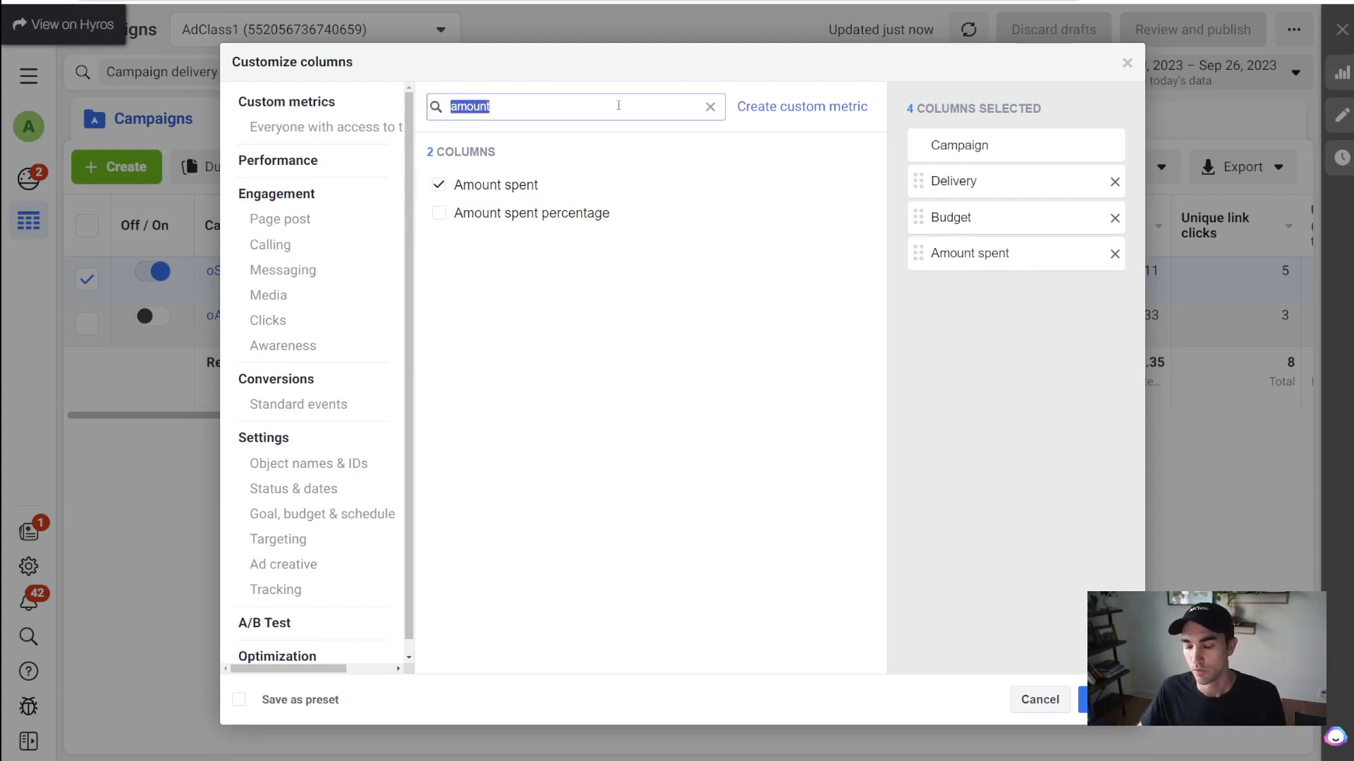
{"action": "key", "text": "BackSpace"}
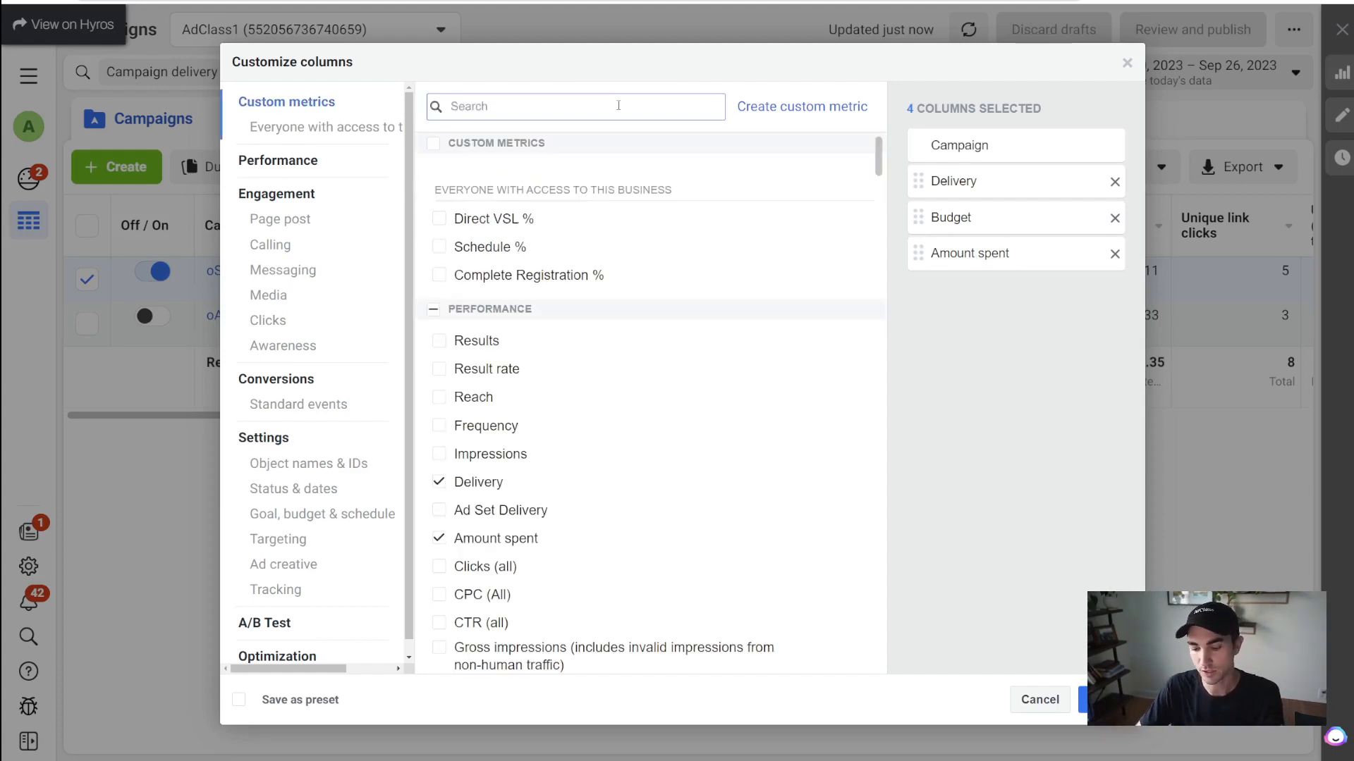
{"action": "type", "text": "reach"}
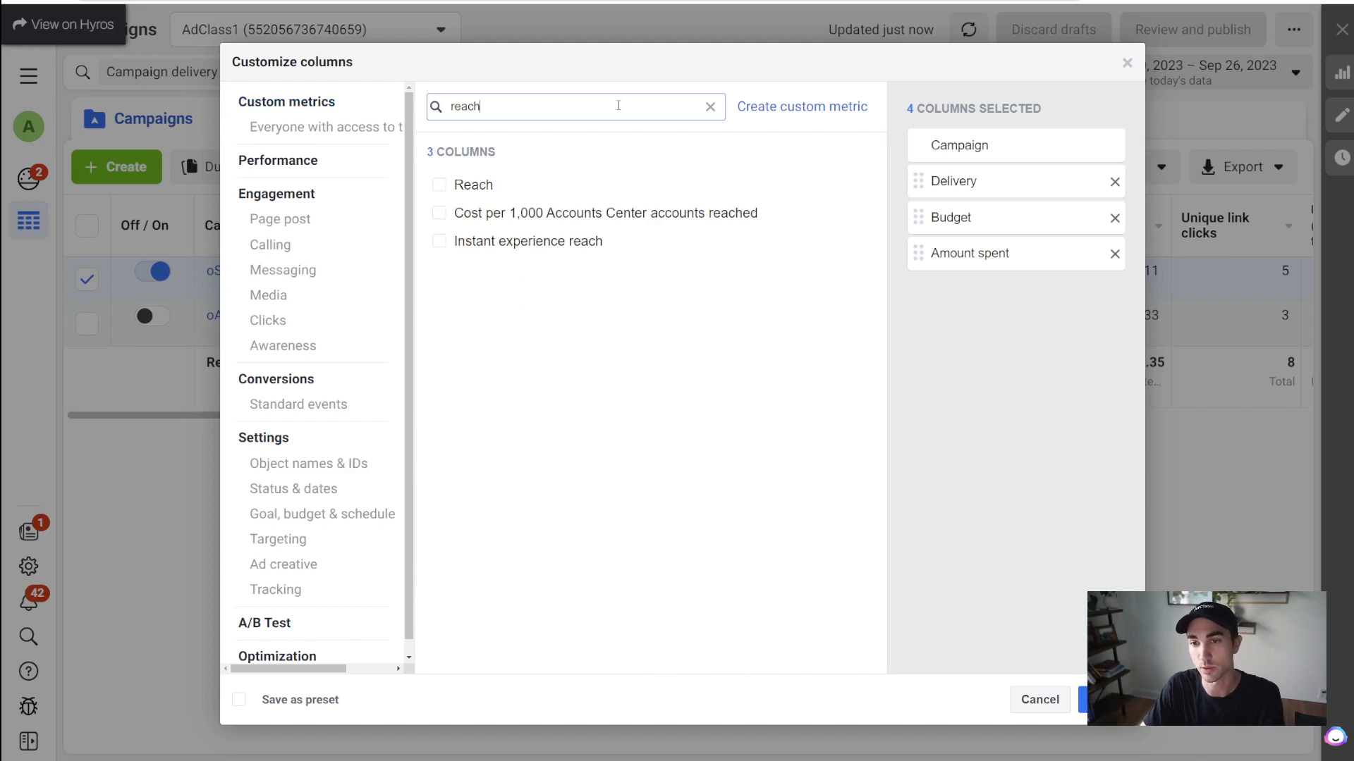
{"action": "left_click", "coordinate": [439, 185]}
Step: Look up Frequency and Impressions in the metric search and include both as columns
{"action": "double_click", "coordinate": [531, 103]}
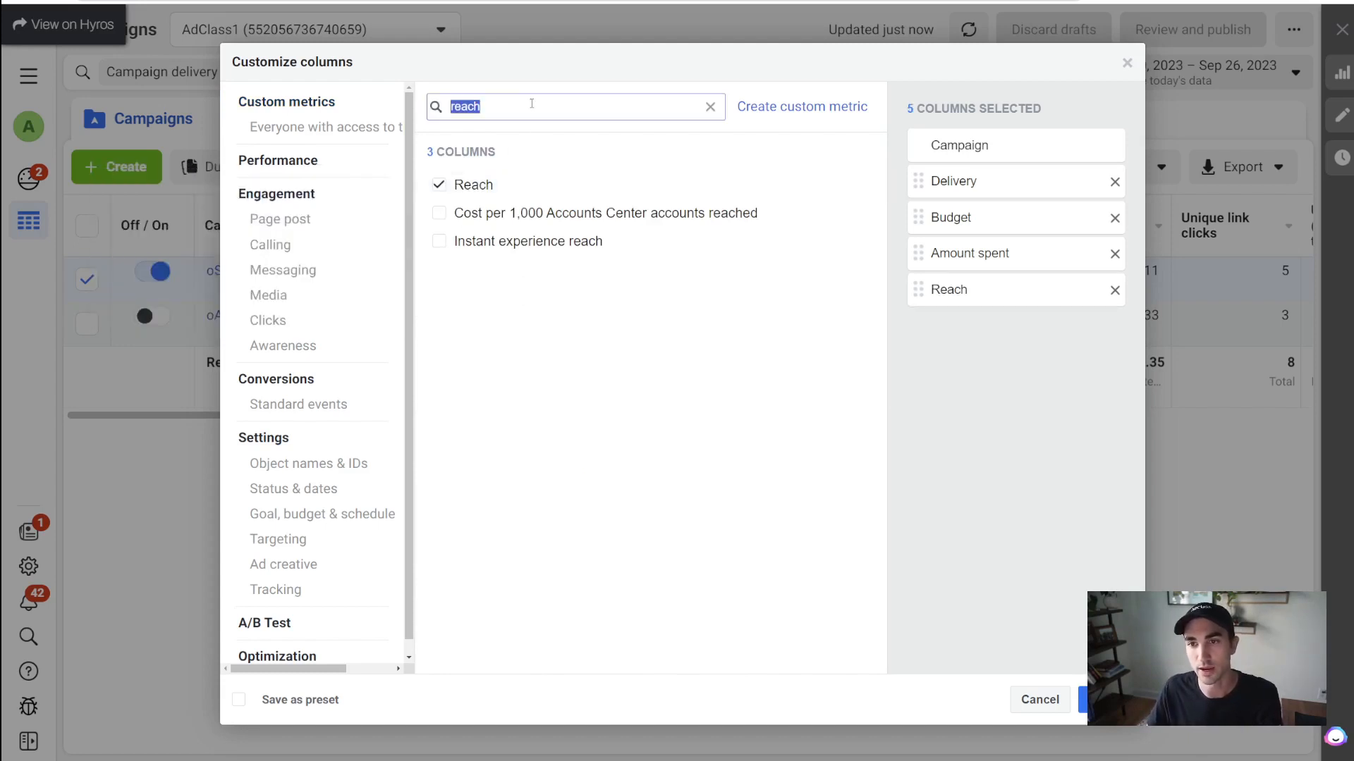
{"action": "type", "text": "fre"}
{"action": "left_click", "coordinate": [518, 185]}
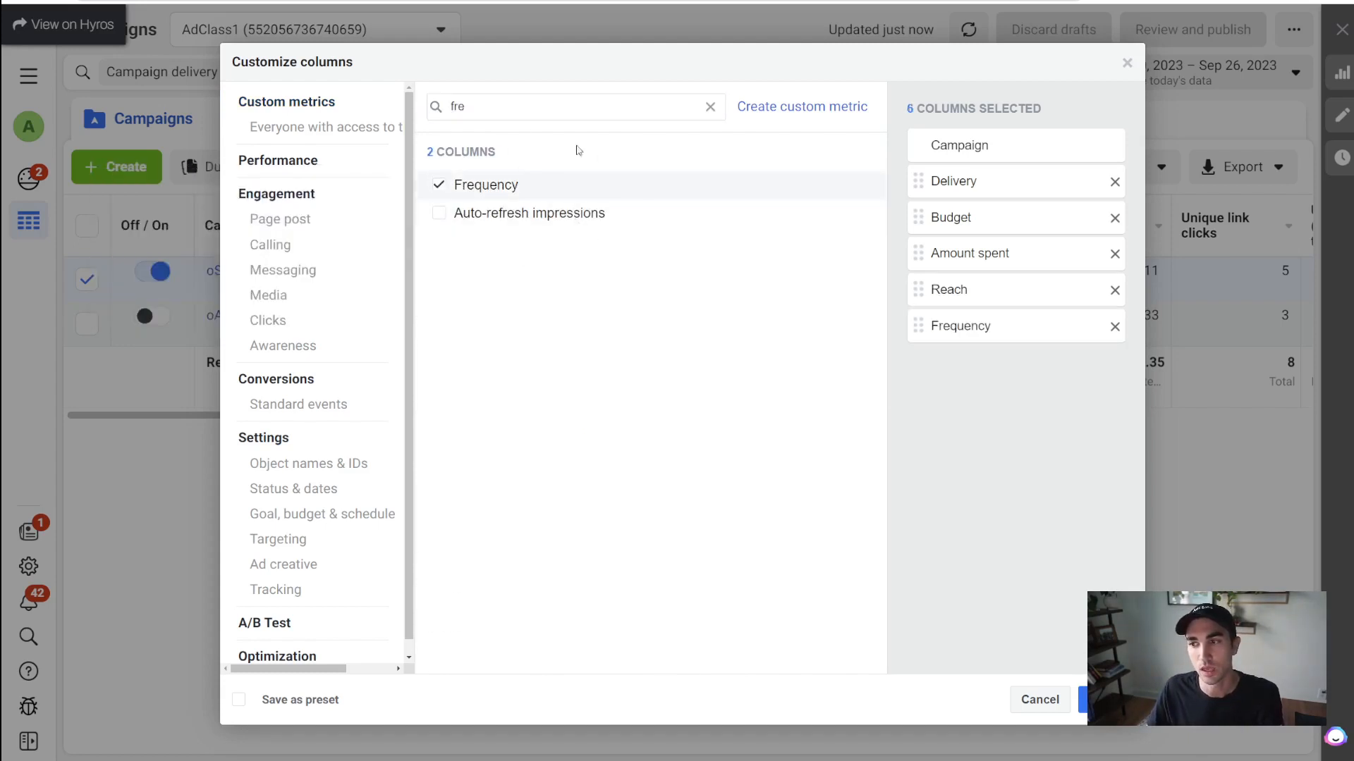
{"action": "double_click", "coordinate": [552, 114]}
{"action": "type", "text": "impres"}
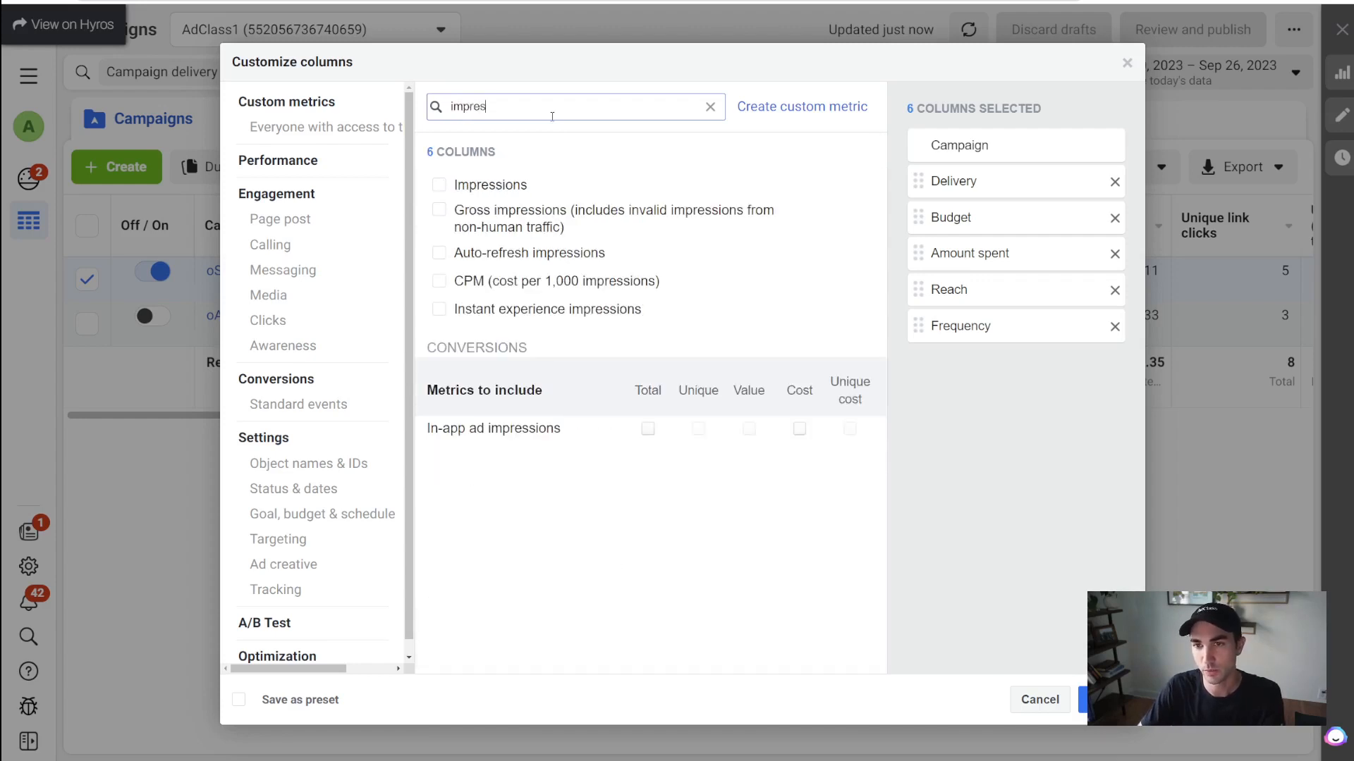
{"action": "left_click", "coordinate": [490, 185]}
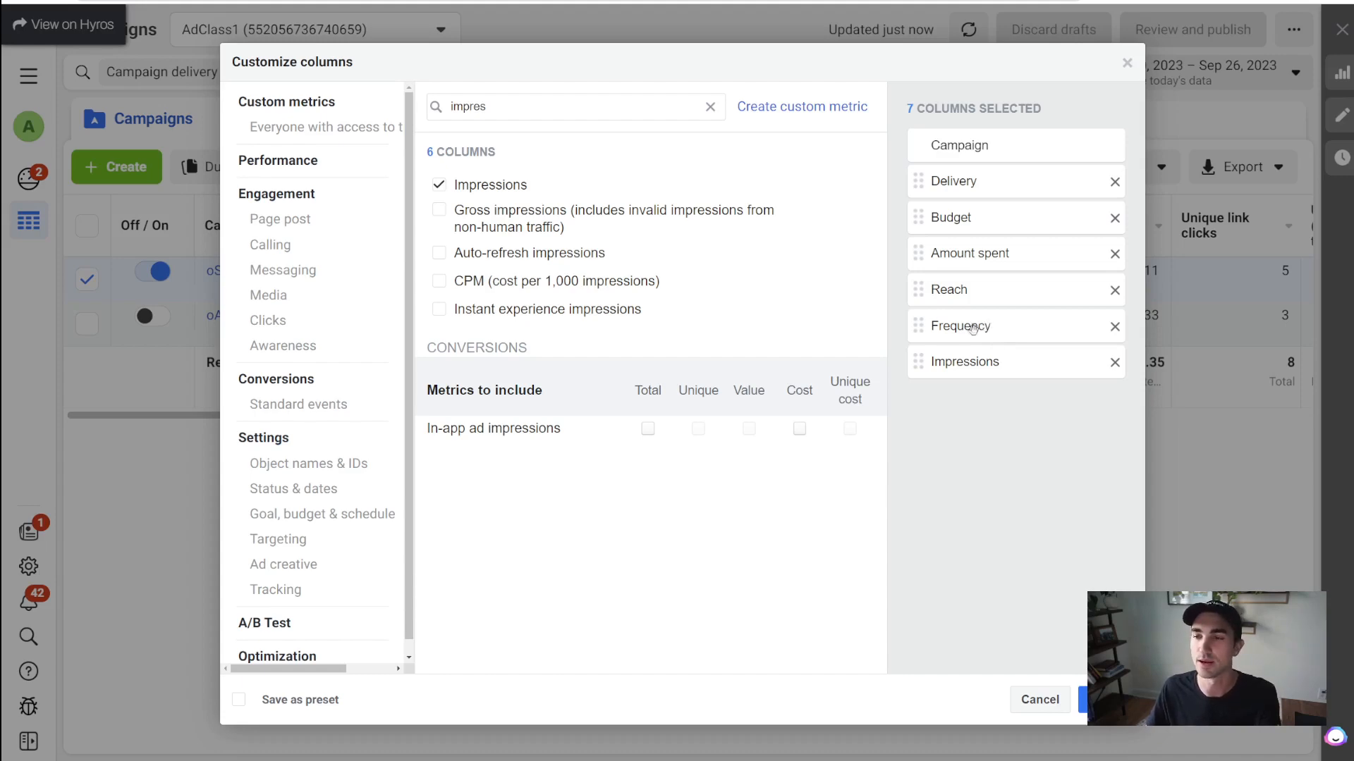
Step: Search the metrics for "unique" and add Unique link clicks, Unique CTR (link click-through rate) and Cost per unique link click
{"action": "left_click", "coordinate": [558, 107]}
{"action": "key", "text": "ctrl+a"}
{"action": "key", "text": "BackSpace"}
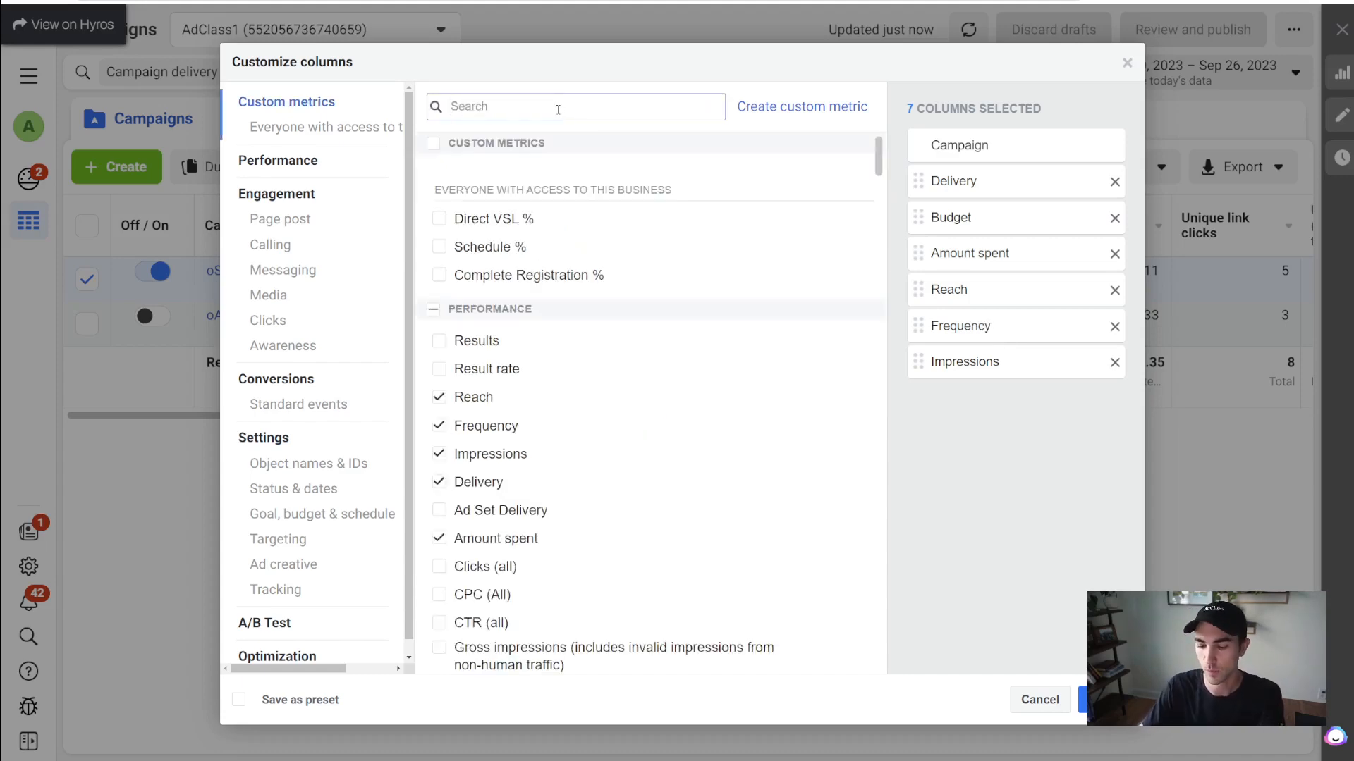
{"action": "type", "text": "unique"}
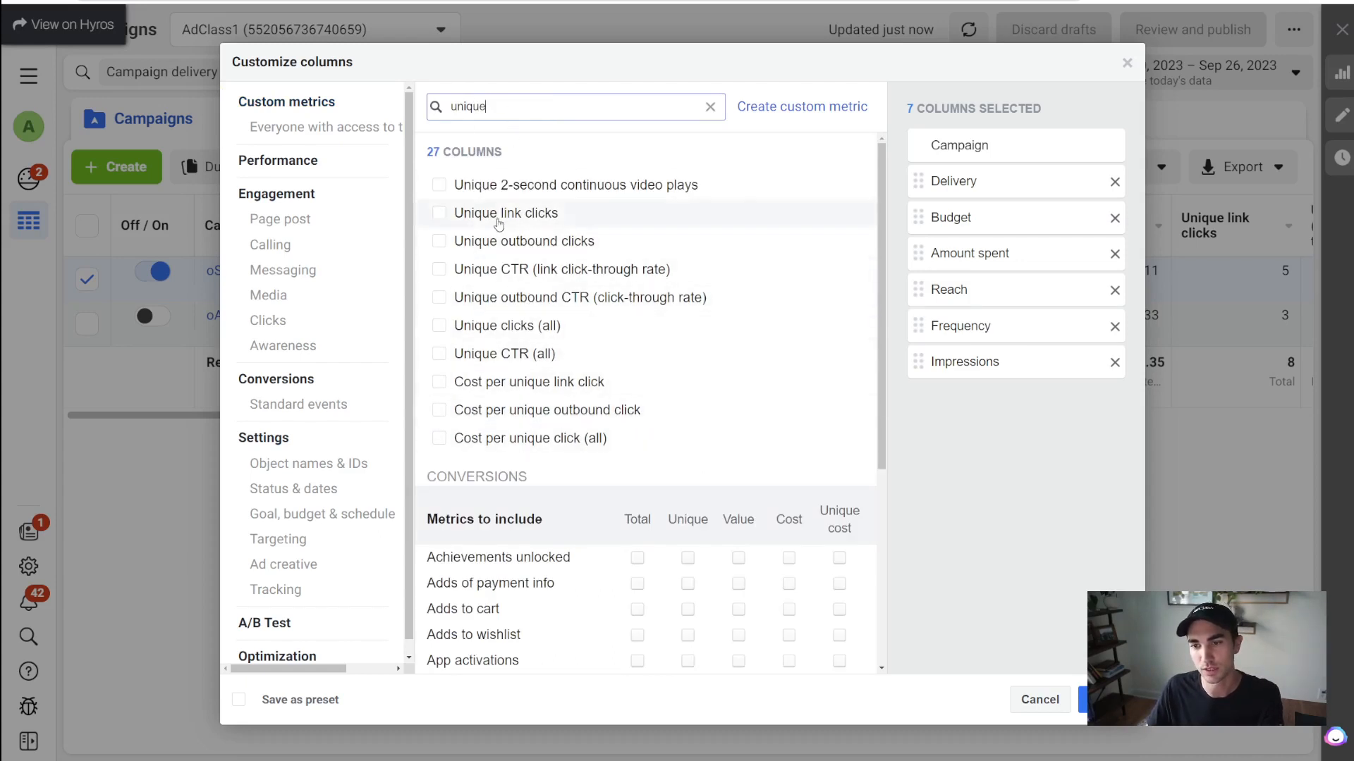
{"action": "left_click", "coordinate": [439, 214]}
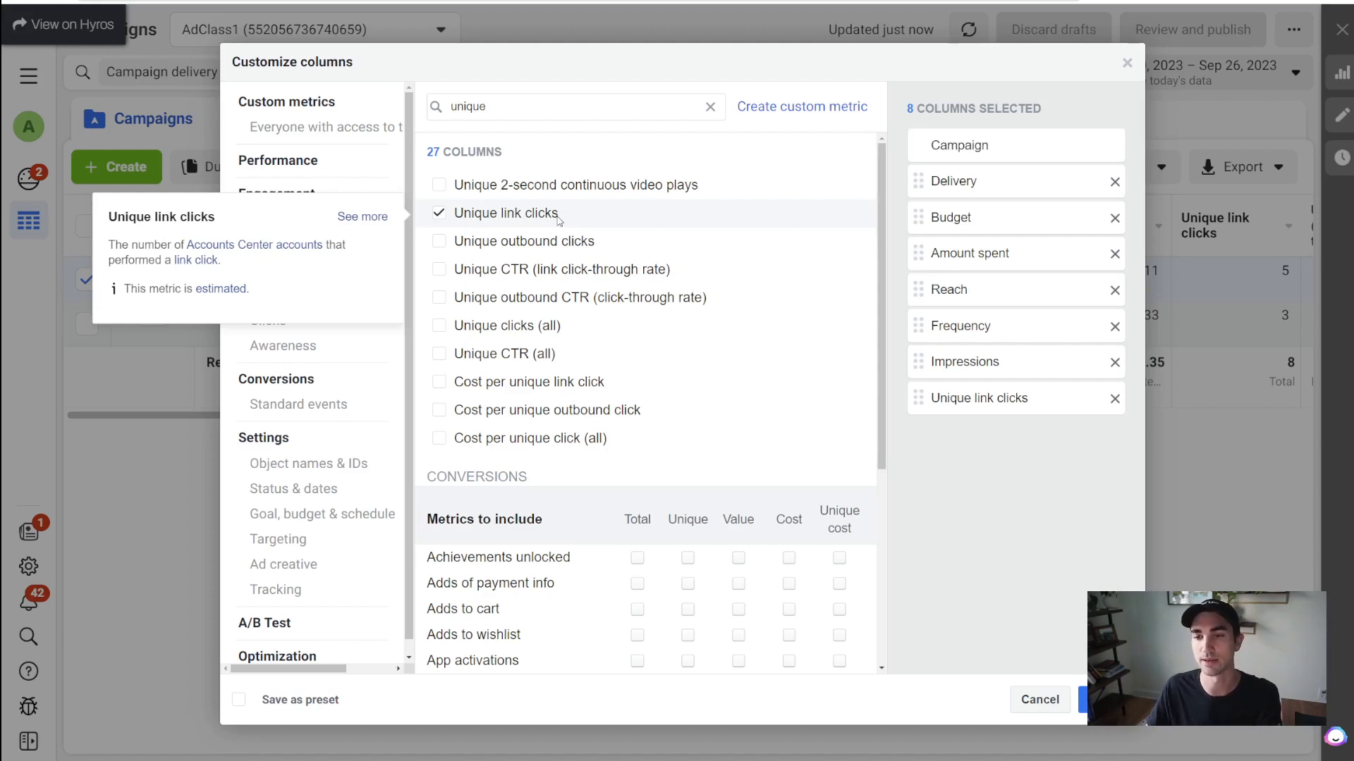
{"action": "left_click", "coordinate": [440, 271]}
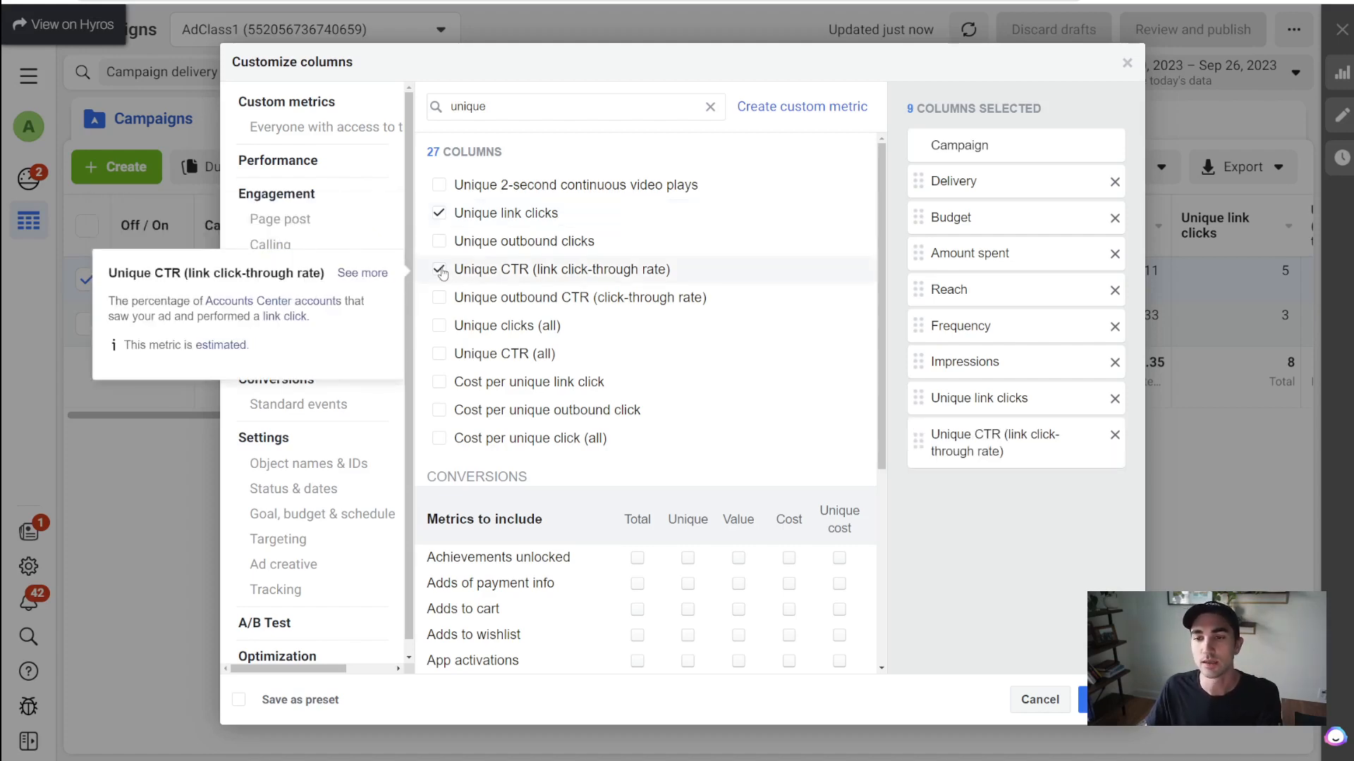
{"action": "left_click", "coordinate": [440, 384]}
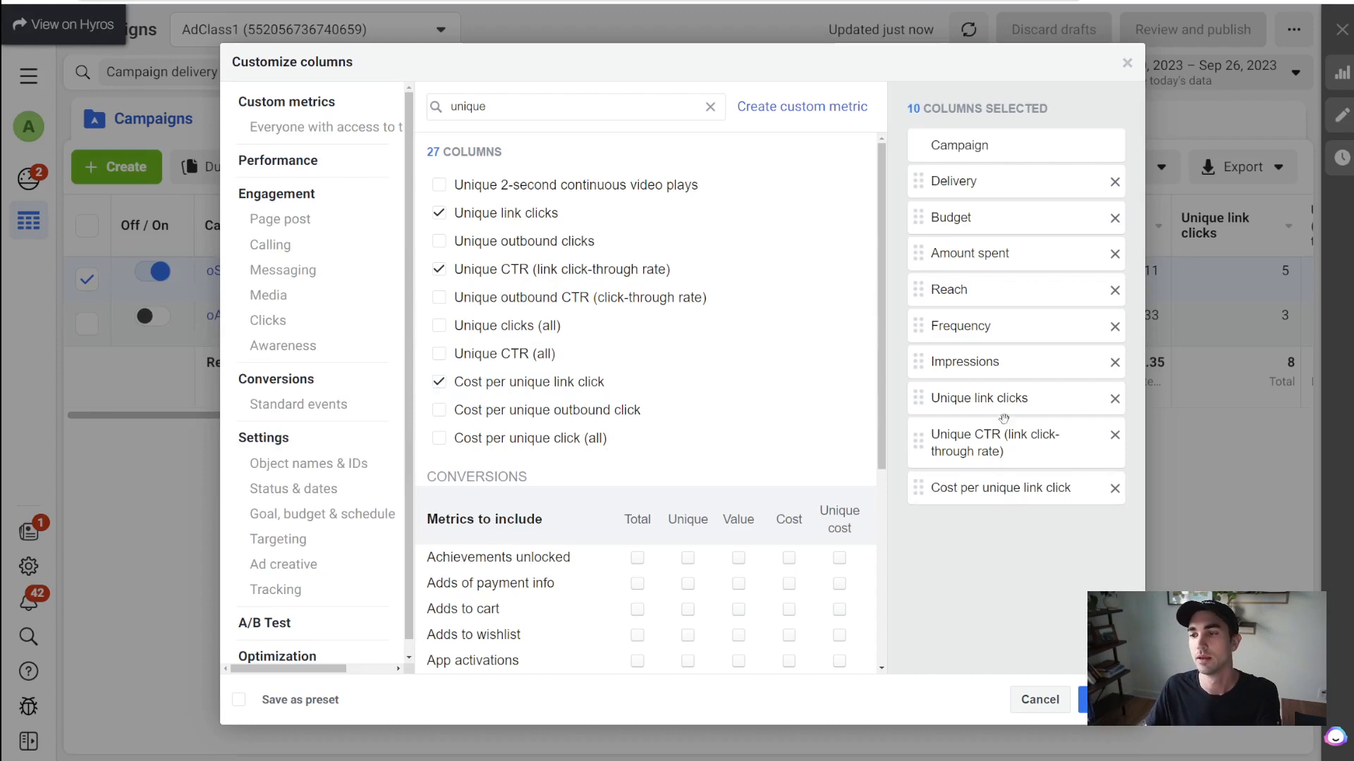
Step: Search for "cpm" and add the CPM (cost per 1,000 impressions) column
{"action": "double_click", "coordinate": [508, 111]}
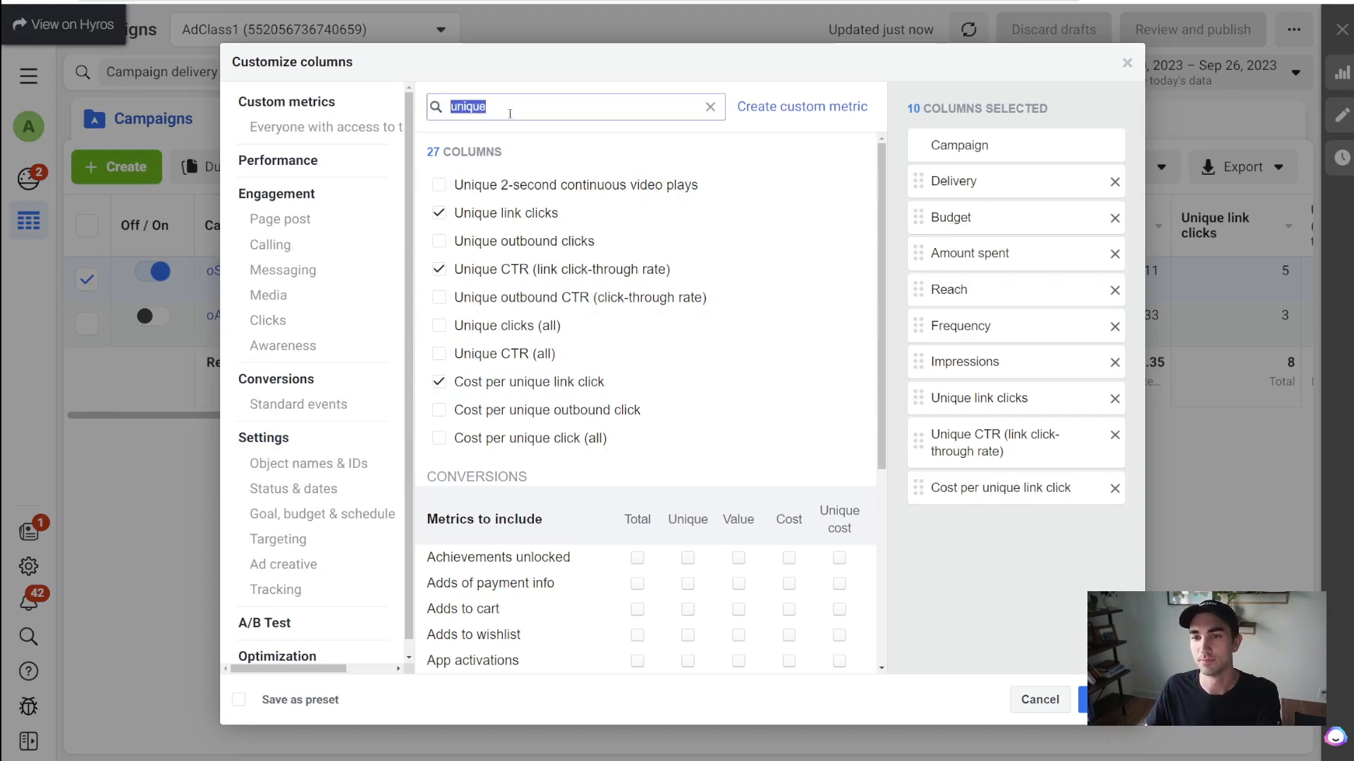
{"action": "key", "text": "BackSpace"}
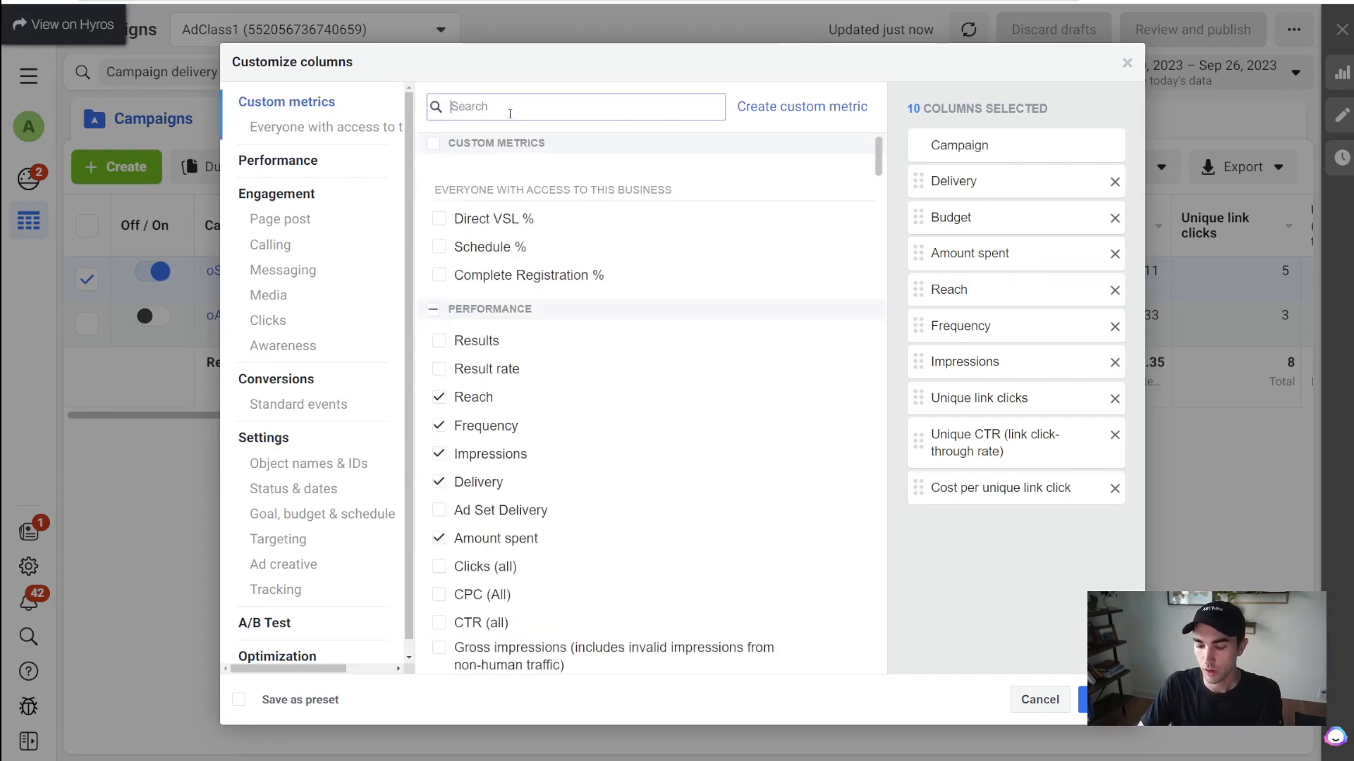
{"action": "type", "text": "cpm"}
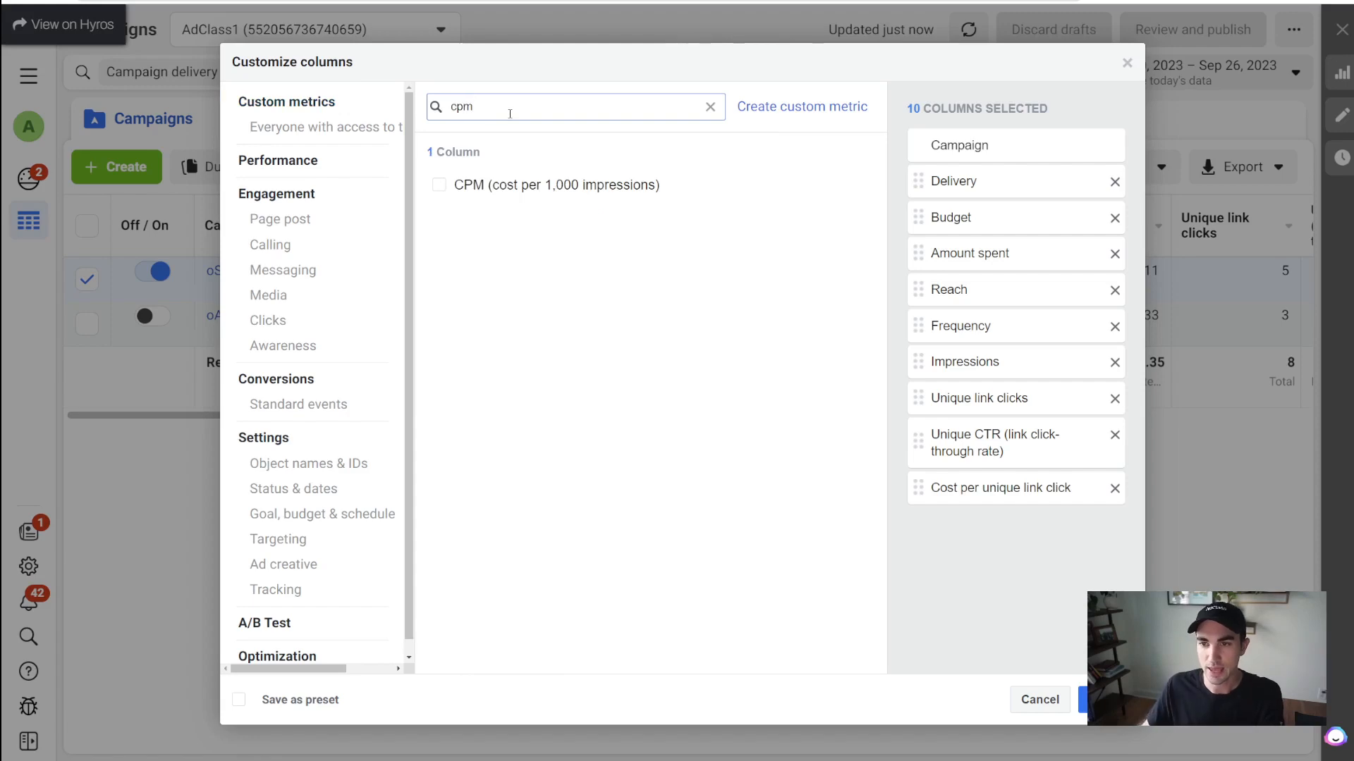
{"action": "left_click", "coordinate": [476, 186]}
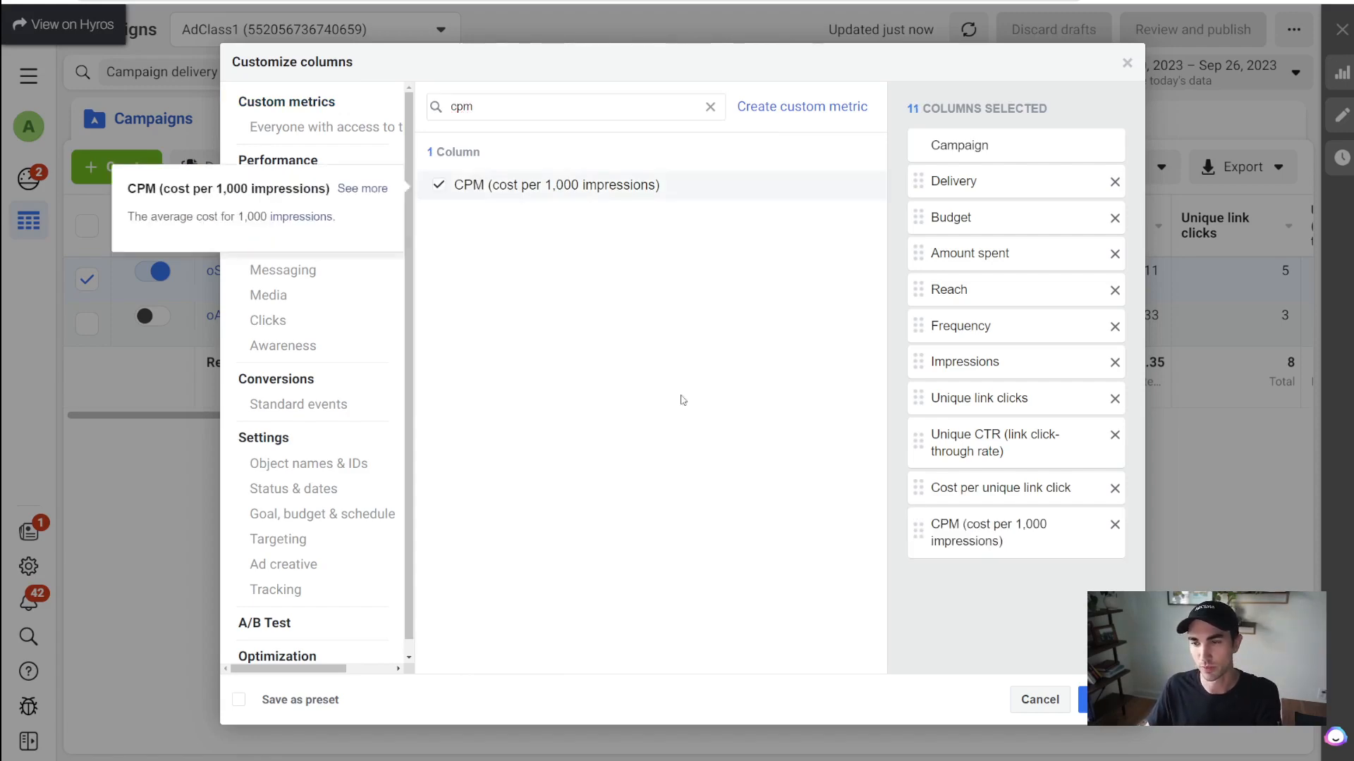
Step: Search for "completed" and include the Total and Cost metrics for Registrations completed
{"action": "double_click", "coordinate": [506, 112]}
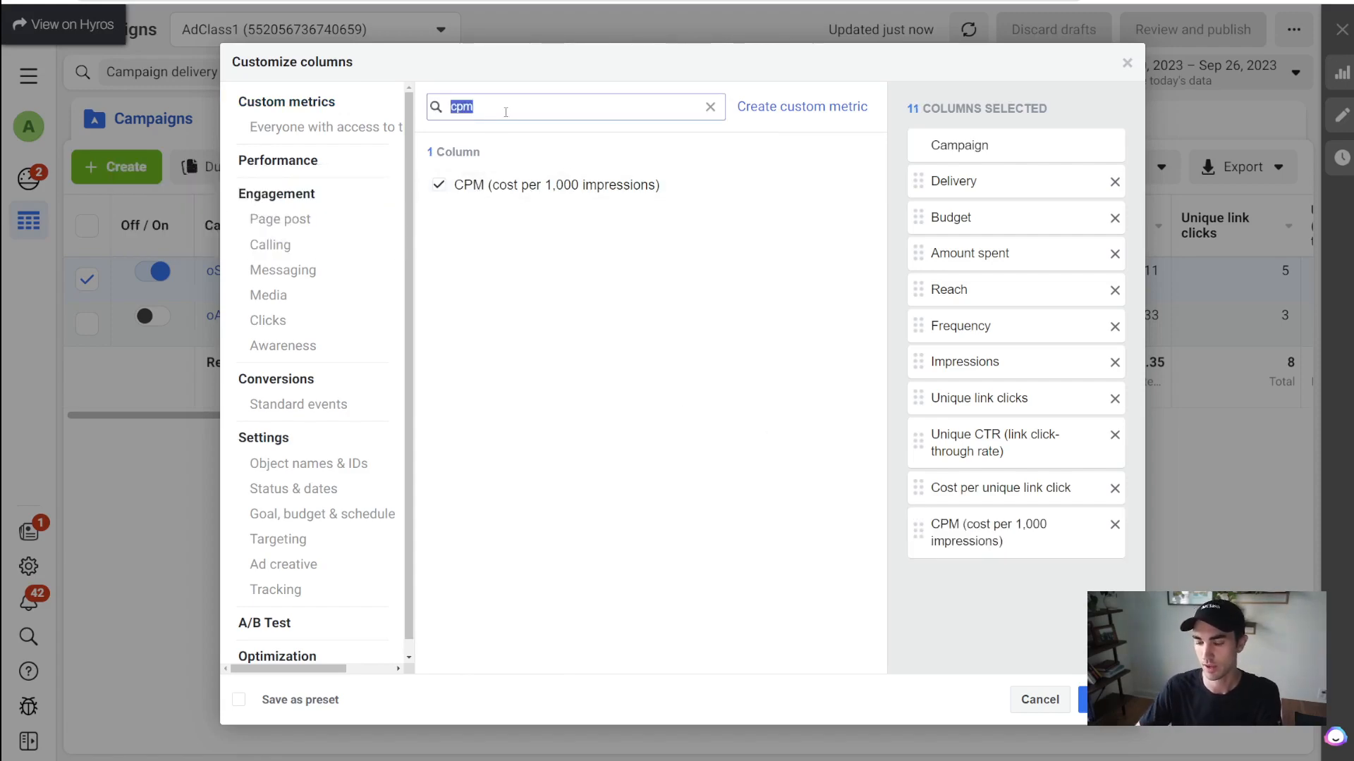
{"action": "key", "text": "BackSpace"}
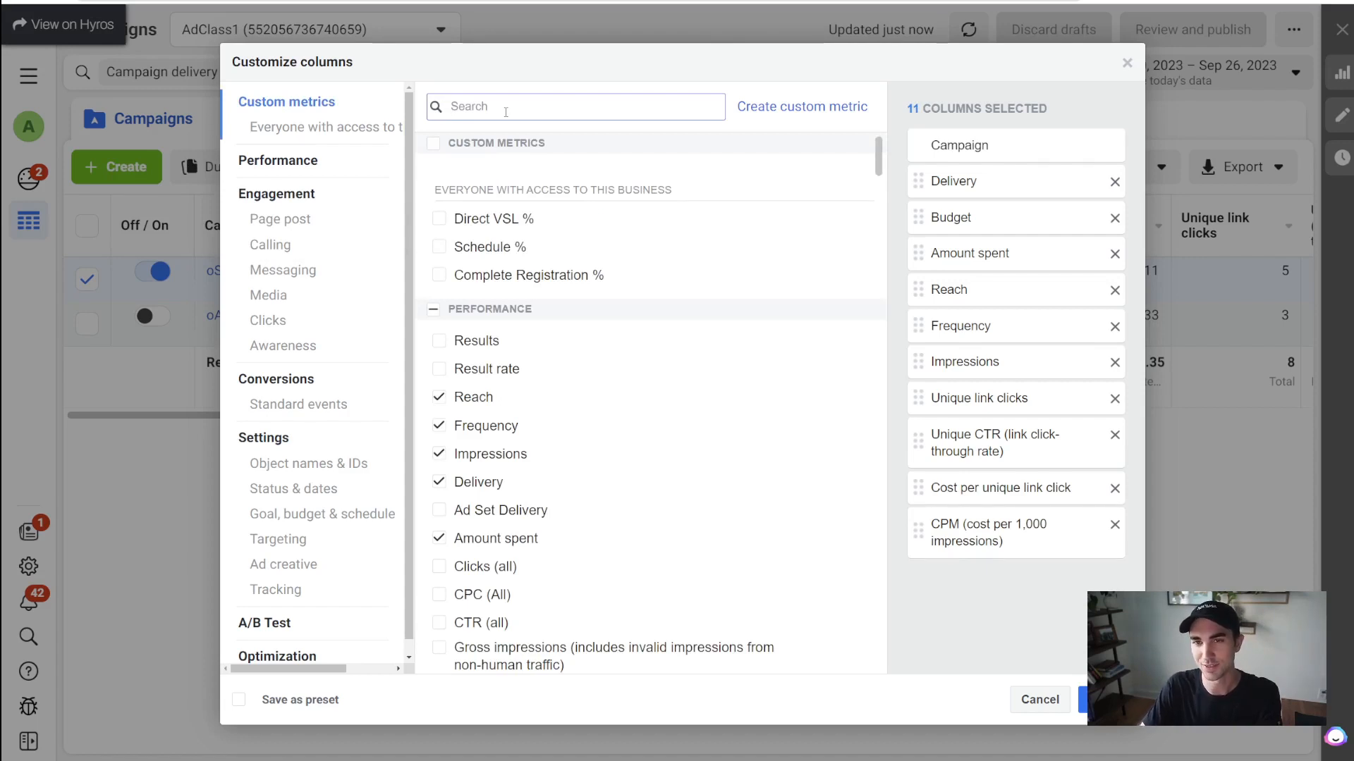
{"action": "type", "text": "completed"}
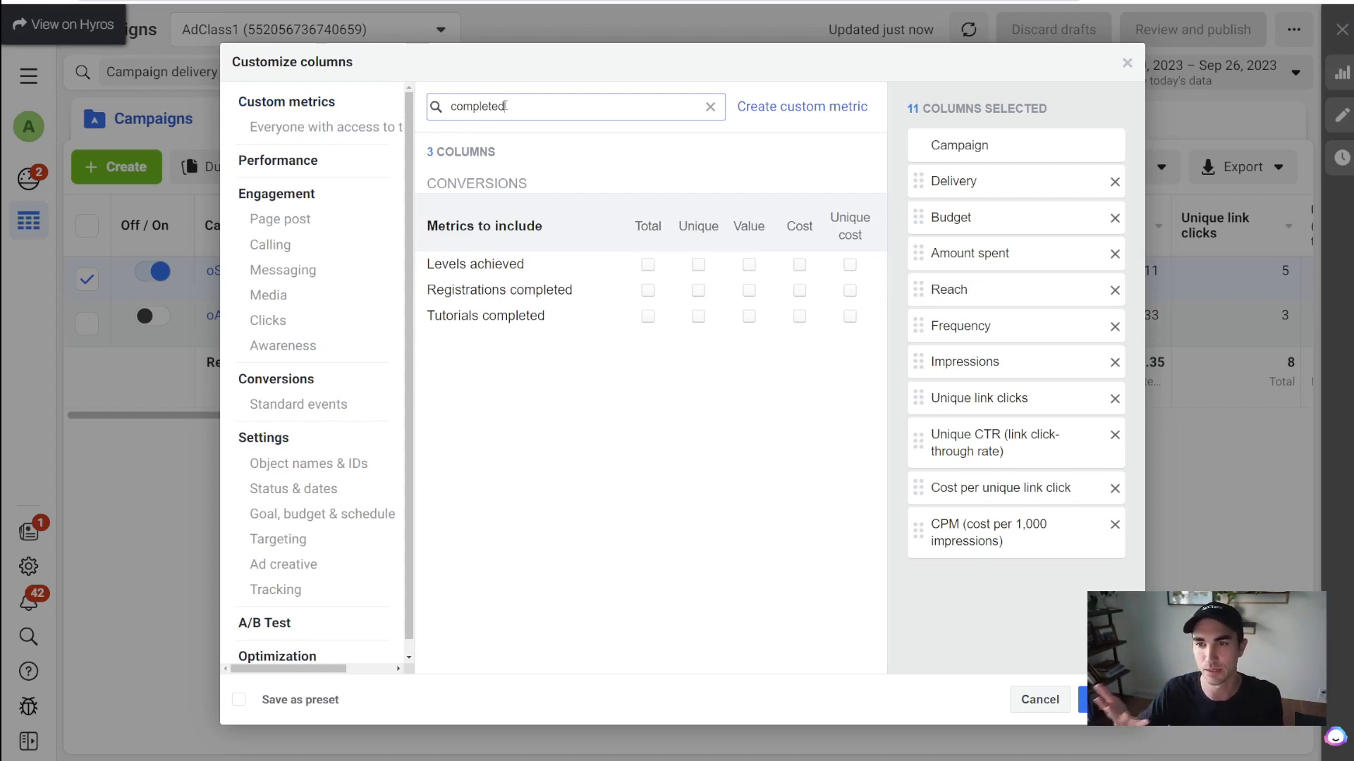
{"action": "mouse_move", "coordinate": [647, 295]}
{"action": "left_click", "coordinate": [647, 290]}
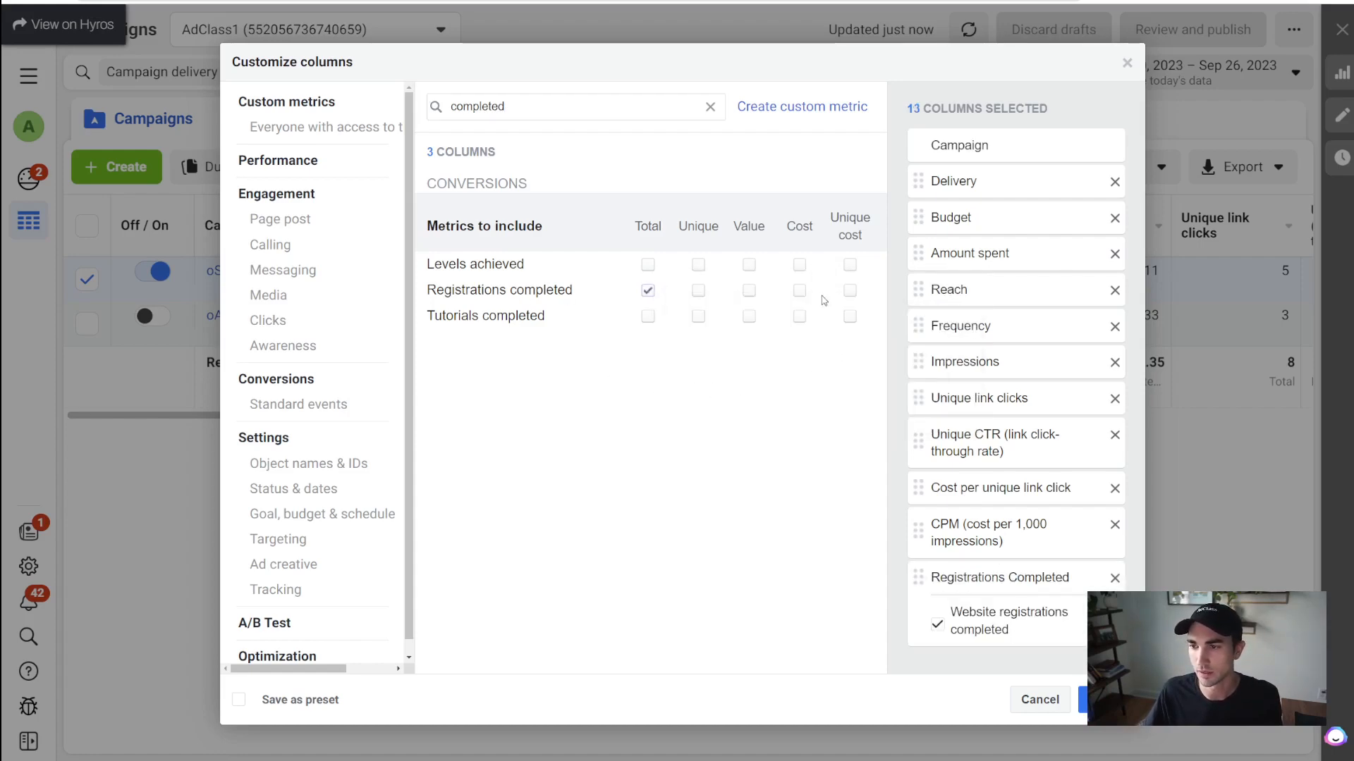
{"action": "left_click", "coordinate": [799, 290]}
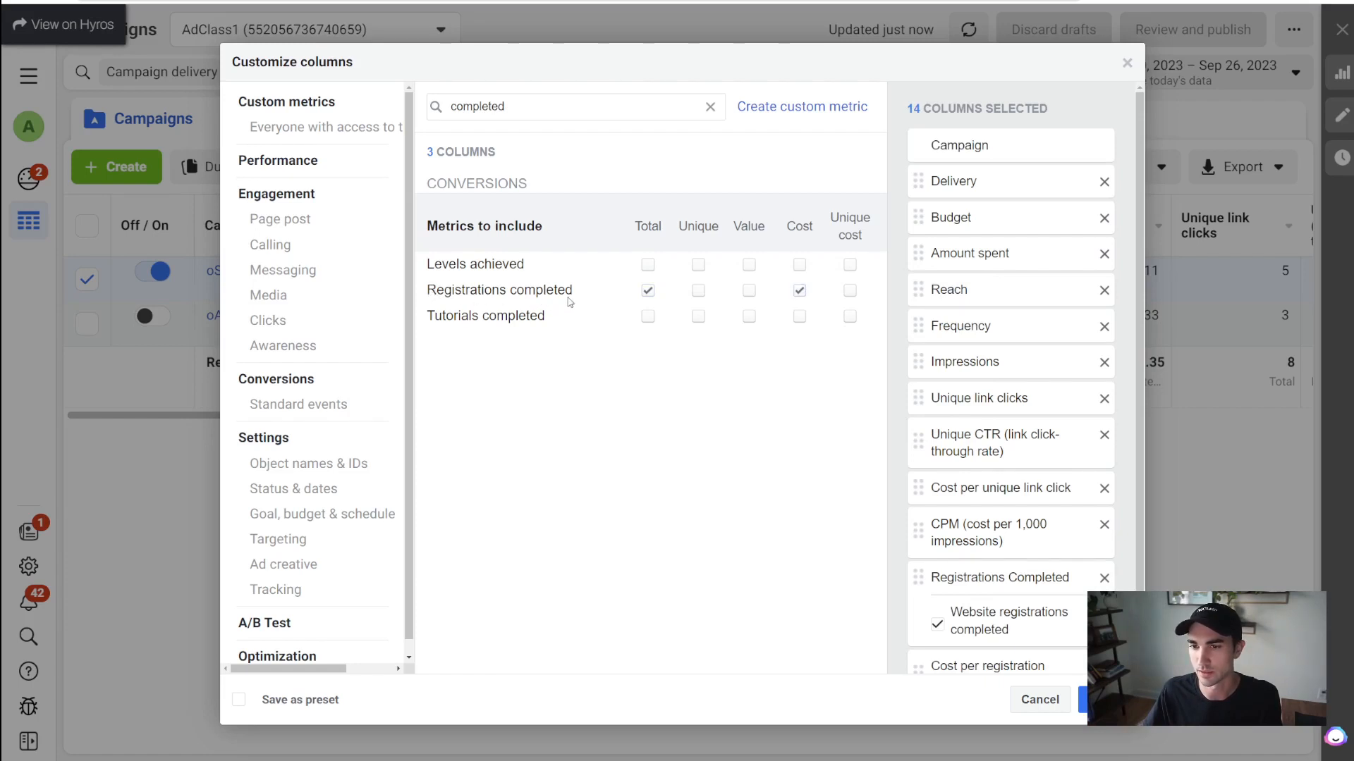
Step: Deselect Website registrations completed under the Registrations Completed column and clear the metric search
{"action": "scroll", "coordinate": [986, 468], "scroll_direction": "down", "scroll_amount": 1}
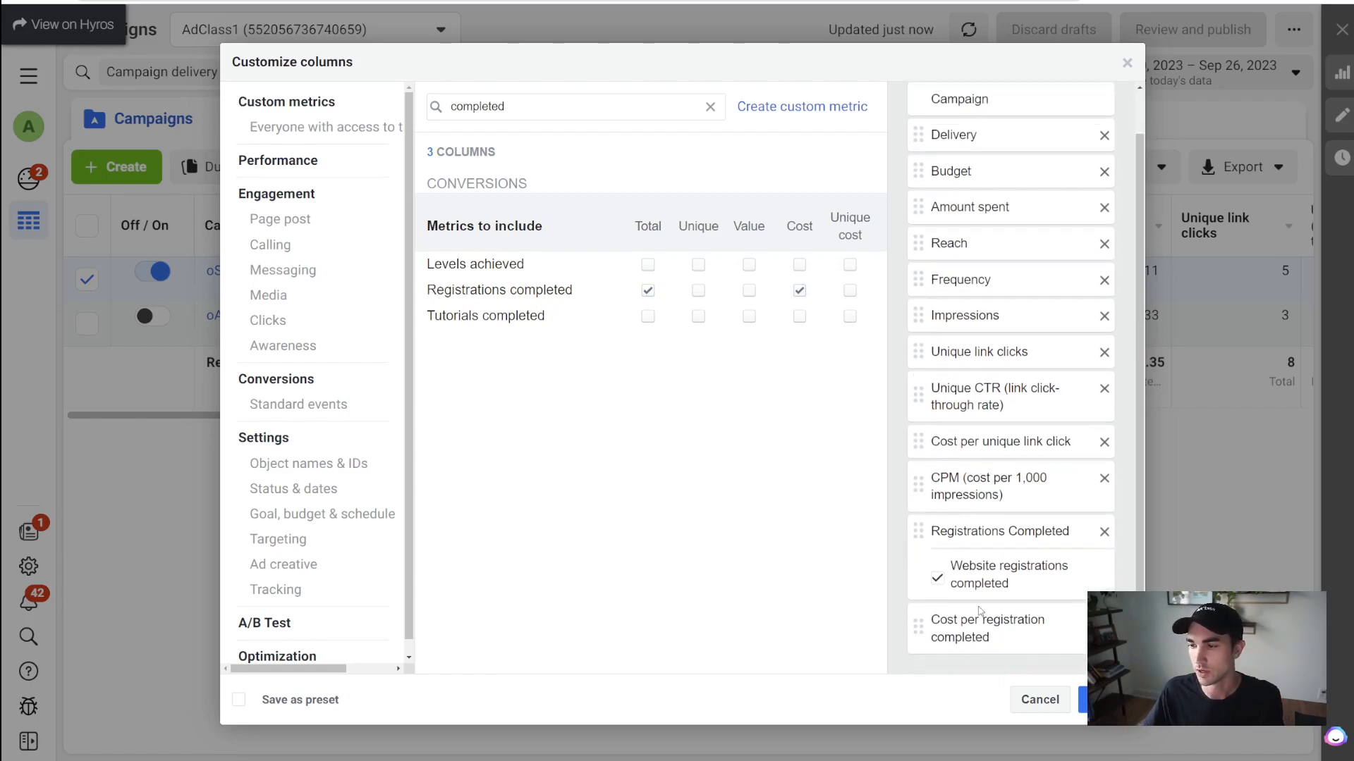
{"action": "left_click_drag", "start_coordinate": [954, 565], "coordinate": [1015, 590]}
{"action": "left_click", "coordinate": [970, 577]}
{"action": "left_click", "coordinate": [1024, 587]}
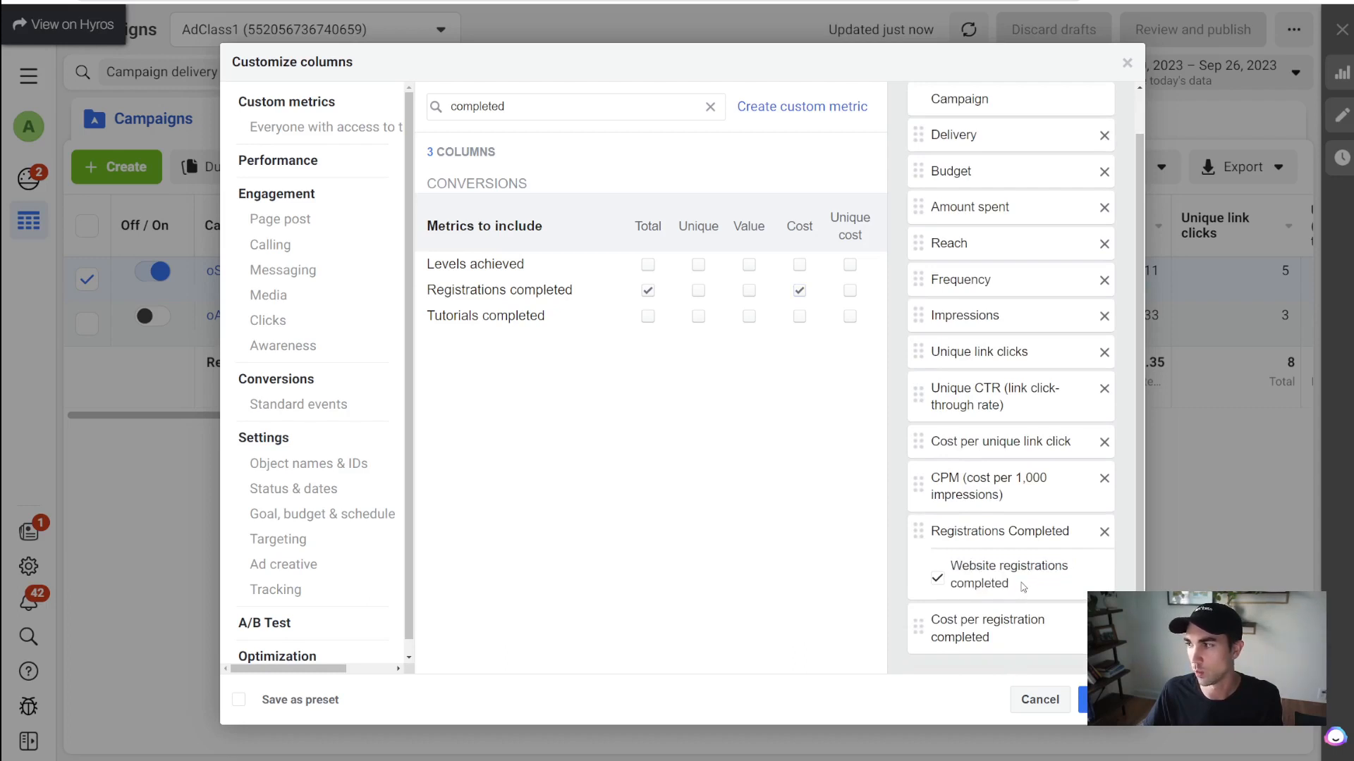
{"action": "left_click", "coordinate": [937, 578]}
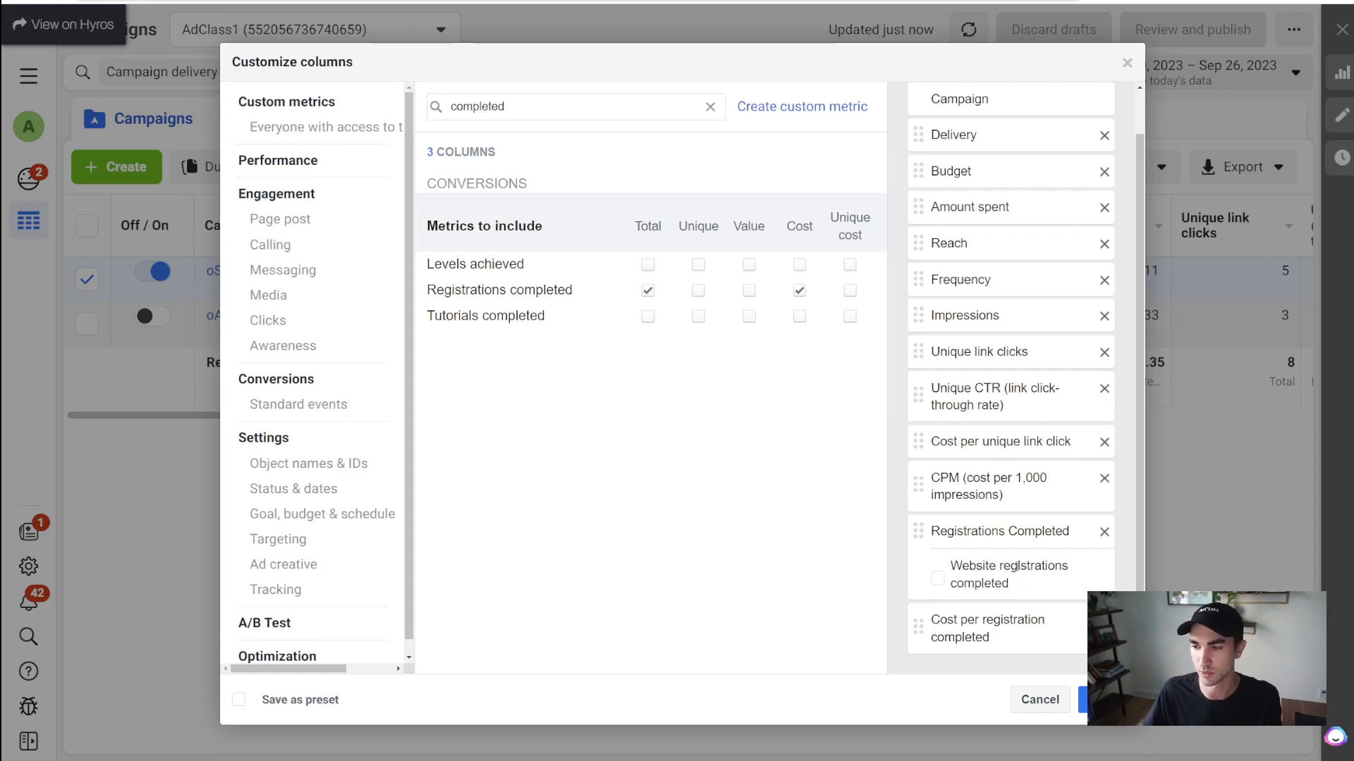
{"action": "left_click", "coordinate": [631, 107]}
{"action": "double_click", "coordinate": [632, 107]}
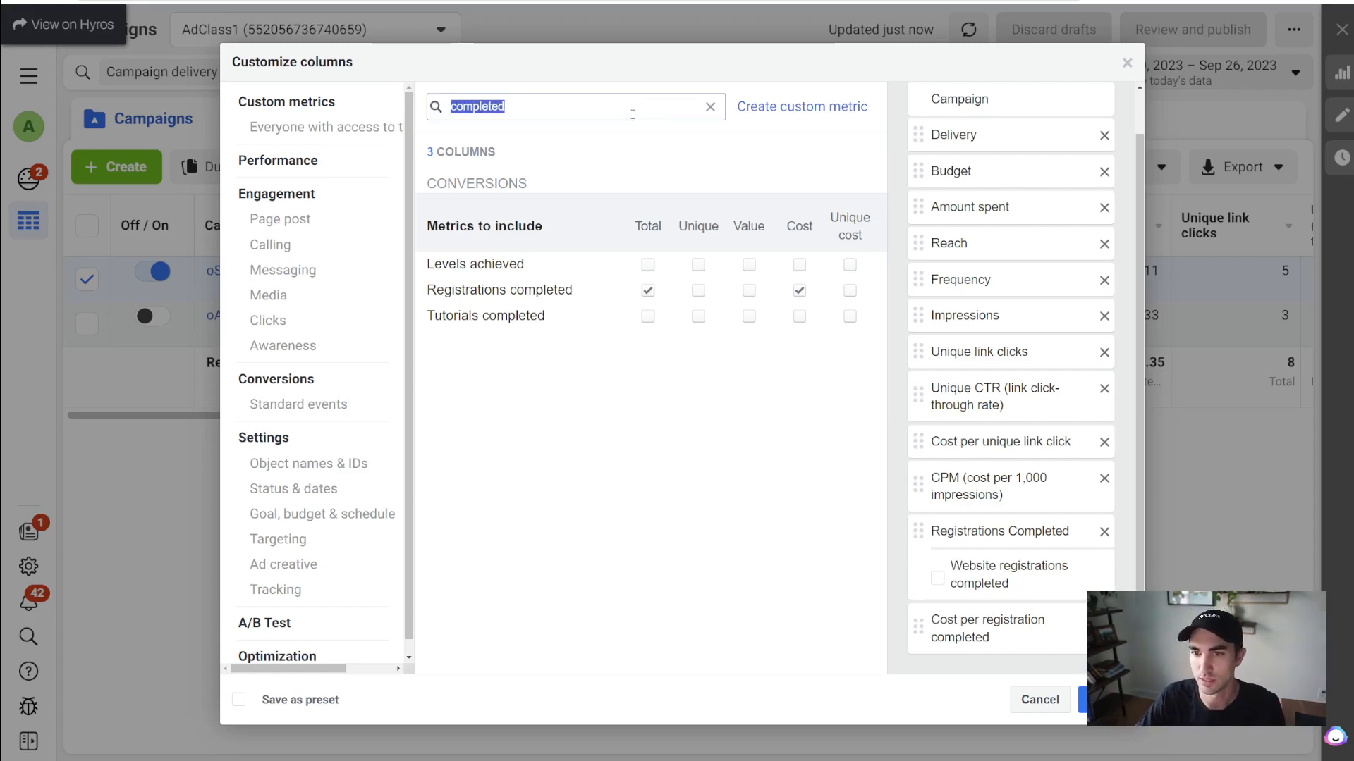
{"action": "key", "text": "BackSpace"}
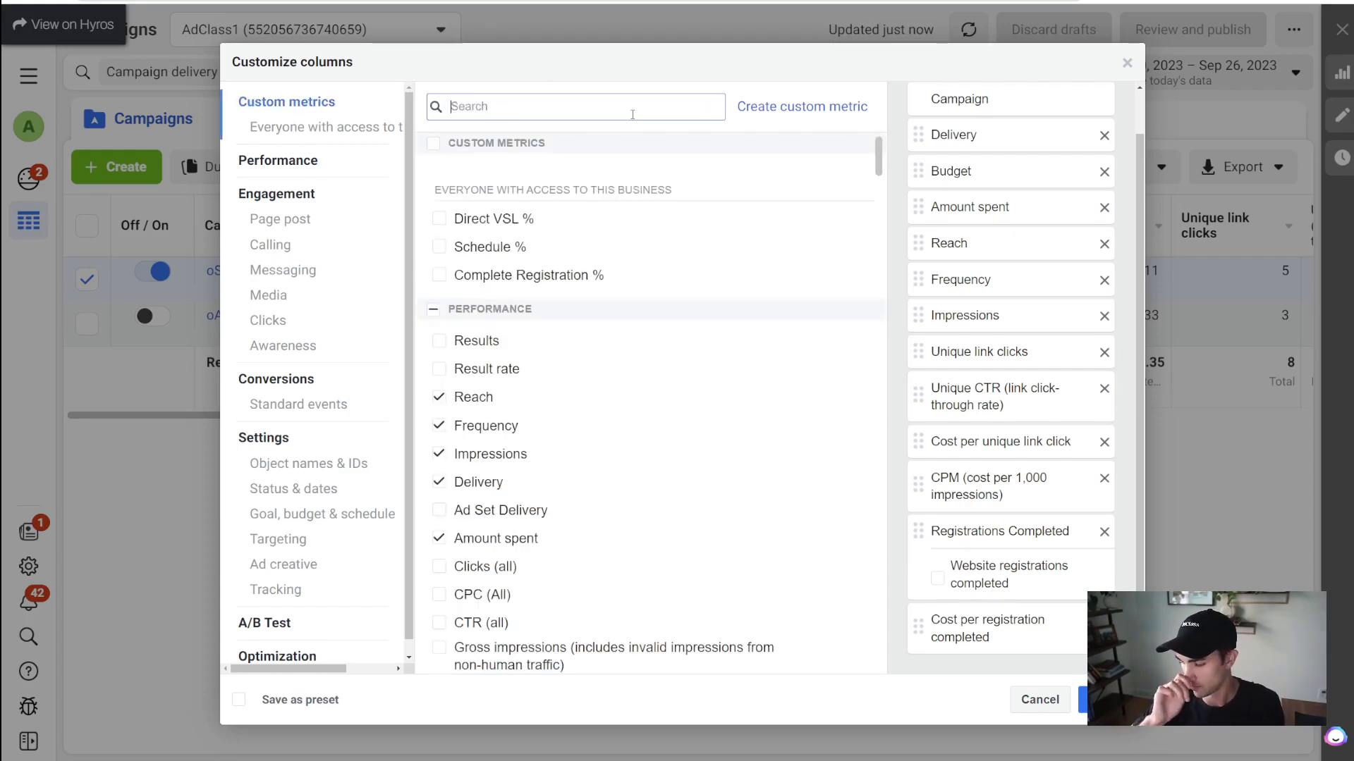
Step: Search the metrics for "content", include Total and Cost for Content views, and deselect Website content views and Meta View Content
{"action": "type", "text": "content"}
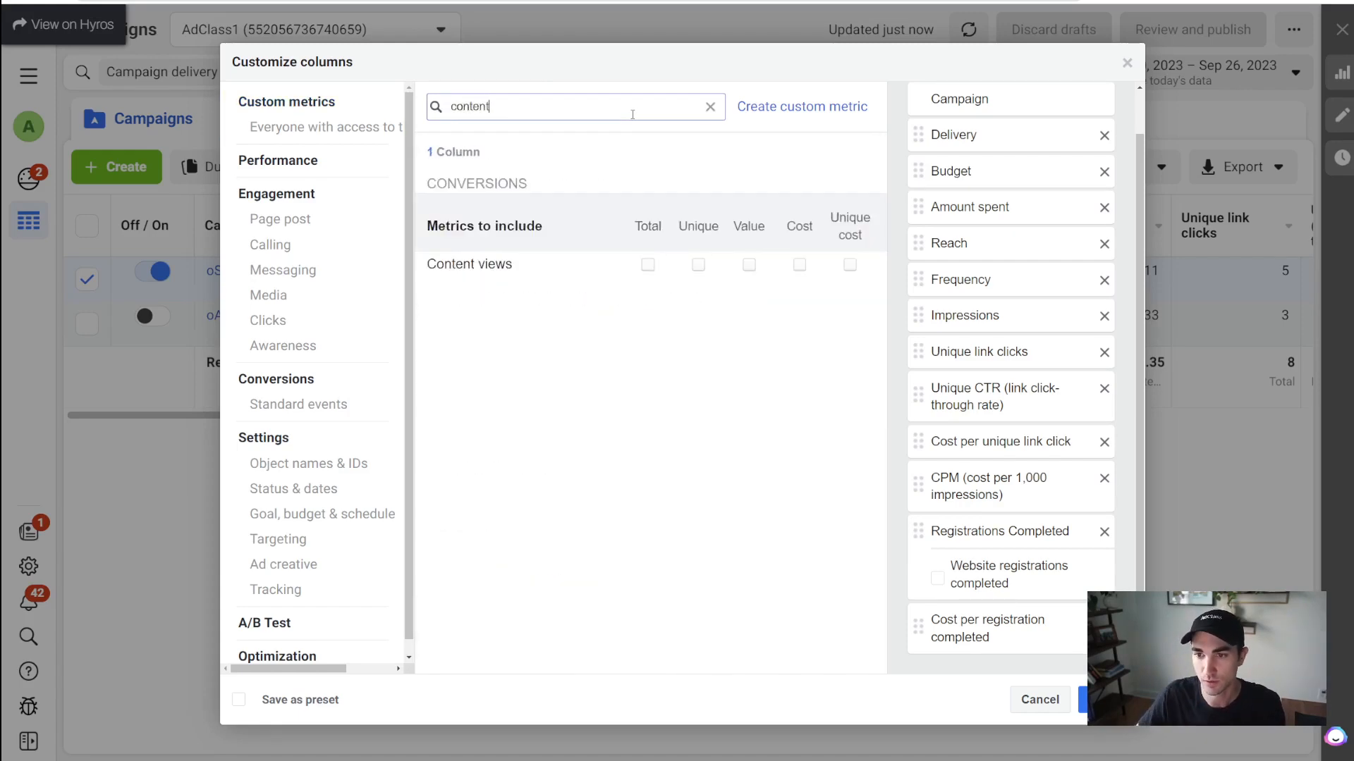
{"action": "left_click", "coordinate": [647, 265]}
{"action": "left_click", "coordinate": [799, 265]}
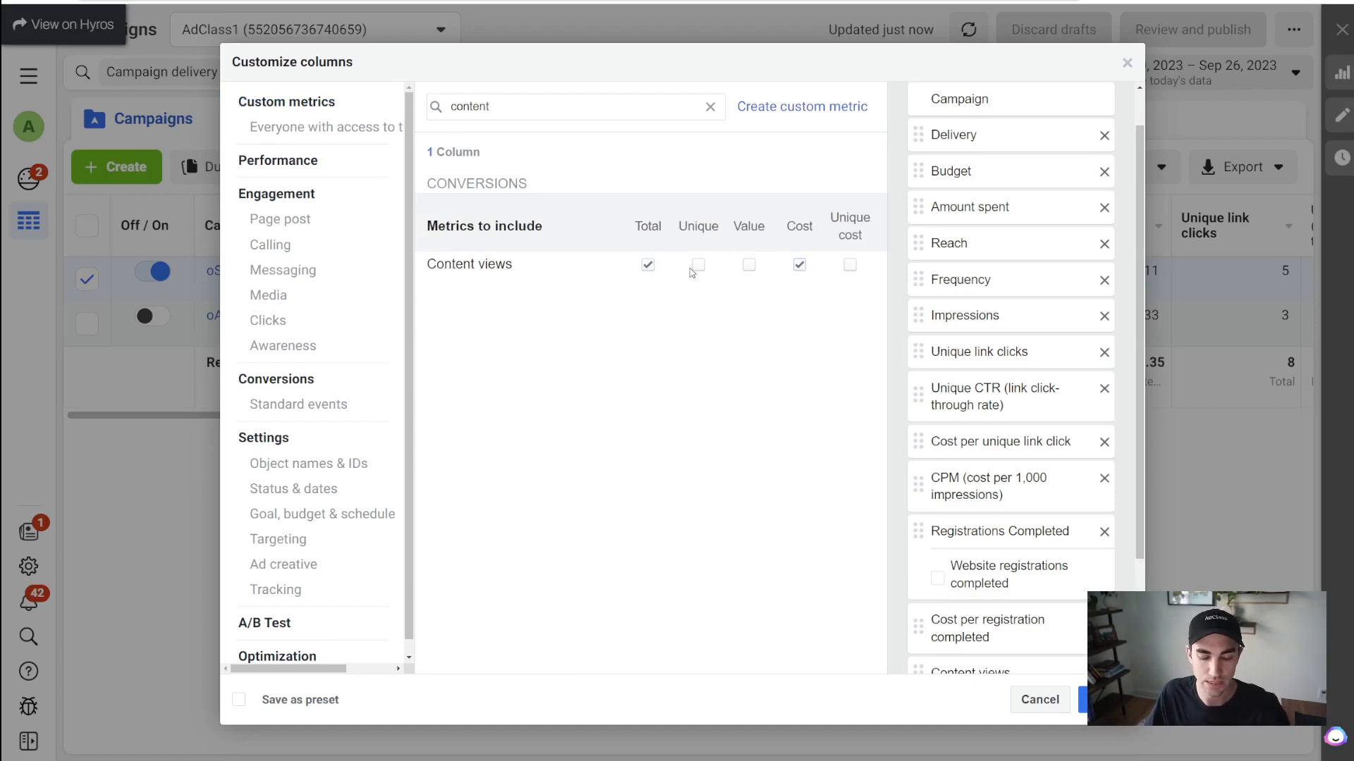
{"action": "scroll", "coordinate": [999, 406], "scroll_direction": "down", "scroll_amount": 2}
{"action": "left_click", "coordinate": [940, 572]}
{"action": "left_click", "coordinate": [938, 604]}
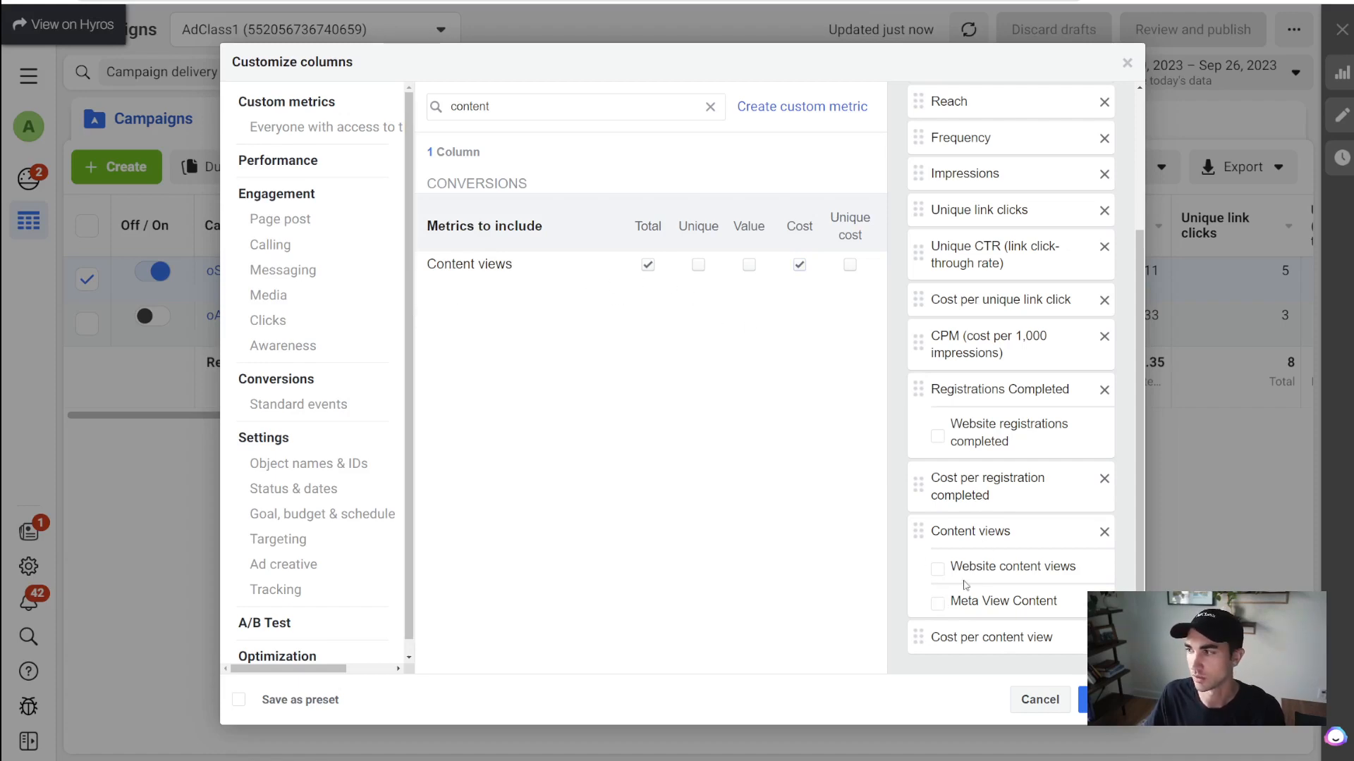
Step: Search the metrics for "sch" and include the Total and Cost metrics for Appointments scheduled
{"action": "double_click", "coordinate": [532, 106]}
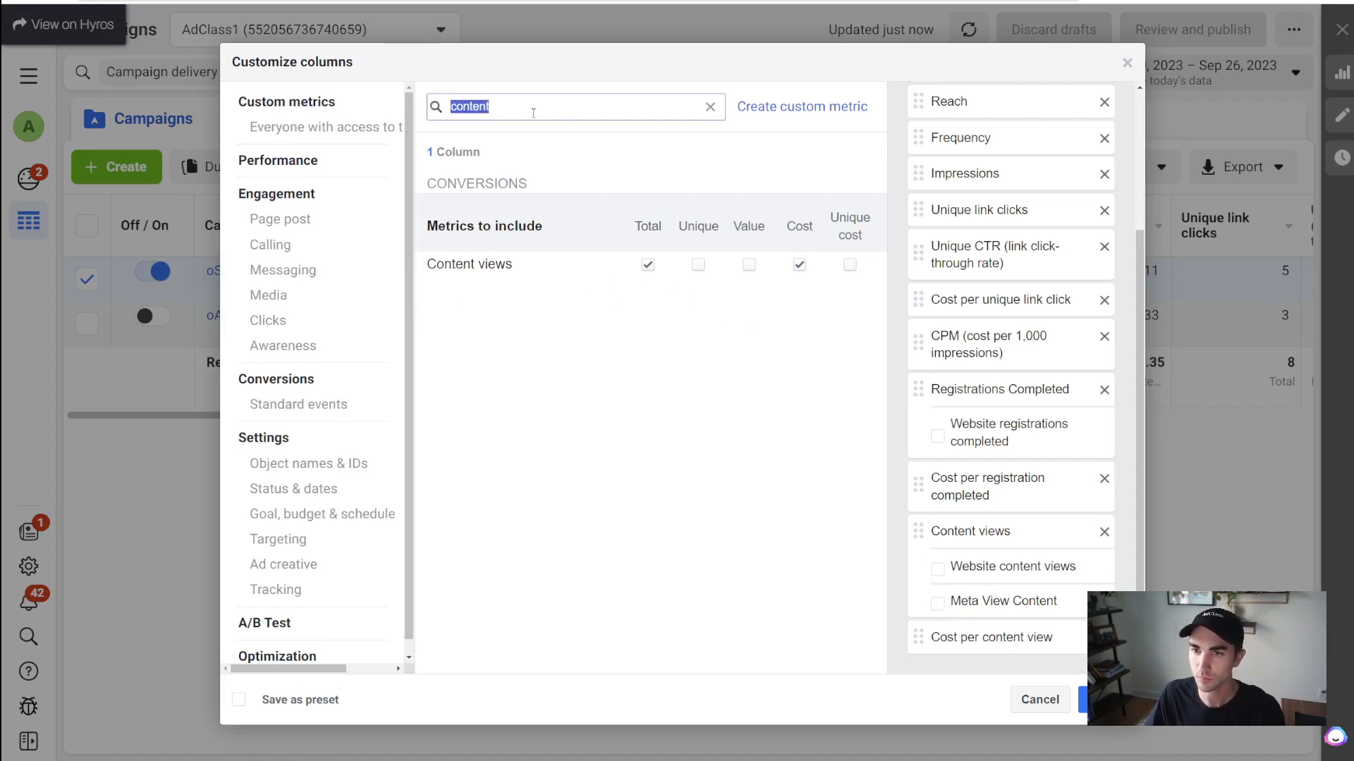
{"action": "type", "text": "sac"}
{"action": "key", "text": "BackSpace"}
{"action": "key", "text": "BackSpace"}
{"action": "type", "text": "ch"}
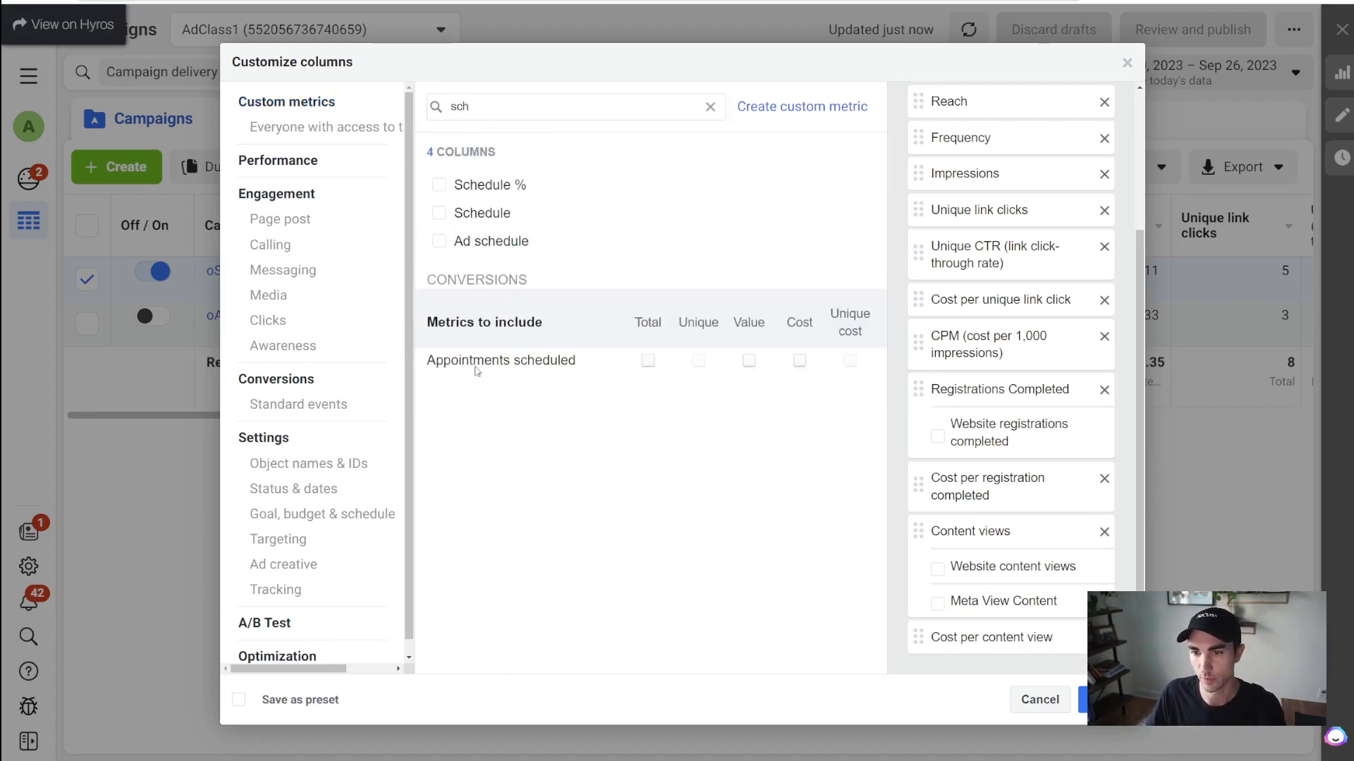
{"action": "left_click", "coordinate": [647, 360]}
{"action": "left_click", "coordinate": [799, 360]}
Step: Deselect Website appointments scheduled under the Appointments Scheduled column and clear the metric search
{"action": "scroll", "coordinate": [997, 474], "scroll_direction": "down", "scroll_amount": 1}
{"action": "scroll", "coordinate": [997, 474], "scroll_direction": "down", "scroll_amount": 1}
{"action": "left_click", "coordinate": [938, 578]}
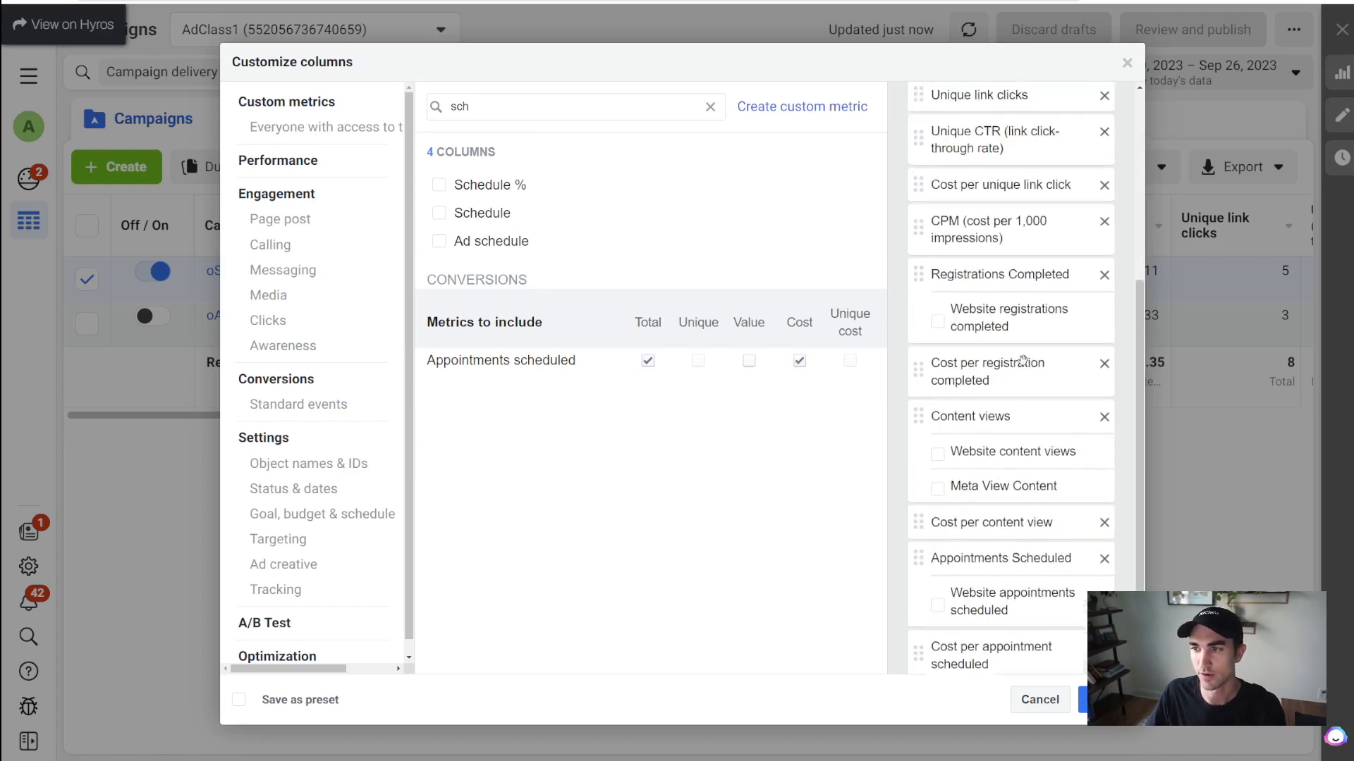
{"action": "left_click", "coordinate": [711, 106]}
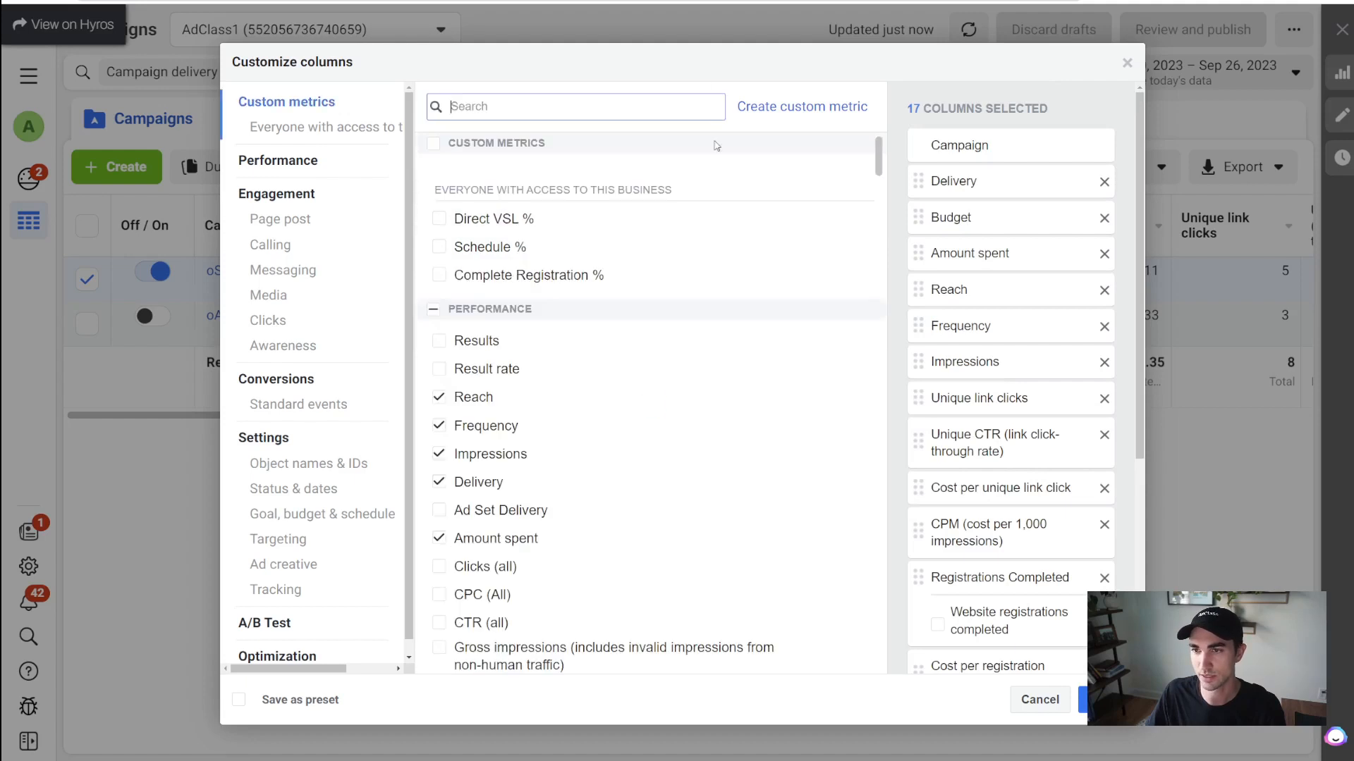
Step: Save the column selection as a preset named "vsl 2.1" and apply it to the campaigns table
{"action": "left_click", "coordinate": [238, 700]}
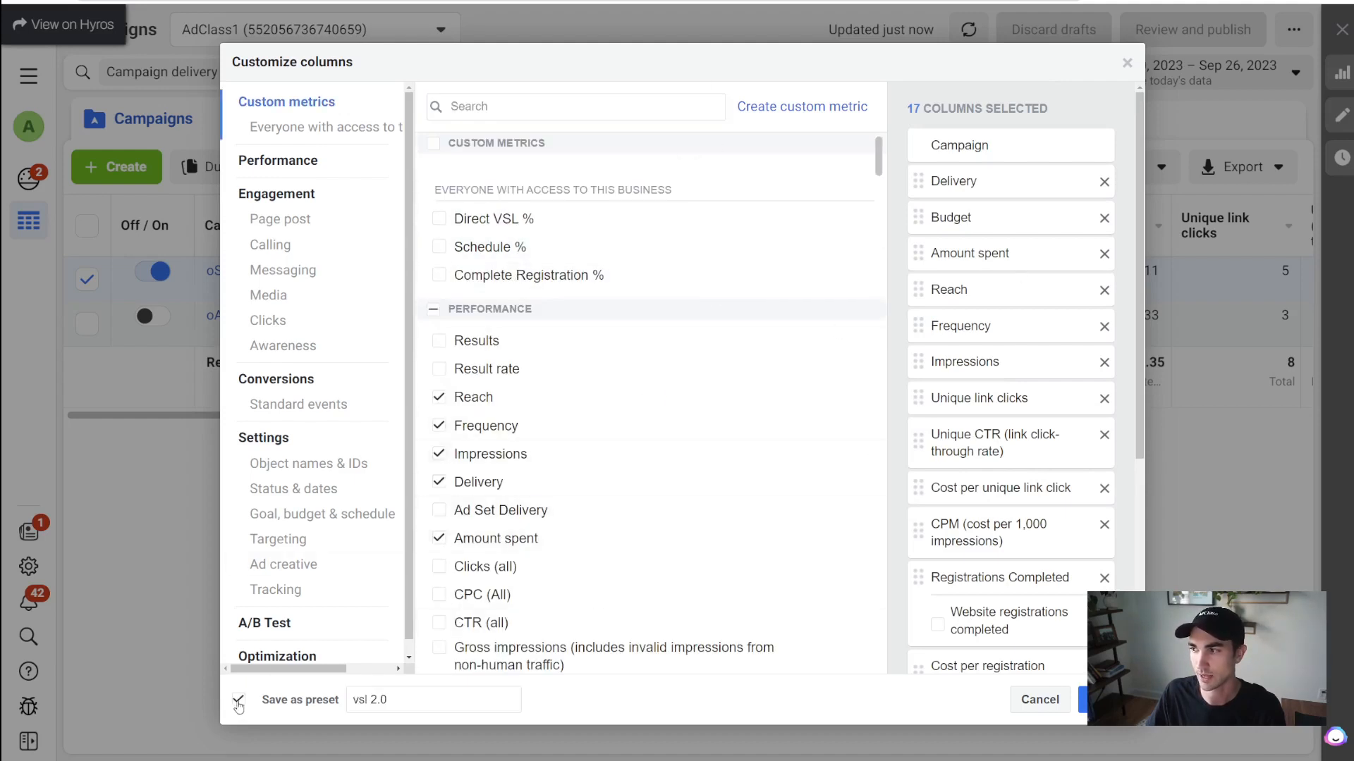
{"action": "left_click", "coordinate": [435, 700]}
{"action": "left_click", "coordinate": [433, 702]}
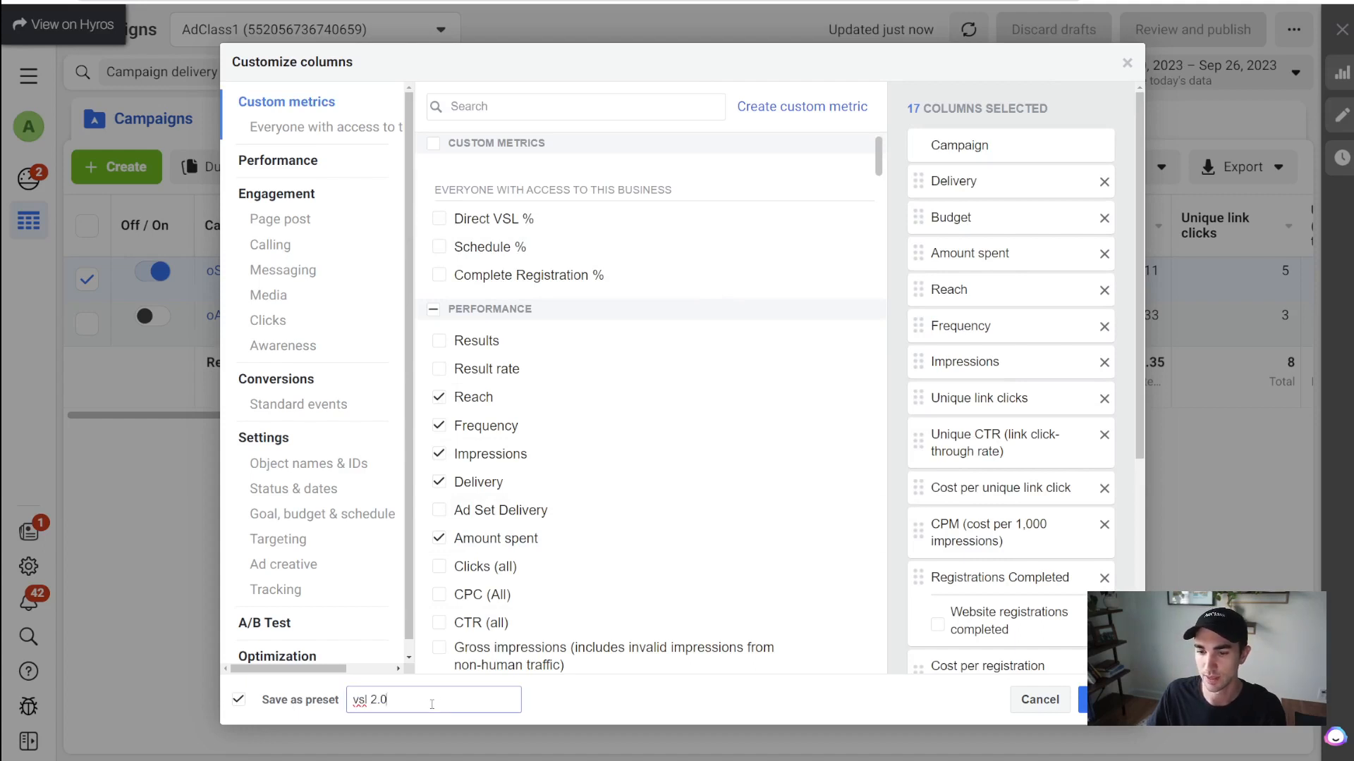
{"action": "key", "text": "BackSpace"}
{"action": "type", "text": "1"}
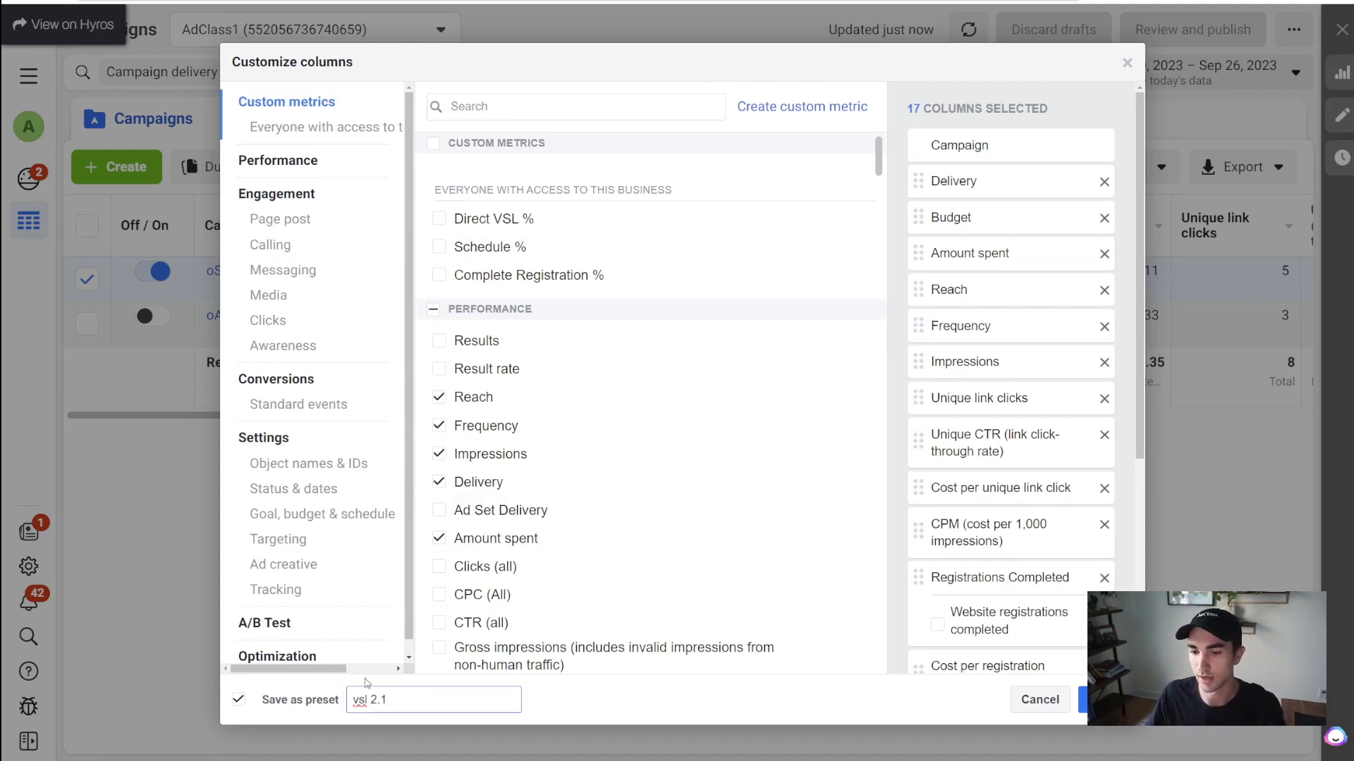
{"action": "left_click", "coordinate": [1082, 700]}
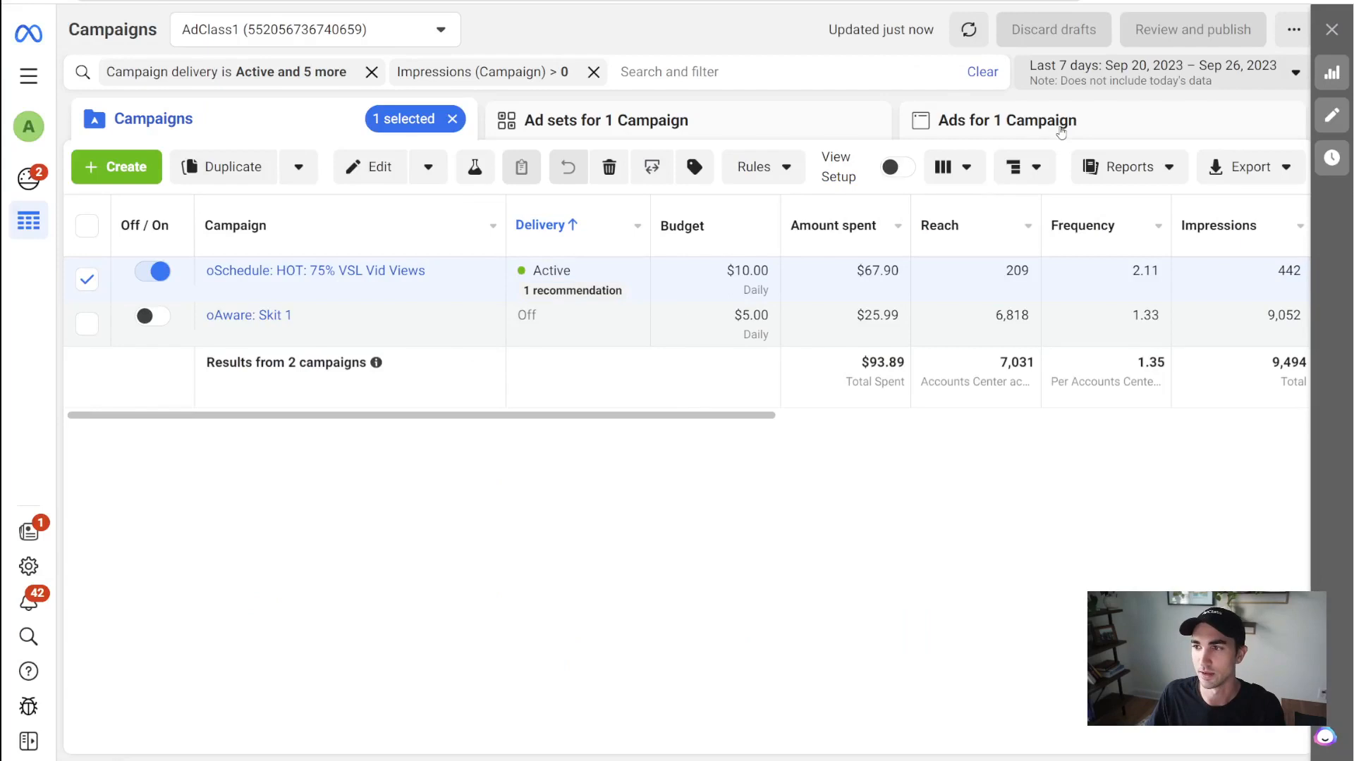
Step: Check the saved column presets for vsl 2.1 and close the list
{"action": "left_click", "coordinate": [953, 168]}
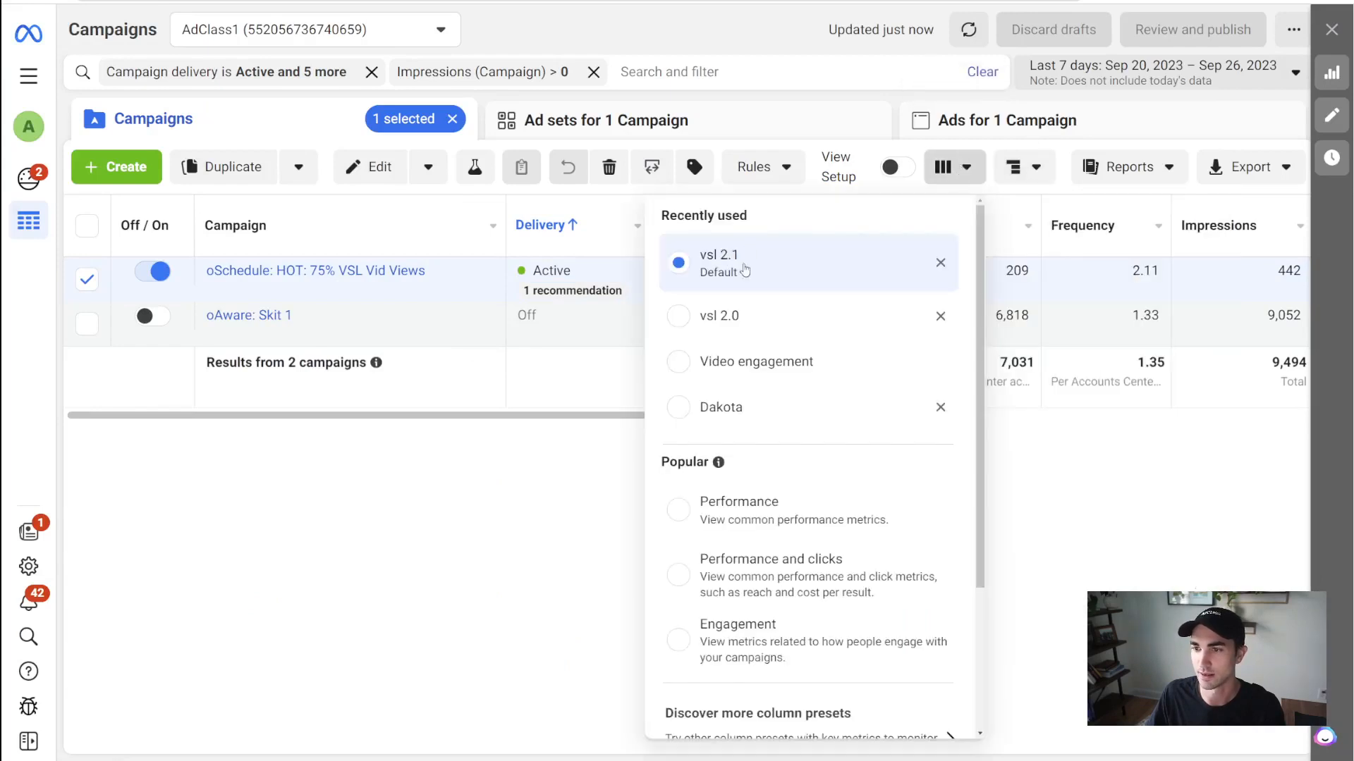
{"action": "left_click", "coordinate": [510, 453]}
{"action": "mouse_move", "coordinate": [595, 423]}
{"action": "left_mouse_down"}
{"action": "mouse_move", "coordinate": [1288, 420]}
{"action": "mouse_move", "coordinate": [606, 417]}
{"action": "left_mouse_up"}
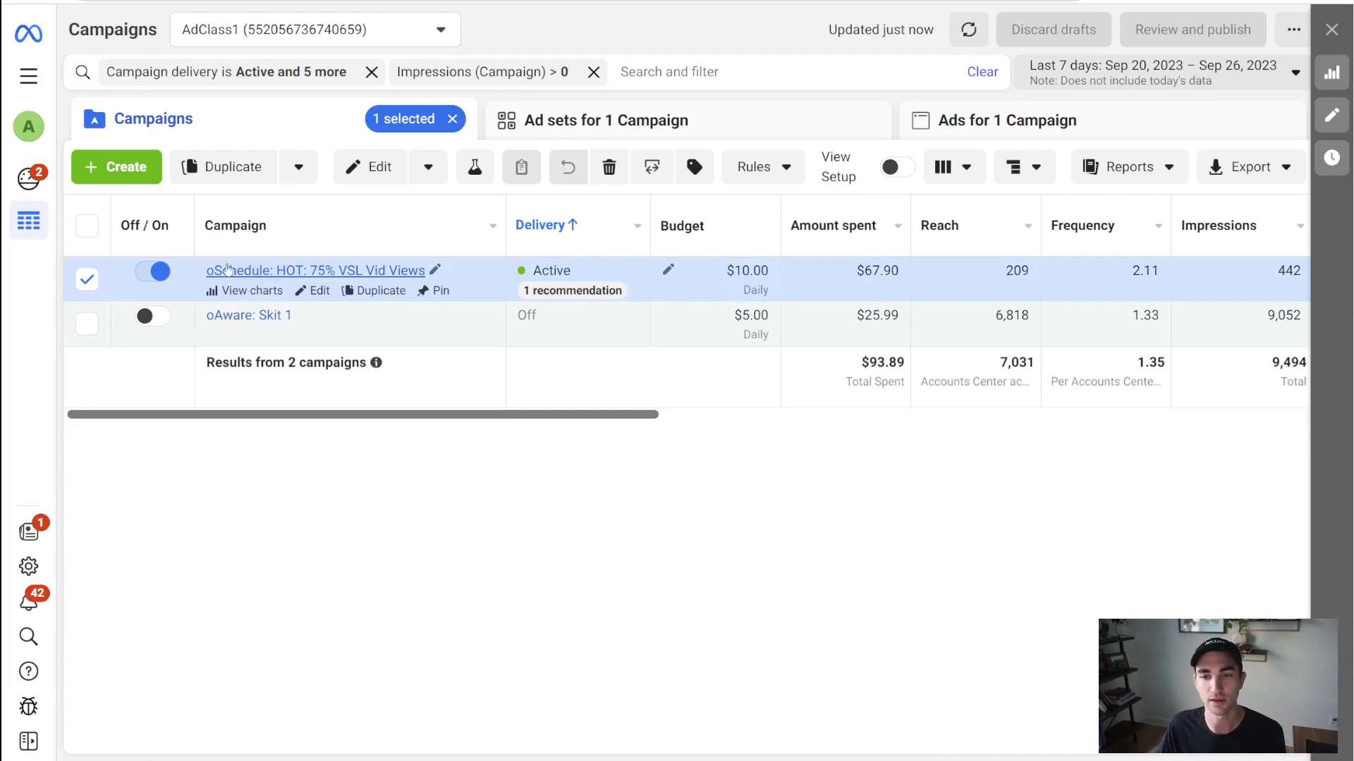
Step: View the ad sets of the campaign "oSchedule: HOT: 75% VSL Vid Views", return to the campaigns, and open its ad sets again
{"action": "left_click", "coordinate": [353, 275]}
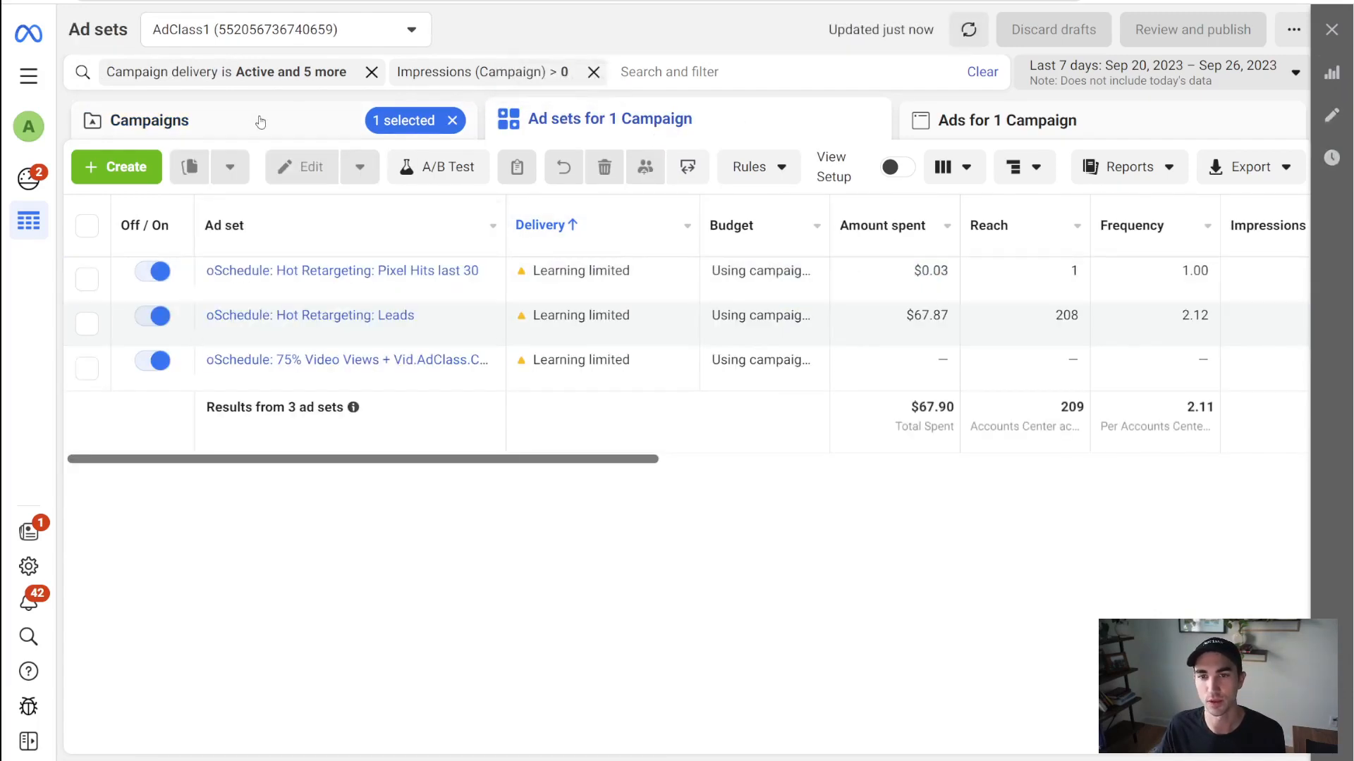
{"action": "left_click", "coordinate": [367, 125]}
{"action": "left_click", "coordinate": [88, 280]}
{"action": "left_click", "coordinate": [89, 279]}
{"action": "left_click", "coordinate": [570, 137]}
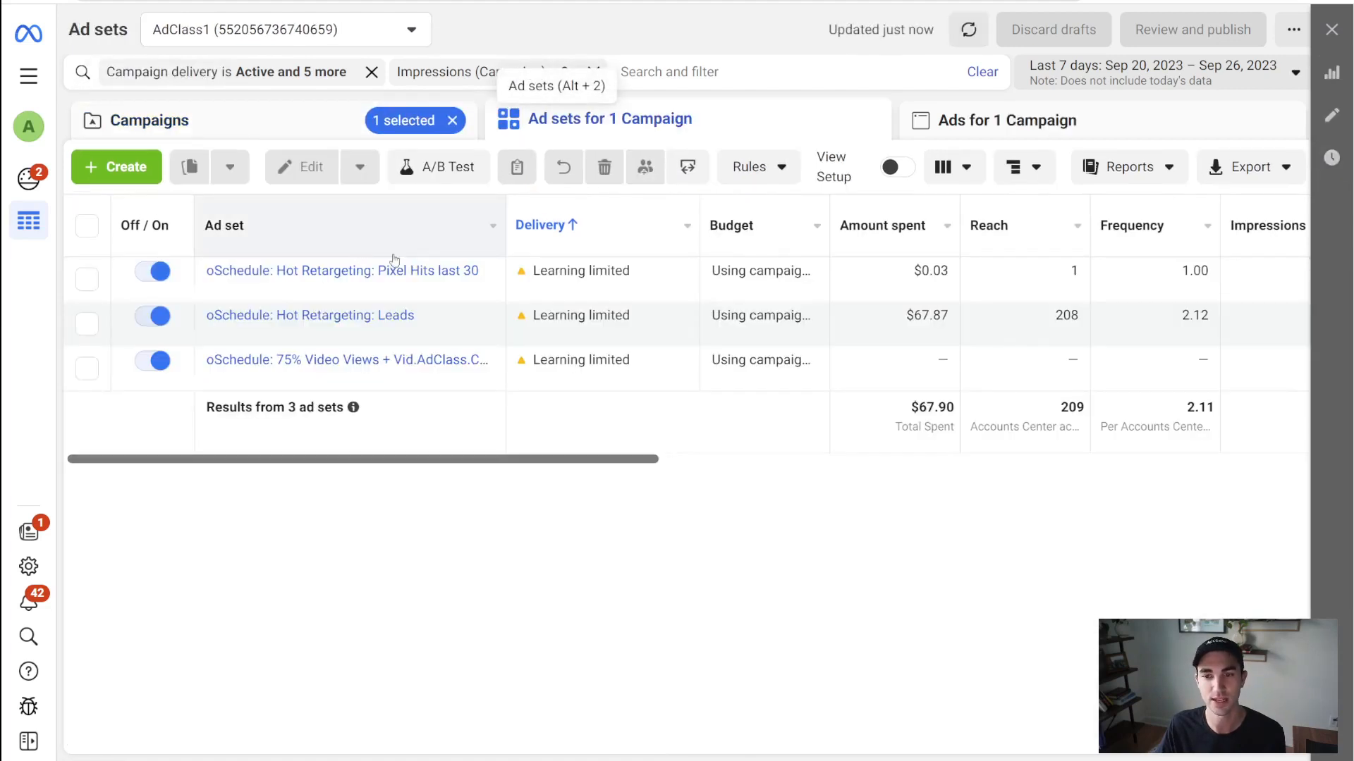
{"action": "left_click", "coordinate": [277, 128]}
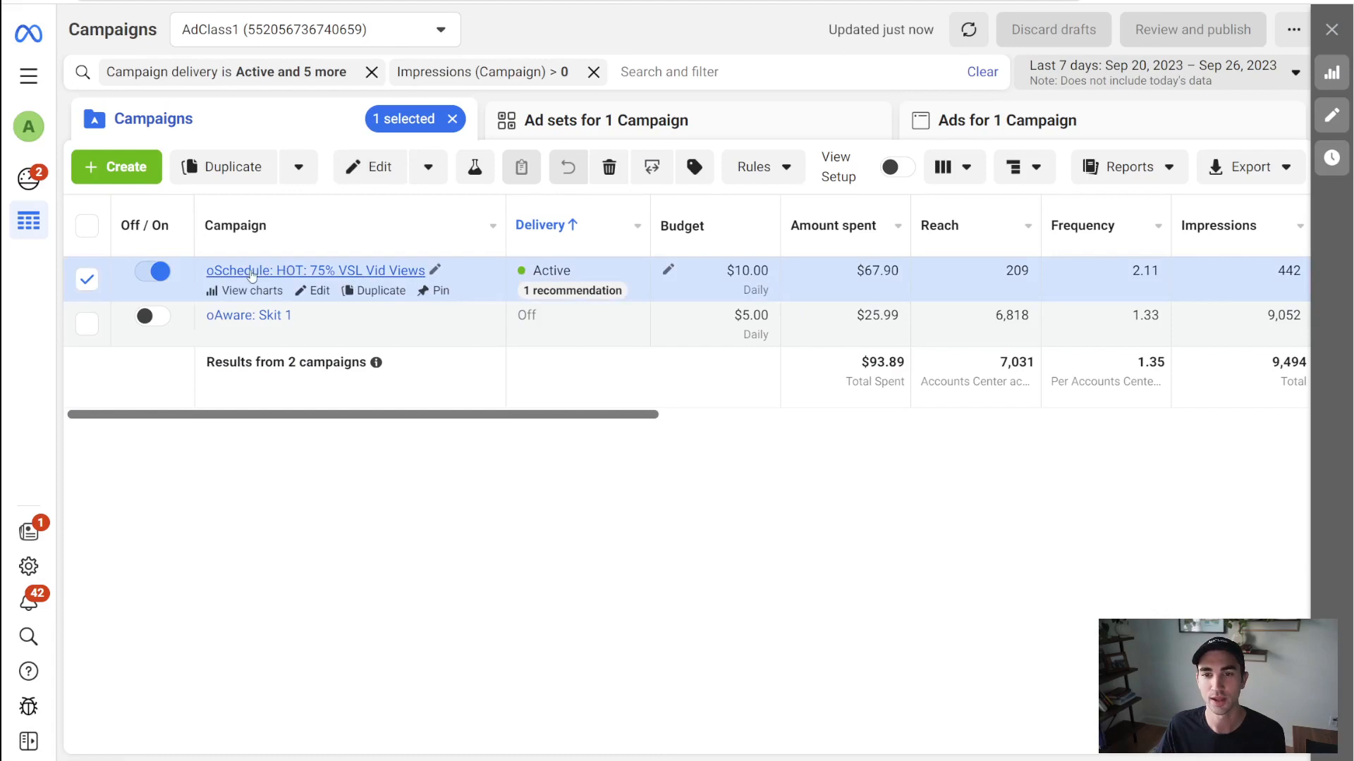
{"action": "left_click", "coordinate": [363, 272]}
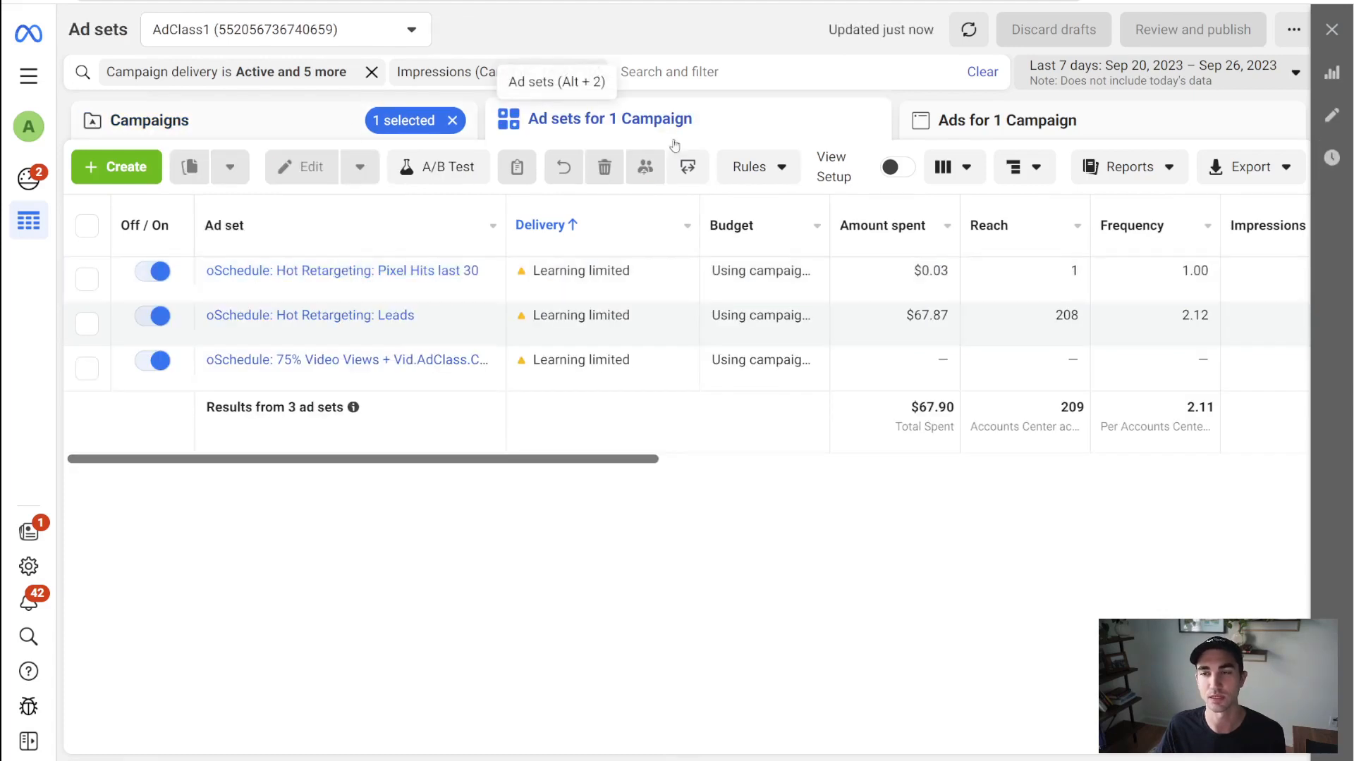
Step: Widen the Ad set column to fit the full names and sort the ad sets by amount spent, highest first
{"action": "left_click_drag", "start_coordinate": [506, 204], "coordinate": [594, 204]}
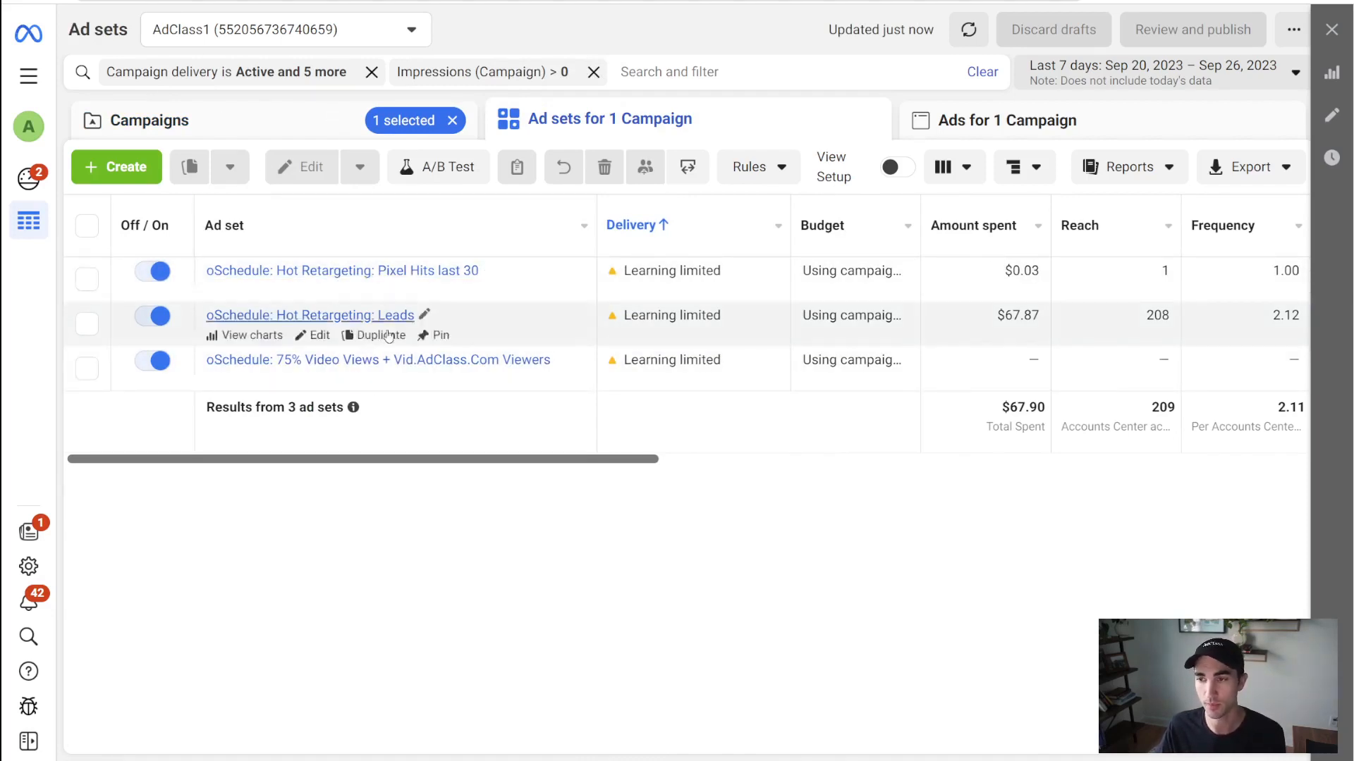
{"action": "mouse_move", "coordinate": [1154, 224]}
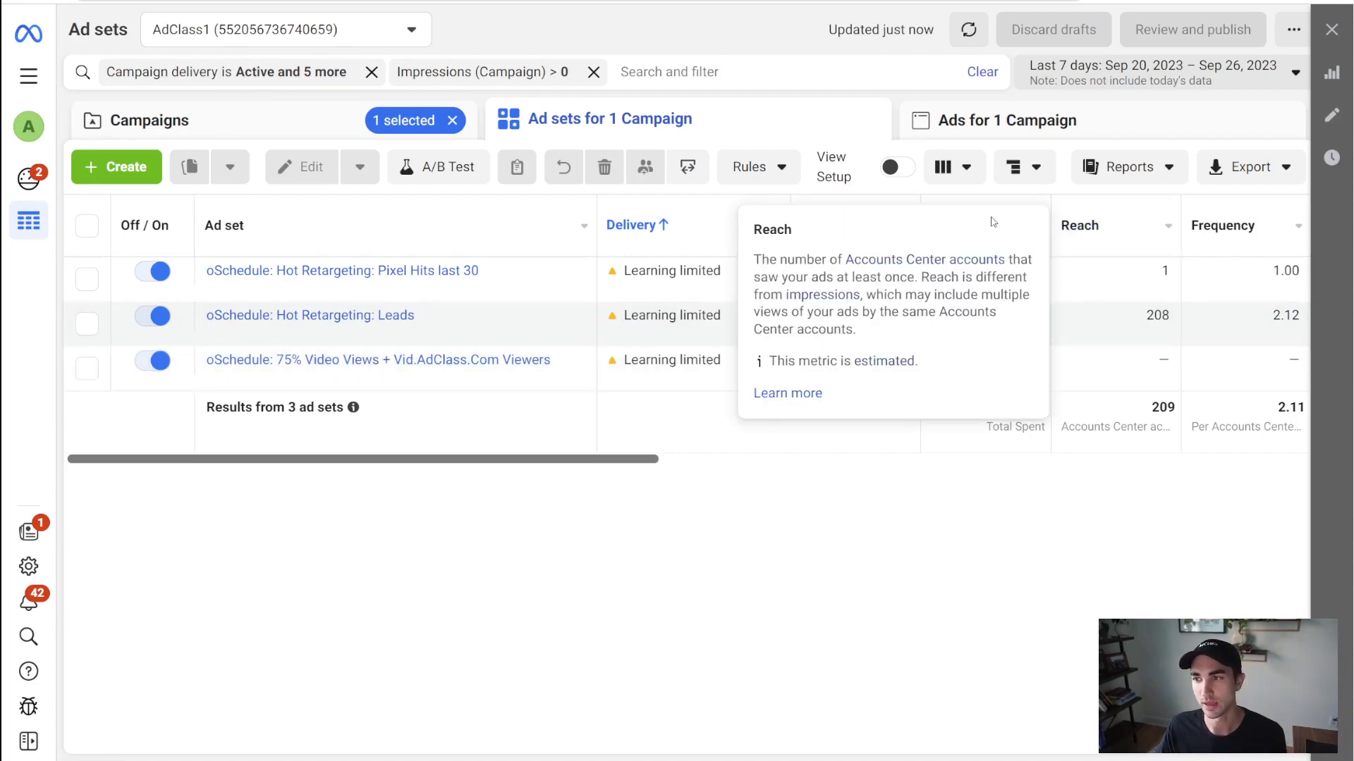
{"action": "left_click", "coordinate": [971, 226]}
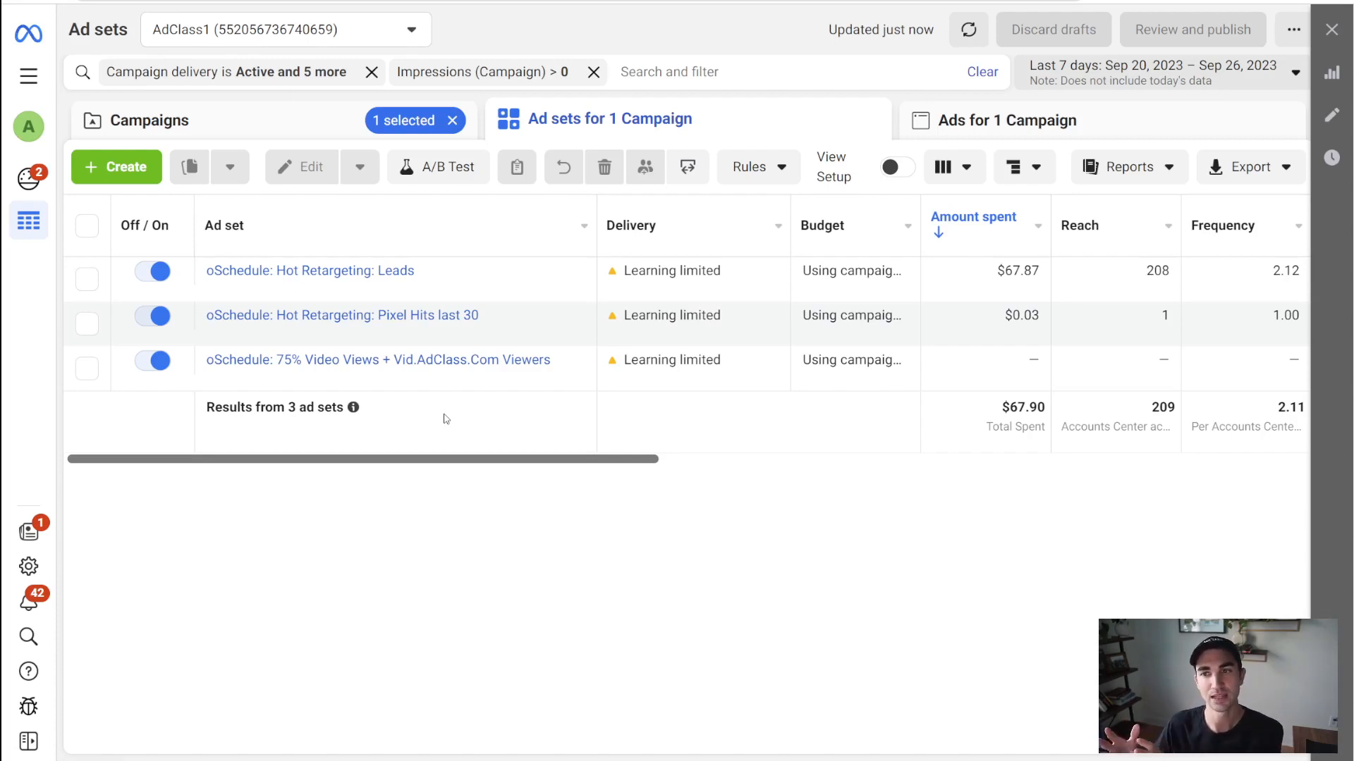
Step: Open the "oSchedule: Hot Retargeting: Leads" ad set and look through its ads and their spend
{"action": "mouse_move", "coordinate": [305, 270]}
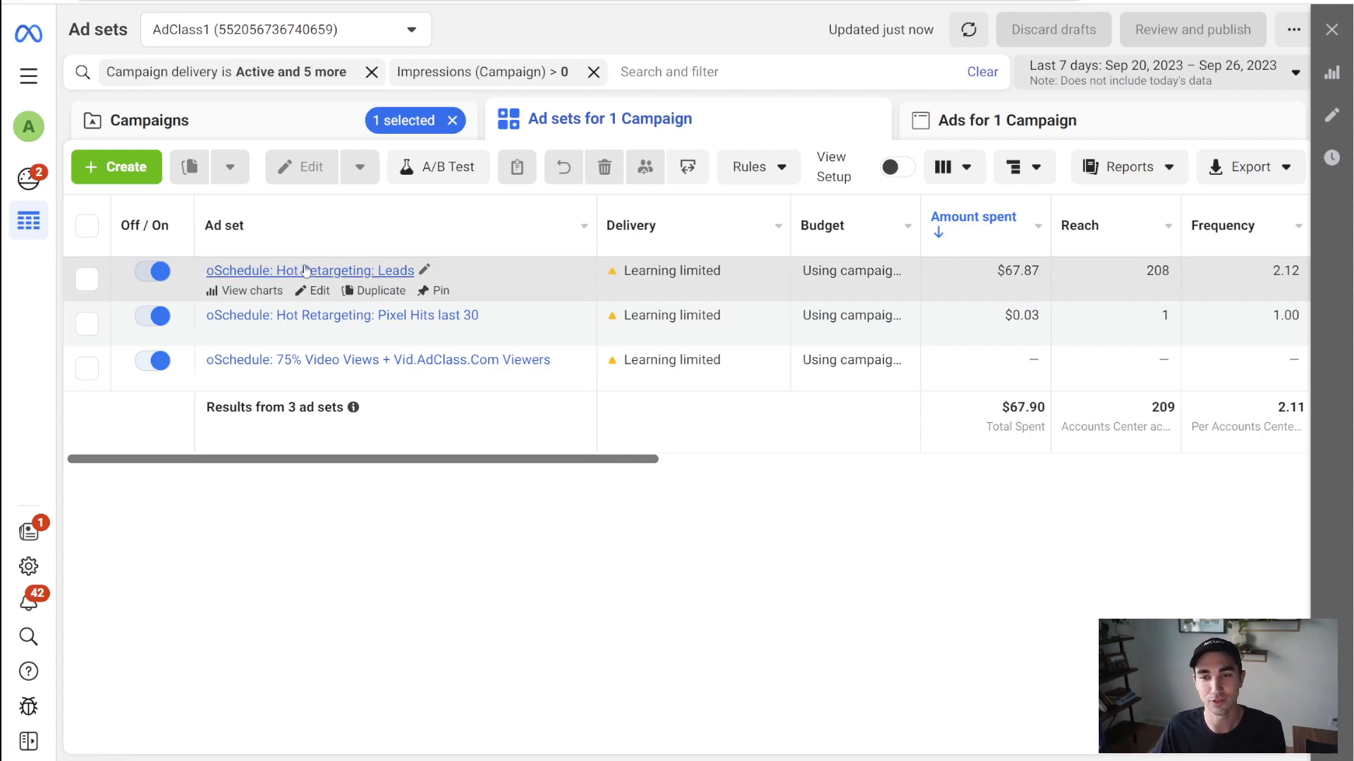
{"action": "left_click", "coordinate": [308, 278]}
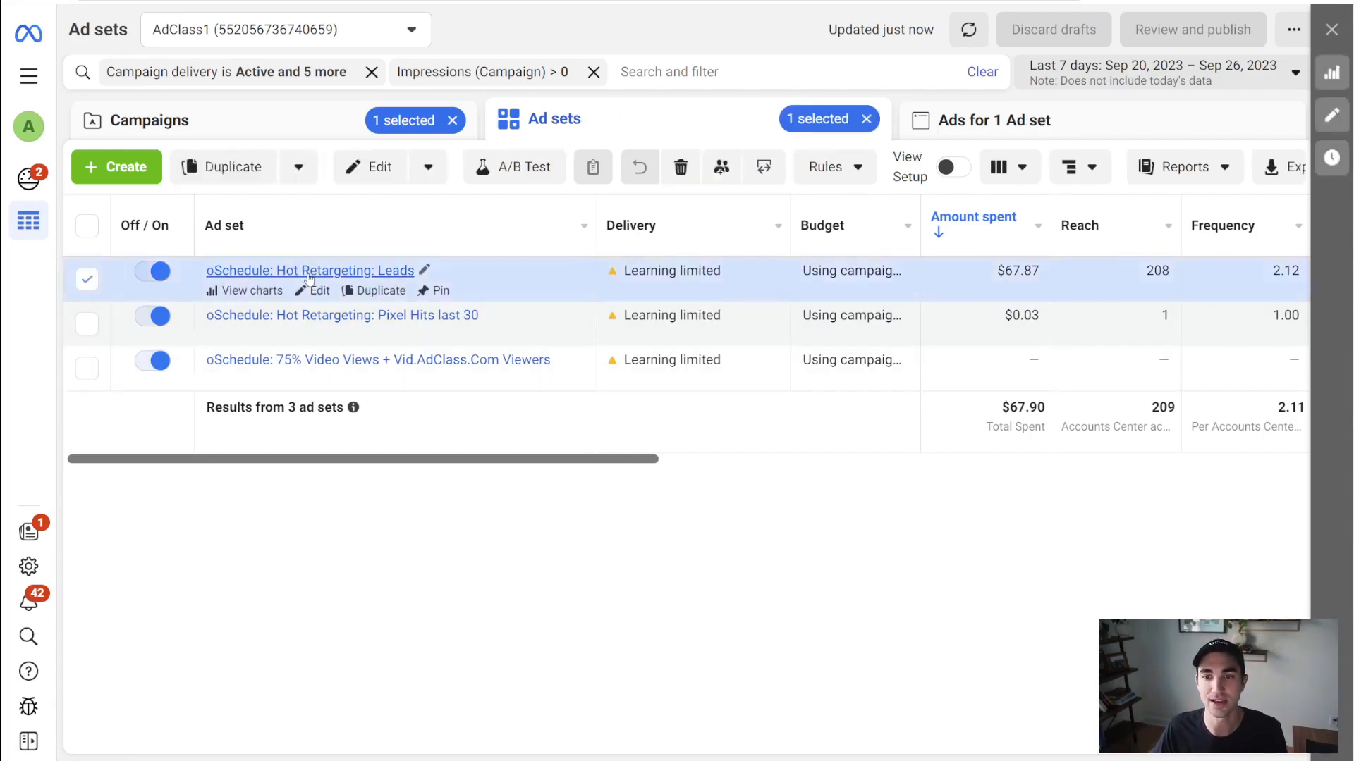
{"action": "scroll", "coordinate": [383, 394], "scroll_direction": "down", "scroll_amount": 1}
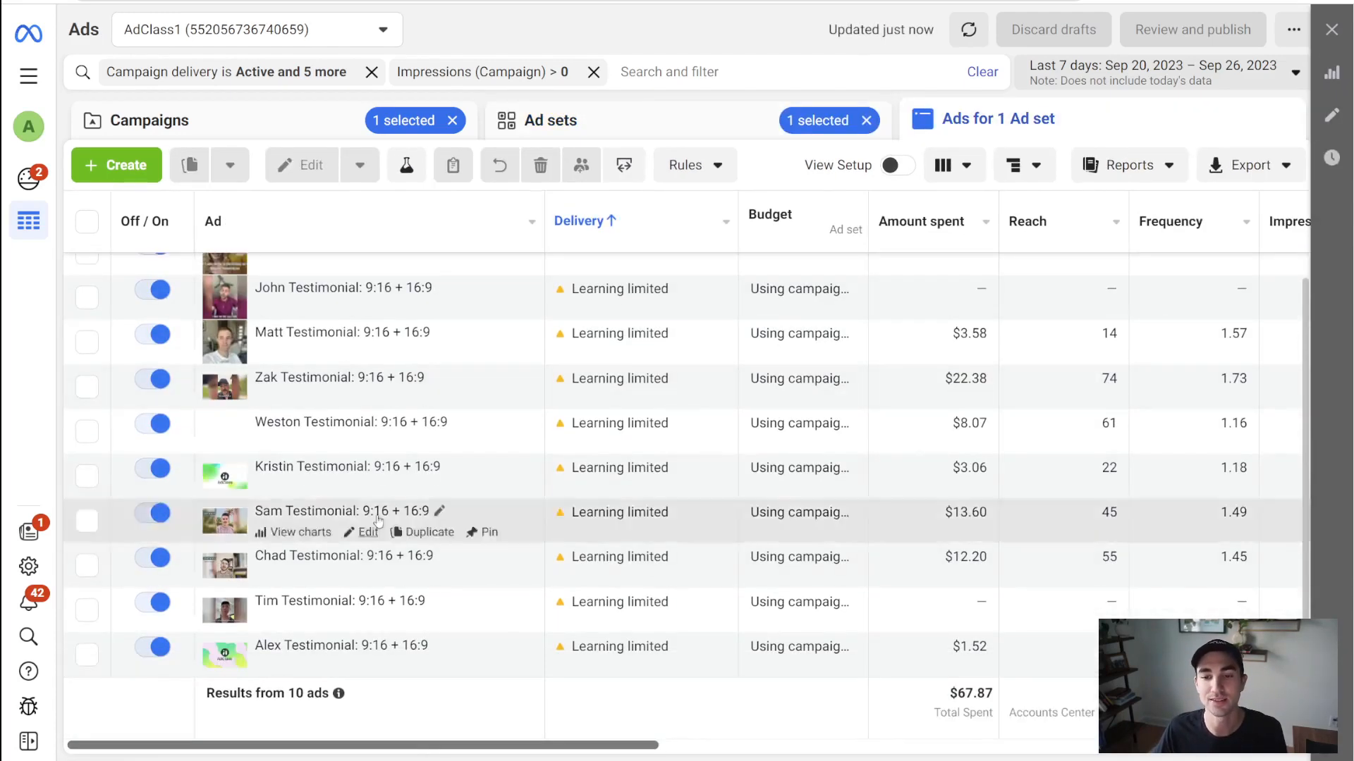
{"action": "scroll", "coordinate": [352, 536], "scroll_direction": "up", "scroll_amount": 1}
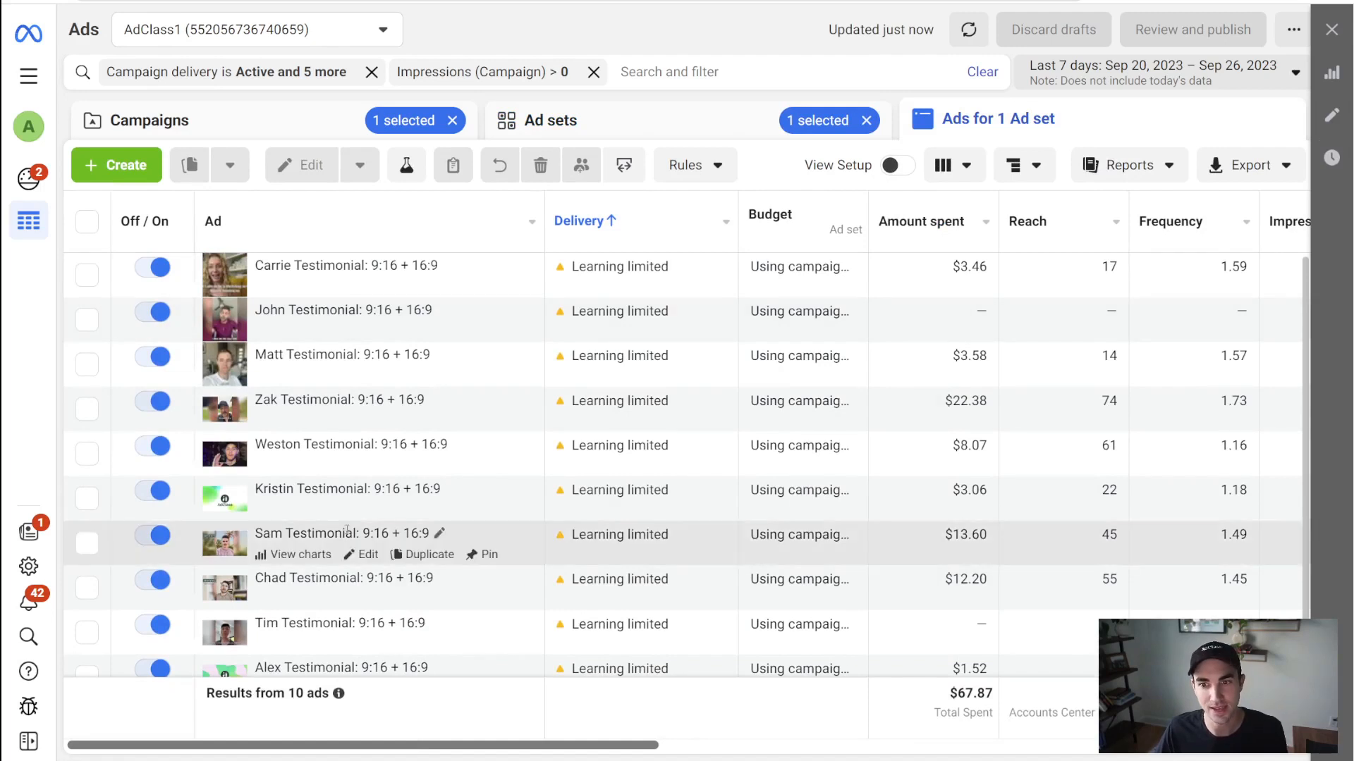
{"action": "scroll", "coordinate": [381, 550], "scroll_direction": "down", "scroll_amount": 1}
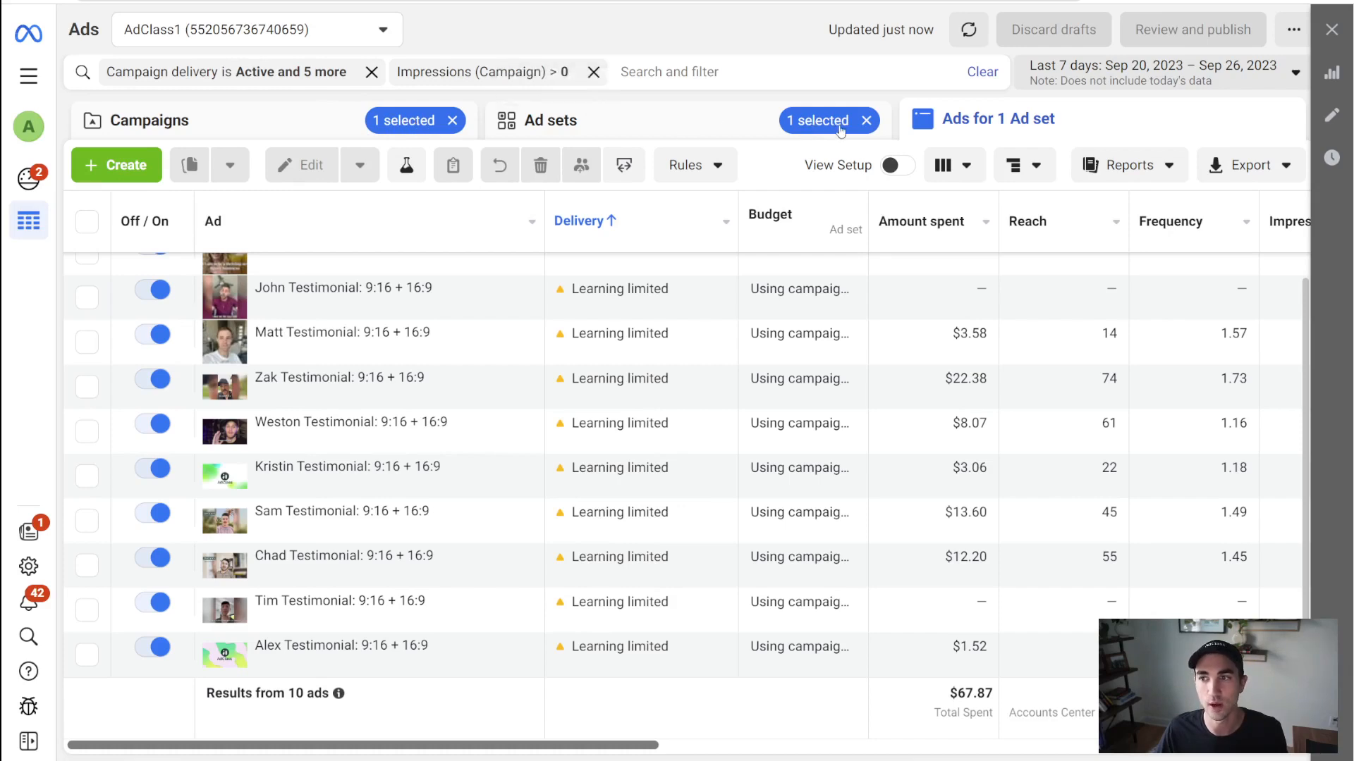
Step: Go back to the ad sets, toggle the selection of the Hot Retargeting: Leads ad set, and review its ads again
{"action": "left_click", "coordinate": [687, 134]}
{"action": "left_click", "coordinate": [87, 281]}
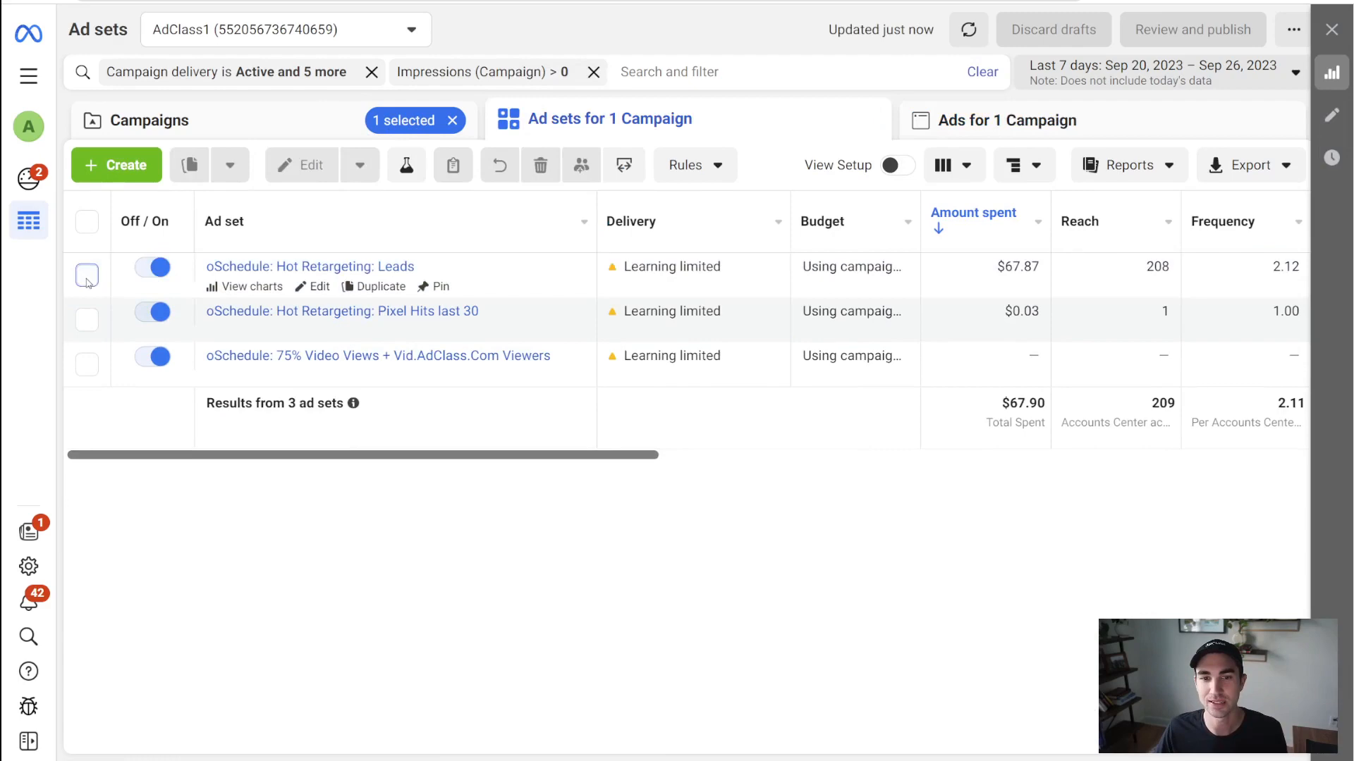
{"action": "left_click", "coordinate": [87, 281]}
{"action": "left_click", "coordinate": [303, 267]}
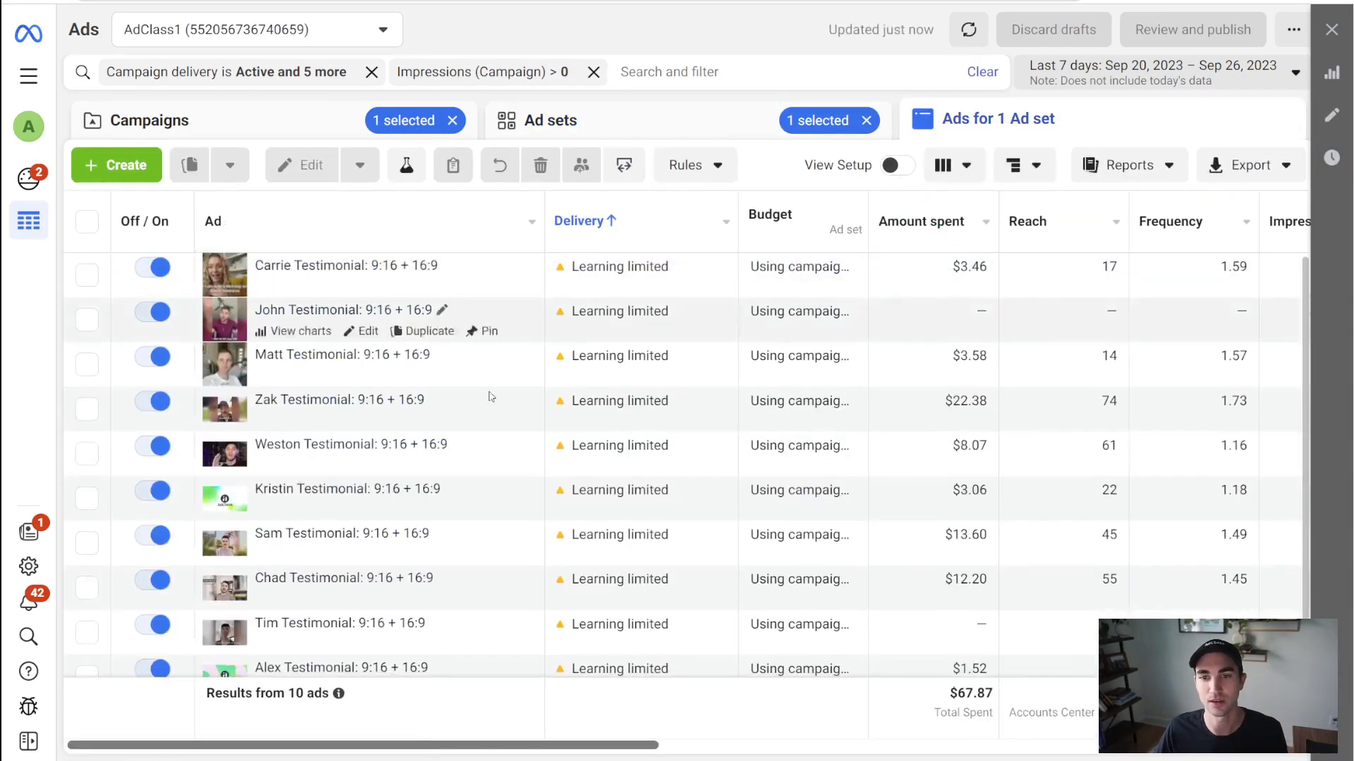
{"action": "scroll", "coordinate": [303, 261], "scroll_direction": "down", "scroll_amount": 1}
{"action": "scroll", "coordinate": [303, 437], "scroll_direction": "up", "scroll_amount": 1}
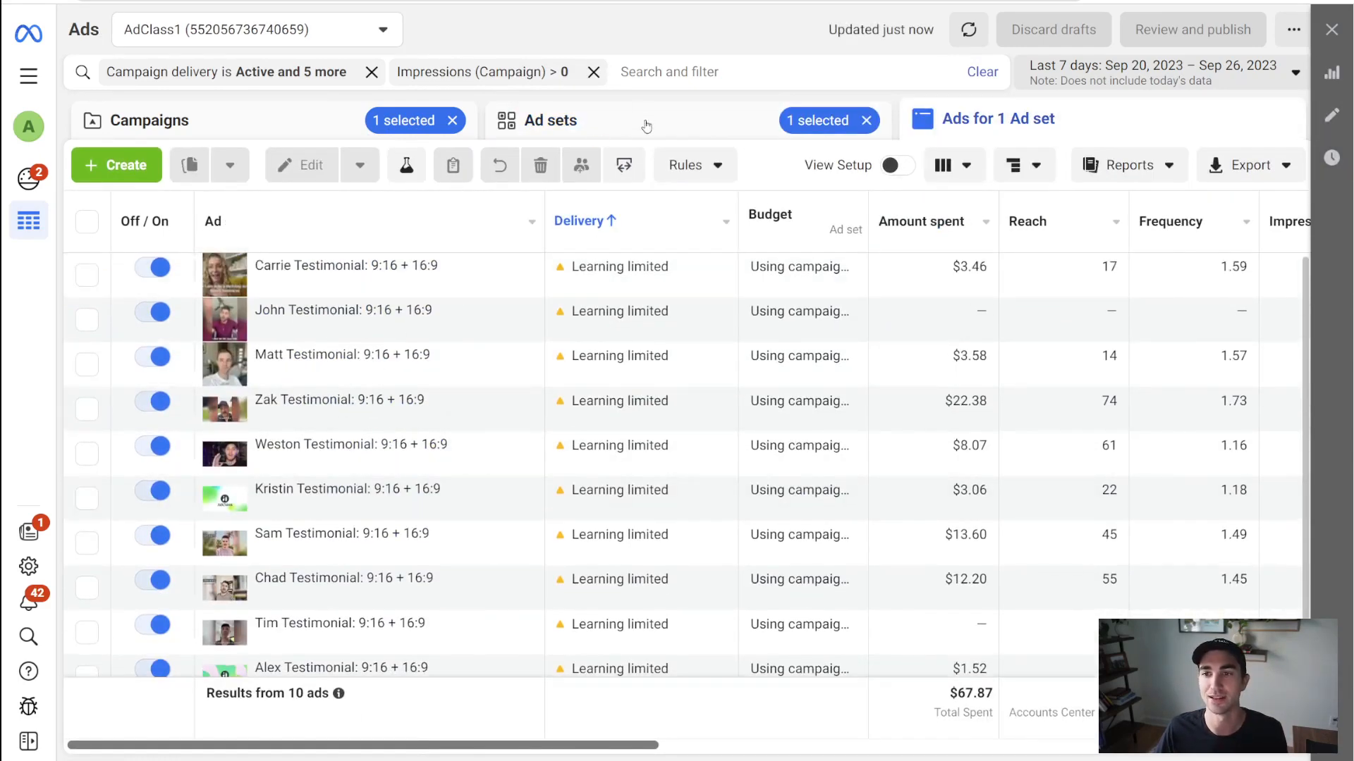
Step: Select all three ad sets and look through the combined list of their ads
{"action": "left_click", "coordinate": [646, 127]}
{"action": "left_click", "coordinate": [87, 226]}
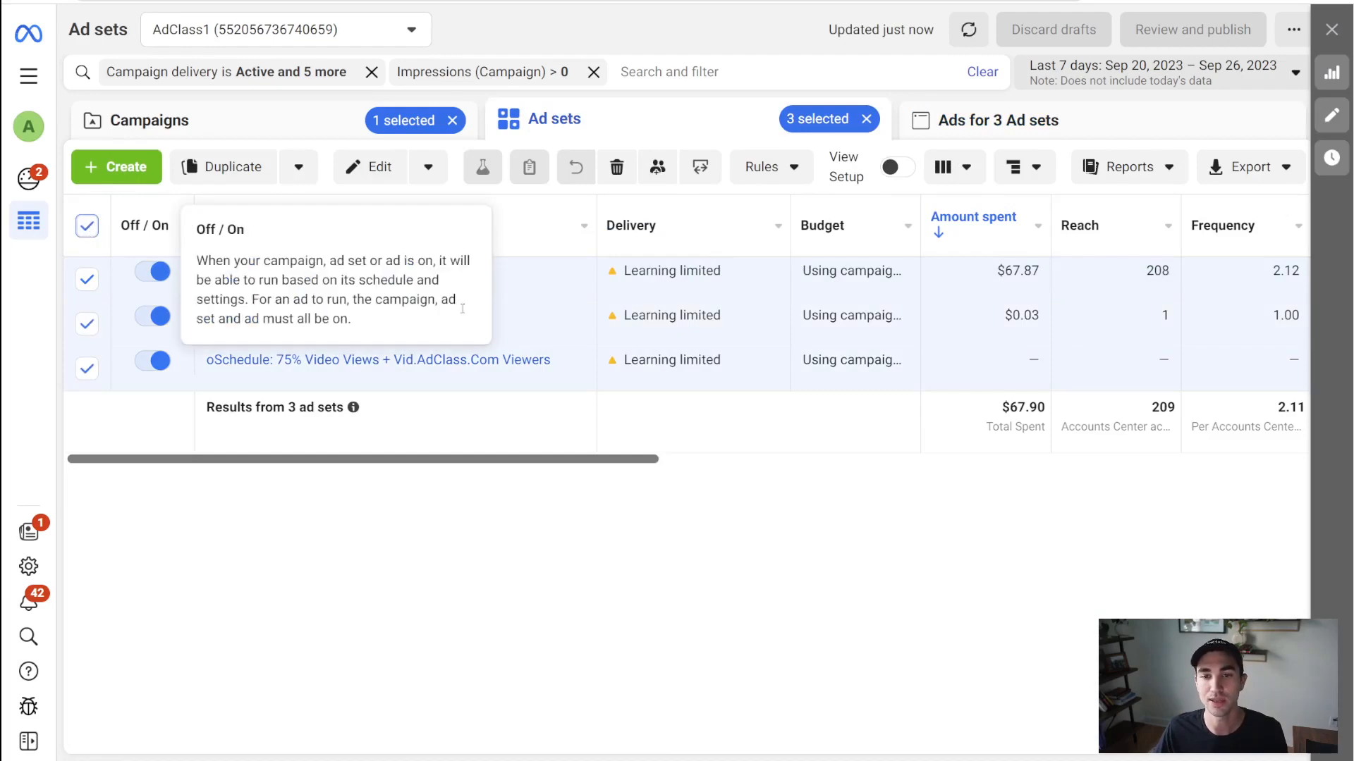
{"action": "left_click", "coordinate": [1022, 126]}
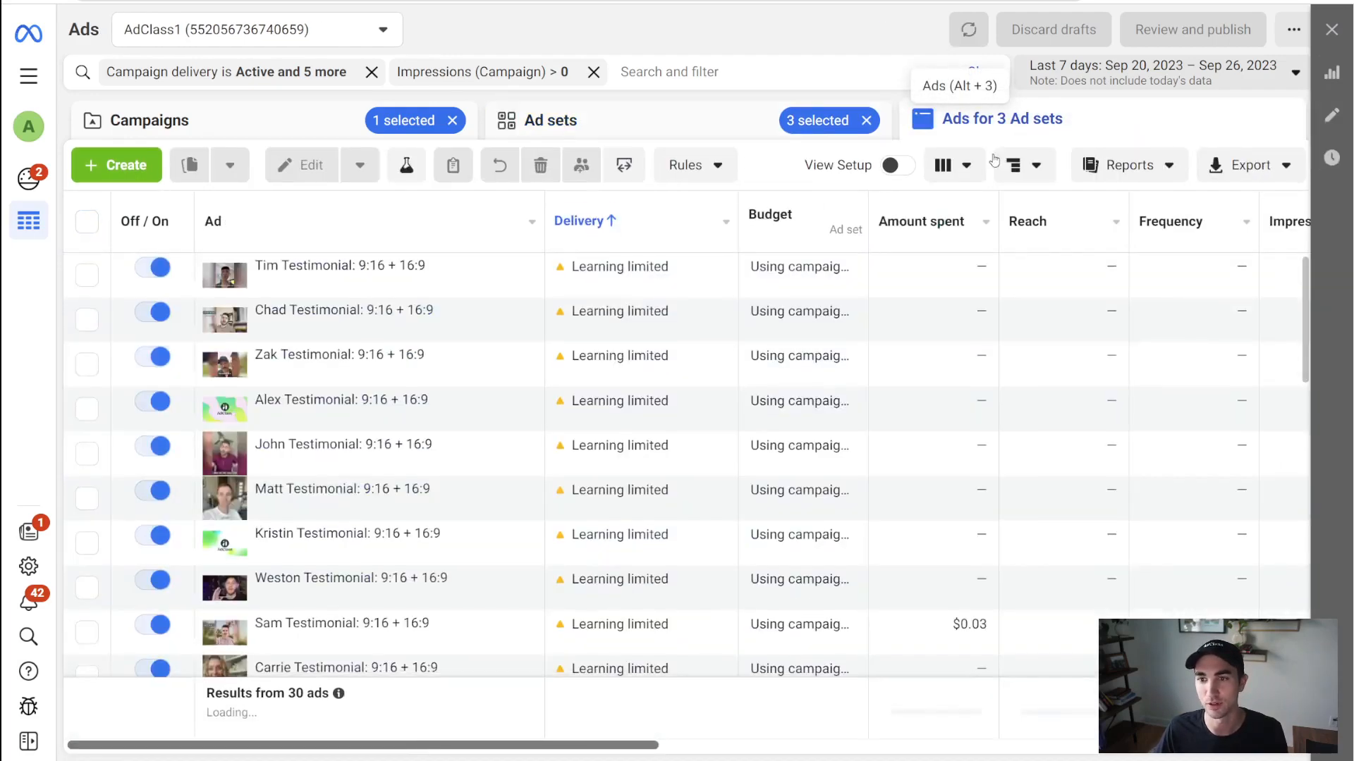
{"action": "scroll", "coordinate": [451, 403], "scroll_direction": "down", "scroll_amount": 2}
{"action": "scroll", "coordinate": [451, 395], "scroll_direction": "down", "scroll_amount": 11}
{"action": "scroll", "coordinate": [441, 487], "scroll_direction": "up", "scroll_amount": 12}
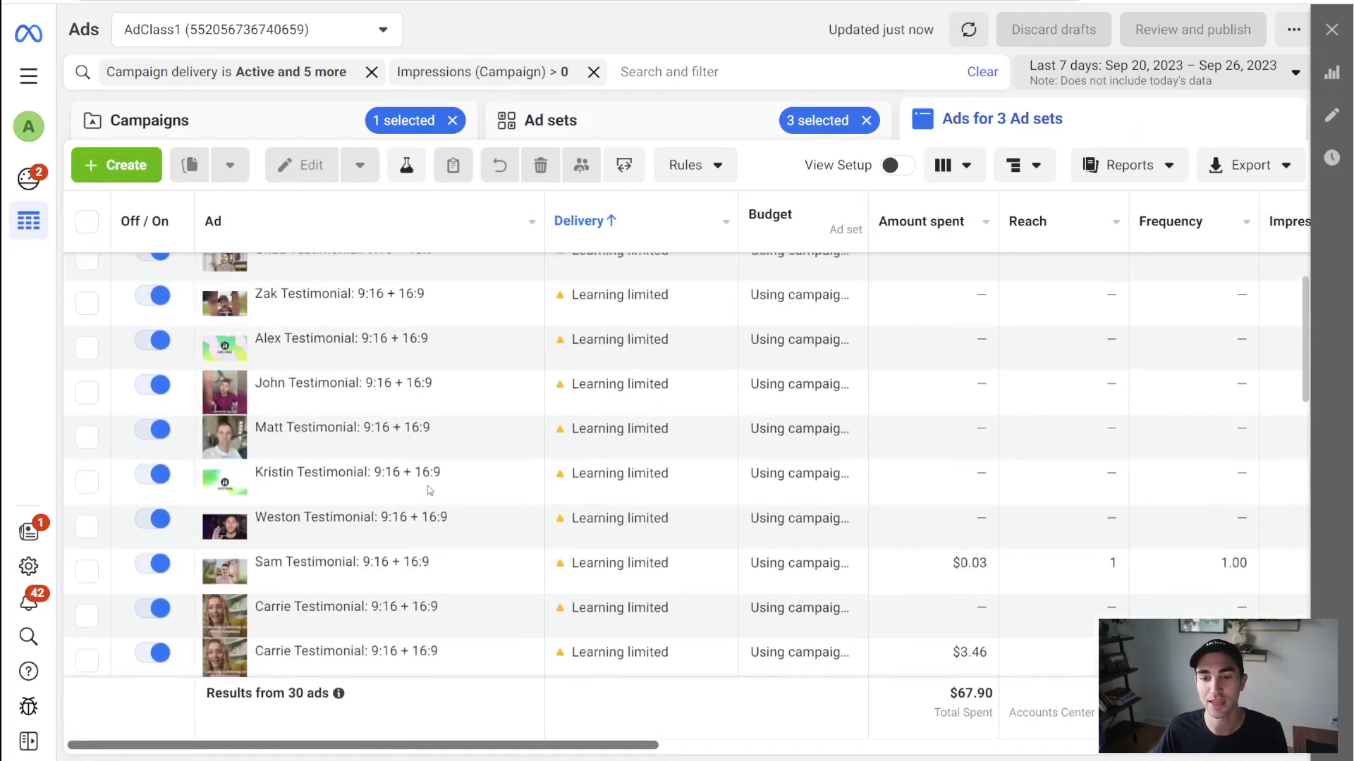
{"action": "scroll", "coordinate": [388, 374], "scroll_direction": "down", "scroll_amount": 12}
{"action": "scroll", "coordinate": [385, 403], "scroll_direction": "up", "scroll_amount": 12}
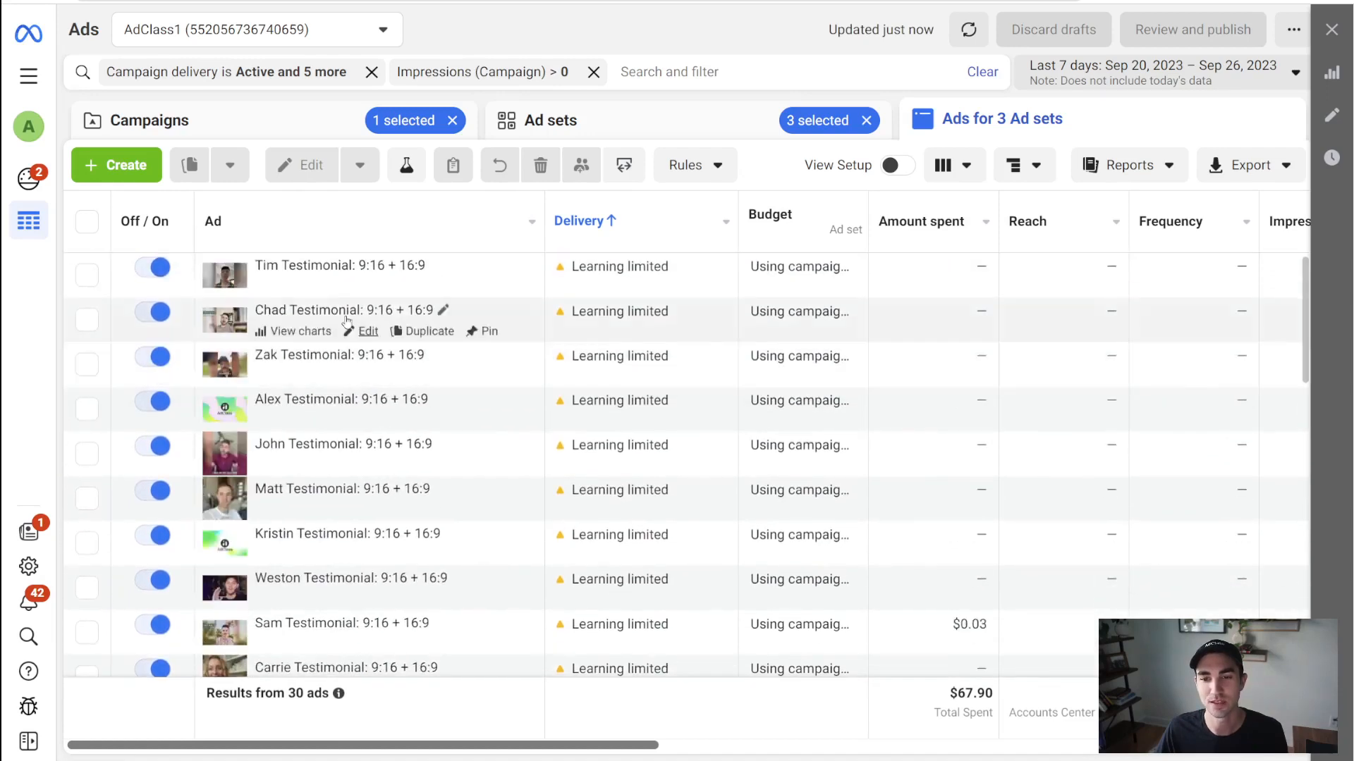
Step: Select three testimonial ads in the combined list, starting with the first one
{"action": "left_click", "coordinate": [92, 274]}
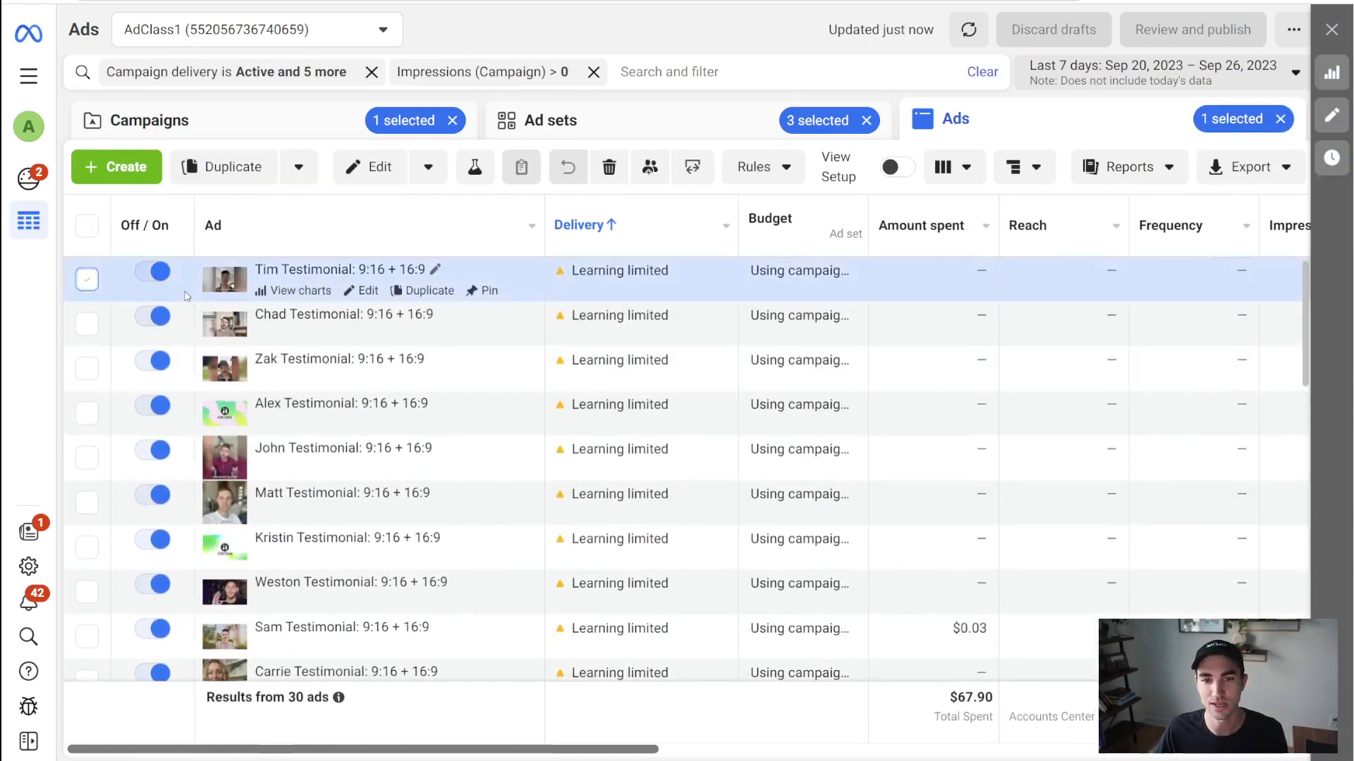
{"action": "scroll", "coordinate": [319, 392], "scroll_direction": "down", "scroll_amount": 2}
{"action": "scroll", "coordinate": [319, 392], "scroll_direction": "down", "scroll_amount": 5}
{"action": "left_click", "coordinate": [293, 440]}
{"action": "scroll", "coordinate": [293, 443], "scroll_direction": "down", "scroll_amount": 3}
{"action": "left_click", "coordinate": [294, 464]}
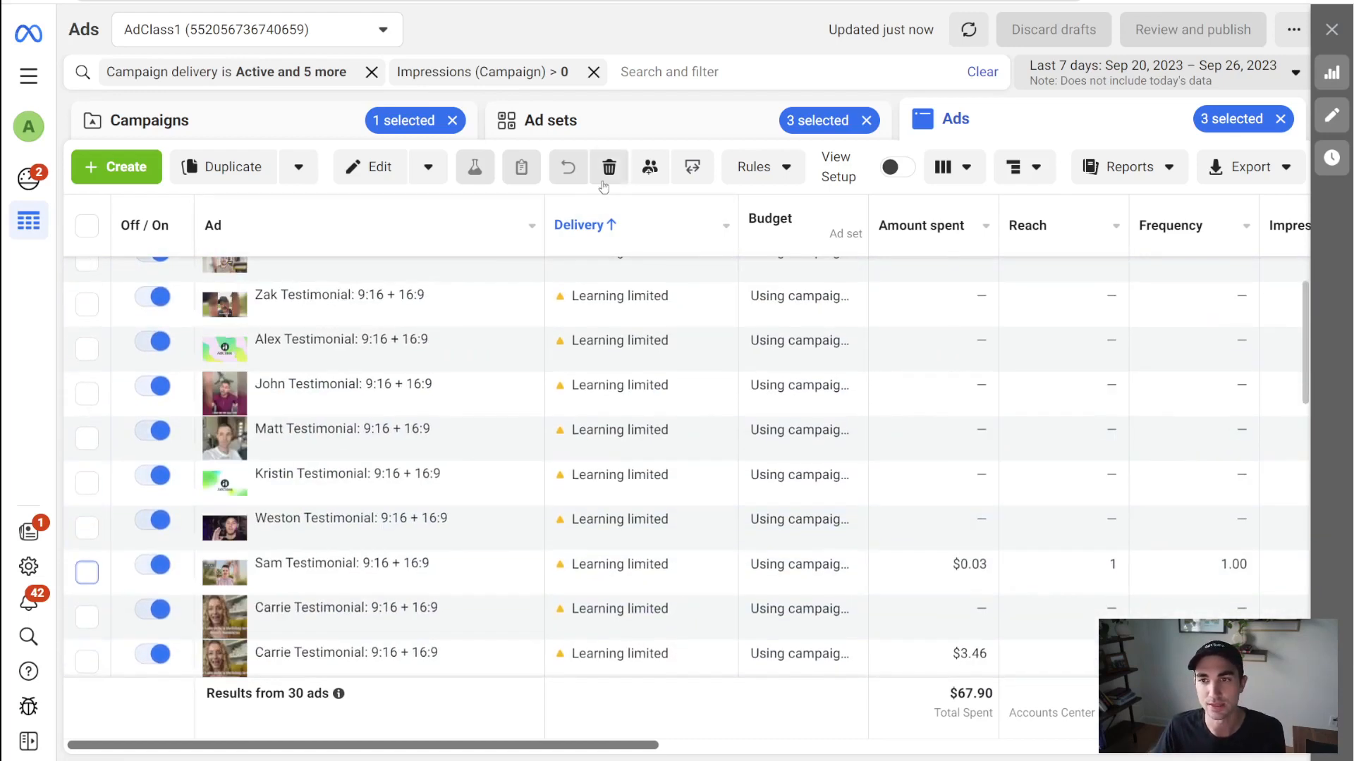
Step: Return to the ad sets and select only "oSchedule: Hot Retargeting: Leads"
{"action": "left_click", "coordinate": [601, 134]}
{"action": "left_click", "coordinate": [505, 285]}
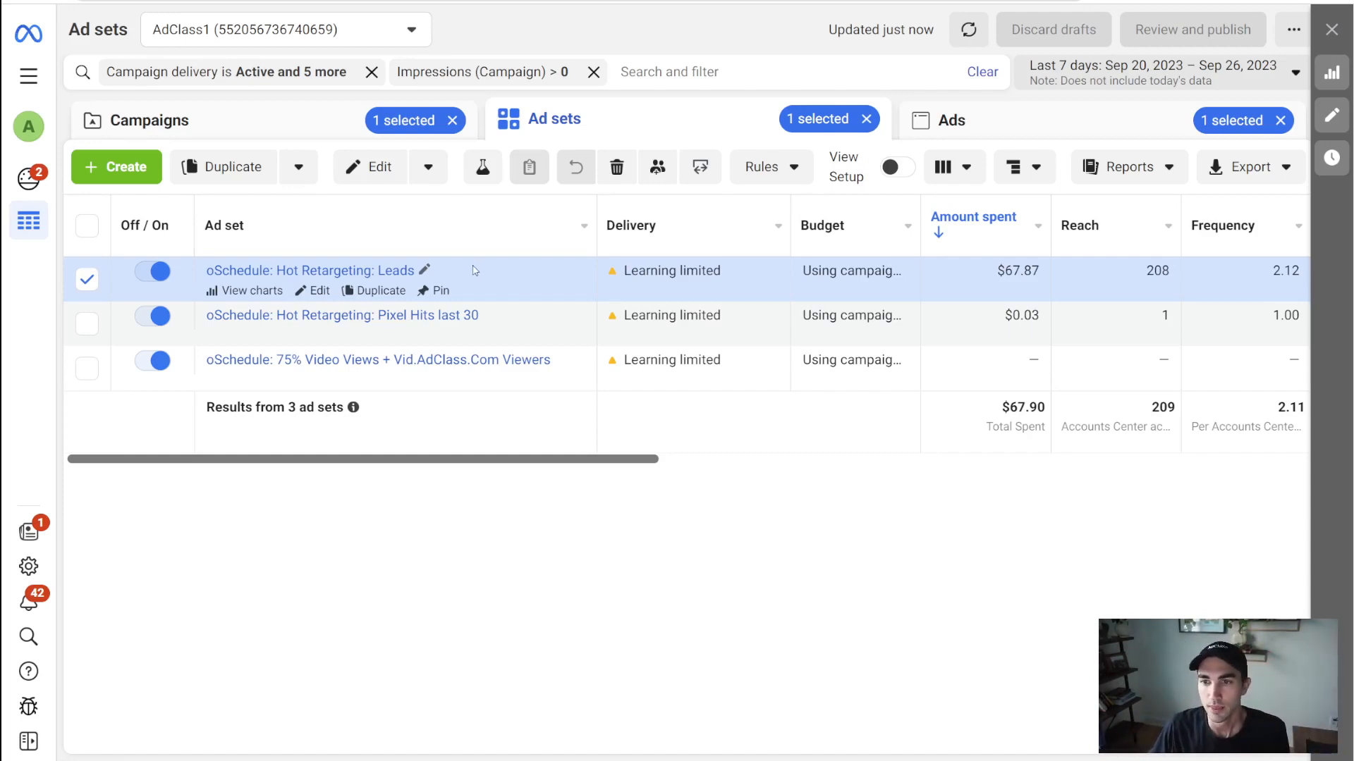
Step: Open the selected Hot Retargeting: Leads ad set for editing, look through its campaign structure, and close the editor
{"action": "left_click", "coordinate": [385, 178]}
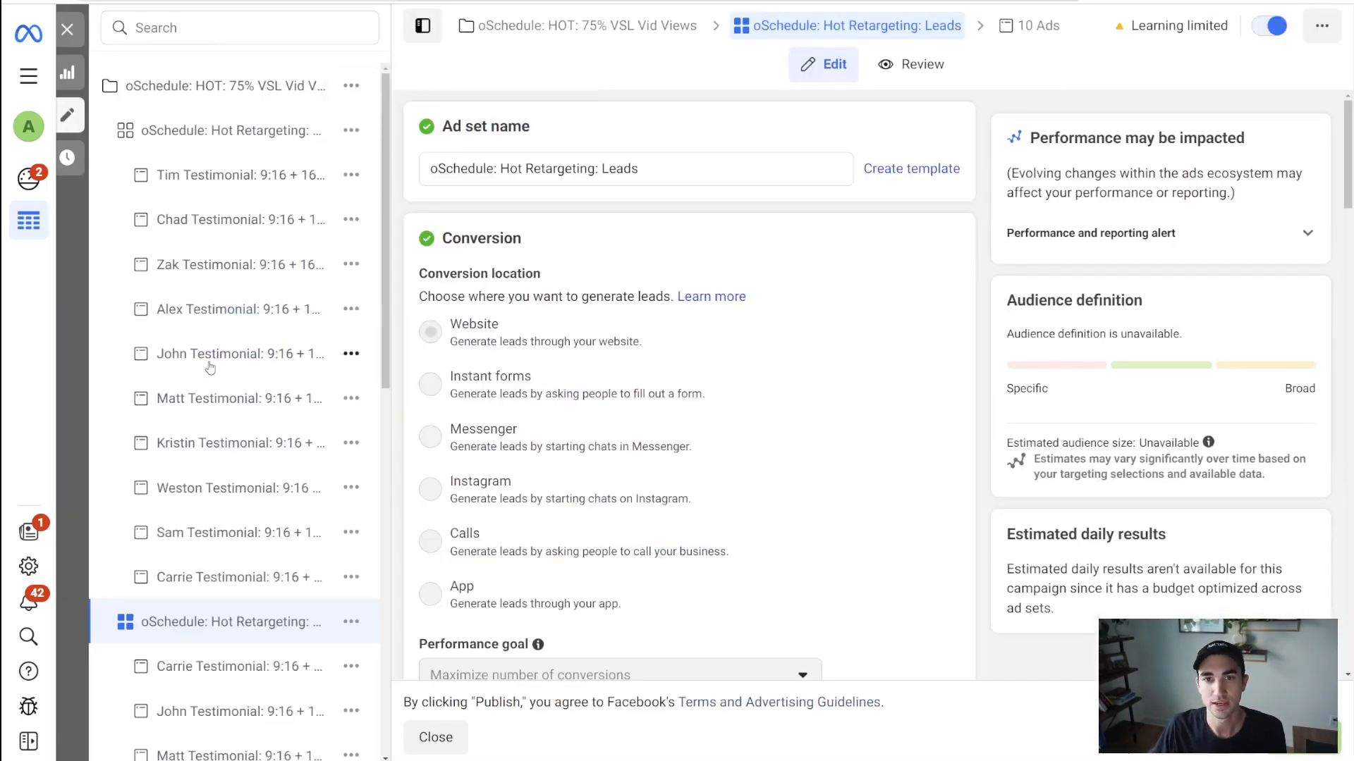
{"action": "scroll", "coordinate": [607, 352], "scroll_direction": "down", "scroll_amount": 6}
{"action": "scroll", "coordinate": [599, 332], "scroll_direction": "up", "scroll_amount": 6}
{"action": "scroll", "coordinate": [601, 334], "scroll_direction": "down", "scroll_amount": 6}
{"action": "scroll", "coordinate": [602, 331], "scroll_direction": "up", "scroll_amount": 6}
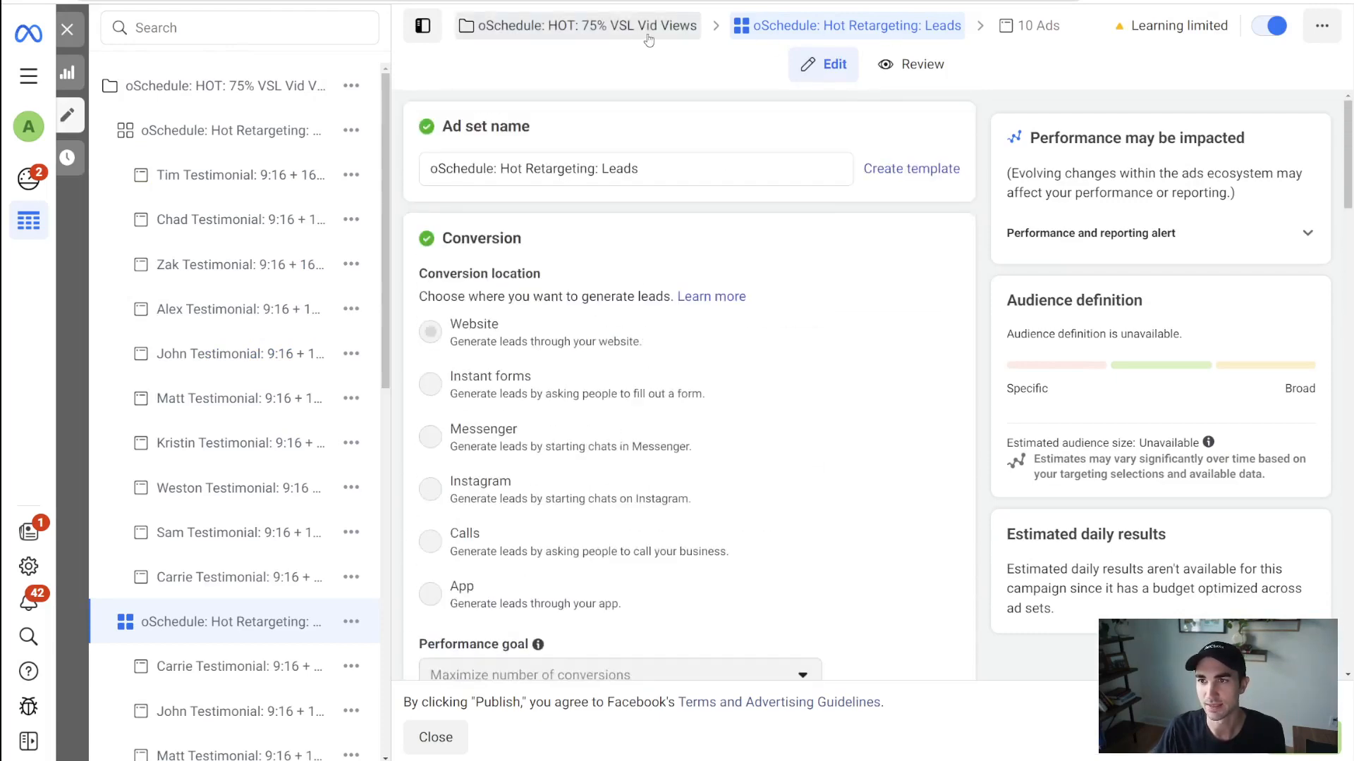
{"action": "left_click", "coordinate": [67, 29]}
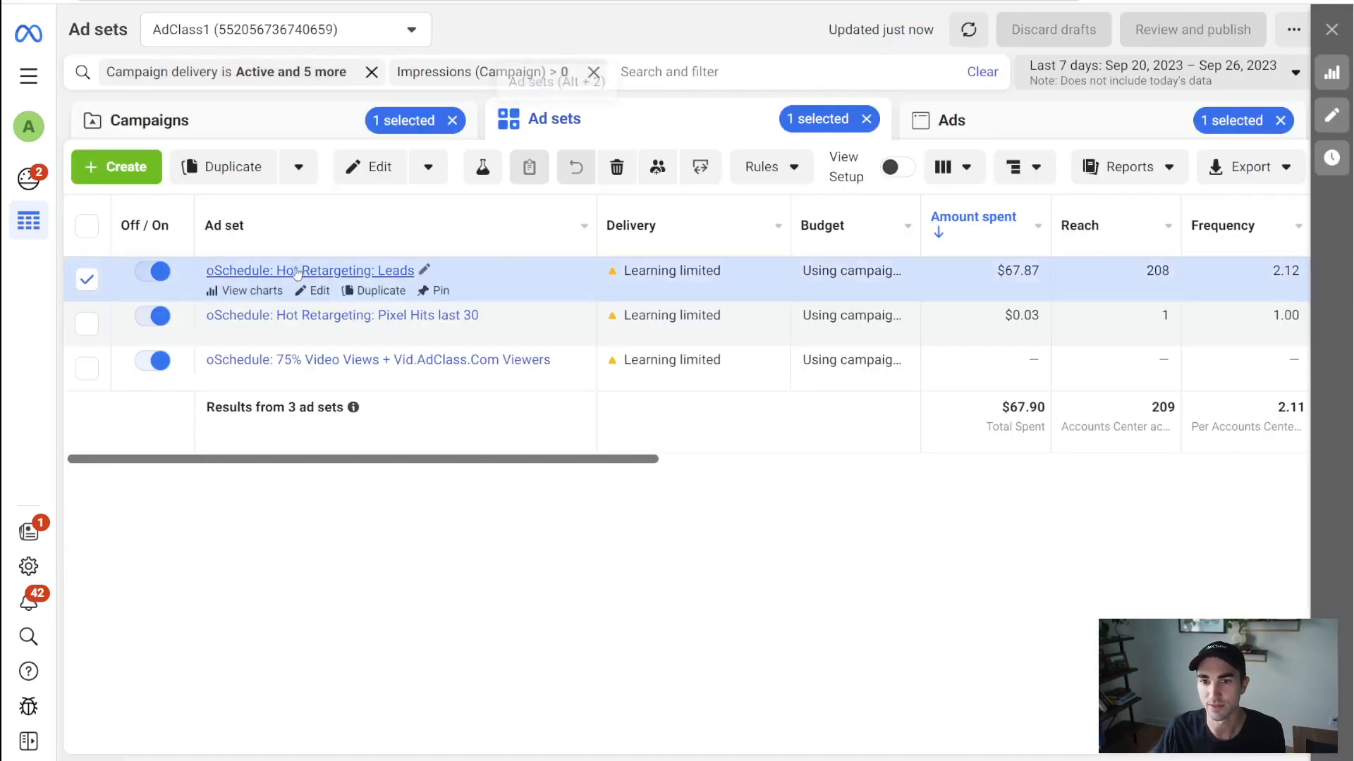
Step: Reopen the Hot Retargeting: Leads ad set editor, switch to its parent campaign, and look through all its ad sets and ads
{"action": "left_click", "coordinate": [315, 295]}
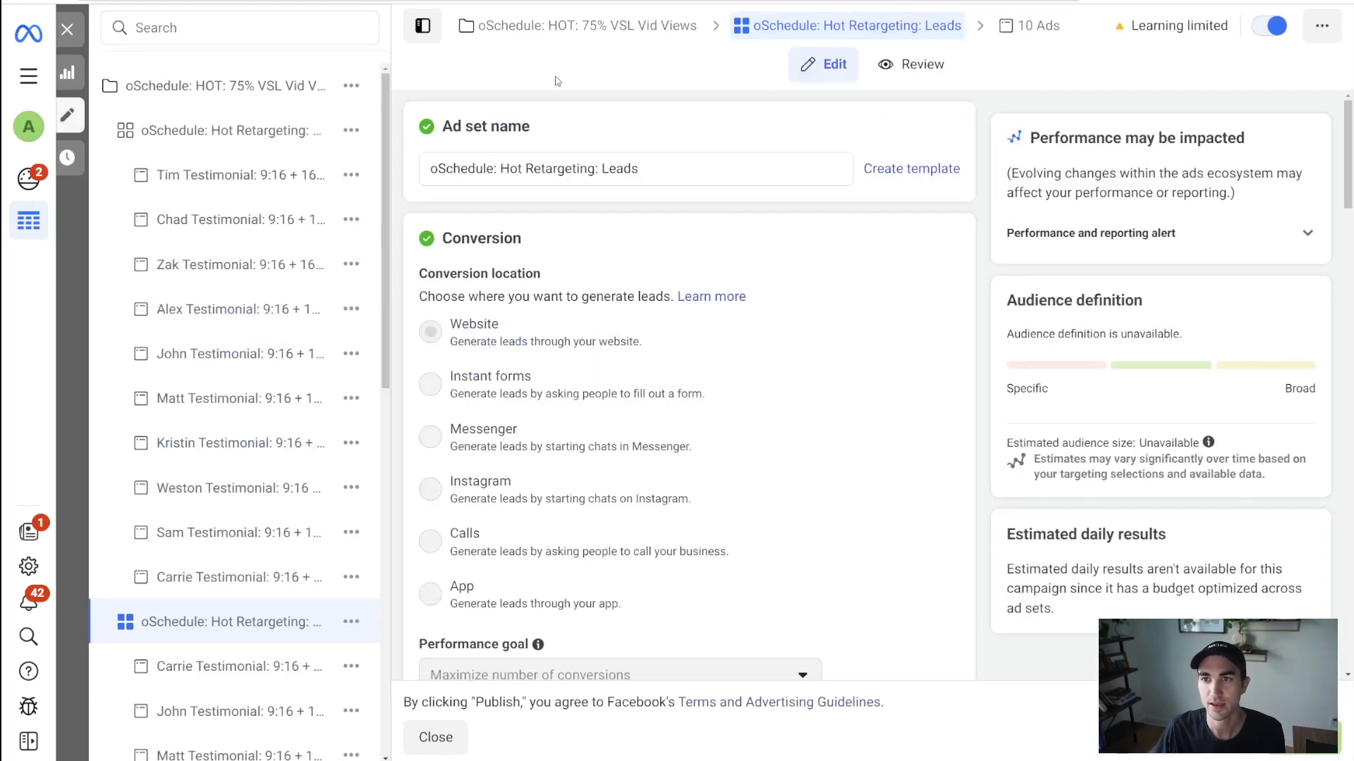
{"action": "left_click", "coordinate": [584, 25]}
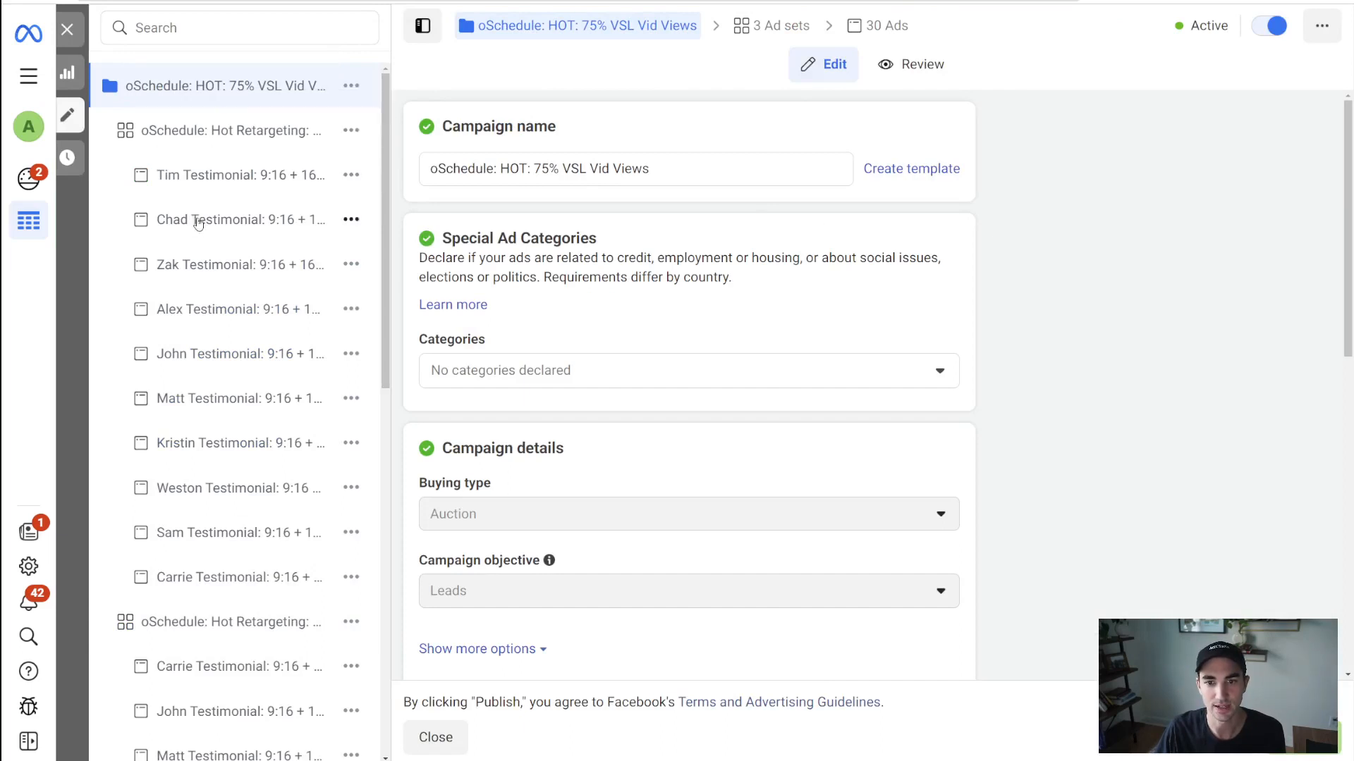
{"action": "scroll", "coordinate": [141, 296], "scroll_direction": "down", "scroll_amount": 5}
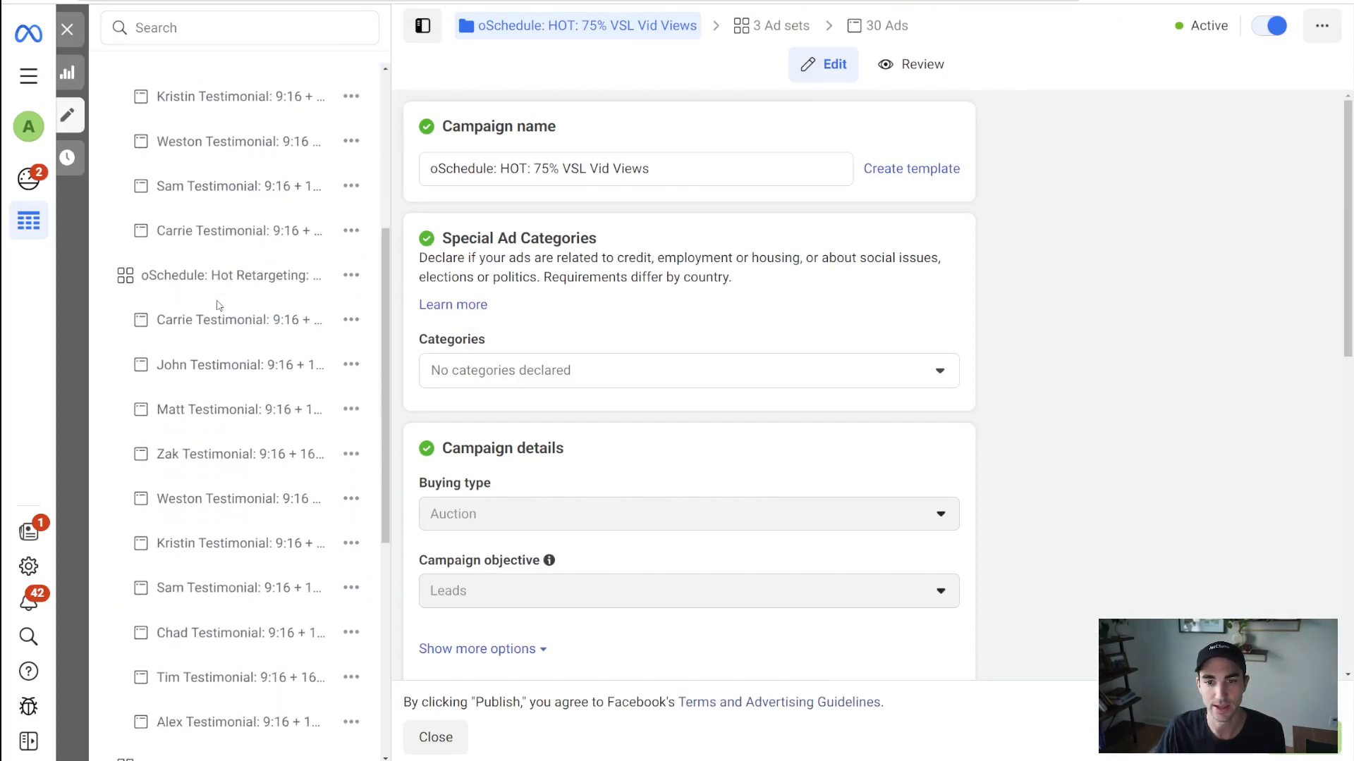
{"action": "scroll", "coordinate": [204, 166], "scroll_direction": "down", "scroll_amount": 3}
{"action": "scroll", "coordinate": [221, 534], "scroll_direction": "down", "scroll_amount": 4}
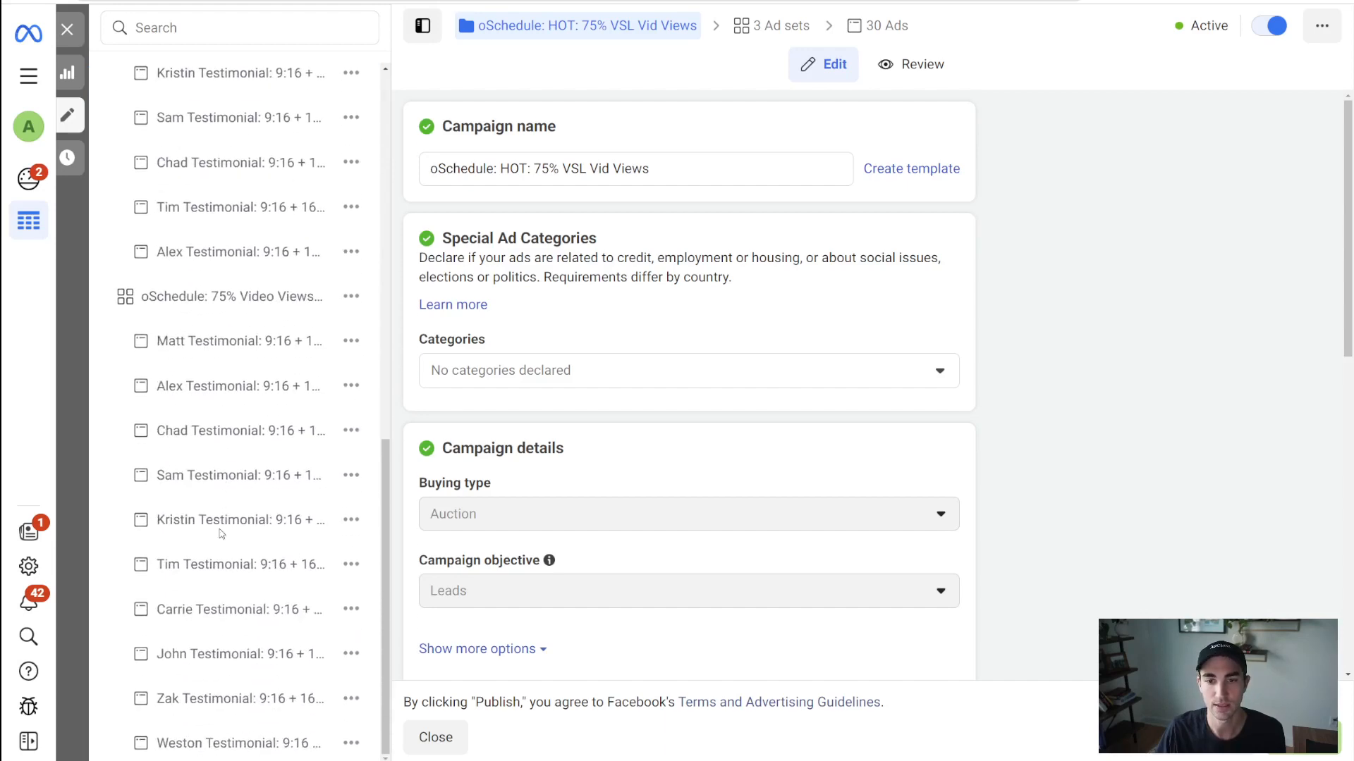
{"action": "scroll", "coordinate": [240, 310], "scroll_direction": "down", "scroll_amount": 1}
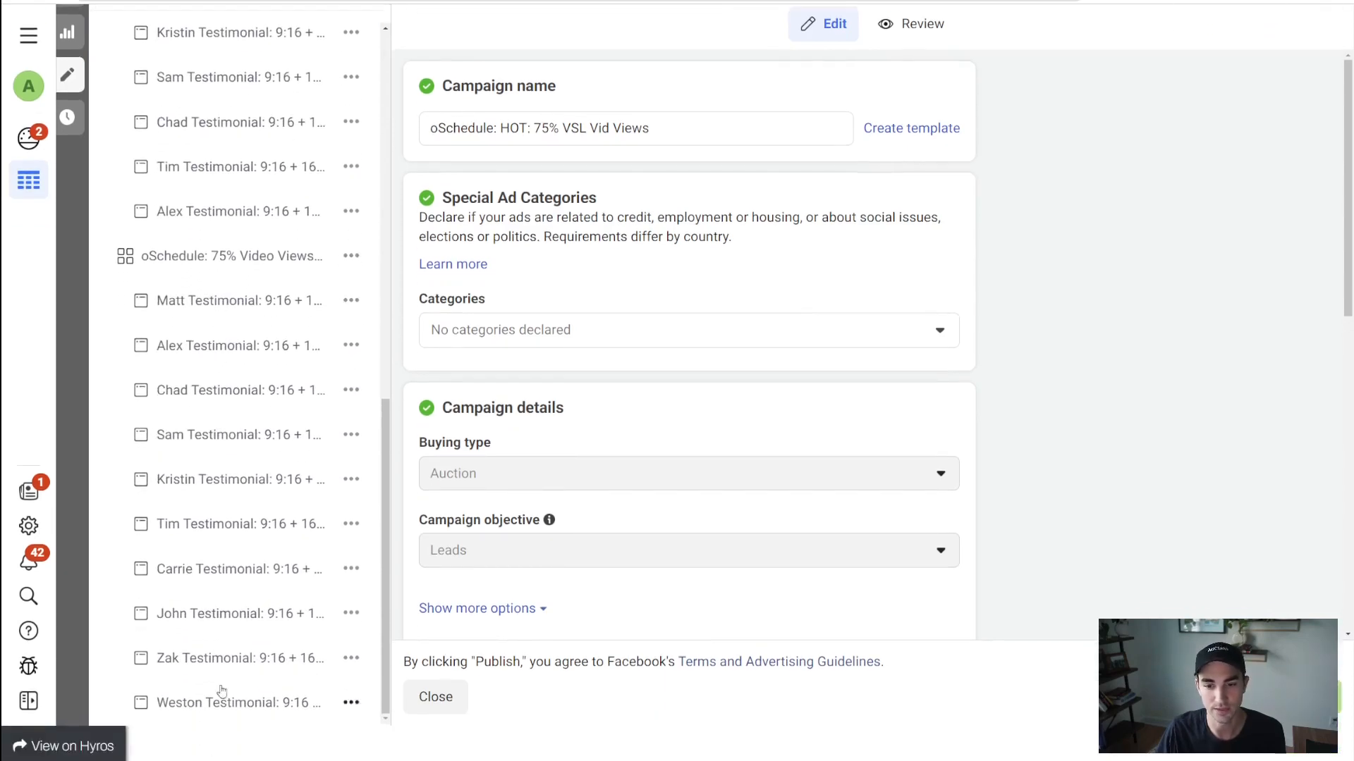
{"action": "scroll", "coordinate": [226, 451], "scroll_direction": "up", "scroll_amount": 15}
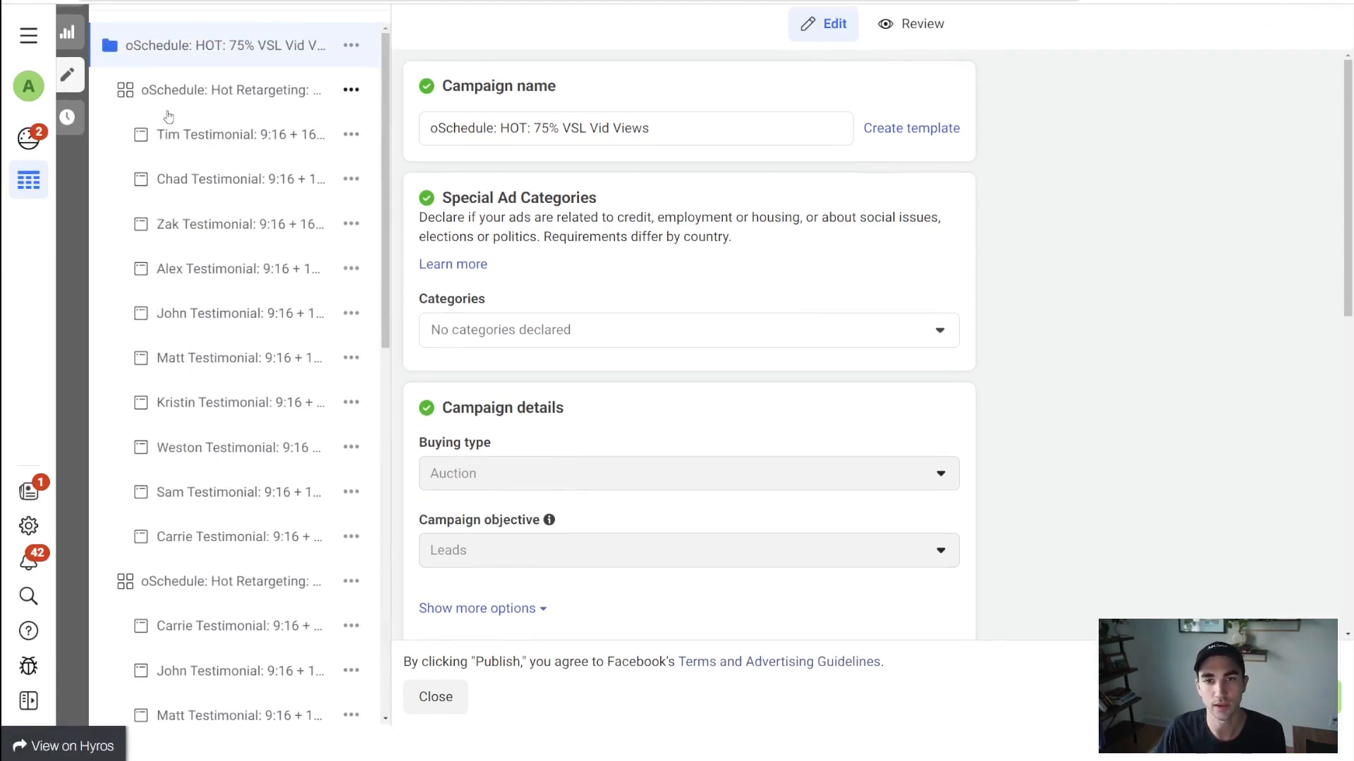
{"action": "scroll", "coordinate": [224, 102], "scroll_direction": "down", "scroll_amount": 12}
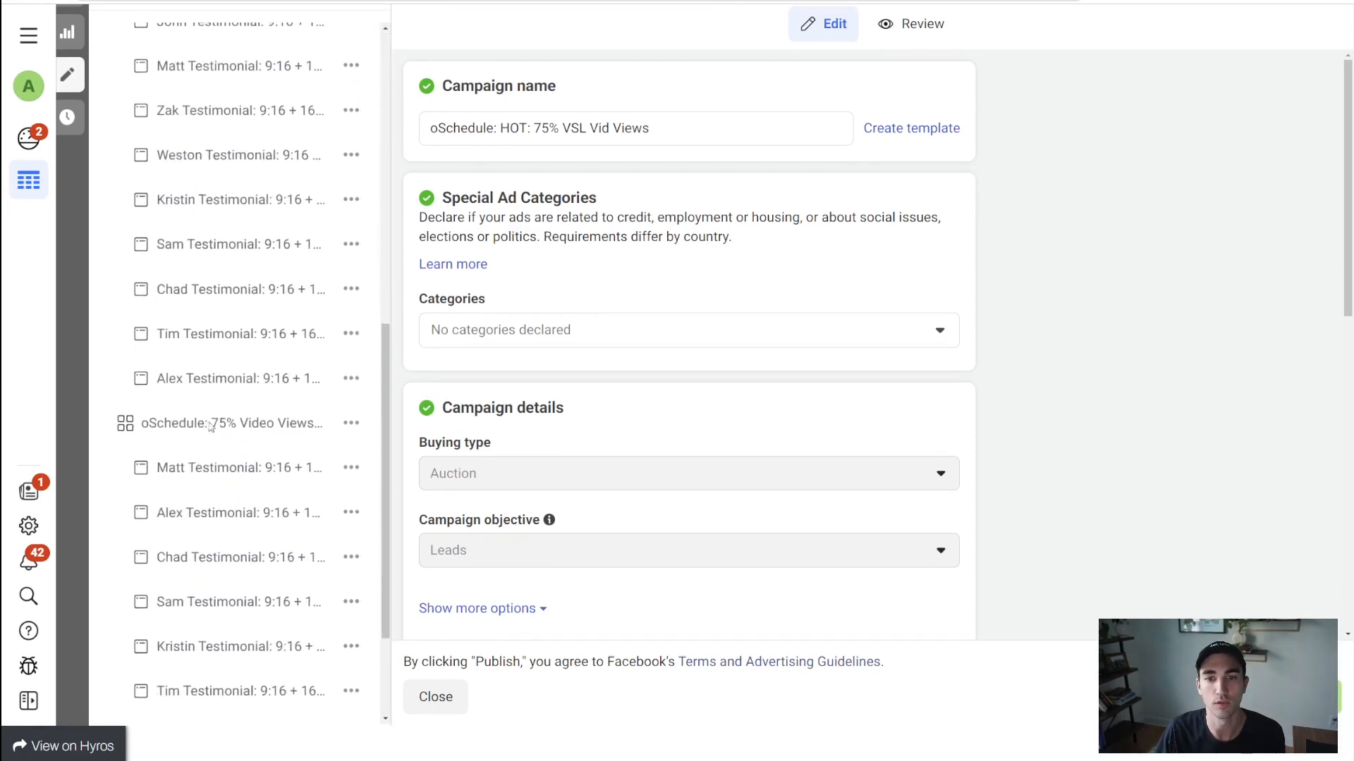
{"action": "scroll", "coordinate": [230, 419], "scroll_direction": "up", "scroll_amount": 12}
{"action": "scroll", "coordinate": [203, 248], "scroll_direction": "up", "scroll_amount": 1}
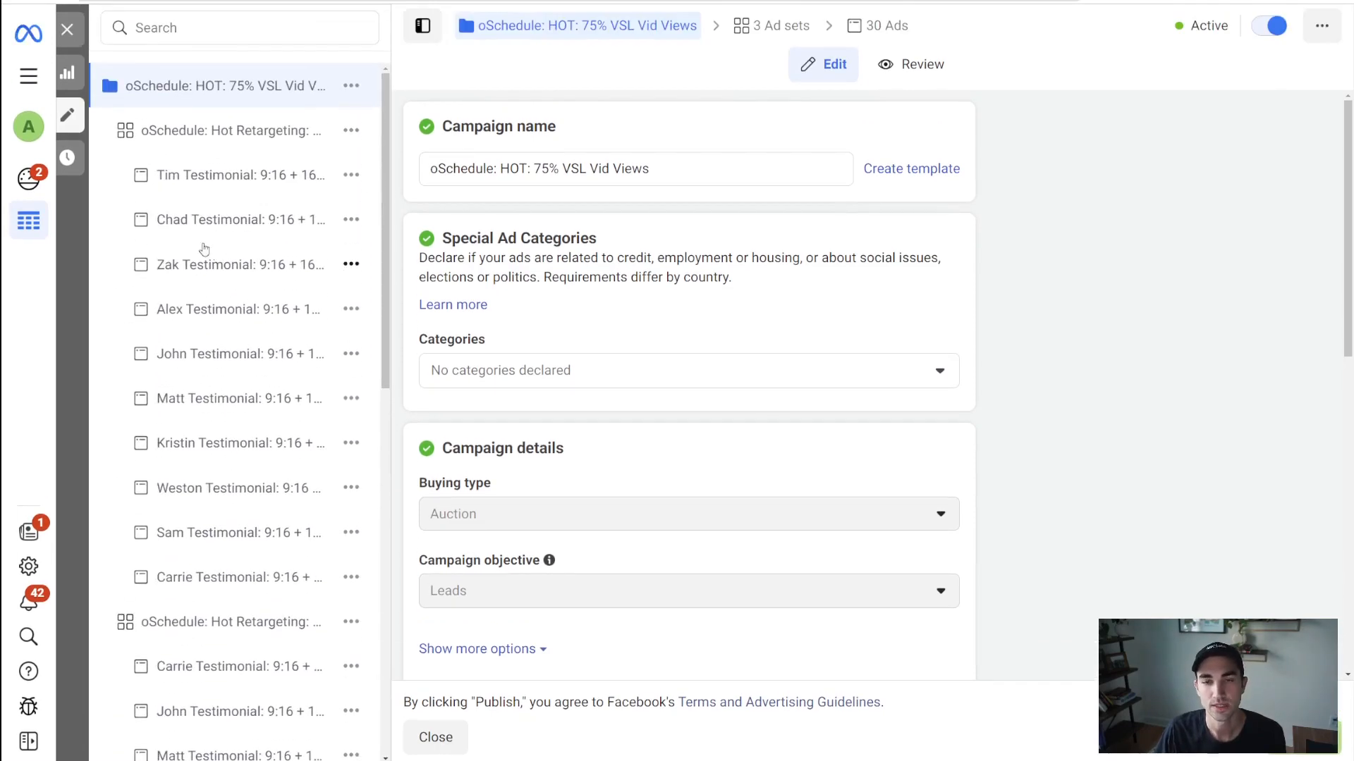
Step: Select both Hot Retargeting ad sets in the campaign structure for joint editing and review their shared conversion and audience settings
{"action": "left_click", "coordinate": [200, 125]}
{"action": "scroll", "coordinate": [283, 401], "scroll_direction": "down", "scroll_amount": 2}
{"action": "scroll", "coordinate": [284, 402], "scroll_direction": "up", "scroll_amount": 1}
{"action": "left_click", "coordinate": [203, 559], "text": "ctrl"}
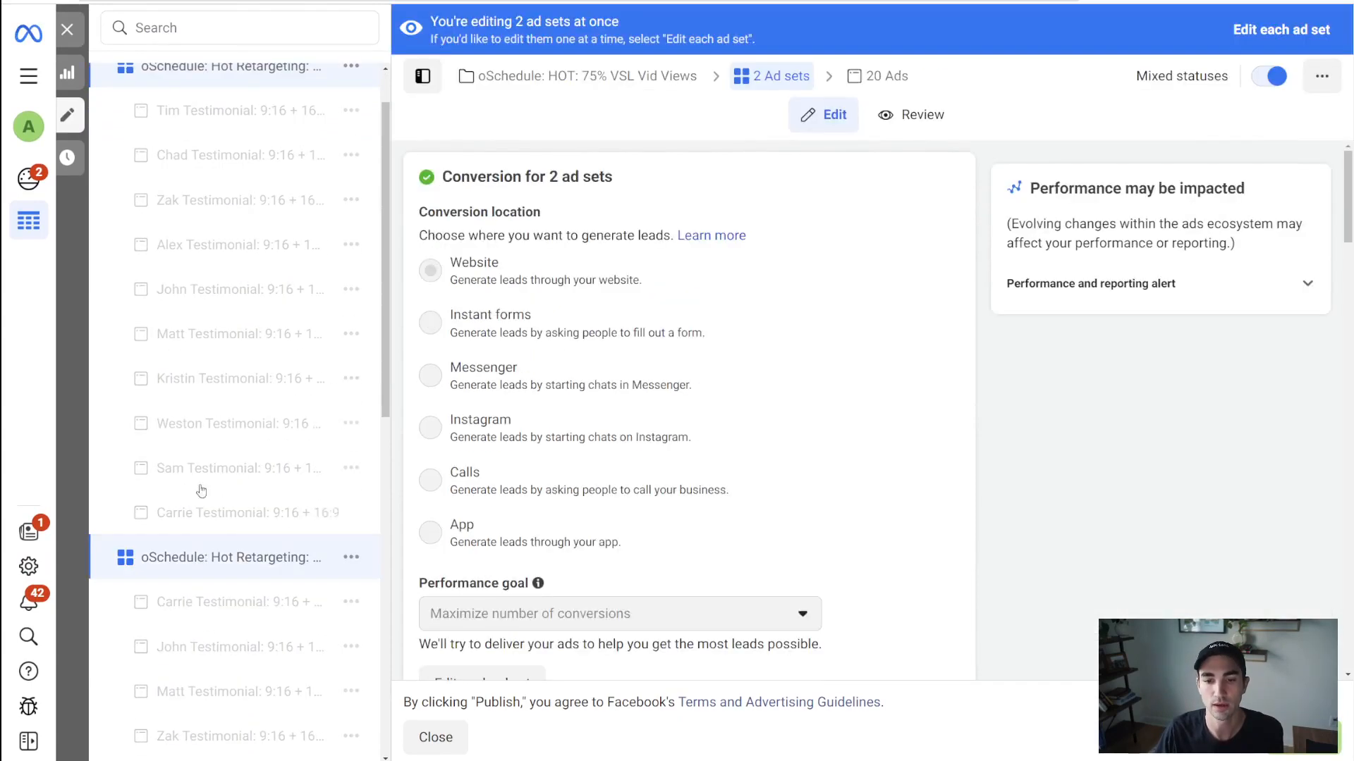
{"action": "scroll", "coordinate": [237, 146], "scroll_direction": "up", "scroll_amount": 1}
{"action": "scroll", "coordinate": [633, 420], "scroll_direction": "down", "scroll_amount": 15}
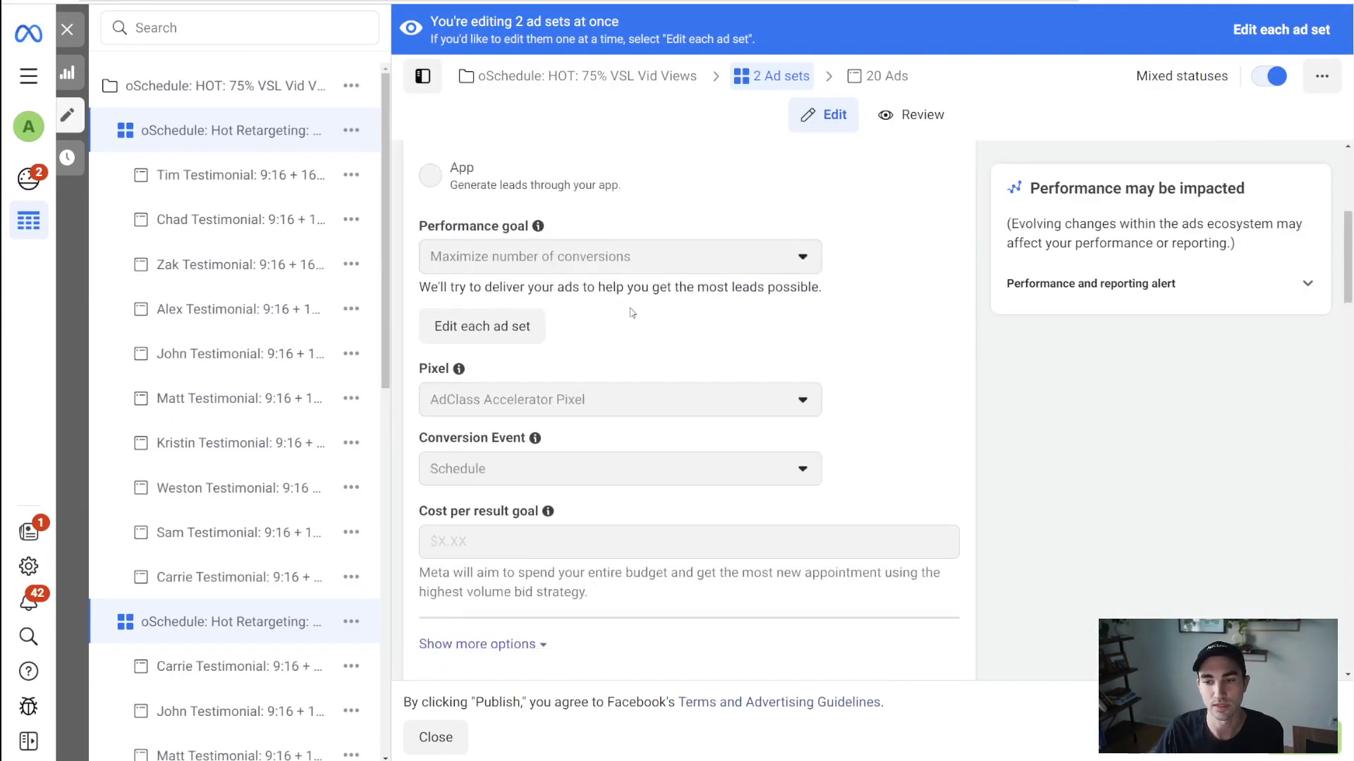
{"action": "scroll", "coordinate": [633, 421], "scroll_direction": "down", "scroll_amount": 15}
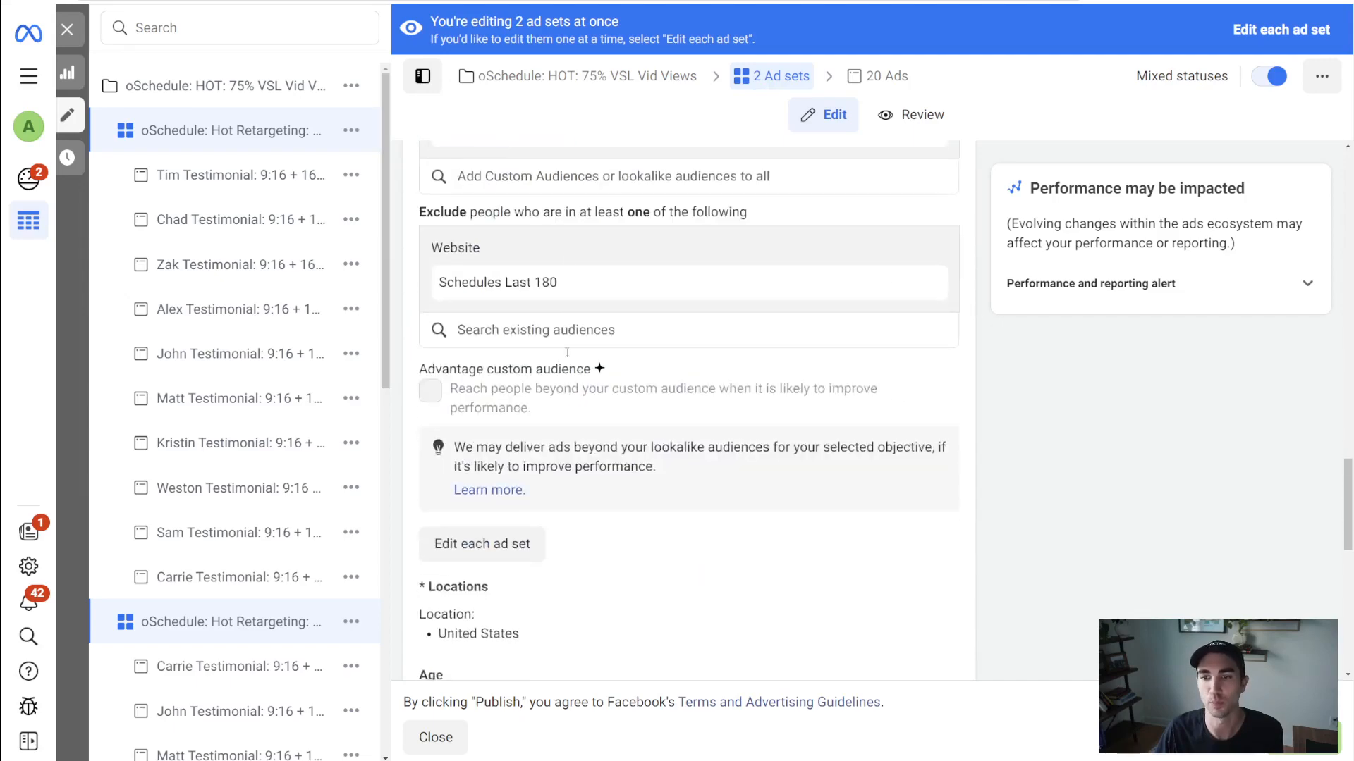
{"action": "scroll", "coordinate": [594, 451], "scroll_direction": "up", "scroll_amount": 20}
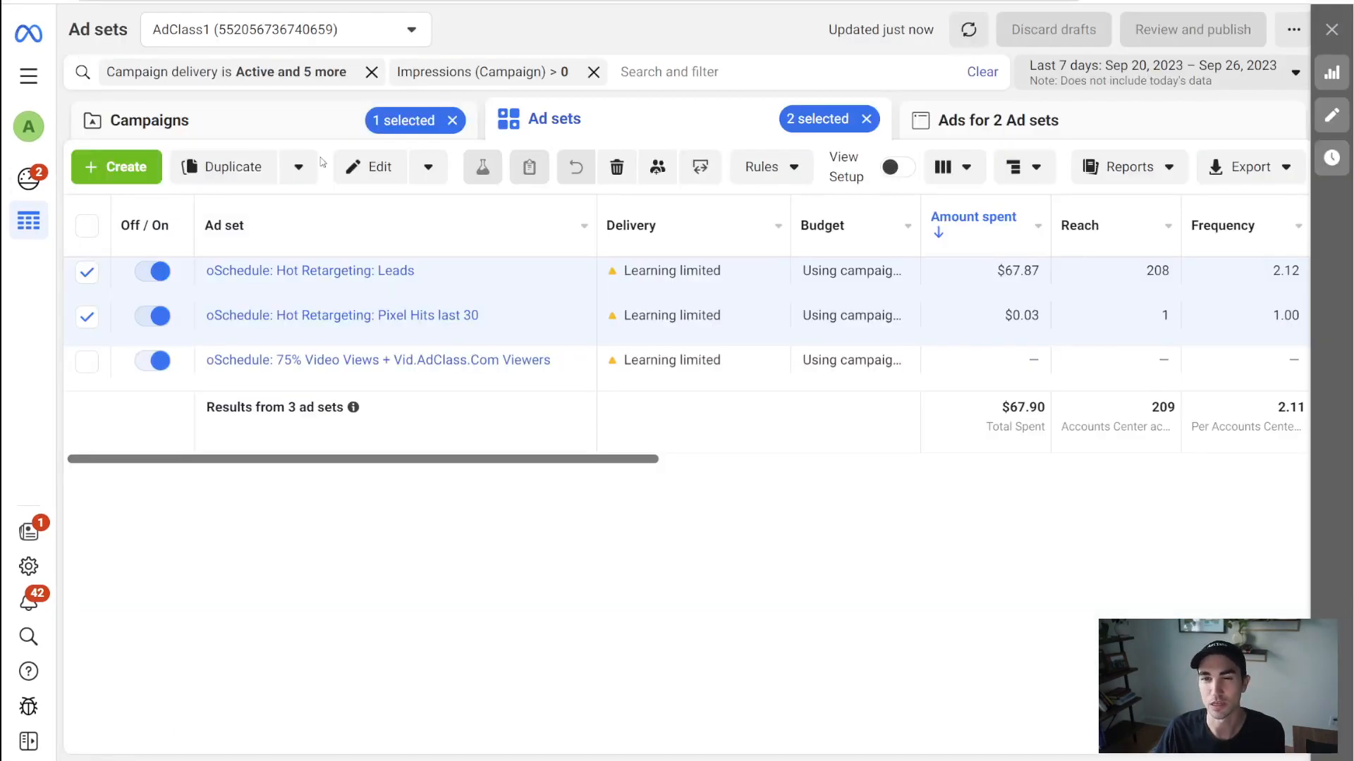
Step: Return to the campaigns, remove the campaign delivery and impressions filters, and look through the full campaign list
{"action": "left_click", "coordinate": [339, 121]}
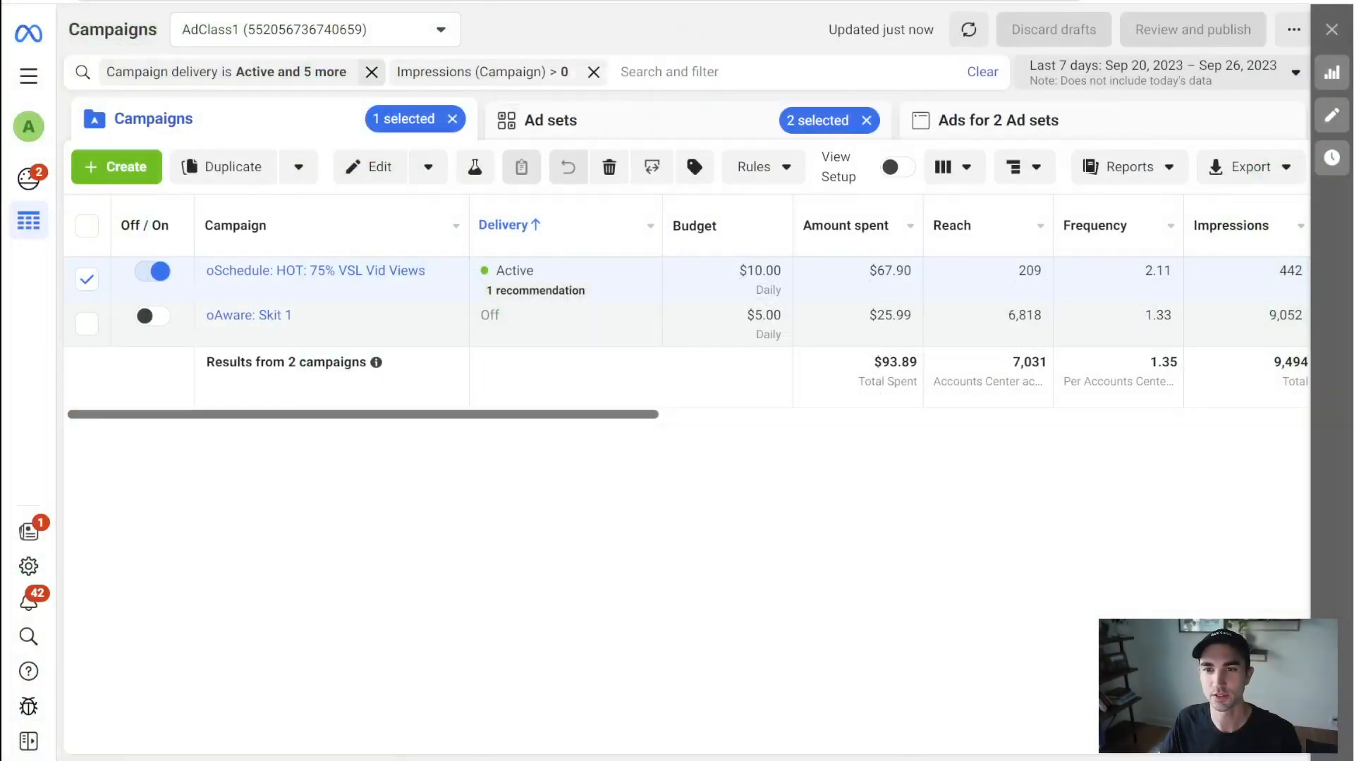
{"action": "left_click", "coordinate": [372, 72]}
{"action": "left_click", "coordinate": [303, 72]}
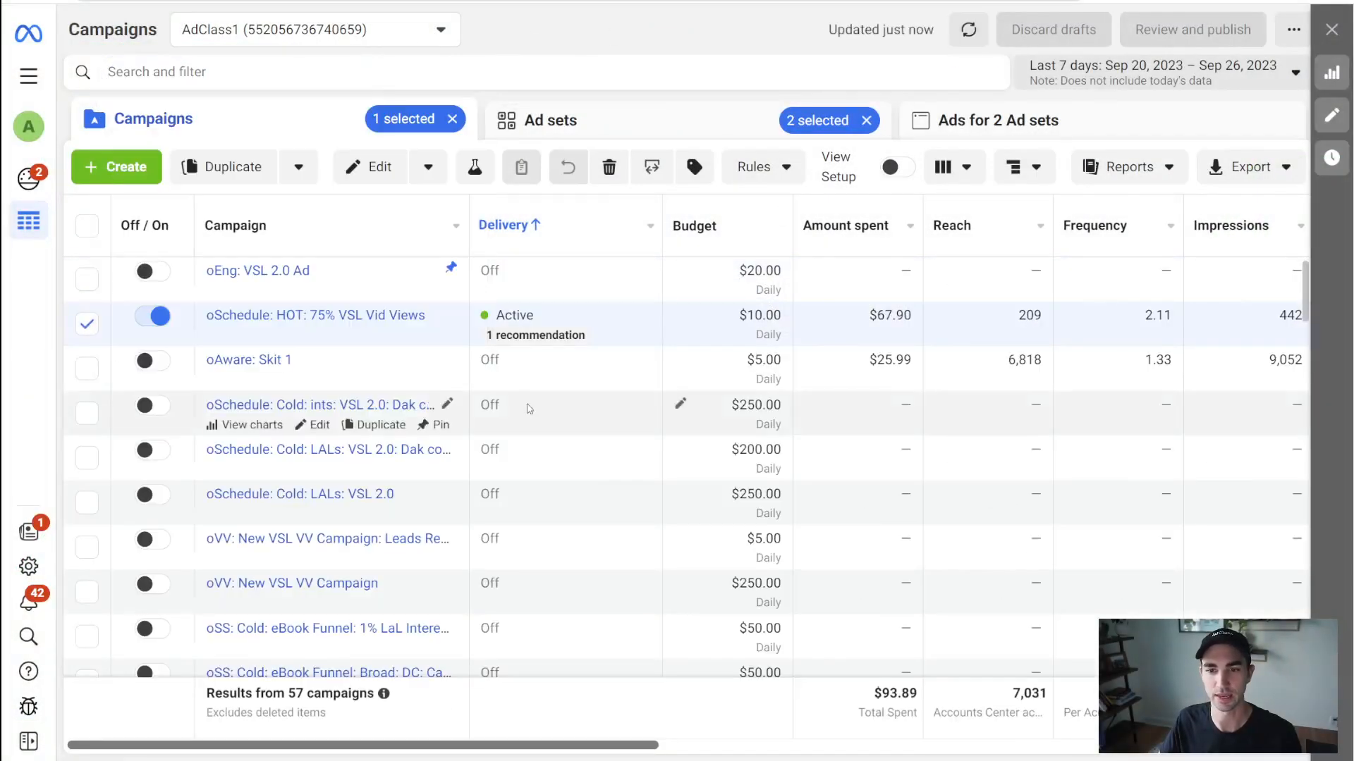
{"action": "scroll", "coordinate": [321, 423], "scroll_direction": "down", "scroll_amount": 15}
{"action": "scroll", "coordinate": [321, 460], "scroll_direction": "up", "scroll_amount": 15}
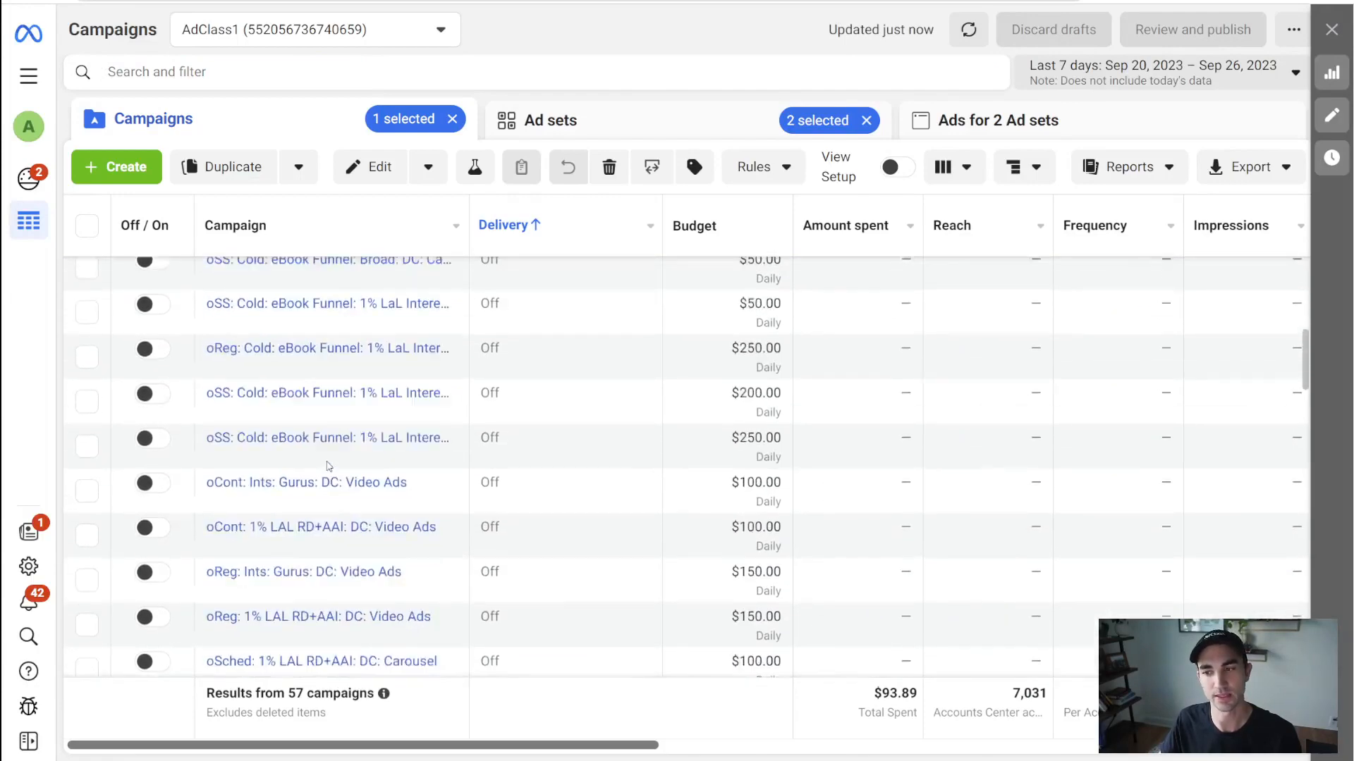
{"action": "scroll", "coordinate": [358, 413], "scroll_direction": "down", "scroll_amount": 13}
{"action": "scroll", "coordinate": [575, 350], "scroll_direction": "up", "scroll_amount": 12}
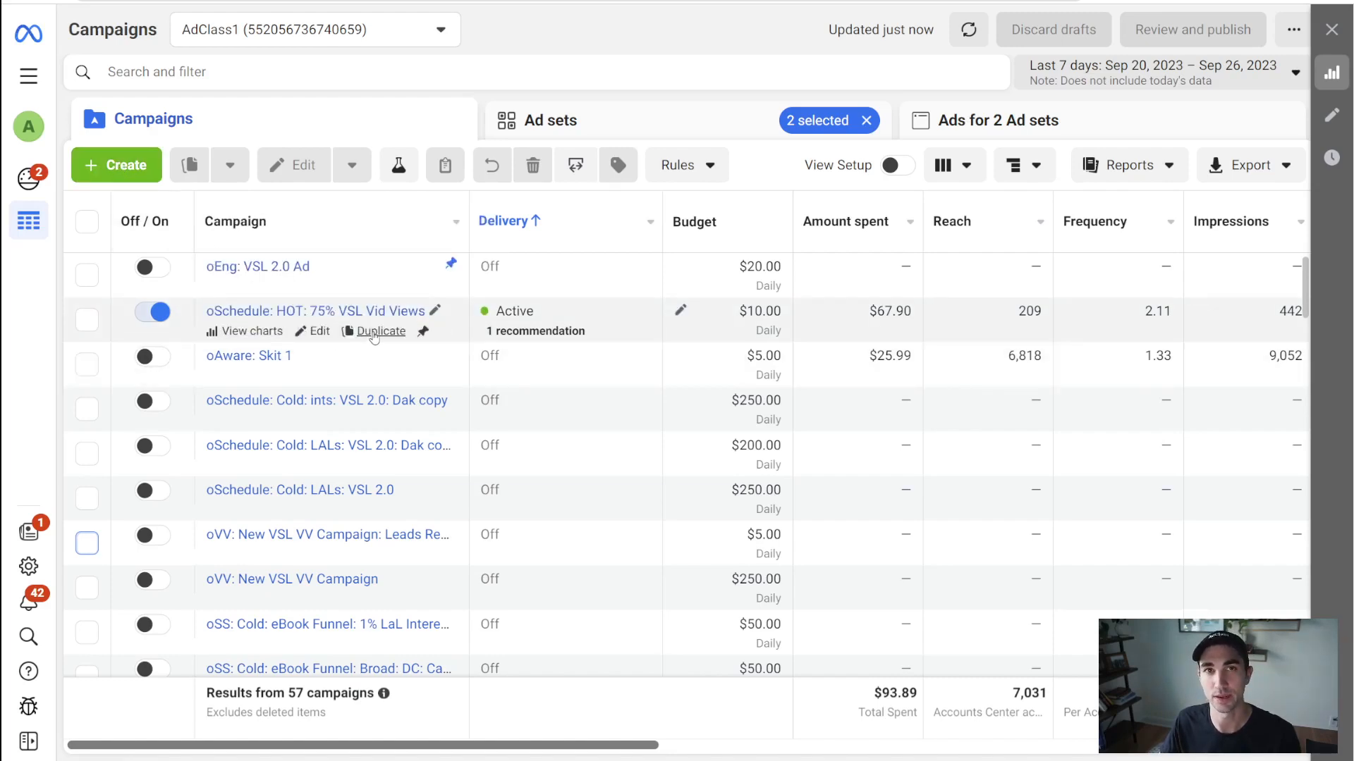
Step: Duplicate the campaign "oSchedule: HOT: 75% VSL Vid Views" with its current settings as one new campaign
{"action": "left_click", "coordinate": [375, 336]}
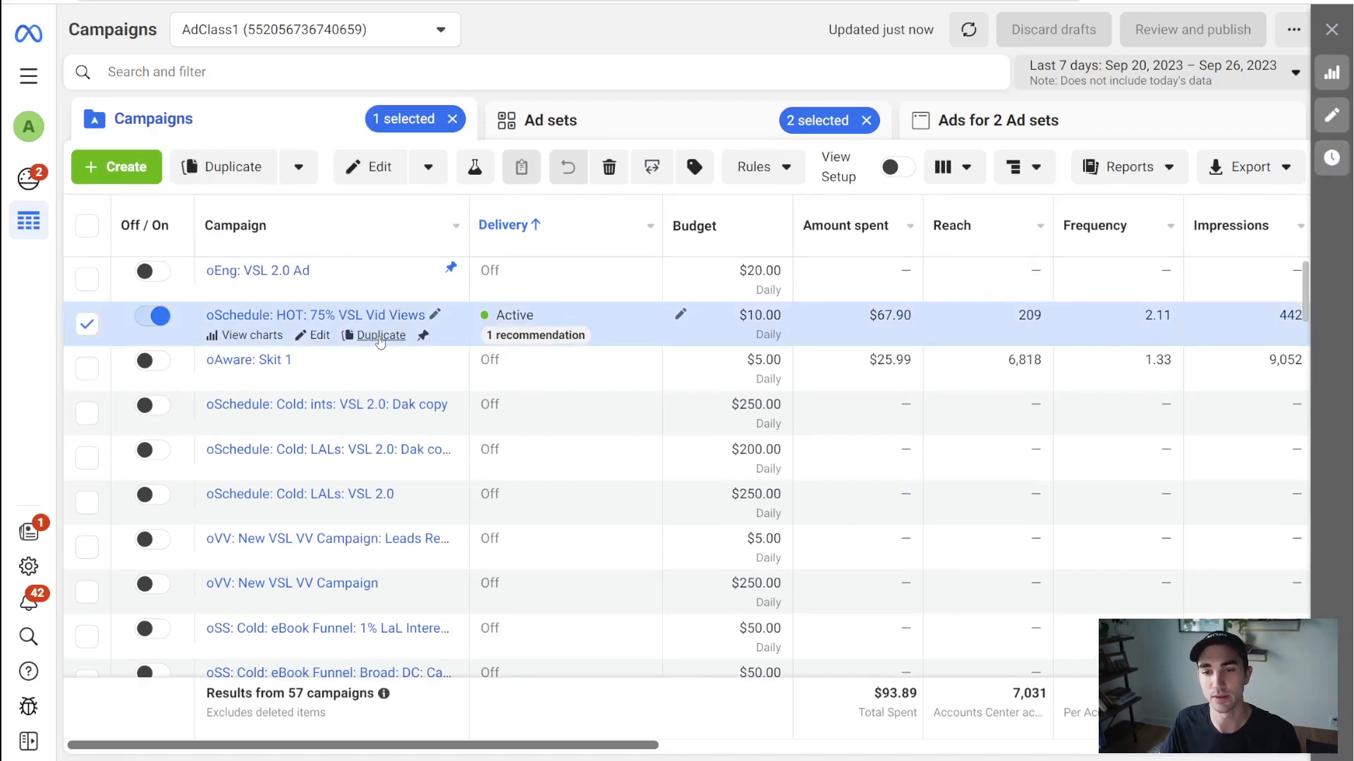
{"action": "left_click", "coordinate": [380, 337]}
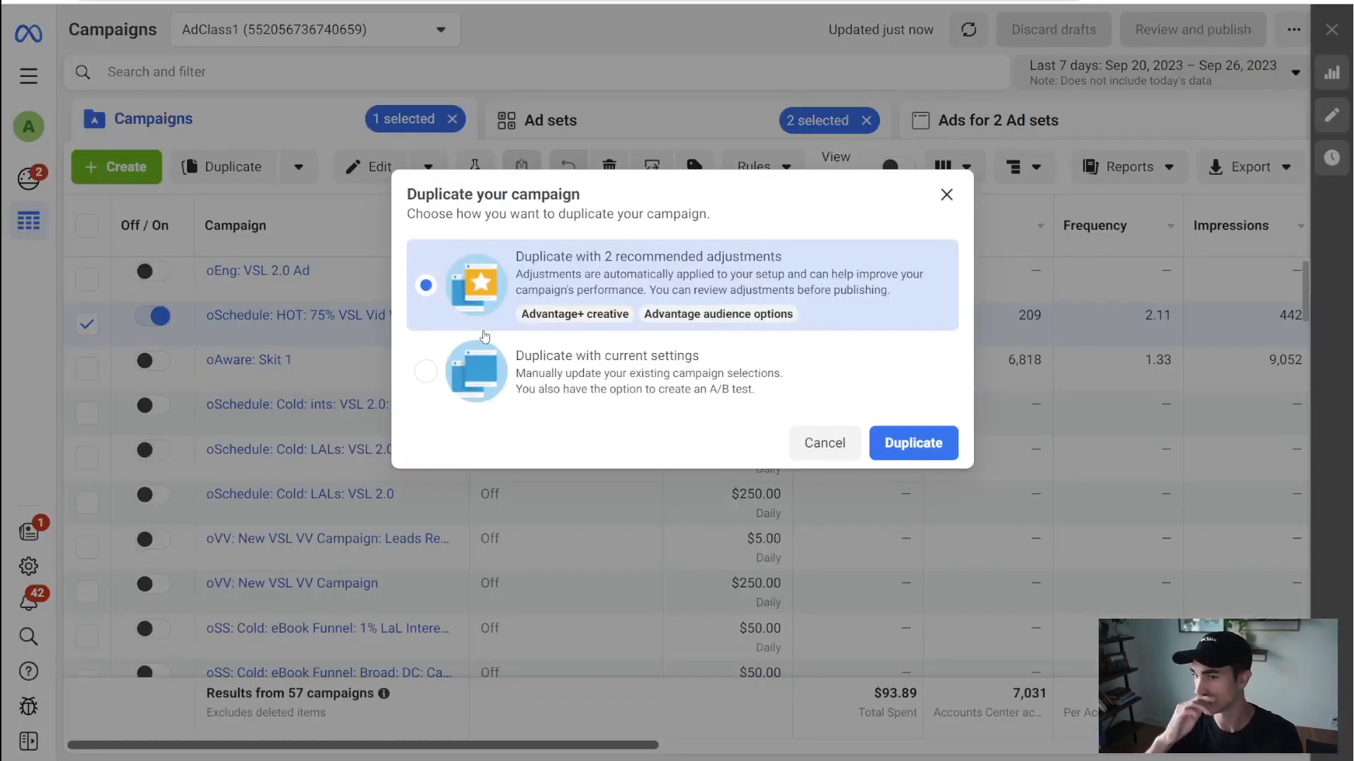
{"action": "left_click", "coordinate": [564, 382]}
{"action": "left_click", "coordinate": [914, 447]}
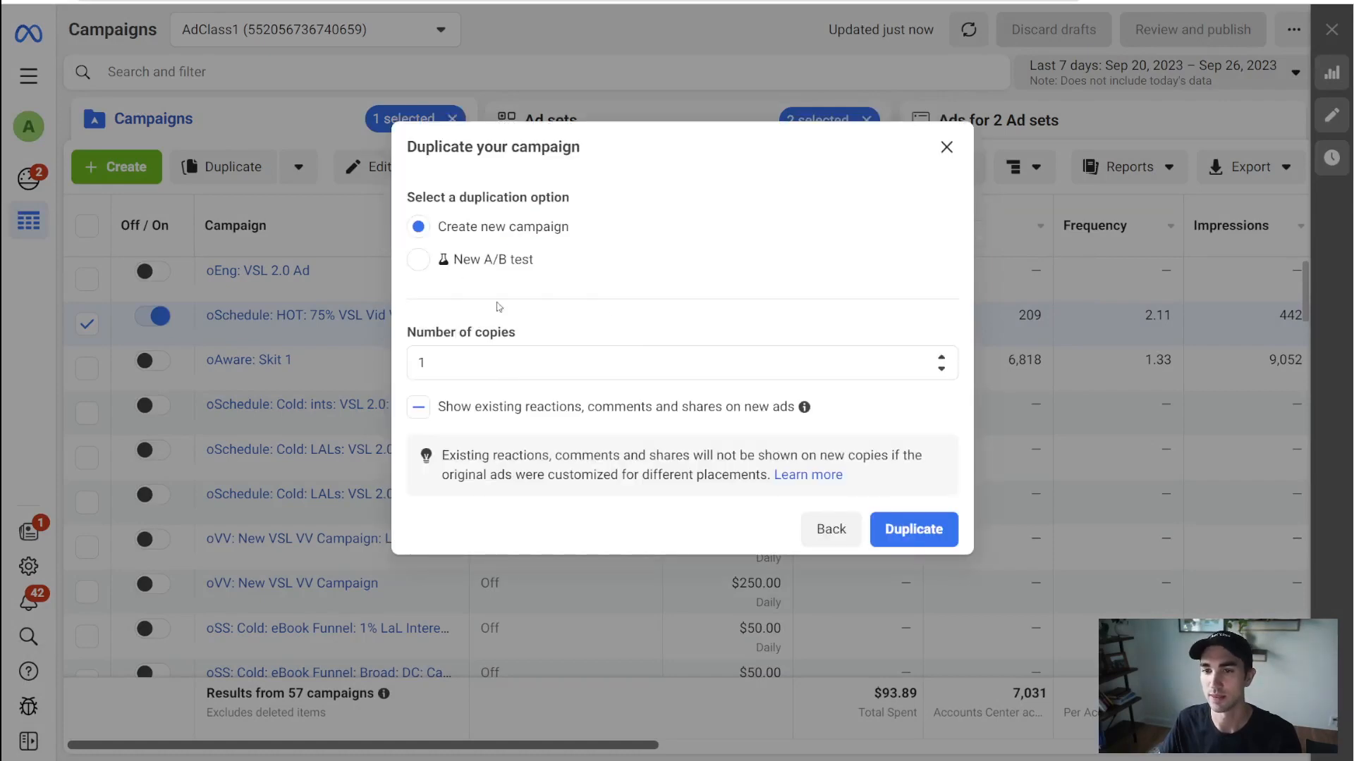
{"action": "left_click", "coordinate": [910, 534]}
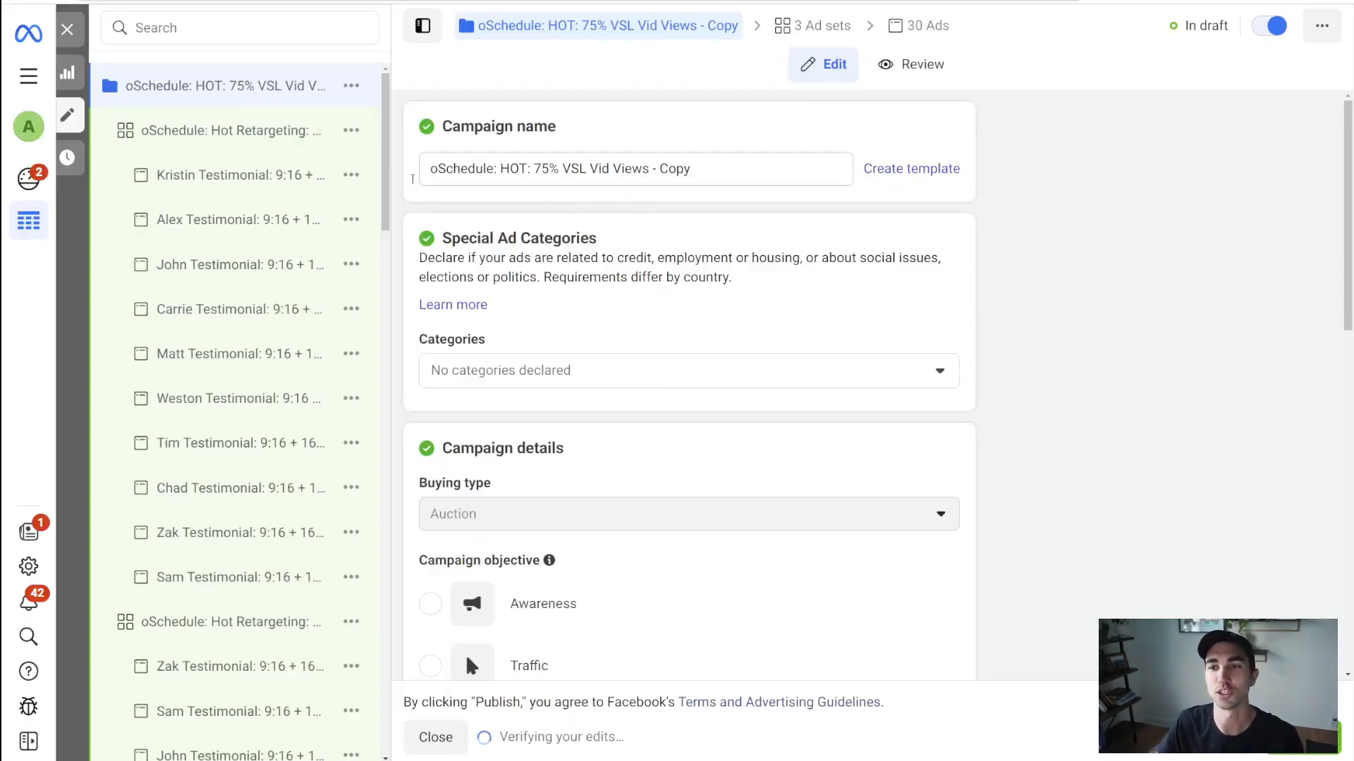
Step: Review the copied campaign's settings down to the Advantage campaign budget, close the editor, and discard all drafts
{"action": "scroll", "coordinate": [663, 313], "scroll_direction": "down", "scroll_amount": 10}
{"action": "scroll", "coordinate": [663, 314], "scroll_direction": "down", "scroll_amount": 2}
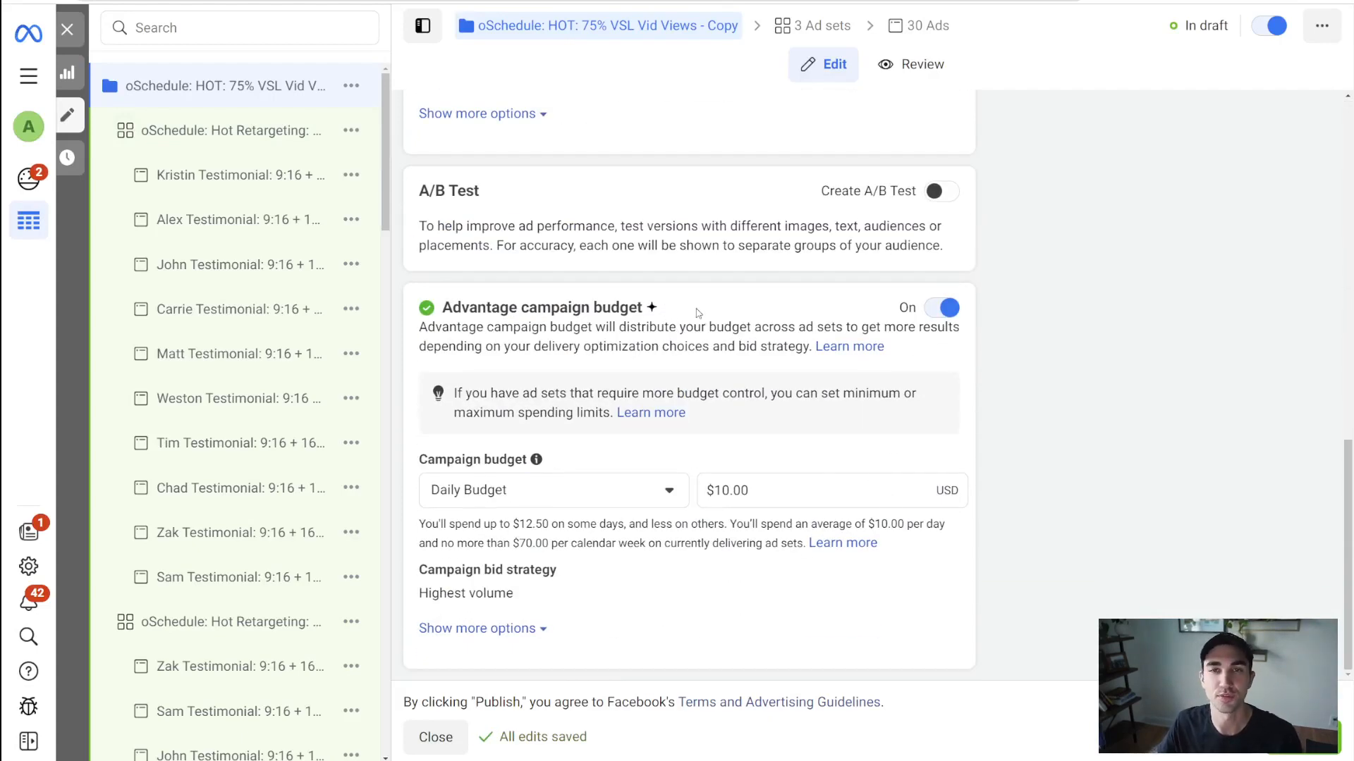
{"action": "scroll", "coordinate": [697, 312], "scroll_direction": "up", "scroll_amount": 15}
{"action": "left_click", "coordinate": [435, 737]}
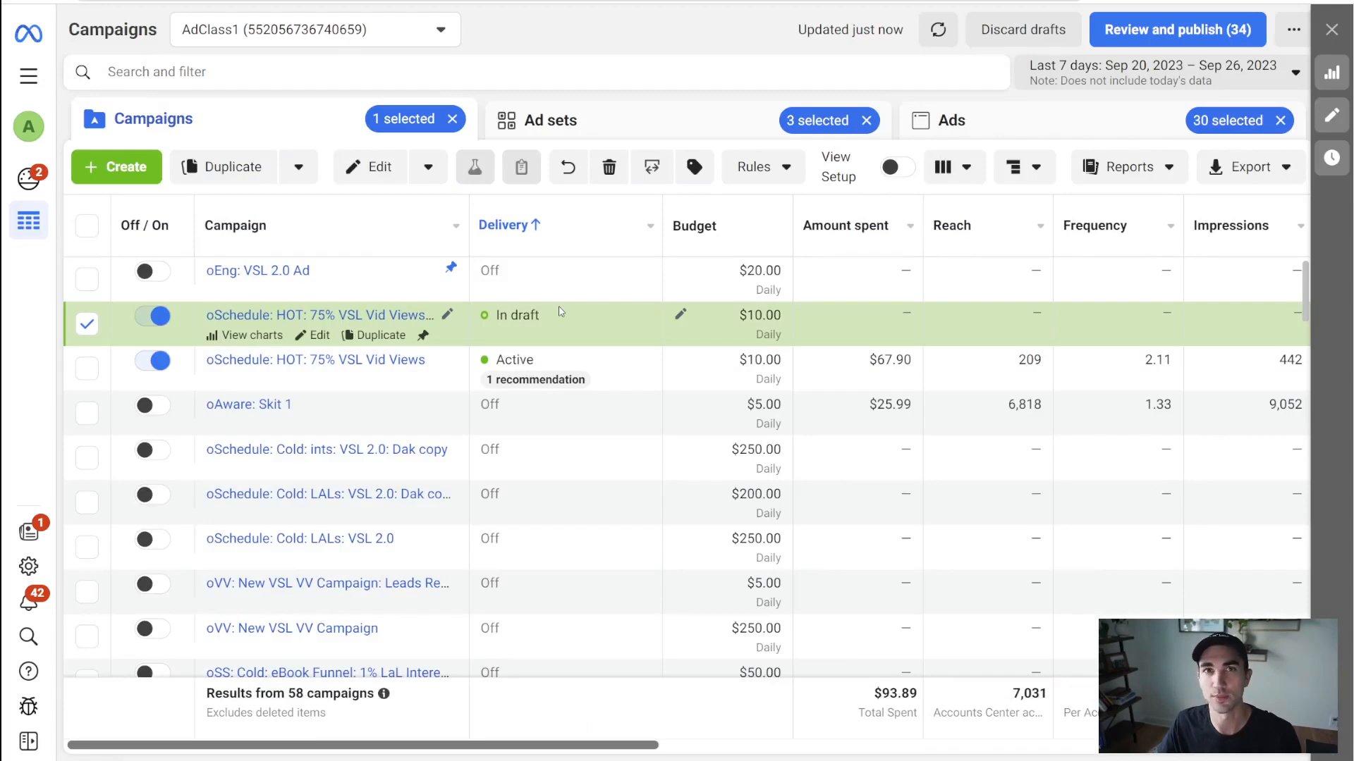
{"action": "left_click", "coordinate": [1023, 31]}
{"action": "left_click", "coordinate": [846, 349]}
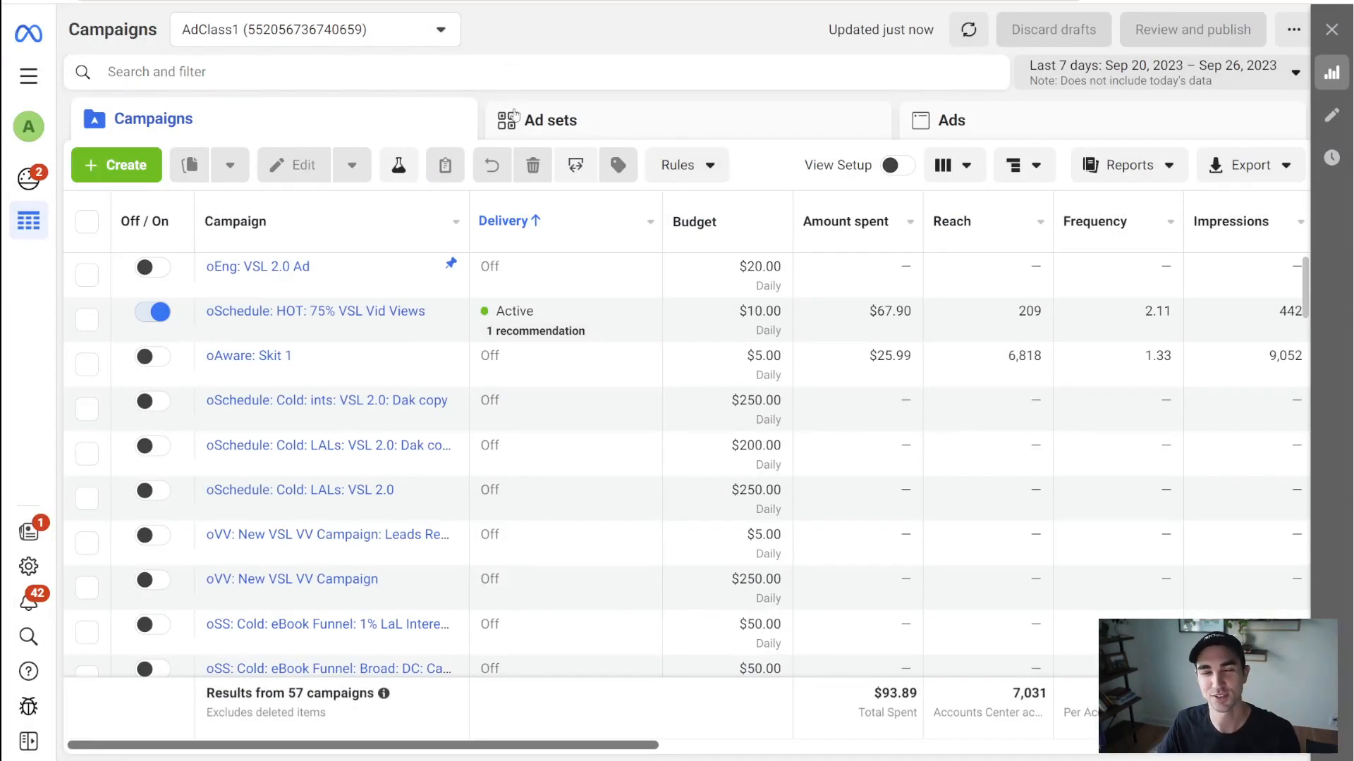
Step: Start creating a new campaign, try the Reach and Frequency buying type, and set the buying type back to Auction
{"action": "left_click", "coordinate": [117, 165]}
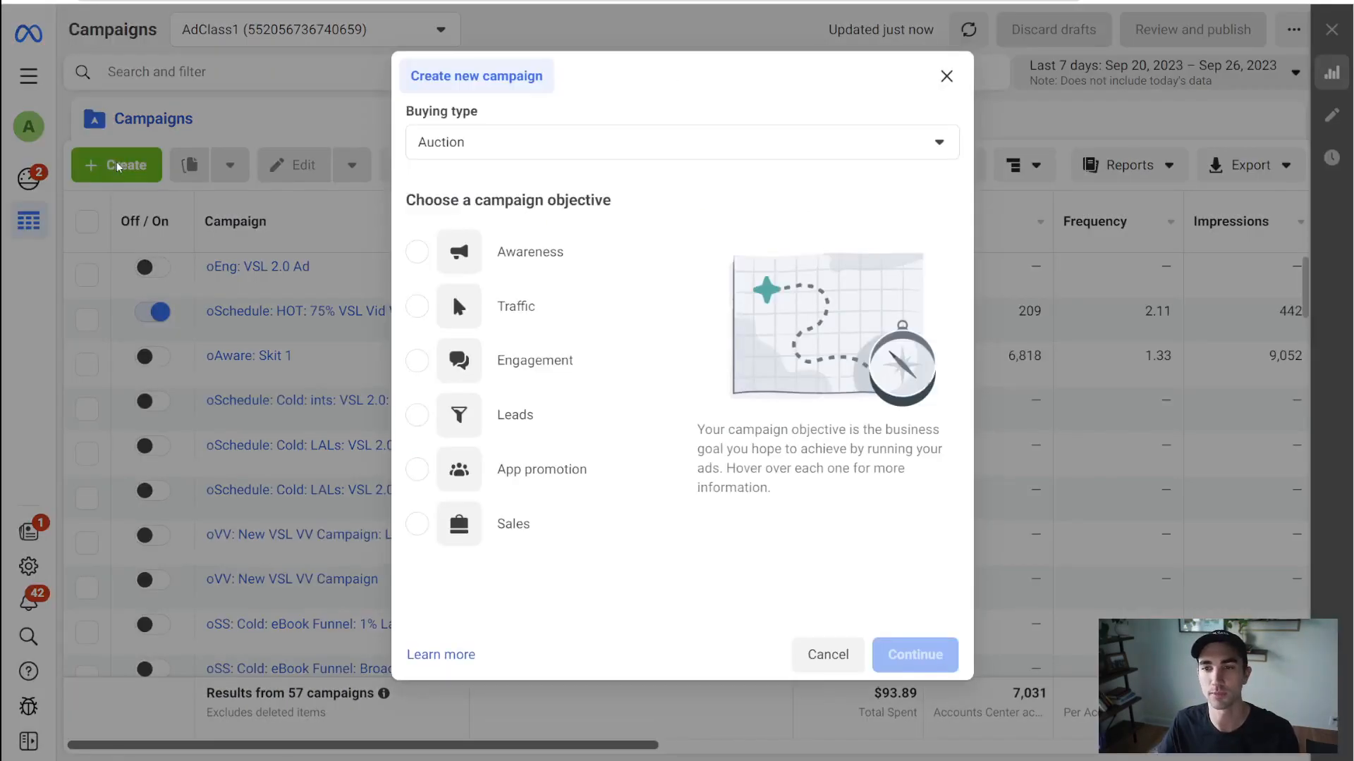
{"action": "left_click", "coordinate": [518, 146]}
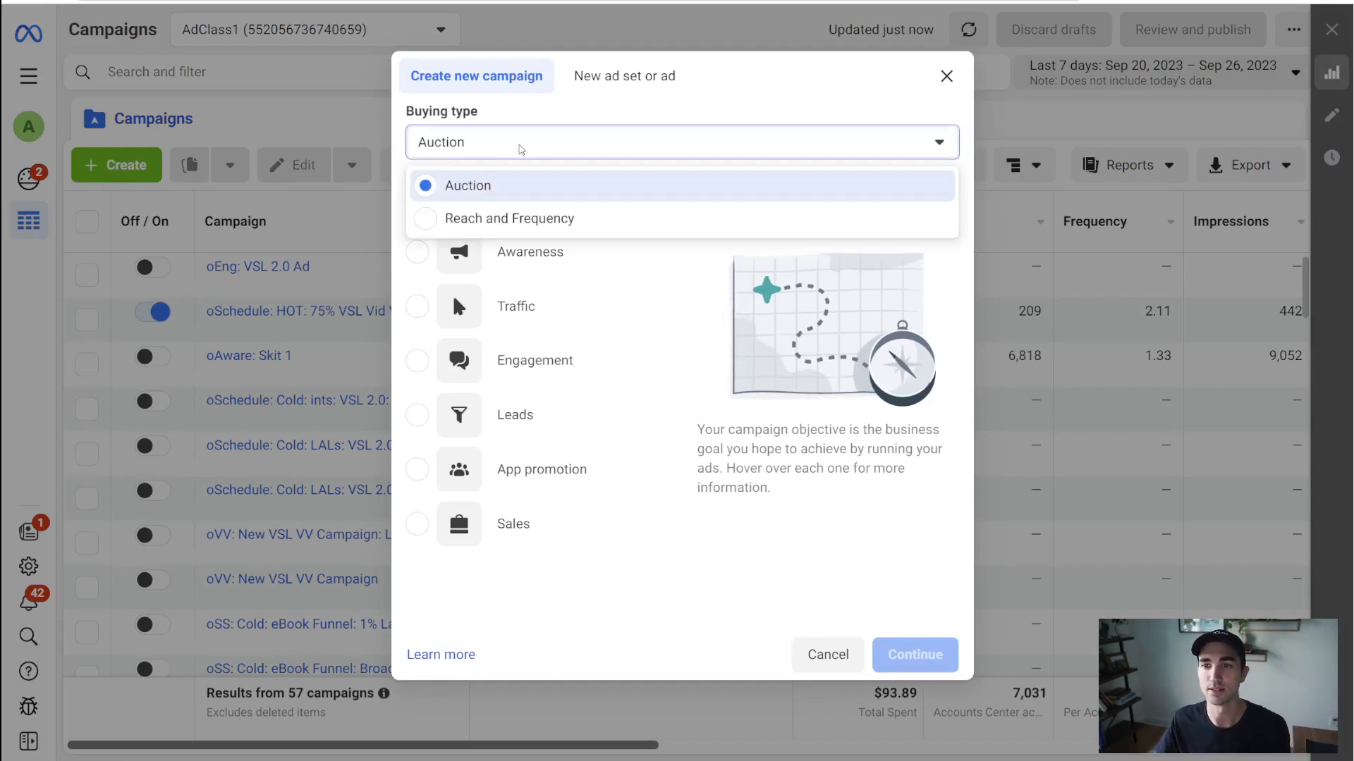
{"action": "left_click", "coordinate": [527, 220]}
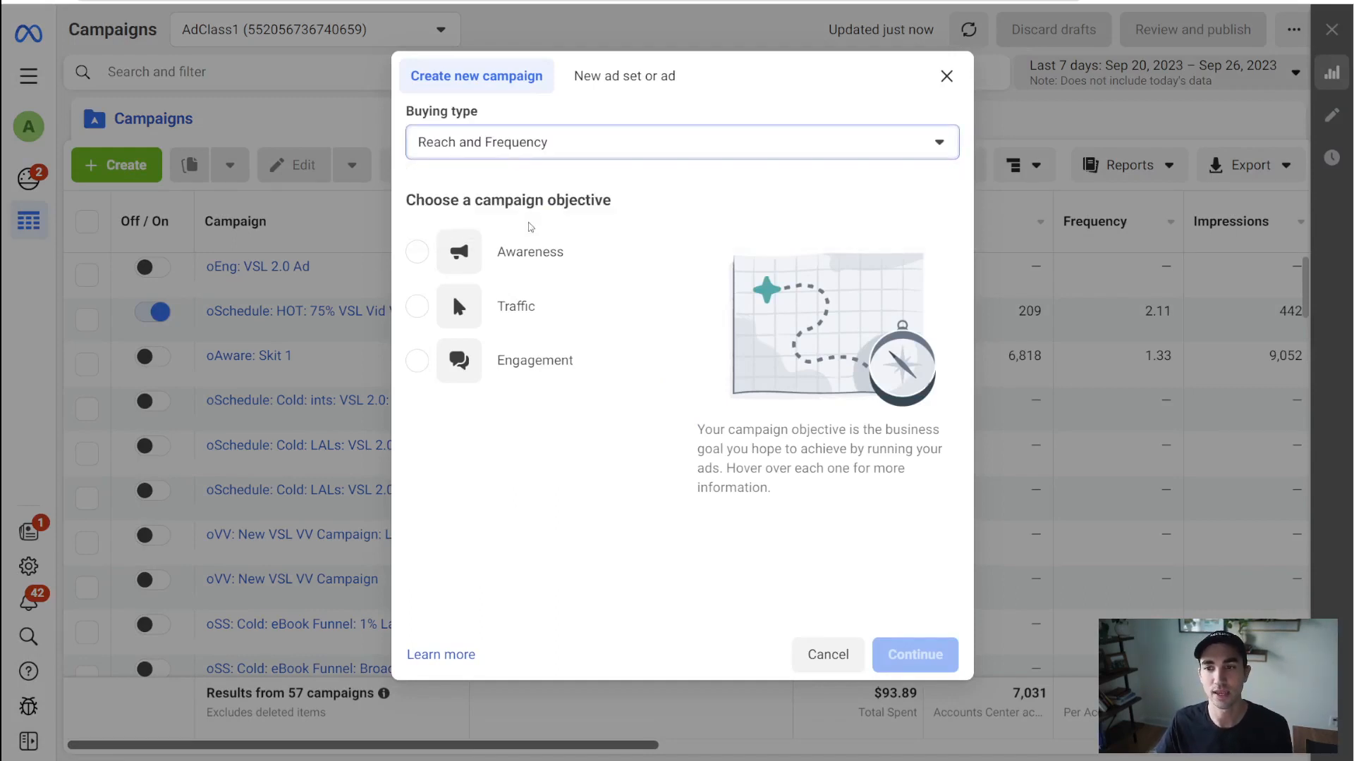
{"action": "left_click", "coordinate": [482, 146]}
{"action": "left_click", "coordinate": [500, 189]}
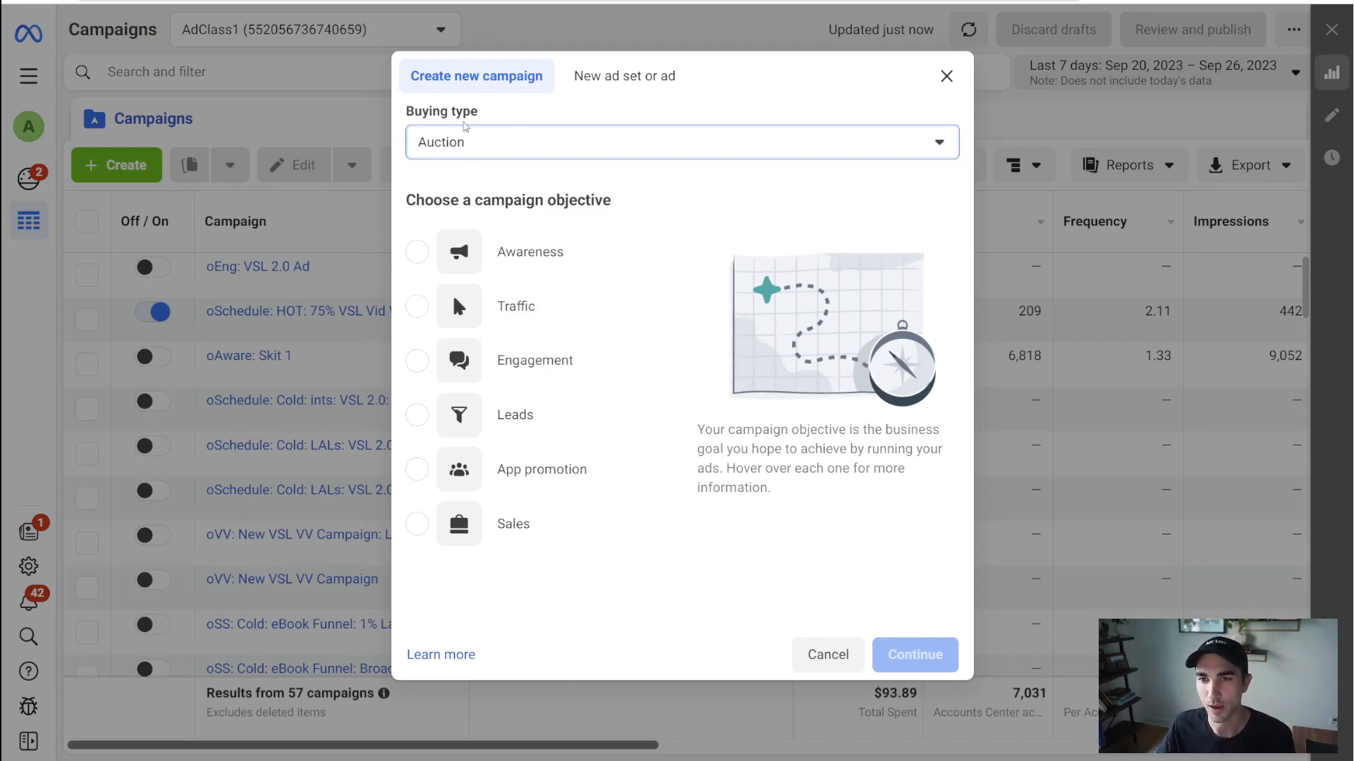
Step: Compare the descriptions of the available campaign objectives and choose Leads as the new campaign's objective
{"action": "left_click_drag", "start_coordinate": [459, 201], "coordinate": [624, 206]}
{"action": "left_click", "coordinate": [694, 212]}
{"action": "mouse_move", "coordinate": [572, 437]}
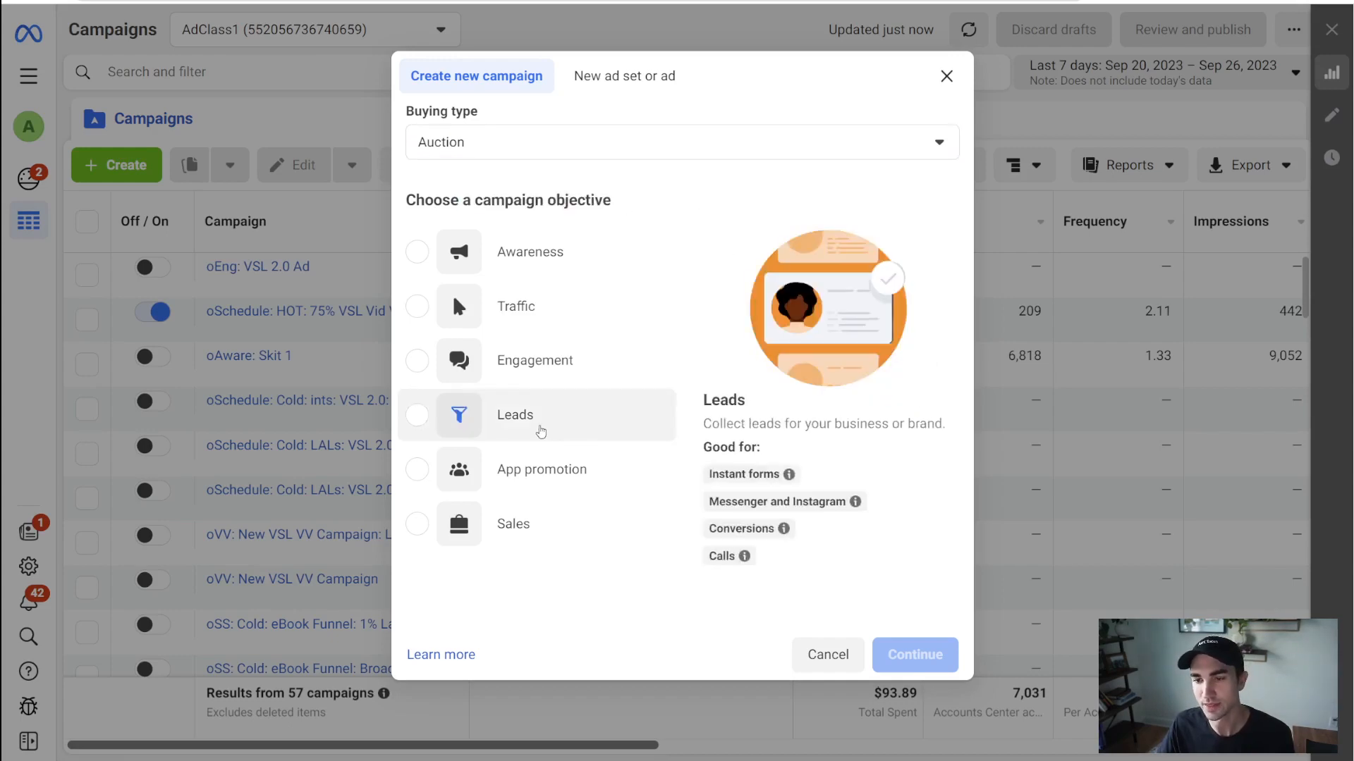
{"action": "mouse_move", "coordinate": [516, 527]}
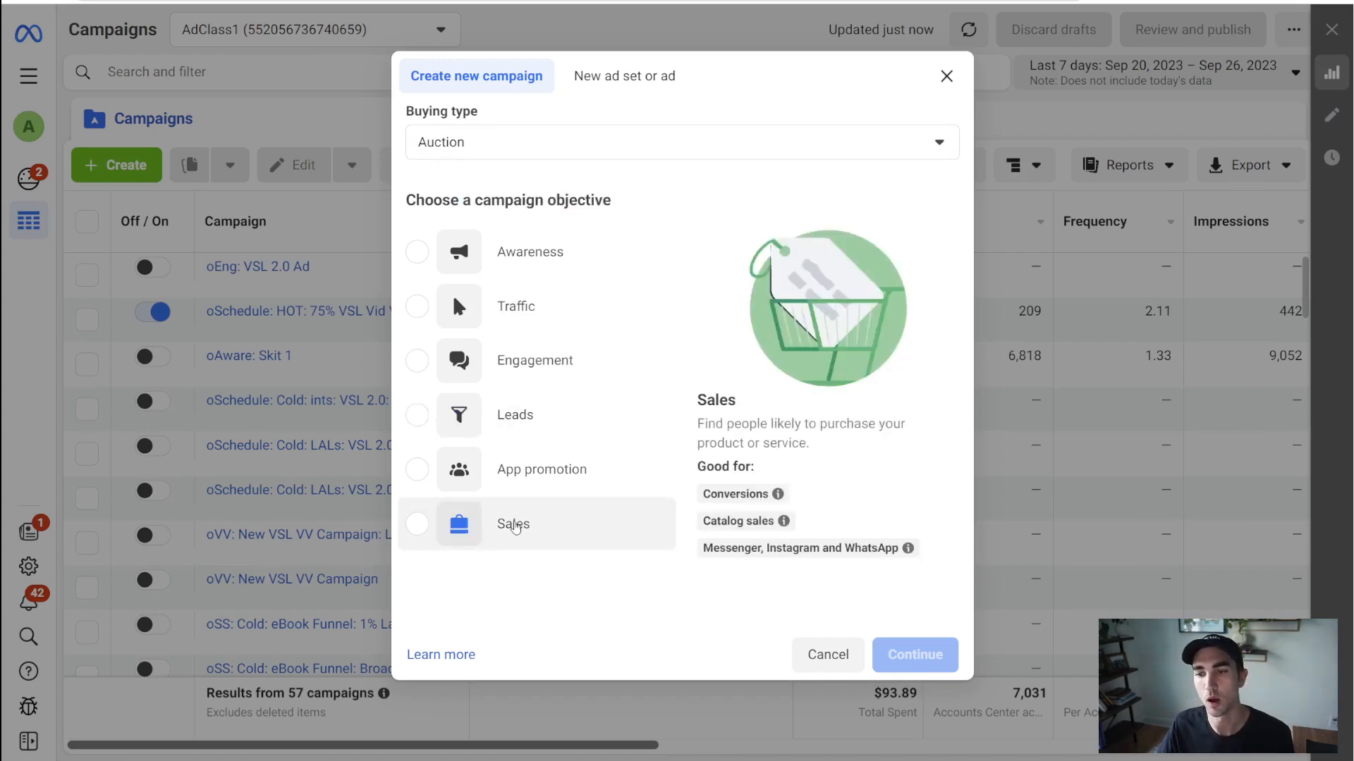
{"action": "mouse_move", "coordinate": [526, 304]}
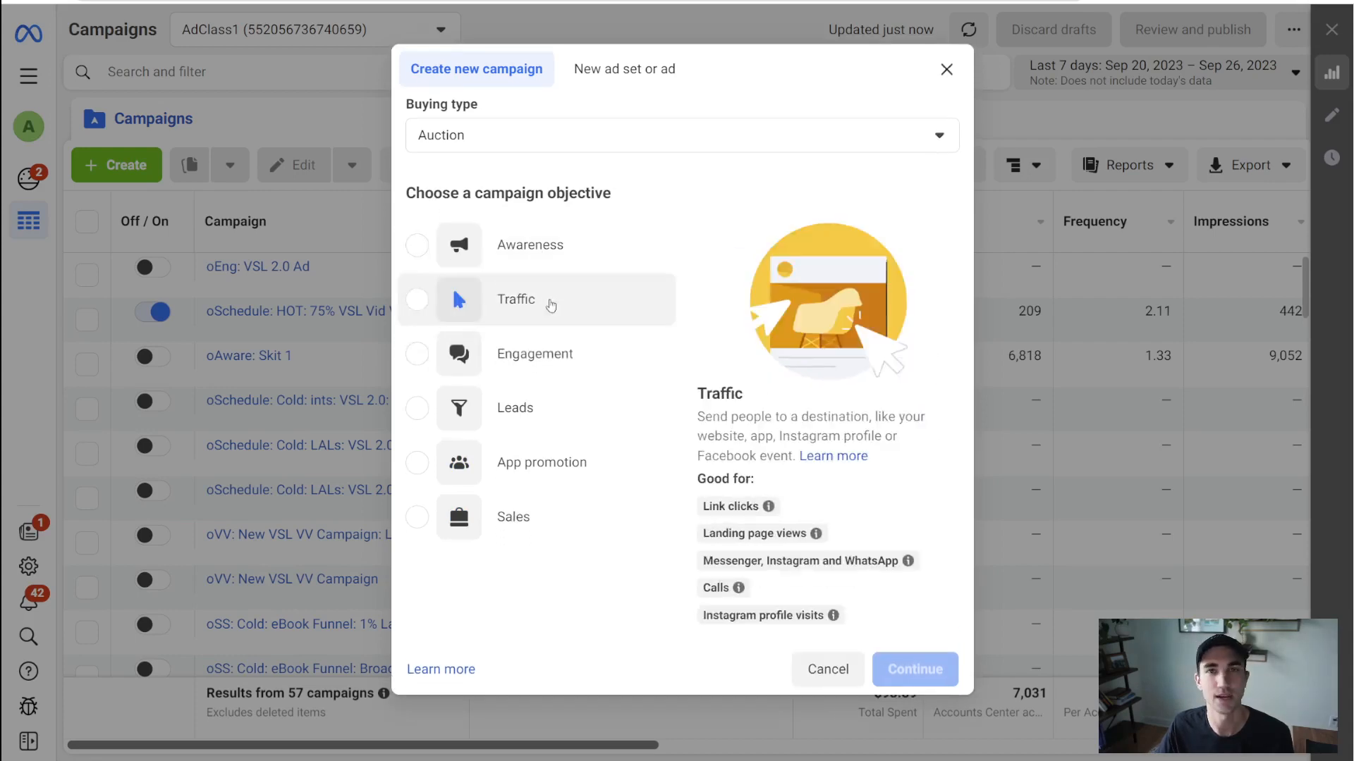
{"action": "mouse_move", "coordinate": [552, 269]}
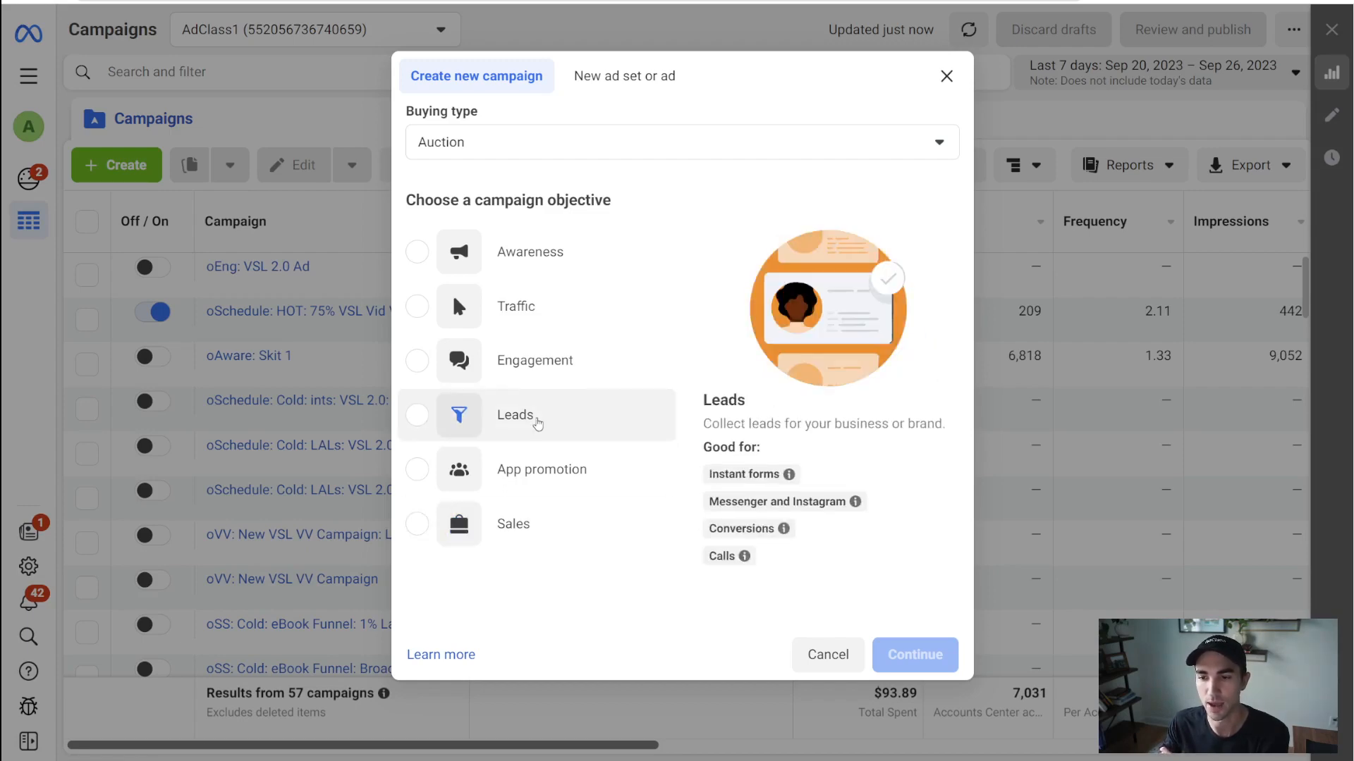
{"action": "left_click", "coordinate": [538, 423]}
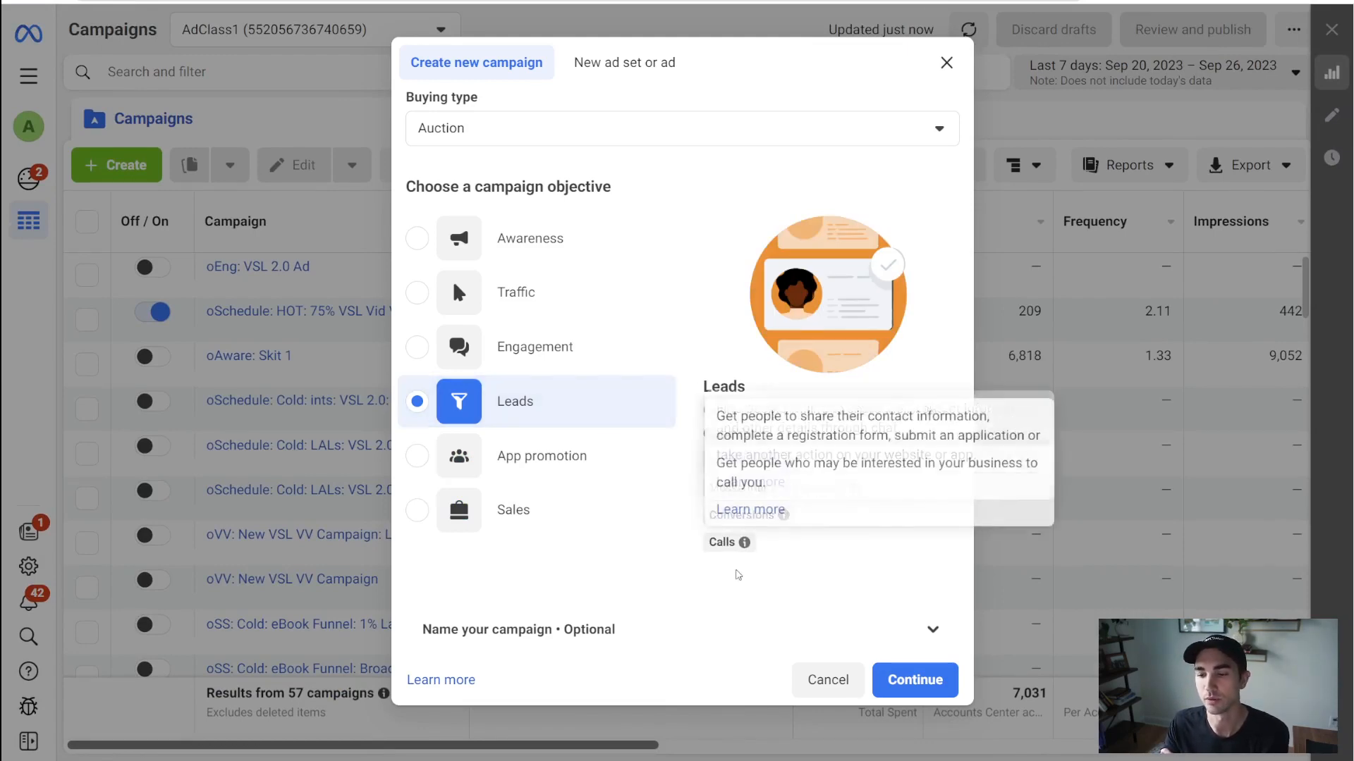
Step: Expand the optional naming section and name the new campaign "oReg: Cold: LALs: MF25-45: Skit"
{"action": "left_click", "coordinate": [929, 634]}
{"action": "scroll", "coordinate": [709, 571], "scroll_direction": "down", "scroll_amount": 4}
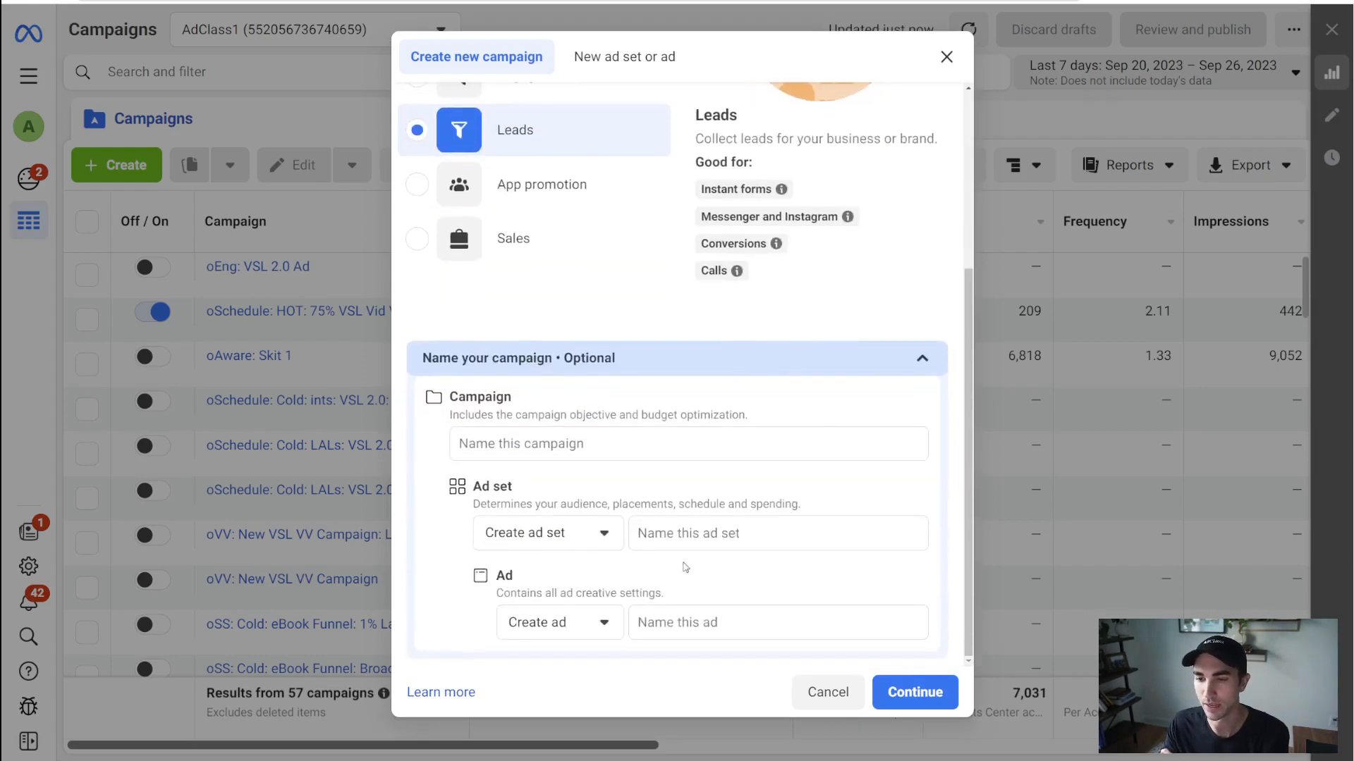
{"action": "left_click", "coordinate": [591, 445]}
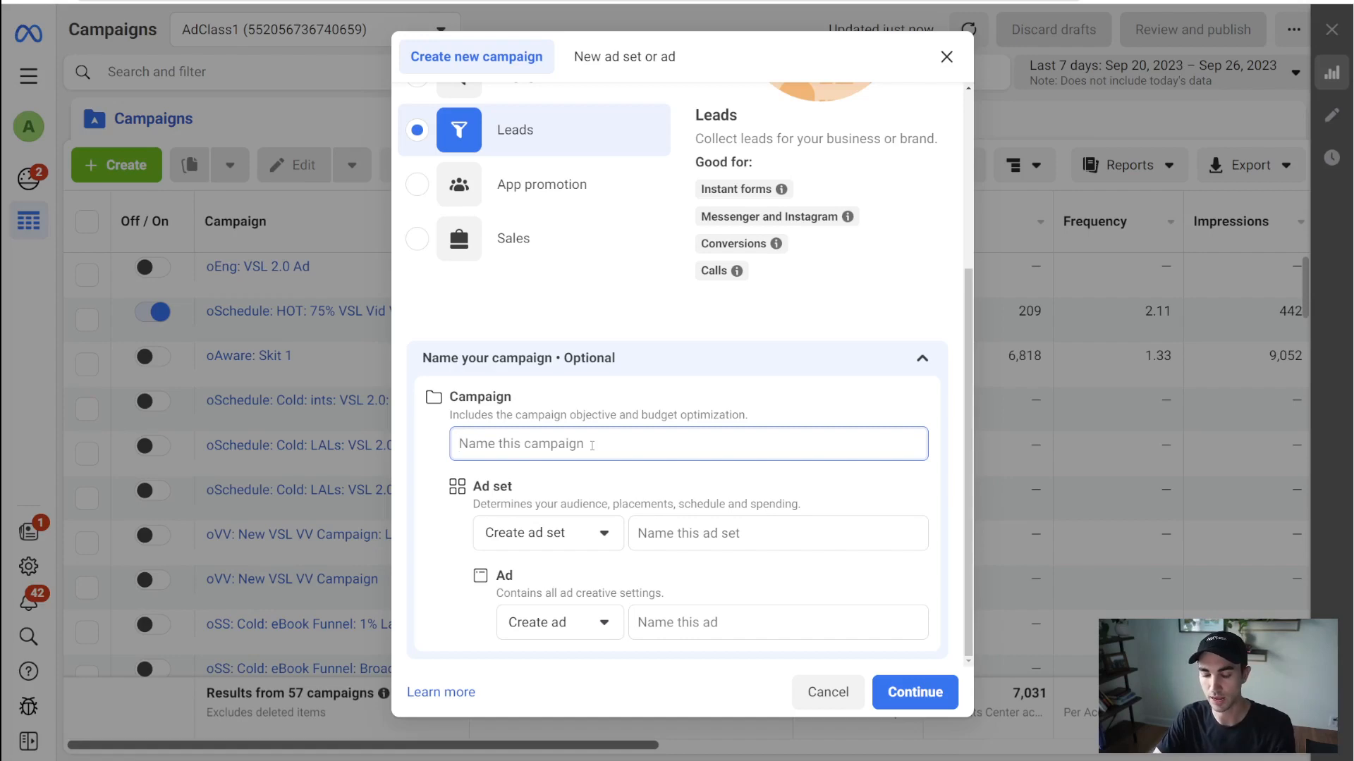
{"action": "type", "text": "o"}
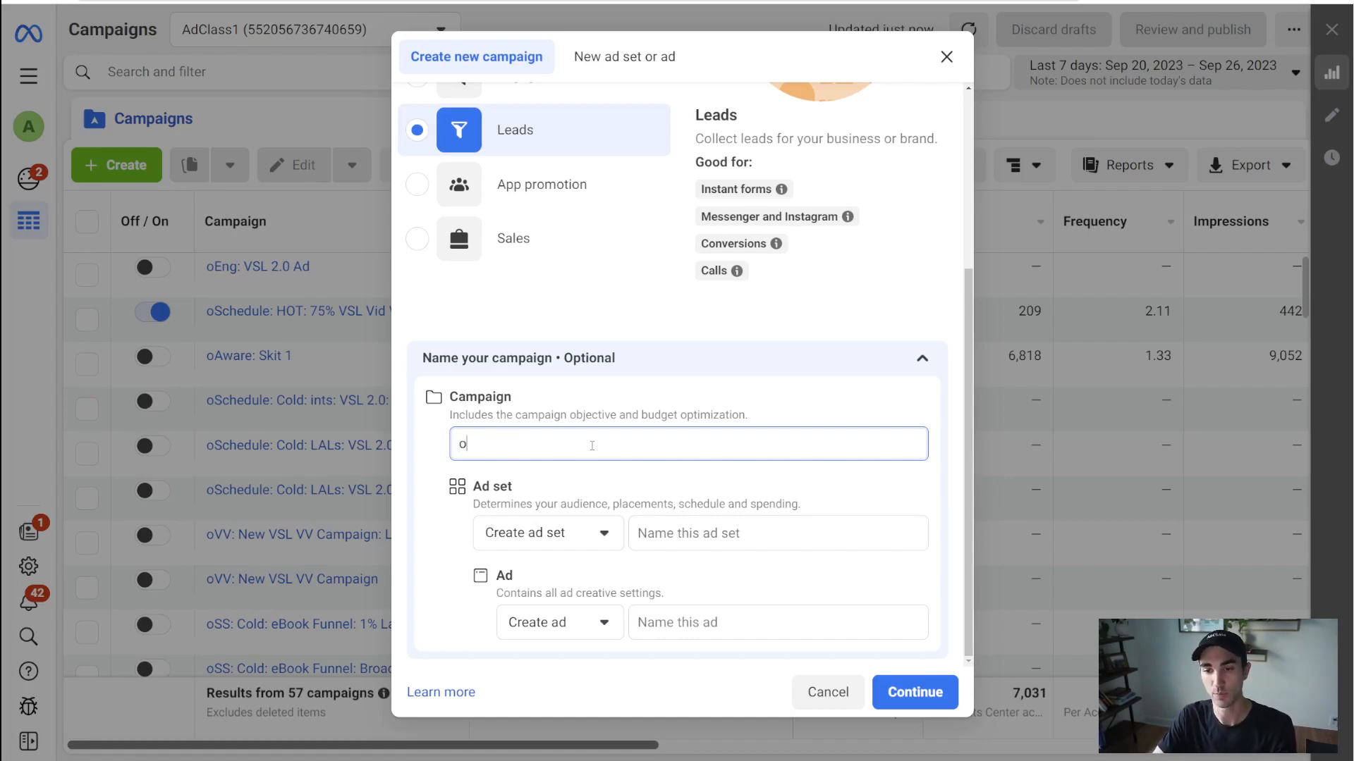
{"action": "type", "text": "Reg"}
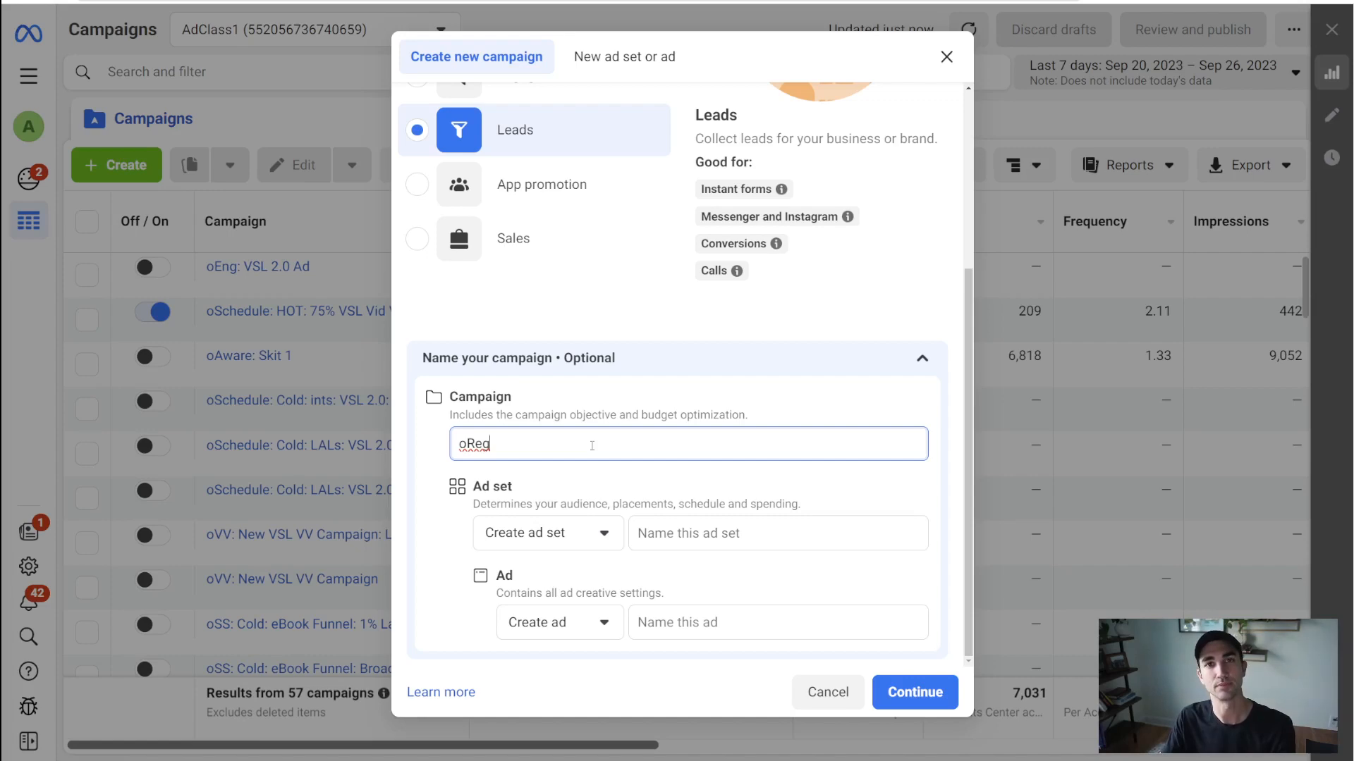
{"action": "type", "text": ": "}
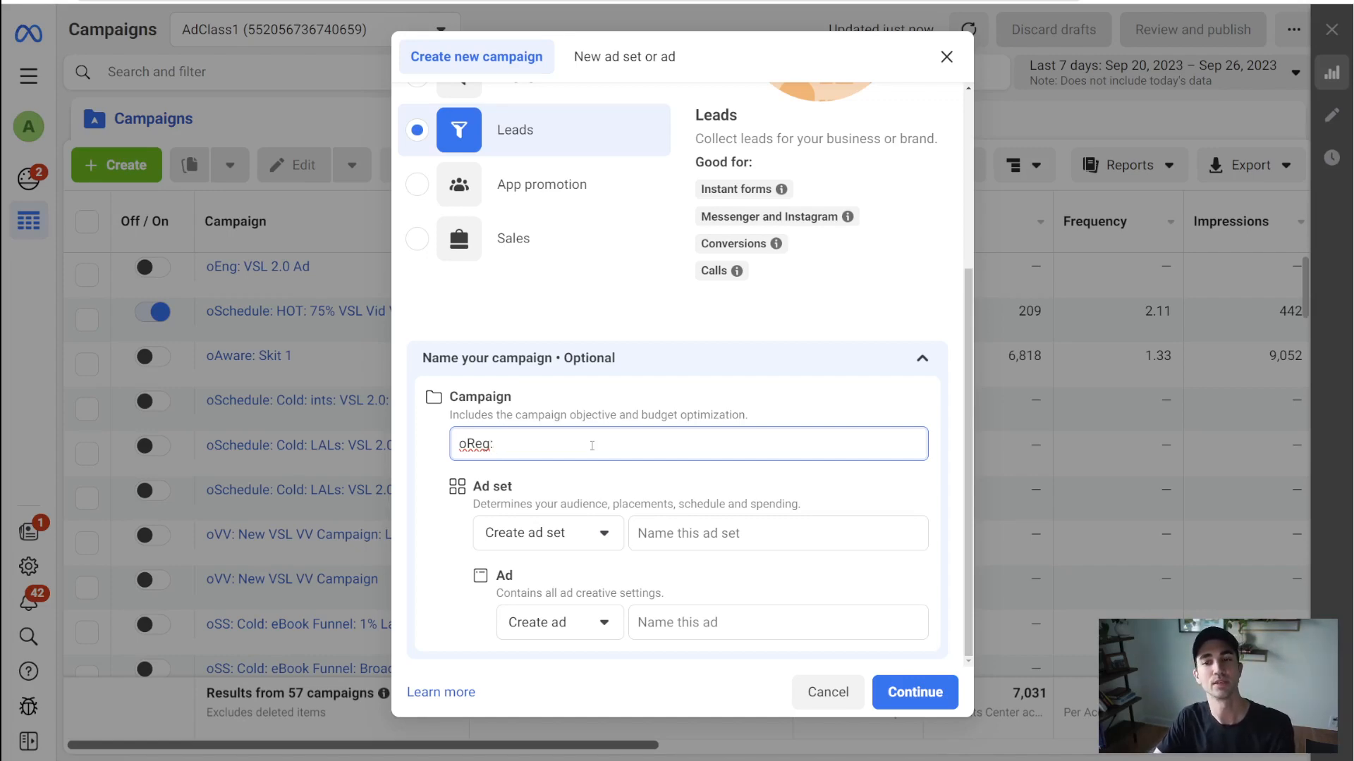
{"action": "type", "text": "Cold:"}
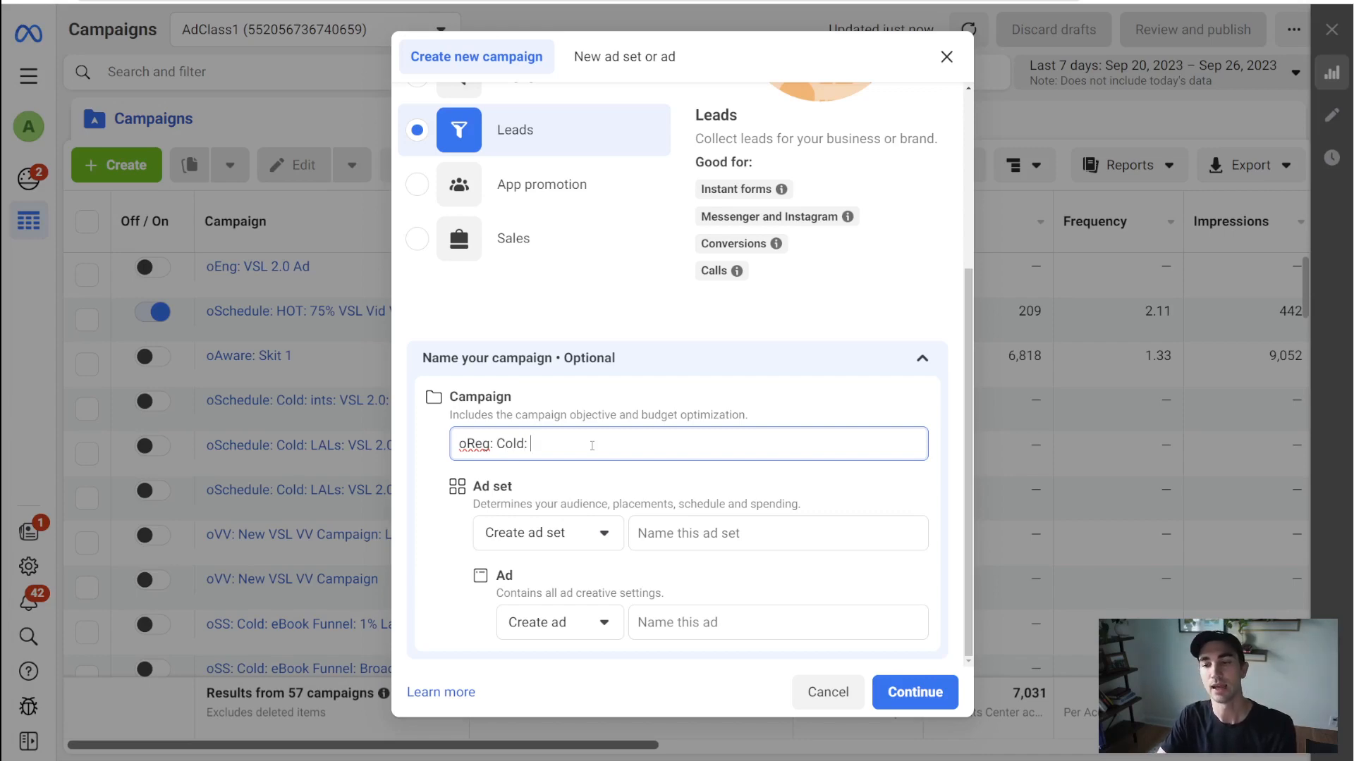
{"action": "type", "text": " LALs"}
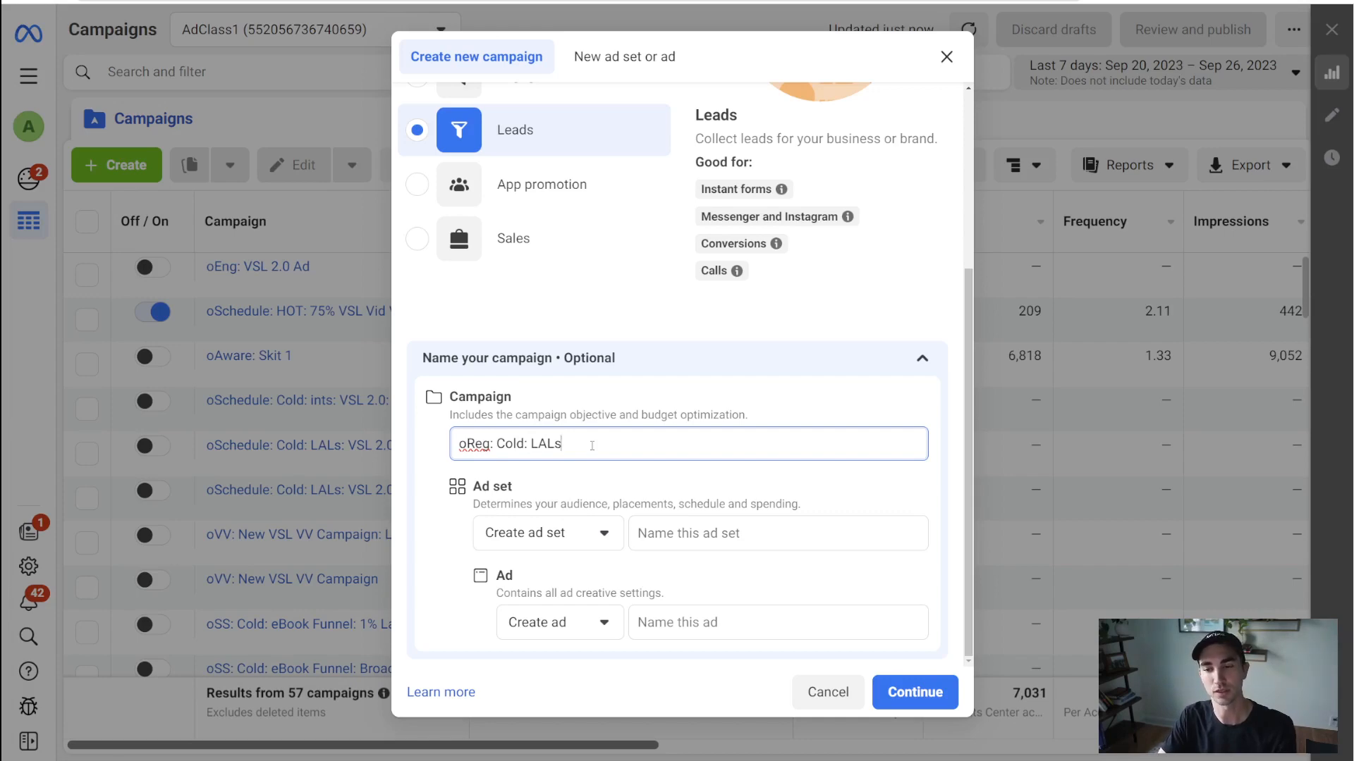
{"action": "type", "text": ":"}
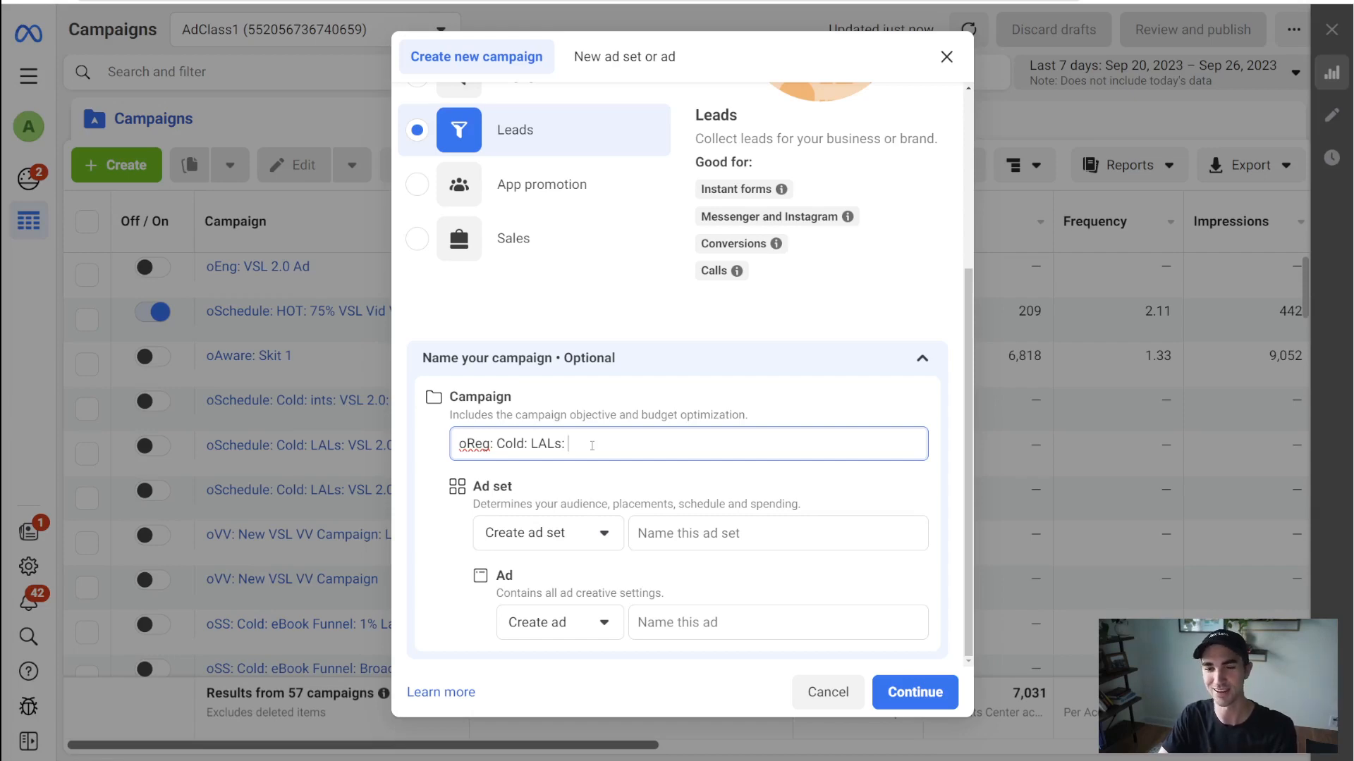
{"action": "type", "text": "MF25-45"}
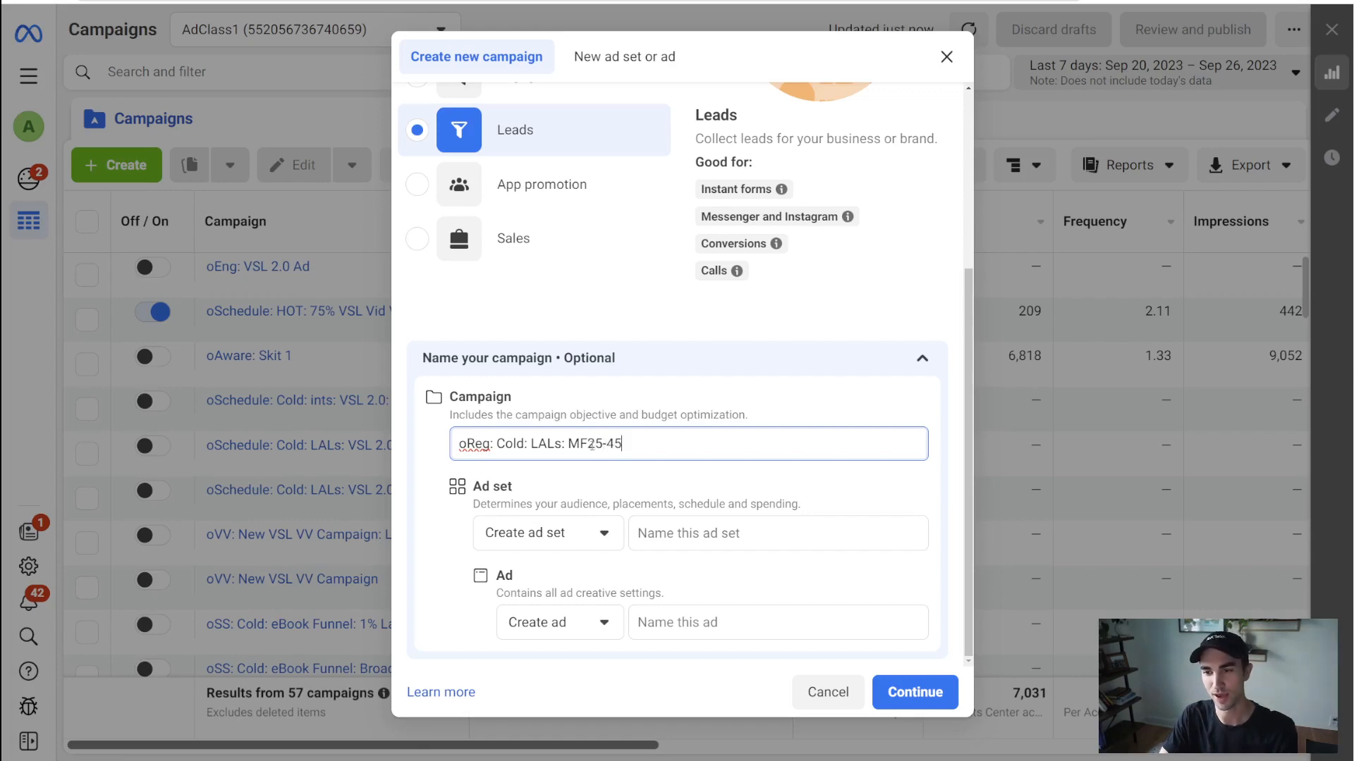
{"action": "type", "text": ":"}
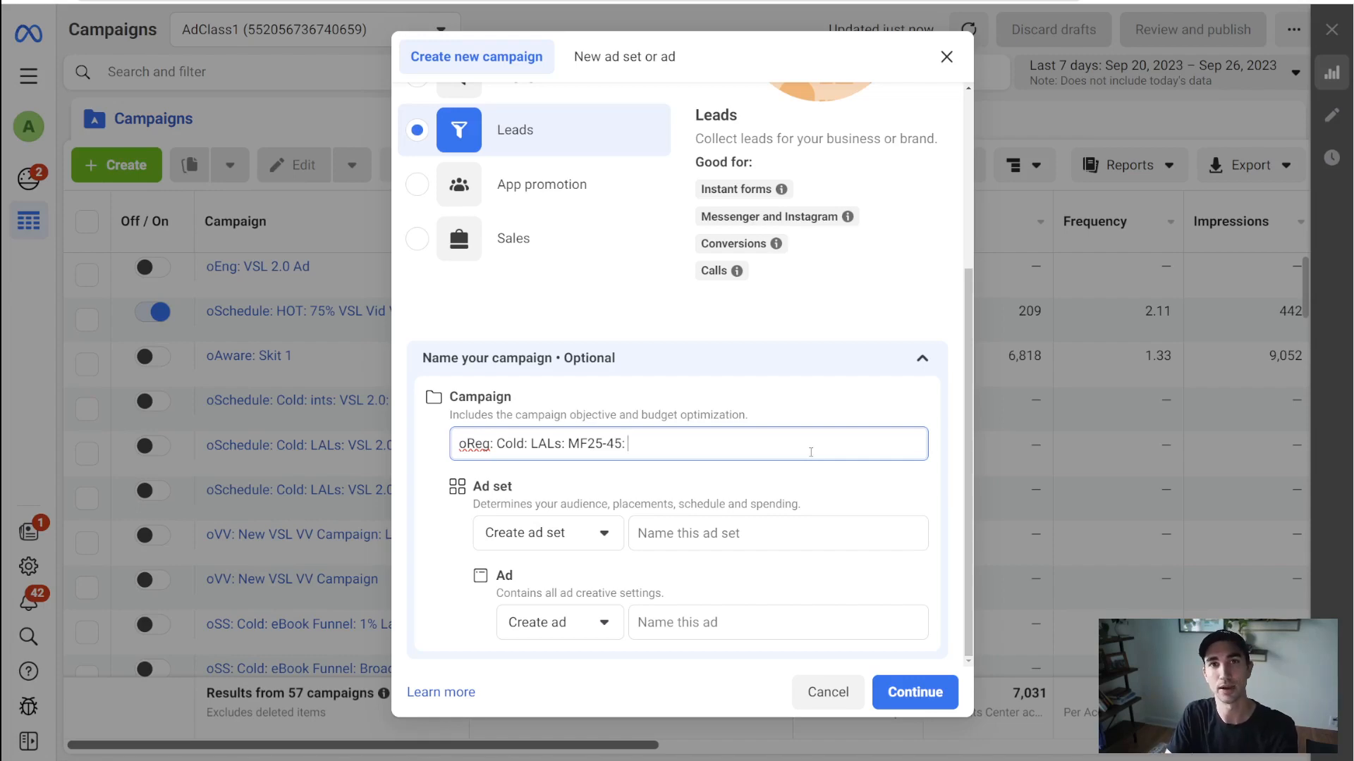
{"action": "type", "text": "Skit"}
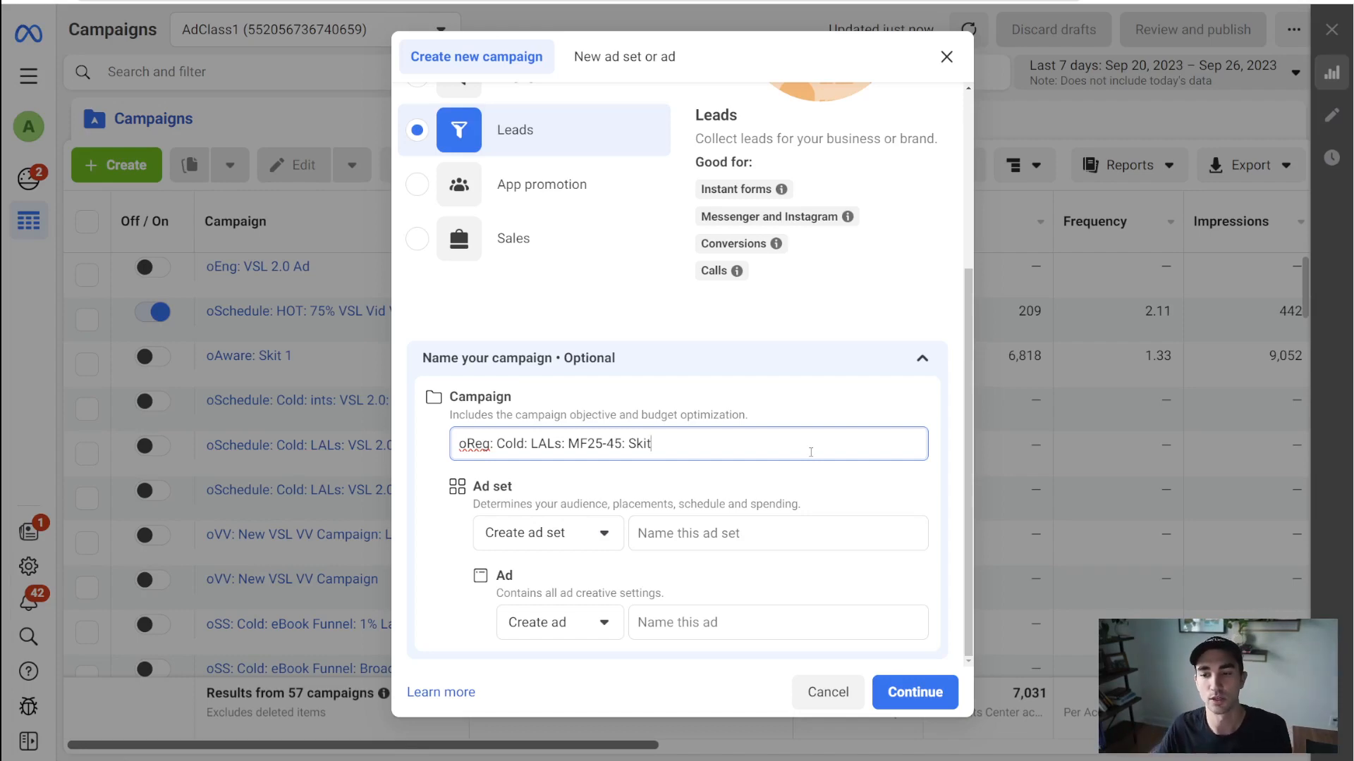
Step: Name the new ad set "oReg: Cold: 1% Schedules: MF25-45"
{"action": "left_click", "coordinate": [775, 533]}
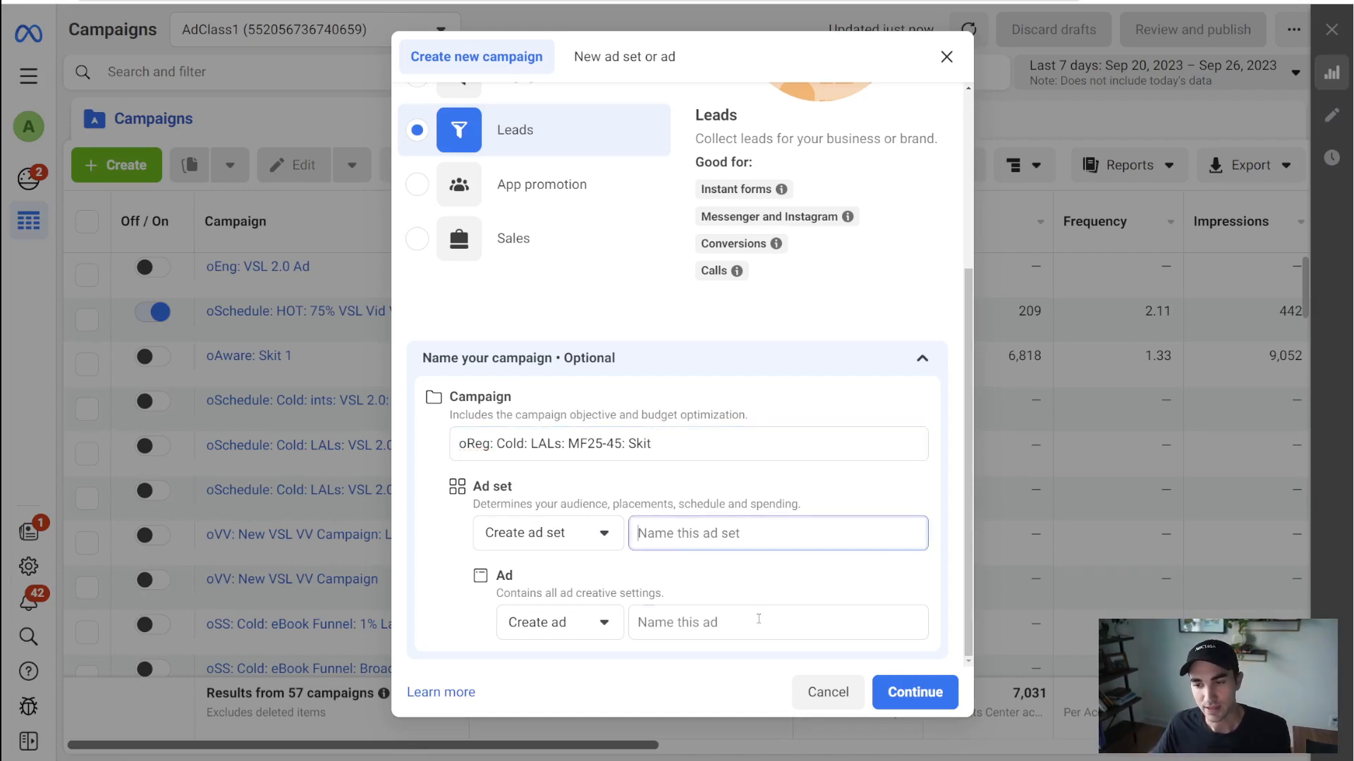
{"action": "type", "text": "oReg:"}
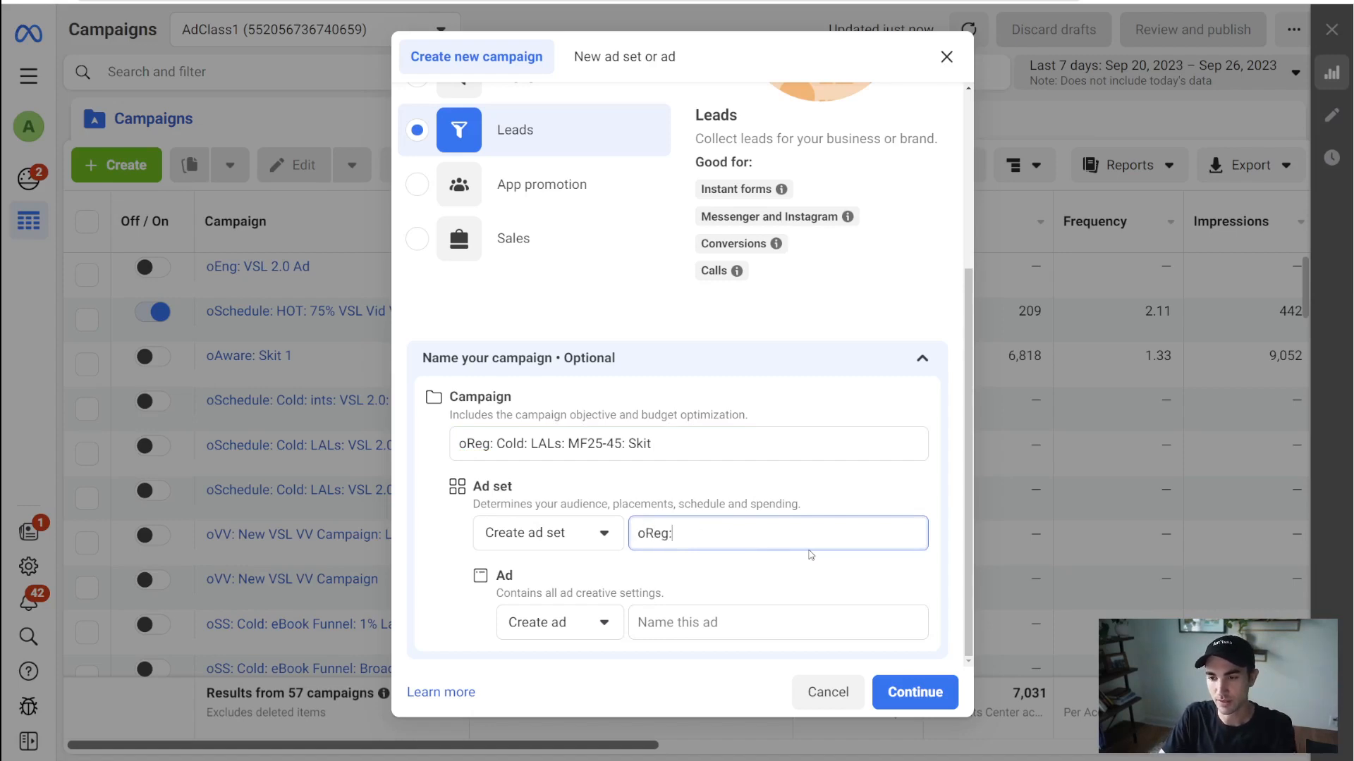
{"action": "type", "text": " Cold: "}
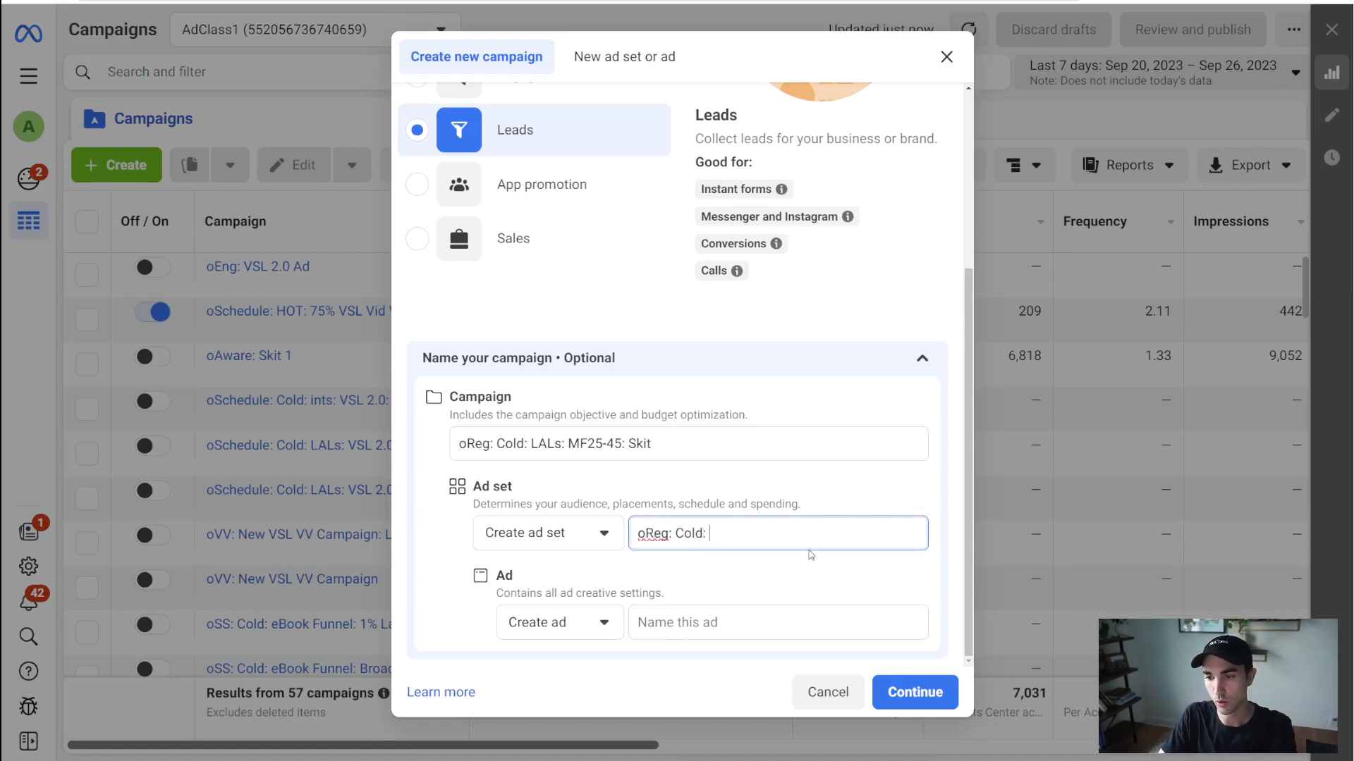
{"action": "type", "text": "LAL"}
{"action": "key", "text": "BackSpace"}
{"action": "key", "text": "BackSpace"}
{"action": "key", "text": "BackSpace"}
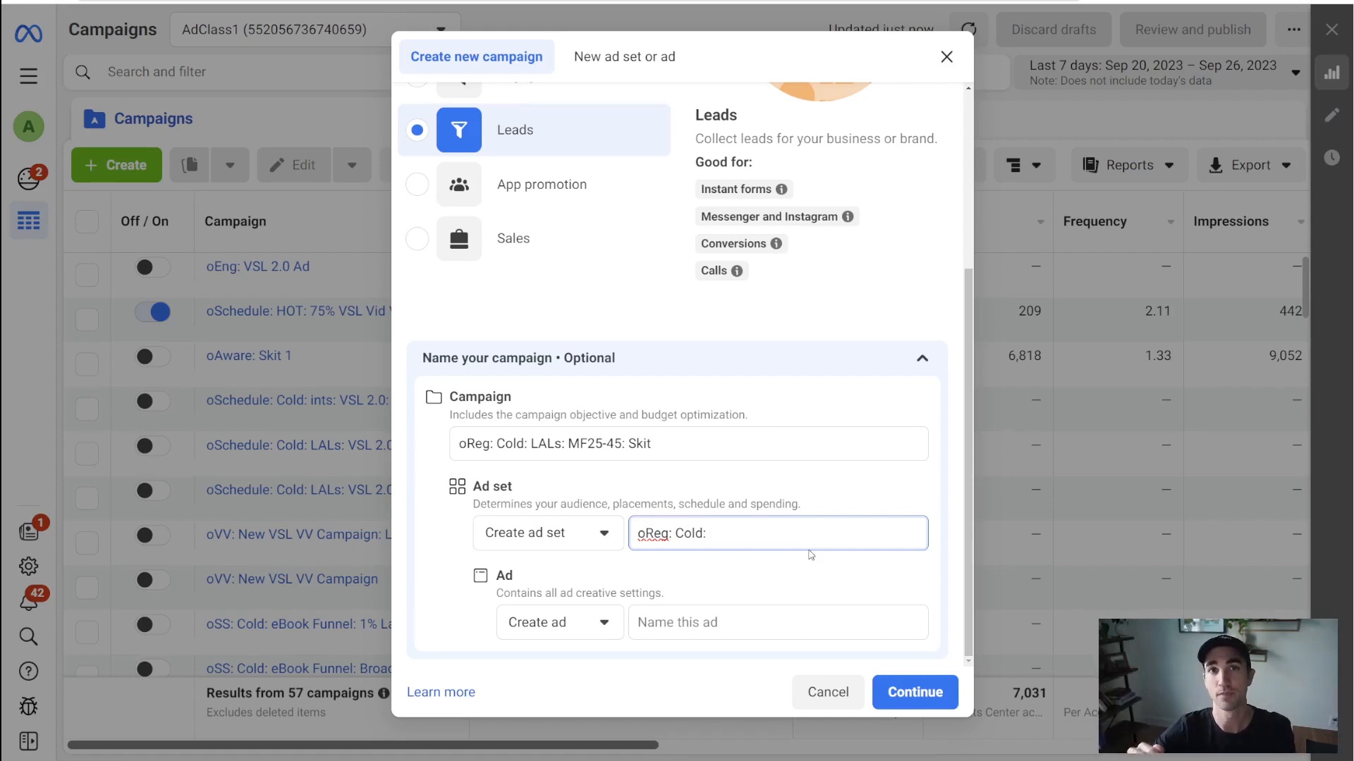
{"action": "type", "text": "1% Purchases"}
{"action": "key", "text": "BackSpace"}
{"action": "key", "text": "BackSpace"}
{"action": "key", "text": "BackSpace"}
{"action": "key", "text": "BackSpace"}
{"action": "key", "text": "BackSpace"}
{"action": "key", "text": "BackSpace"}
{"action": "key", "text": "BackSpace"}
{"action": "key", "text": "BackSpace"}
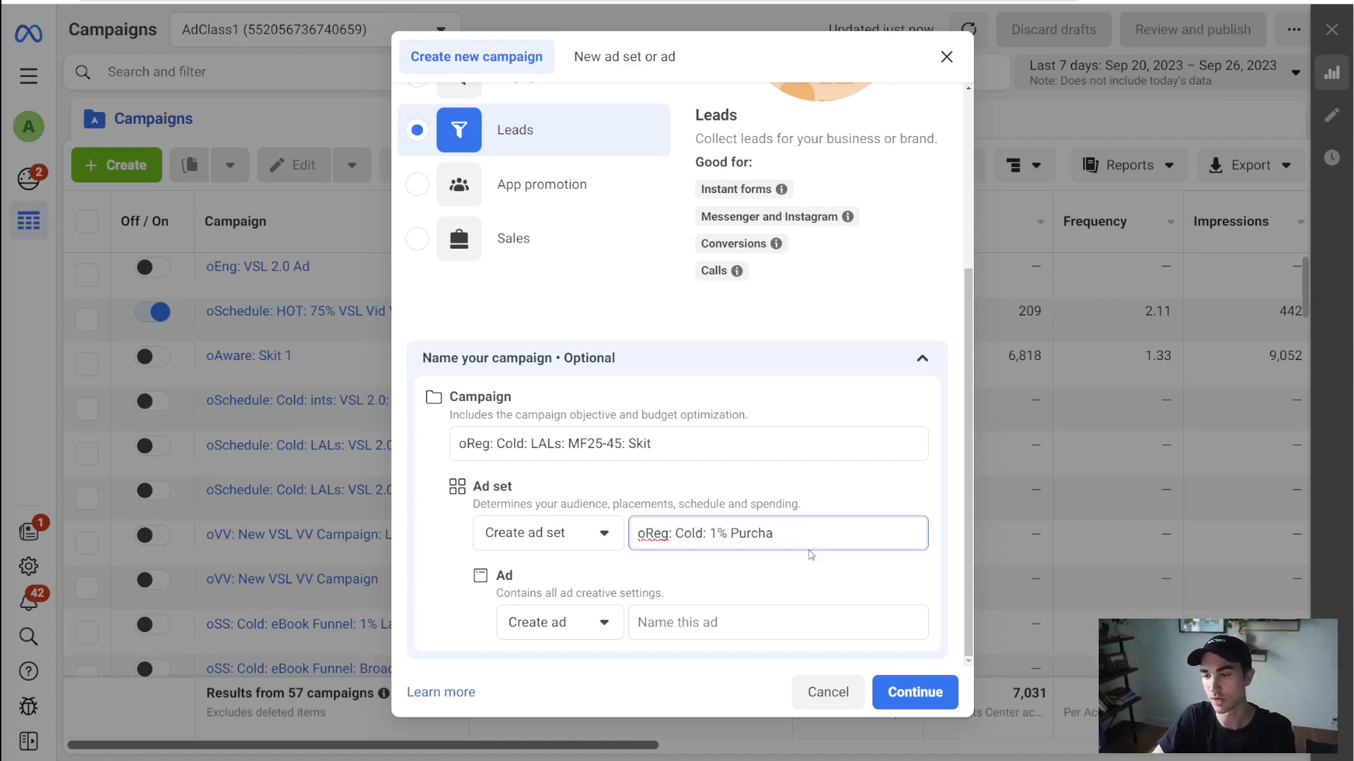
{"action": "key", "text": "BackSpace"}
{"action": "type", "text": "Sched"}
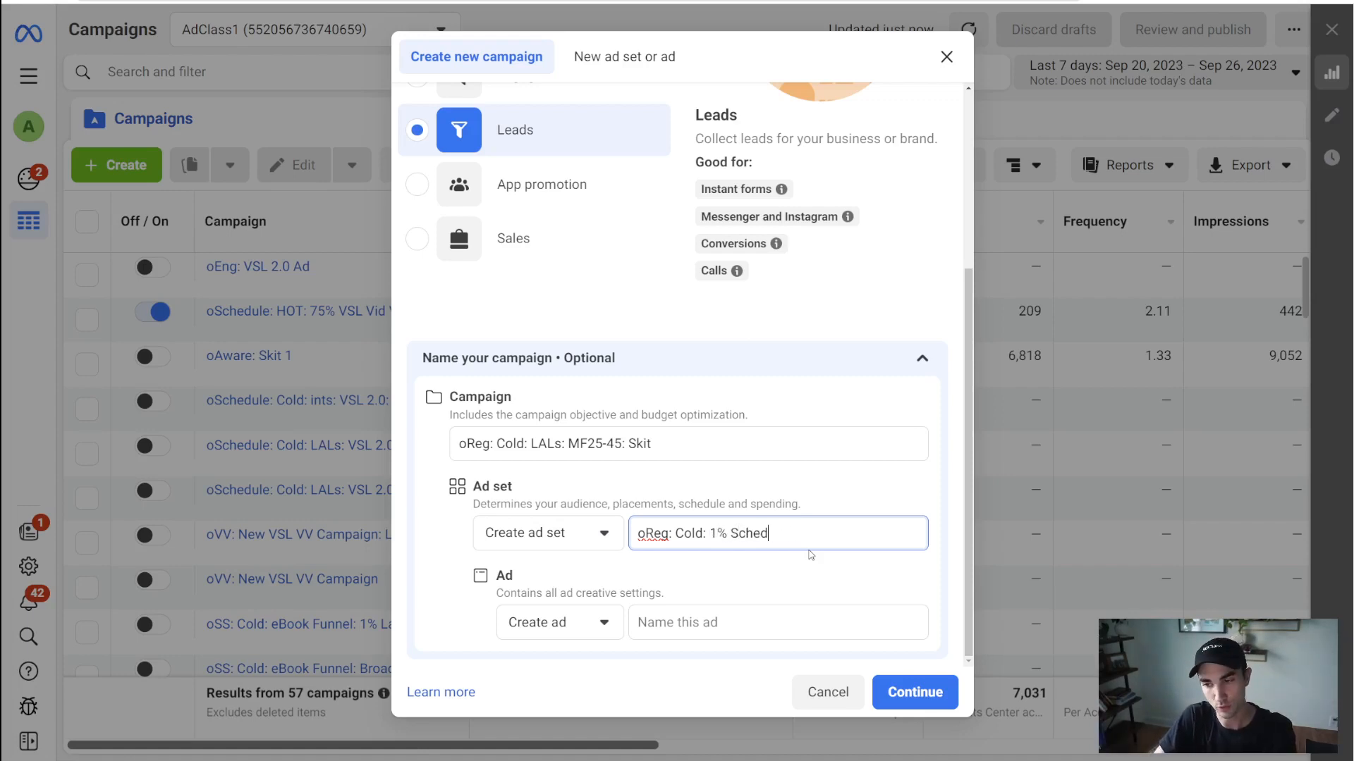
{"action": "type", "text": "ules: MF25-45"}
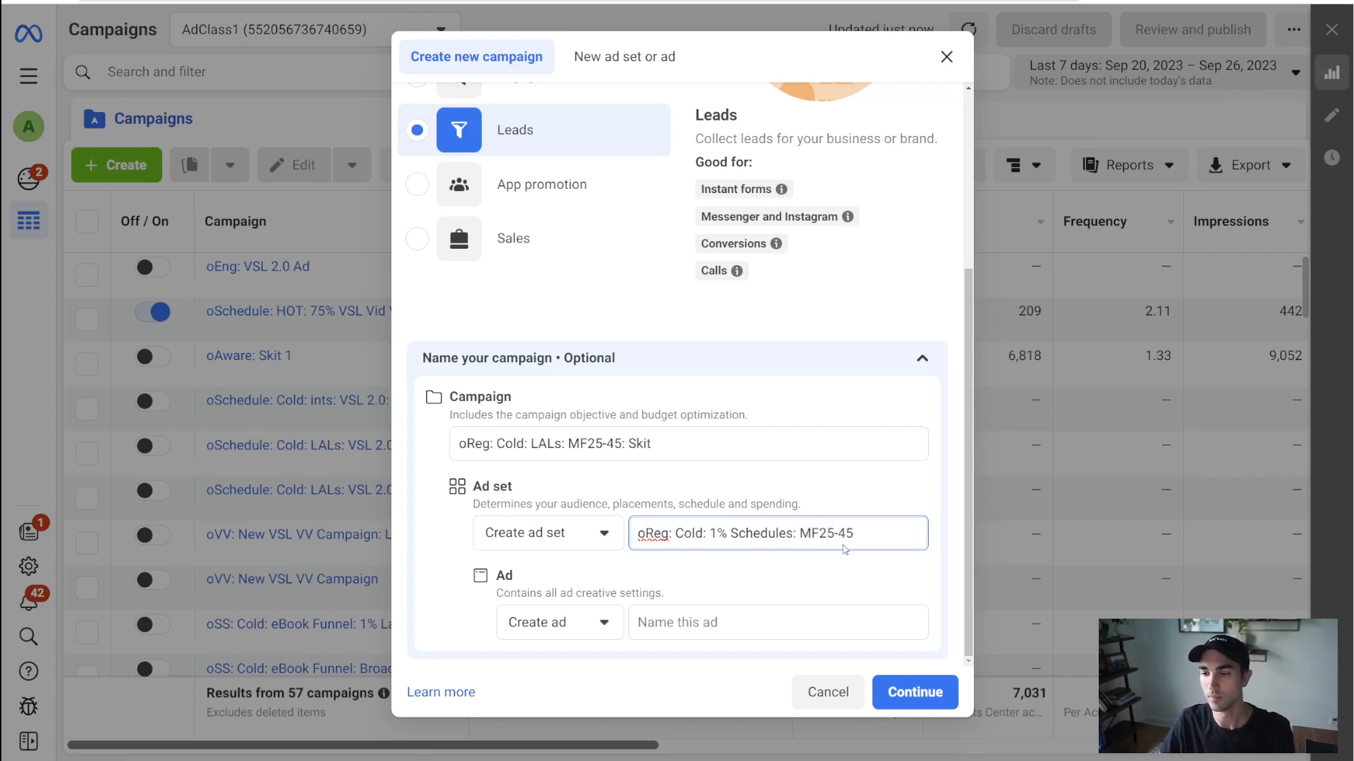
Step: Move "MF25-45" ahead of "1% Schedules" so the ad set name reads "oReg: Cold: MF25-45: 1% Schedules"
{"action": "left_click_drag", "start_coordinate": [854, 535], "coordinate": [800, 540]}
{"action": "key", "text": "ctrl+c"}
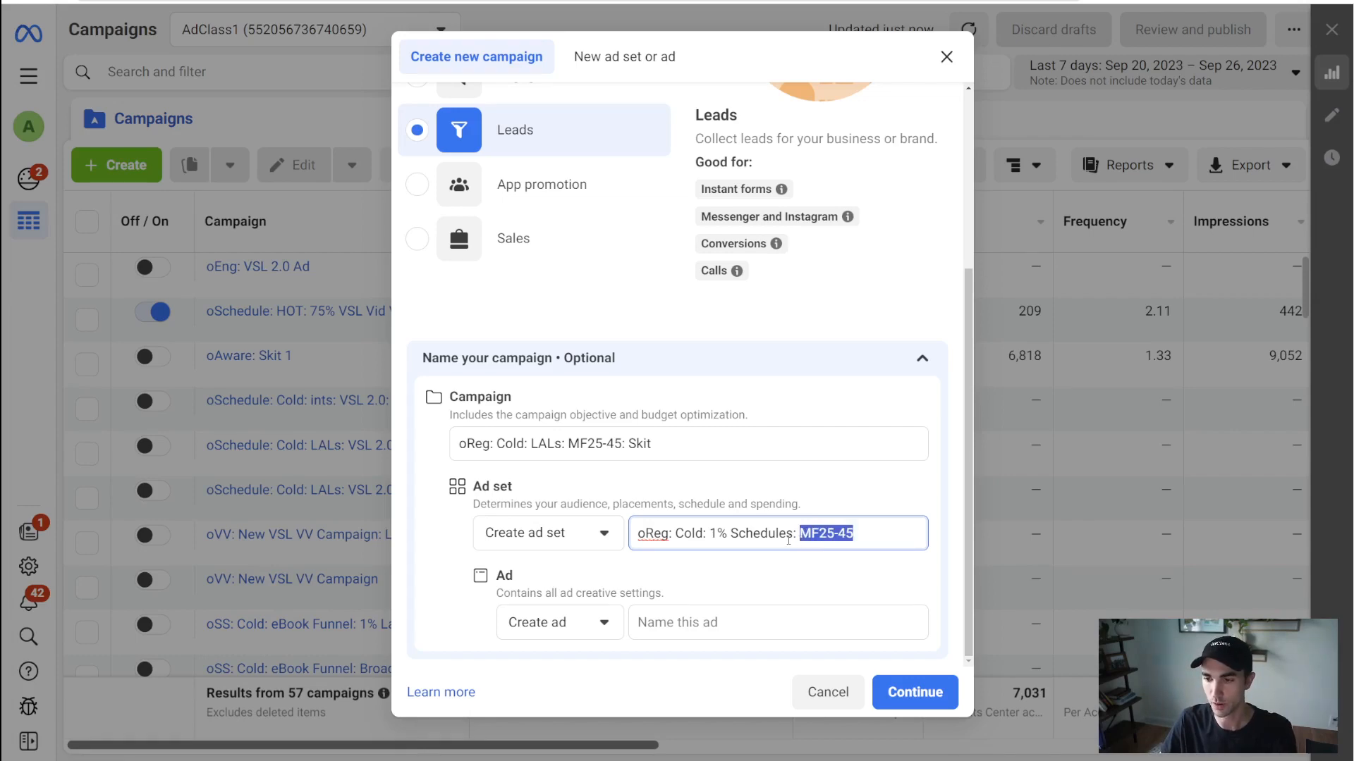
{"action": "key", "text": "BackSpace"}
{"action": "left_click", "coordinate": [711, 534]}
{"action": "key", "text": "ctrl+v"}
{"action": "type", "text": ":"}
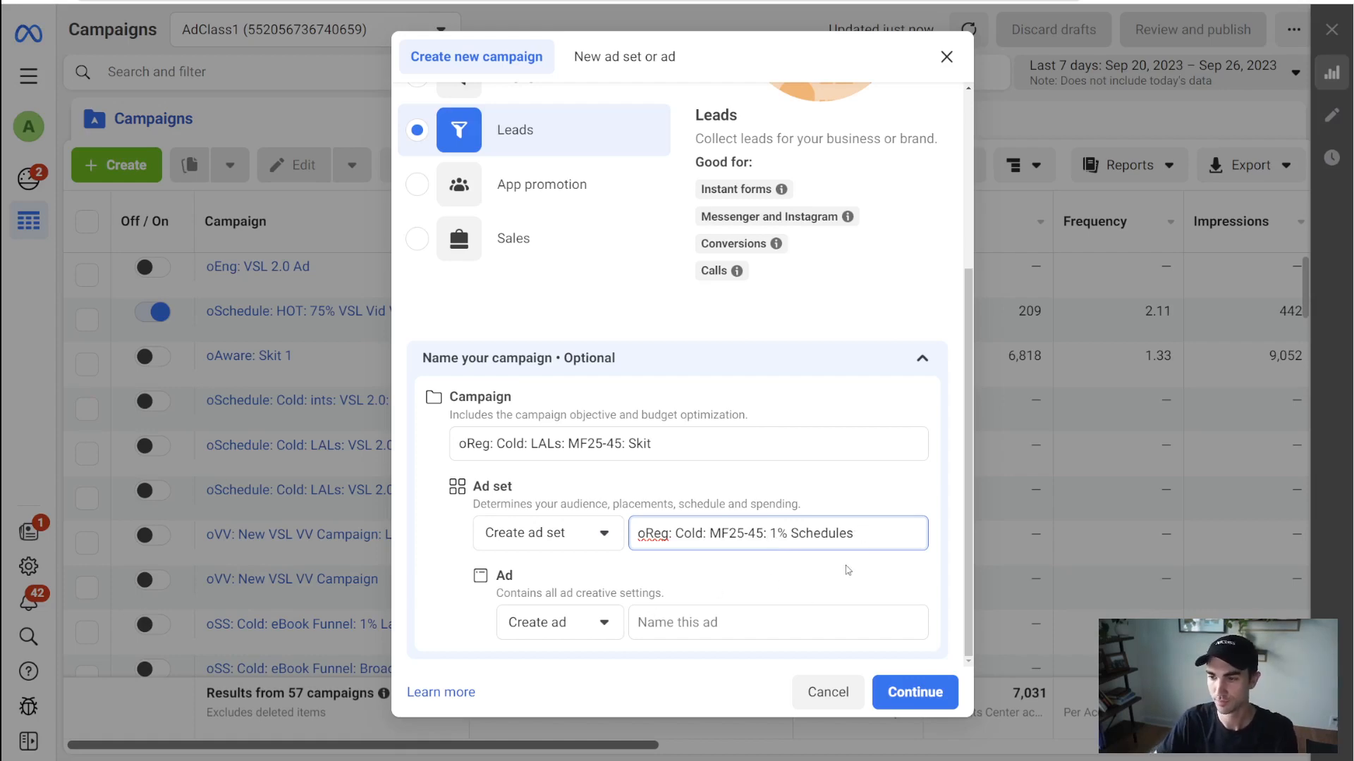
Step: Name the new ad "Skit"
{"action": "left_click", "coordinate": [713, 616]}
{"action": "type", "text": "Skit"}
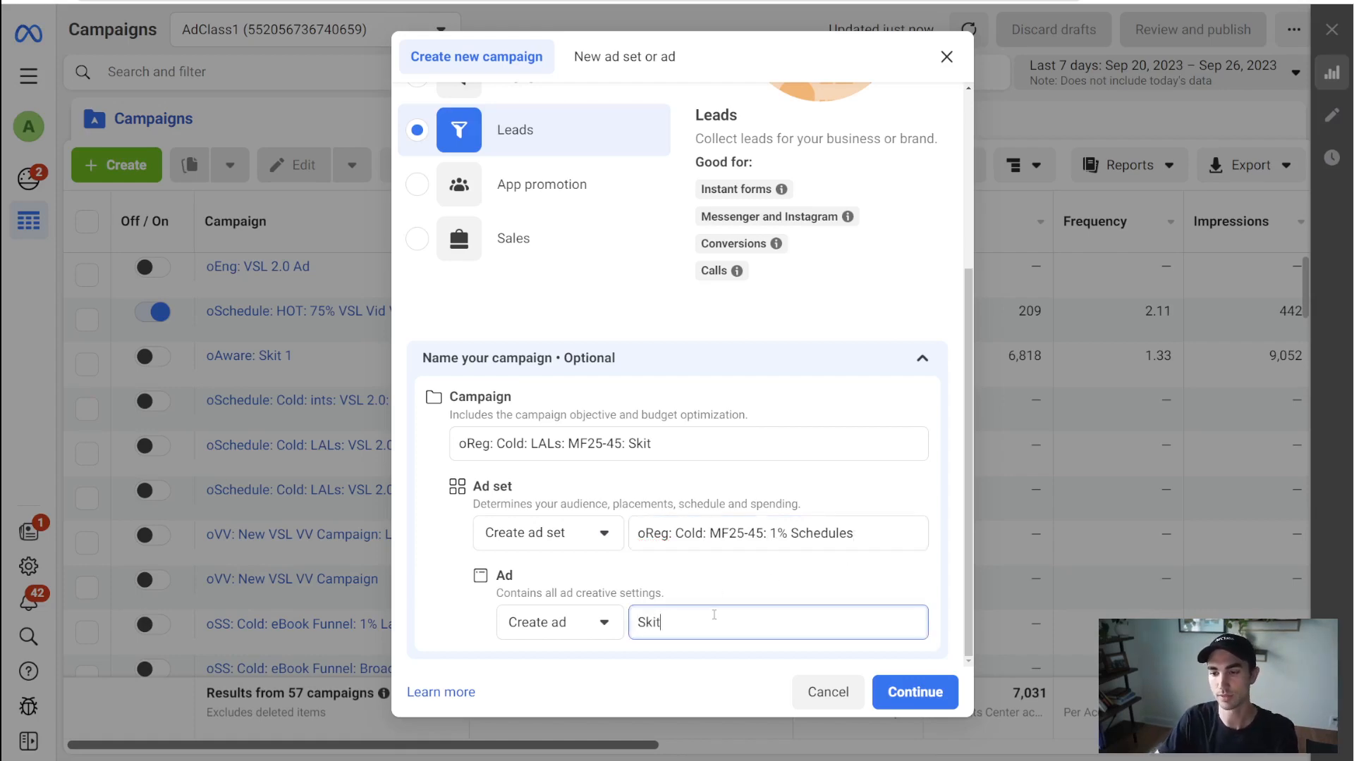
{"action": "left_click", "coordinate": [952, 626]}
{"action": "scroll", "coordinate": [694, 589], "scroll_direction": "down", "scroll_amount": 1}
{"action": "scroll", "coordinate": [652, 505], "scroll_direction": "up", "scroll_amount": 1}
{"action": "scroll", "coordinate": [649, 501], "scroll_direction": "down", "scroll_amount": 1}
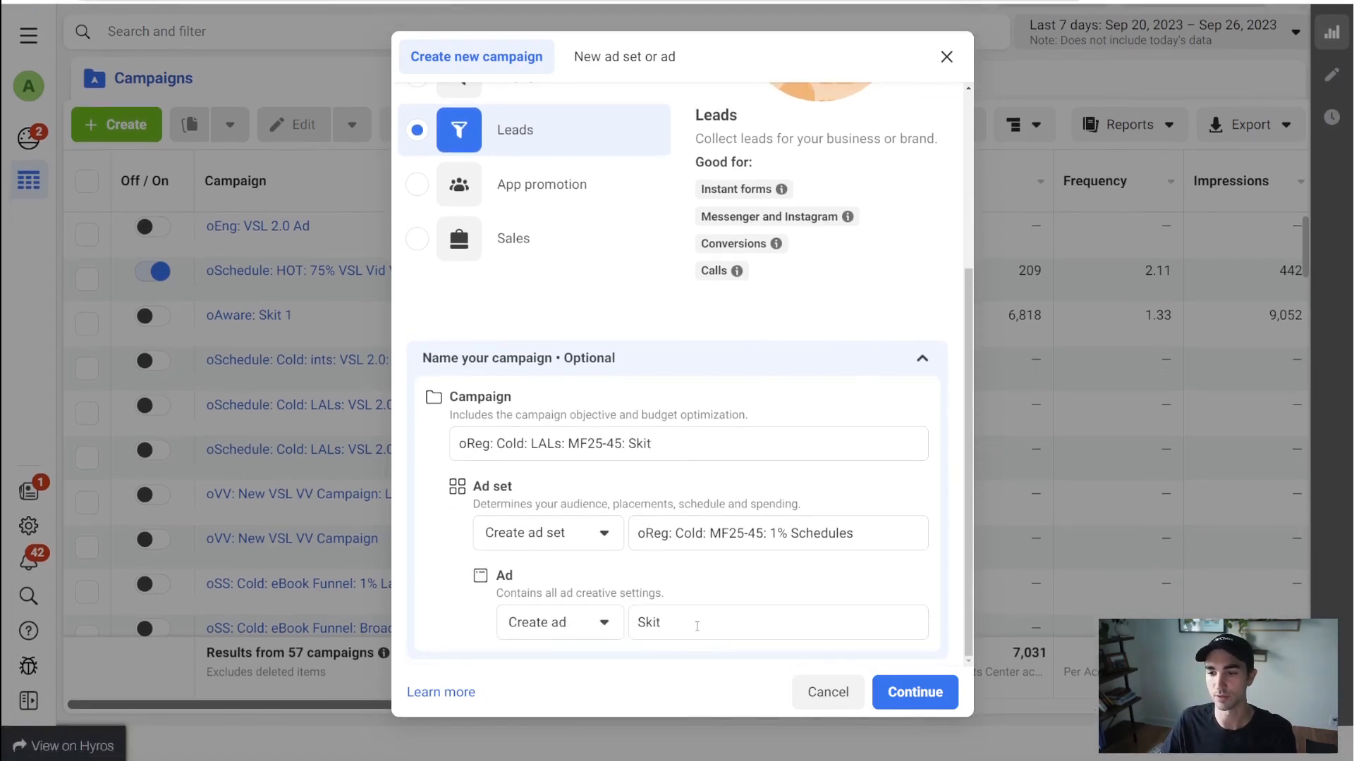
Step: Continue to the campaign setup choice and create the campaign as a manual leads campaign
{"action": "left_click", "coordinate": [926, 688]}
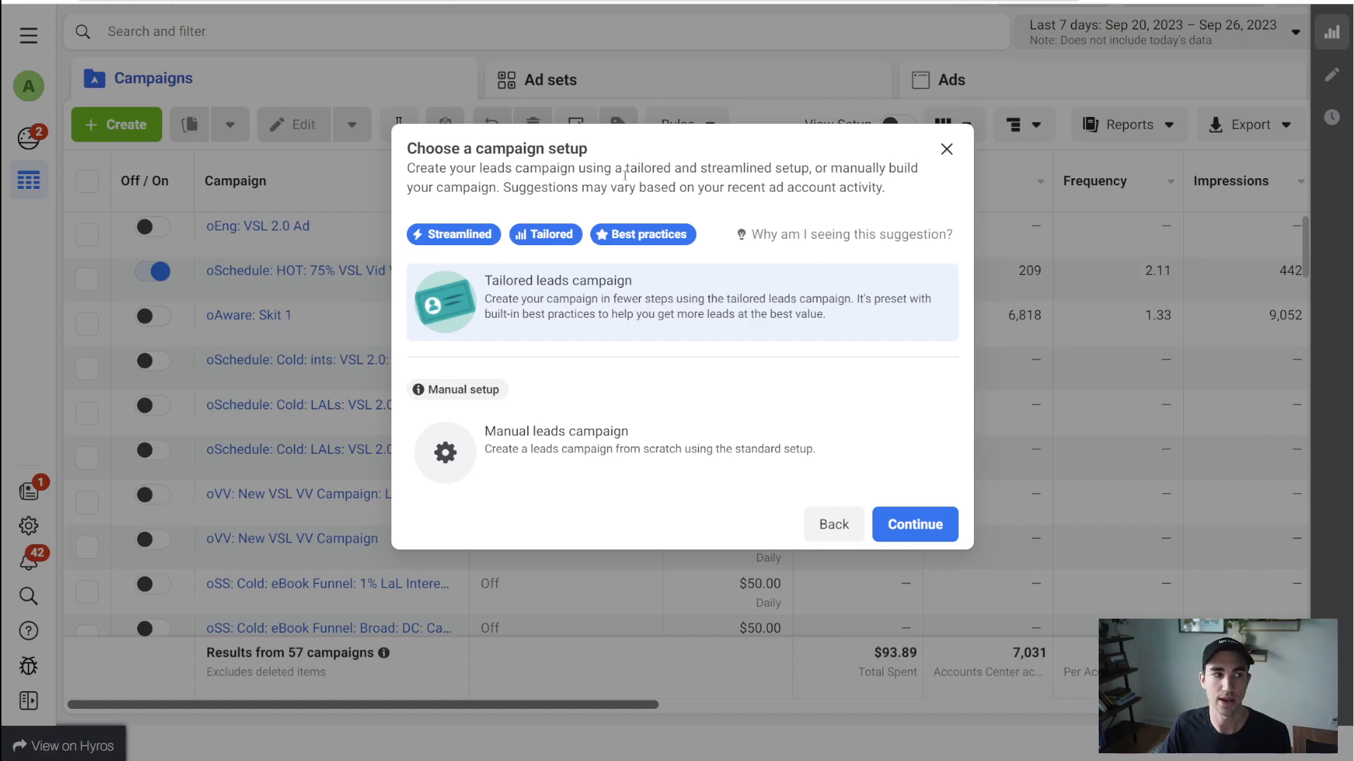
{"action": "left_click", "coordinate": [499, 441]}
{"action": "left_click", "coordinate": [940, 526]}
{"action": "mouse_move", "coordinate": [421, 400]}
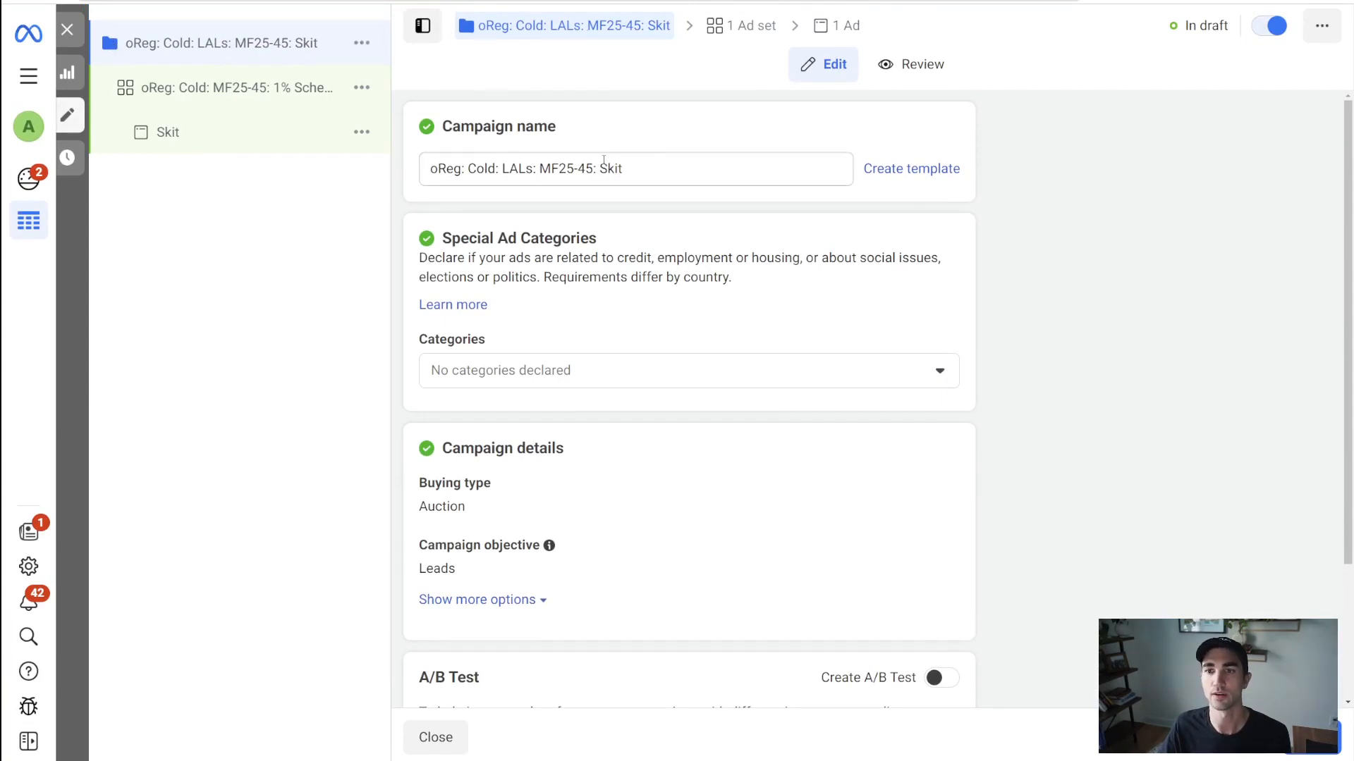
Step: Review the draft campaign's name and the description of the special ad categories that must be declared
{"action": "scroll", "coordinate": [483, 163], "scroll_direction": "down", "scroll_amount": 2}
{"action": "scroll", "coordinate": [446, 173], "scroll_direction": "up", "scroll_amount": 1}
{"action": "left_click_drag", "start_coordinate": [624, 176], "coordinate": [425, 180]}
{"action": "left_click", "coordinate": [605, 212]}
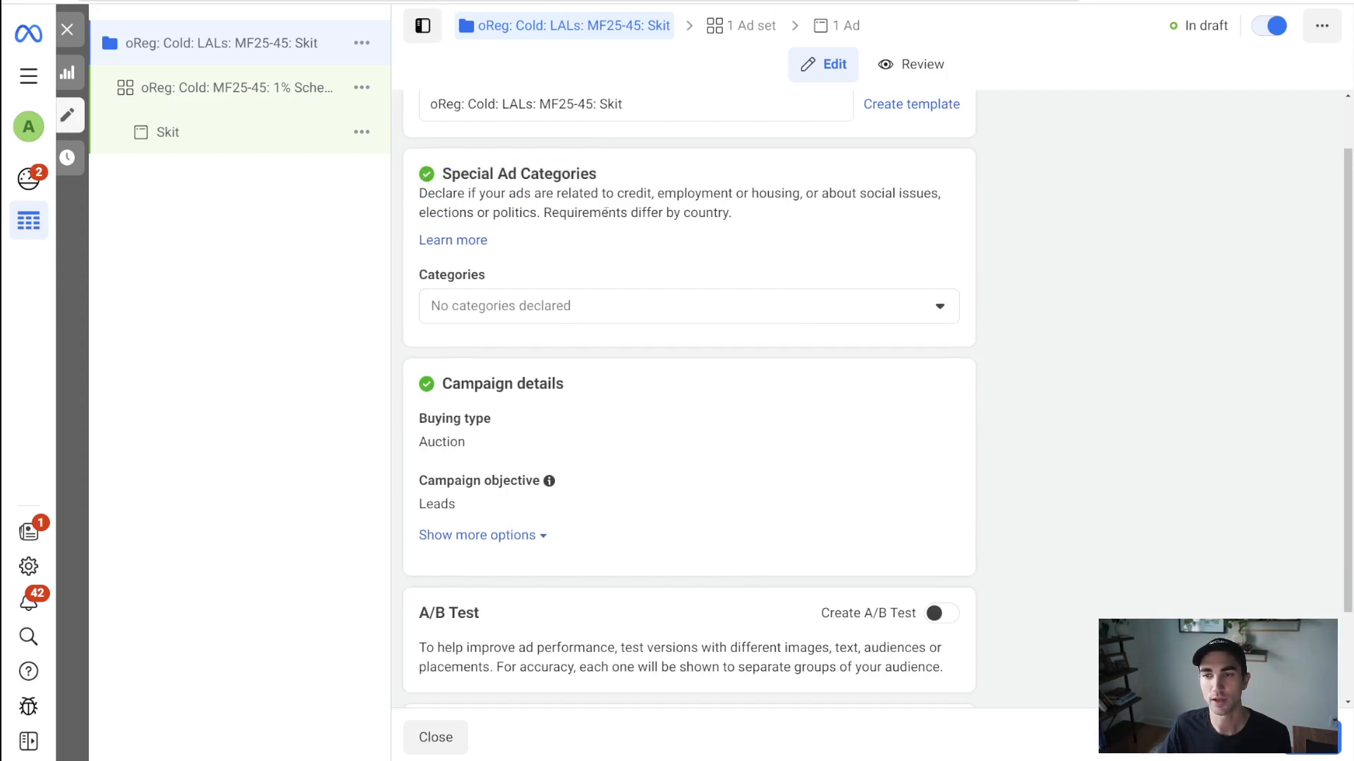
{"action": "triple_click", "coordinate": [636, 193]}
{"action": "left_click", "coordinate": [655, 192]}
{"action": "triple_click", "coordinate": [694, 193]}
{"action": "left_click", "coordinate": [782, 190]}
{"action": "double_click", "coordinate": [783, 190]}
{"action": "left_click", "coordinate": [830, 188]}
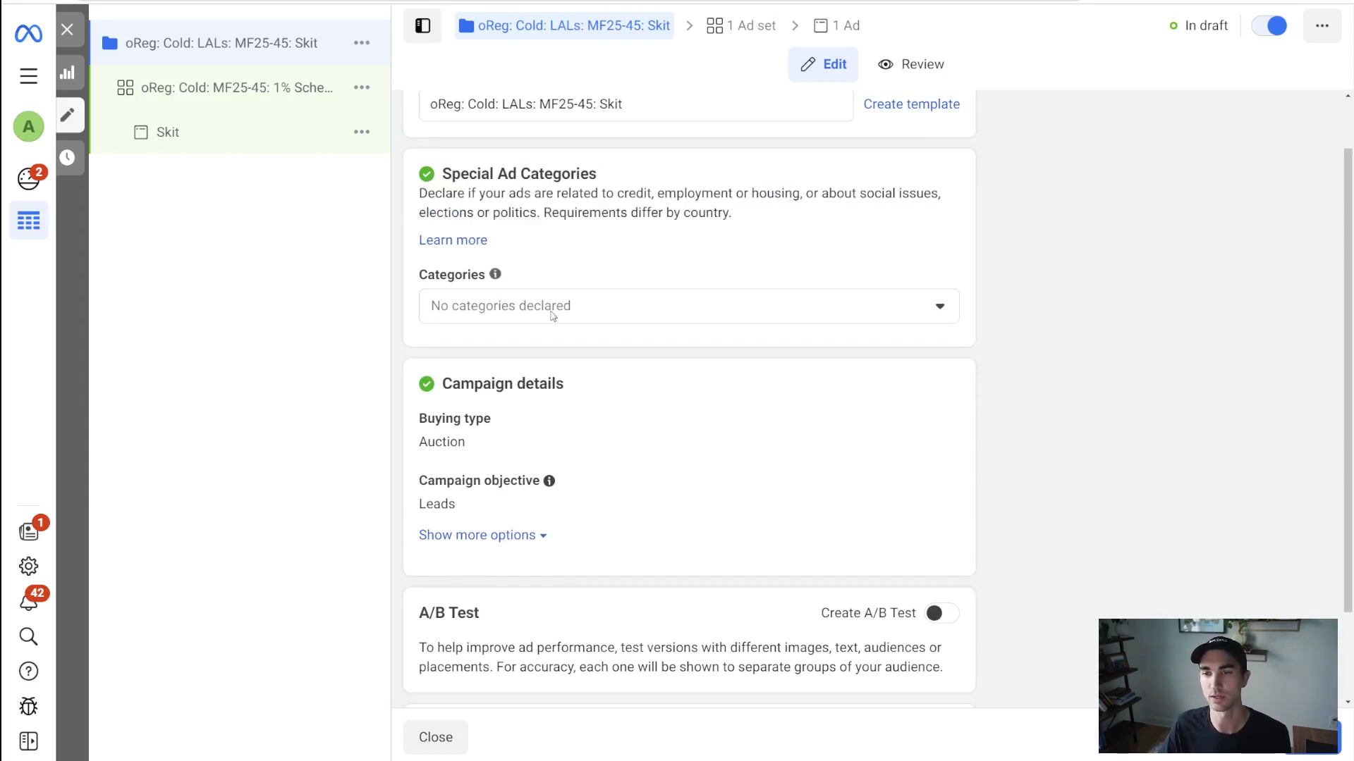
Step: Check the available special ad categories without declaring any, and reveal the additional options in the campaign details
{"action": "left_click", "coordinate": [567, 306]}
{"action": "scroll", "coordinate": [619, 561], "scroll_direction": "down", "scroll_amount": 1}
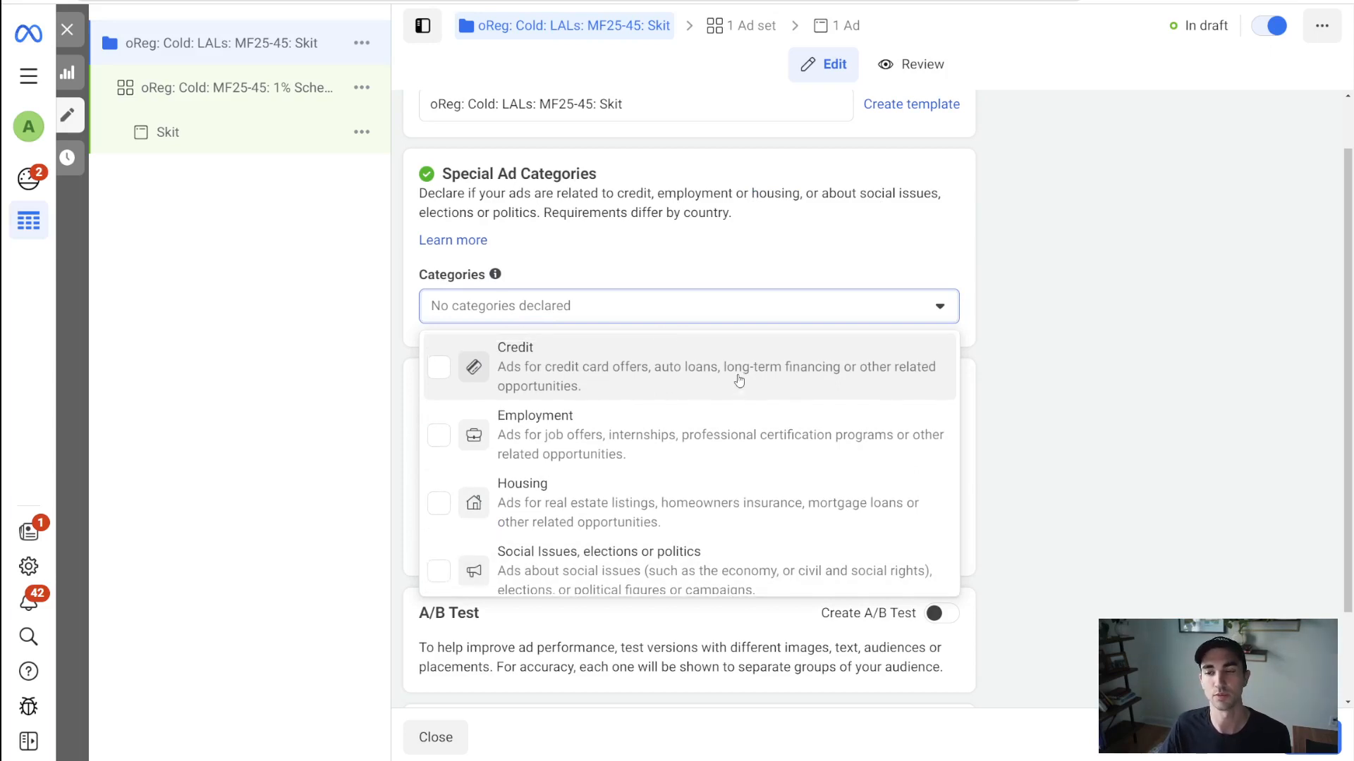
{"action": "left_click", "coordinate": [673, 285]}
{"action": "scroll", "coordinate": [656, 294], "scroll_direction": "down", "scroll_amount": 2}
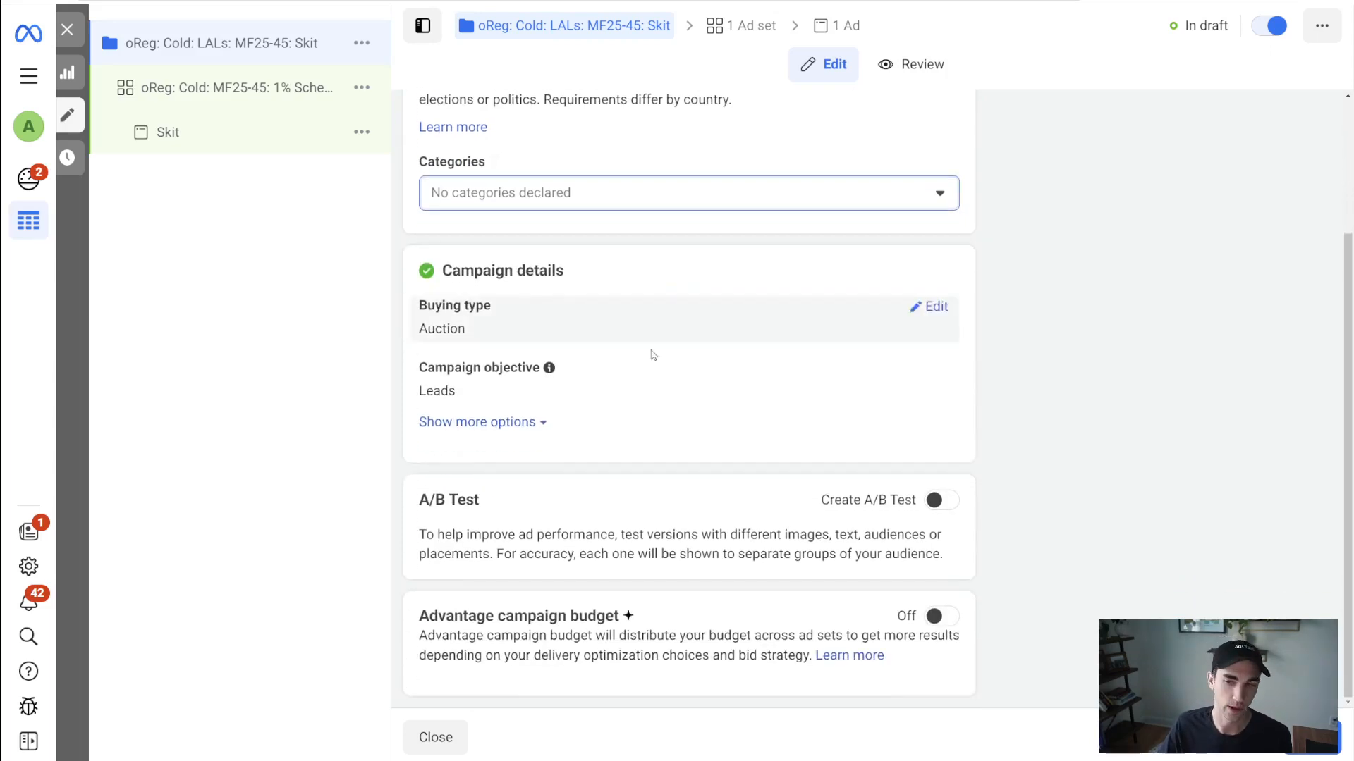
{"action": "left_click", "coordinate": [532, 422]}
{"action": "scroll", "coordinate": [611, 315], "scroll_direction": "down", "scroll_amount": 1}
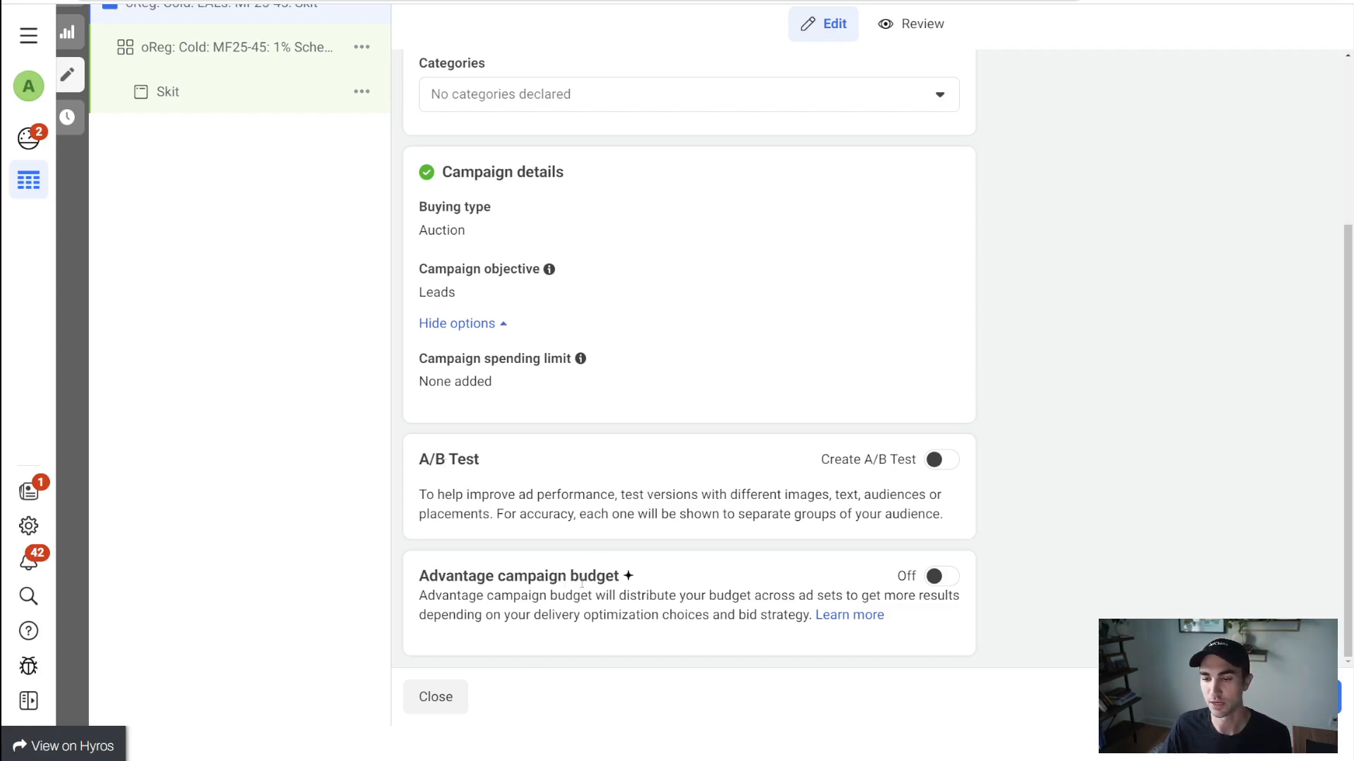
Step: Turn on the Advantage campaign budget with a daily budget of $100 and reveal its additional options
{"action": "left_click", "coordinate": [942, 576]}
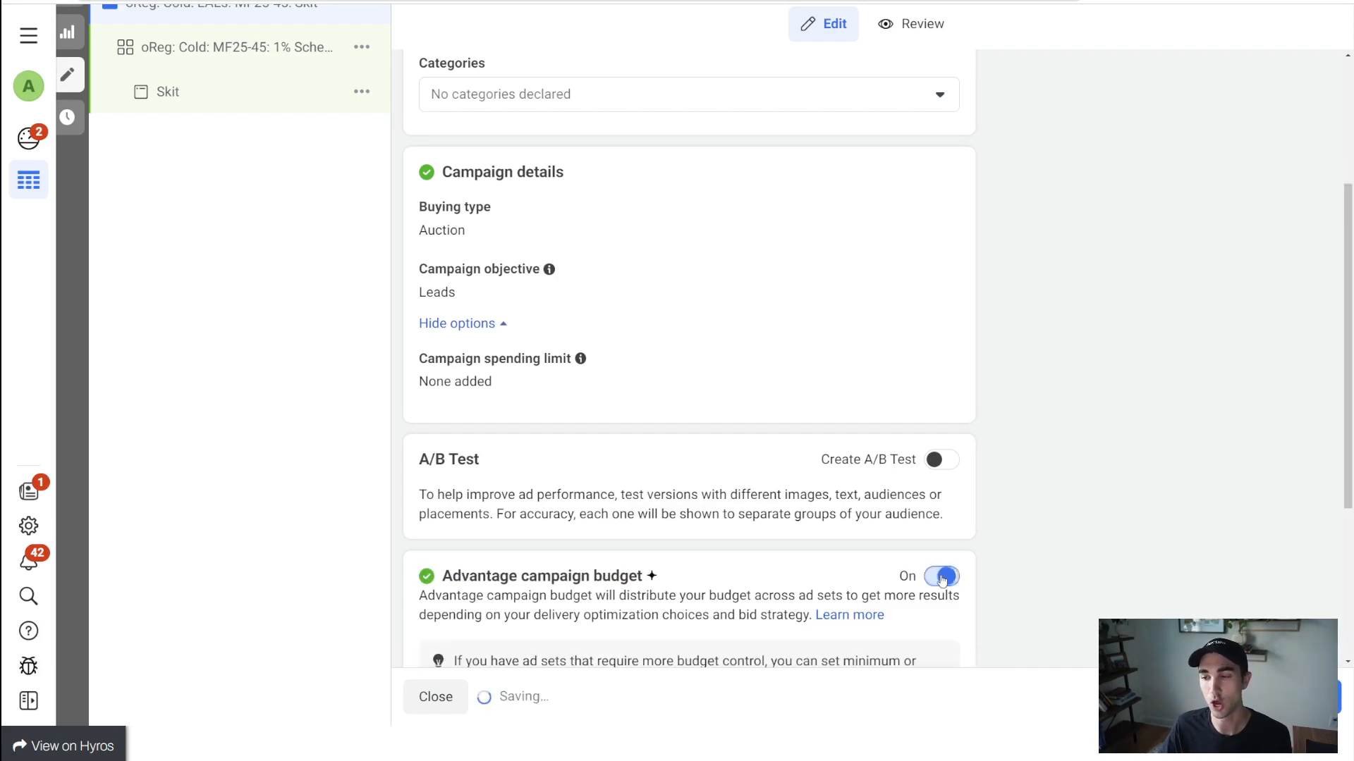
{"action": "scroll", "coordinate": [687, 583], "scroll_direction": "down", "scroll_amount": 3}
{"action": "scroll", "coordinate": [688, 584], "scroll_direction": "down", "scroll_amount": 1}
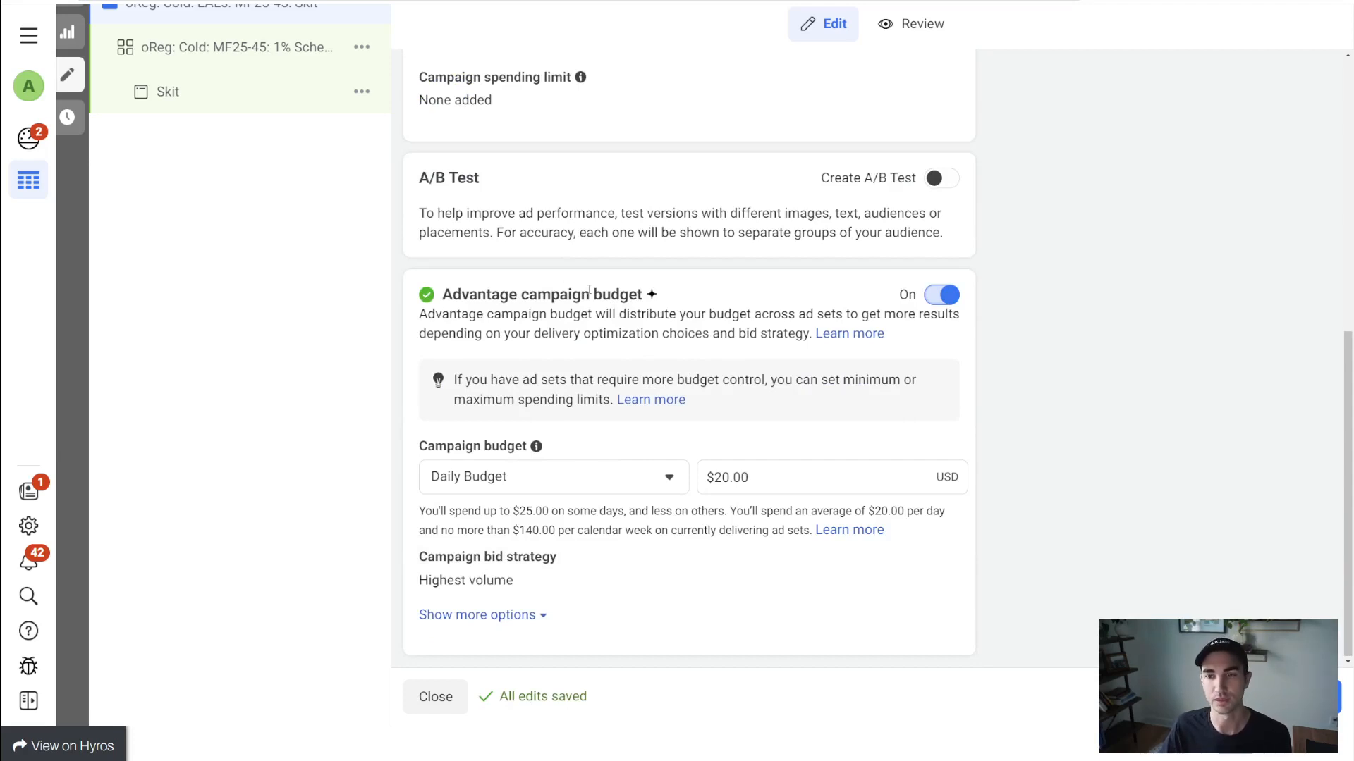
{"action": "left_click", "coordinate": [776, 473]}
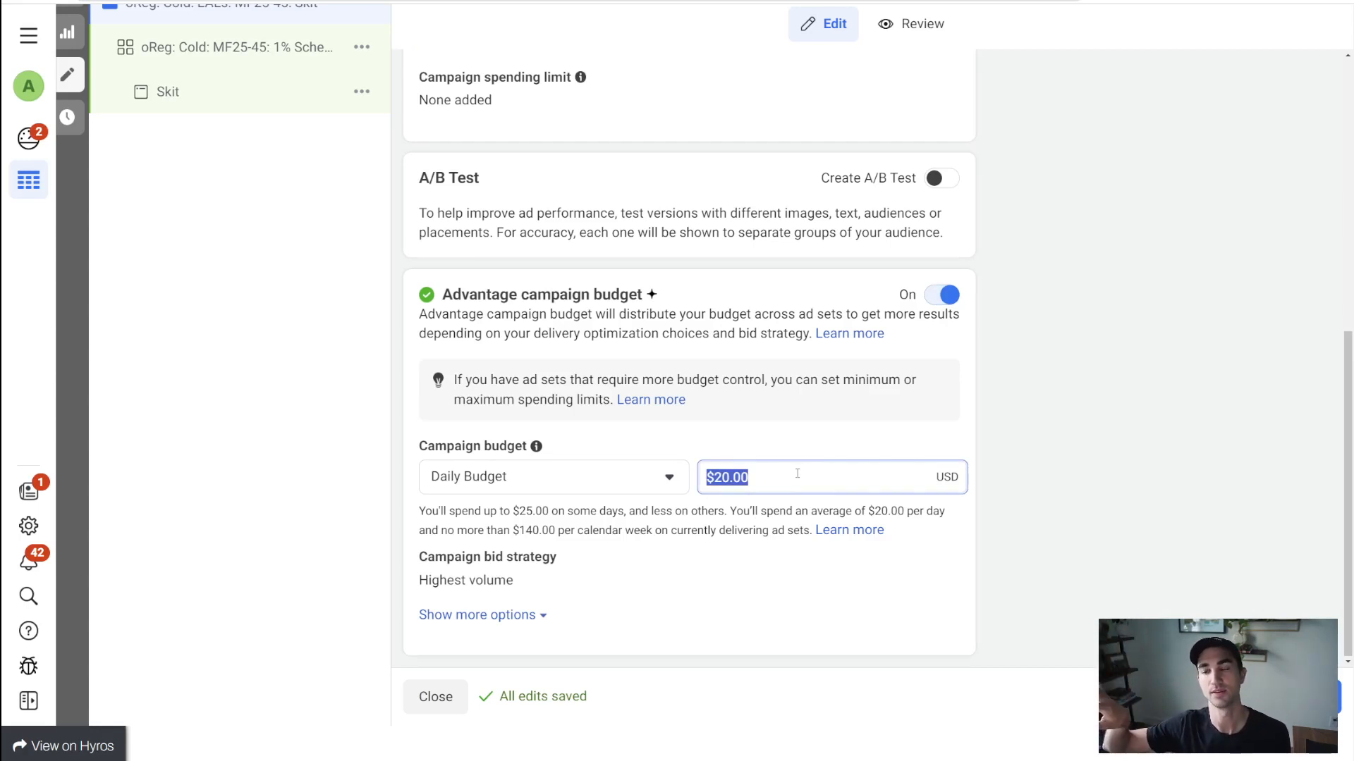
{"action": "type", "text": "100"}
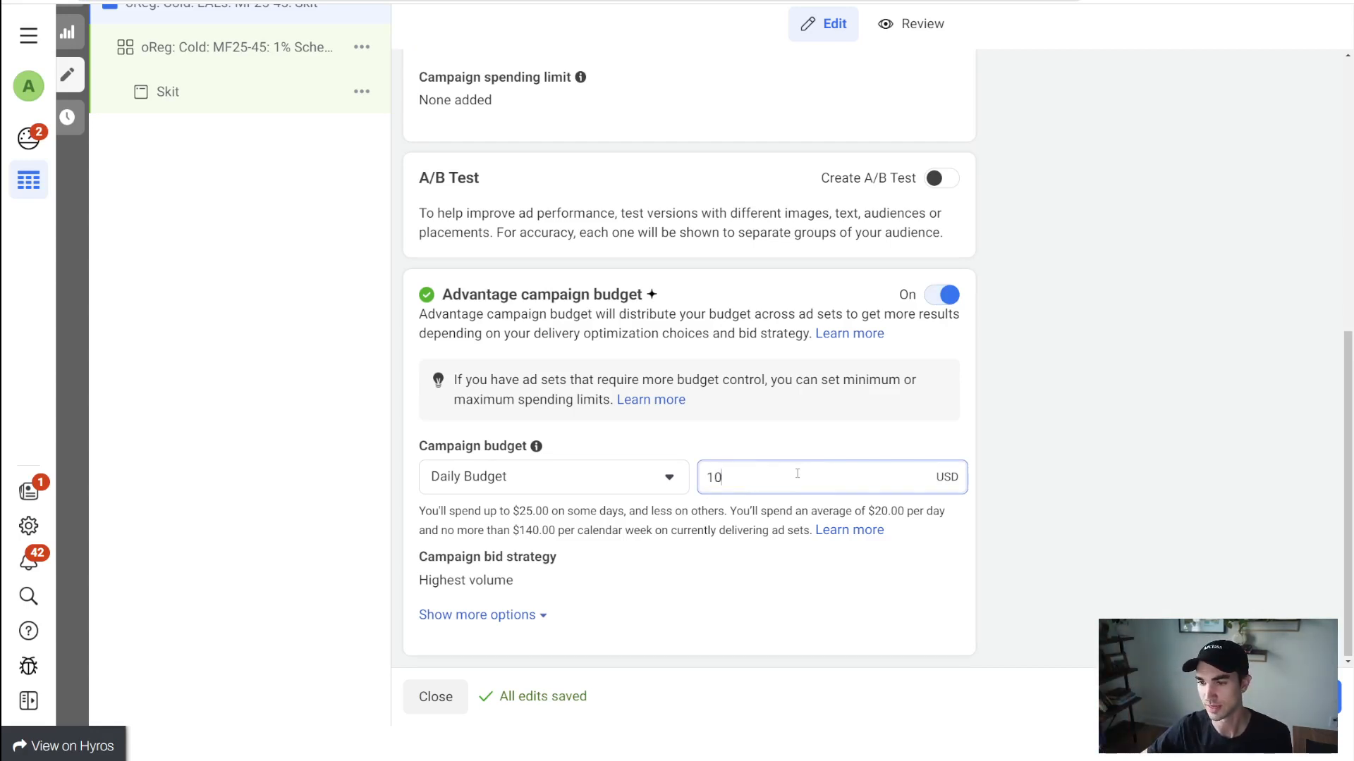
{"action": "left_click", "coordinate": [1059, 446]}
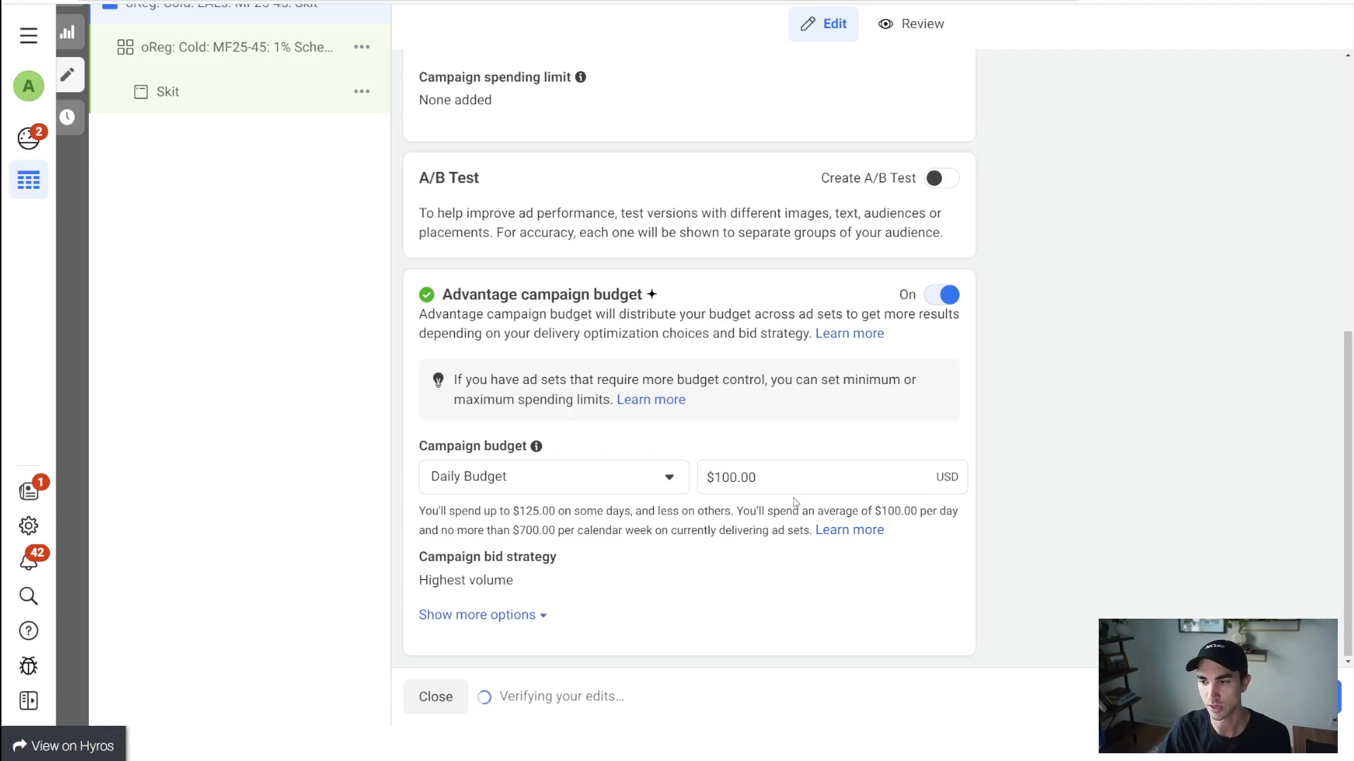
{"action": "left_click", "coordinate": [529, 614]}
{"action": "scroll", "coordinate": [564, 606], "scroll_direction": "down", "scroll_amount": 1}
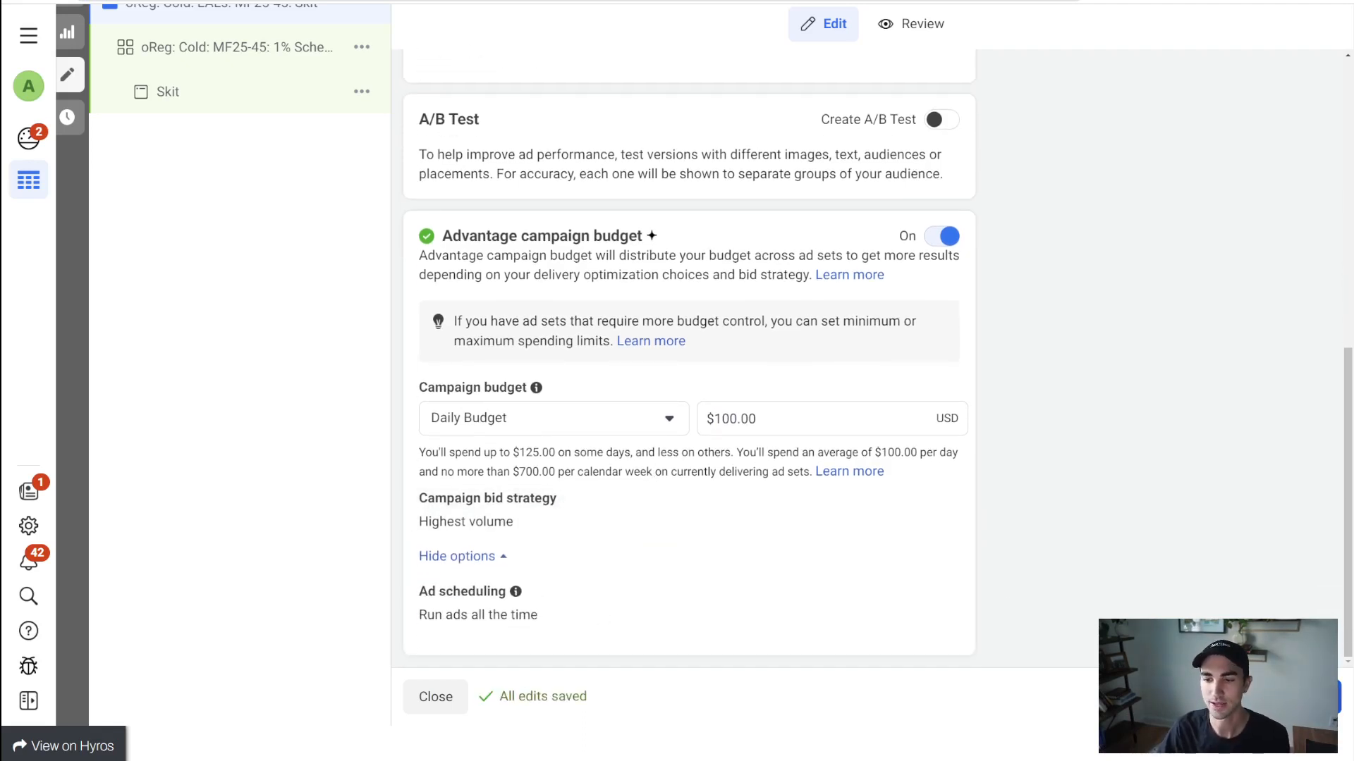
Step: Continue to the ad set level and review the ad set name and the start of the conversion section
{"action": "left_click", "coordinate": [1312, 697]}
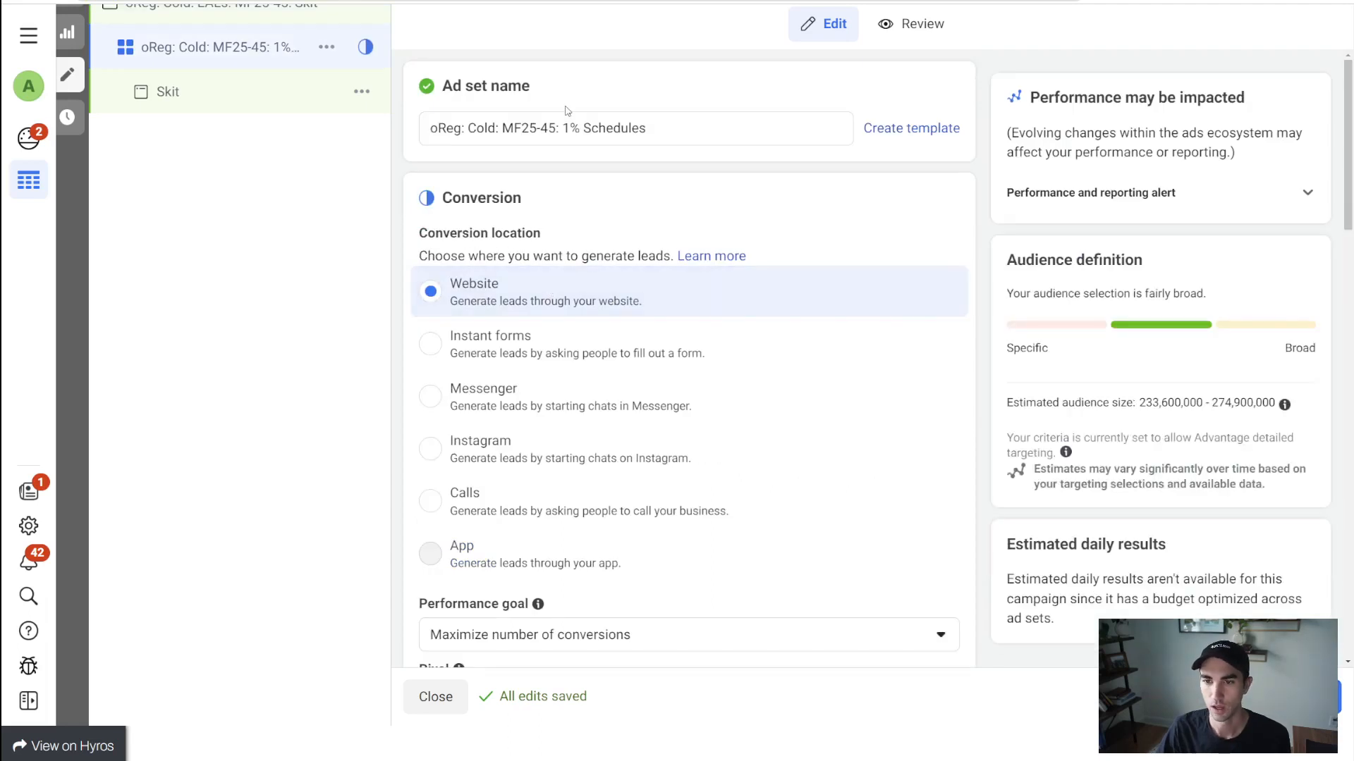
{"action": "scroll", "coordinate": [593, 120], "scroll_direction": "down", "scroll_amount": 1}
{"action": "scroll", "coordinate": [594, 126], "scroll_direction": "up", "scroll_amount": 2}
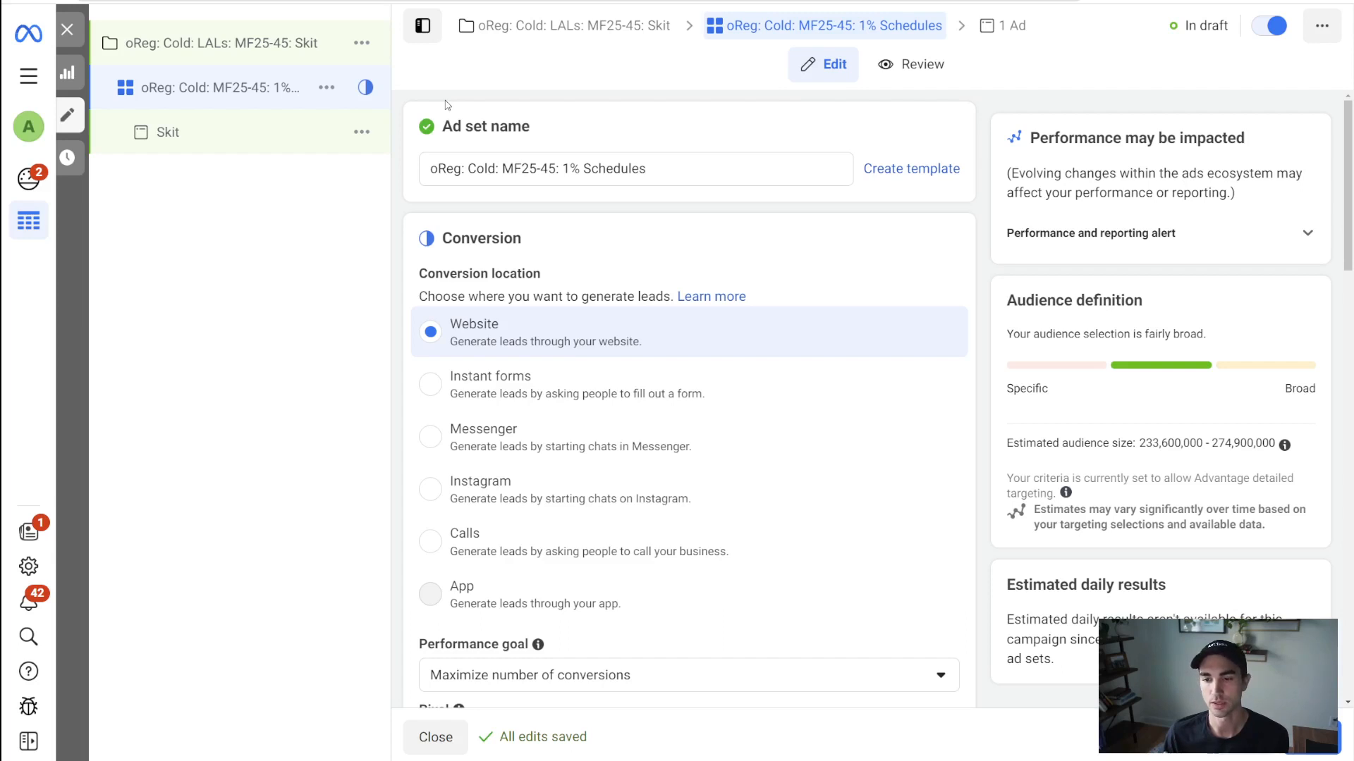
{"action": "scroll", "coordinate": [478, 148], "scroll_direction": "down", "scroll_amount": 1}
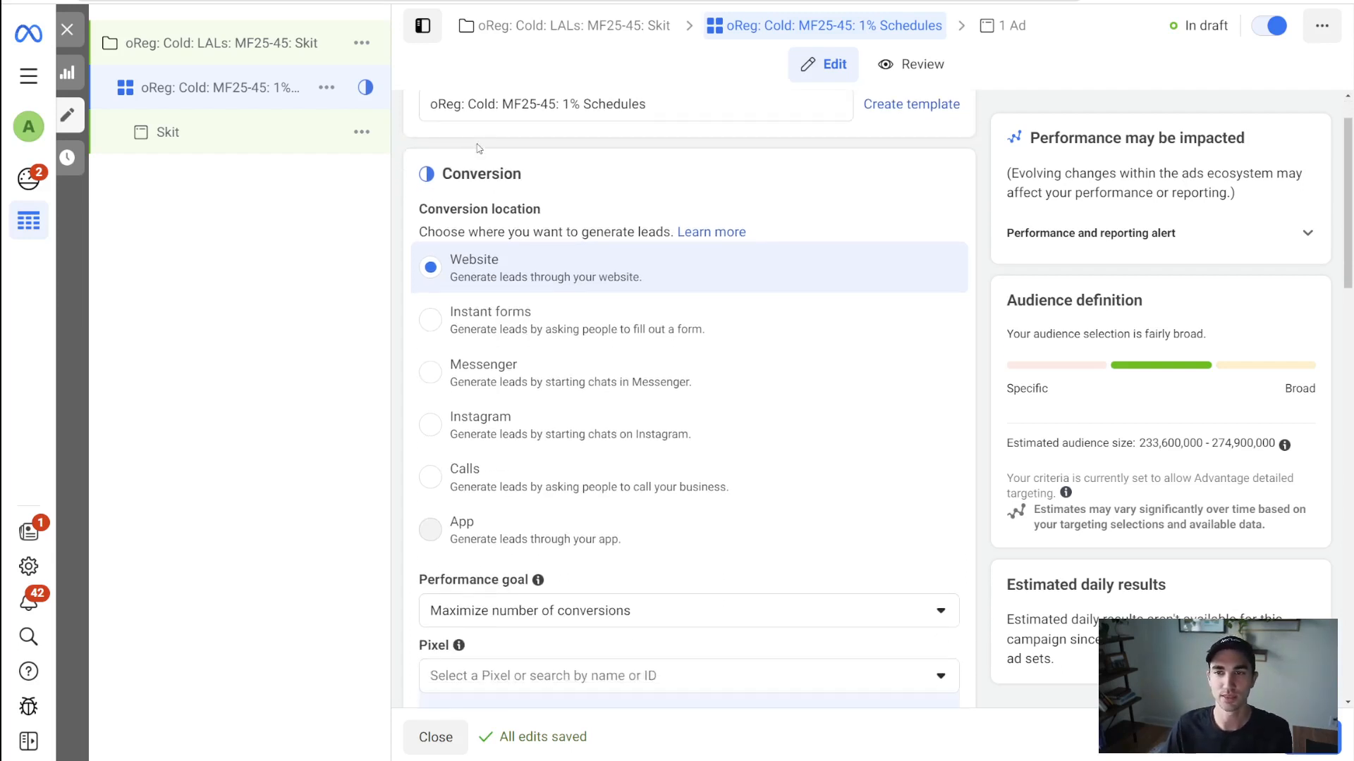
{"action": "left_click_drag", "start_coordinate": [443, 173], "coordinate": [539, 182]}
{"action": "left_click", "coordinate": [541, 182]}
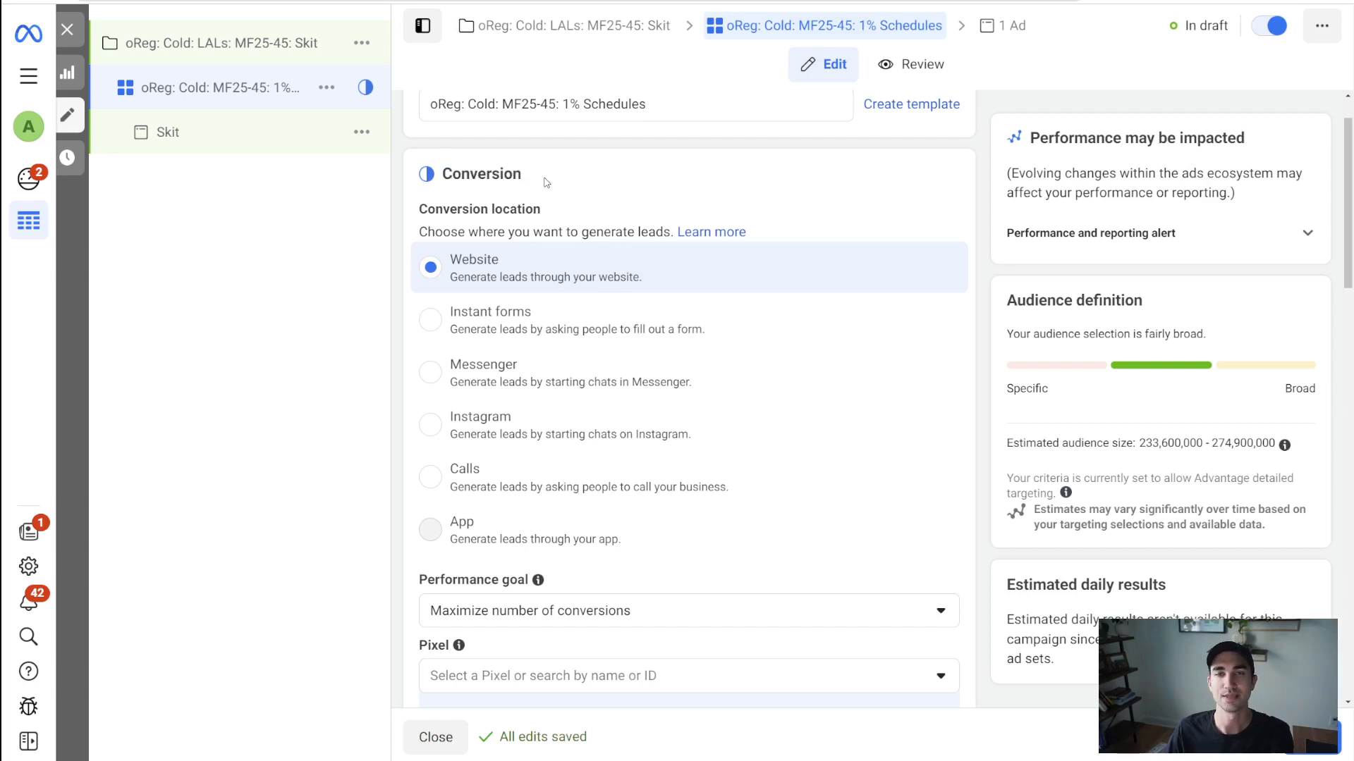
{"action": "scroll", "coordinate": [546, 183], "scroll_direction": "up", "scroll_amount": 1}
{"action": "double_click", "coordinate": [446, 169]}
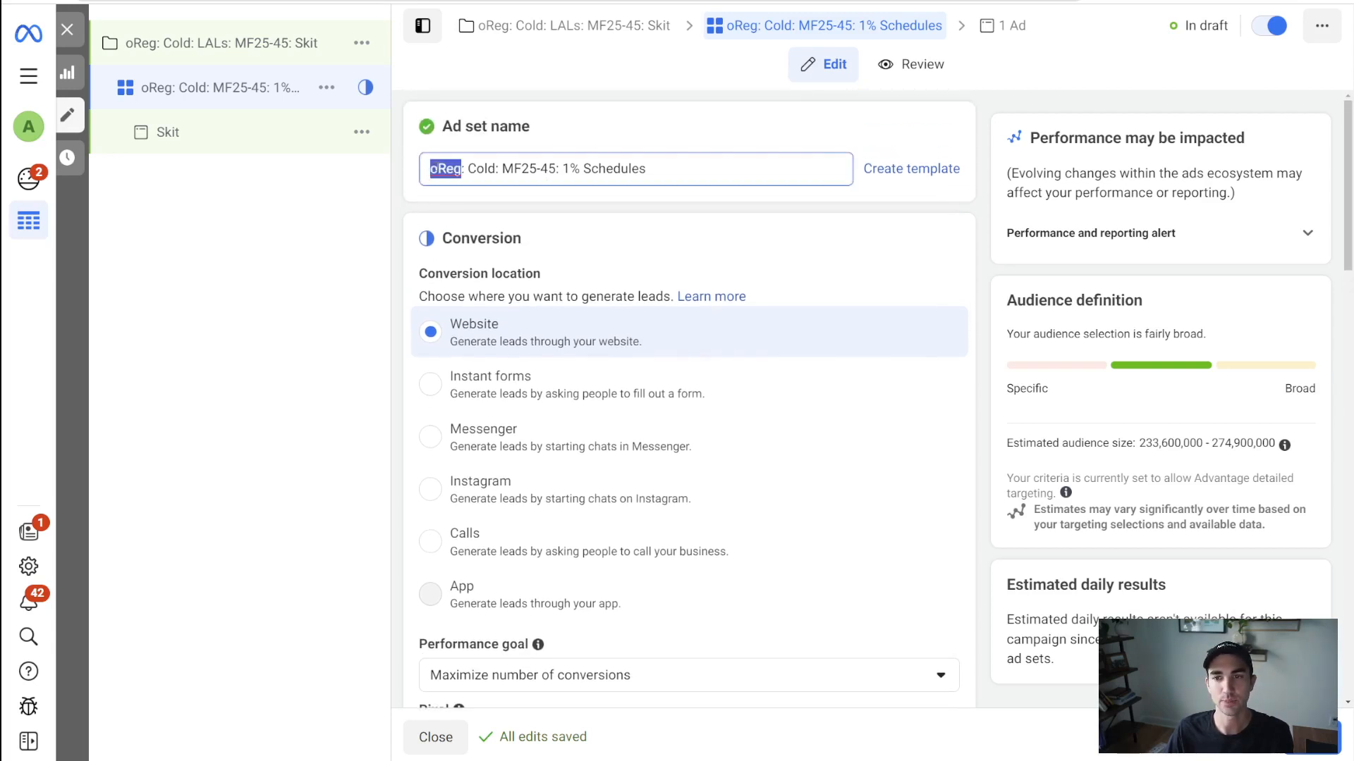
{"action": "left_click", "coordinate": [564, 209]}
Step: Keep Website as the conversion location and choose Maximize number of conversions as the performance goal
{"action": "scroll", "coordinate": [568, 211], "scroll_direction": "down", "scroll_amount": 1}
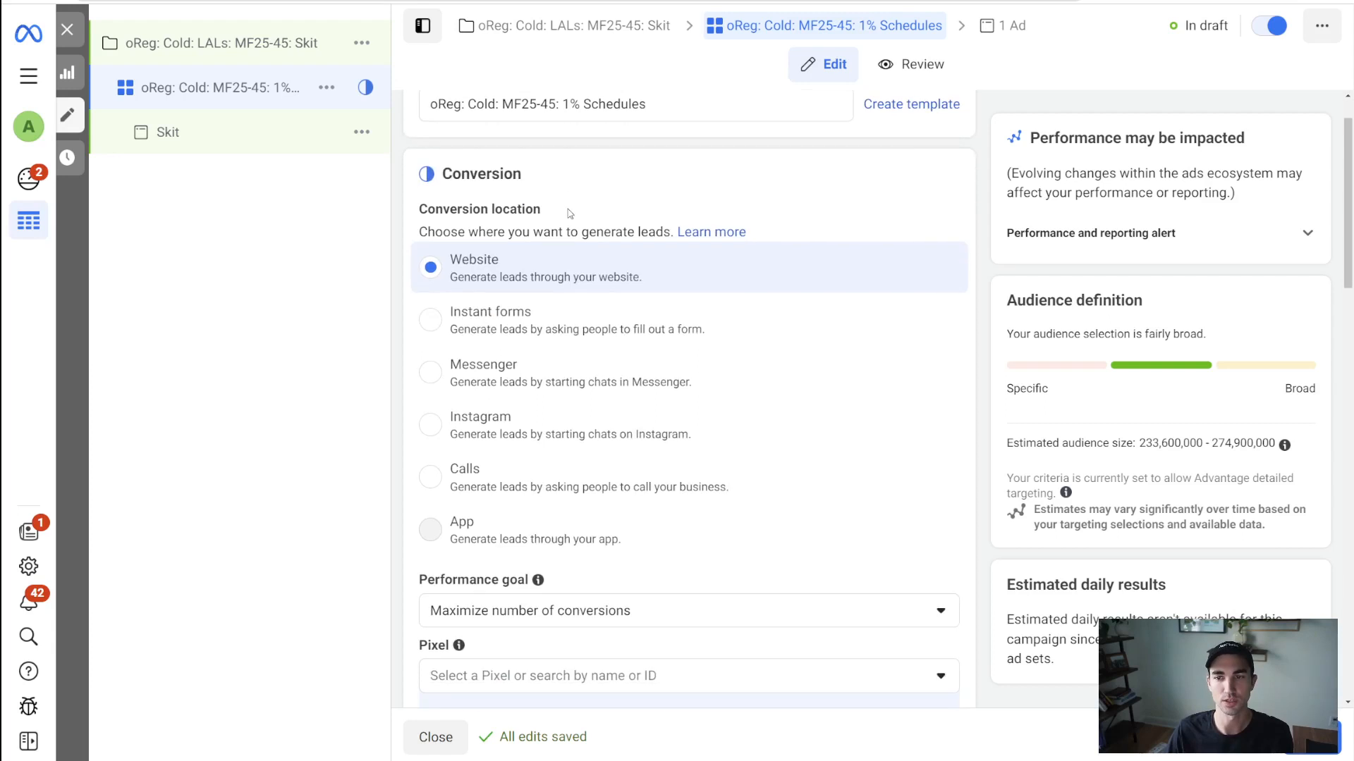
{"action": "scroll", "coordinate": [569, 213], "scroll_direction": "down", "scroll_amount": 1}
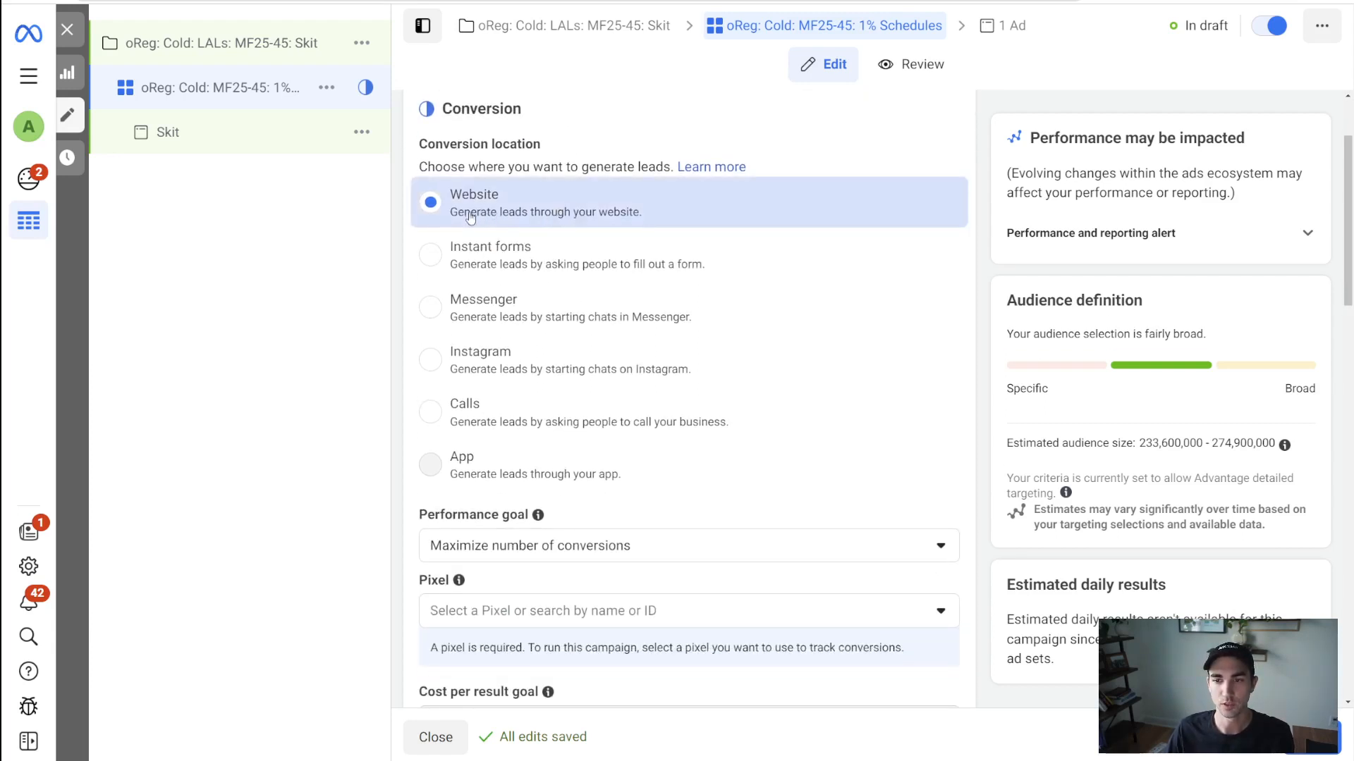
{"action": "scroll", "coordinate": [554, 218], "scroll_direction": "down", "scroll_amount": 3}
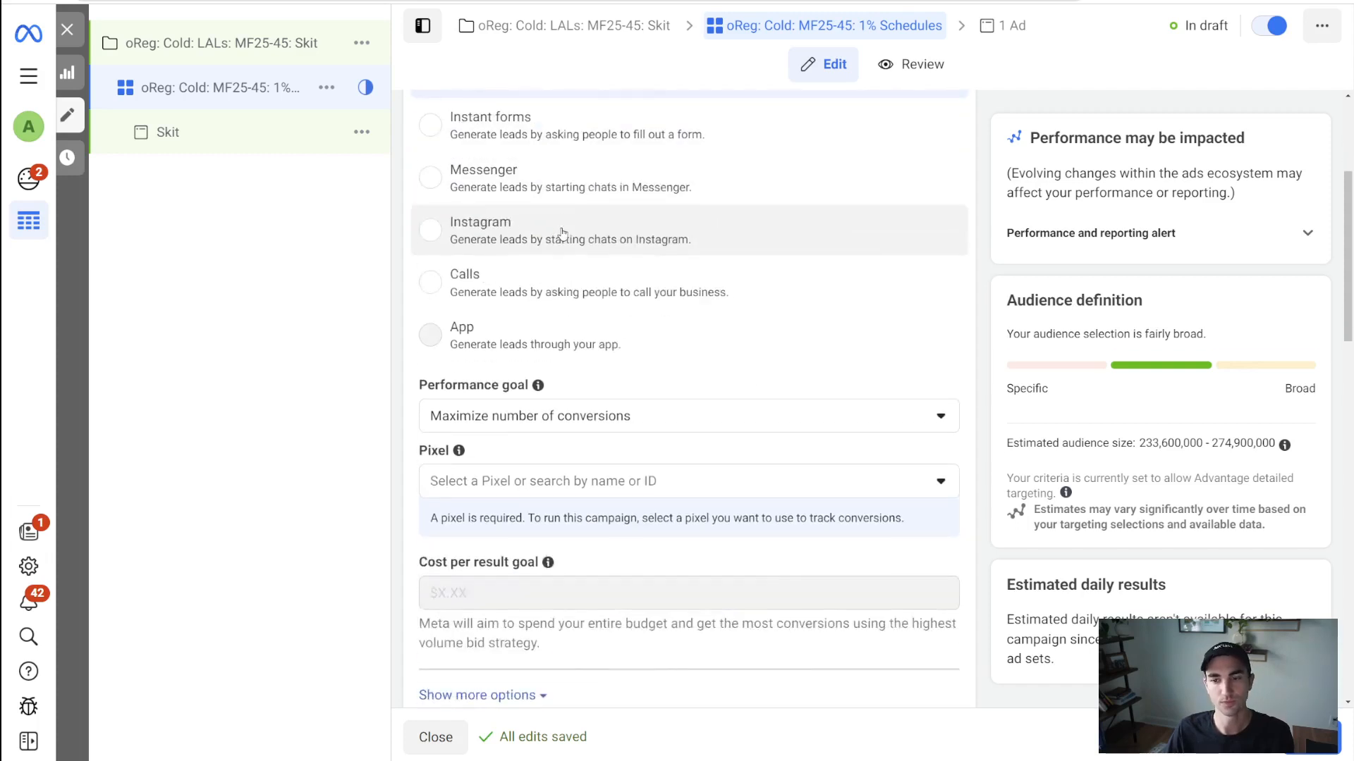
{"action": "left_click", "coordinate": [547, 357]}
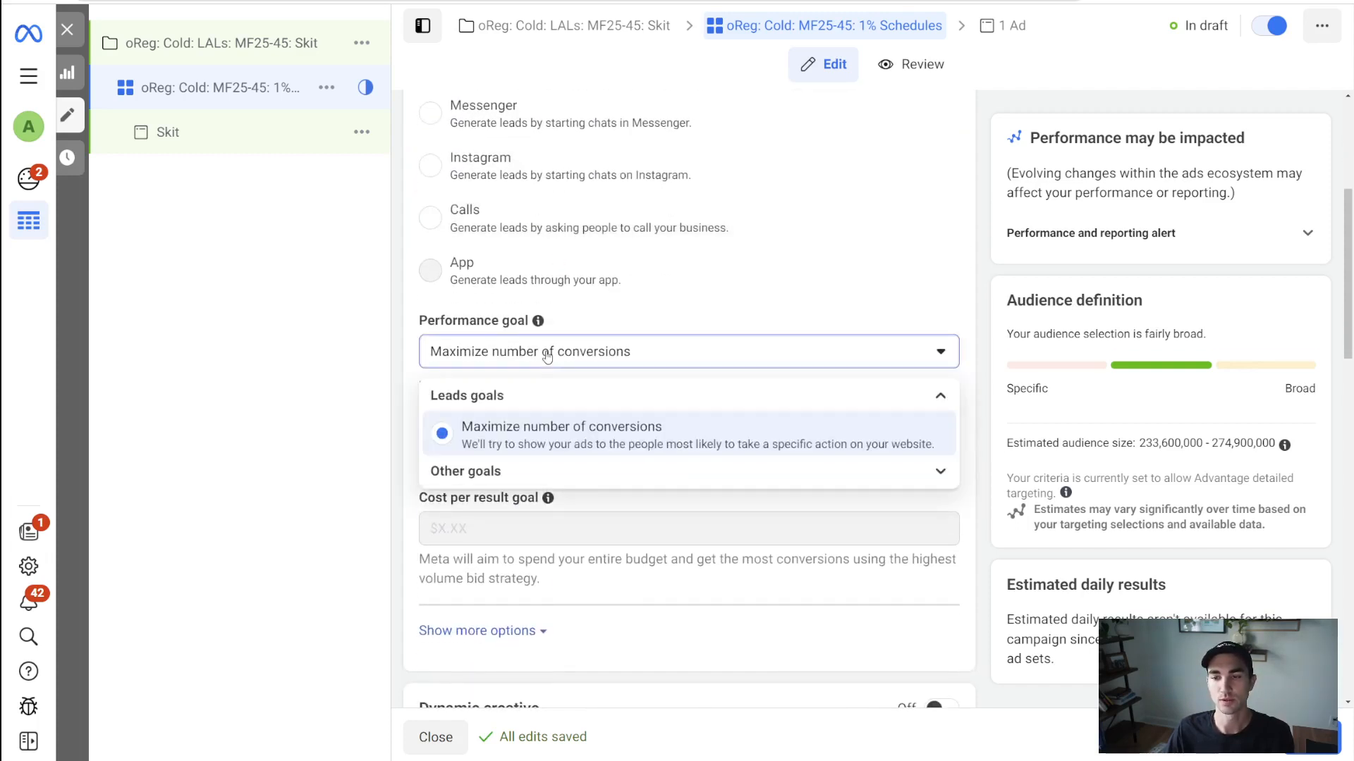
{"action": "left_click", "coordinate": [542, 432]}
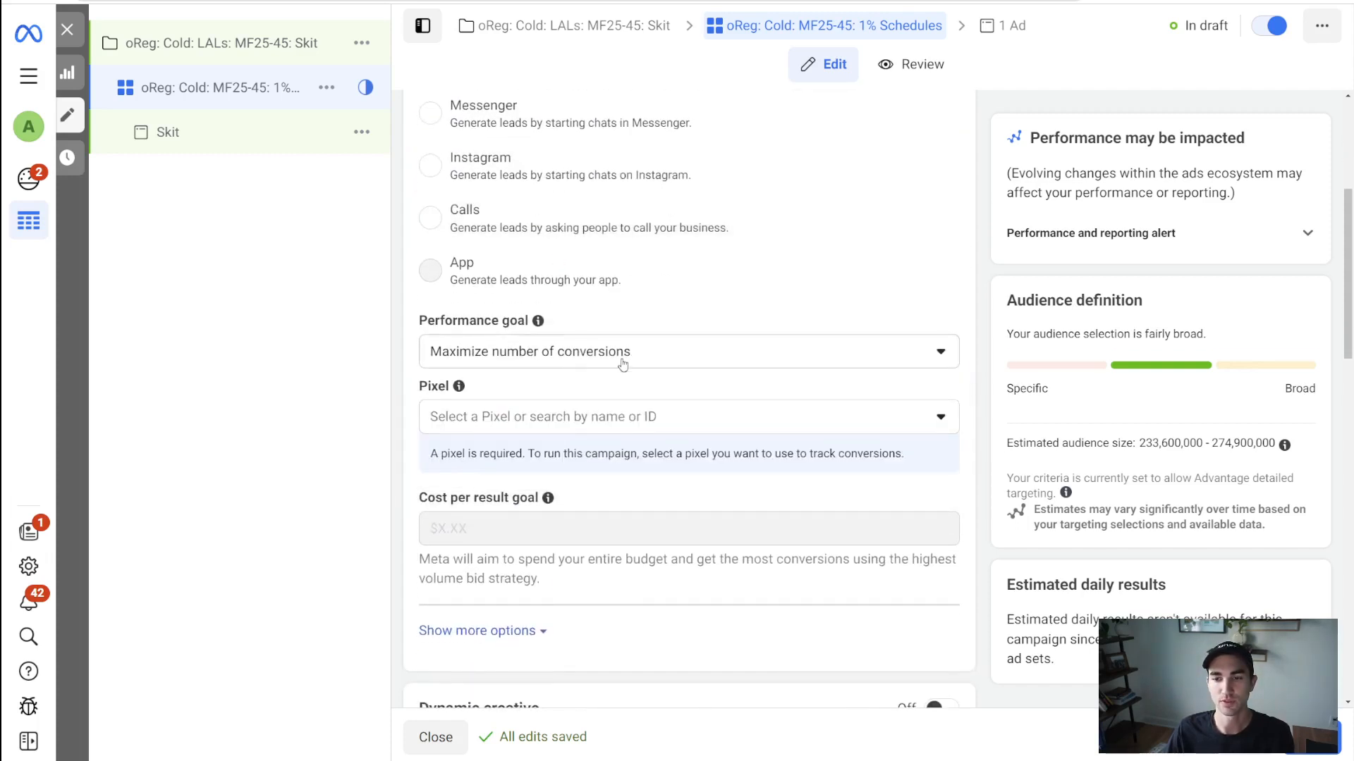
Step: Select the AdClass Accelerator Pixel and set the conversion event to Complete registration
{"action": "scroll", "coordinate": [585, 356], "scroll_direction": "down", "scroll_amount": 1}
{"action": "left_click", "coordinate": [585, 352]}
{"action": "left_click", "coordinate": [518, 467]}
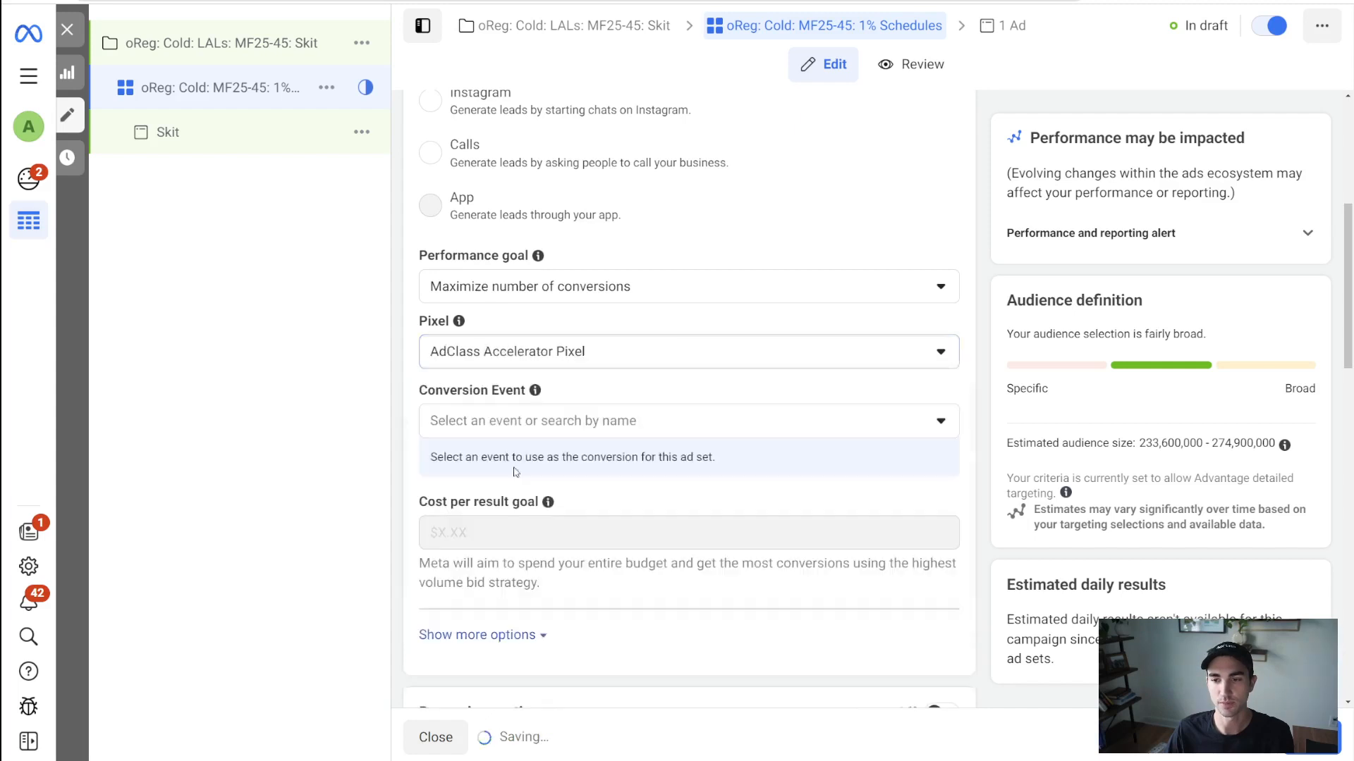
{"action": "left_click", "coordinate": [531, 423]}
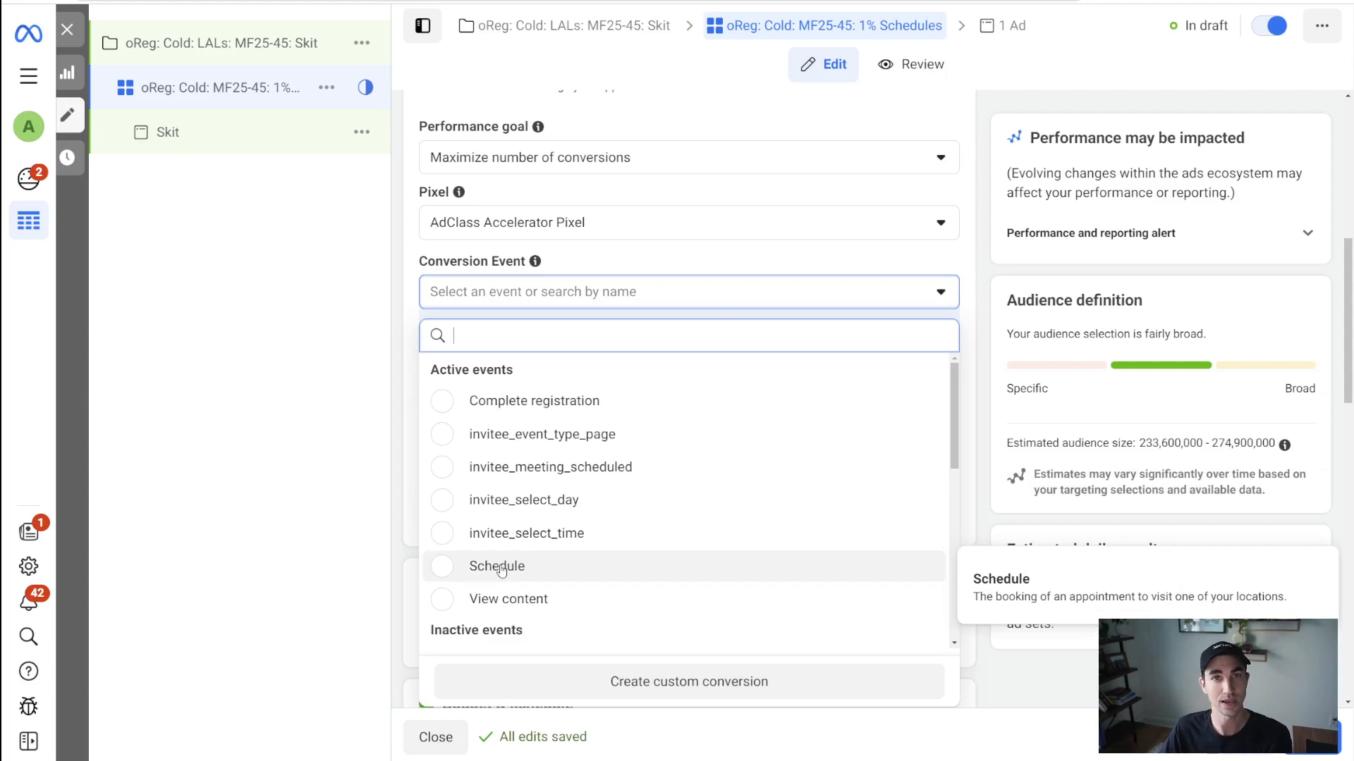
{"action": "left_click", "coordinate": [555, 402]}
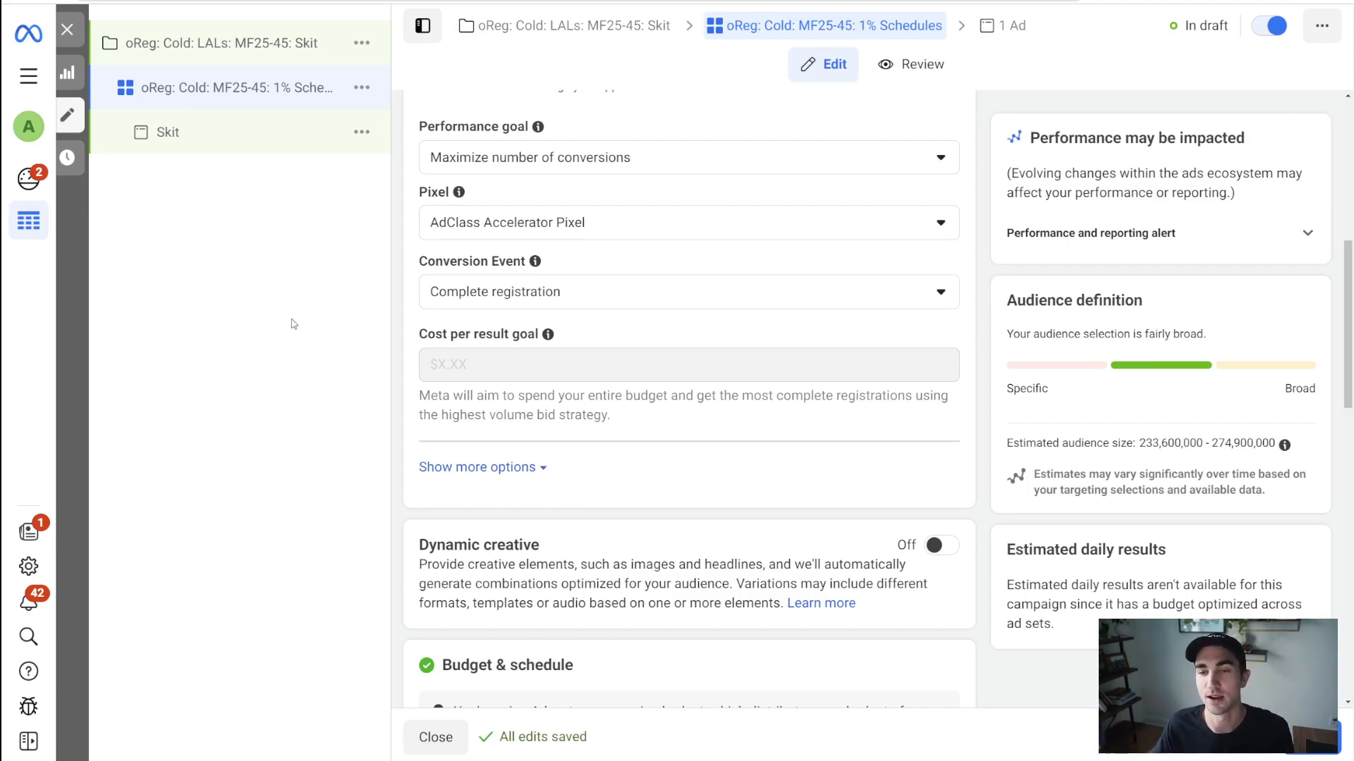
Step: Reveal the additional conversion options and examine the attribution setting and when charges apply
{"action": "left_click", "coordinate": [476, 466]}
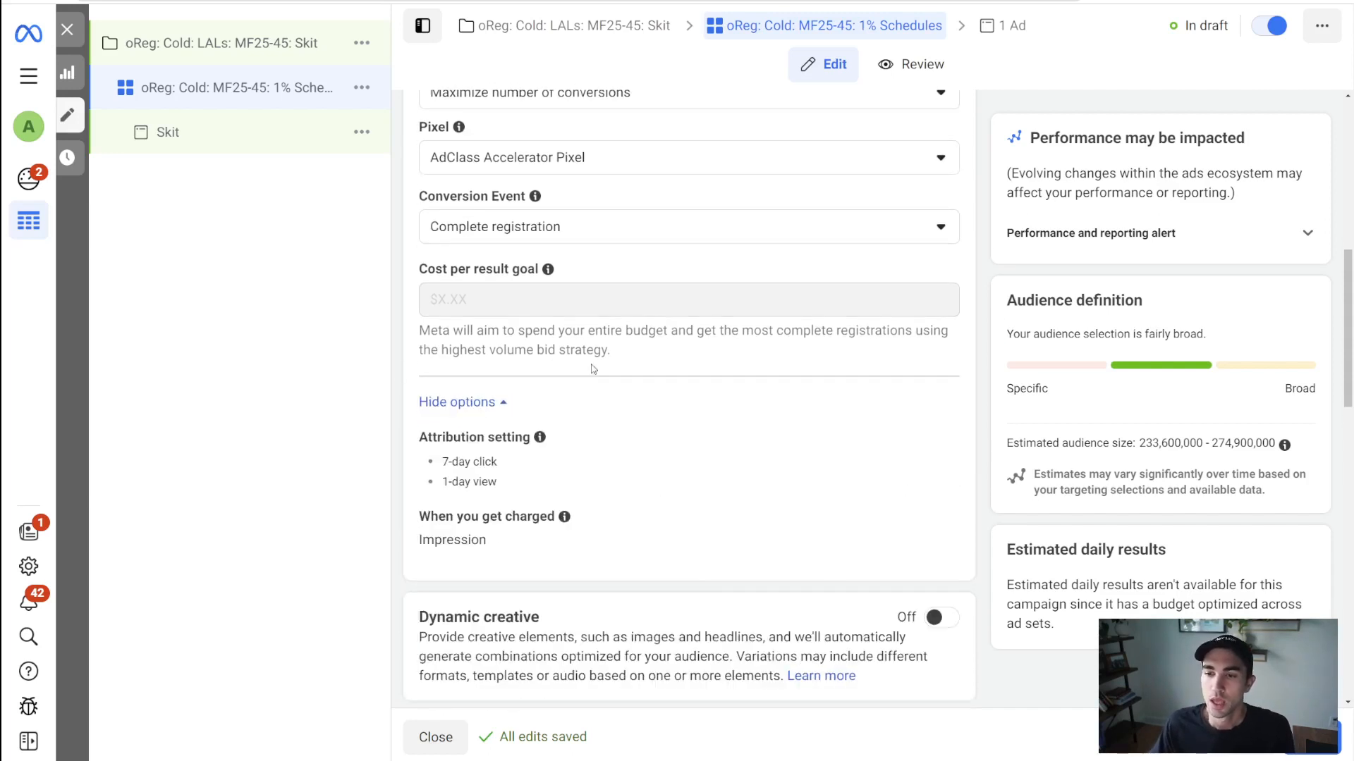
{"action": "scroll", "coordinate": [594, 369], "scroll_direction": "up", "scroll_amount": 1}
{"action": "scroll", "coordinate": [594, 370], "scroll_direction": "down", "scroll_amount": 1}
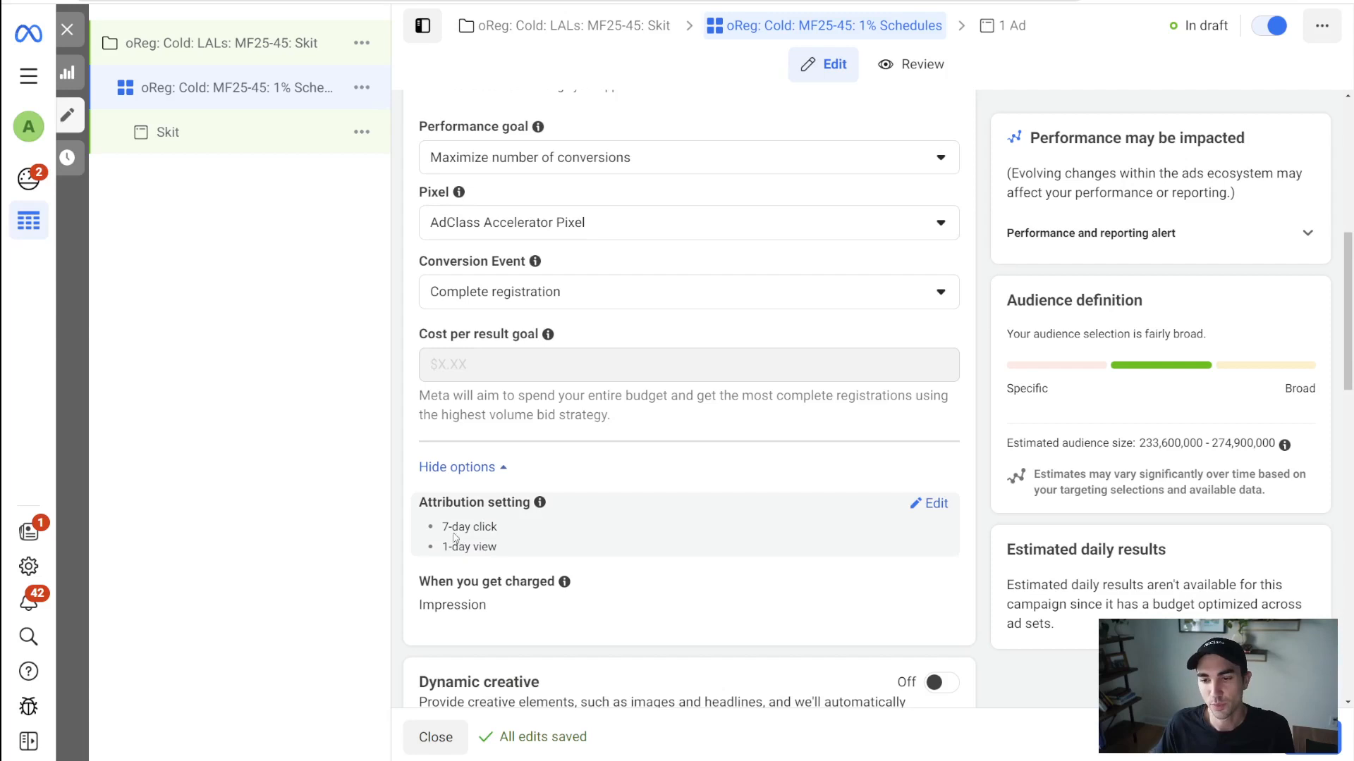
{"action": "mouse_move", "coordinate": [442, 528]}
{"action": "left_mouse_down"}
{"action": "mouse_move", "coordinate": [493, 528]}
{"action": "mouse_move", "coordinate": [494, 544]}
{"action": "mouse_move", "coordinate": [442, 528]}
{"action": "left_mouse_up"}
{"action": "scroll", "coordinate": [571, 537], "scroll_direction": "down", "scroll_amount": 4}
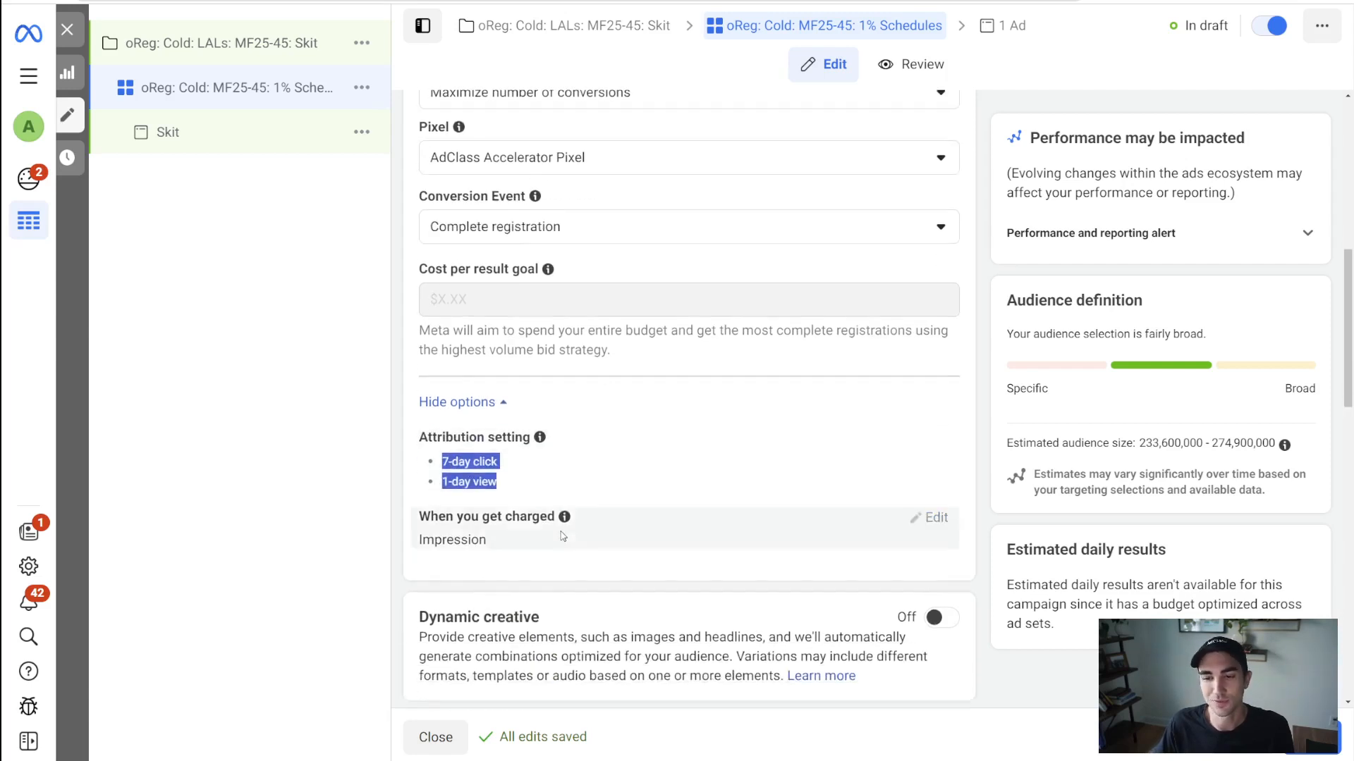
Step: Examine the ad set's dynamic creative setting and its budget and schedule section without changing them
{"action": "scroll", "coordinate": [839, 353], "scroll_direction": "down", "scroll_amount": 3}
{"action": "left_click_drag", "start_coordinate": [393, 236], "coordinate": [578, 237]}
{"action": "left_click", "coordinate": [578, 237]}
{"action": "scroll", "coordinate": [599, 286], "scroll_direction": "up", "scroll_amount": 1}
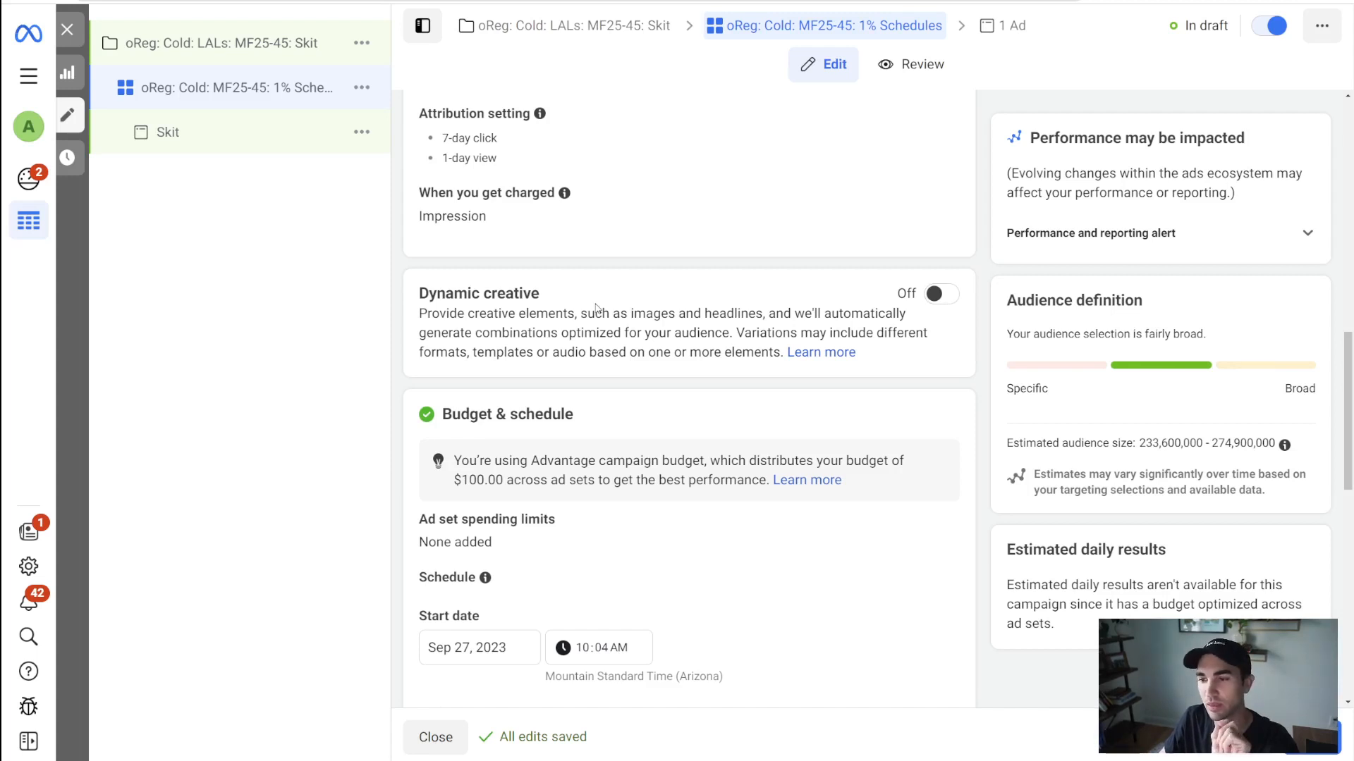
{"action": "scroll", "coordinate": [596, 308], "scroll_direction": "down", "scroll_amount": 1}
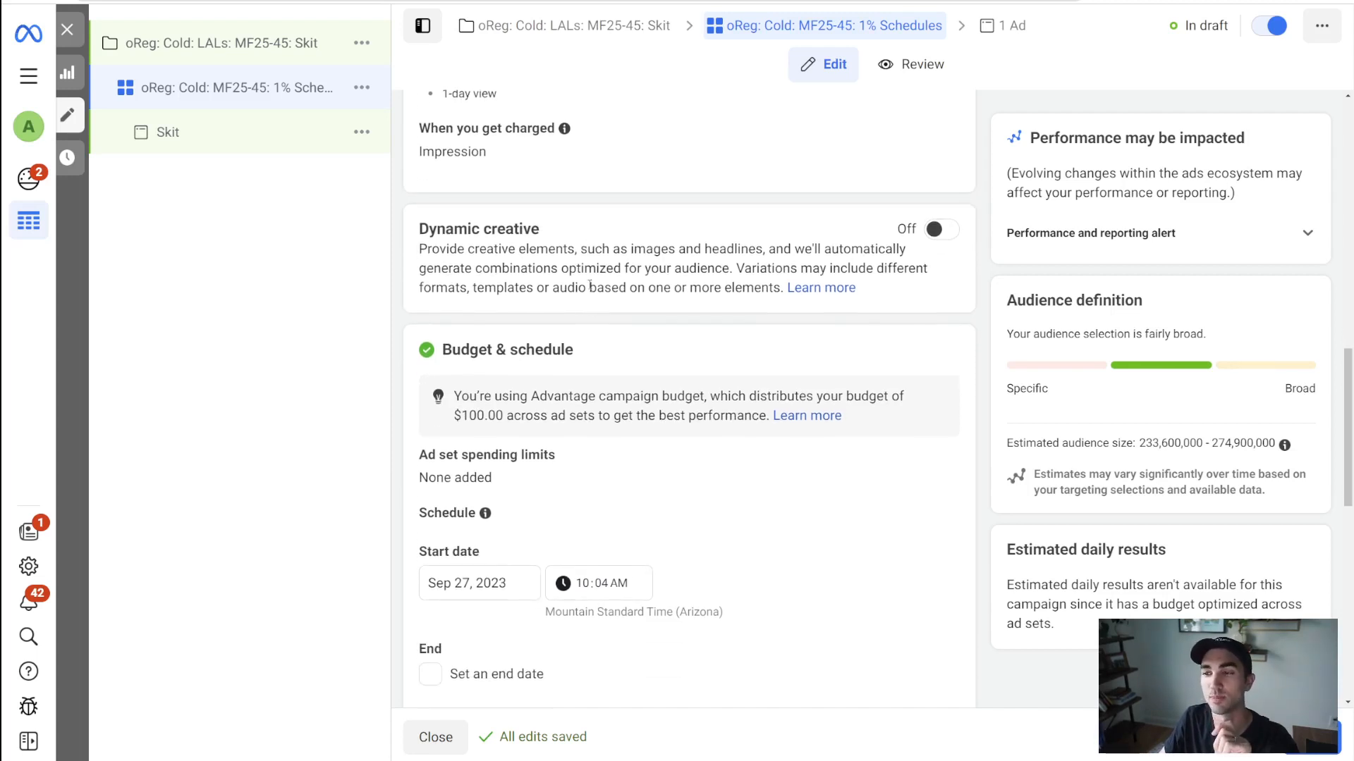
{"action": "scroll", "coordinate": [589, 287], "scroll_direction": "down", "scroll_amount": 1}
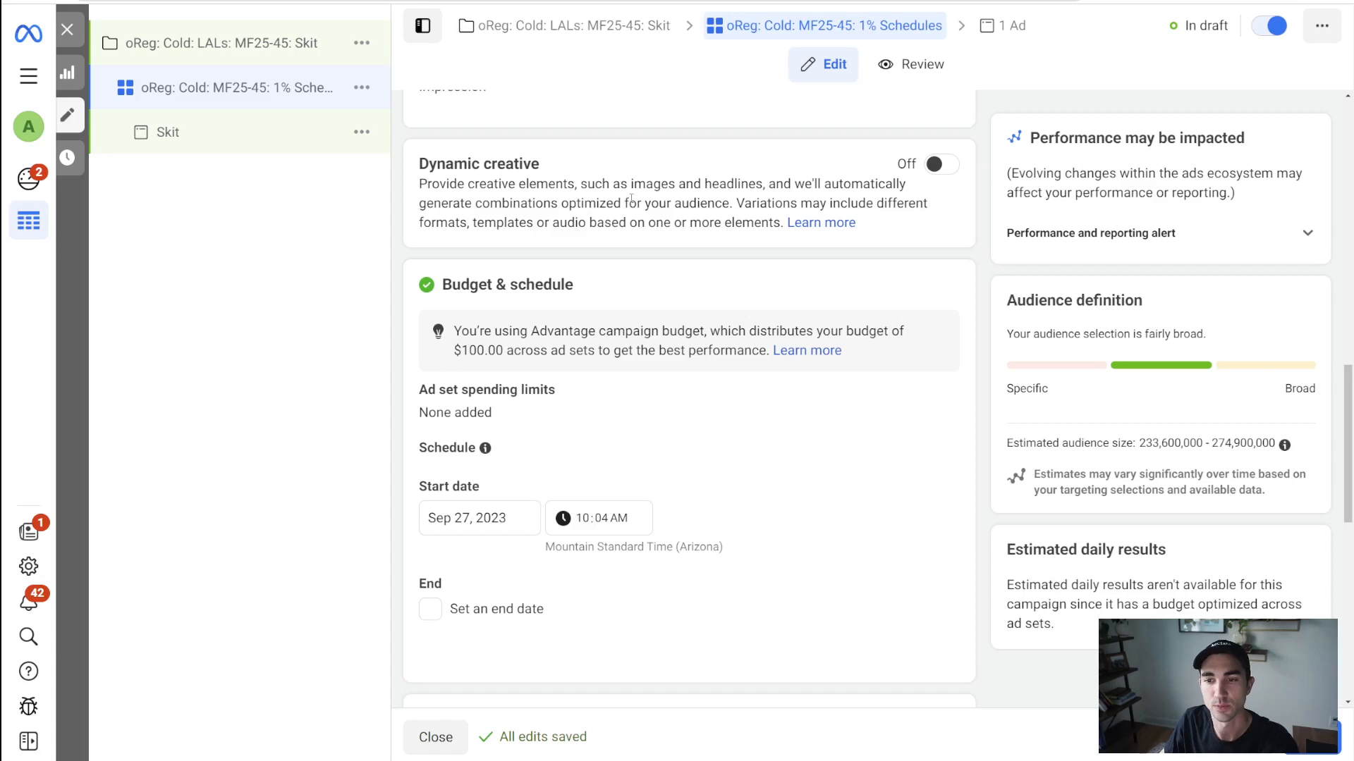
{"action": "scroll", "coordinate": [750, 230], "scroll_direction": "down", "scroll_amount": 2}
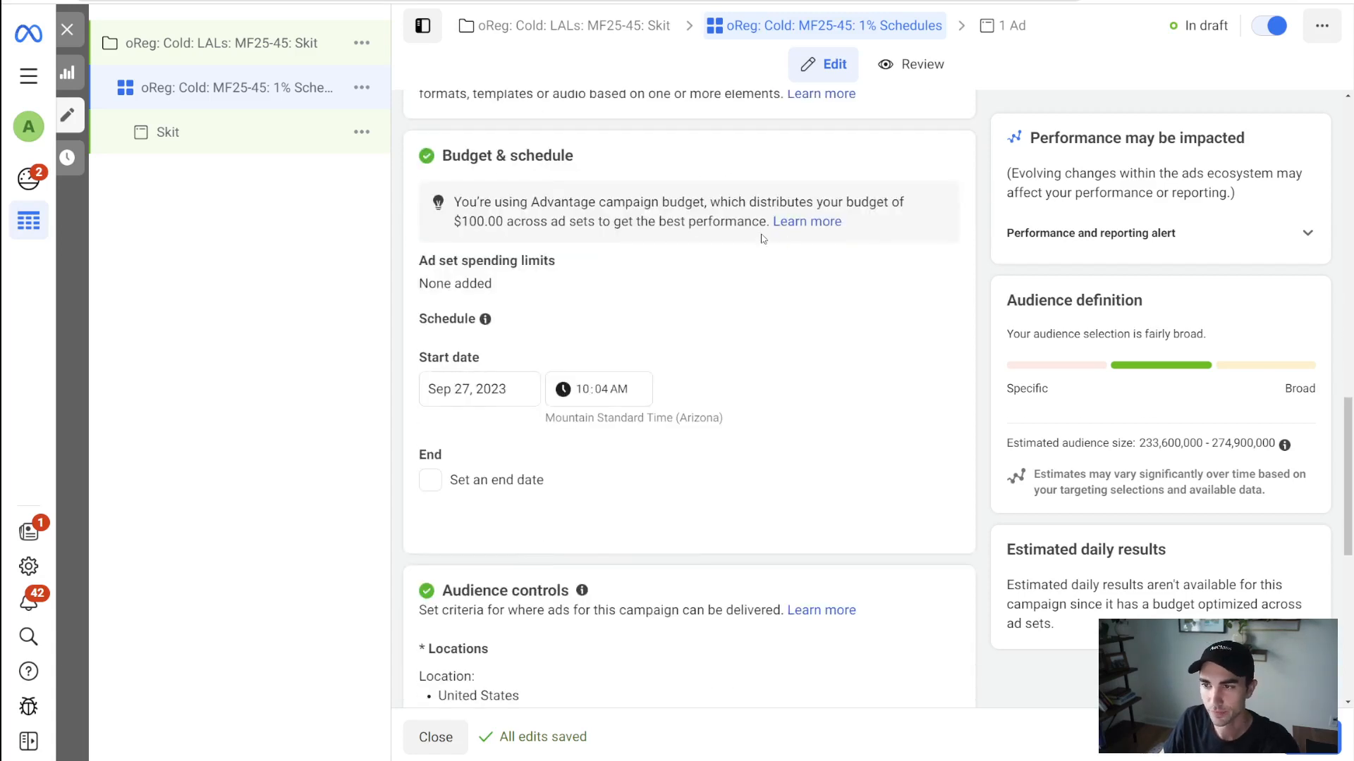
{"action": "scroll", "coordinate": [497, 238], "scroll_direction": "down", "scroll_amount": 1}
{"action": "scroll", "coordinate": [497, 226], "scroll_direction": "up", "scroll_amount": 1}
{"action": "left_click_drag", "start_coordinate": [468, 157], "coordinate": [636, 256]}
{"action": "left_click", "coordinate": [342, 337]}
{"action": "scroll", "coordinate": [427, 294], "scroll_direction": "down", "scroll_amount": 3}
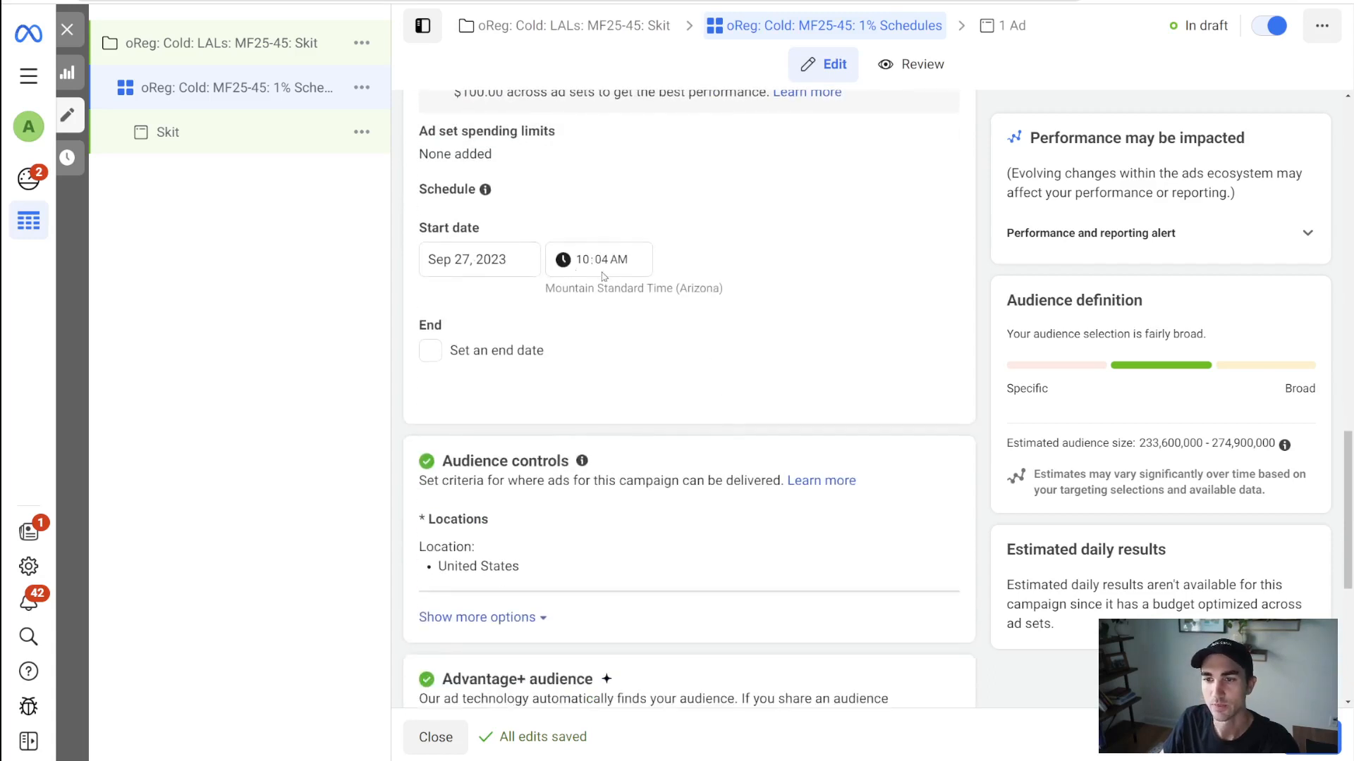
Step: Open the locations in the audience controls for editing and review who is reached, through to the placements
{"action": "scroll", "coordinate": [428, 294], "scroll_direction": "down", "scroll_amount": 4}
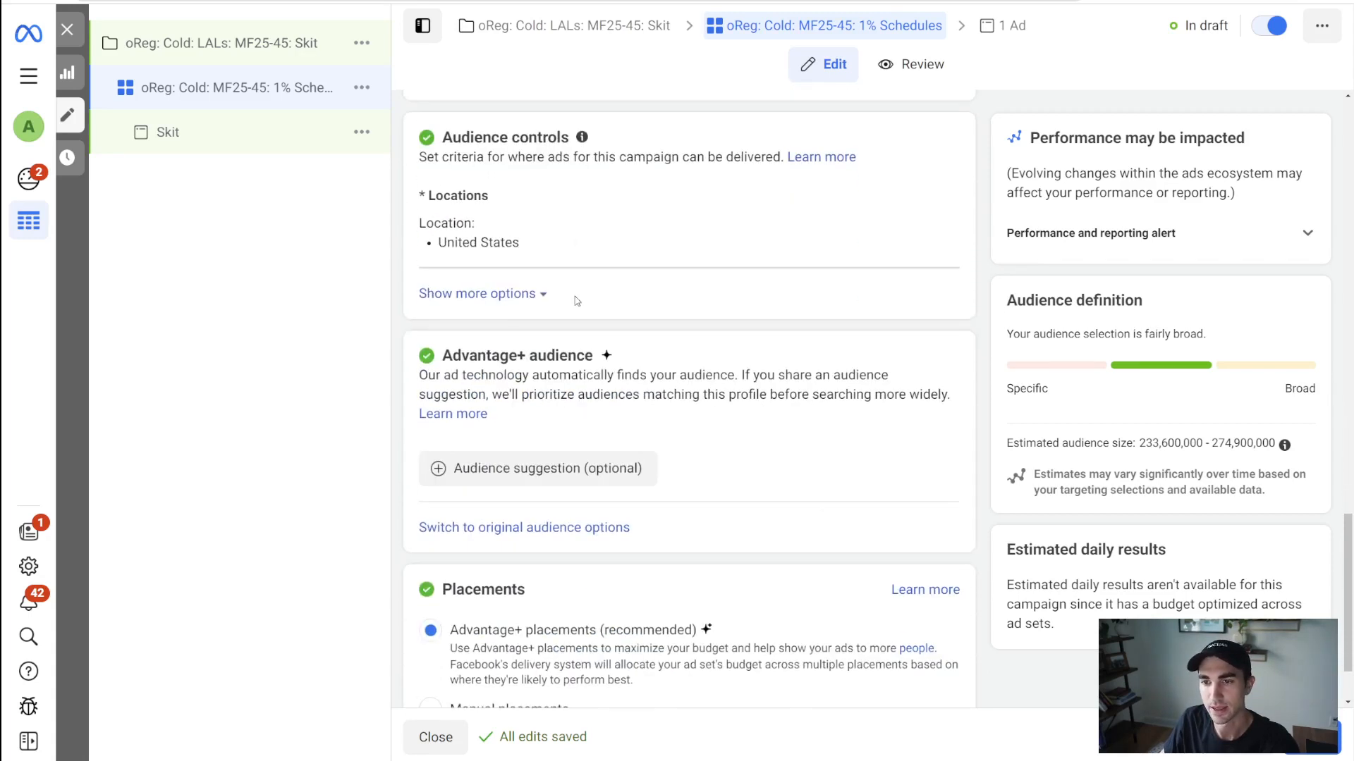
{"action": "left_click", "coordinate": [930, 201]}
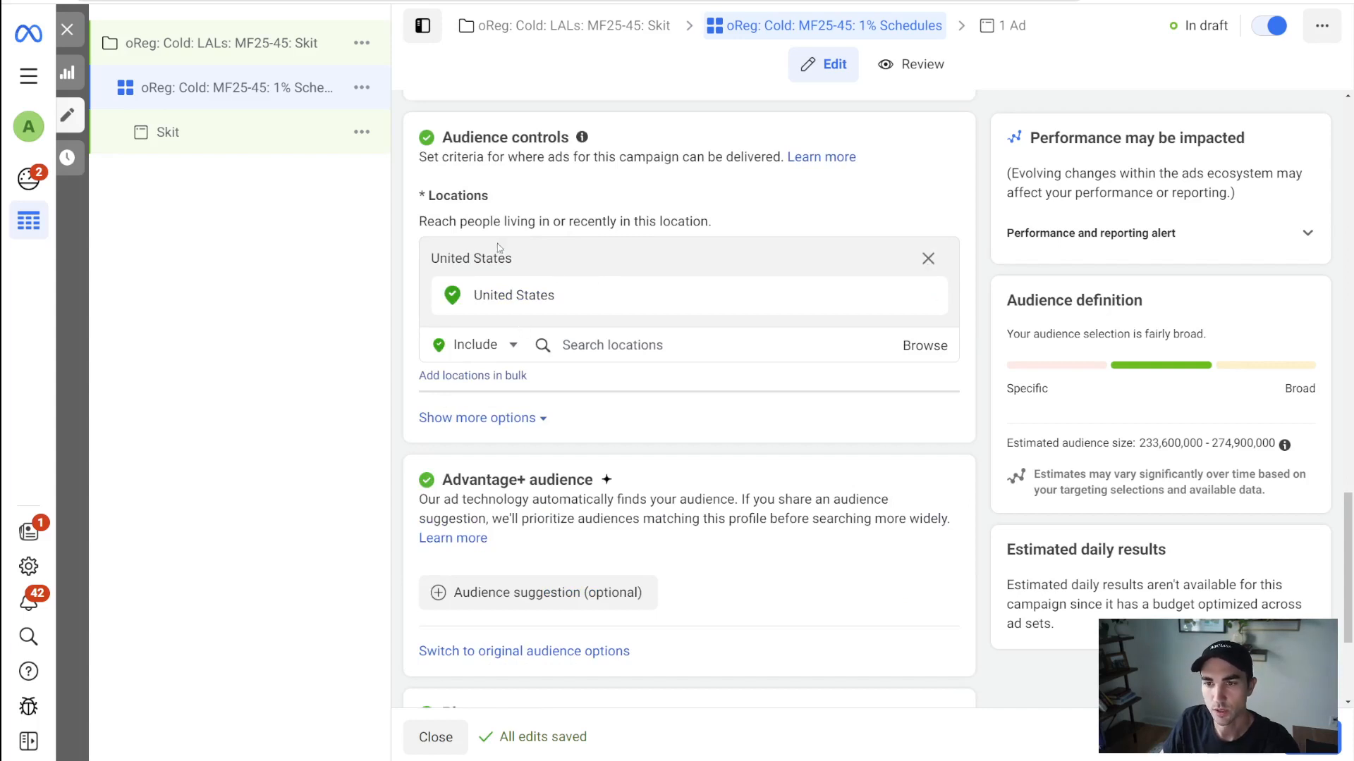
{"action": "left_click_drag", "start_coordinate": [415, 226], "coordinate": [763, 223]}
{"action": "left_click", "coordinate": [745, 236]}
{"action": "scroll", "coordinate": [745, 235], "scroll_direction": "down", "scroll_amount": 2}
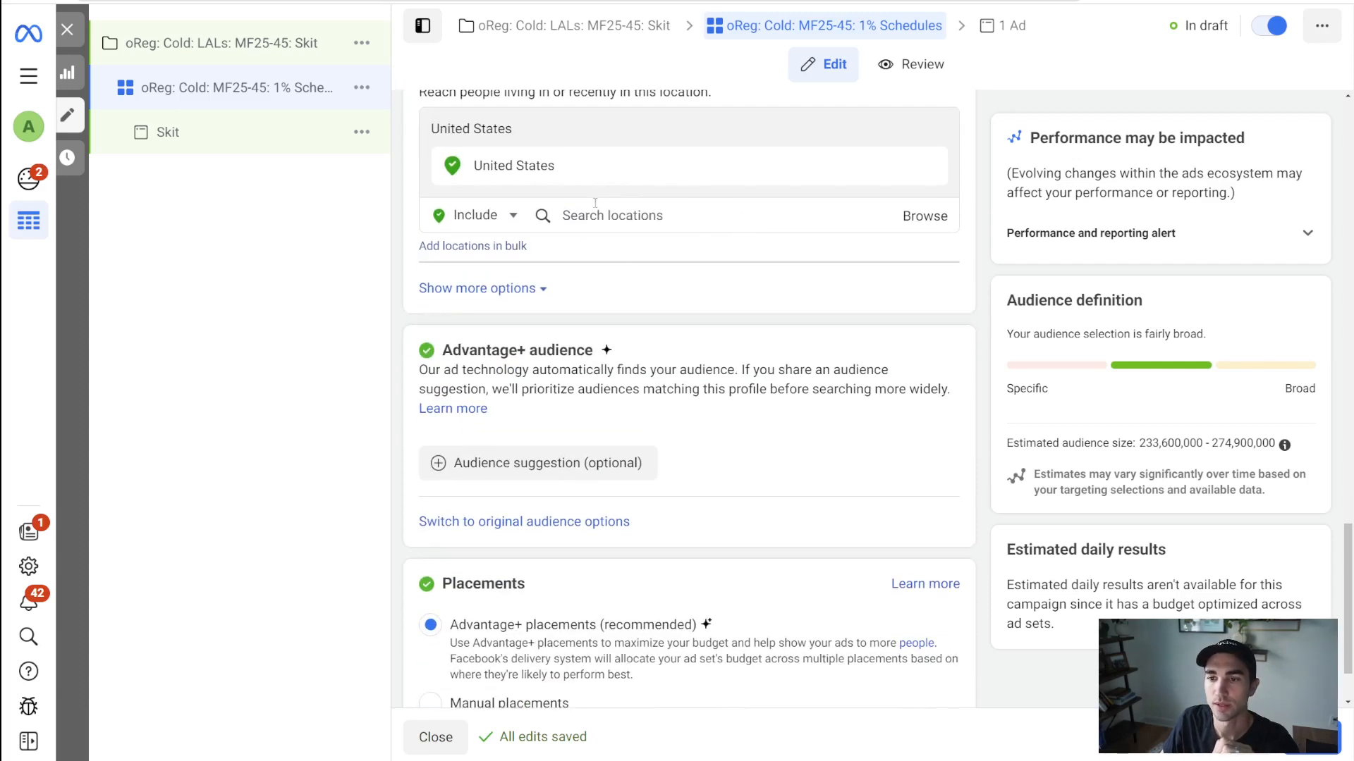
{"action": "scroll", "coordinate": [595, 203], "scroll_direction": "down", "scroll_amount": 2}
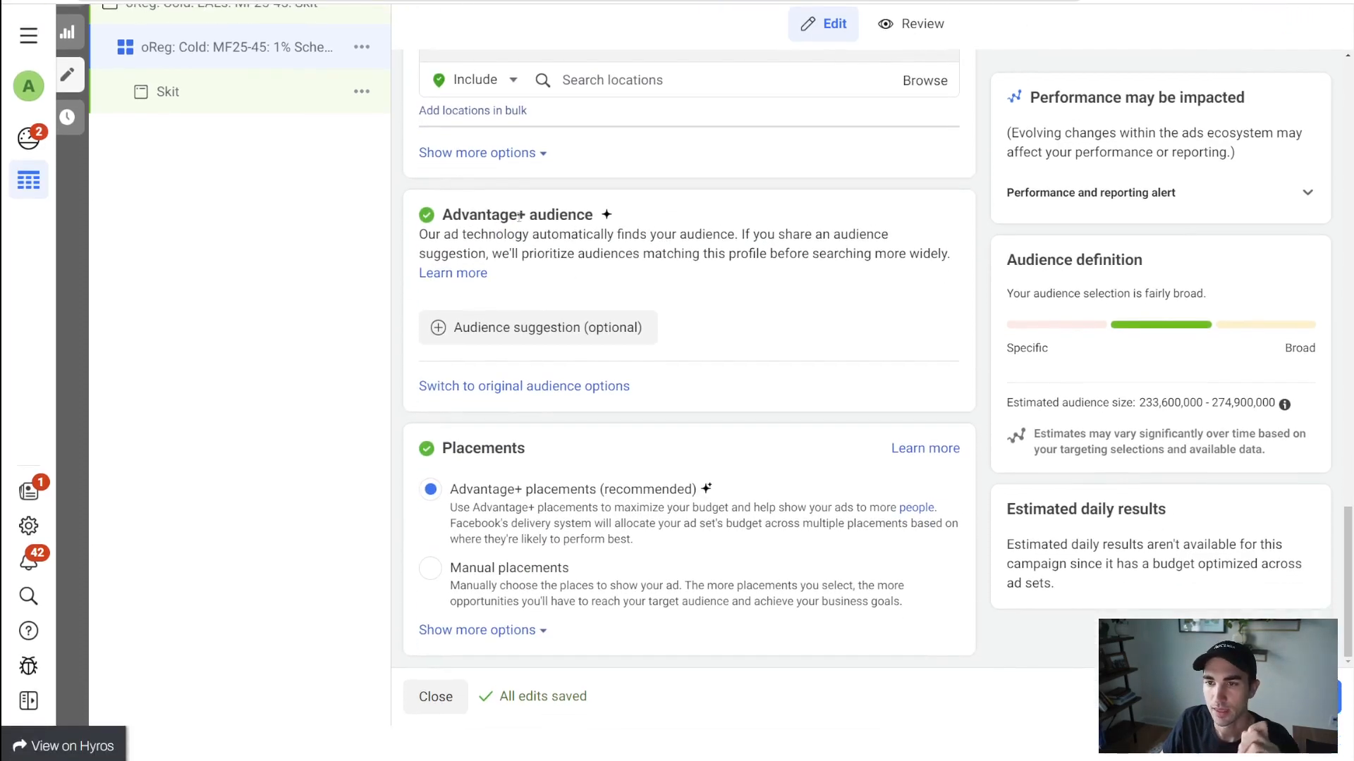
Step: Expand the optional audience suggestion to check its fields, and switch the ad set to the original audience options
{"action": "left_click", "coordinate": [548, 327]}
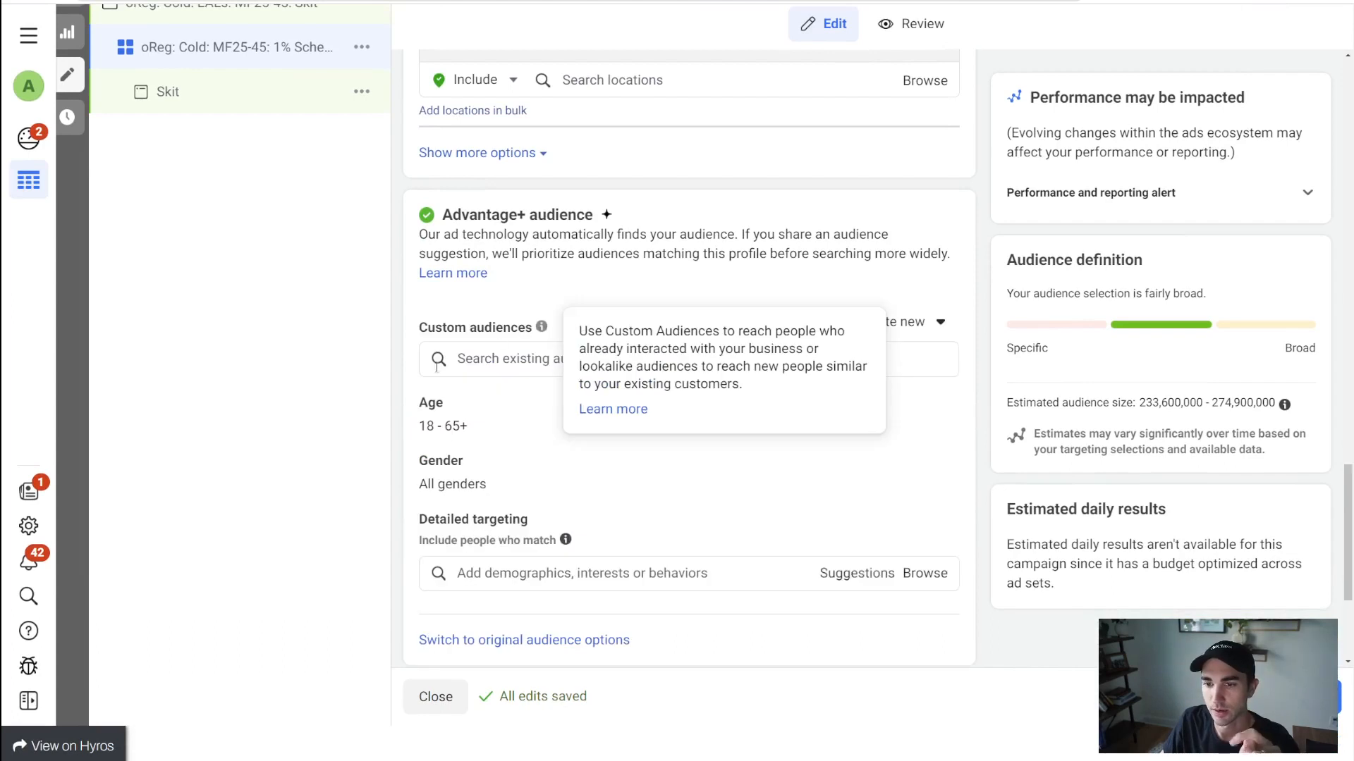
{"action": "scroll", "coordinate": [587, 282], "scroll_direction": "down", "scroll_amount": 1}
{"action": "scroll", "coordinate": [587, 282], "scroll_direction": "down", "scroll_amount": 1}
{"action": "scroll", "coordinate": [599, 169], "scroll_direction": "up", "scroll_amount": 1}
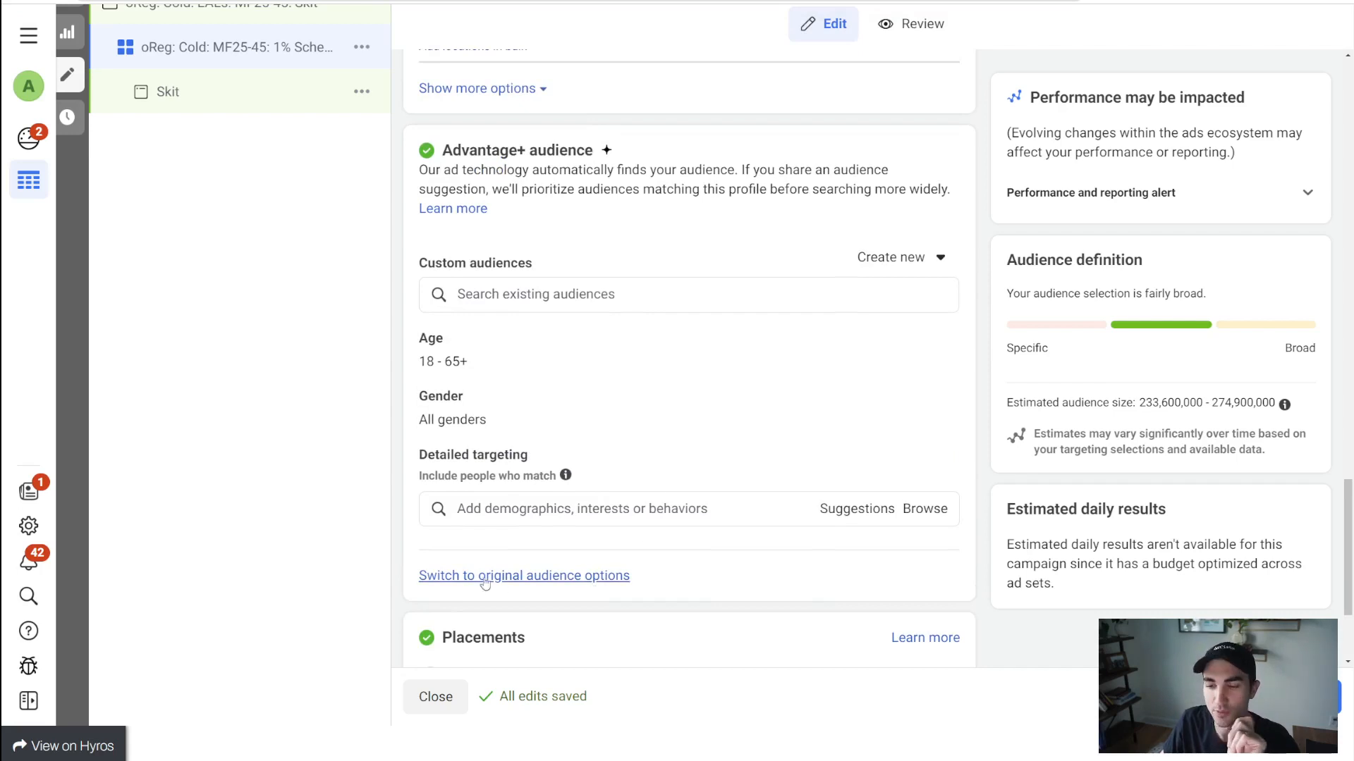
{"action": "left_click", "coordinate": [600, 576]}
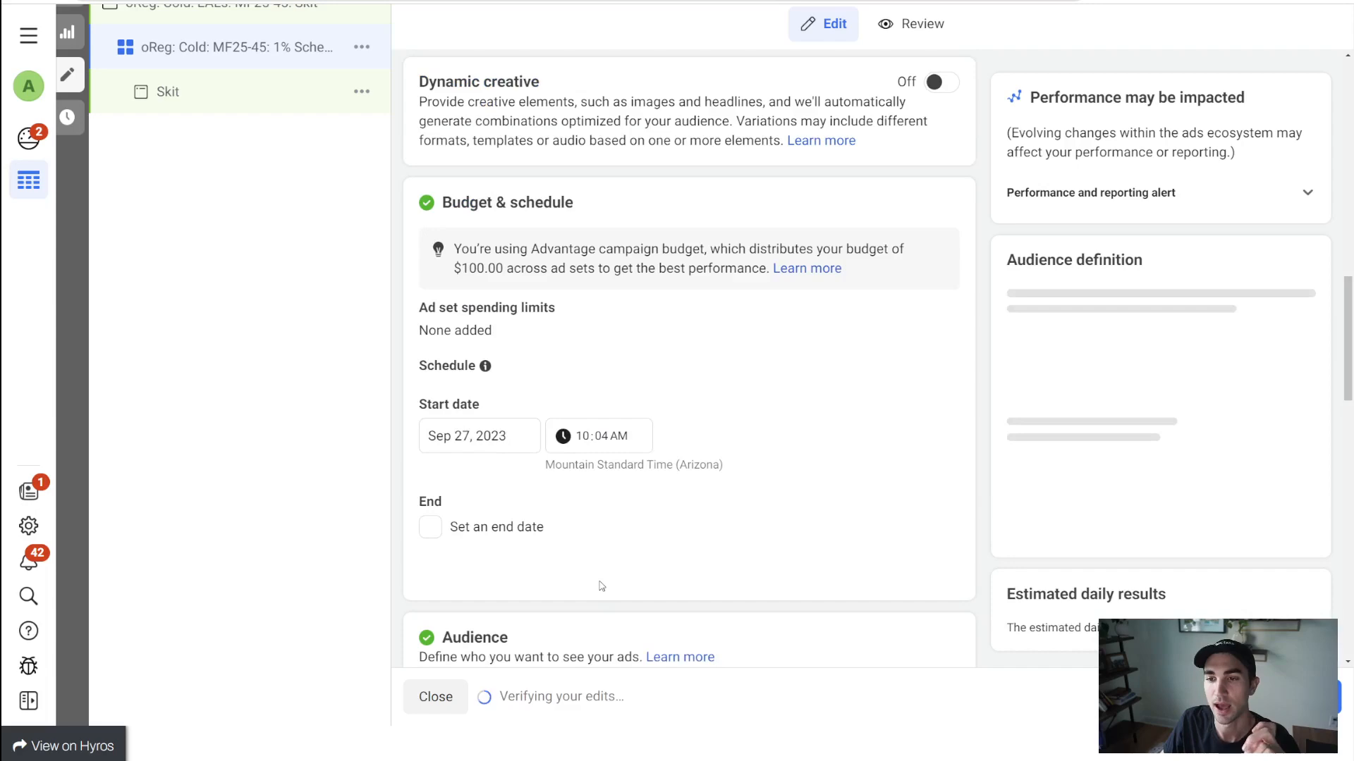
{"action": "scroll", "coordinate": [572, 387], "scroll_direction": "up", "scroll_amount": 7}
{"action": "scroll", "coordinate": [571, 385], "scroll_direction": "up", "scroll_amount": 3}
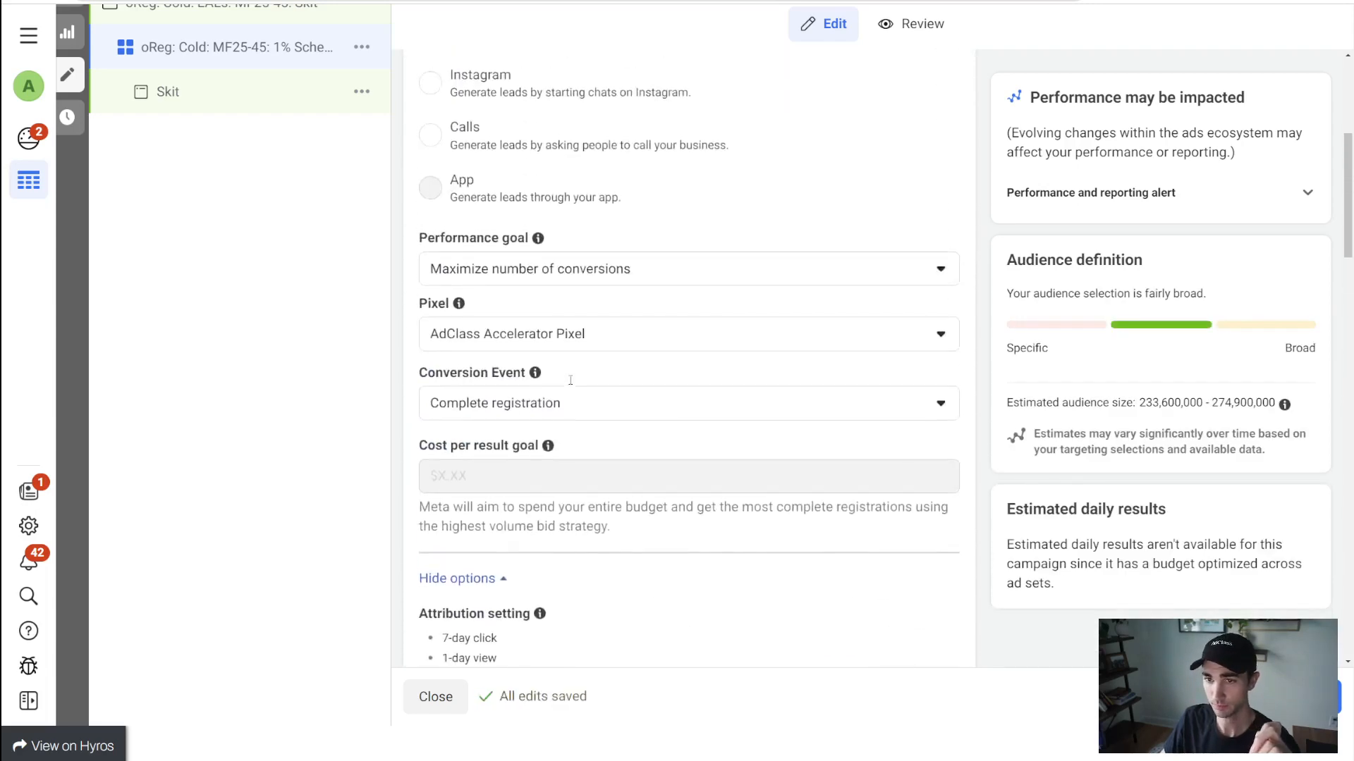
{"action": "scroll", "coordinate": [572, 381], "scroll_direction": "down", "scroll_amount": 15}
{"action": "scroll", "coordinate": [574, 374], "scroll_direction": "up", "scroll_amount": 1}
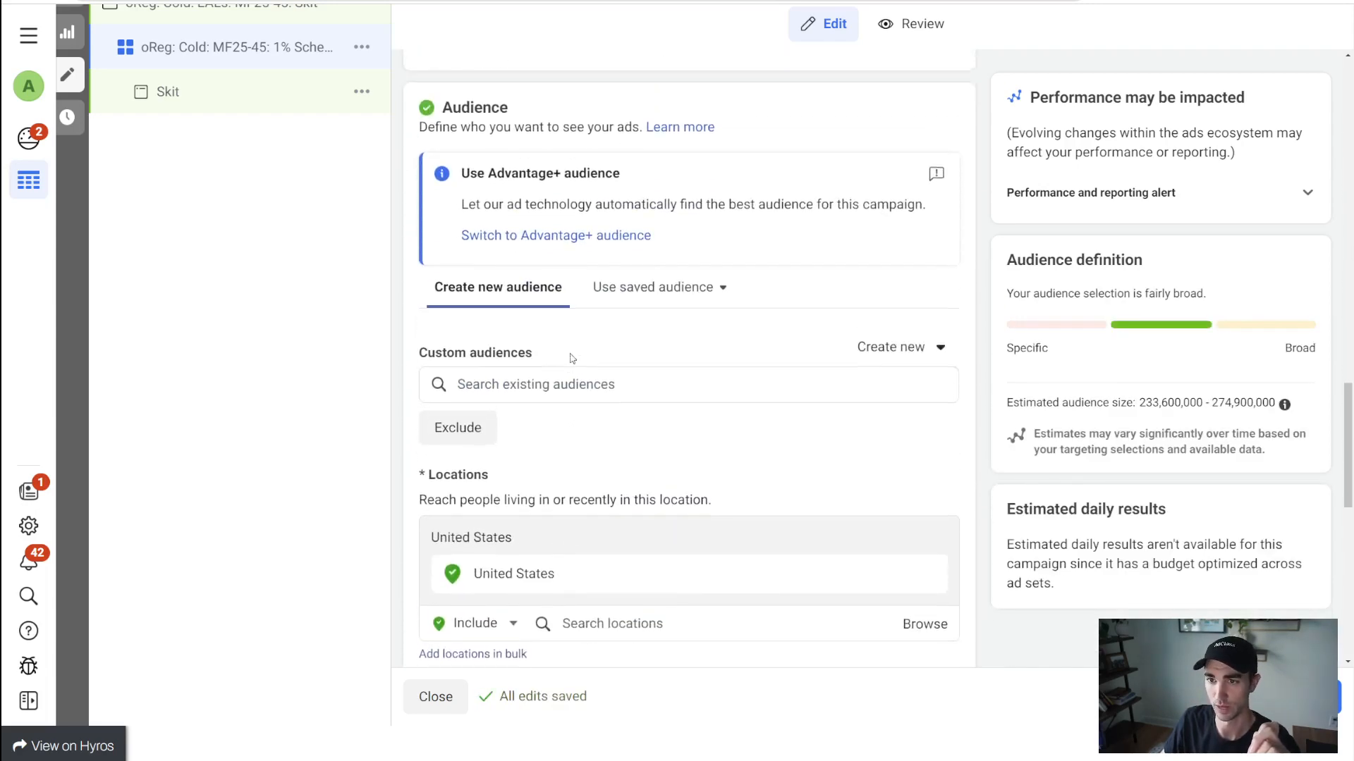
Step: Examine the Advantage+ audience notice and the explanation of custom audiences in the audience section
{"action": "triple_click", "coordinate": [647, 187]}
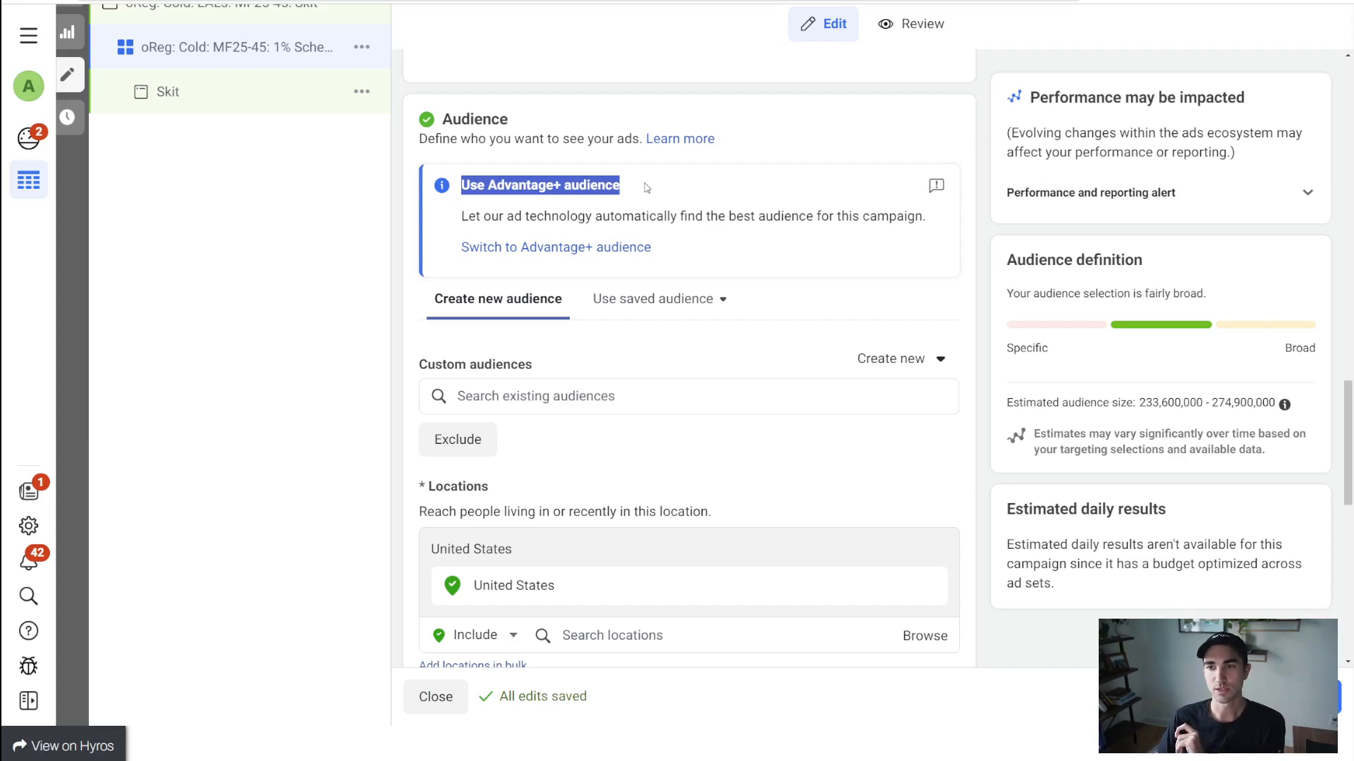
{"action": "left_click", "coordinate": [648, 189]}
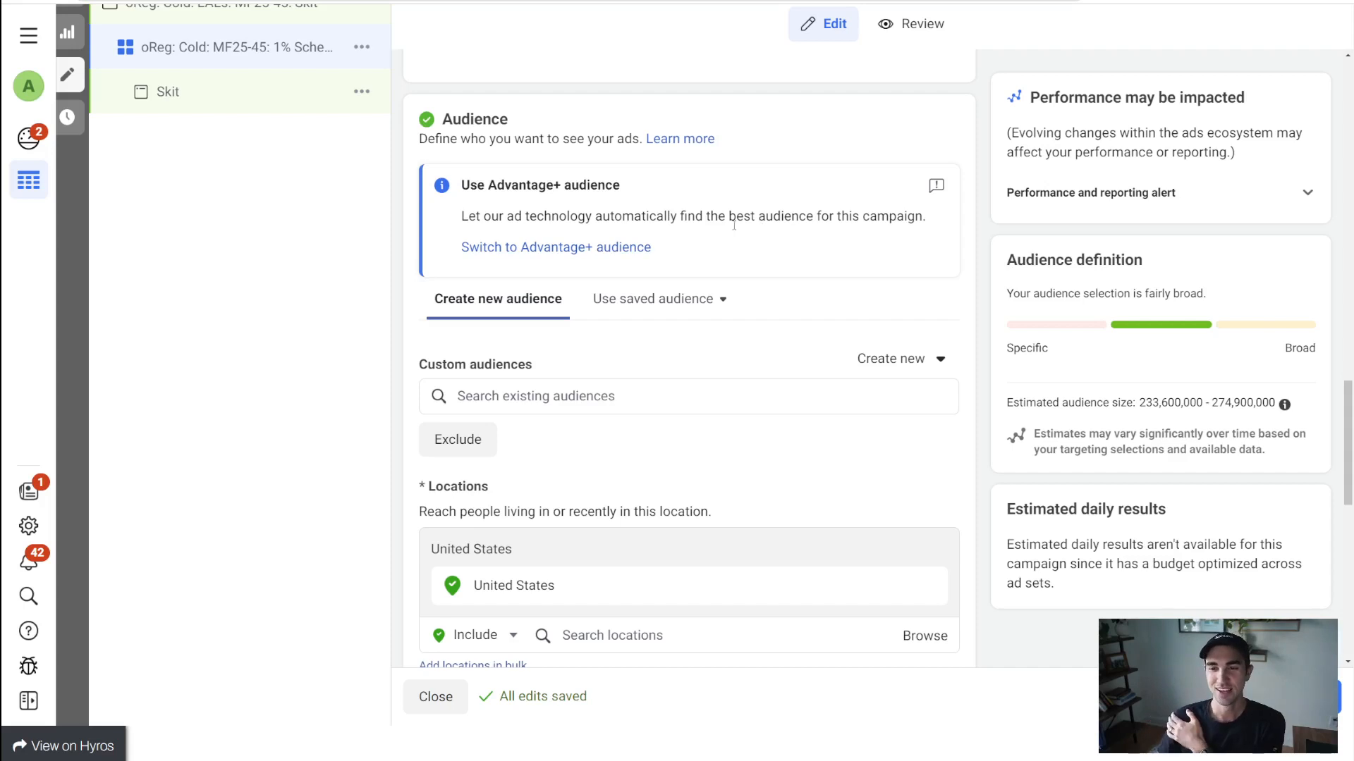
{"action": "scroll", "coordinate": [722, 254], "scroll_direction": "down", "scroll_amount": 2}
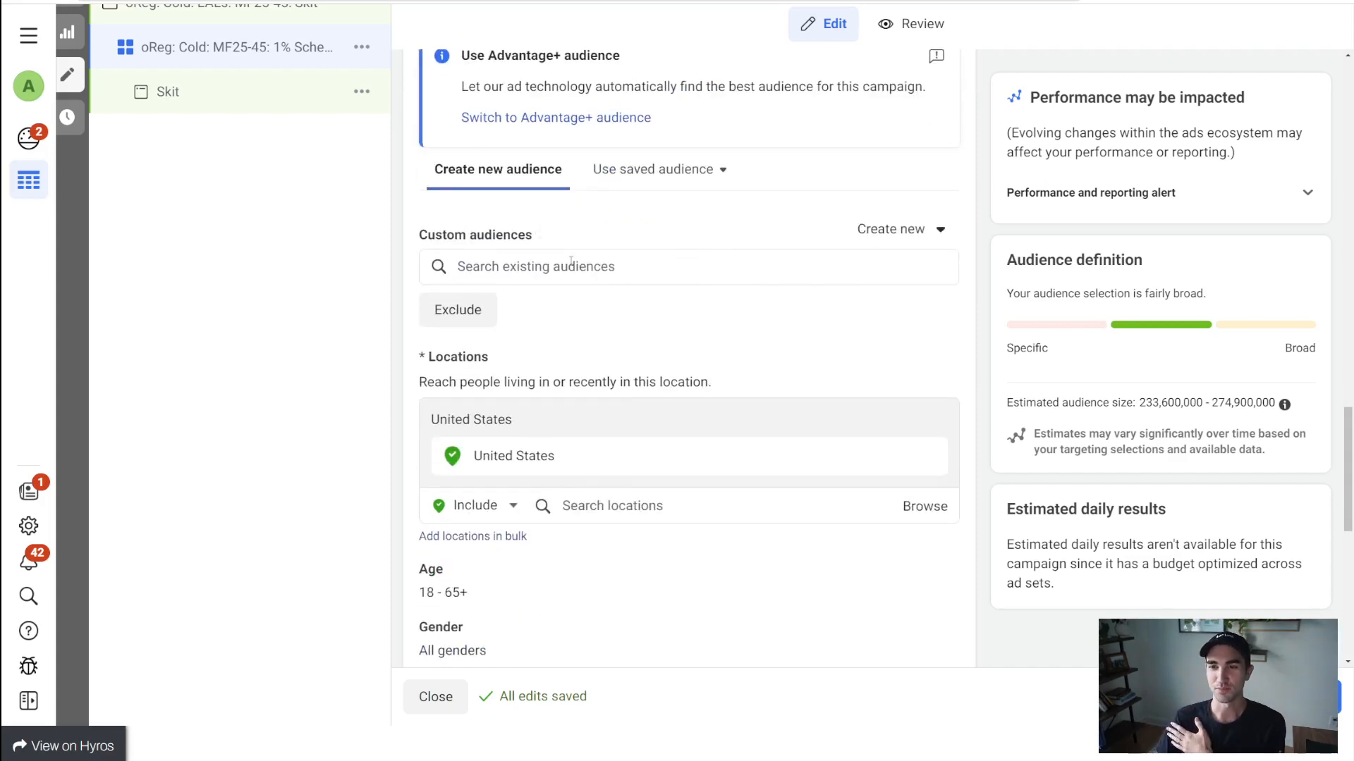
{"action": "scroll", "coordinate": [585, 261], "scroll_direction": "up", "scroll_amount": 1}
{"action": "scroll", "coordinate": [585, 263], "scroll_direction": "down", "scroll_amount": 2}
{"action": "scroll", "coordinate": [580, 260], "scroll_direction": "up", "scroll_amount": 1}
{"action": "scroll", "coordinate": [553, 252], "scroll_direction": "down", "scroll_amount": 1}
{"action": "left_click_drag", "start_coordinate": [427, 189], "coordinate": [533, 169]}
{"action": "left_click", "coordinate": [541, 169]}
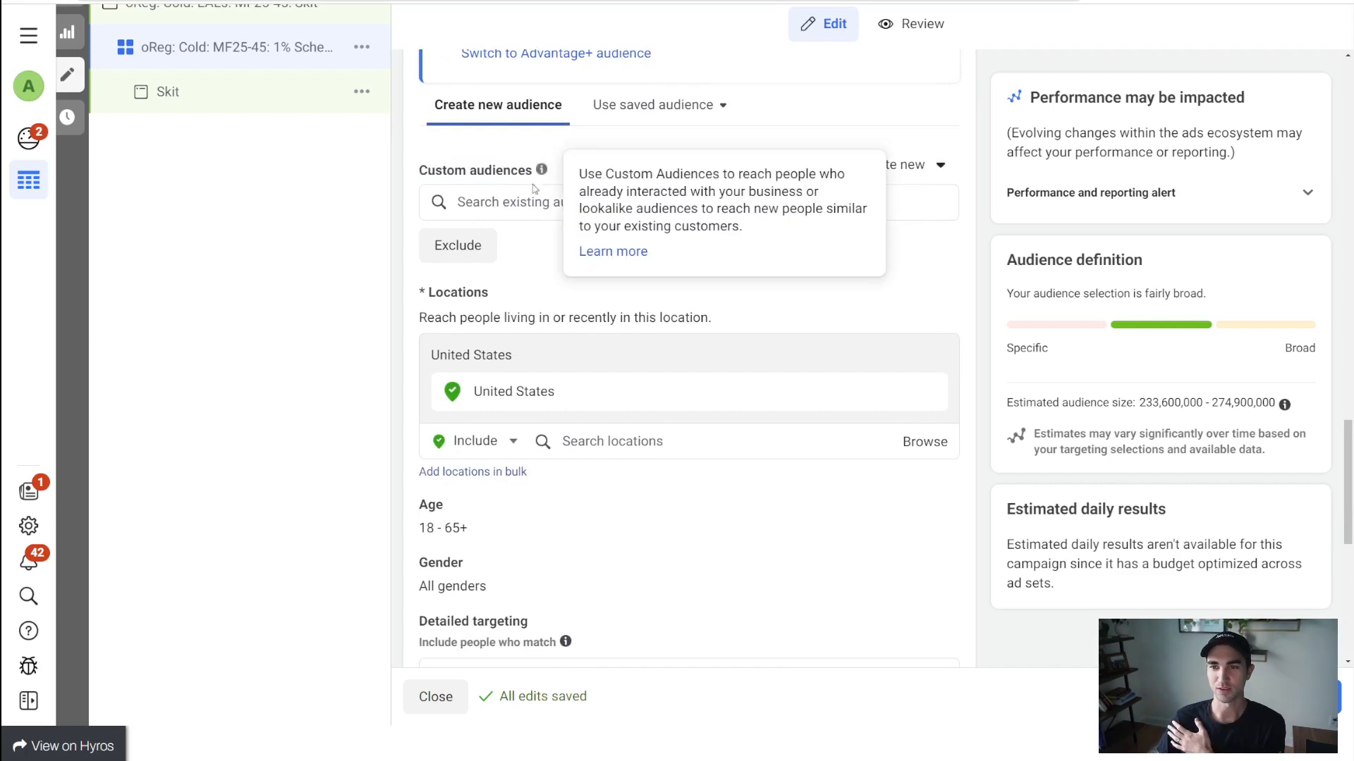
Step: Add the Lookalike (US, 1%) - Schedules Last 180 audience to the custom audiences and check the estimated audience size
{"action": "left_click", "coordinate": [514, 204]}
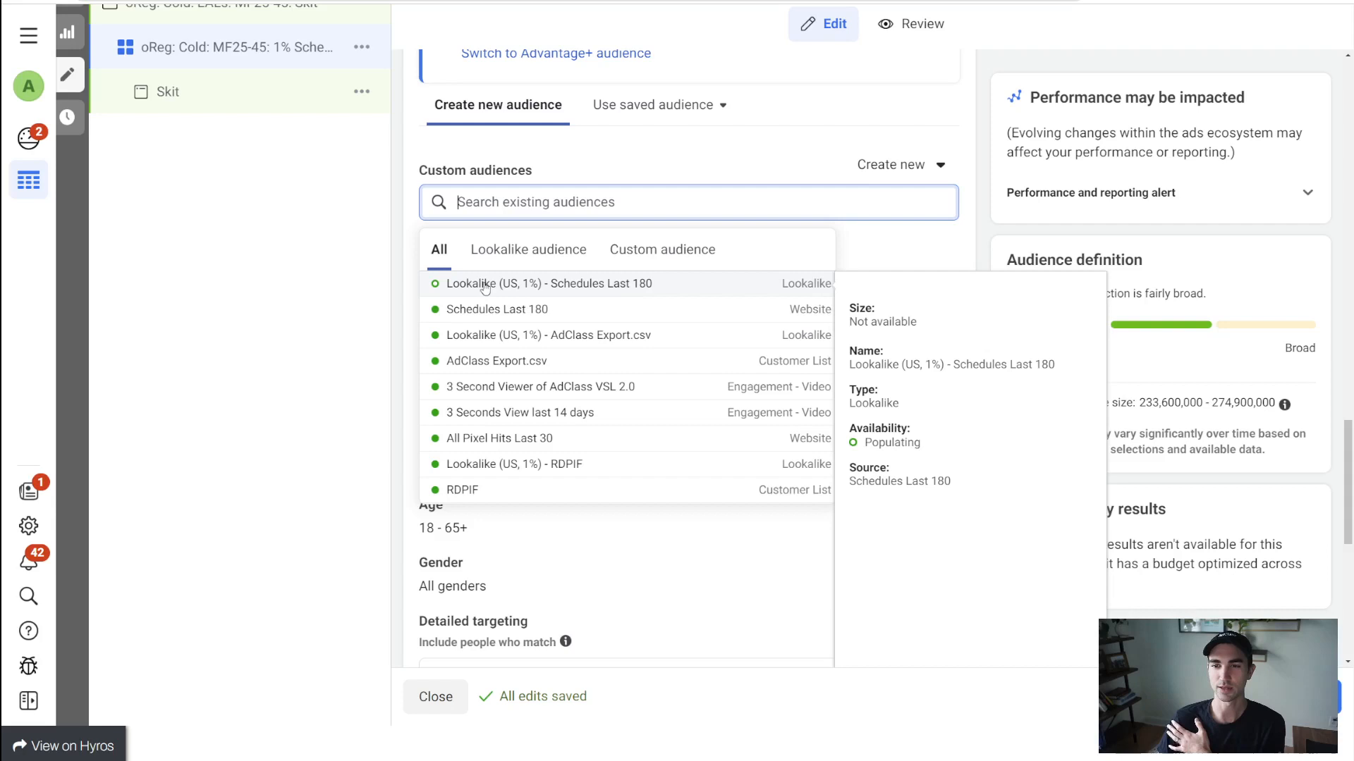
{"action": "left_click", "coordinate": [662, 285]}
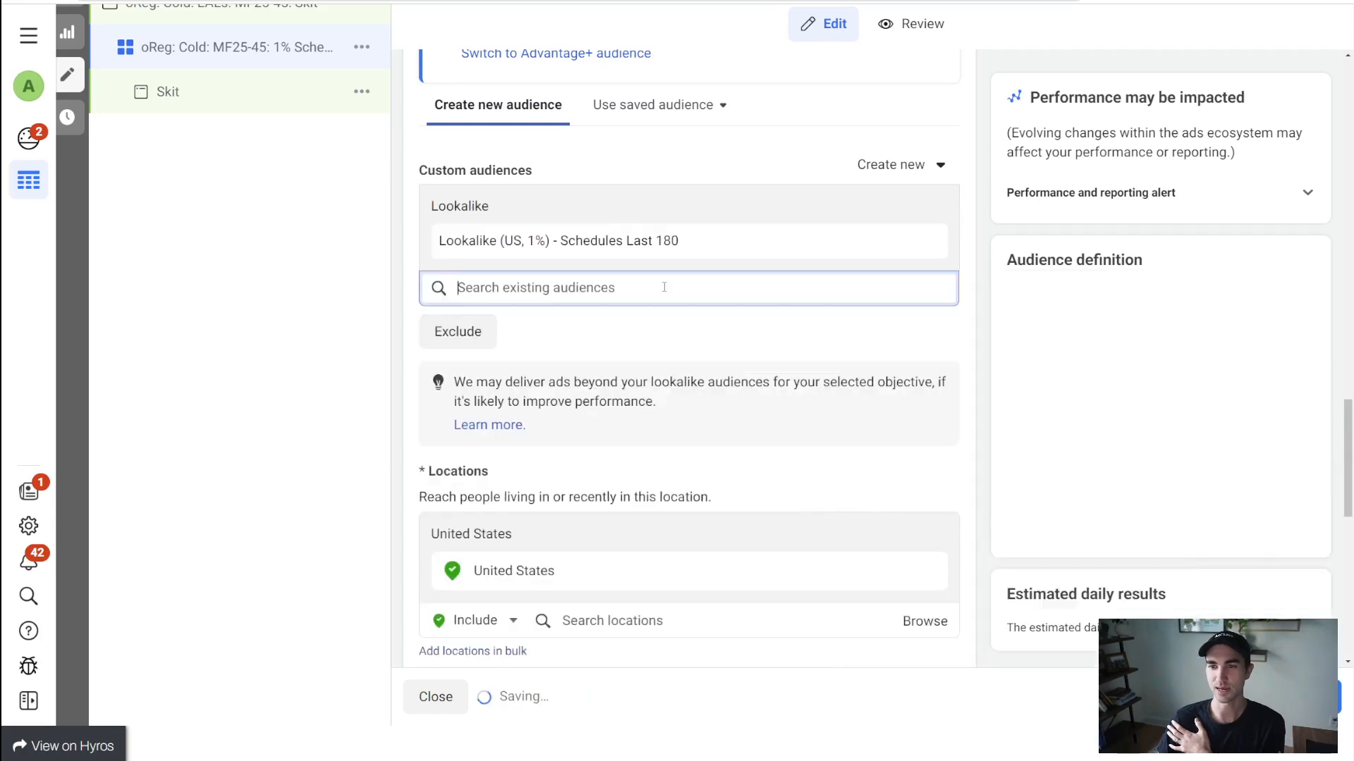
{"action": "left_click", "coordinate": [657, 217]}
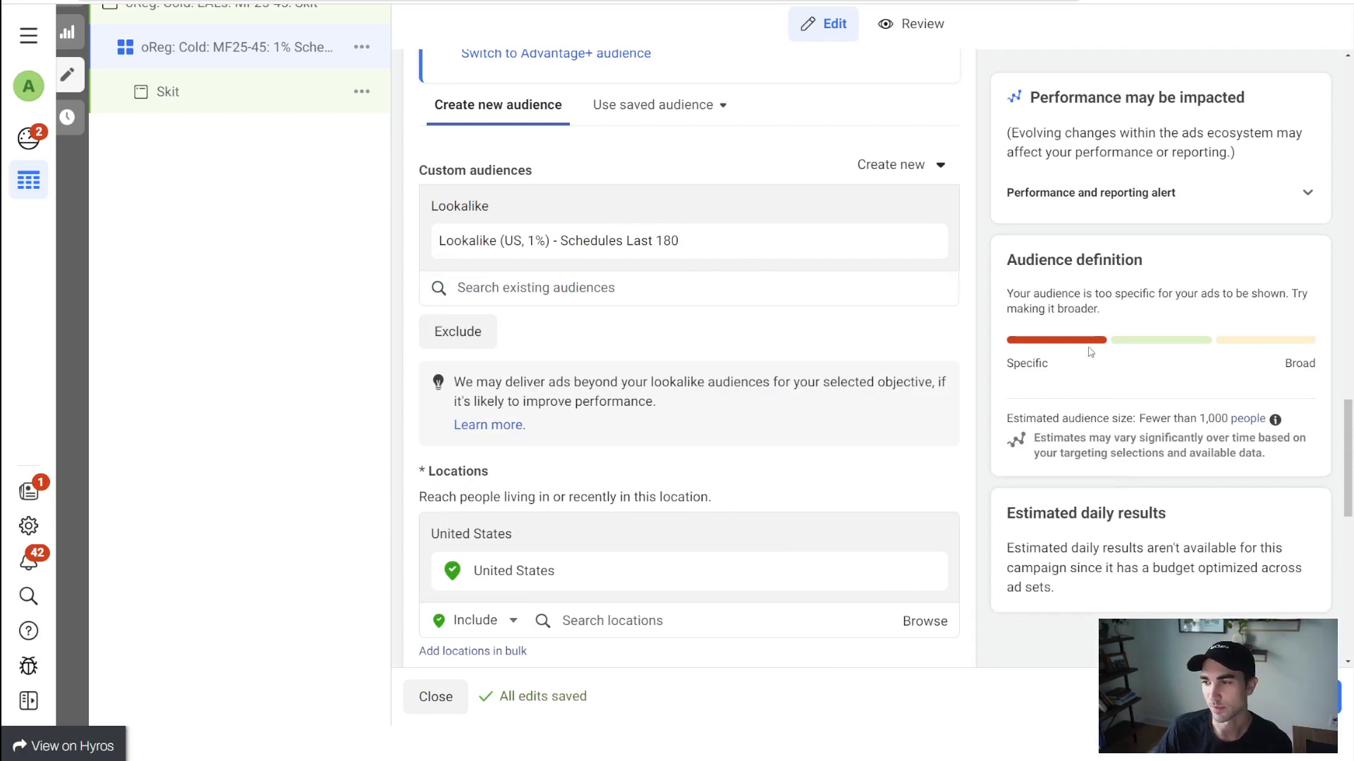
{"action": "left_click_drag", "start_coordinate": [1150, 419], "coordinate": [1230, 419]}
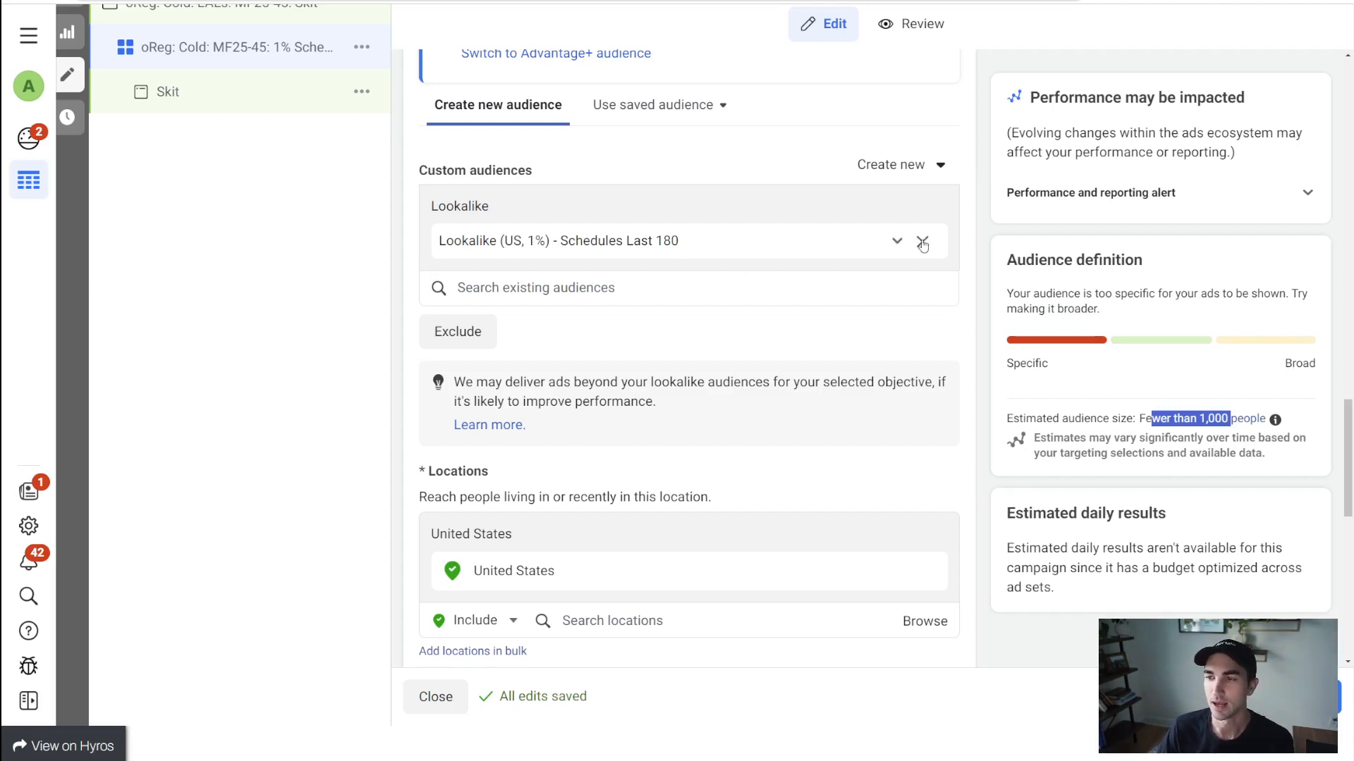
Step: Replace the included lookalike with Lookalike (US, 1%) - RDPIF and check the estimated audience size
{"action": "left_click", "coordinate": [918, 244]}
{"action": "left_click", "coordinate": [564, 203]}
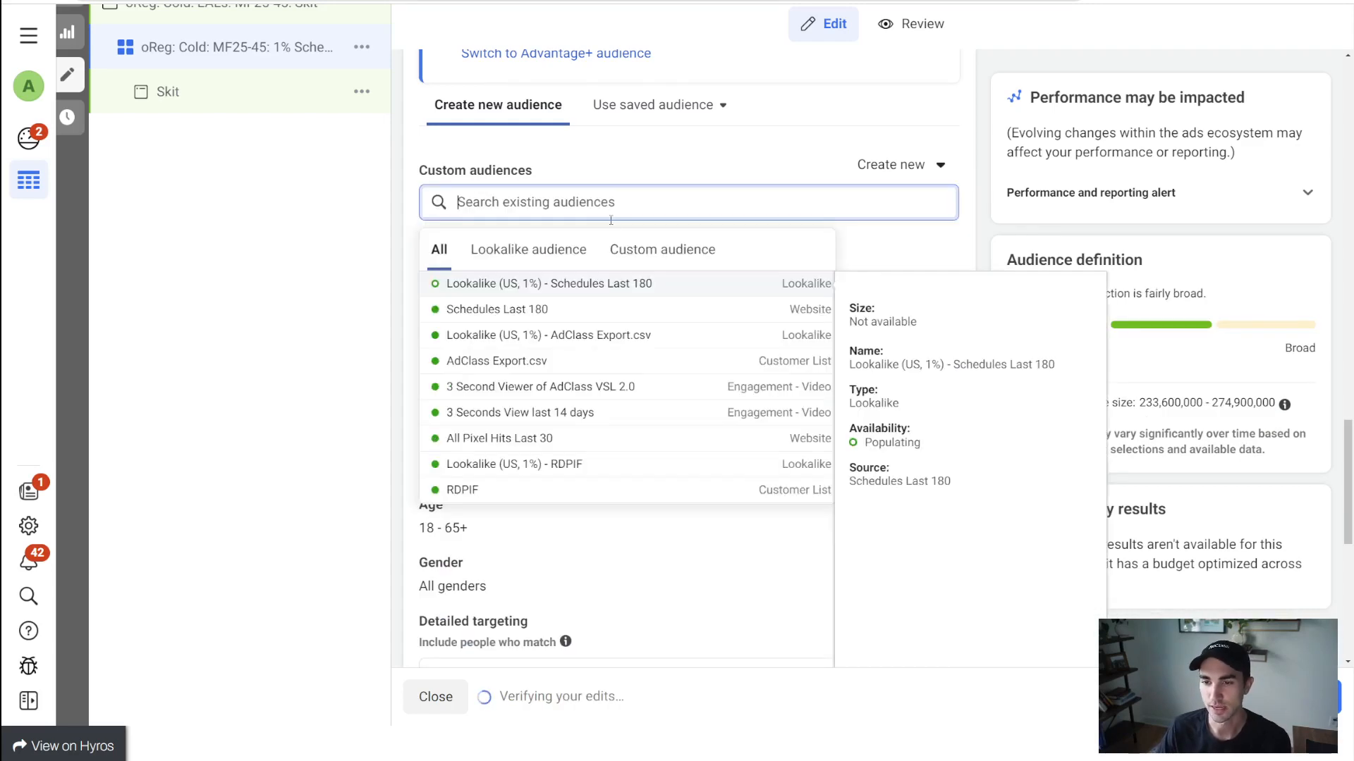
{"action": "left_click", "coordinate": [557, 463]}
{"action": "left_click_drag", "start_coordinate": [1138, 404], "coordinate": [1251, 404]}
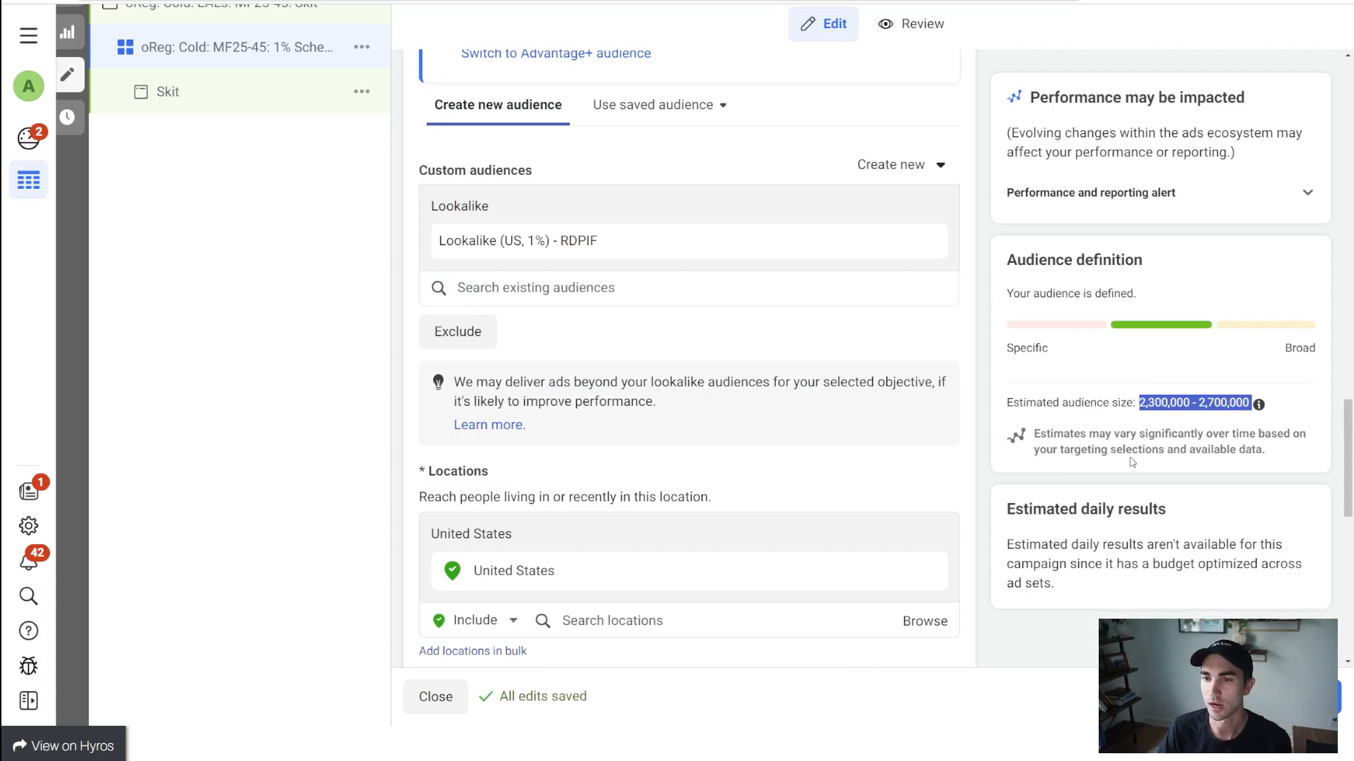
Step: Swap the RDPIF lookalike for Lookalike (US, 1%) - Schedules Last 180, and exclude the Schedules Last 180 website audience
{"action": "left_click", "coordinate": [920, 242]}
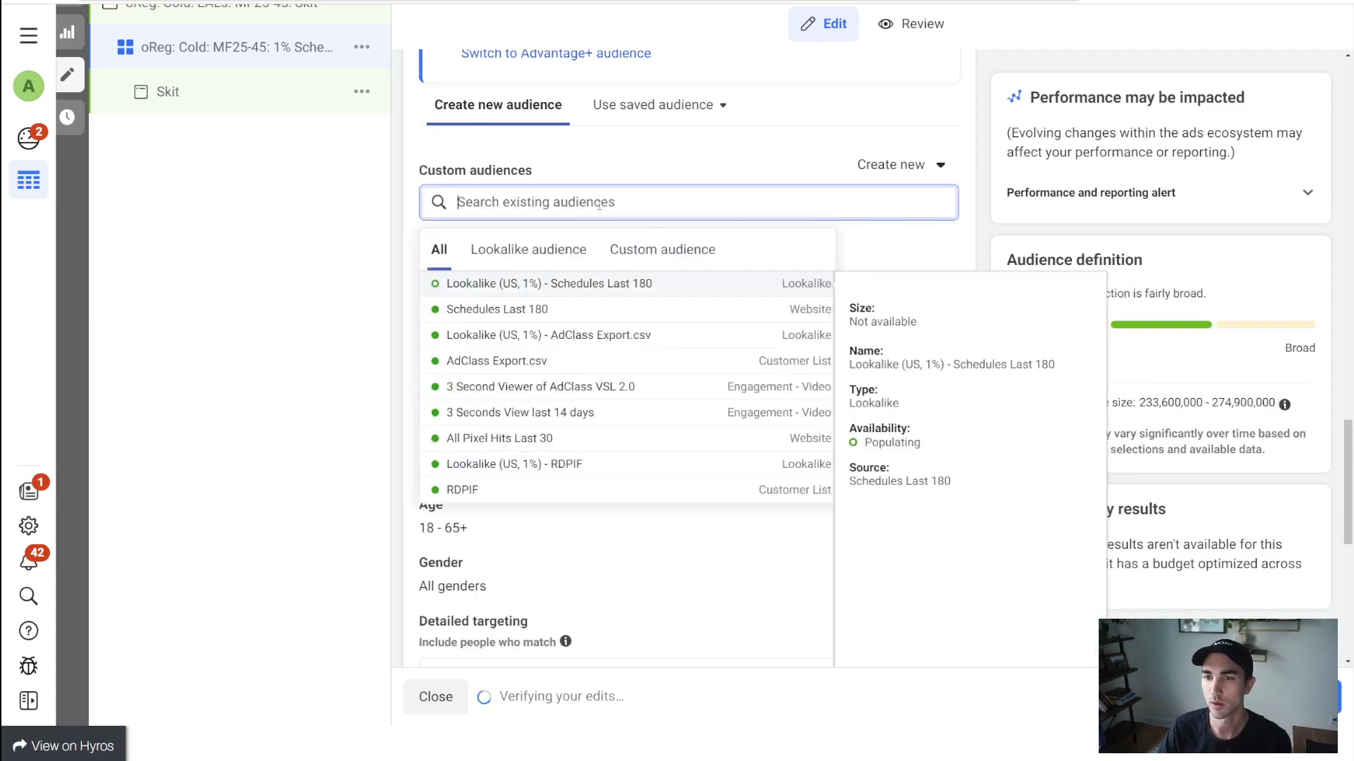
{"action": "left_click", "coordinate": [585, 285]}
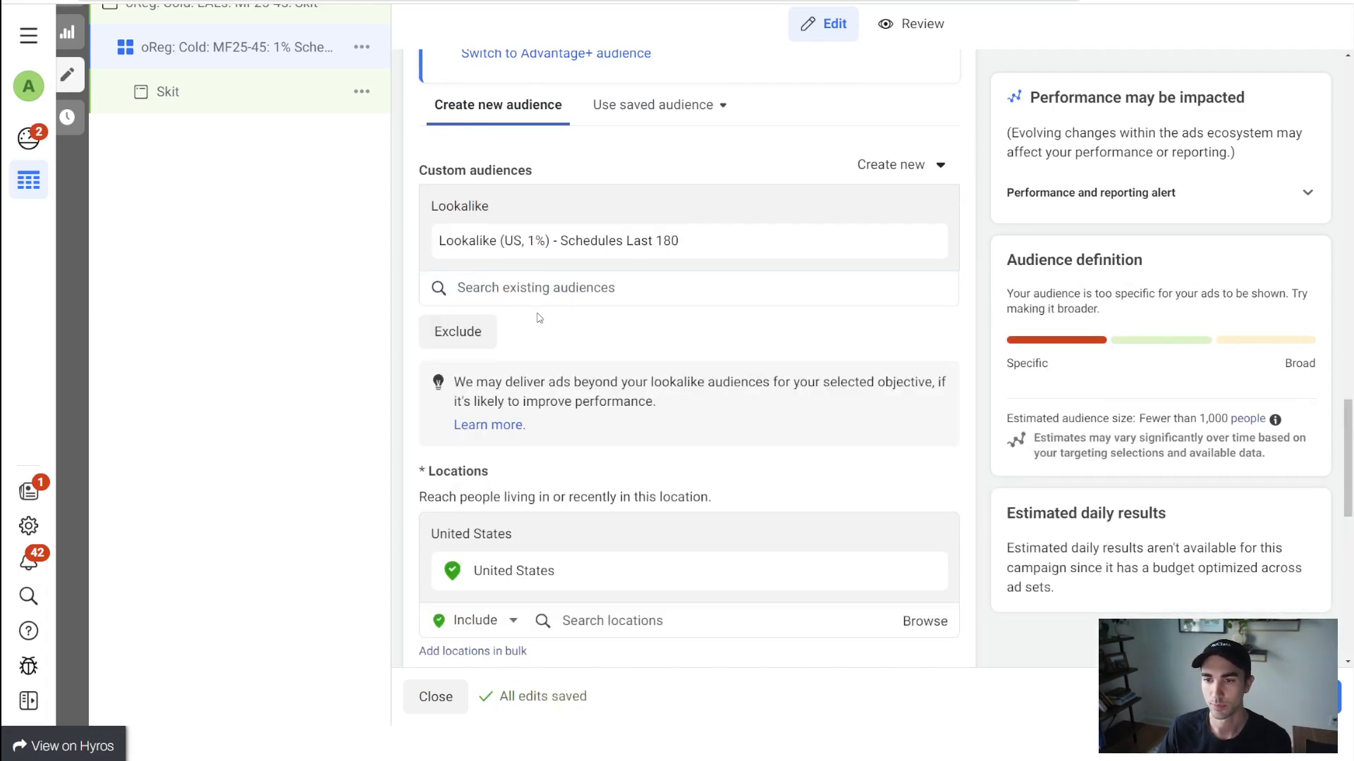
{"action": "left_click", "coordinate": [457, 332]}
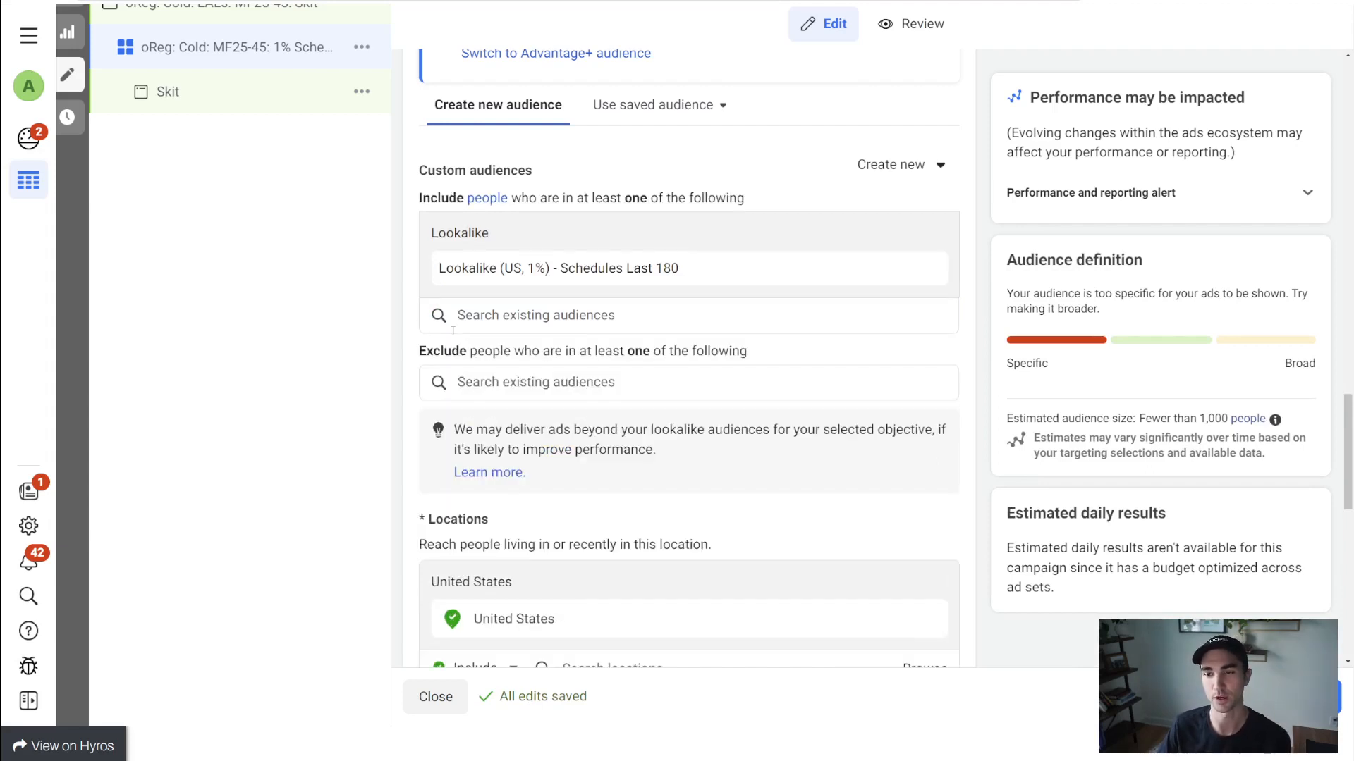
{"action": "left_click", "coordinate": [565, 390]}
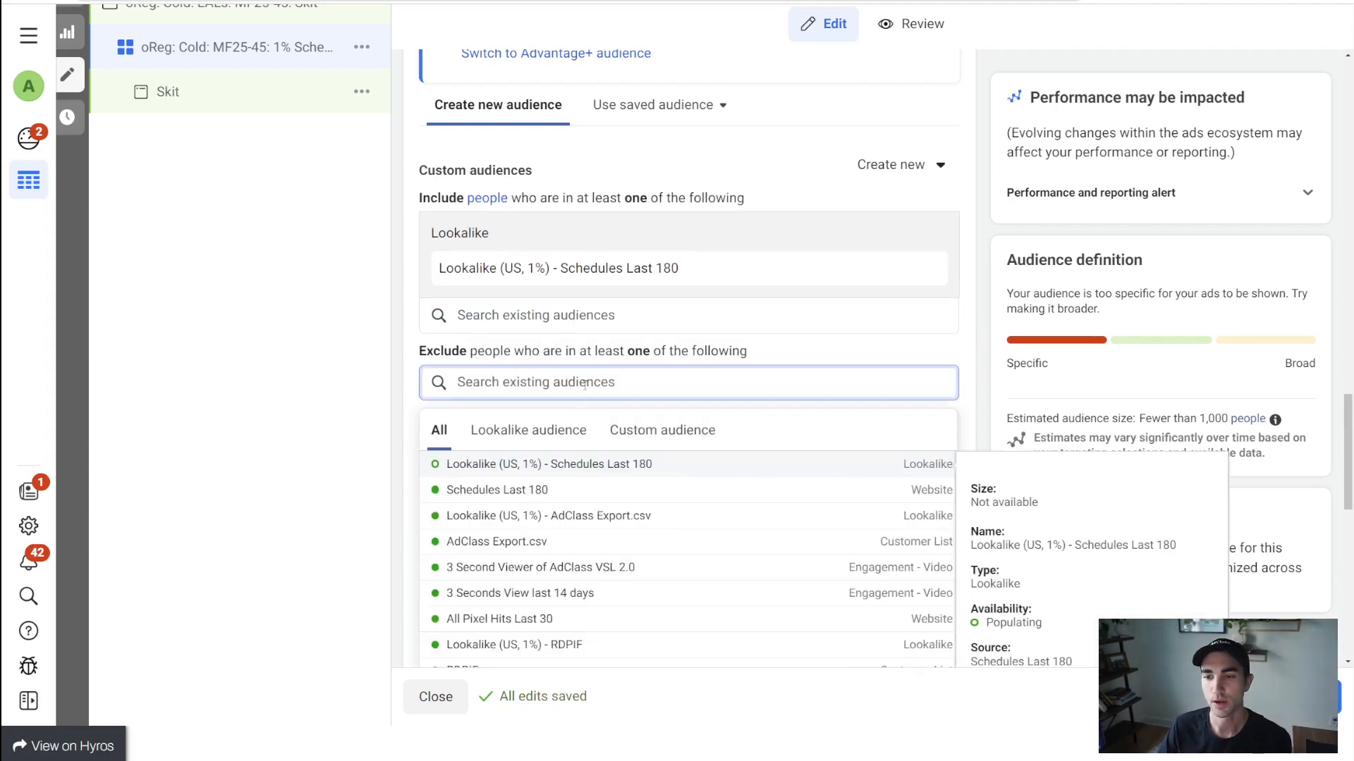
{"action": "left_click", "coordinate": [524, 490]}
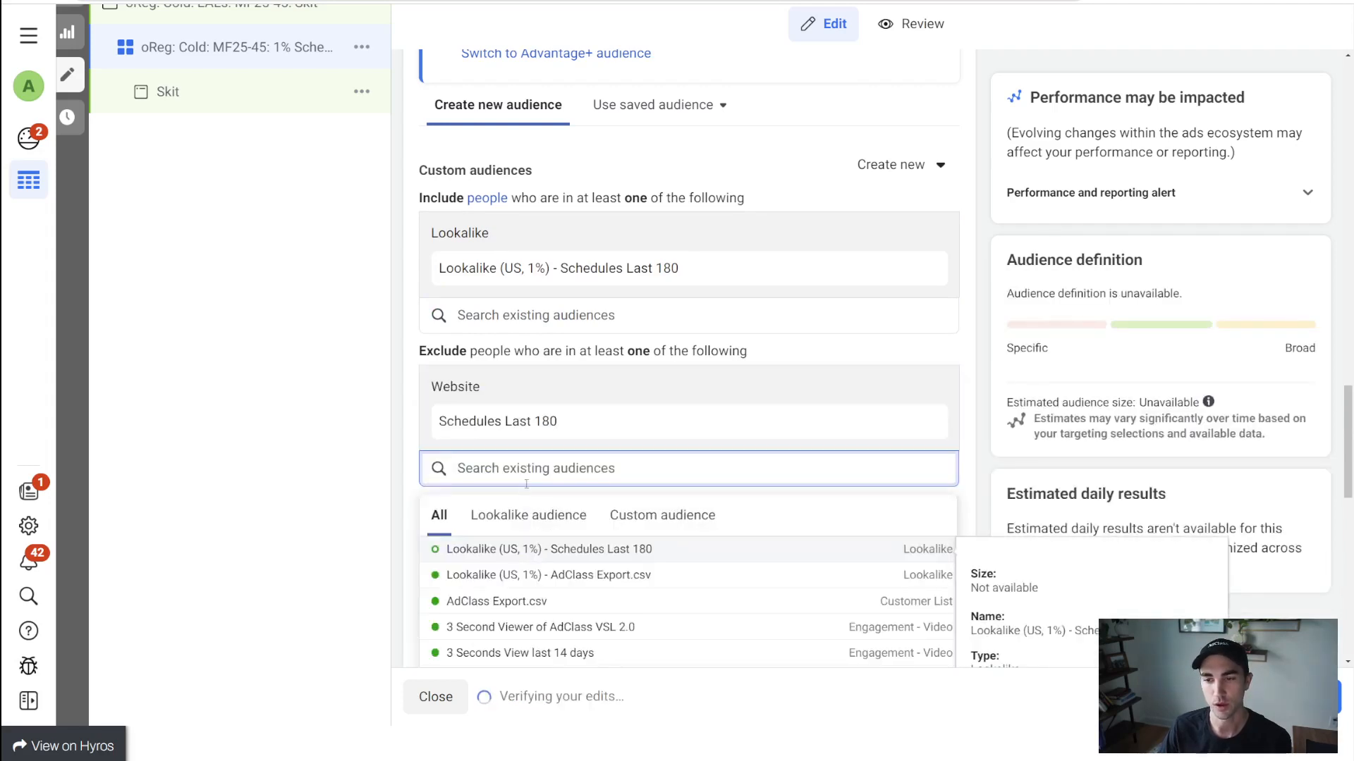
Step: Add the AdClass IG Followers custom audience to the ad set's excluded audiences
{"action": "left_click", "coordinate": [662, 515]}
{"action": "scroll", "coordinate": [513, 597], "scroll_direction": "down", "scroll_amount": 2}
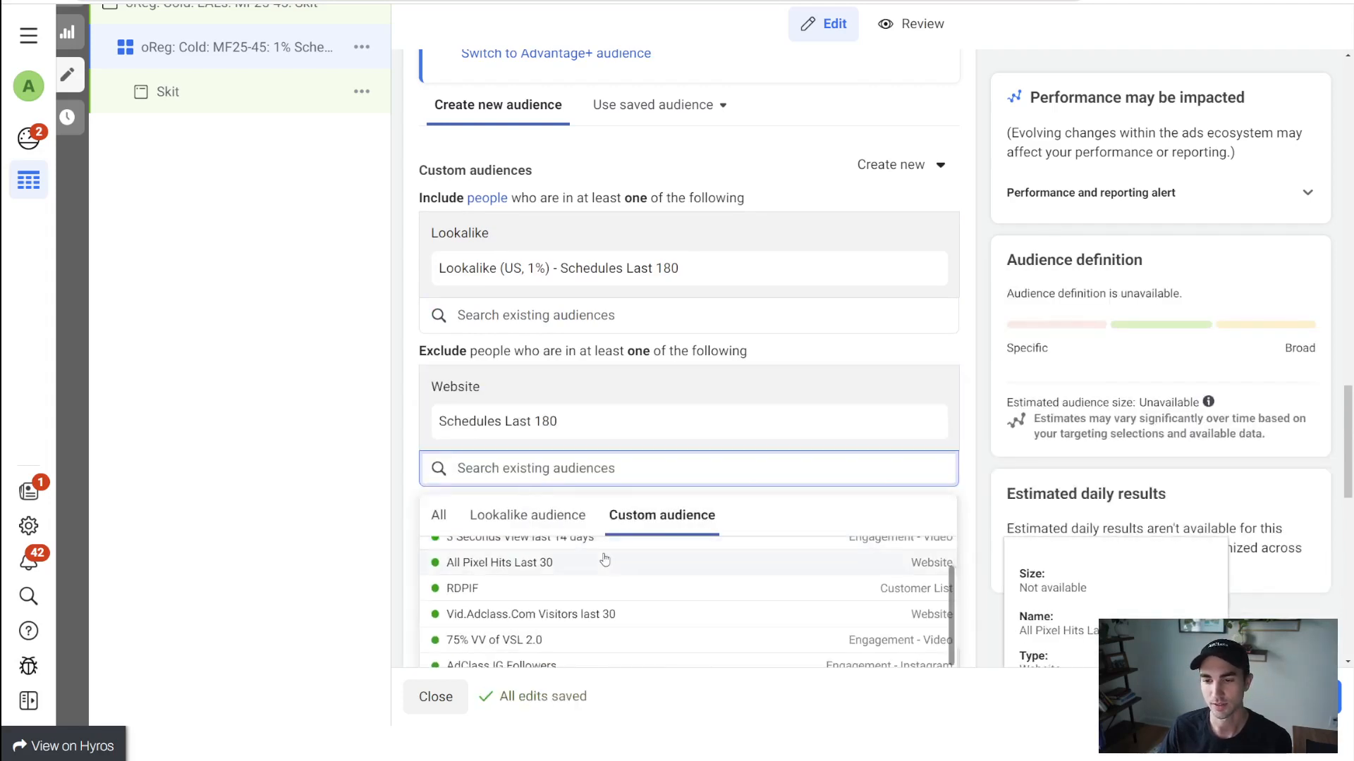
{"action": "scroll", "coordinate": [513, 598], "scroll_direction": "down", "scroll_amount": 2}
{"action": "scroll", "coordinate": [522, 594], "scroll_direction": "up", "scroll_amount": 2}
{"action": "scroll", "coordinate": [538, 595], "scroll_direction": "up", "scroll_amount": 1}
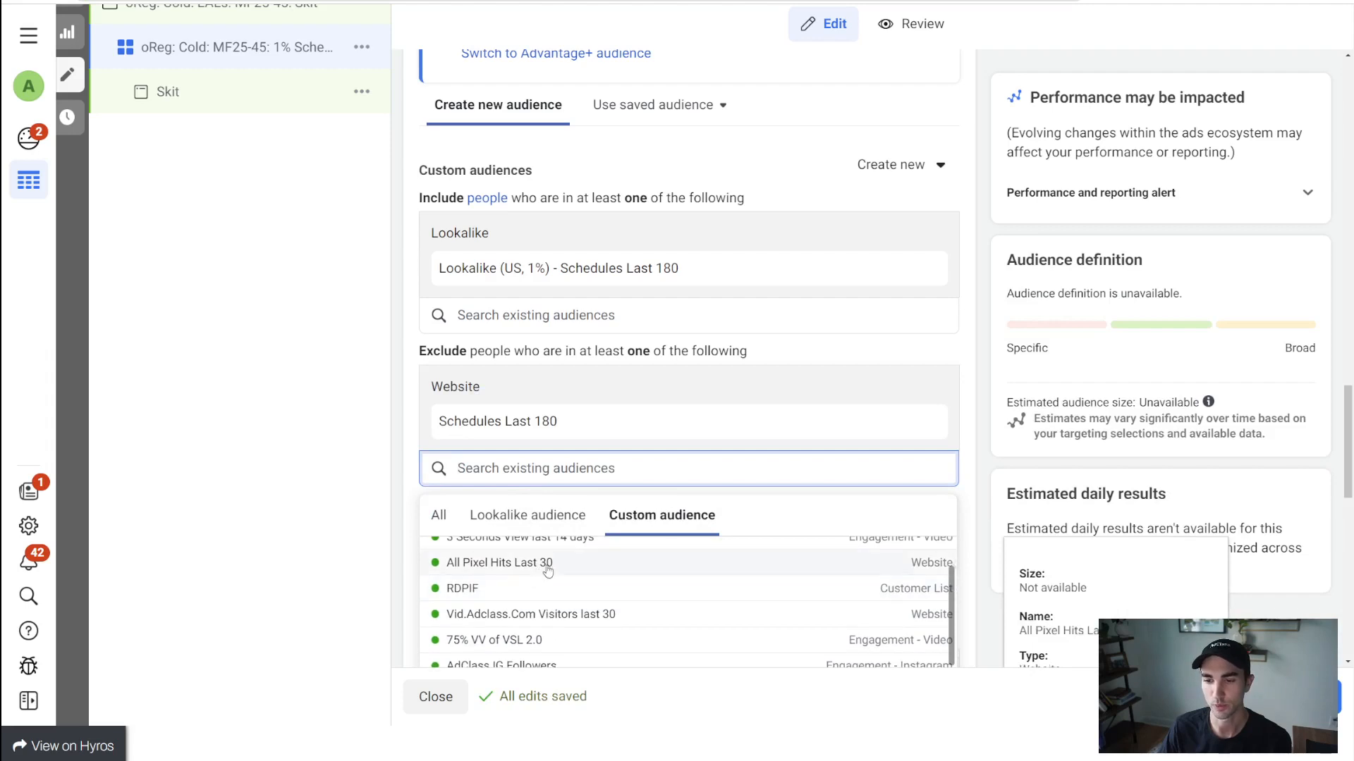
{"action": "scroll", "coordinate": [547, 564], "scroll_direction": "down", "scroll_amount": 2}
{"action": "left_click", "coordinate": [562, 600]}
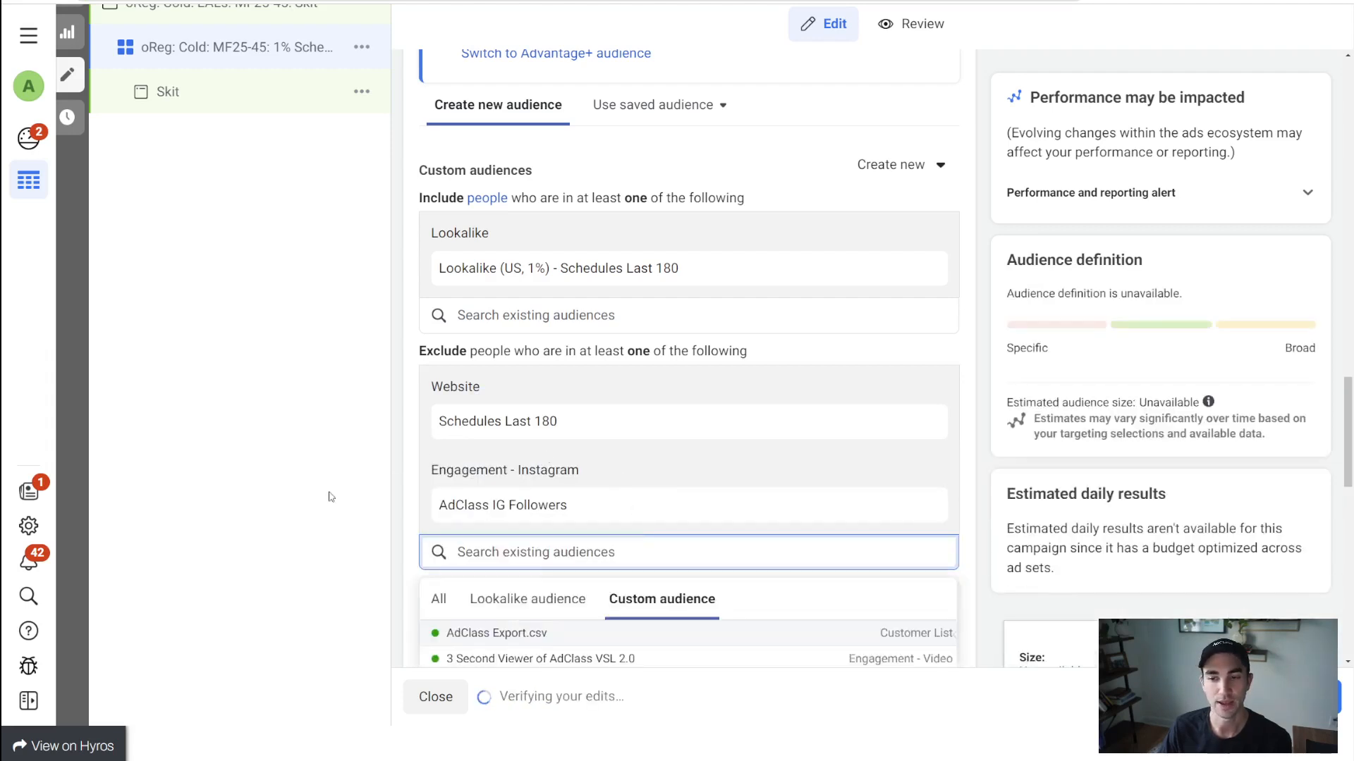
{"action": "scroll", "coordinate": [537, 521], "scroll_direction": "down", "scroll_amount": 1}
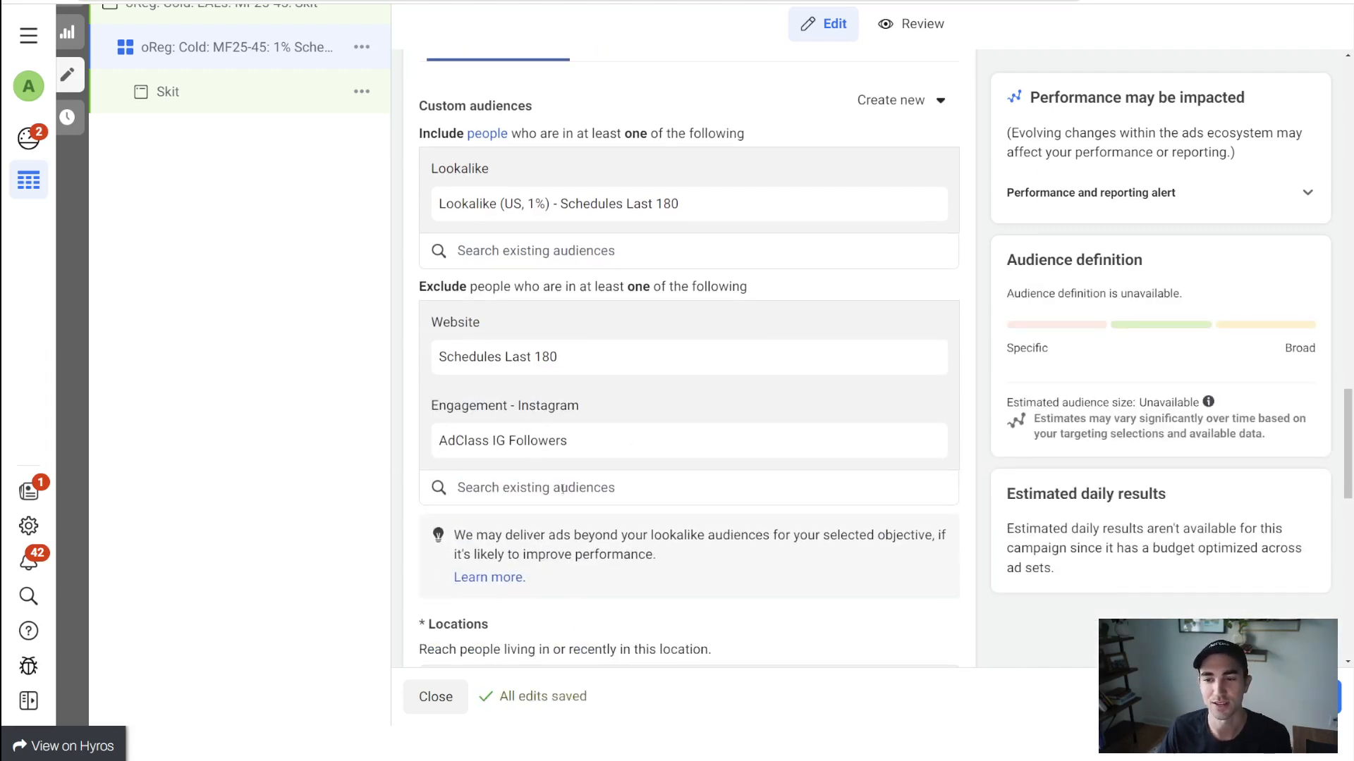
Step: Add the Leads last 180 website audience to the excluded audiences and review the full exclusion list
{"action": "left_click", "coordinate": [638, 497]}
{"action": "scroll", "coordinate": [639, 514], "scroll_direction": "down", "scroll_amount": 5}
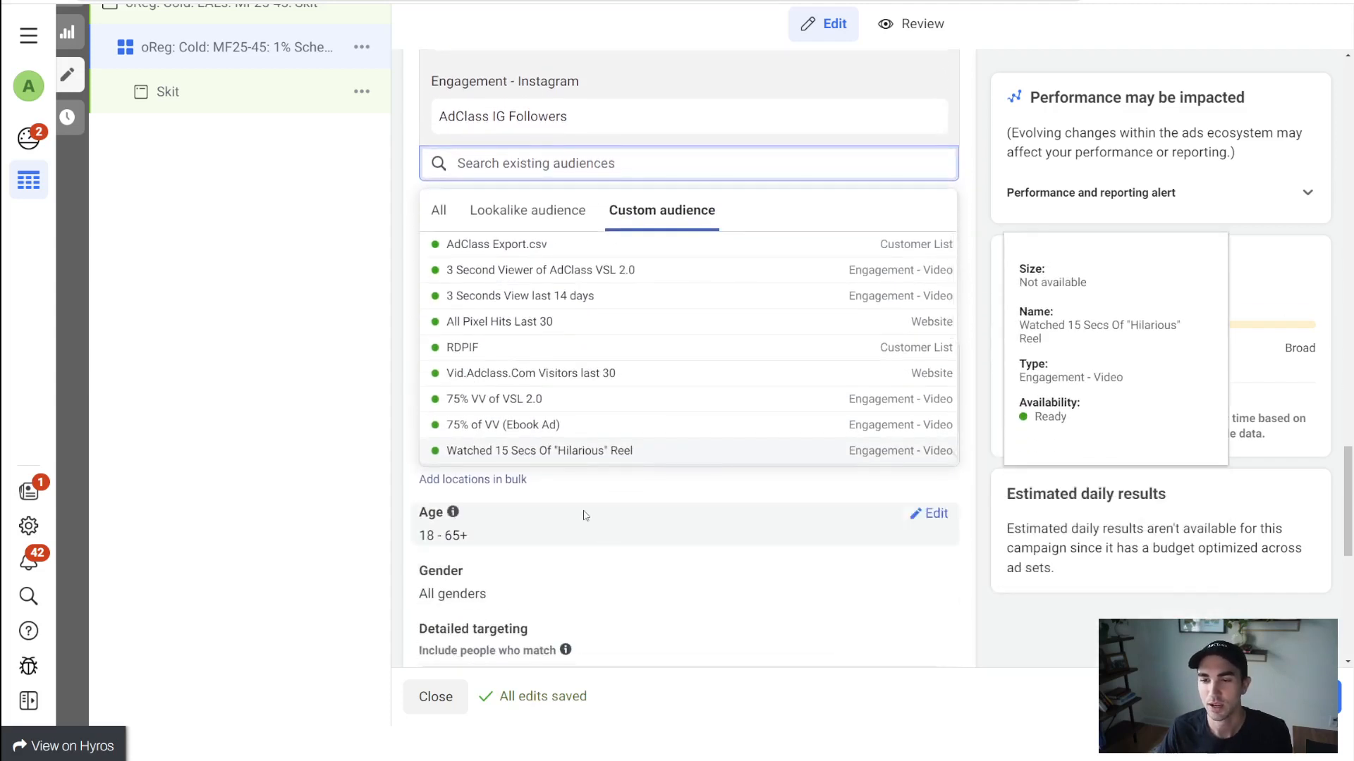
{"action": "scroll", "coordinate": [531, 388], "scroll_direction": "up", "scroll_amount": 1}
{"action": "scroll", "coordinate": [550, 471], "scroll_direction": "down", "scroll_amount": 2}
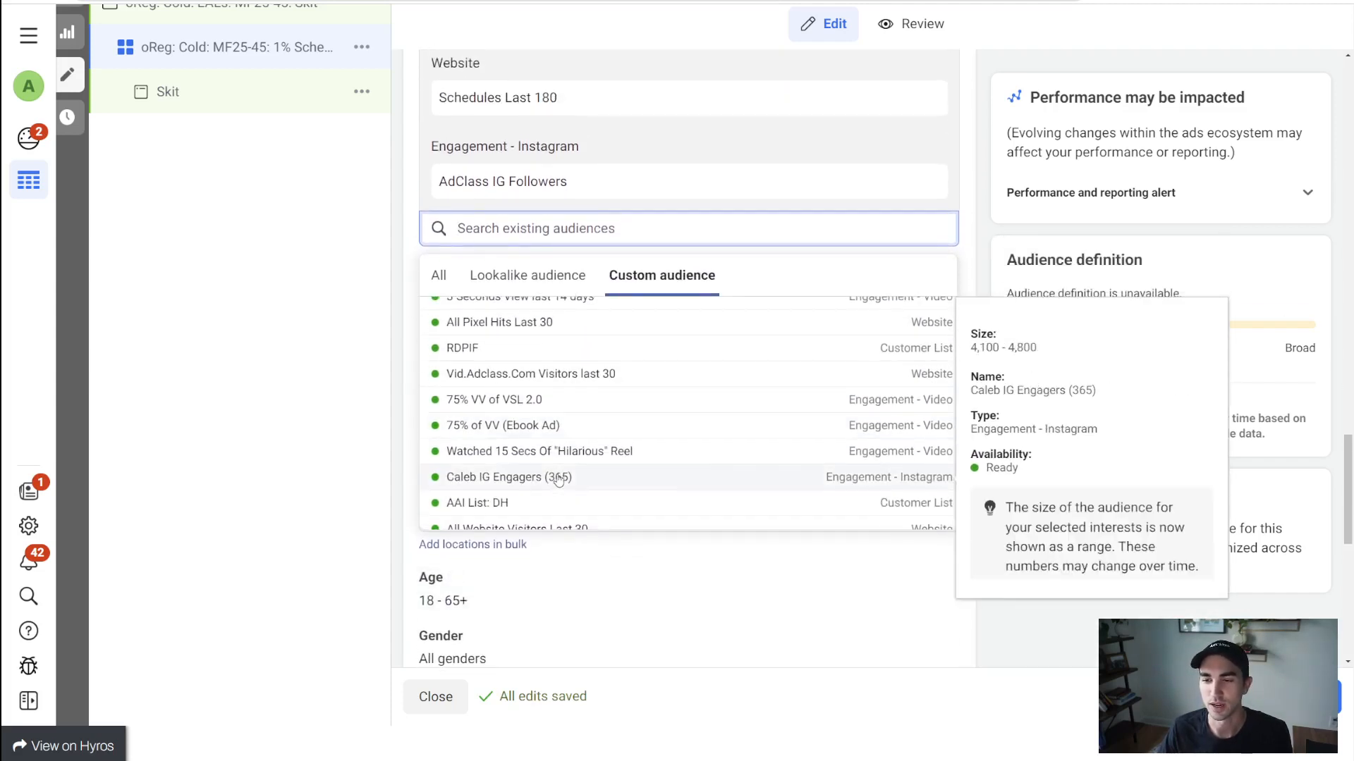
{"action": "scroll", "coordinate": [548, 473], "scroll_direction": "down", "scroll_amount": 2}
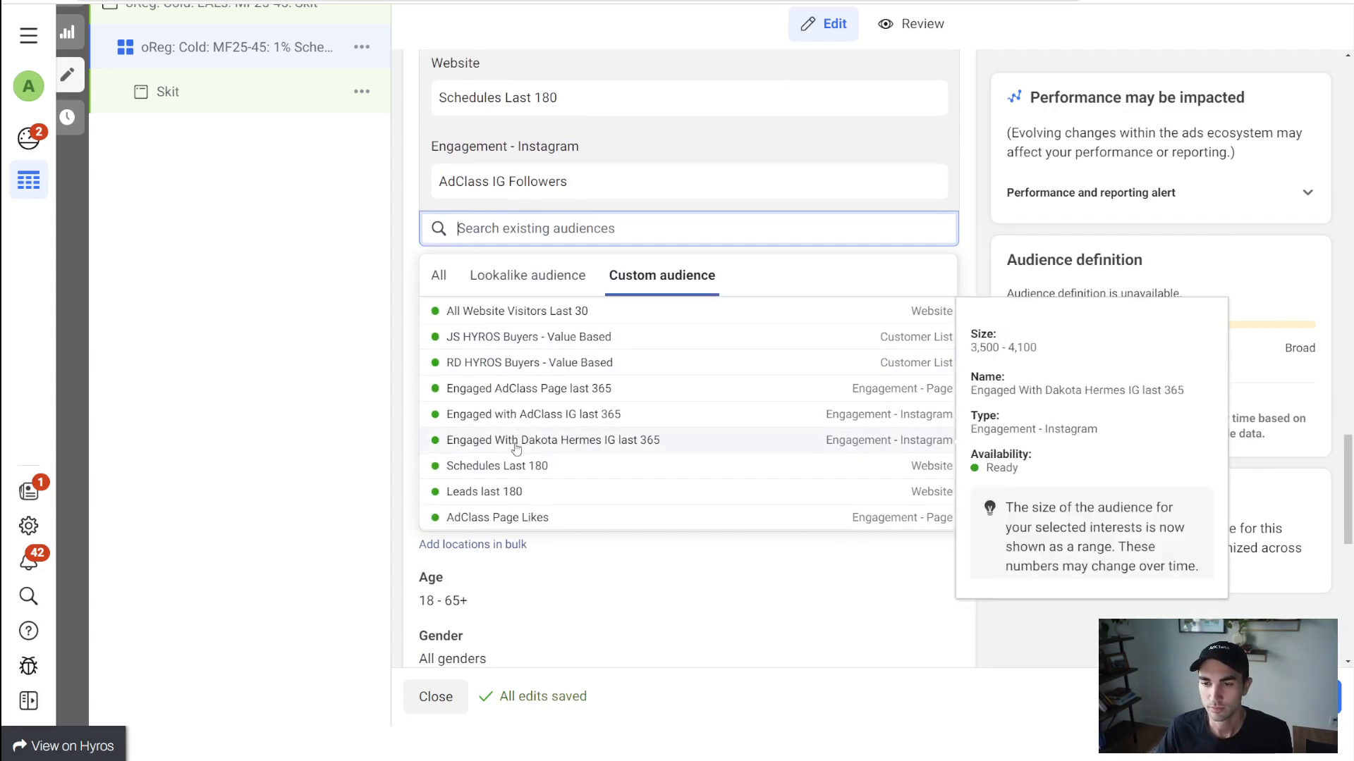
{"action": "left_click", "coordinate": [540, 494]}
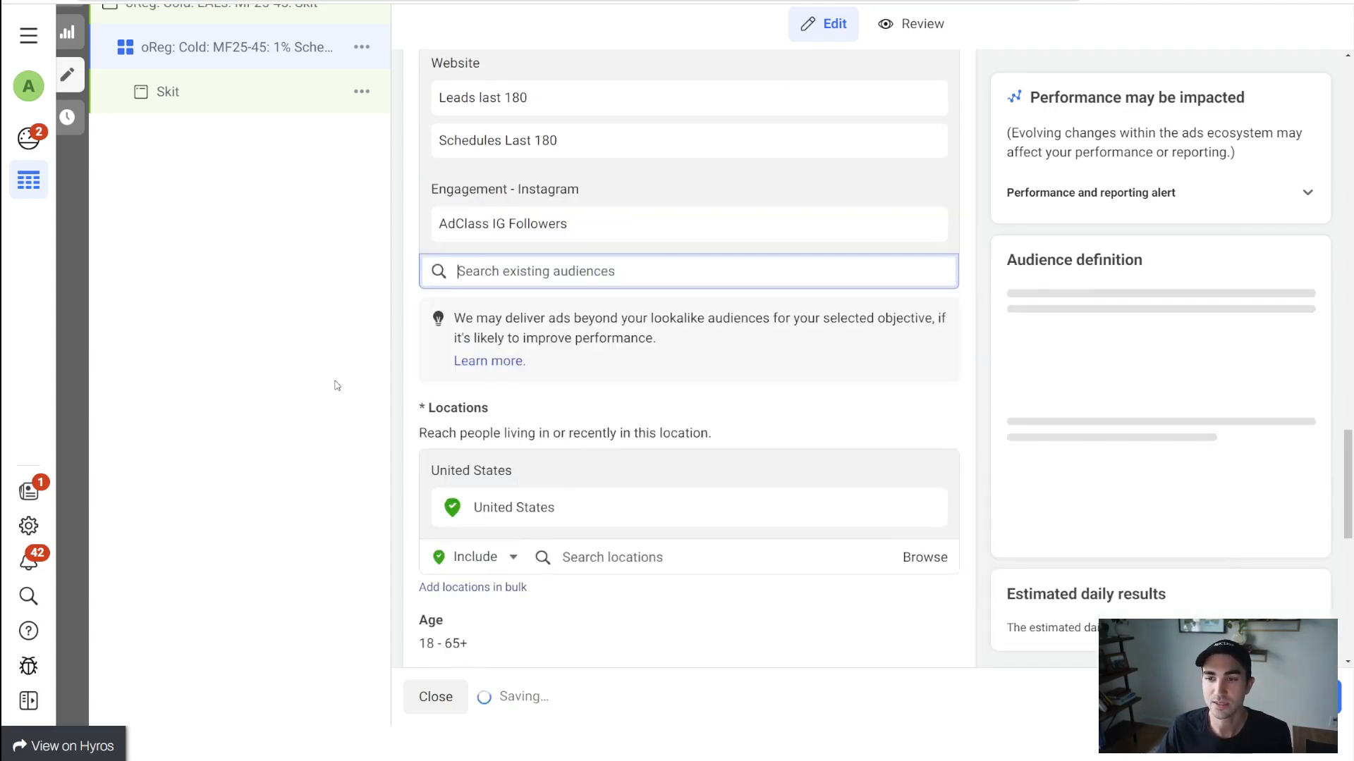
{"action": "scroll", "coordinate": [519, 235], "scroll_direction": "up", "scroll_amount": 4}
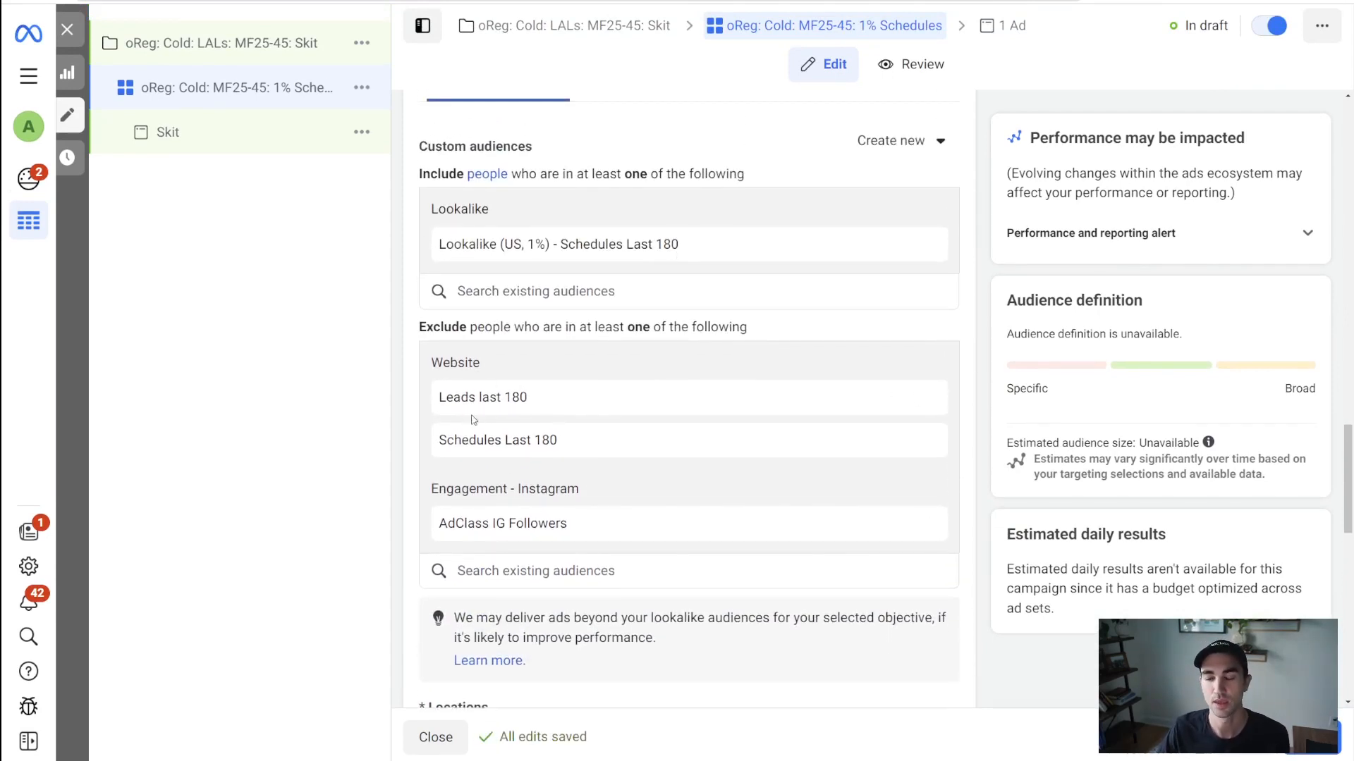
Step: Set the ad set's age range to 25 through 45
{"action": "scroll", "coordinate": [467, 409], "scroll_direction": "down", "scroll_amount": 5}
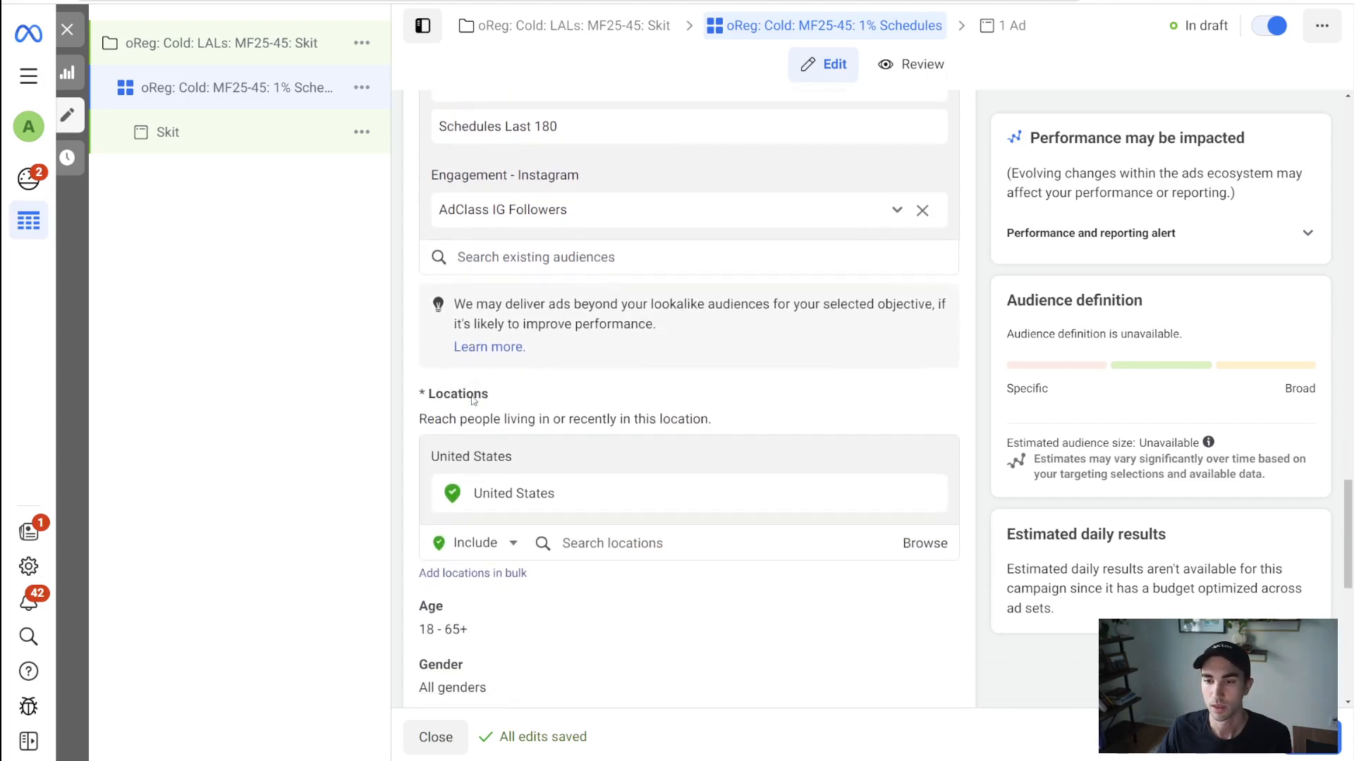
{"action": "scroll", "coordinate": [488, 381], "scroll_direction": "down", "scroll_amount": 3}
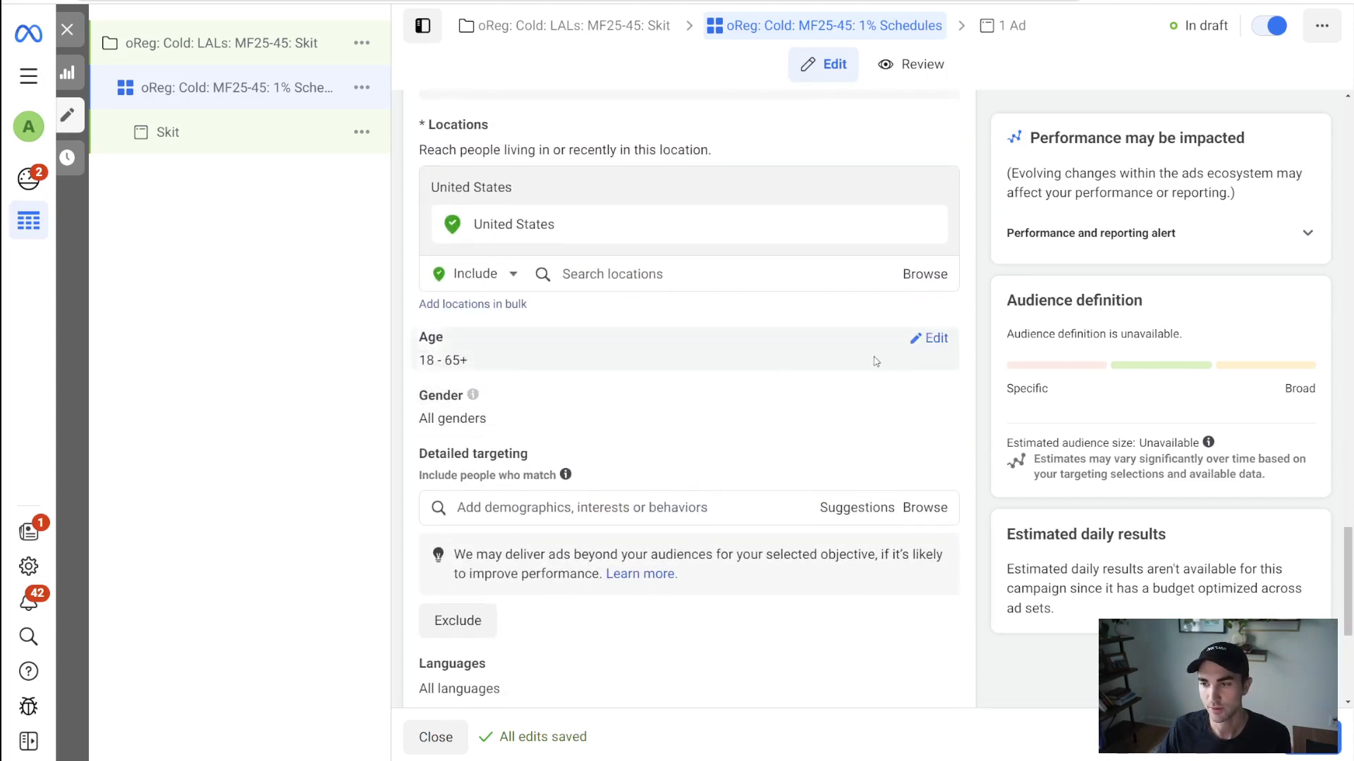
{"action": "left_click", "coordinate": [928, 341]}
{"action": "left_click", "coordinate": [465, 368]}
{"action": "scroll", "coordinate": [489, 550], "scroll_direction": "down", "scroll_amount": 4}
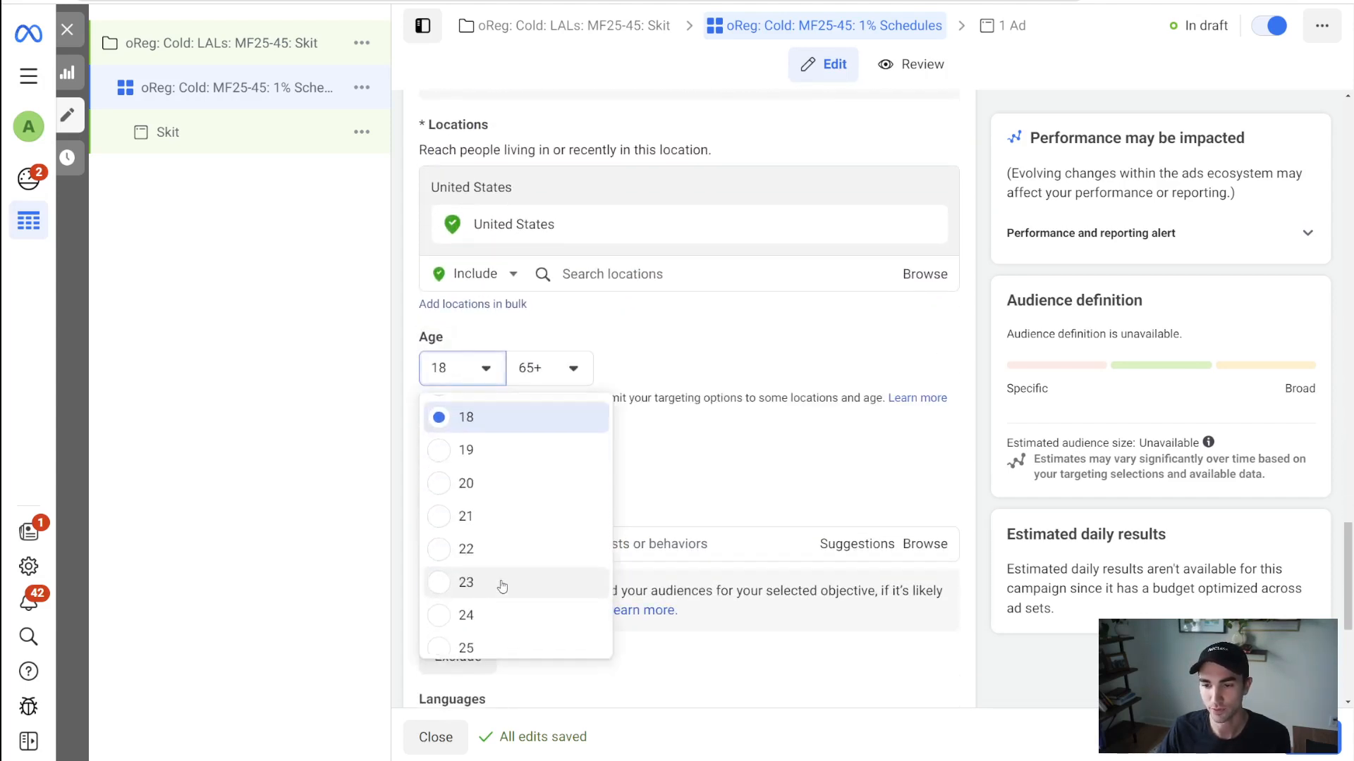
{"action": "left_click", "coordinate": [466, 548]}
{"action": "left_click", "coordinate": [550, 368]}
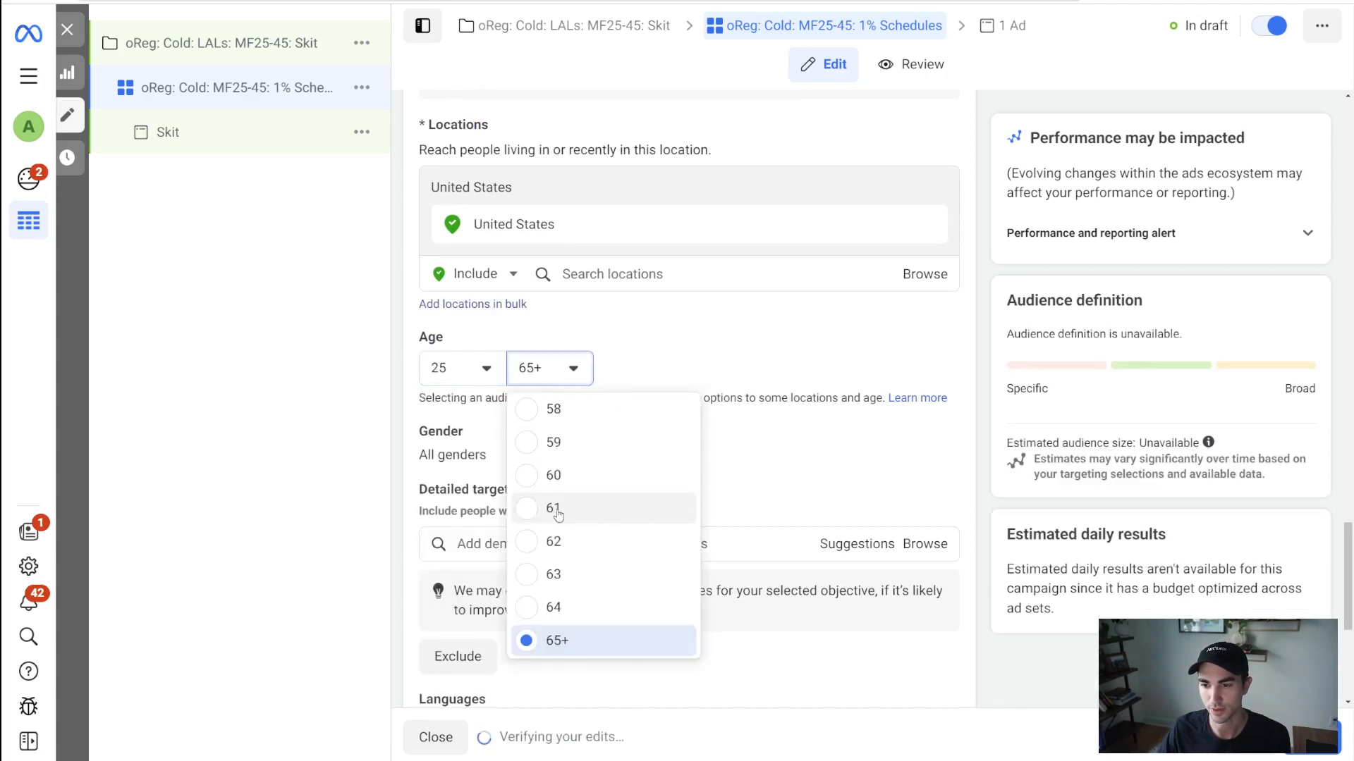
{"action": "scroll", "coordinate": [562, 511], "scroll_direction": "up", "scroll_amount": 2}
{"action": "scroll", "coordinate": [562, 510], "scroll_direction": "up", "scroll_amount": 5}
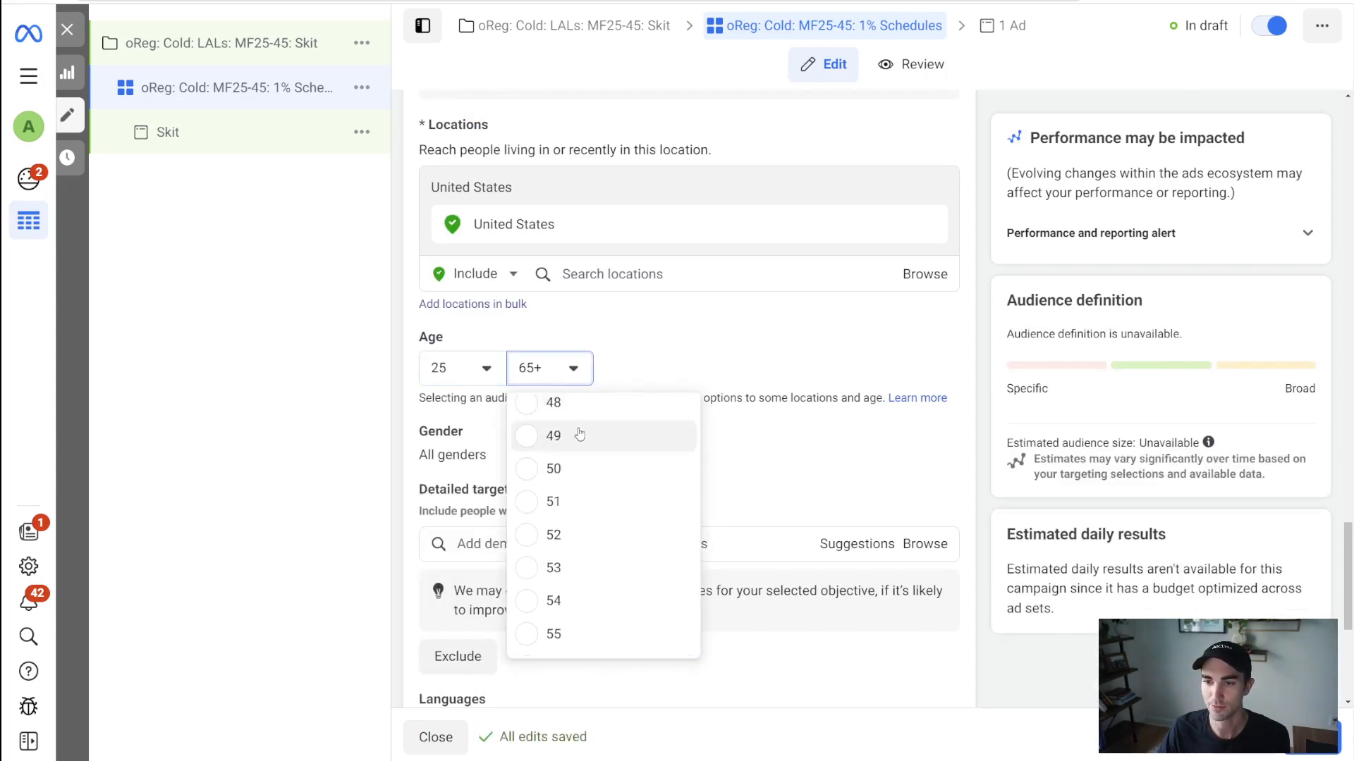
{"action": "left_click", "coordinate": [580, 442]}
{"action": "scroll", "coordinate": [579, 444], "scroll_direction": "down", "scroll_amount": 1}
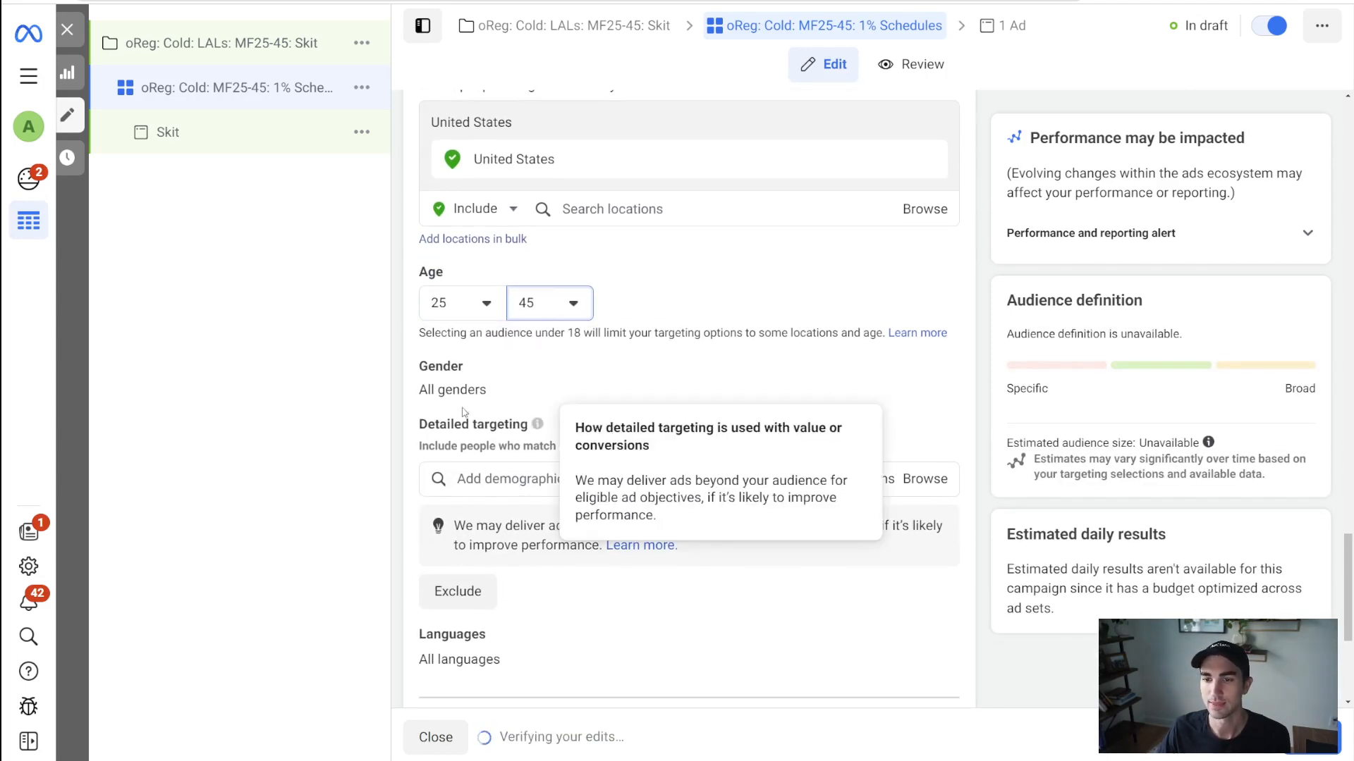
Step: Look over the empty detailed targeting field, and expand the extra placement options to examine the brand safety settings
{"action": "scroll", "coordinate": [561, 397], "scroll_direction": "down", "scroll_amount": 1}
{"action": "left_click", "coordinate": [505, 417]}
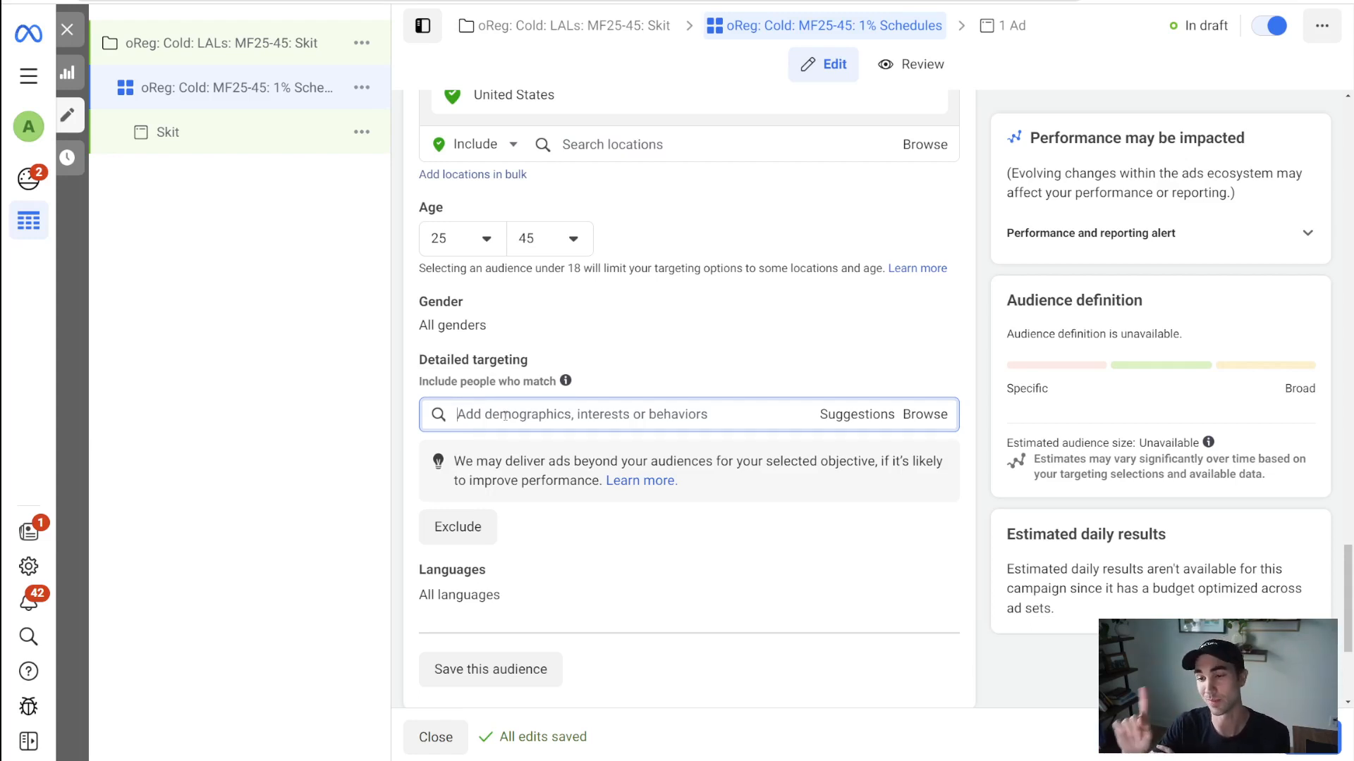
{"action": "scroll", "coordinate": [508, 430], "scroll_direction": "down", "scroll_amount": 4}
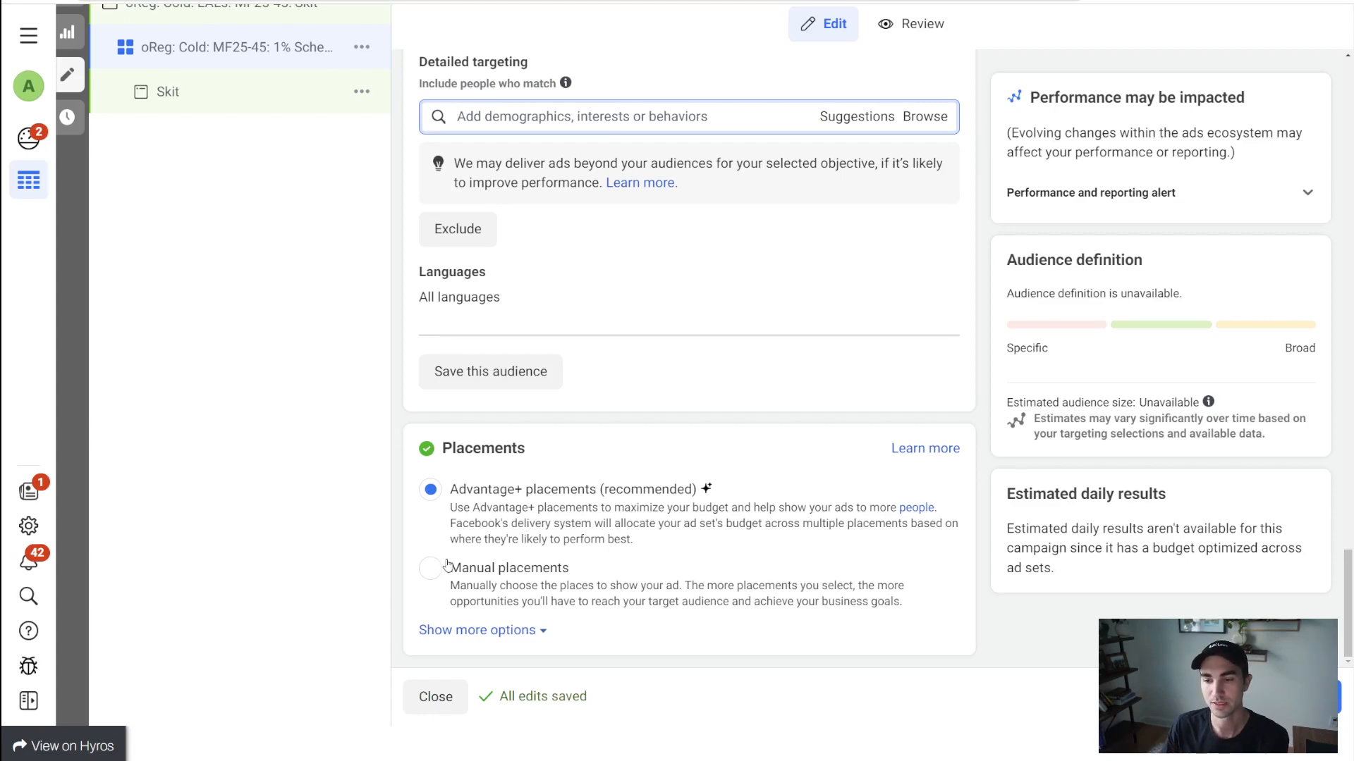
{"action": "left_click", "coordinate": [496, 635]}
{"action": "scroll", "coordinate": [591, 540], "scroll_direction": "down", "scroll_amount": 5}
{"action": "scroll", "coordinate": [515, 218], "scroll_direction": "up", "scroll_amount": 1}
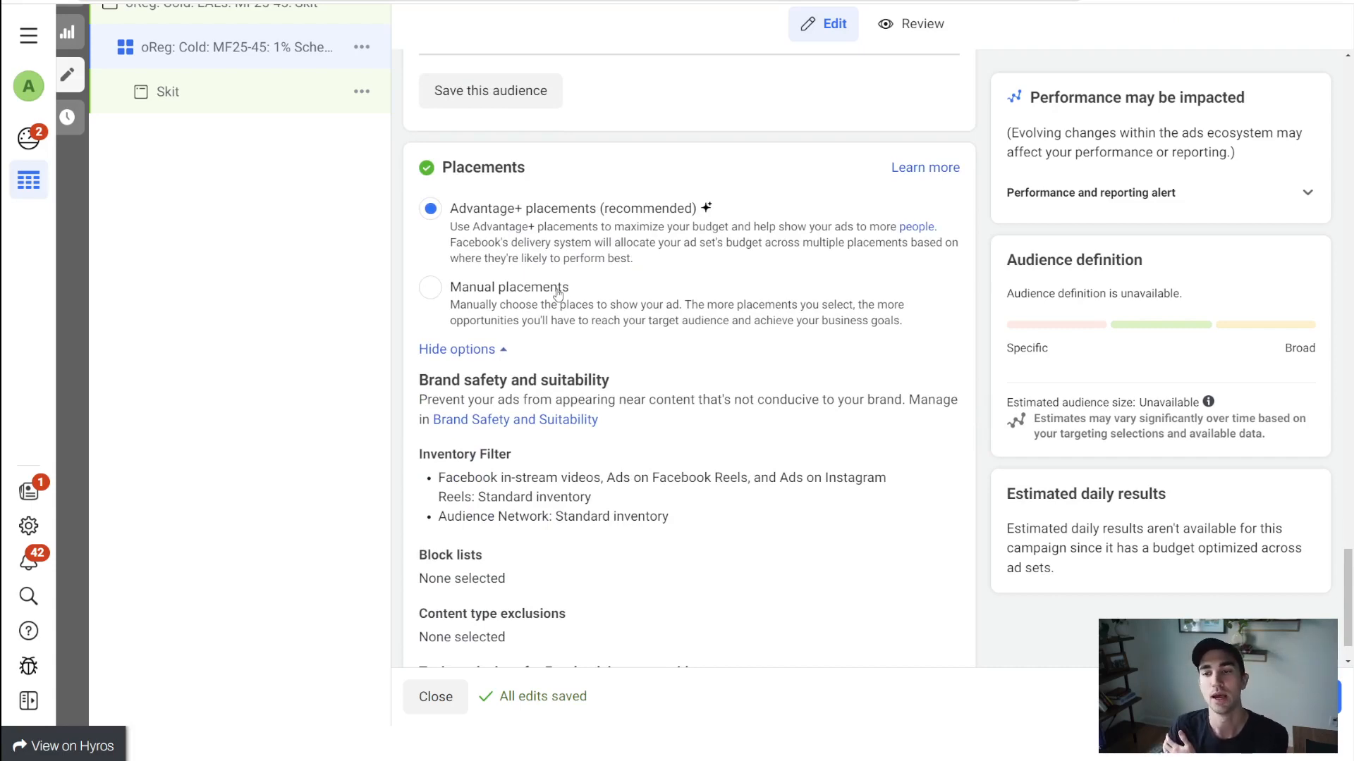
Step: Switch the ad set to manual placements and review the selectable platforms and placement categories
{"action": "left_click", "coordinate": [557, 290]}
{"action": "scroll", "coordinate": [536, 353], "scroll_direction": "down", "scroll_amount": 7}
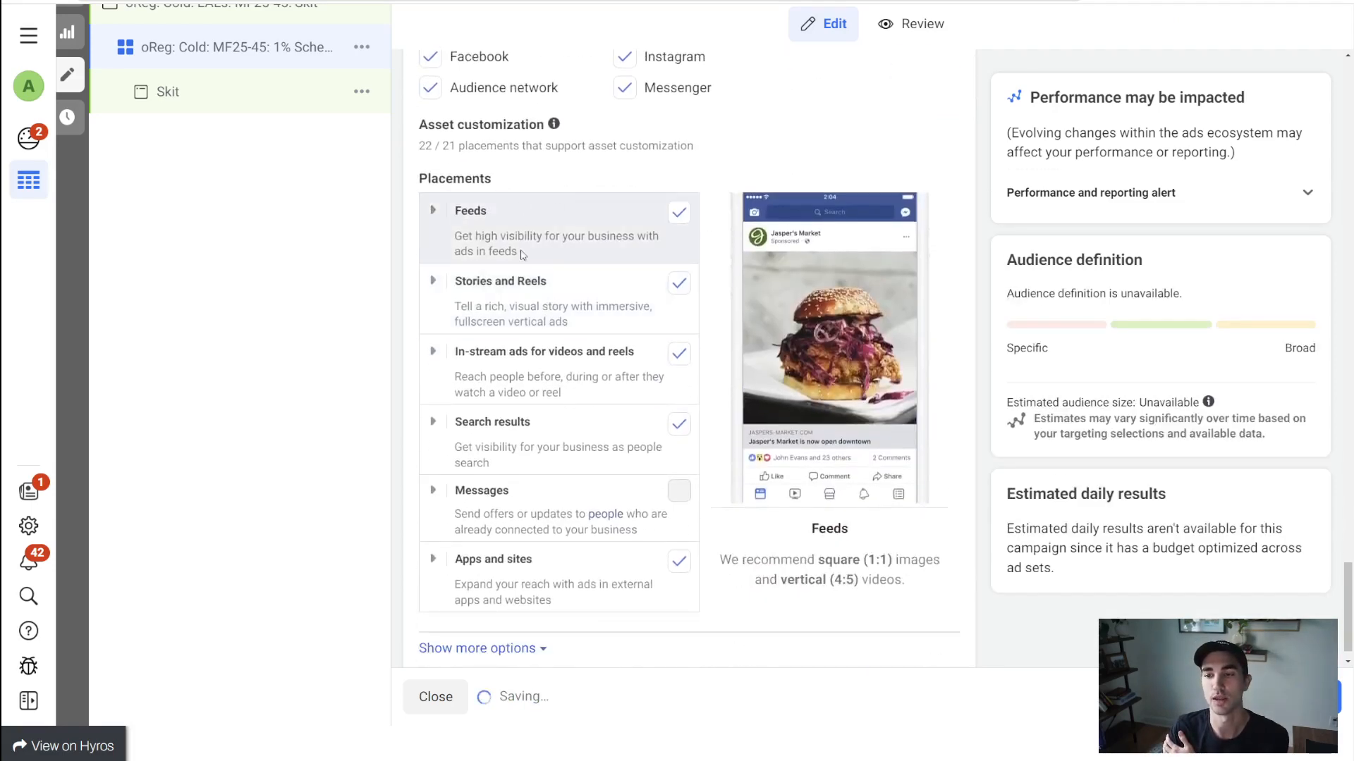
{"action": "scroll", "coordinate": [548, 367], "scroll_direction": "down", "scroll_amount": 1}
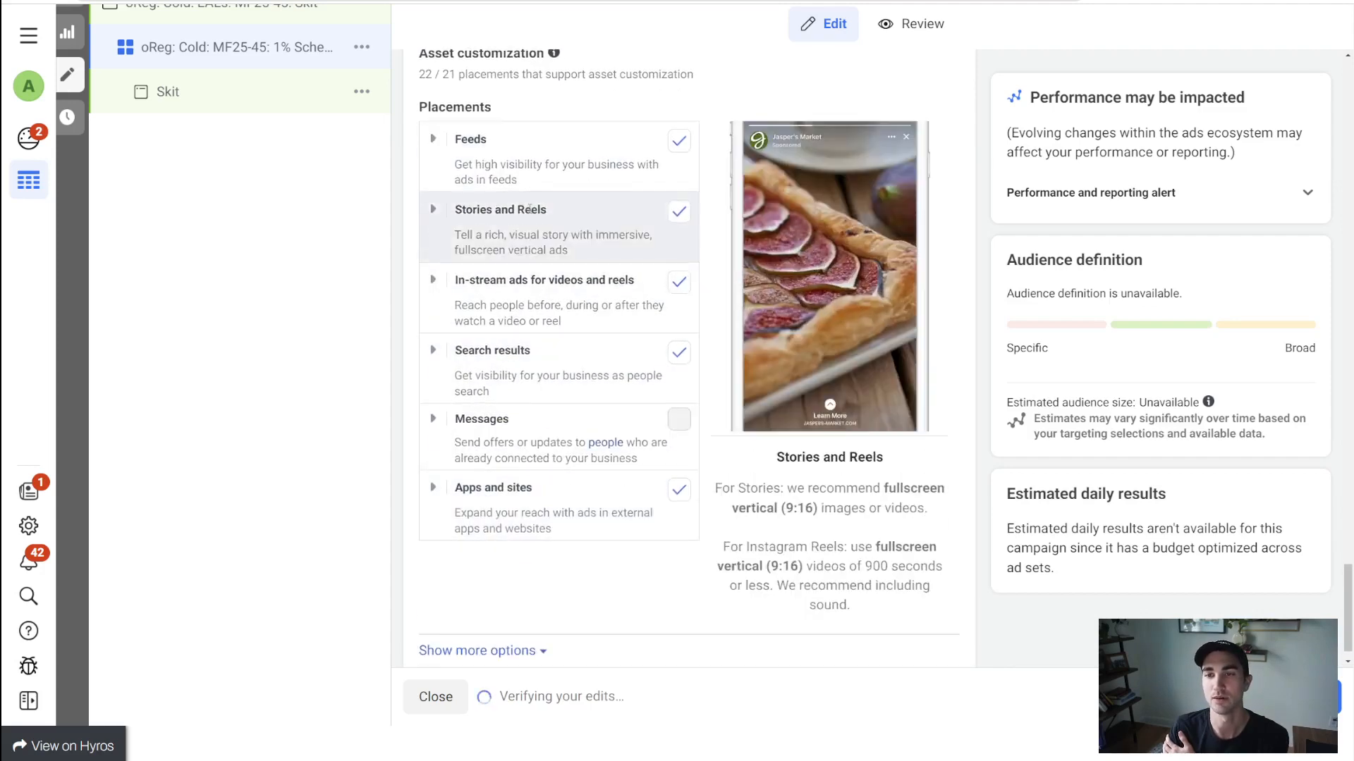
Step: Expand the Feeds placement category and review the individual feed placements it contains
{"action": "left_click", "coordinate": [434, 208]}
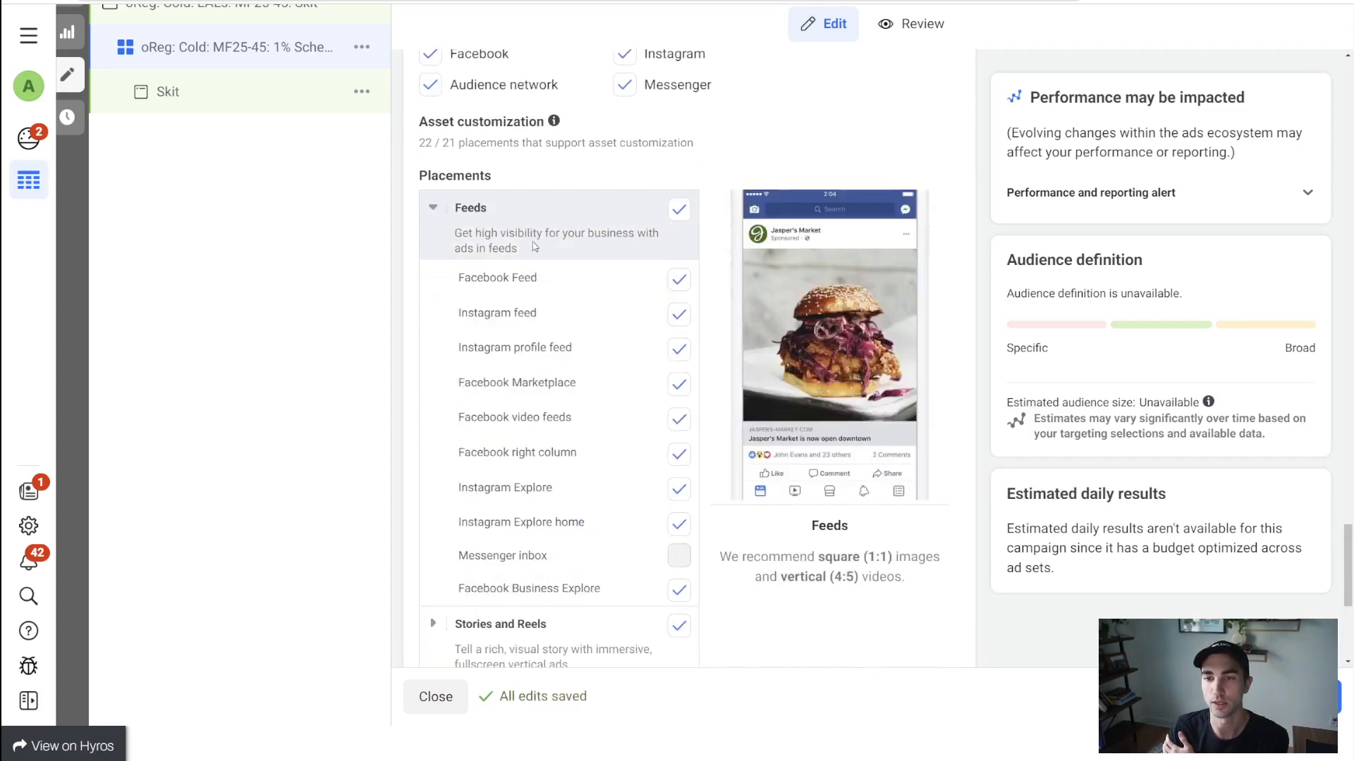
{"action": "scroll", "coordinate": [559, 315], "scroll_direction": "down", "scroll_amount": 2}
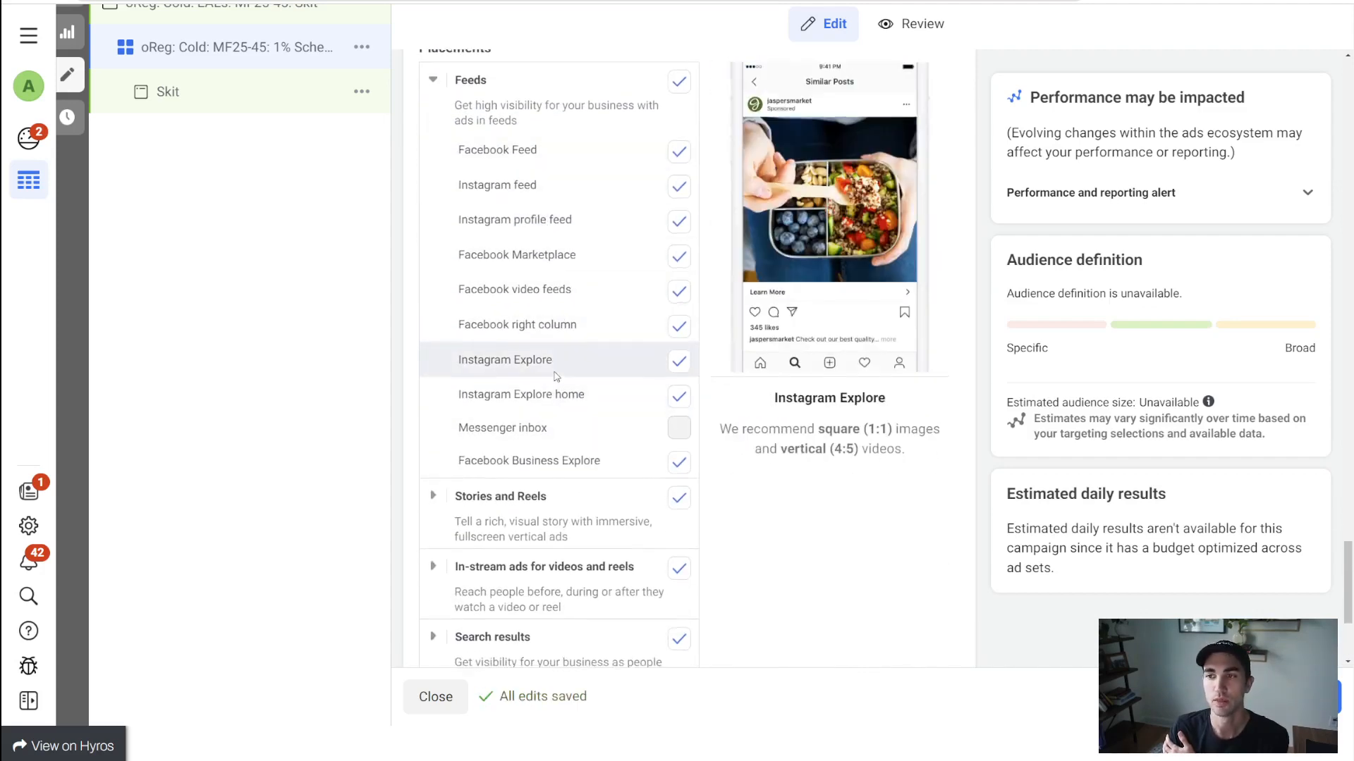
{"action": "scroll", "coordinate": [541, 252], "scroll_direction": "up", "scroll_amount": 5}
{"action": "scroll", "coordinate": [471, 217], "scroll_direction": "up", "scroll_amount": 2}
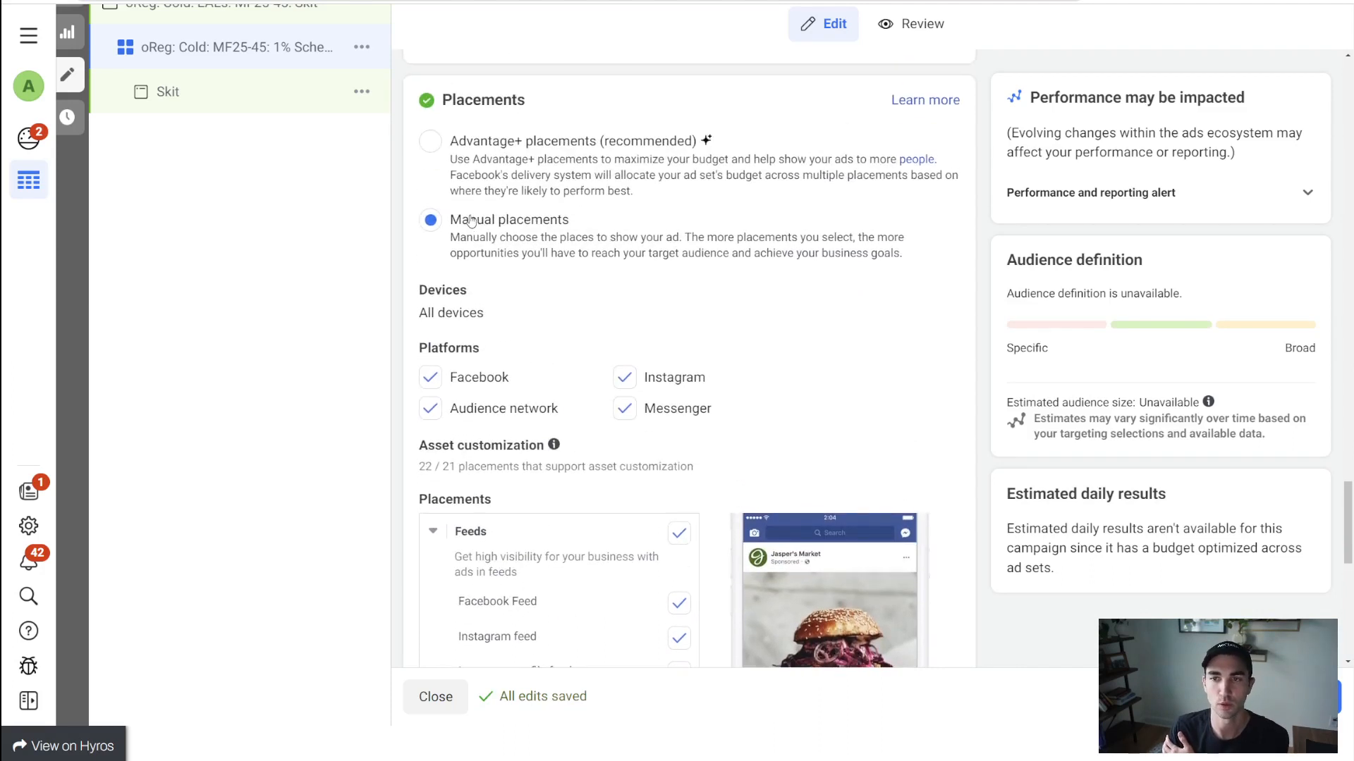
Step: Switch the ad set back to Advantage+ placements and collapse the extra placement options
{"action": "left_click", "coordinate": [446, 146]}
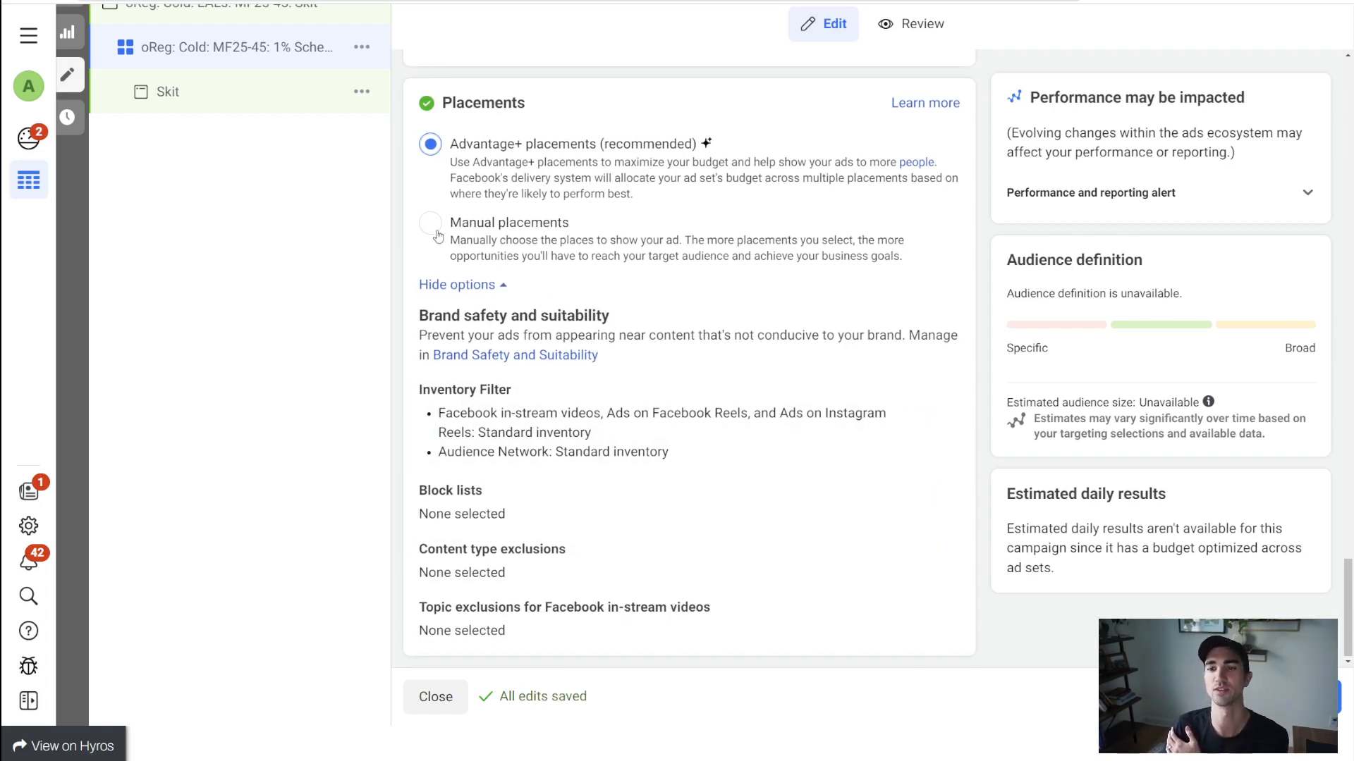
{"action": "left_click", "coordinate": [465, 284]}
{"action": "scroll", "coordinate": [629, 330], "scroll_direction": "up", "scroll_amount": 20}
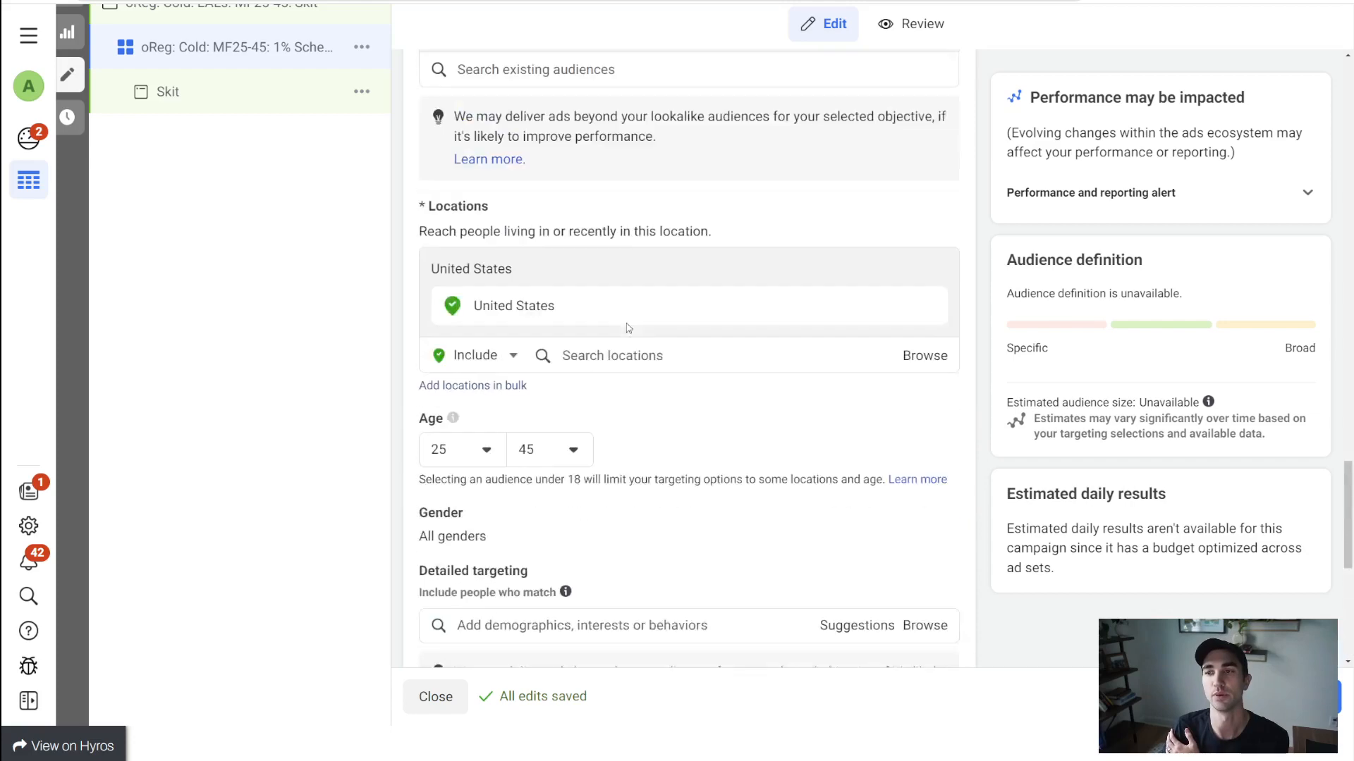
{"action": "scroll", "coordinate": [627, 323], "scroll_direction": "up", "scroll_amount": 1}
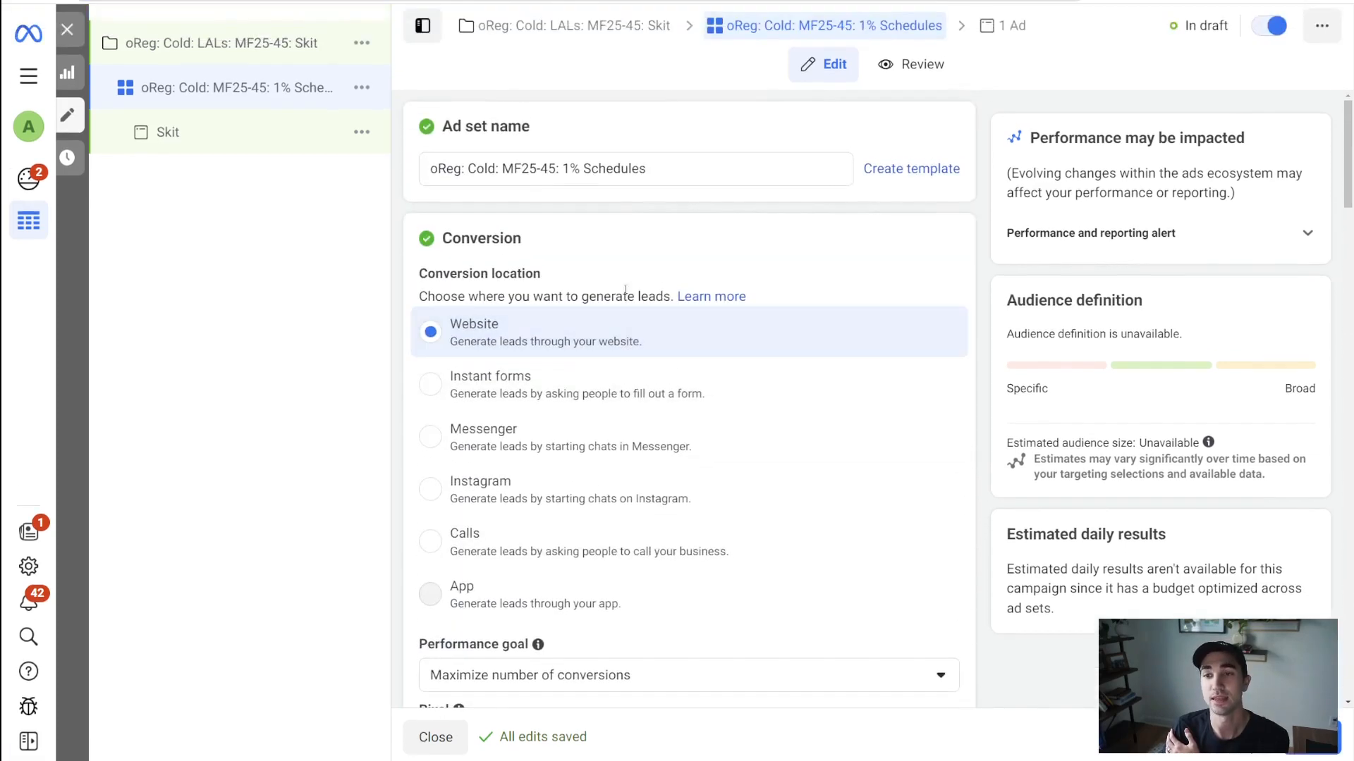
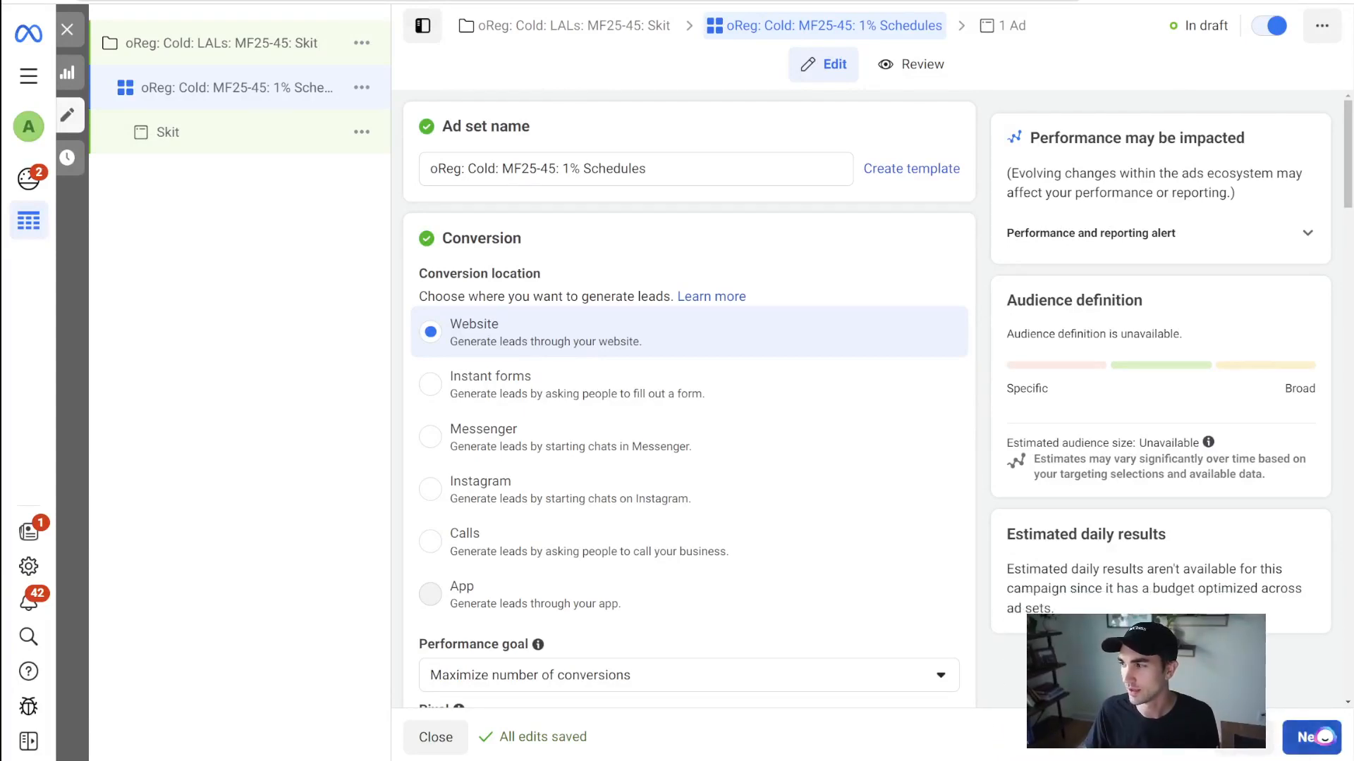
Step: Continue to the Skit ad and check its ad name, Facebook Page and Instagram account
{"action": "left_click", "coordinate": [1325, 737]}
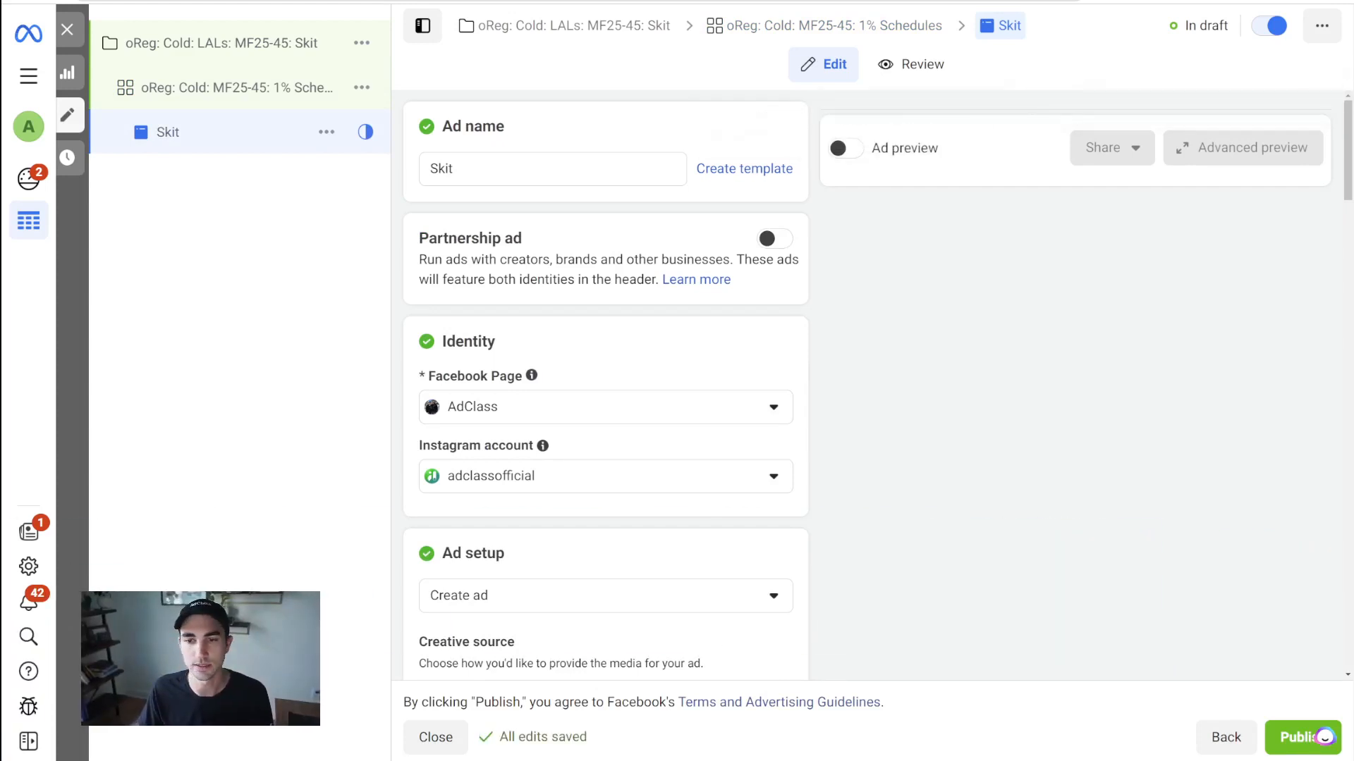
{"action": "left_click", "coordinate": [493, 165]}
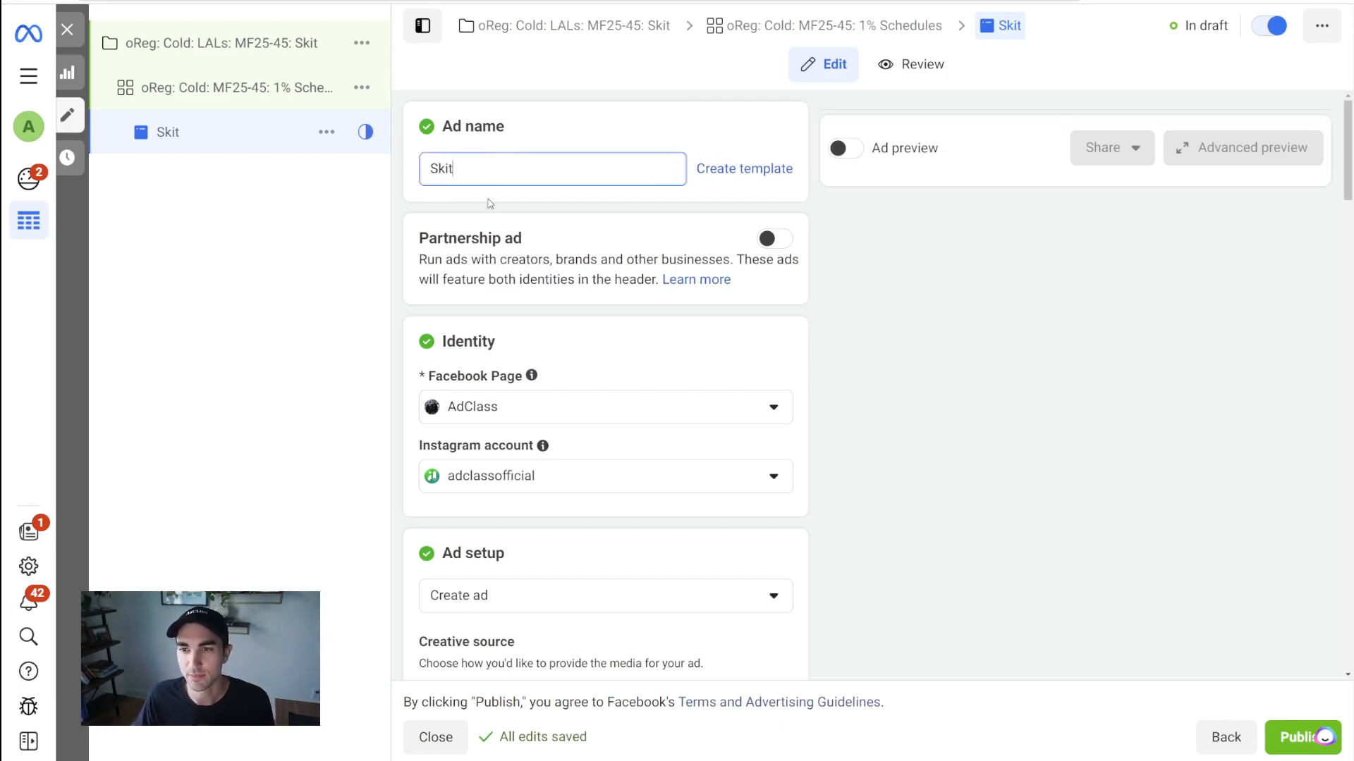
{"action": "scroll", "coordinate": [500, 230], "scroll_direction": "down", "scroll_amount": 1}
{"action": "scroll", "coordinate": [509, 208], "scroll_direction": "down", "scroll_amount": 1}
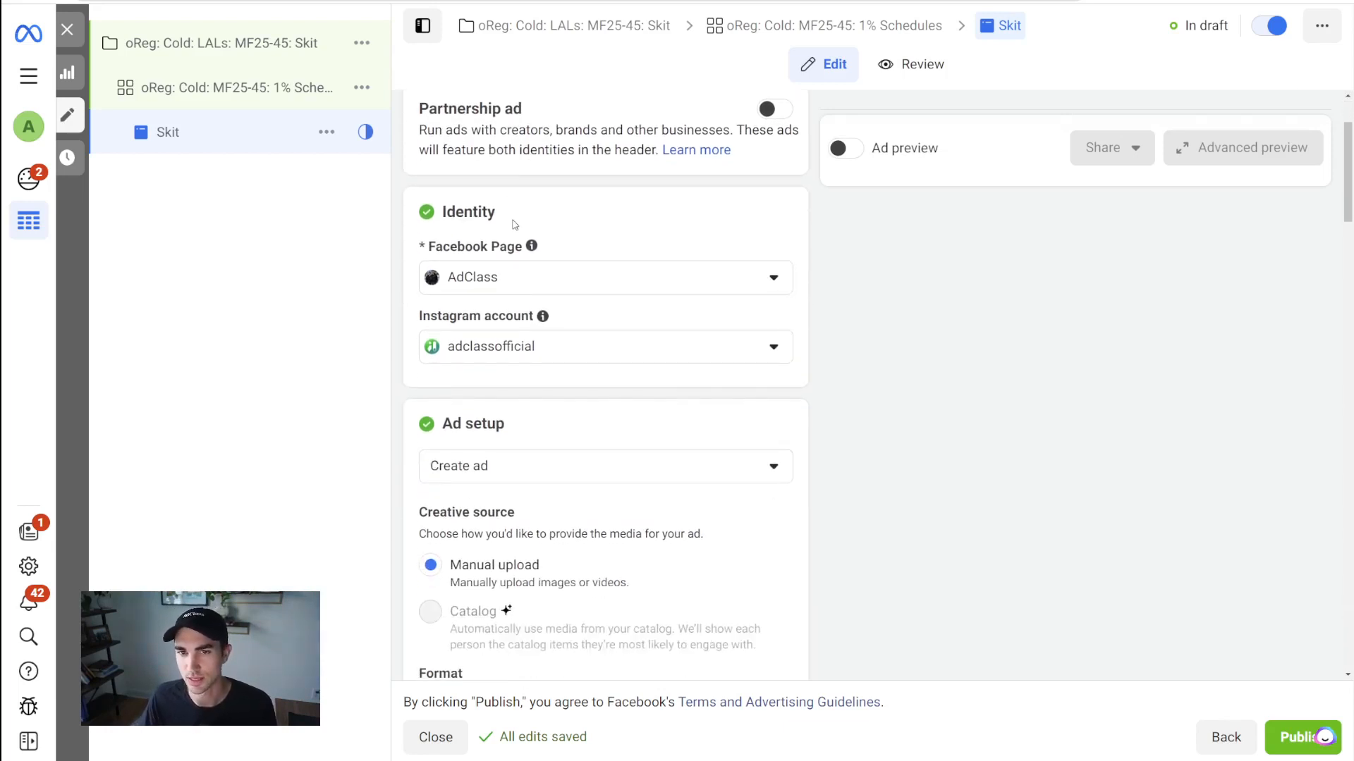
{"action": "scroll", "coordinate": [507, 227], "scroll_direction": "down", "scroll_amount": 1}
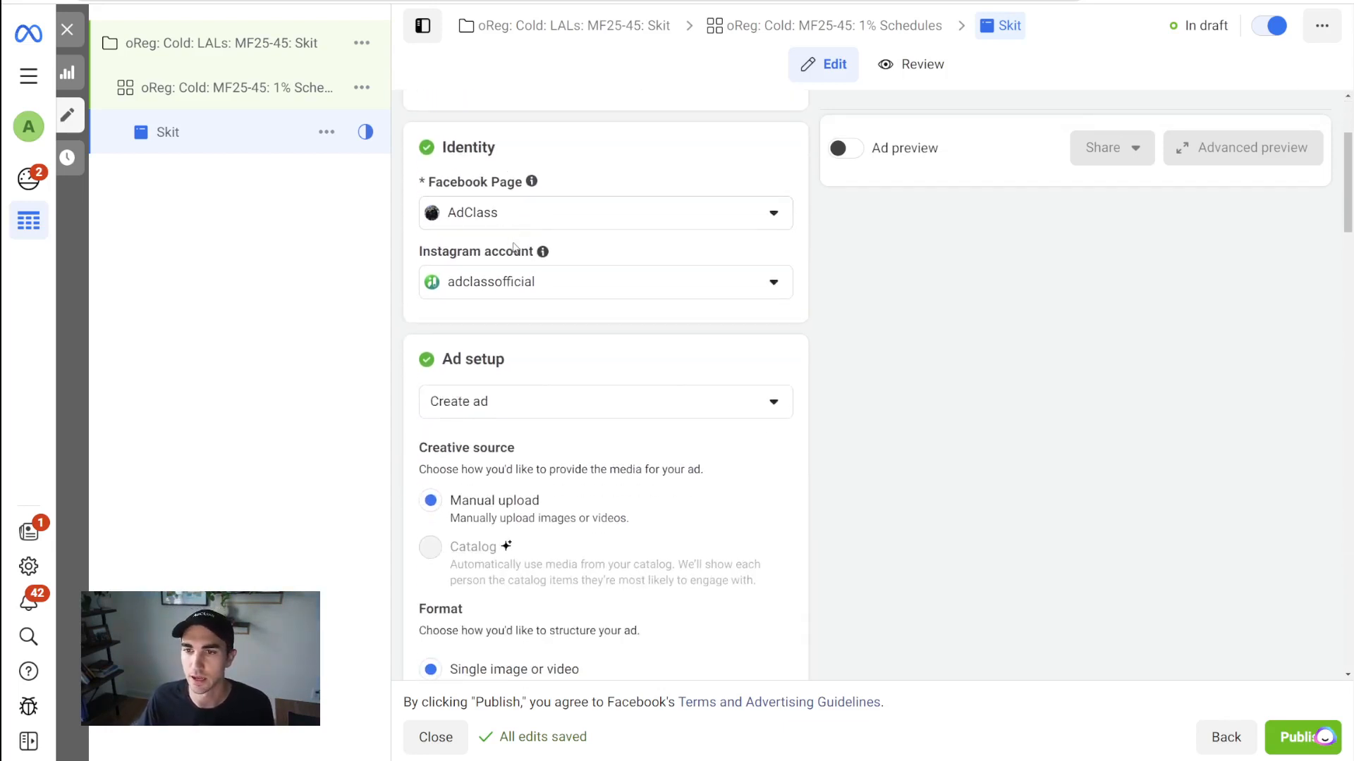
{"action": "scroll", "coordinate": [513, 247], "scroll_direction": "up", "scroll_amount": 2}
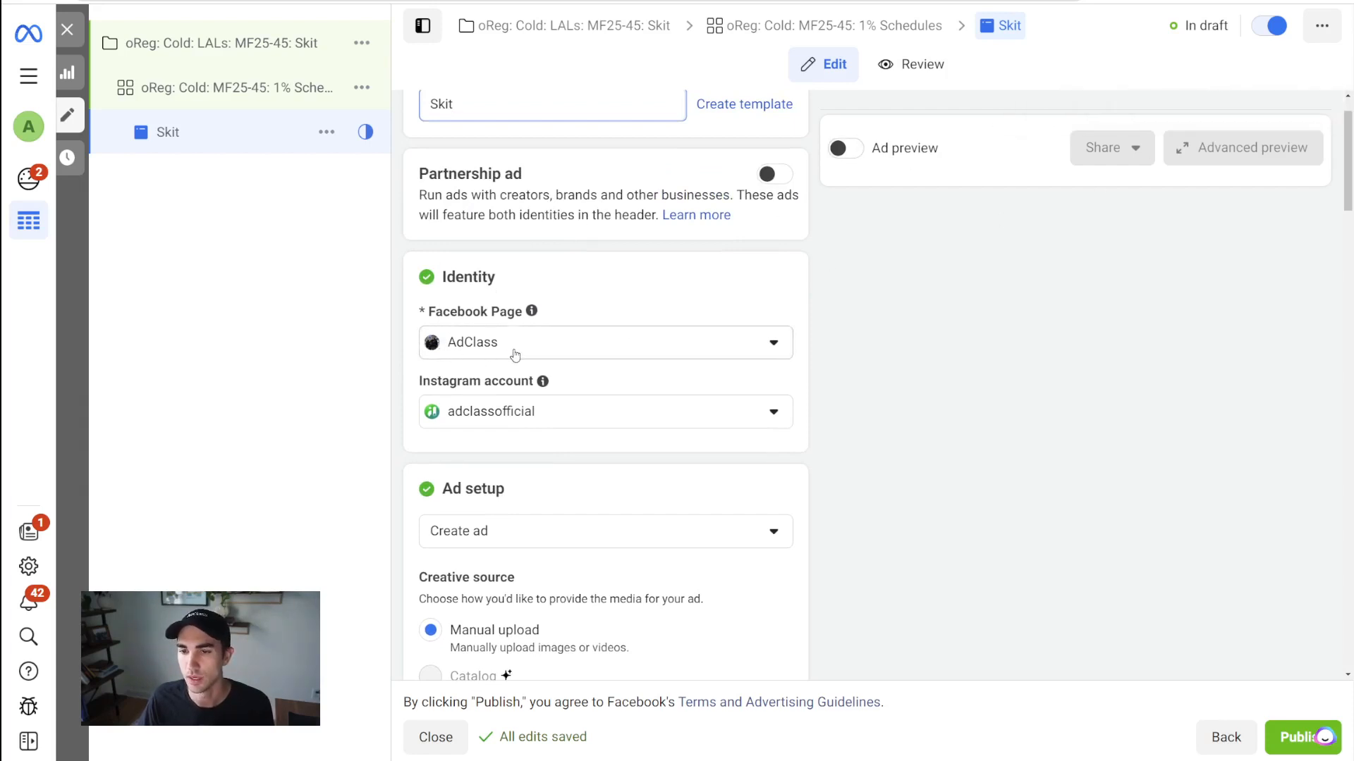
{"action": "left_click", "coordinate": [491, 353]}
{"action": "left_click", "coordinate": [491, 353]}
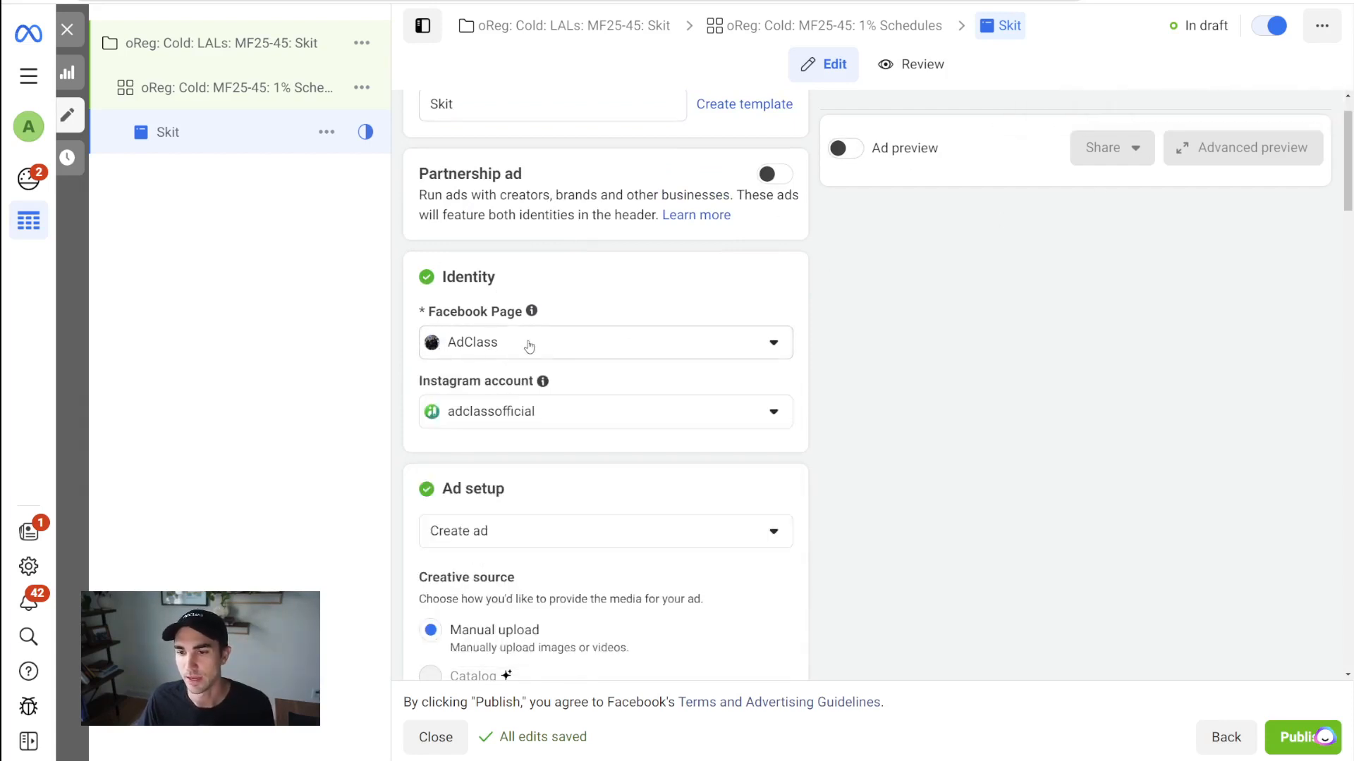
{"action": "left_click", "coordinate": [503, 422]}
{"action": "left_click", "coordinate": [557, 417]}
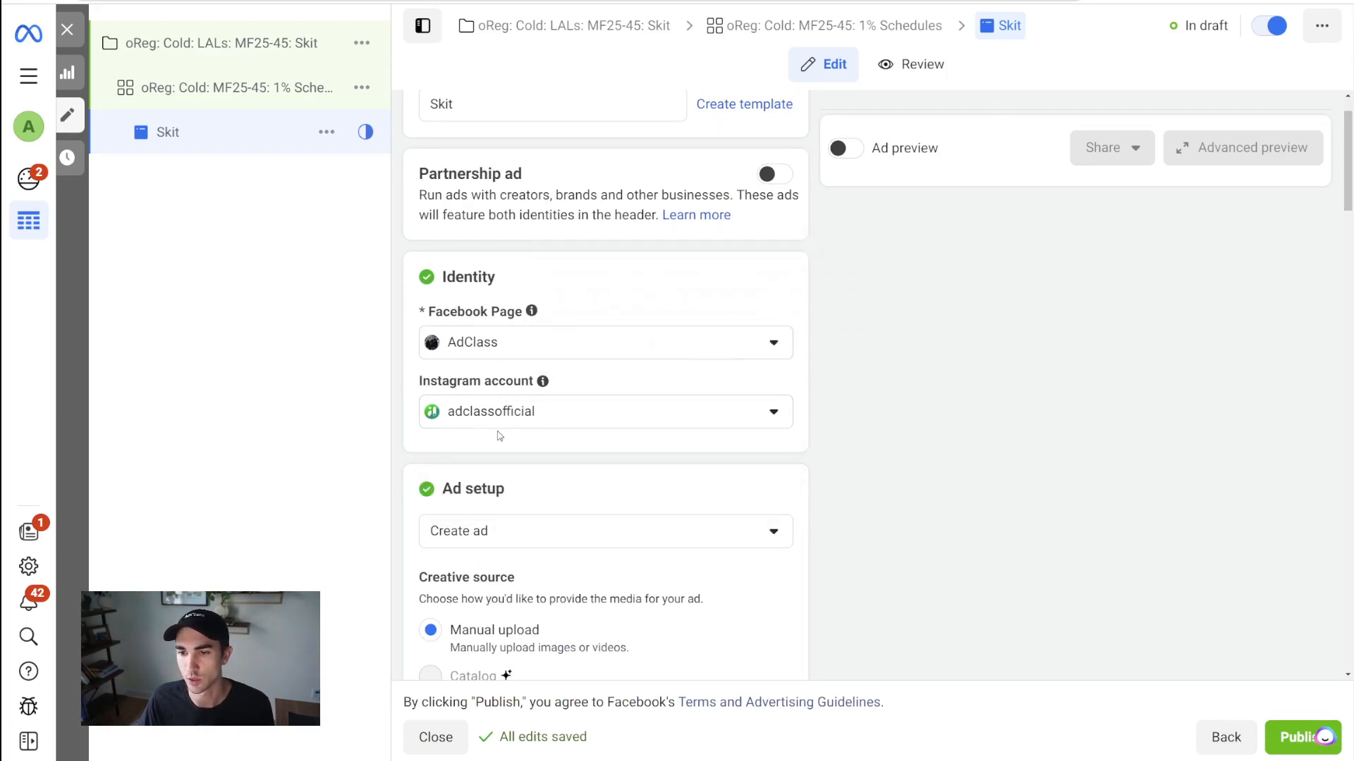
Step: Review the ad setup choices, set the ad to use an existing post and open the post selection
{"action": "scroll", "coordinate": [499, 436], "scroll_direction": "down", "scroll_amount": 5}
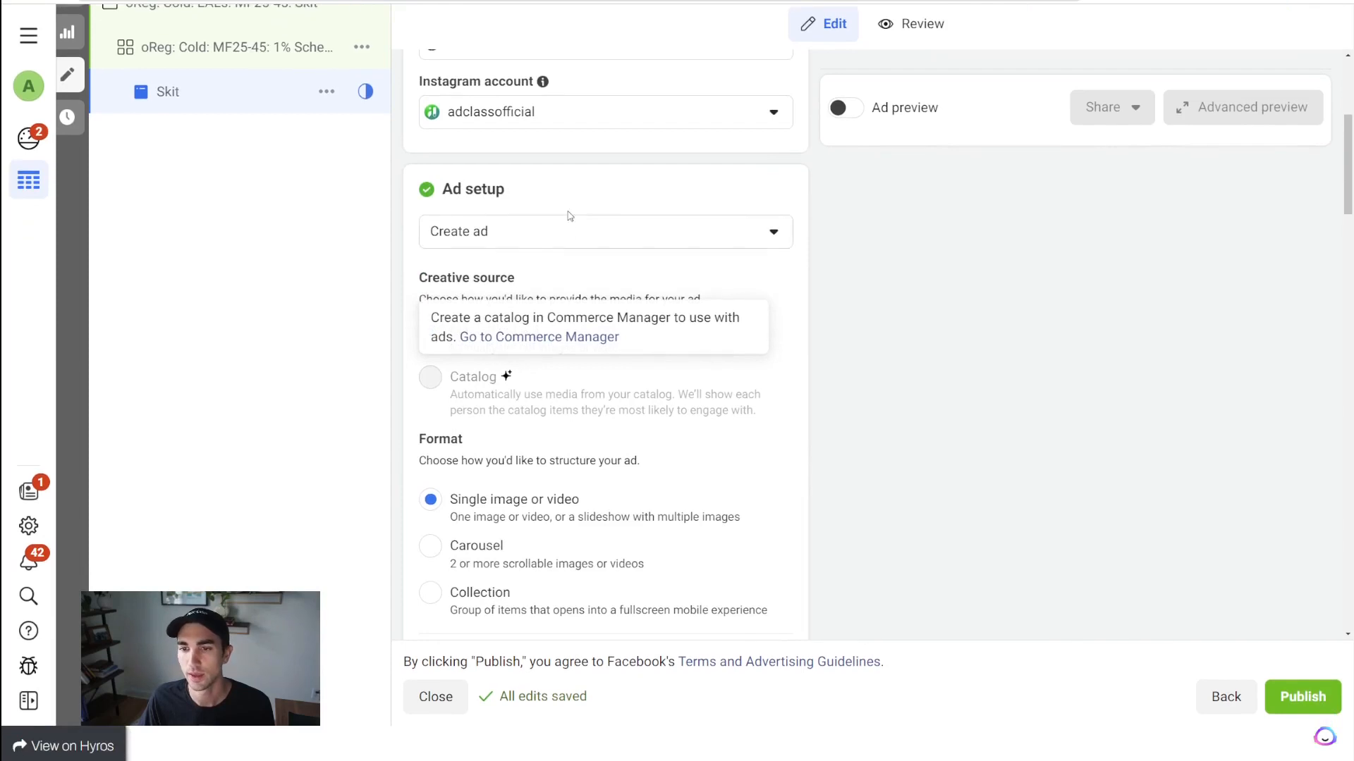
{"action": "left_click", "coordinate": [572, 237]}
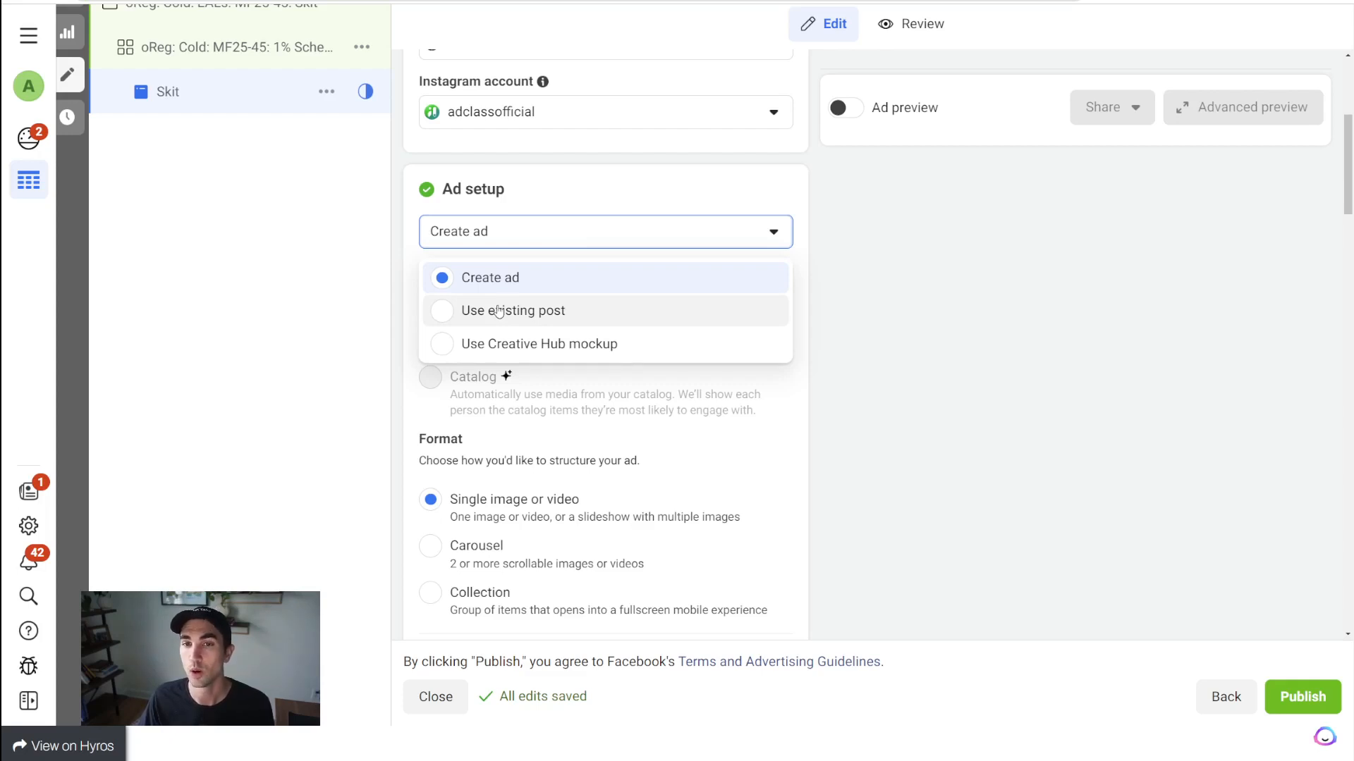
{"action": "left_click", "coordinate": [490, 233]}
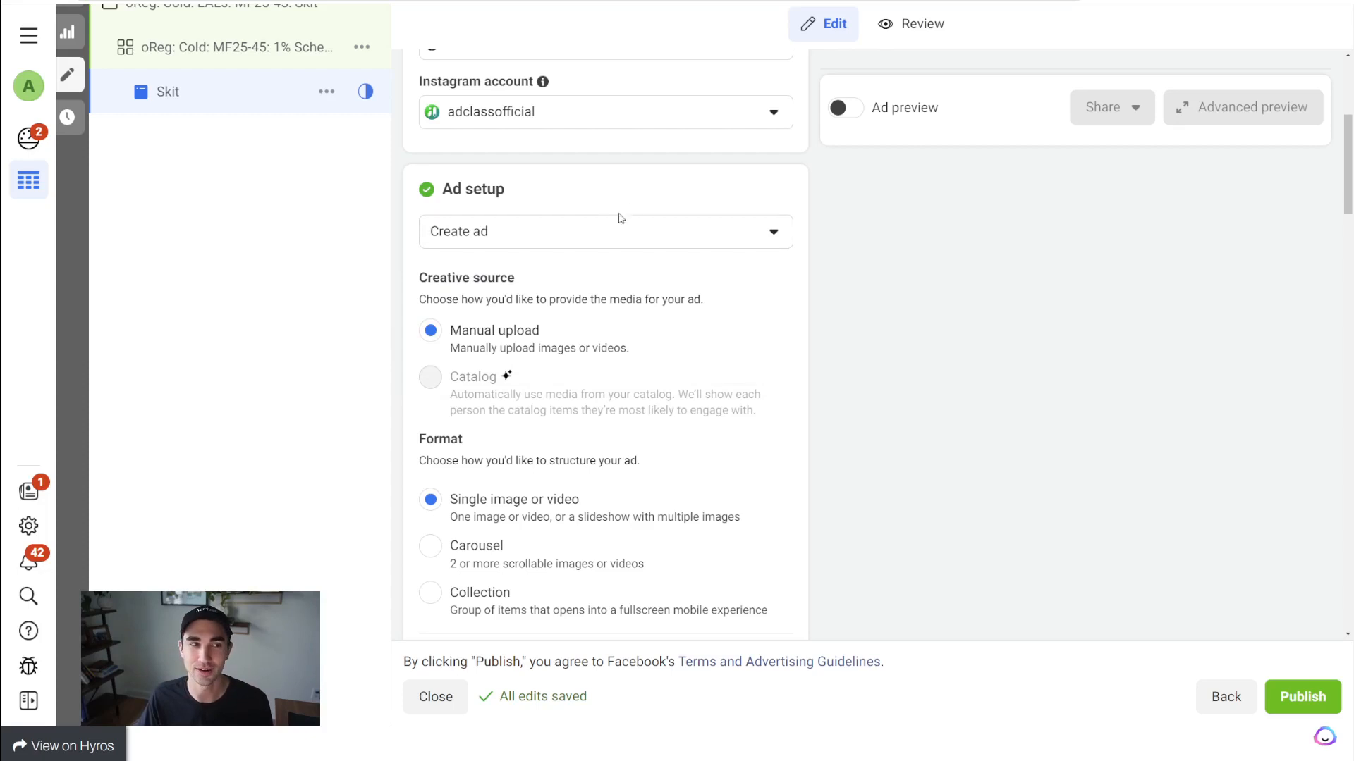
{"action": "left_click", "coordinate": [562, 242]}
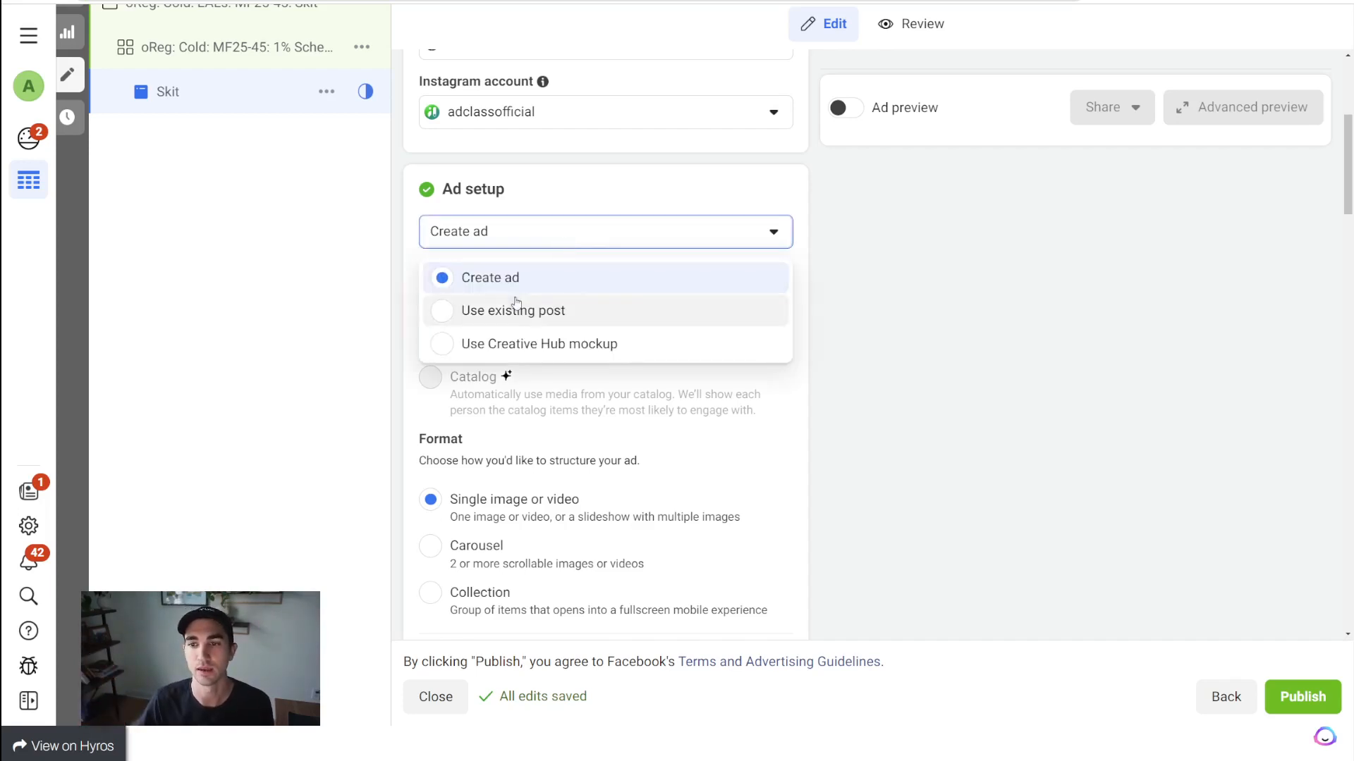
{"action": "left_click", "coordinate": [557, 308]}
{"action": "left_click", "coordinate": [559, 511]}
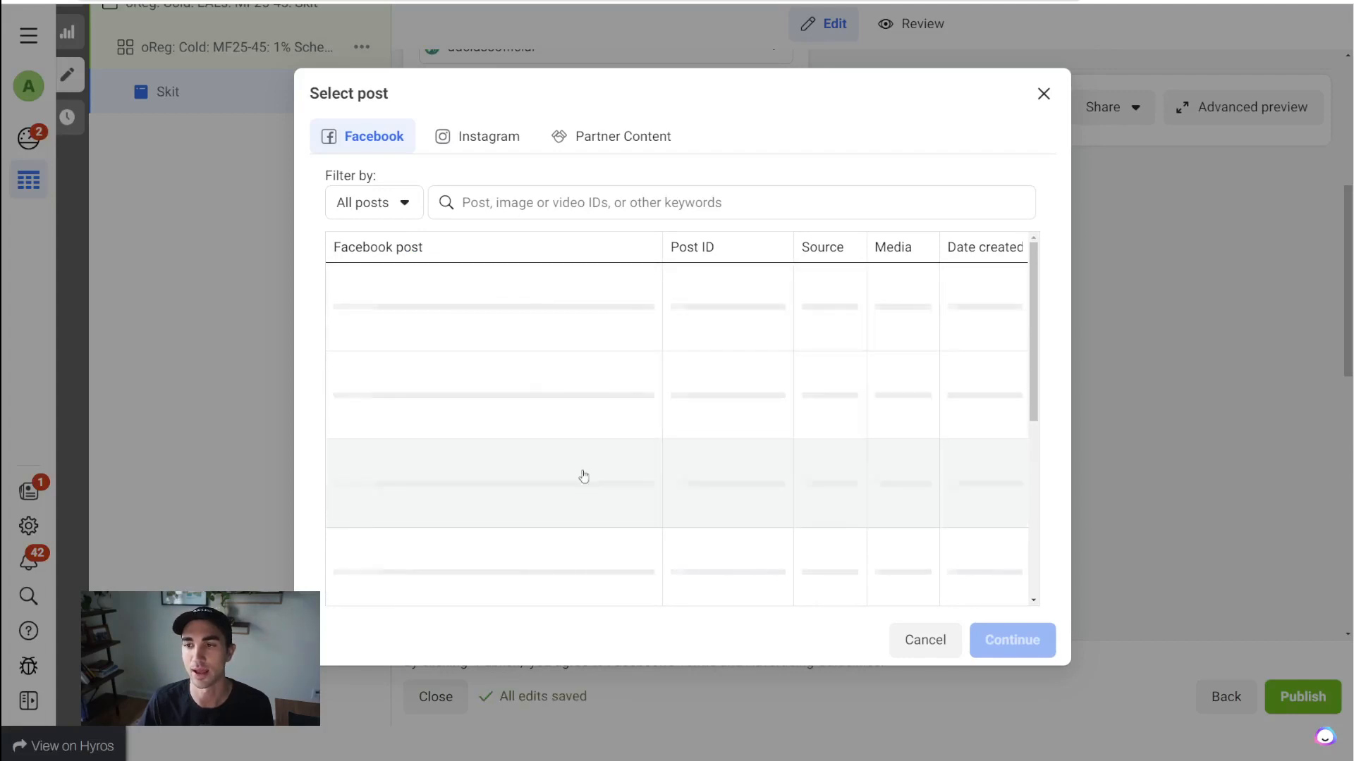
Step: Filter the Facebook posts to Ads posts, browse the list and close it without selecting a post
{"action": "left_click", "coordinate": [393, 200]}
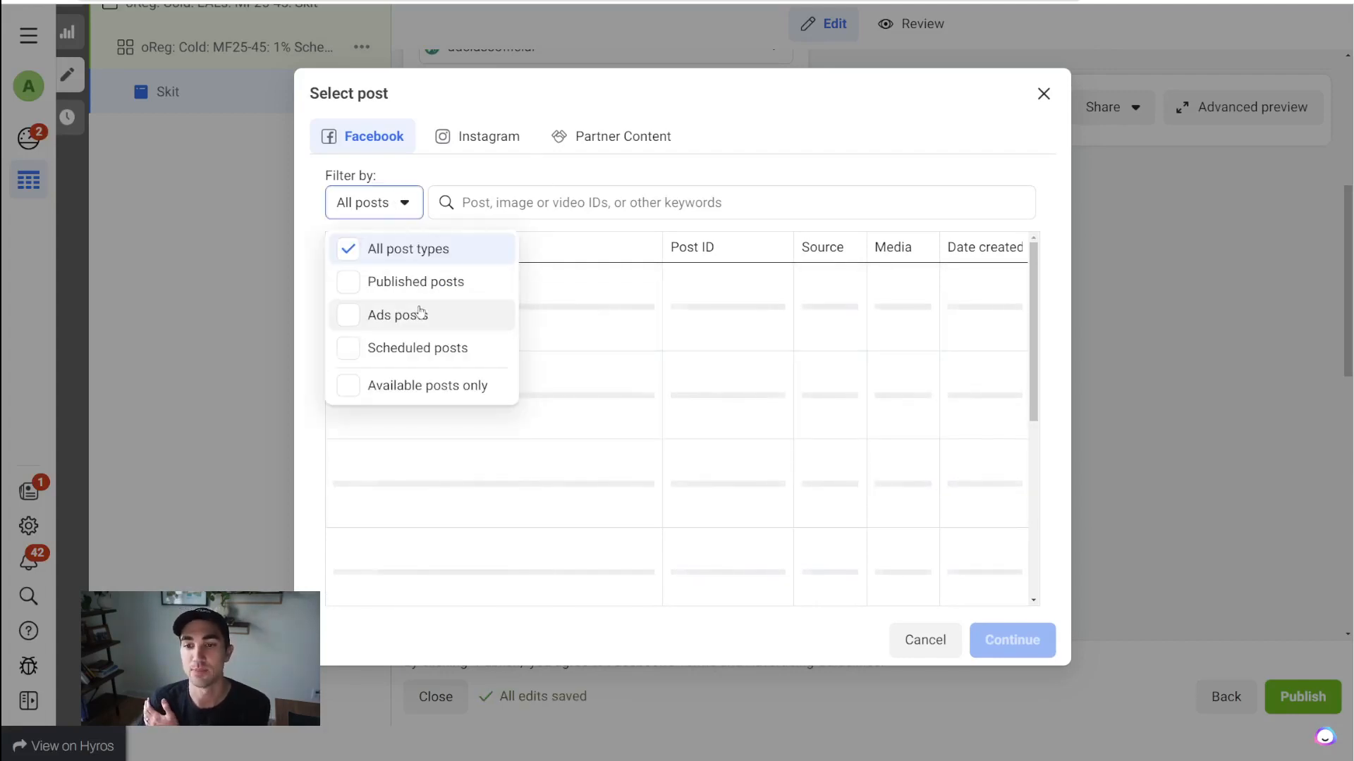
{"action": "left_click", "coordinate": [447, 308]}
{"action": "left_click", "coordinate": [545, 636]}
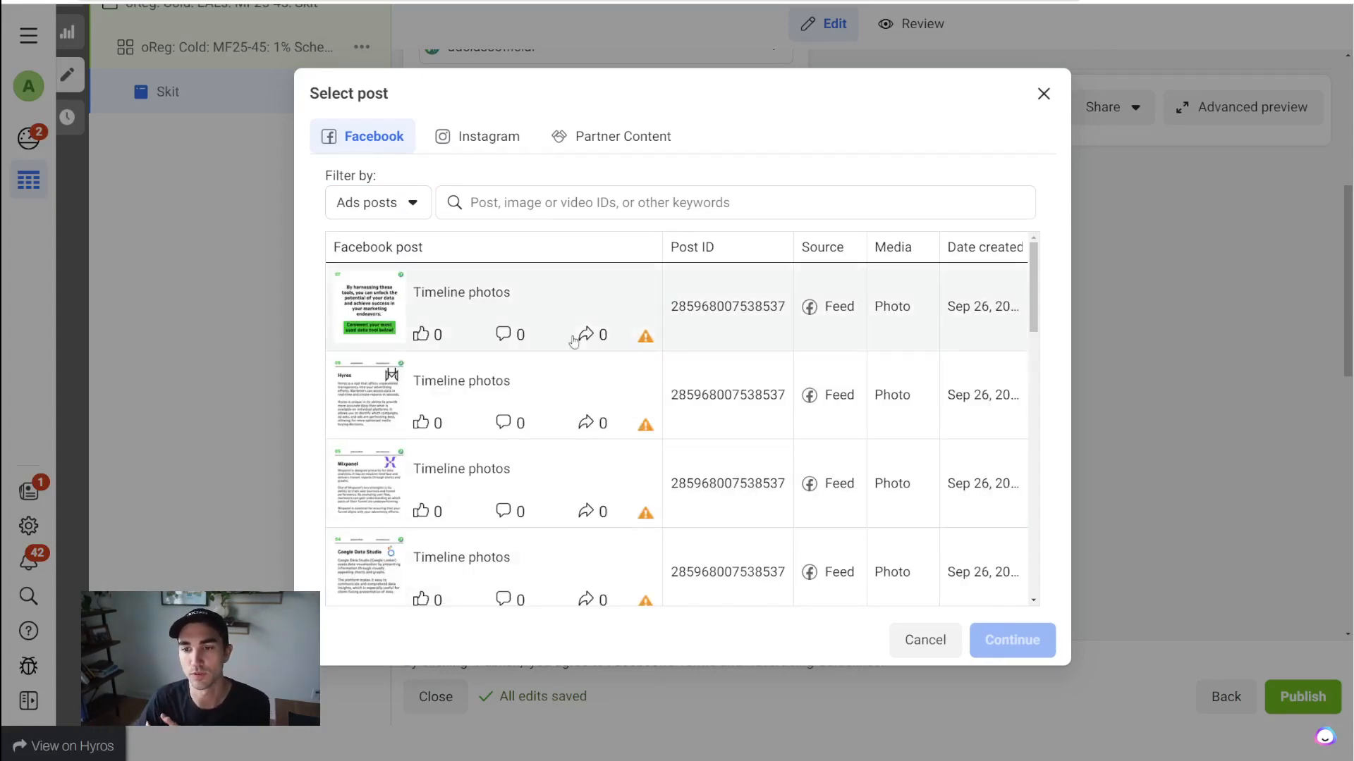
{"action": "scroll", "coordinate": [508, 380], "scroll_direction": "down", "scroll_amount": 7}
{"action": "scroll", "coordinate": [506, 412], "scroll_direction": "down", "scroll_amount": 10}
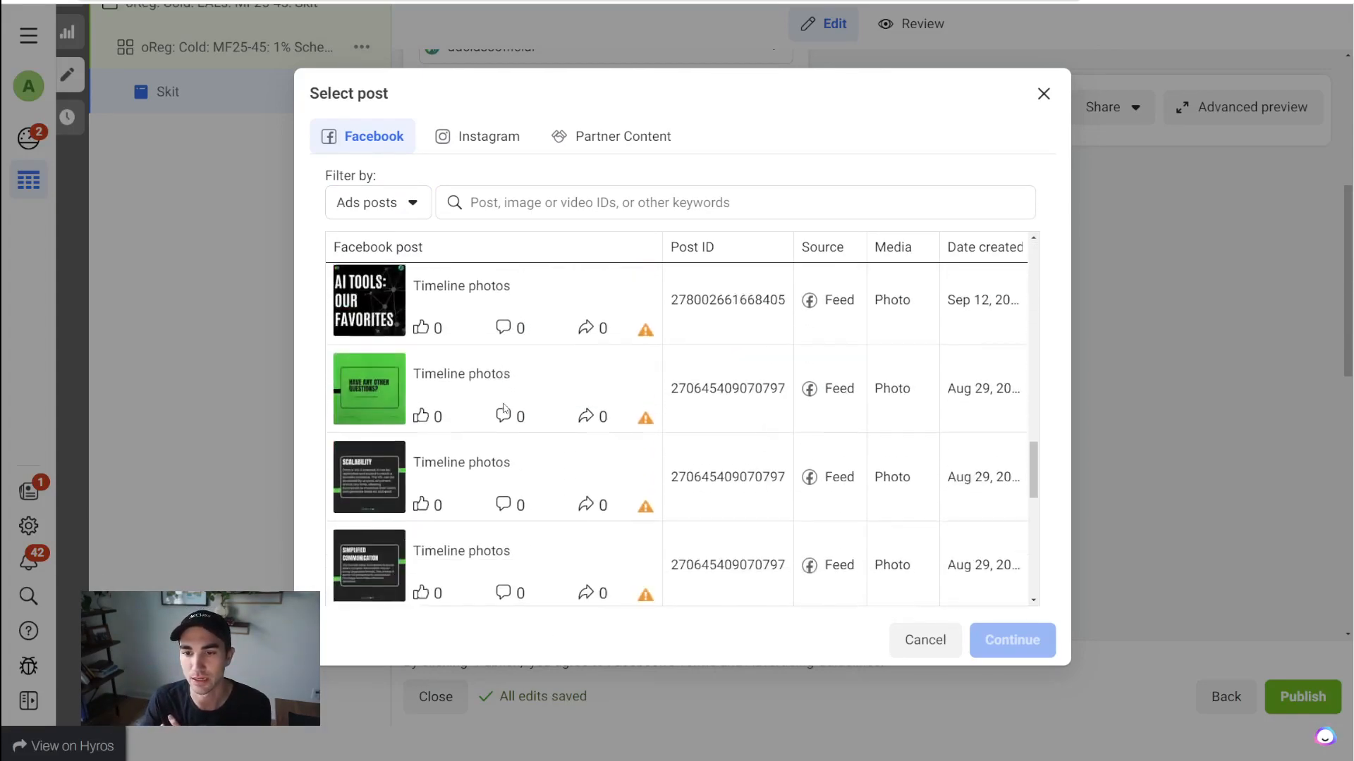
{"action": "scroll", "coordinate": [500, 433], "scroll_direction": "up", "scroll_amount": 4}
{"action": "scroll", "coordinate": [498, 433], "scroll_direction": "up", "scroll_amount": 1}
{"action": "scroll", "coordinate": [497, 423], "scroll_direction": "down", "scroll_amount": 9}
{"action": "scroll", "coordinate": [496, 408], "scroll_direction": "down", "scroll_amount": 10}
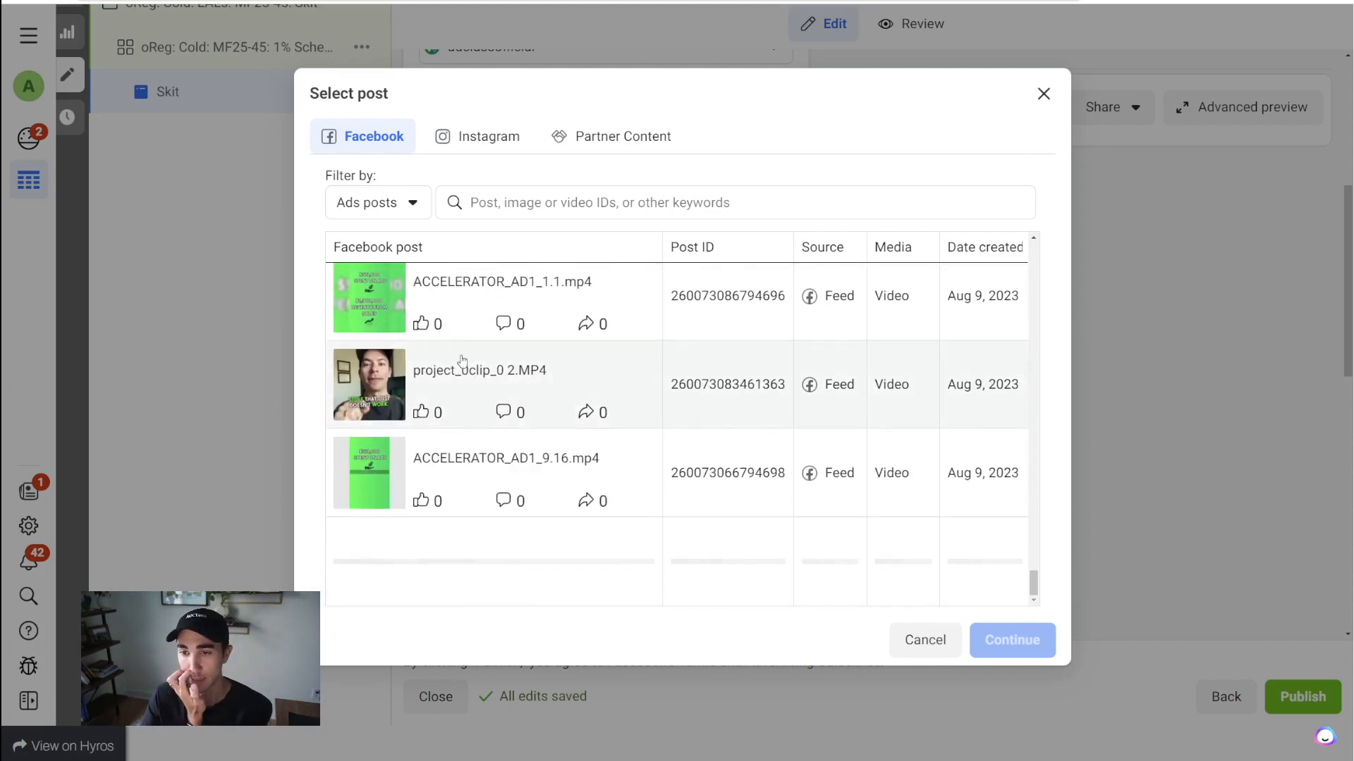
{"action": "left_click", "coordinate": [1043, 94]}
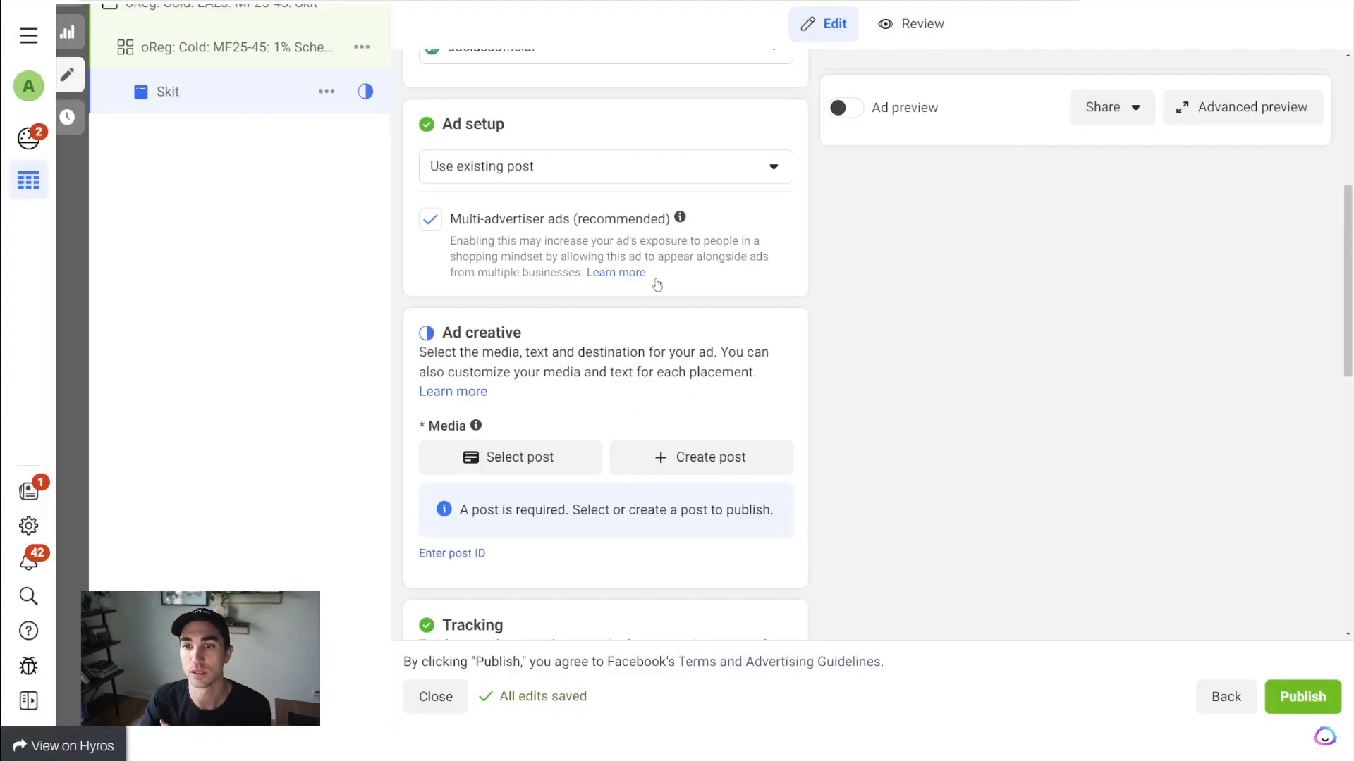
Step: Return the ad setup to Create ad and turn on the ad preview
{"action": "scroll", "coordinate": [514, 238], "scroll_direction": "up", "scroll_amount": 1}
{"action": "left_click", "coordinate": [513, 235]}
{"action": "left_click", "coordinate": [564, 275]}
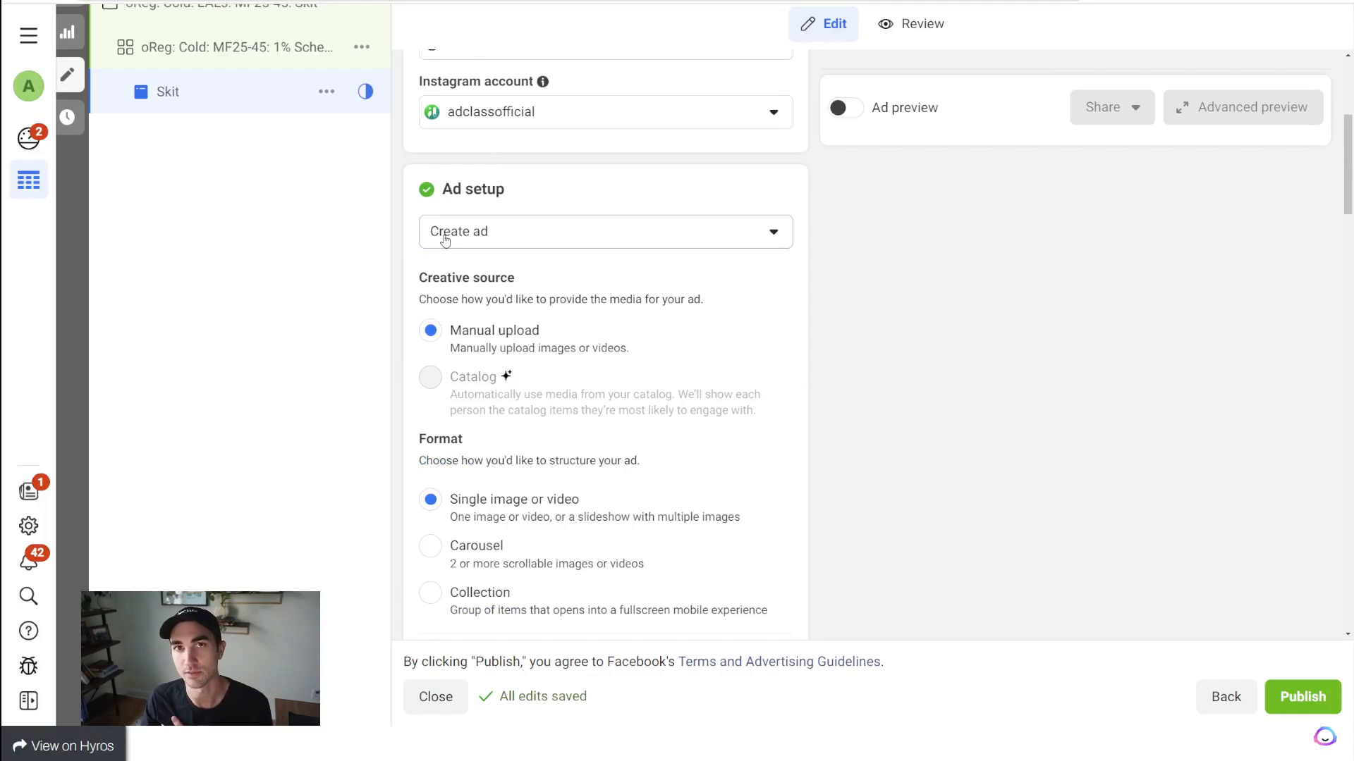
{"action": "left_click", "coordinate": [847, 109]}
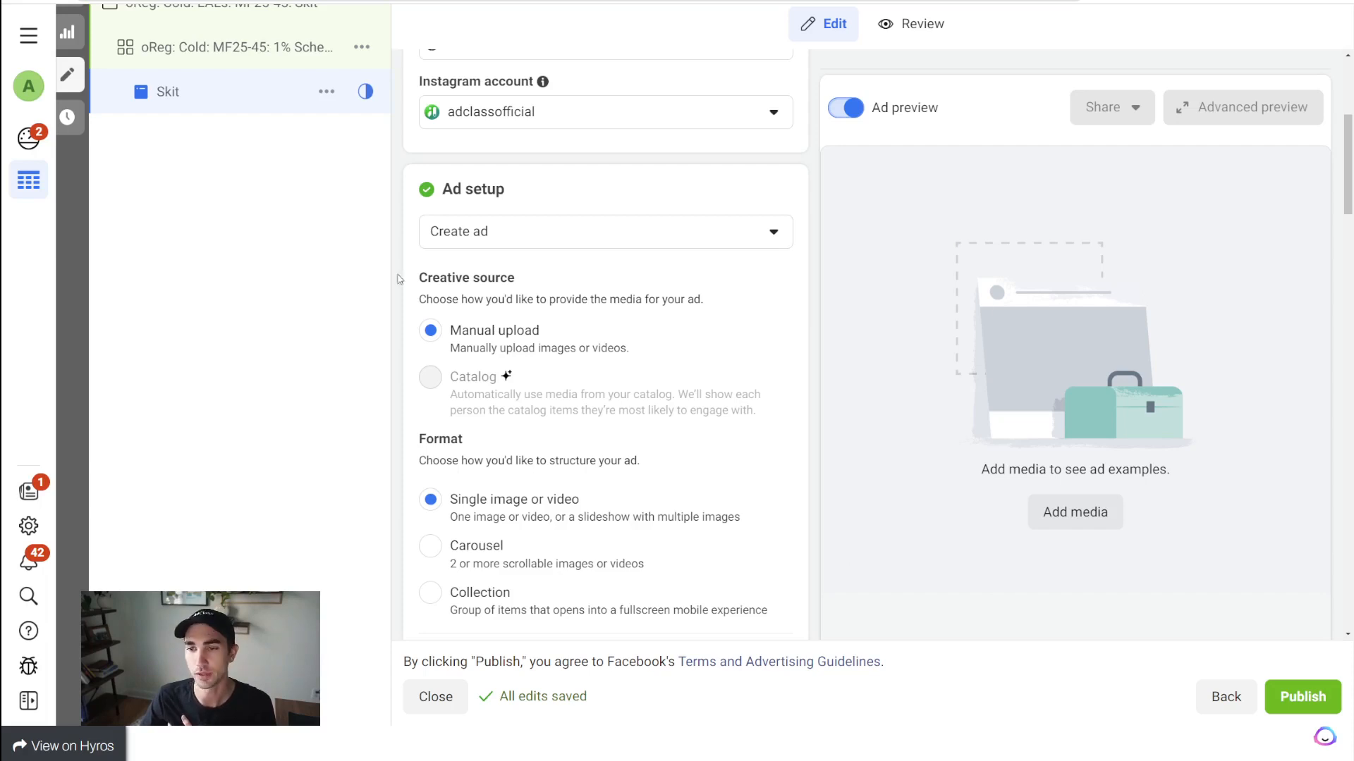
Step: Try the Carousel format for the ad and return it to Single image or video
{"action": "scroll", "coordinate": [461, 332], "scroll_direction": "down", "scroll_amount": 4}
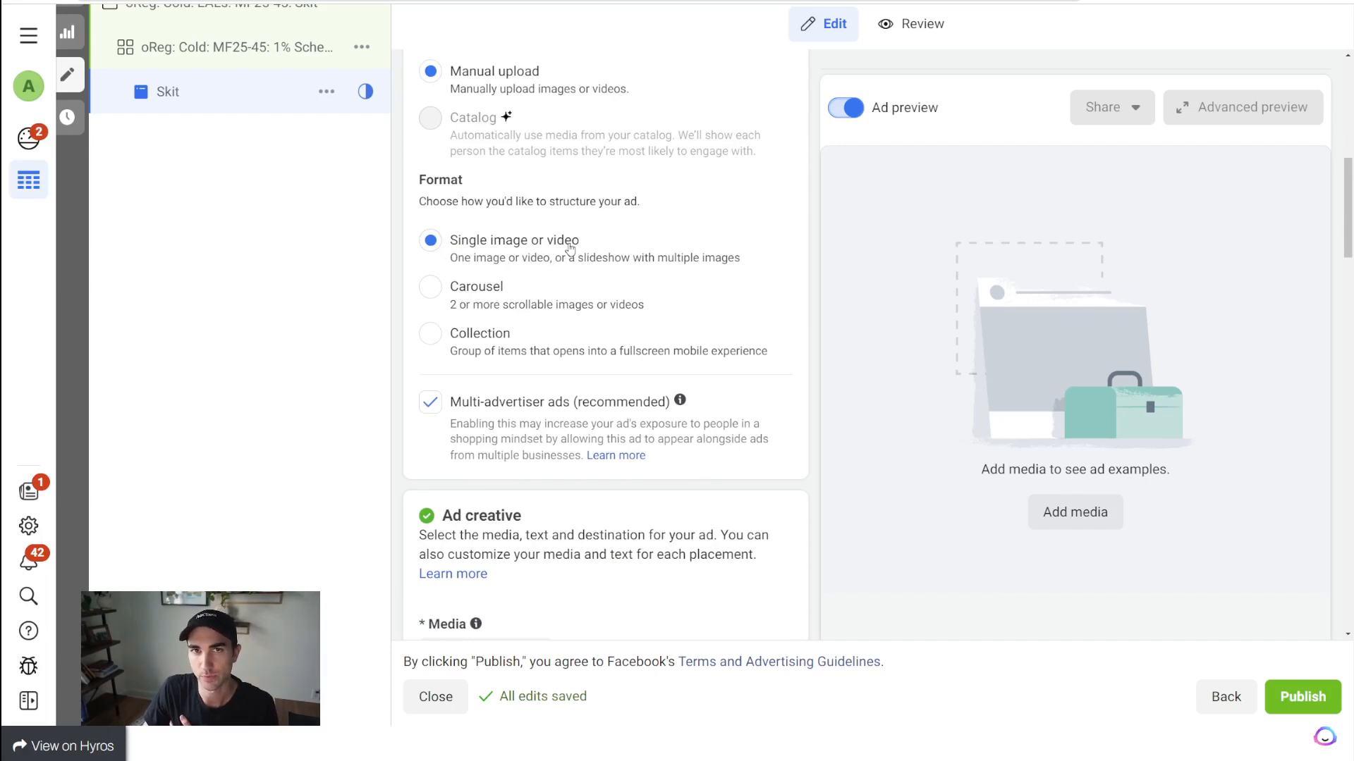
{"action": "left_click", "coordinate": [479, 293]}
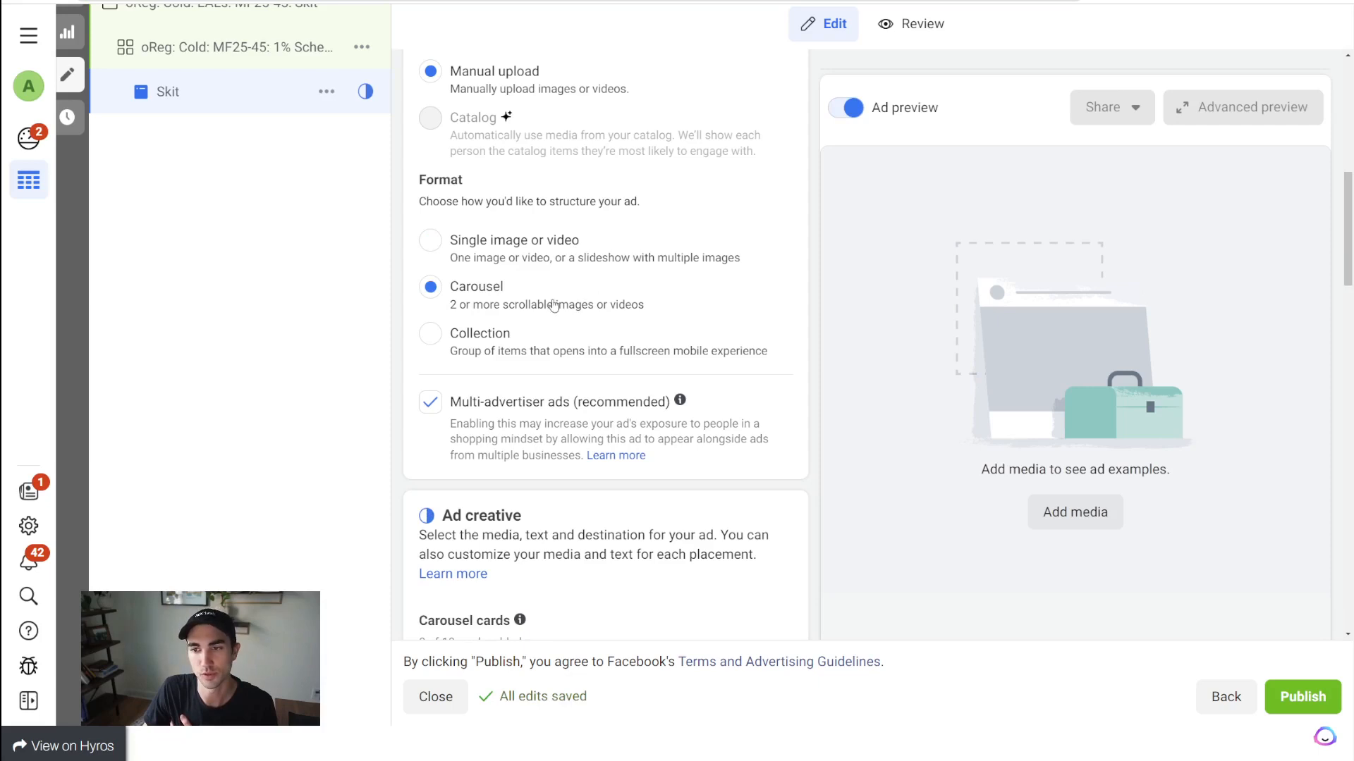
{"action": "left_click", "coordinate": [469, 244]}
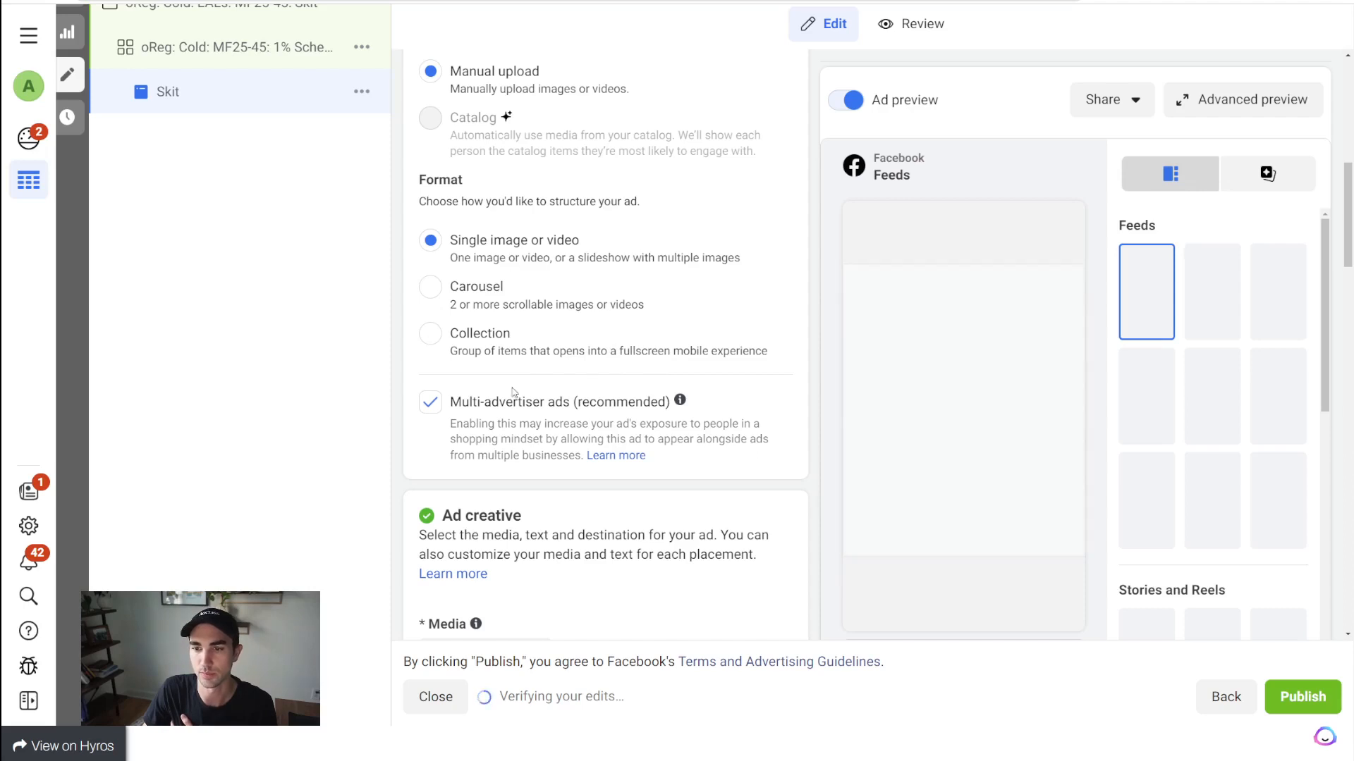
Step: Disable multi-advertiser ads for the ad and read the option's explanation
{"action": "scroll", "coordinate": [446, 424], "scroll_direction": "down", "scroll_amount": 3}
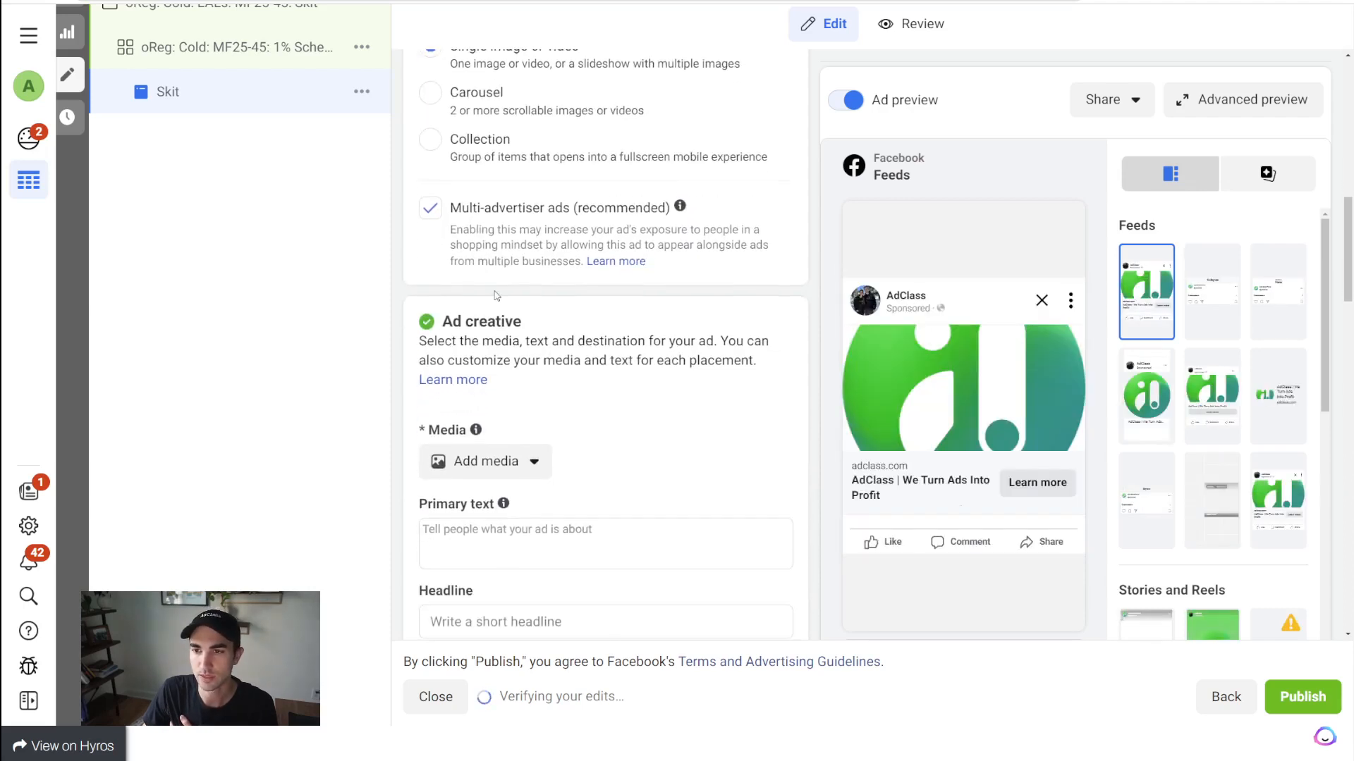
{"action": "left_click", "coordinate": [436, 219]}
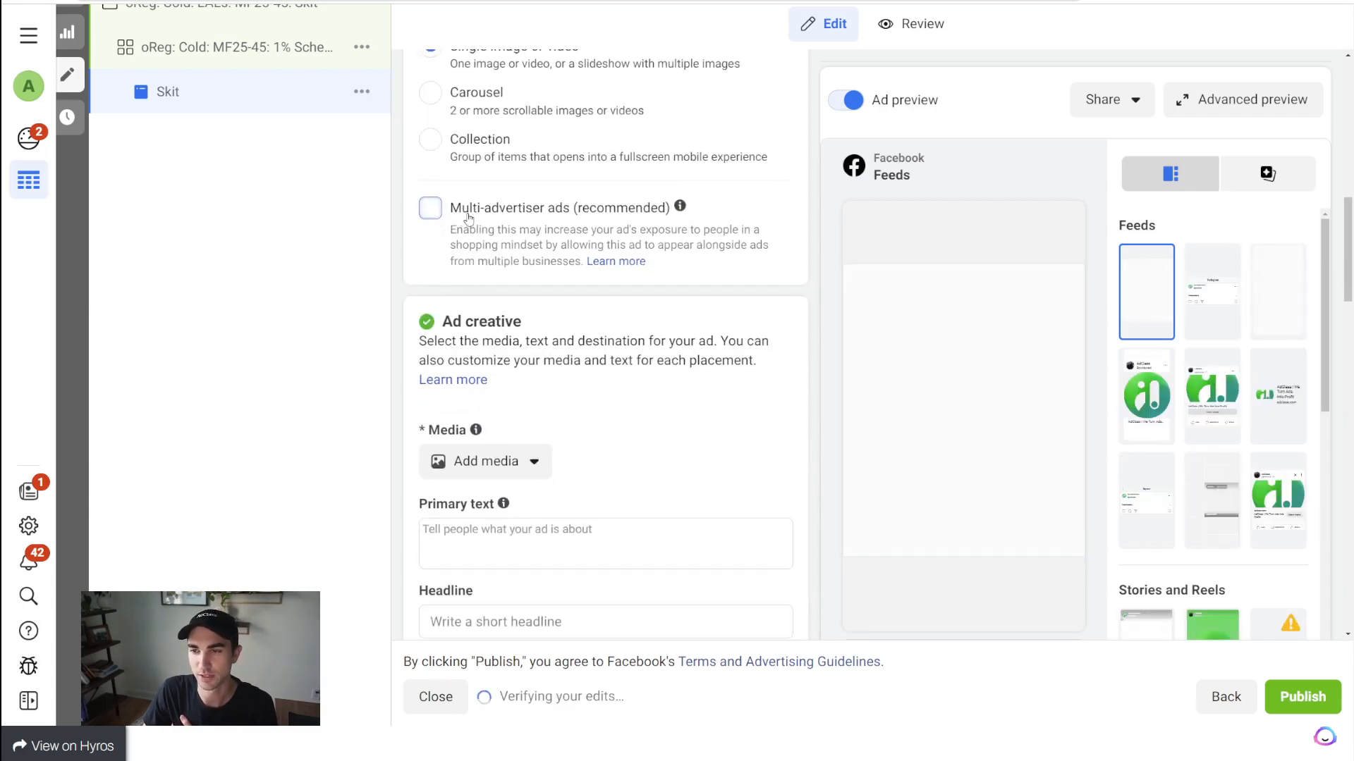
{"action": "mouse_move", "coordinate": [679, 209]}
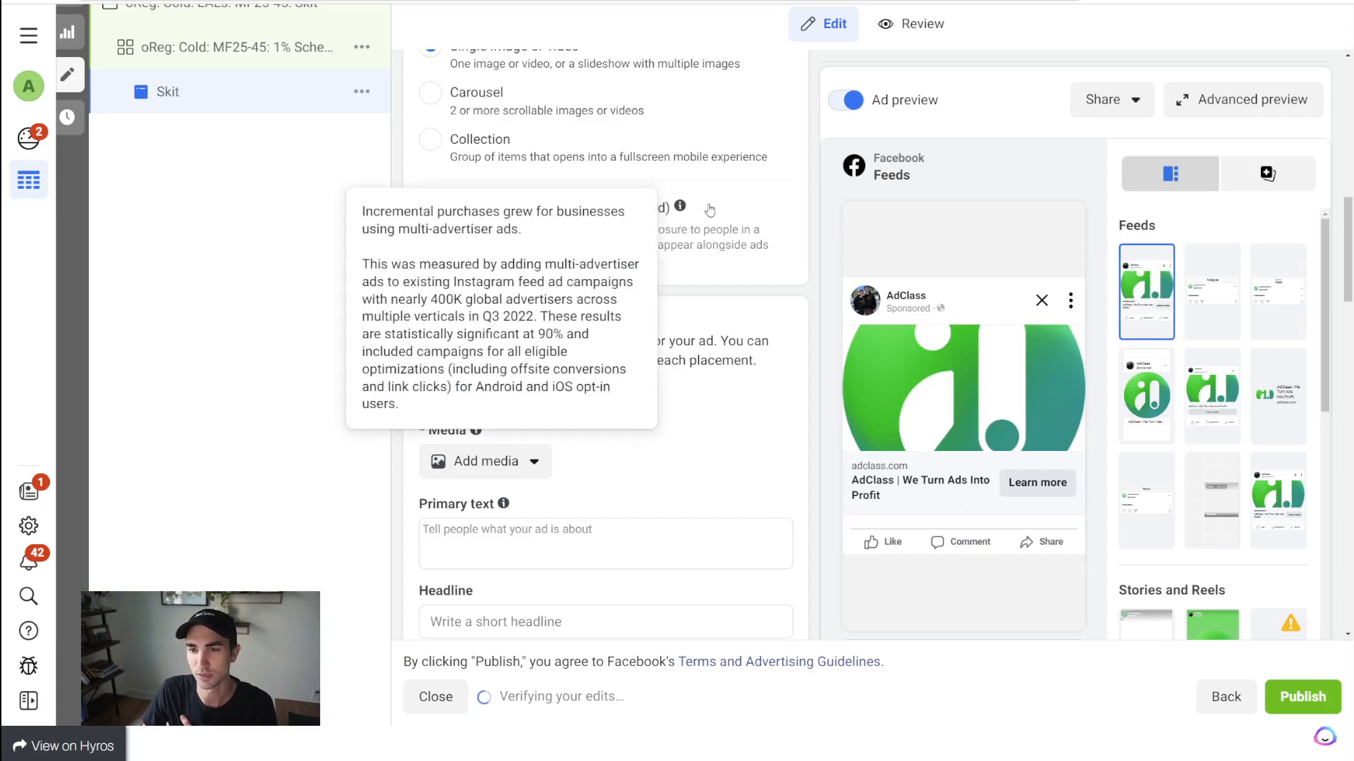
Step: Add the 1920 × 1080 Skit_NewAdP… video from the account videos as the ad's media
{"action": "scroll", "coordinate": [719, 226], "scroll_direction": "down", "scroll_amount": 3}
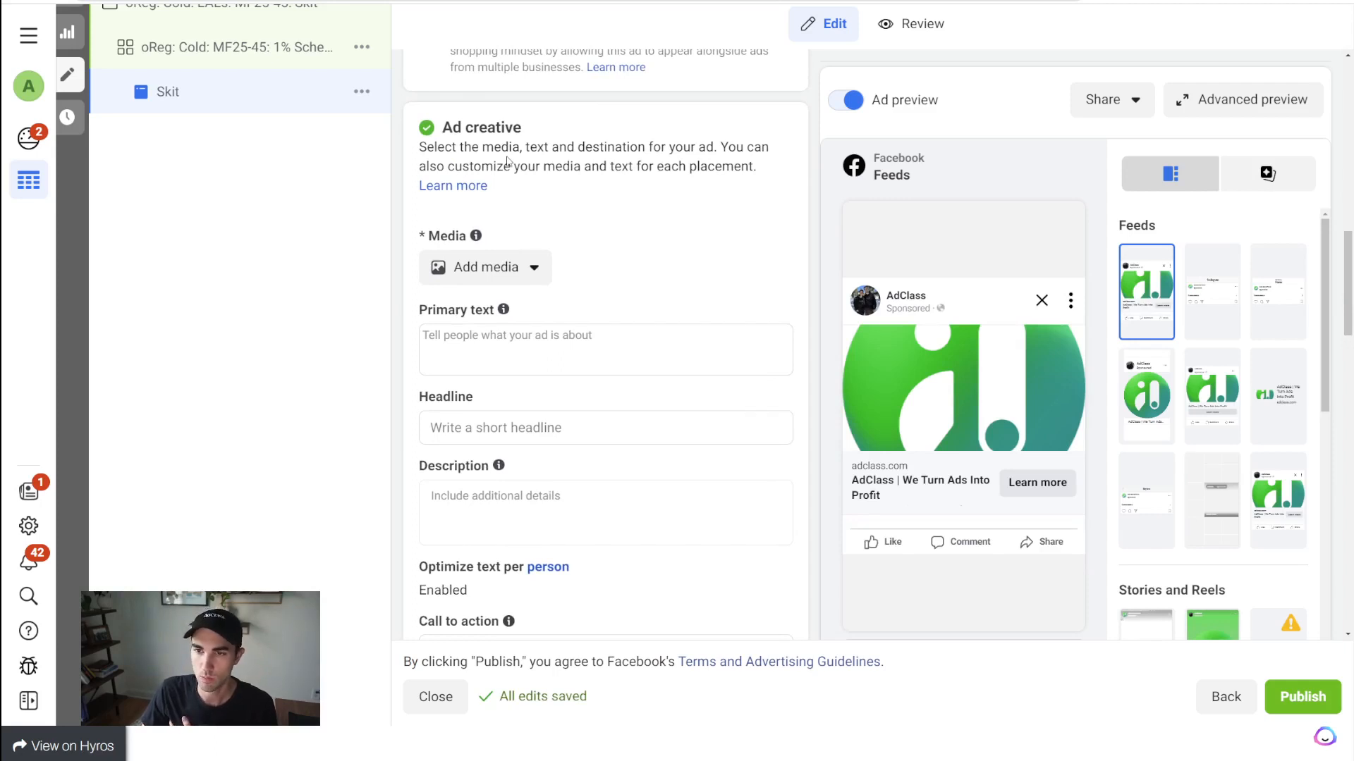
{"action": "scroll", "coordinate": [560, 244], "scroll_direction": "down", "scroll_amount": 1}
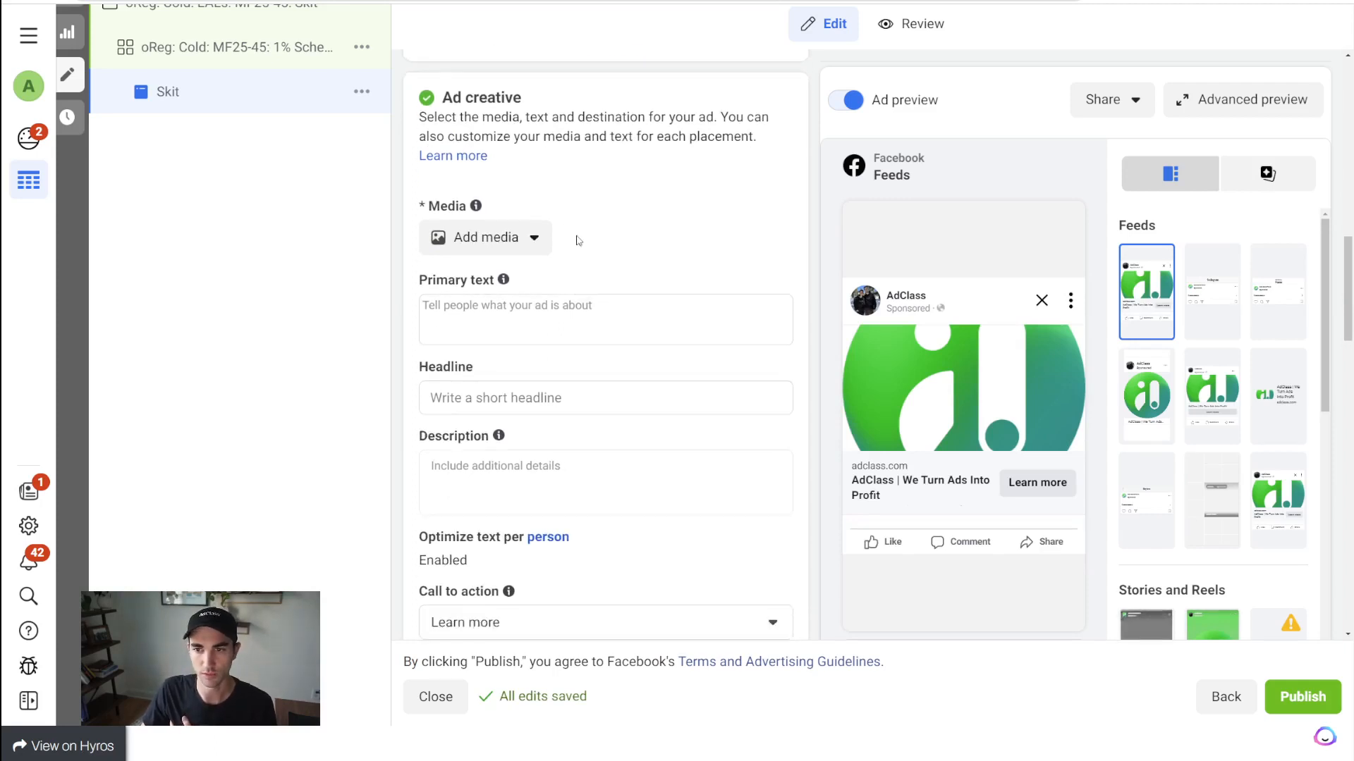
{"action": "left_click", "coordinate": [546, 208]}
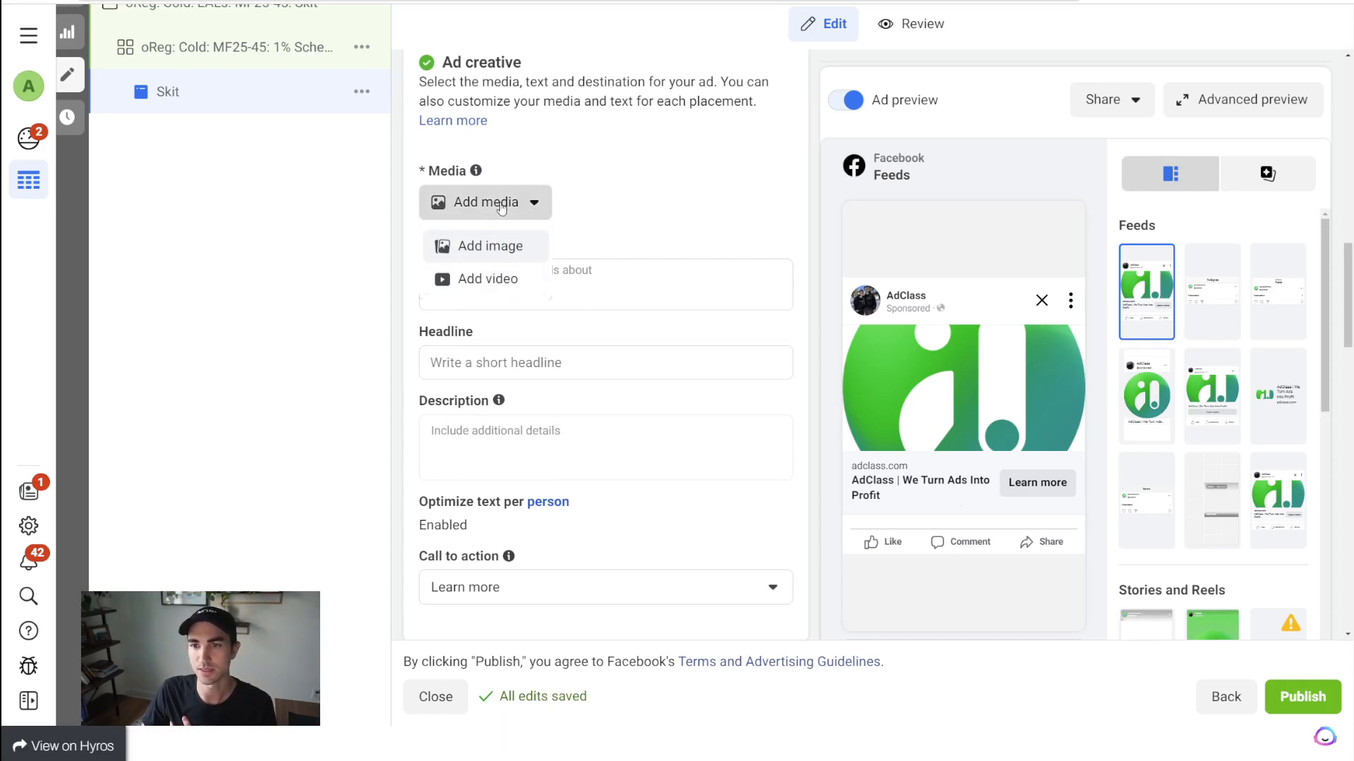
{"action": "left_click", "coordinate": [682, 205]}
{"action": "left_click", "coordinate": [534, 202]}
{"action": "left_click", "coordinate": [534, 204]}
{"action": "left_click", "coordinate": [534, 204]}
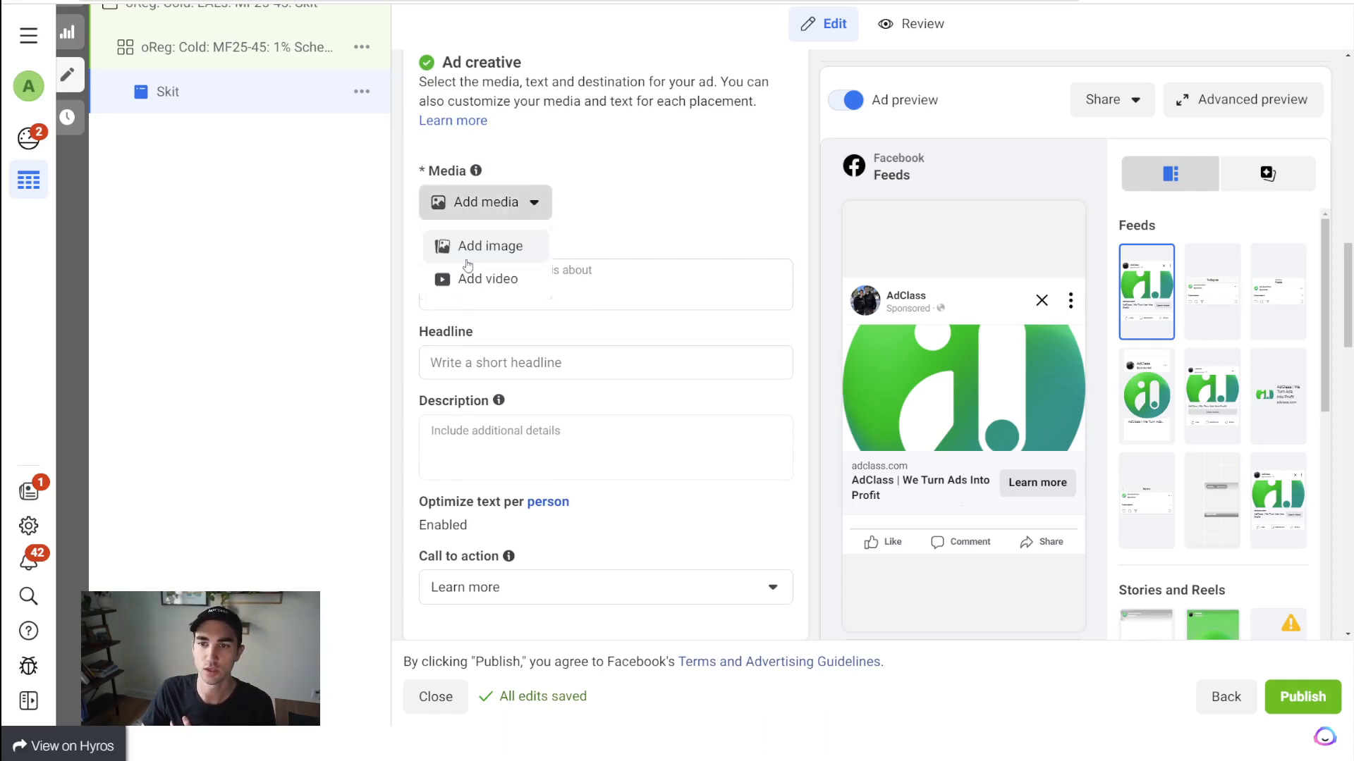
{"action": "left_click", "coordinate": [502, 281]}
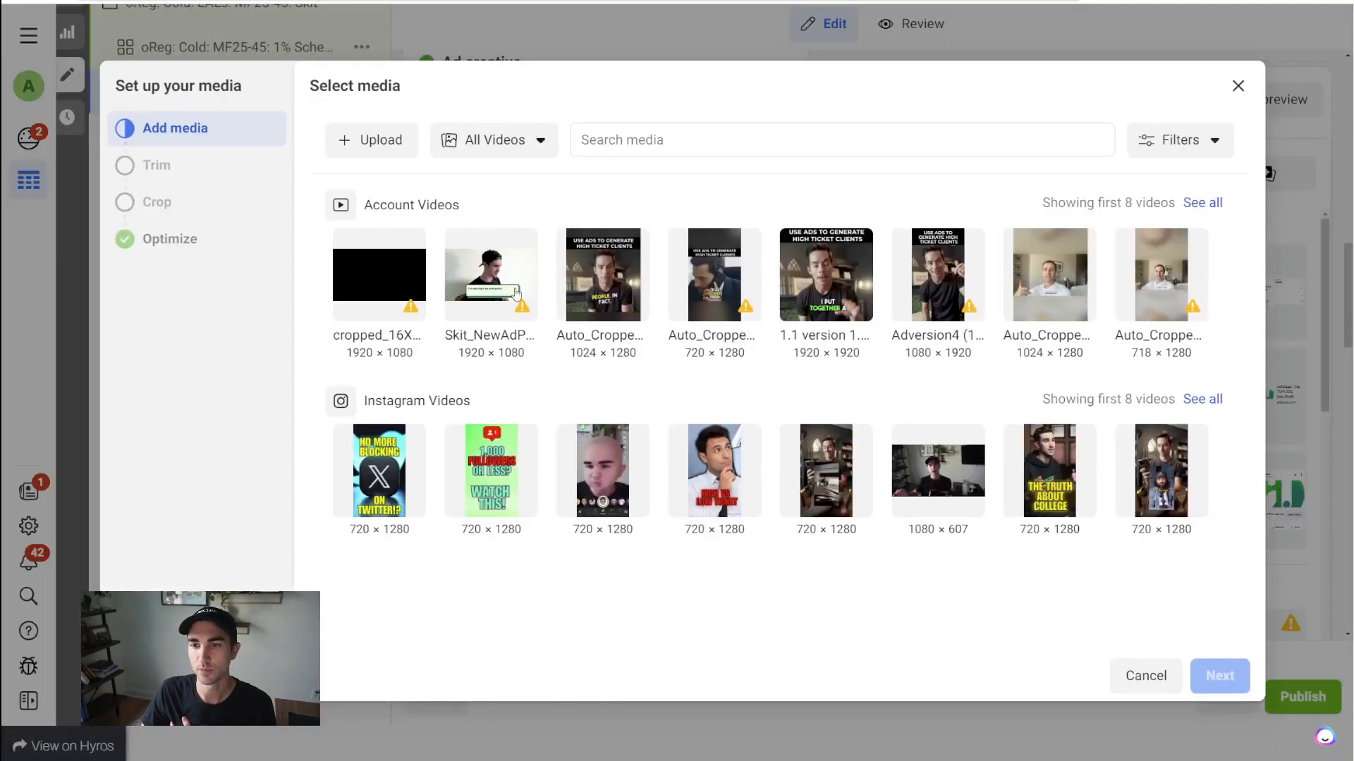
{"action": "left_click", "coordinate": [476, 288]}
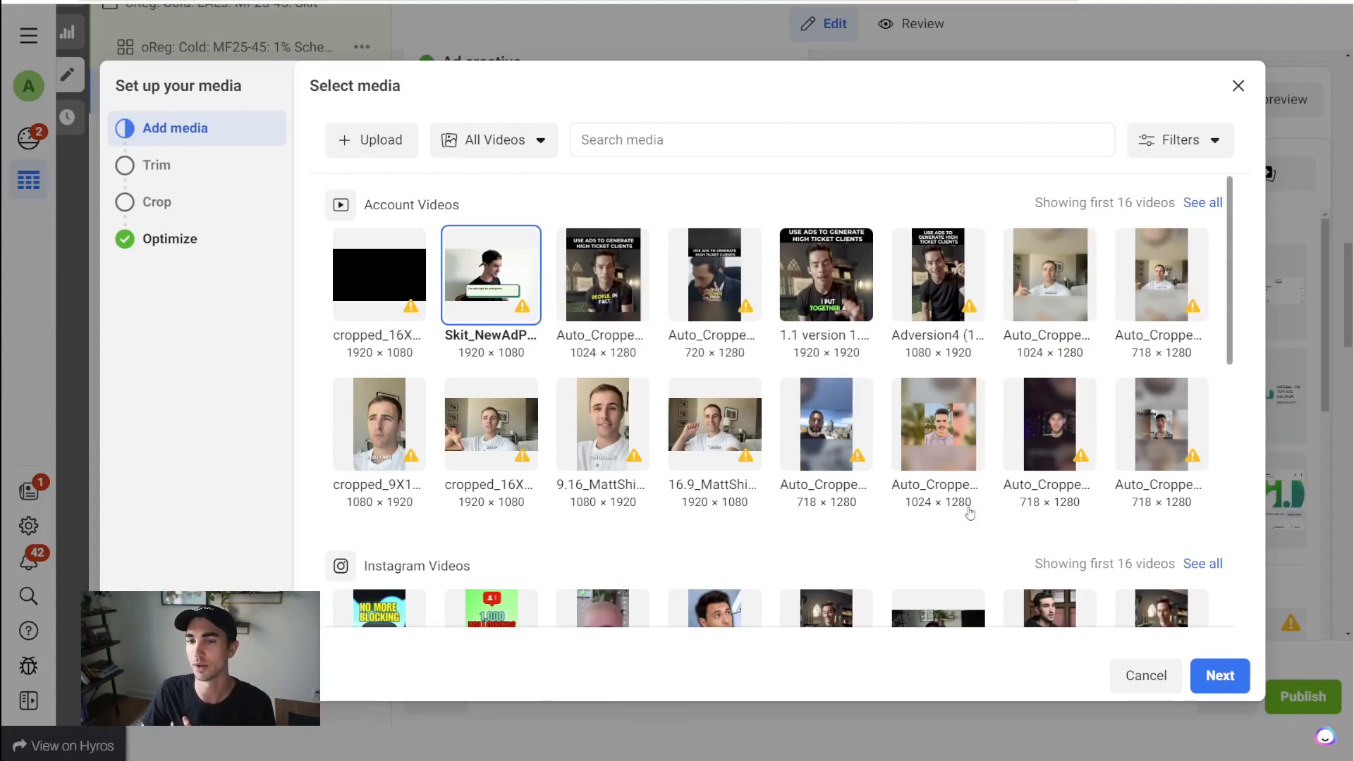
{"action": "left_click", "coordinate": [1210, 681]}
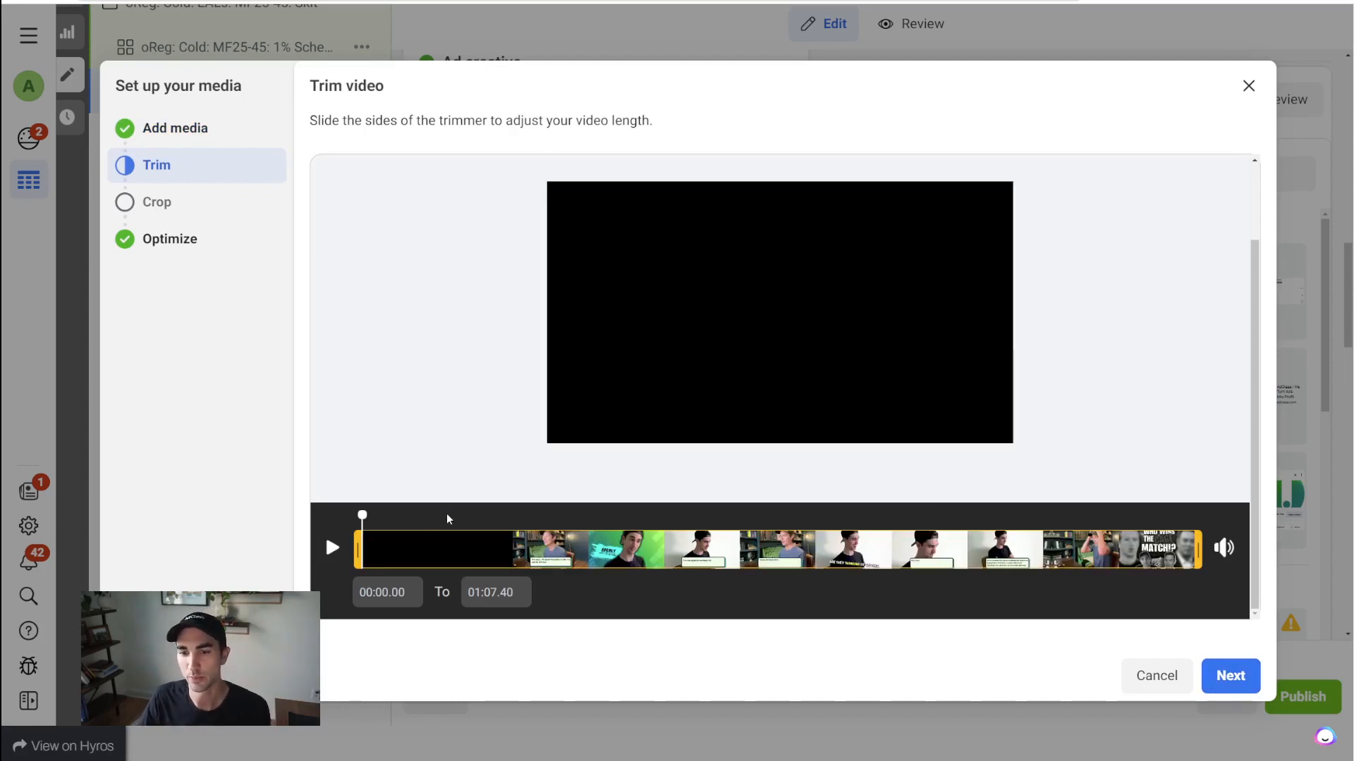
Step: Scrub through the video on the trim timeline and continue to the placement crops without trimming it
{"action": "left_click_drag", "start_coordinate": [363, 515], "coordinate": [468, 515]}
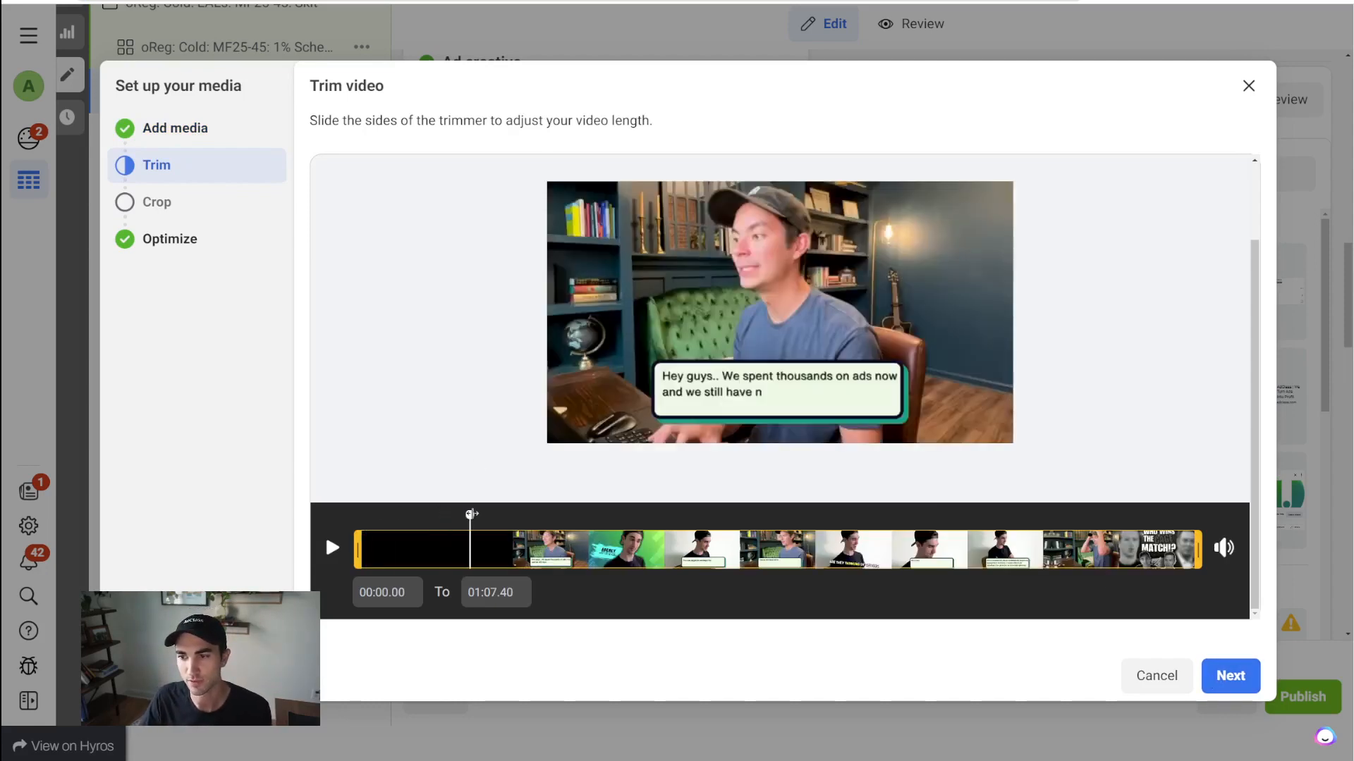
{"action": "left_click", "coordinate": [656, 515]}
{"action": "left_click_drag", "start_coordinate": [656, 515], "coordinate": [325, 501]}
{"action": "left_click", "coordinate": [1229, 678]}
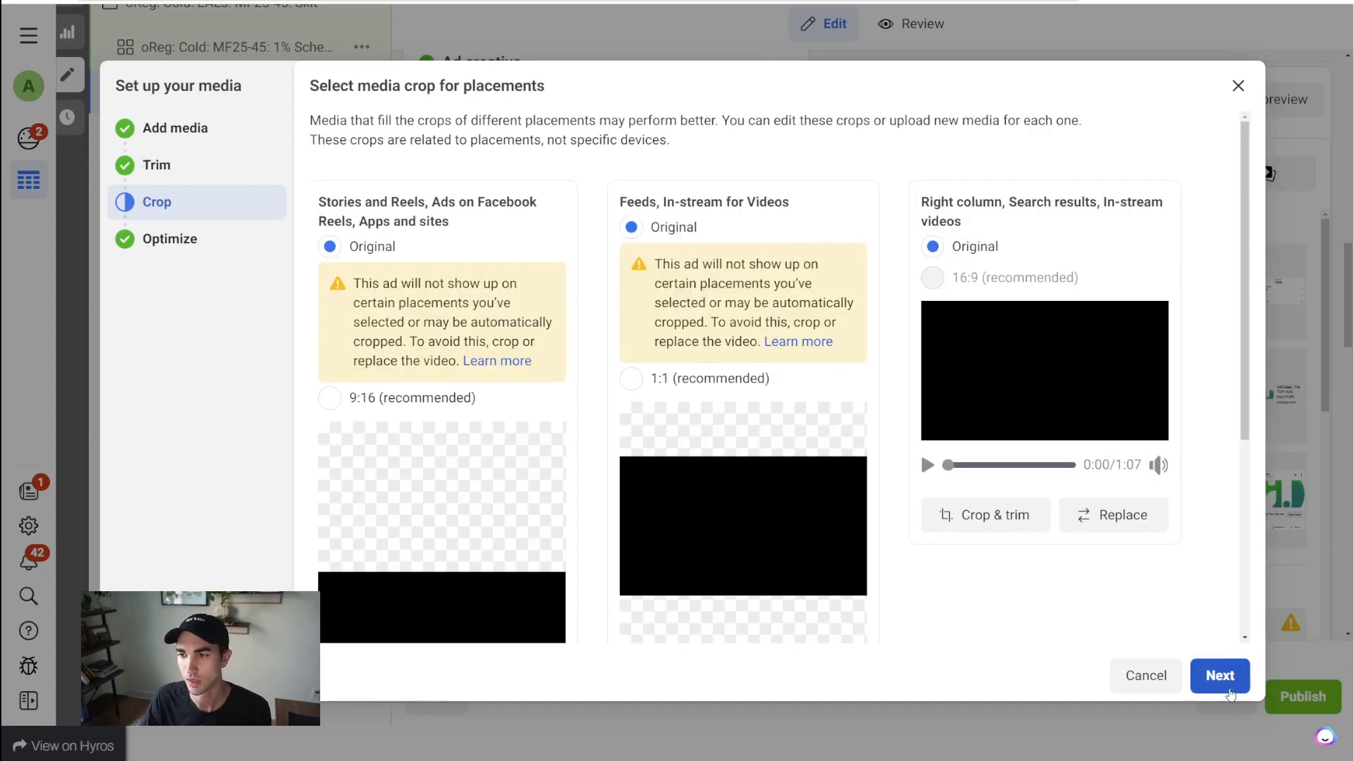
Step: Examine the crop options and warnings for the Stories and Reels, Feeds, and Right column placement groups
{"action": "scroll", "coordinate": [407, 286], "scroll_direction": "down", "scroll_amount": 2}
{"action": "scroll", "coordinate": [407, 285], "scroll_direction": "up", "scroll_amount": 2}
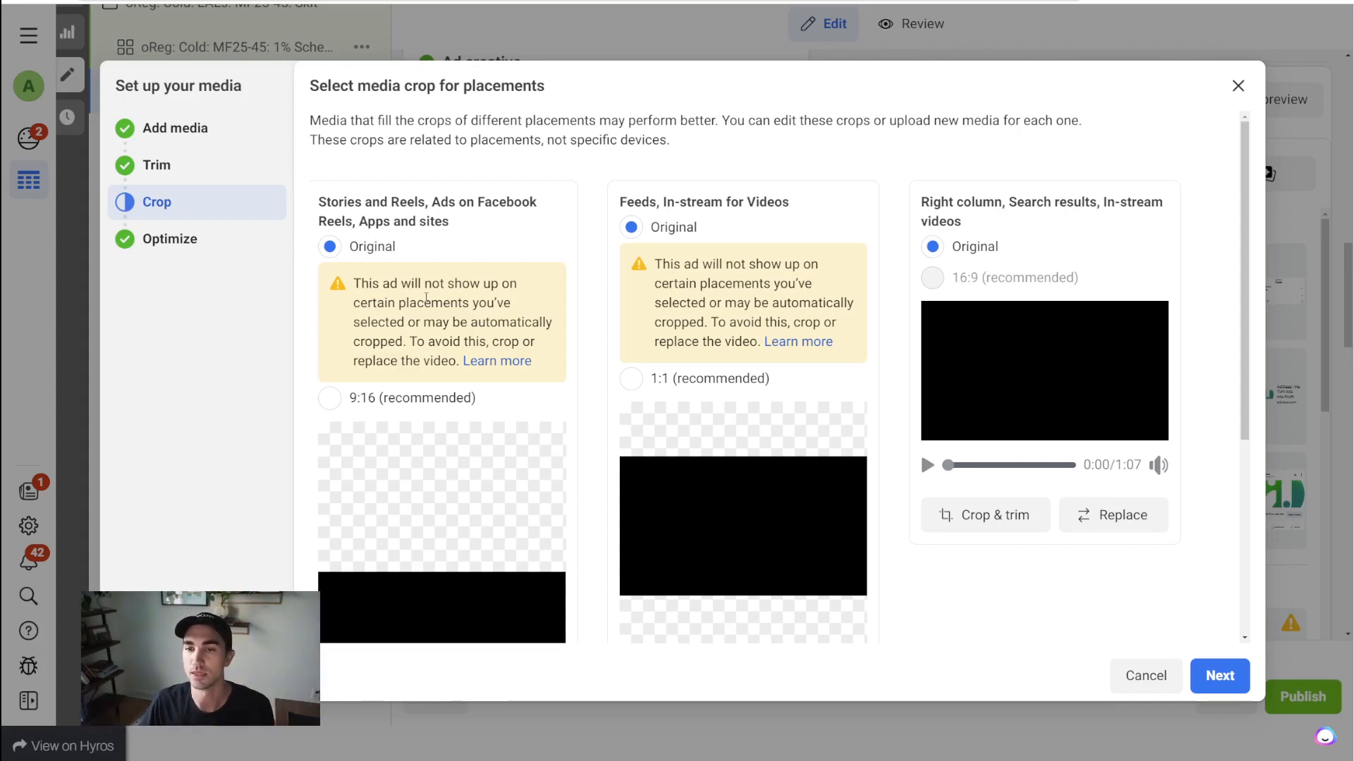
{"action": "scroll", "coordinate": [328, 344], "scroll_direction": "down", "scroll_amount": 3}
{"action": "scroll", "coordinate": [393, 376], "scroll_direction": "up", "scroll_amount": 3}
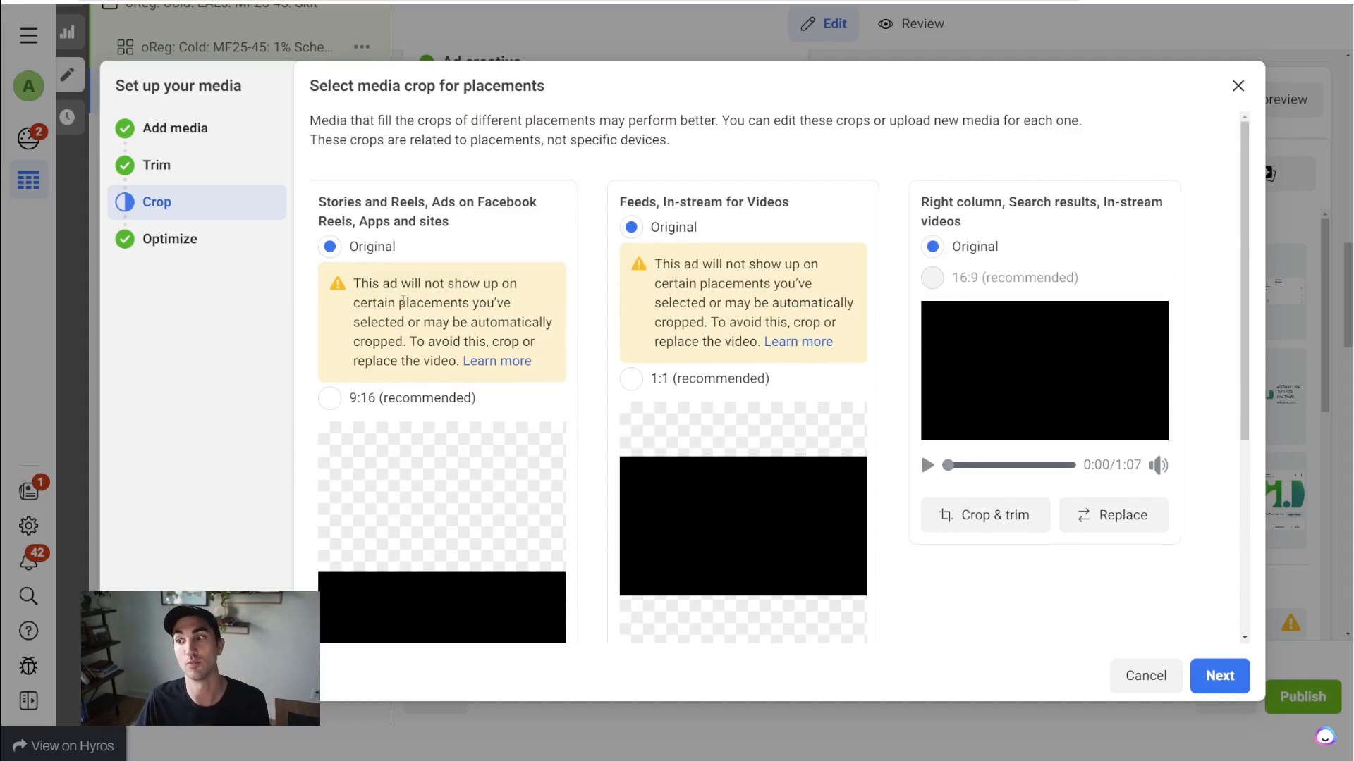
{"action": "scroll", "coordinate": [552, 287], "scroll_direction": "down", "scroll_amount": 2}
{"action": "scroll", "coordinate": [599, 247], "scroll_direction": "up", "scroll_amount": 2}
{"action": "scroll", "coordinate": [656, 204], "scroll_direction": "down", "scroll_amount": 1}
{"action": "left_click_drag", "start_coordinate": [656, 206], "coordinate": [724, 277]}
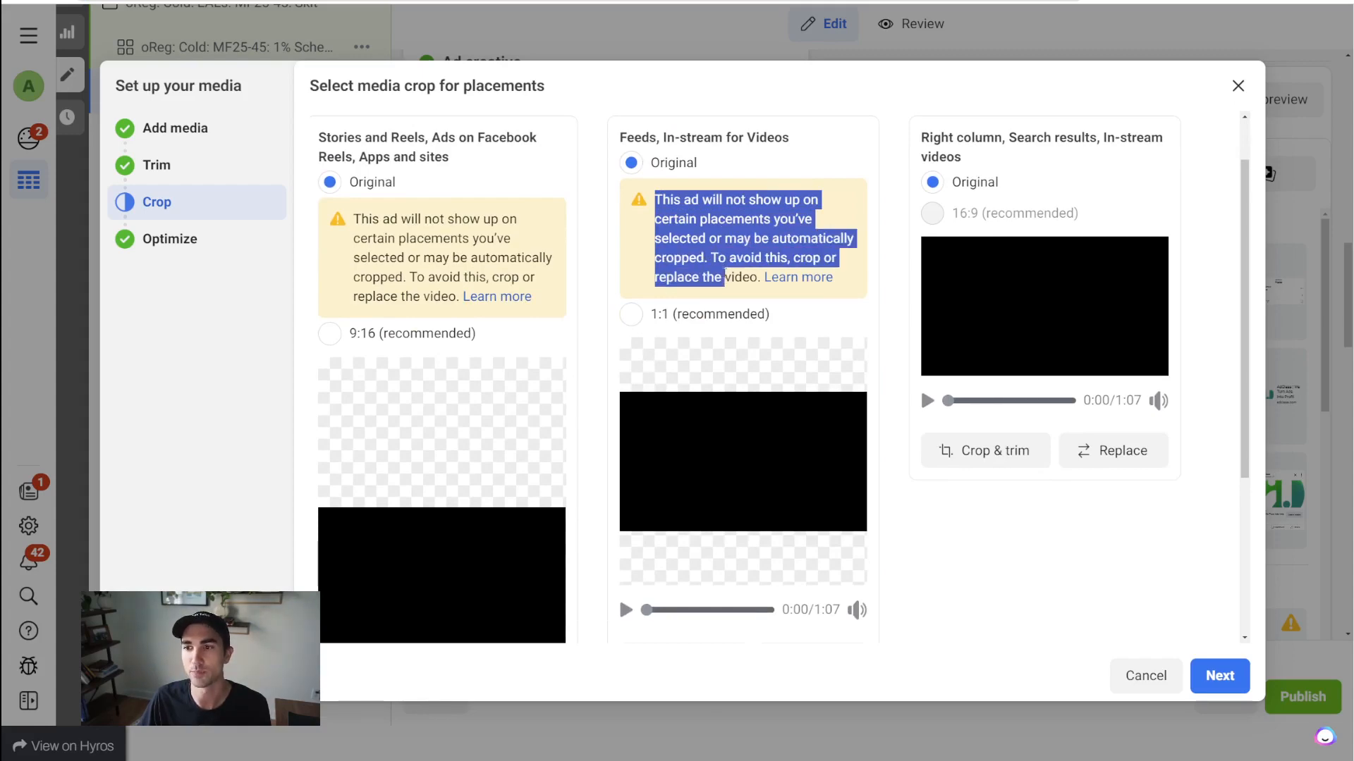
{"action": "scroll", "coordinate": [713, 247], "scroll_direction": "down", "scroll_amount": 3}
{"action": "scroll", "coordinate": [712, 250], "scroll_direction": "up", "scroll_amount": 5}
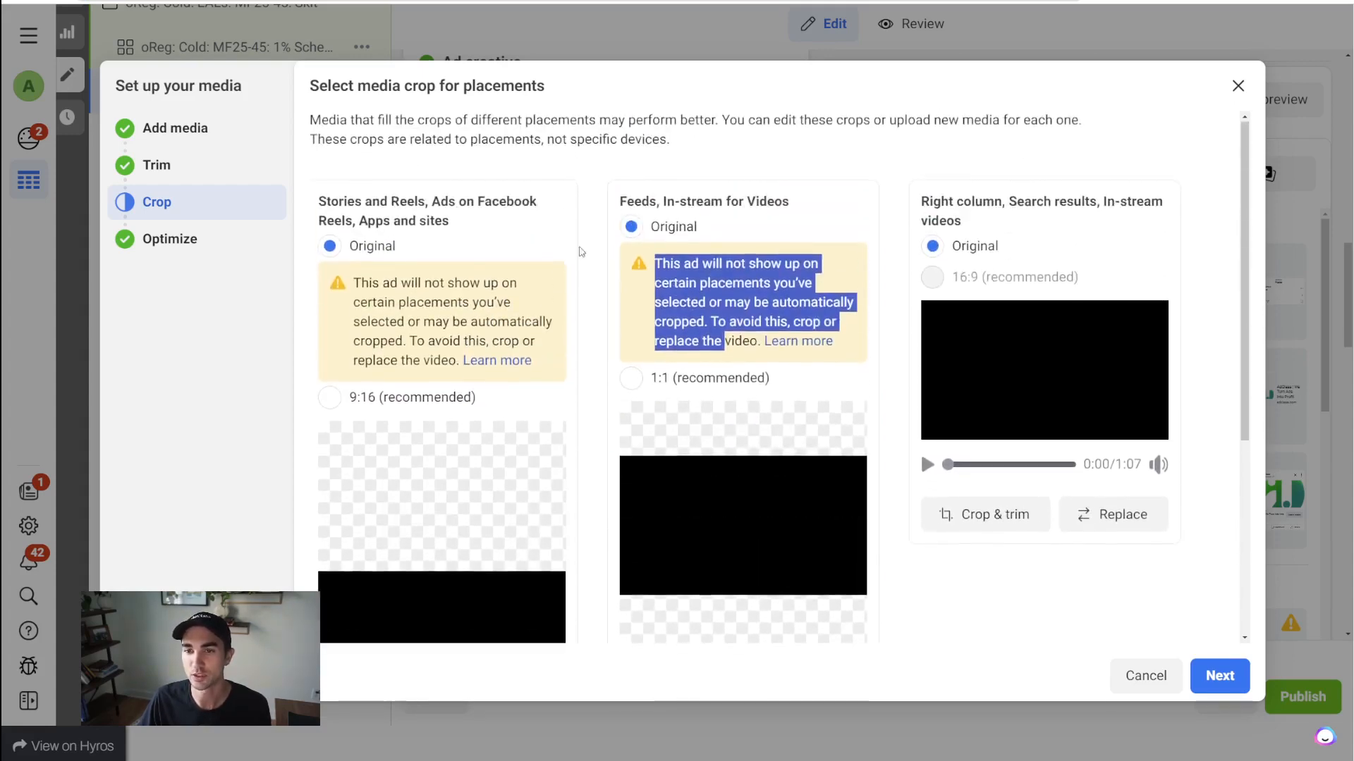
{"action": "scroll", "coordinate": [606, 261], "scroll_direction": "down", "scroll_amount": 4}
{"action": "scroll", "coordinate": [564, 338], "scroll_direction": "down", "scroll_amount": 1}
{"action": "scroll", "coordinate": [523, 333], "scroll_direction": "up", "scroll_amount": 1}
{"action": "scroll", "coordinate": [522, 332], "scroll_direction": "up", "scroll_amount": 4}
Step: Replace the media for Stories and Reels, Ads on Facebook Reels, Apps and sites with the 1080 × 1920 Adversion4 account video
{"action": "left_click_drag", "start_coordinate": [350, 203], "coordinate": [484, 220]}
{"action": "scroll", "coordinate": [490, 238], "scroll_direction": "down", "scroll_amount": 5}
{"action": "left_click", "coordinate": [522, 619]}
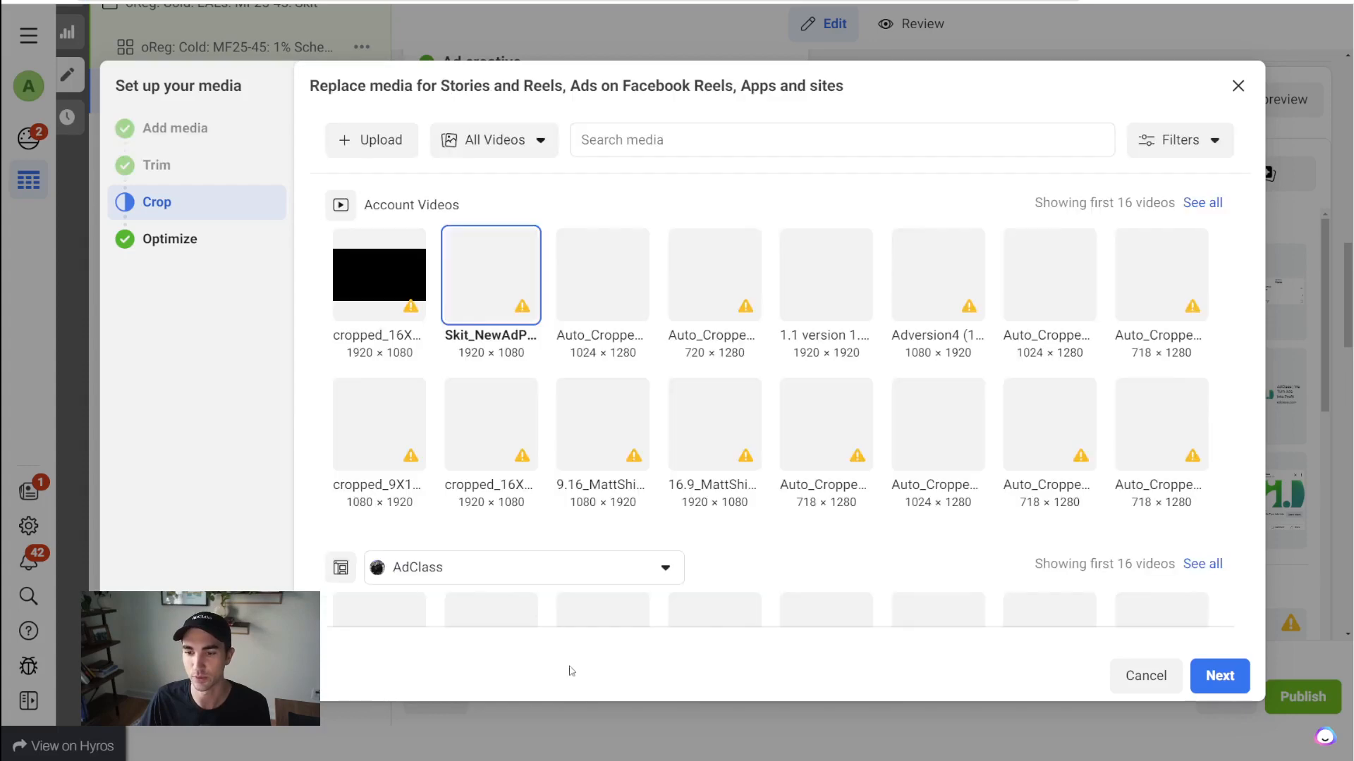
{"action": "left_click", "coordinate": [938, 271]}
{"action": "left_click", "coordinate": [1211, 678]}
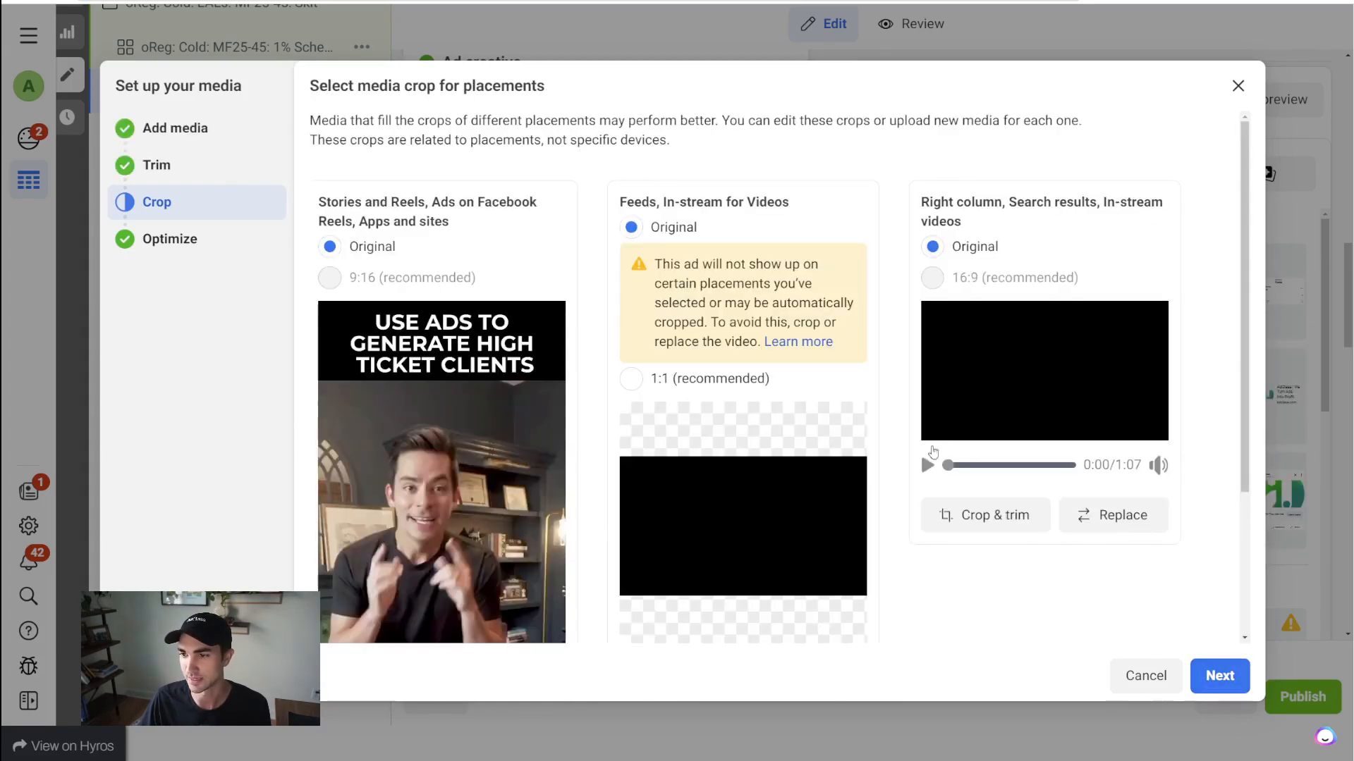
Step: Compare the vertical Stories and Reels video with the original media in the other placement groups
{"action": "scroll", "coordinate": [446, 382], "scroll_direction": "down", "scroll_amount": 4}
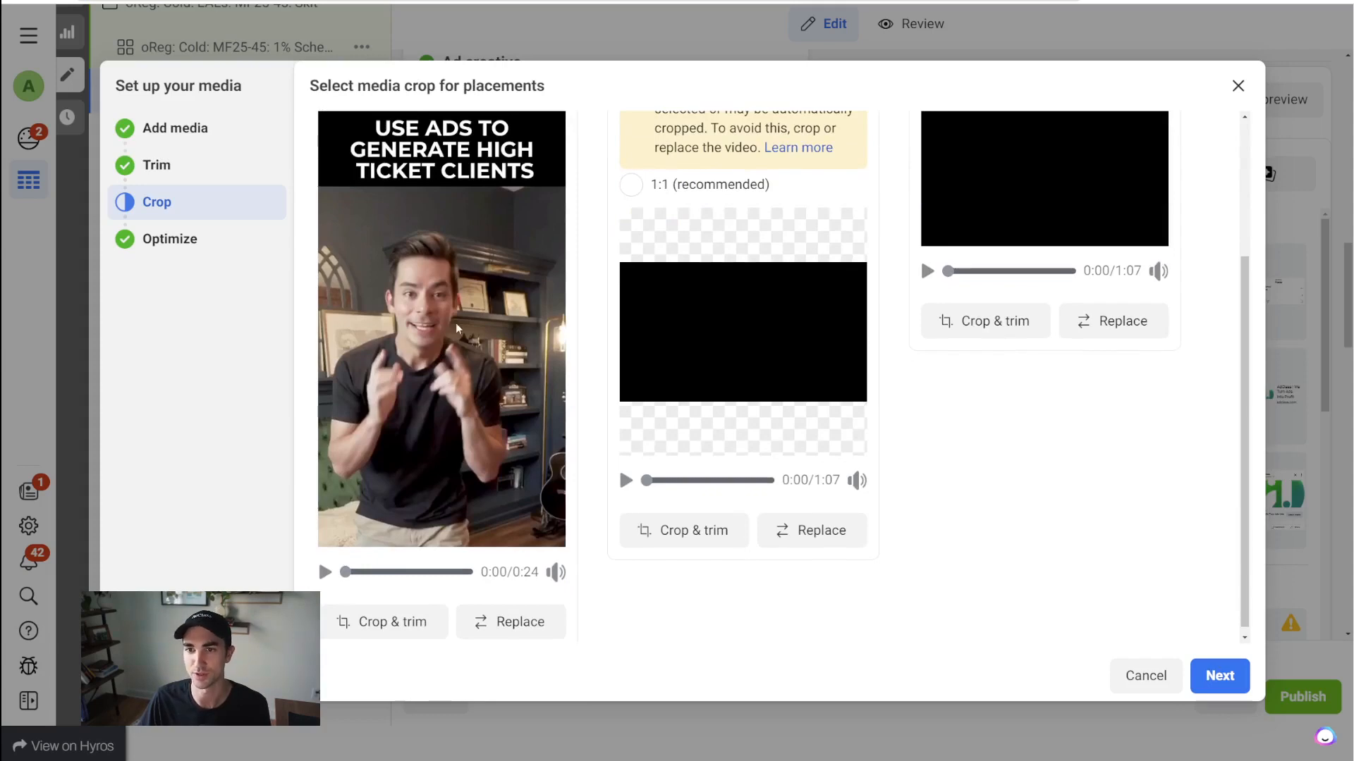
{"action": "scroll", "coordinate": [445, 305], "scroll_direction": "up", "scroll_amount": 3}
{"action": "scroll", "coordinate": [433, 331], "scroll_direction": "down", "scroll_amount": 2}
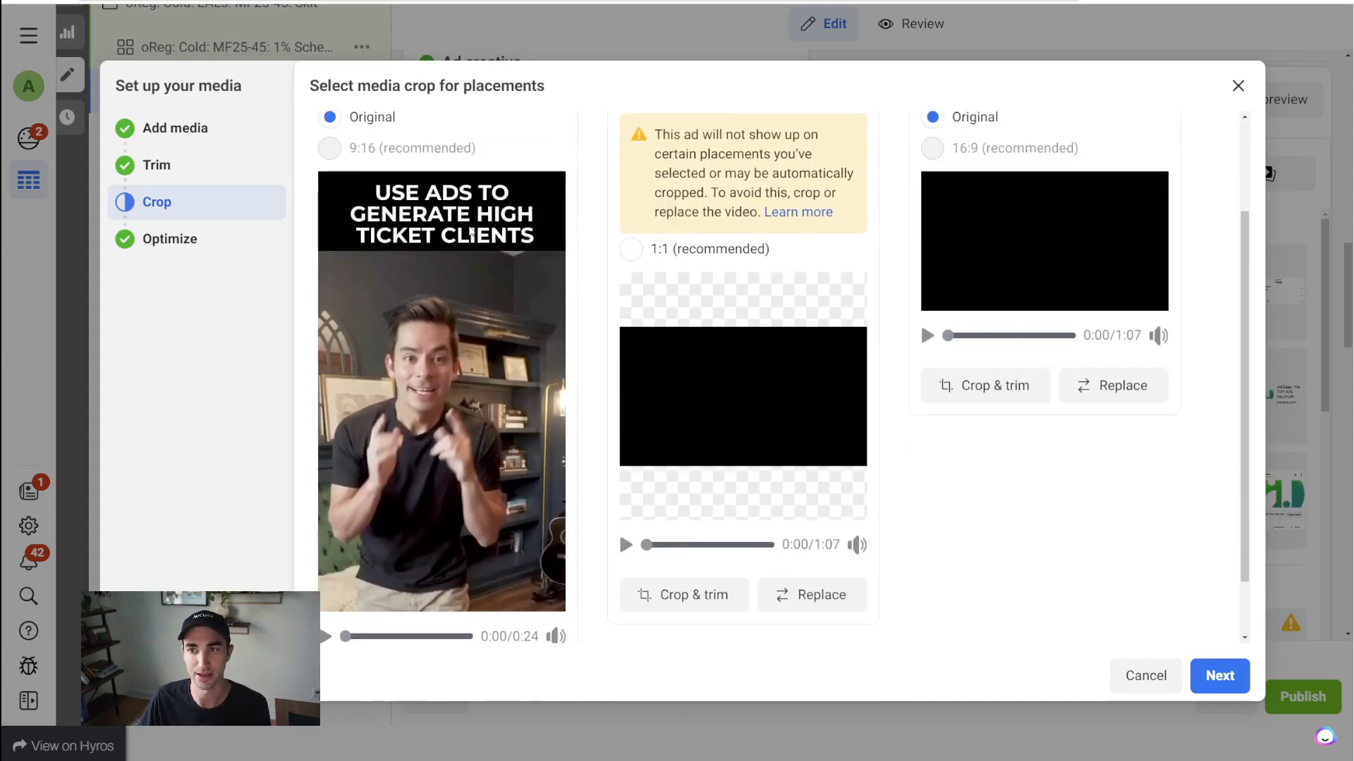
{"action": "scroll", "coordinate": [753, 399], "scroll_direction": "up", "scroll_amount": 2}
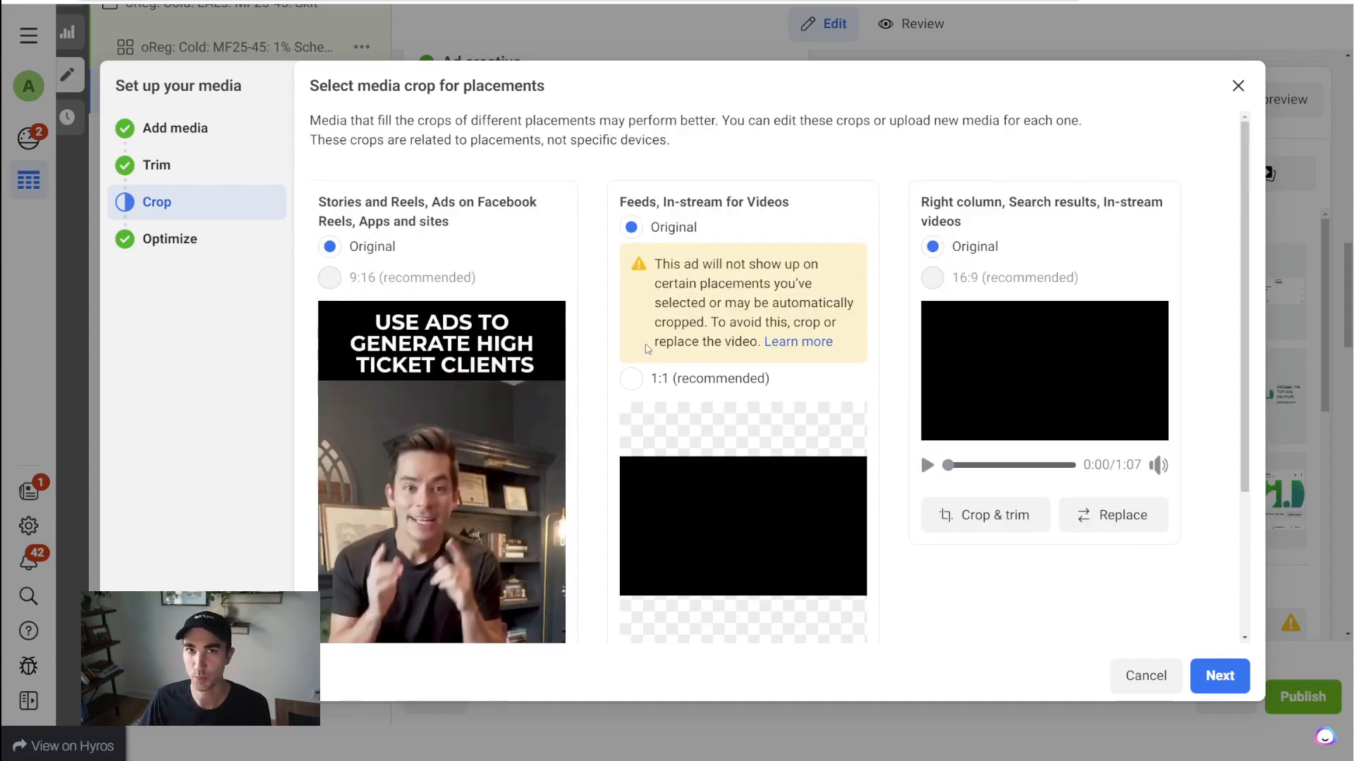
{"action": "scroll", "coordinate": [463, 347], "scroll_direction": "down", "scroll_amount": 3}
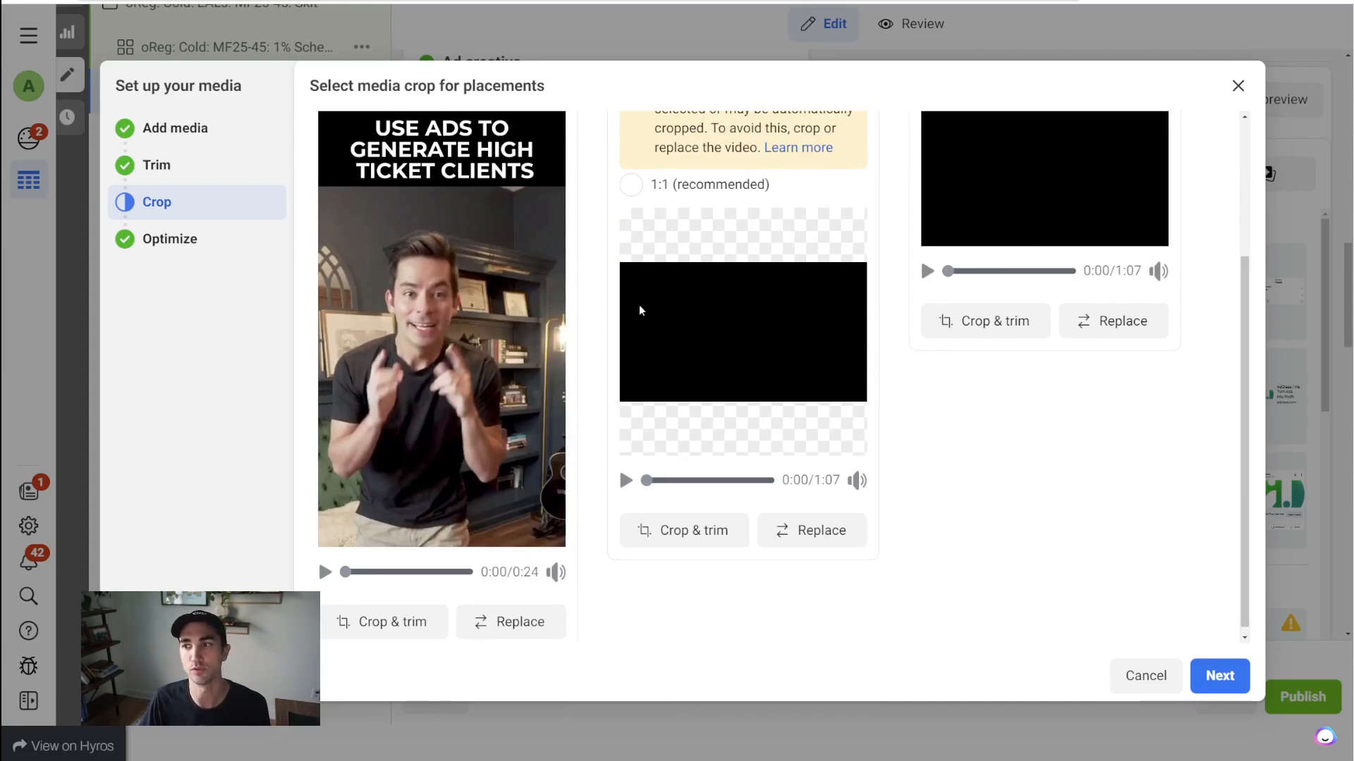
{"action": "scroll", "coordinate": [640, 310], "scroll_direction": "up", "scroll_amount": 3}
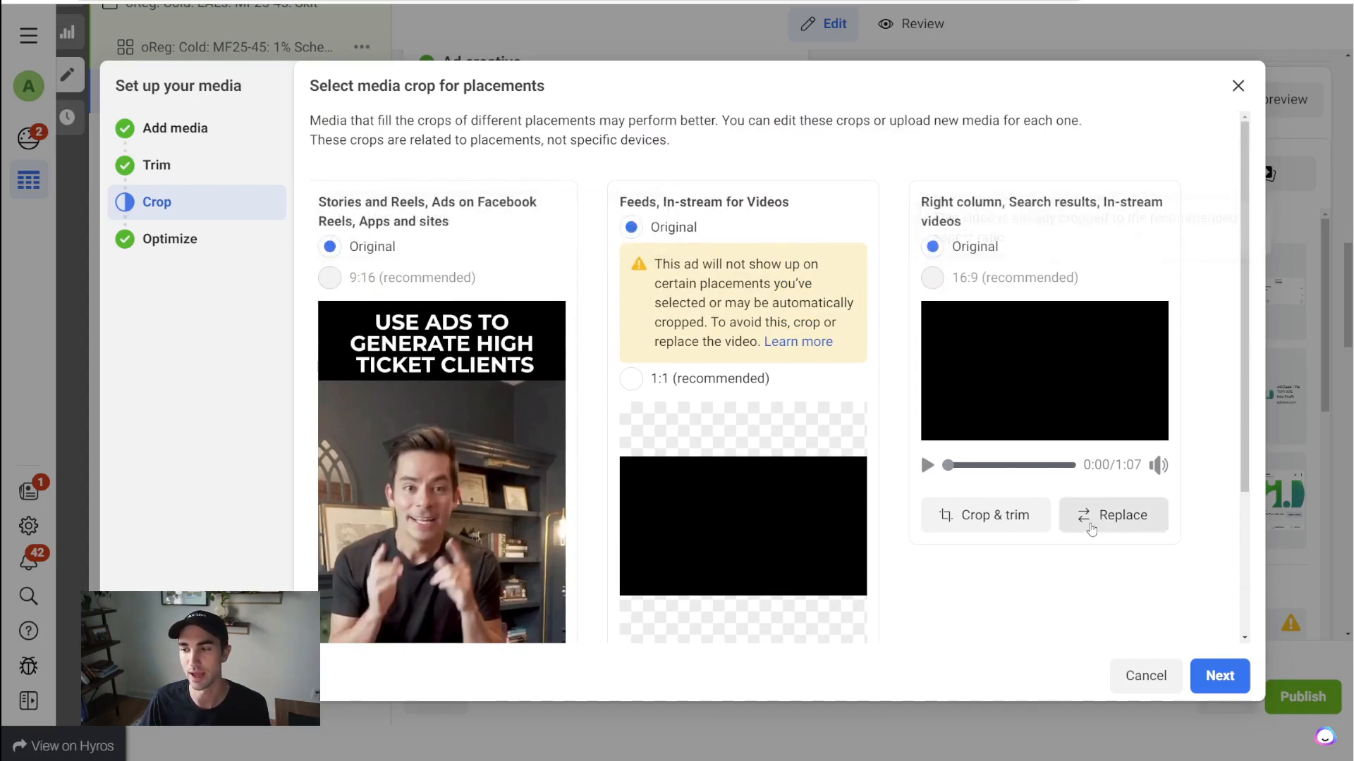
{"action": "scroll", "coordinate": [502, 614], "scroll_direction": "down", "scroll_amount": 3}
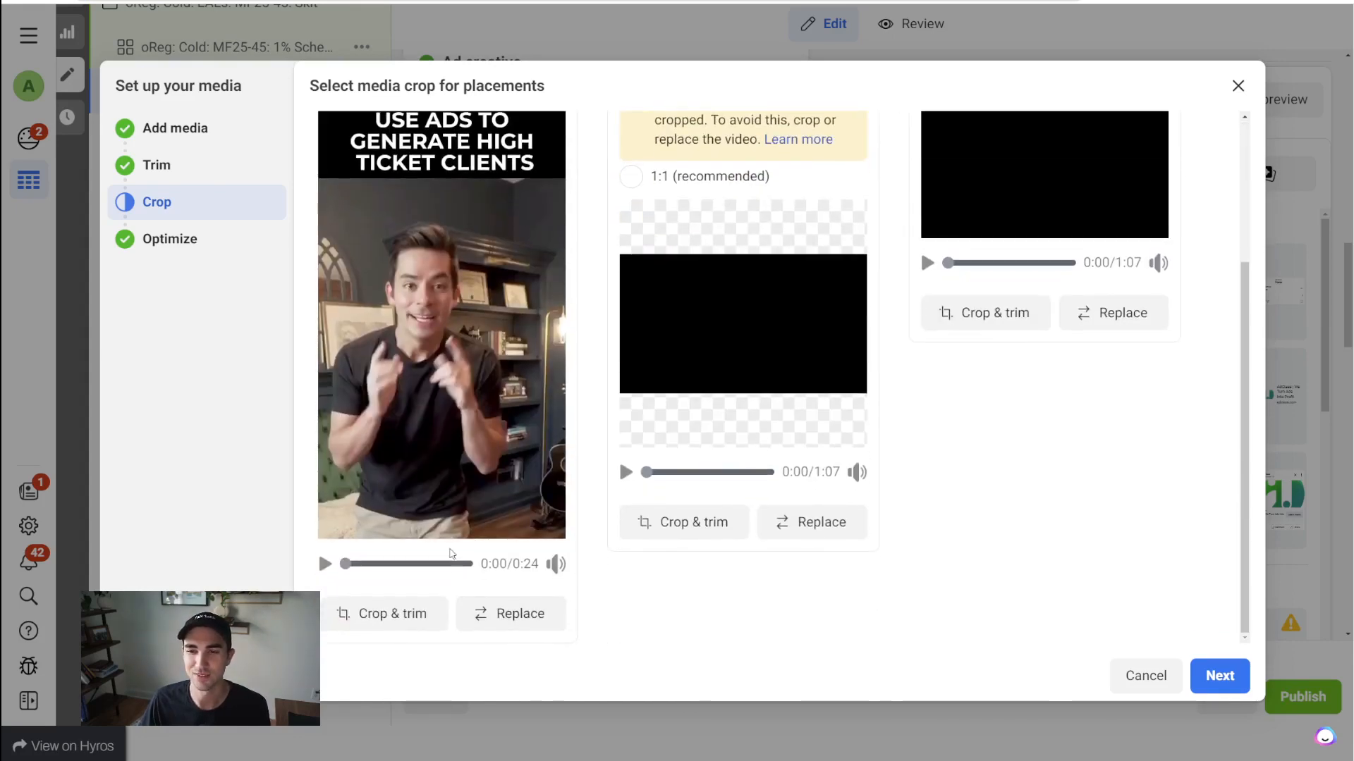
{"action": "scroll", "coordinate": [591, 410], "scroll_direction": "up", "scroll_amount": 3}
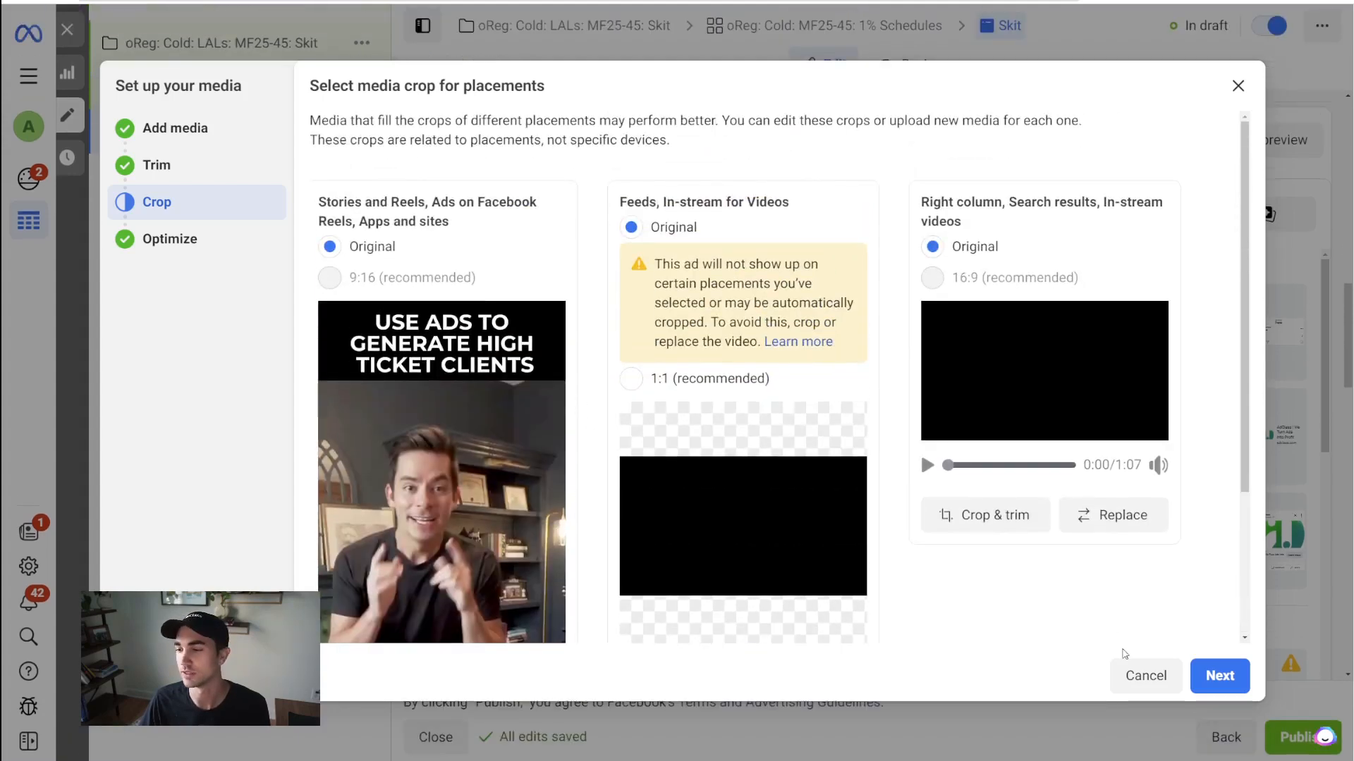
Step: Read the Standard enhancements explanation, disable these Advantage+ creative enhancements and finish the media setup
{"action": "left_click", "coordinate": [1219, 669]}
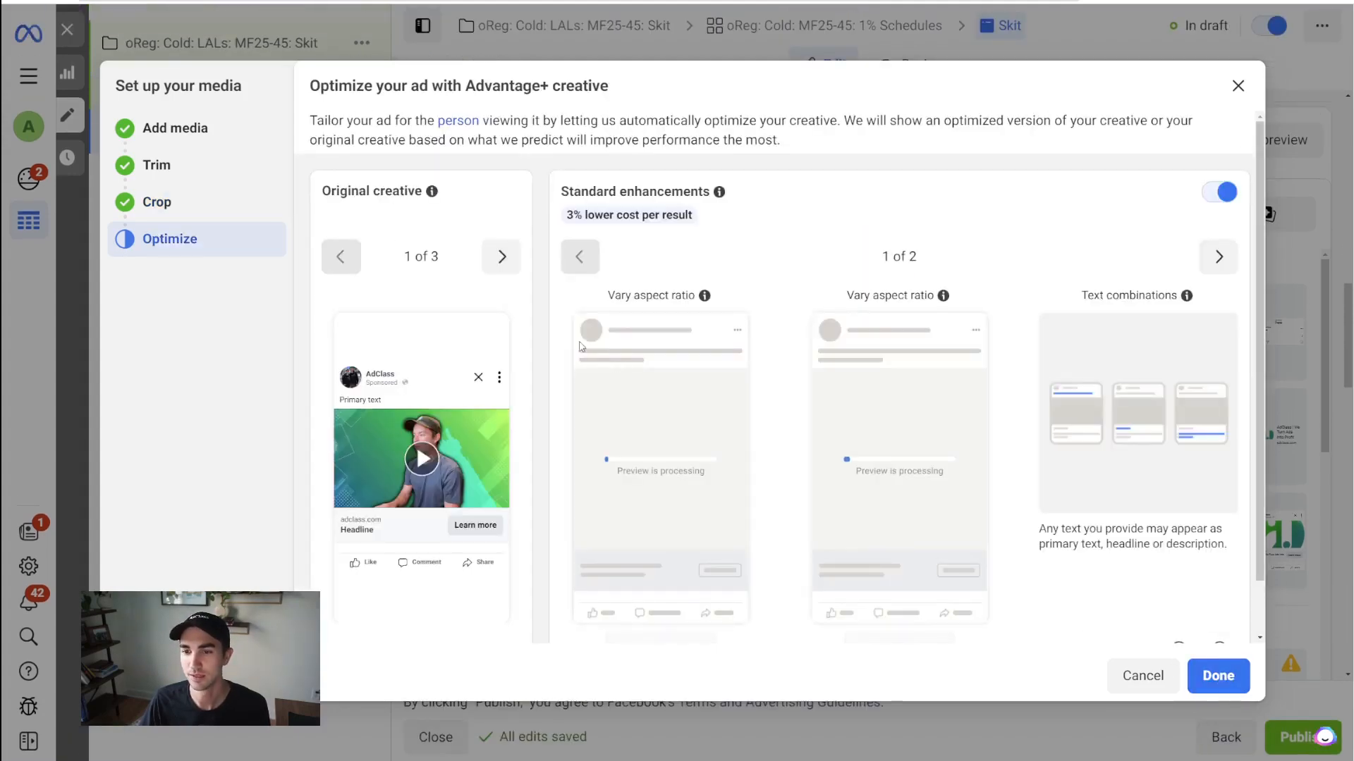
{"action": "scroll", "coordinate": [875, 231], "scroll_direction": "down", "scroll_amount": 1}
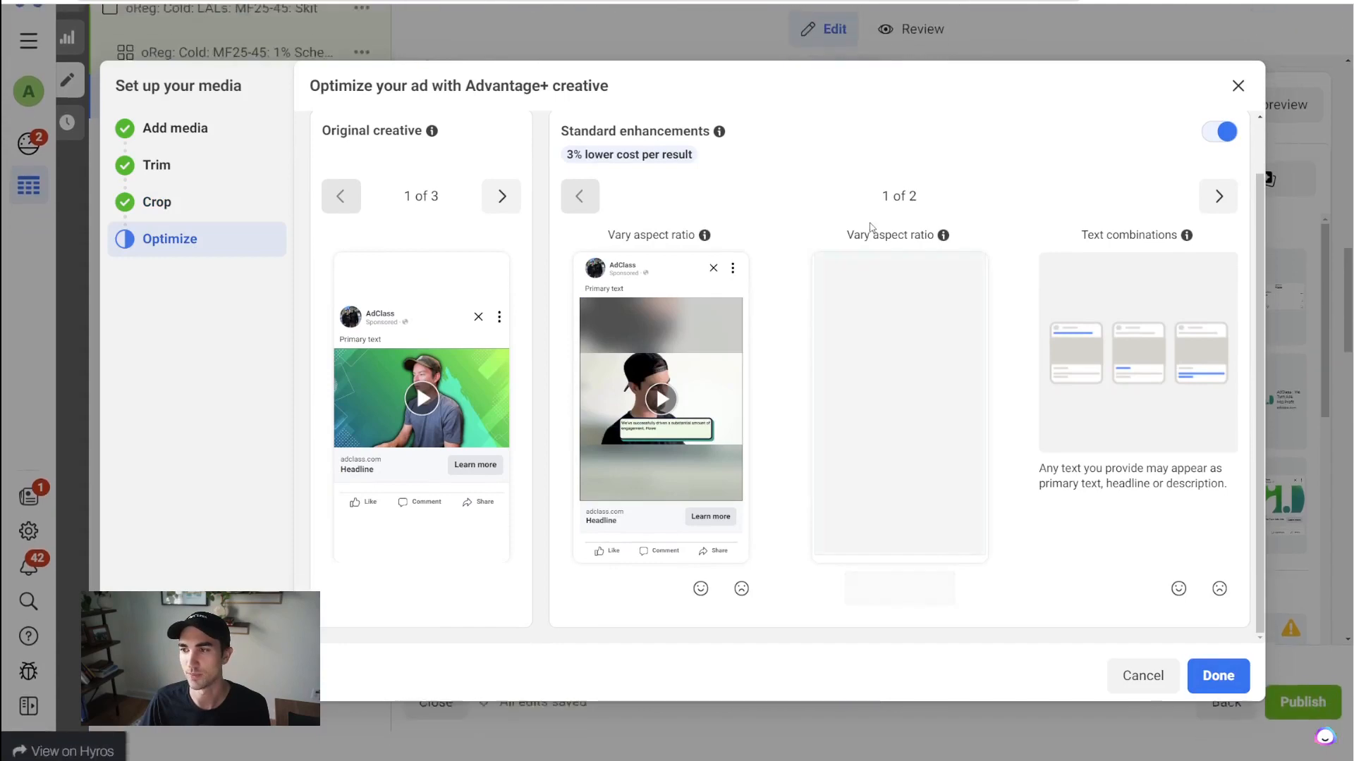
{"action": "scroll", "coordinate": [875, 231], "scroll_direction": "up", "scroll_amount": 1}
{"action": "mouse_move", "coordinate": [735, 192]}
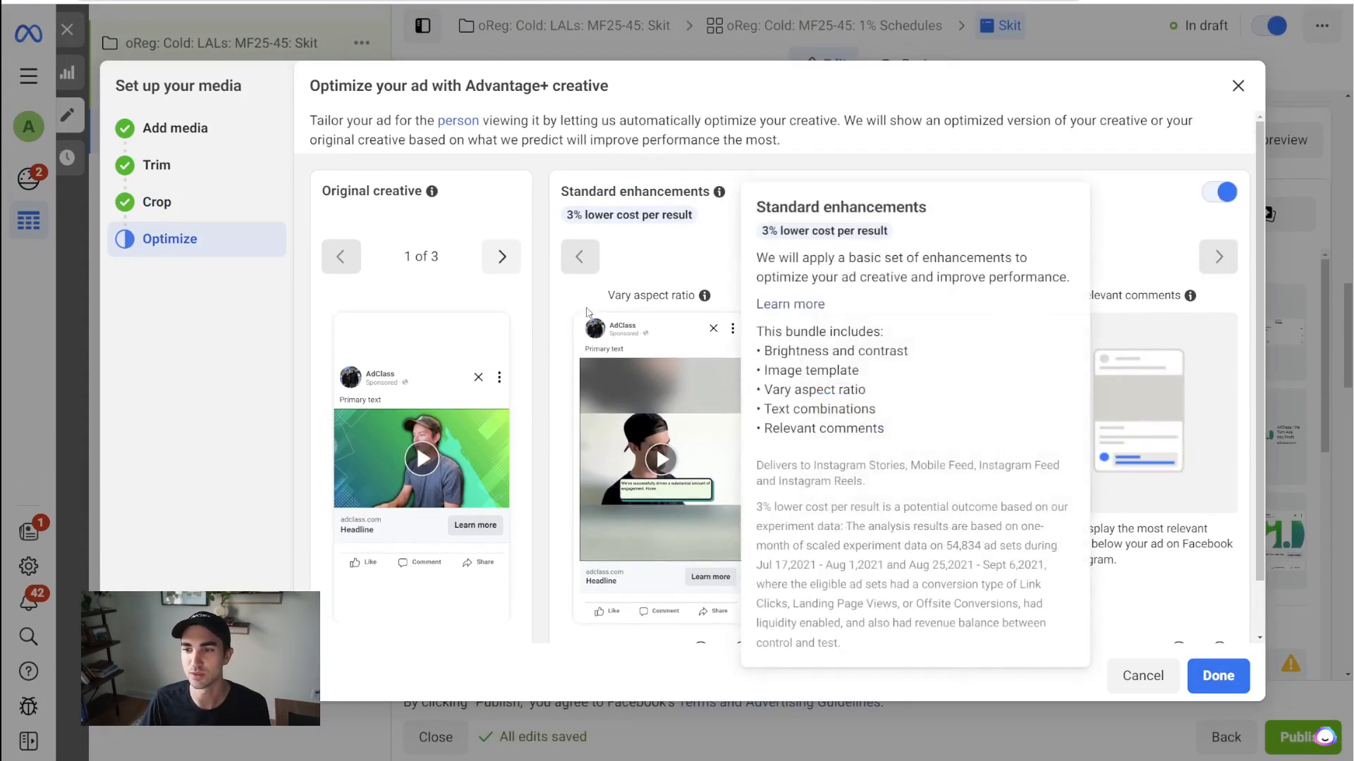
{"action": "left_click", "coordinate": [1211, 194]}
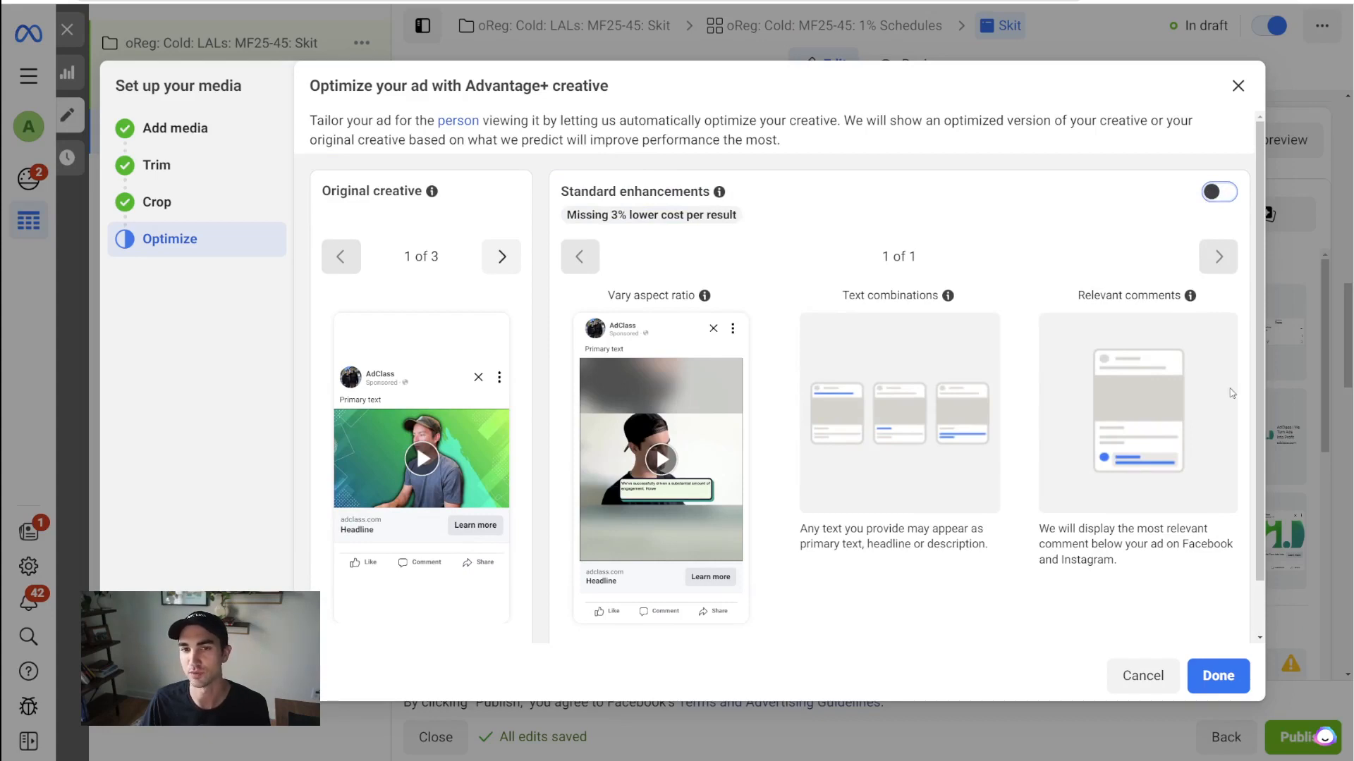
{"action": "left_click", "coordinate": [1219, 675]}
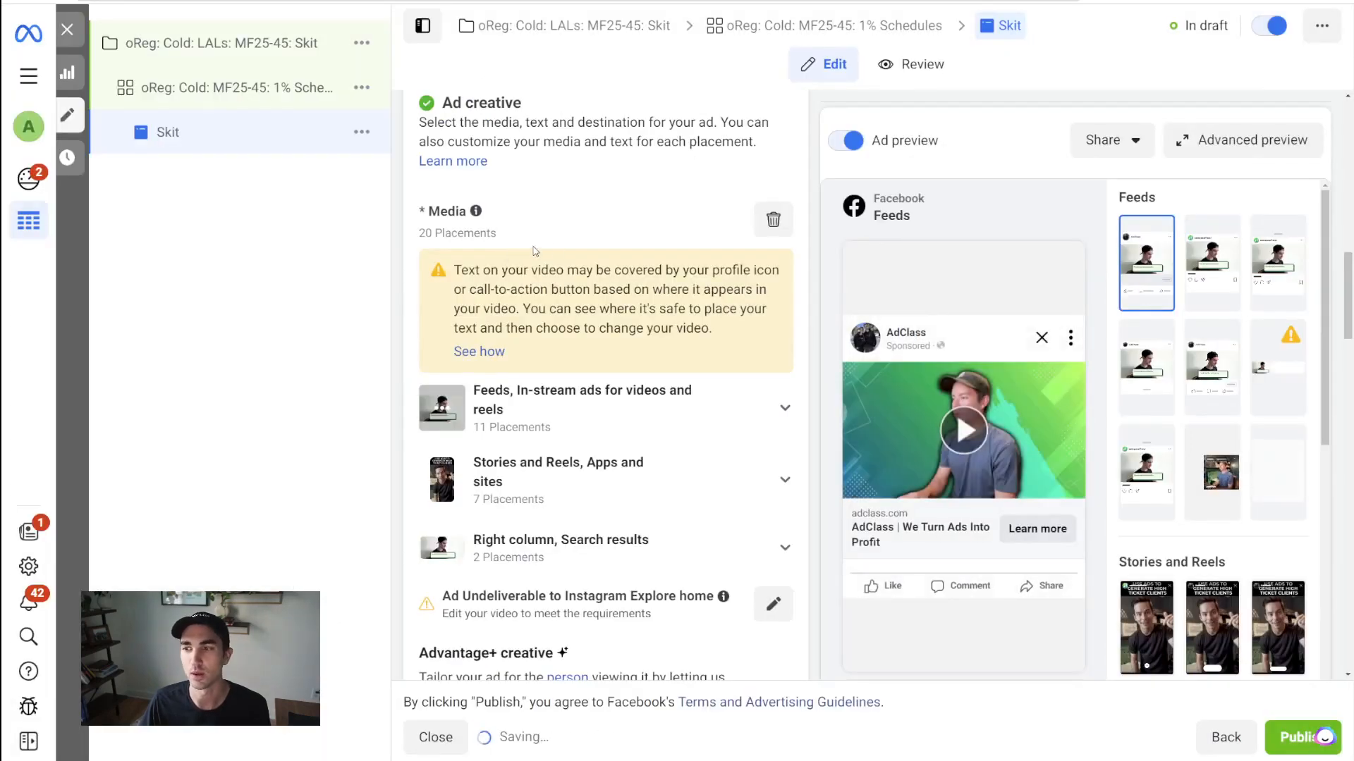
Step: Preview the ad in several Stories and Reels placements, including Instagram Stories and Facebook Reels
{"action": "scroll", "coordinate": [555, 250], "scroll_direction": "down", "scroll_amount": 3}
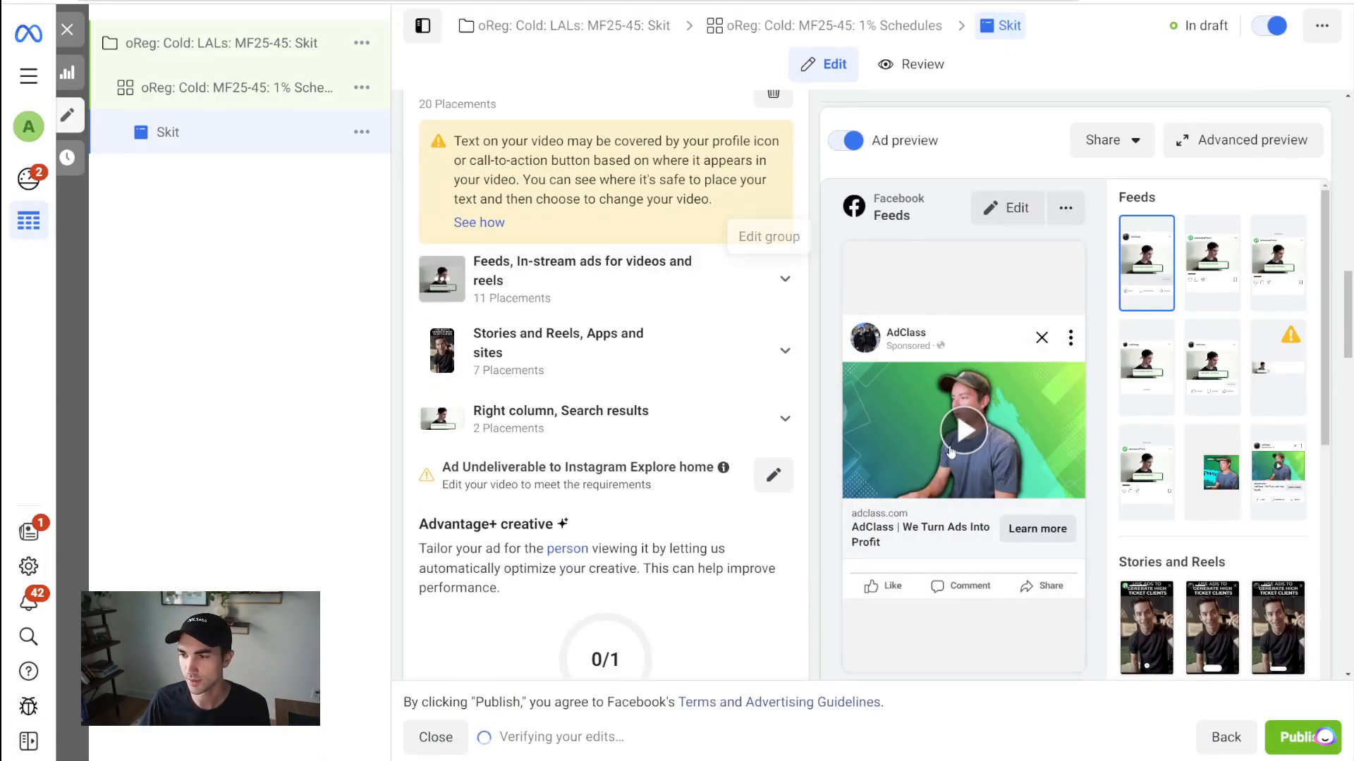
{"action": "scroll", "coordinate": [1197, 412], "scroll_direction": "down", "scroll_amount": 5}
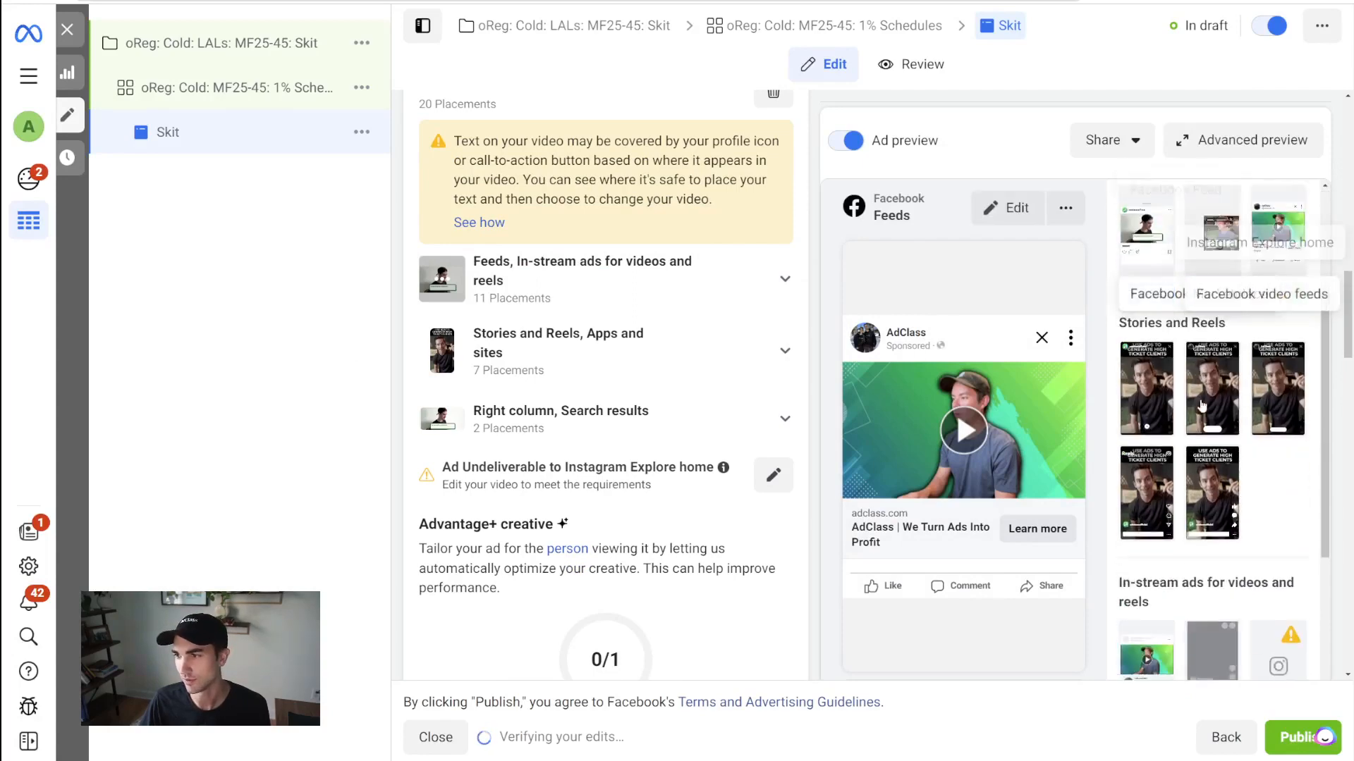
{"action": "scroll", "coordinate": [1196, 413], "scroll_direction": "up", "scroll_amount": 5}
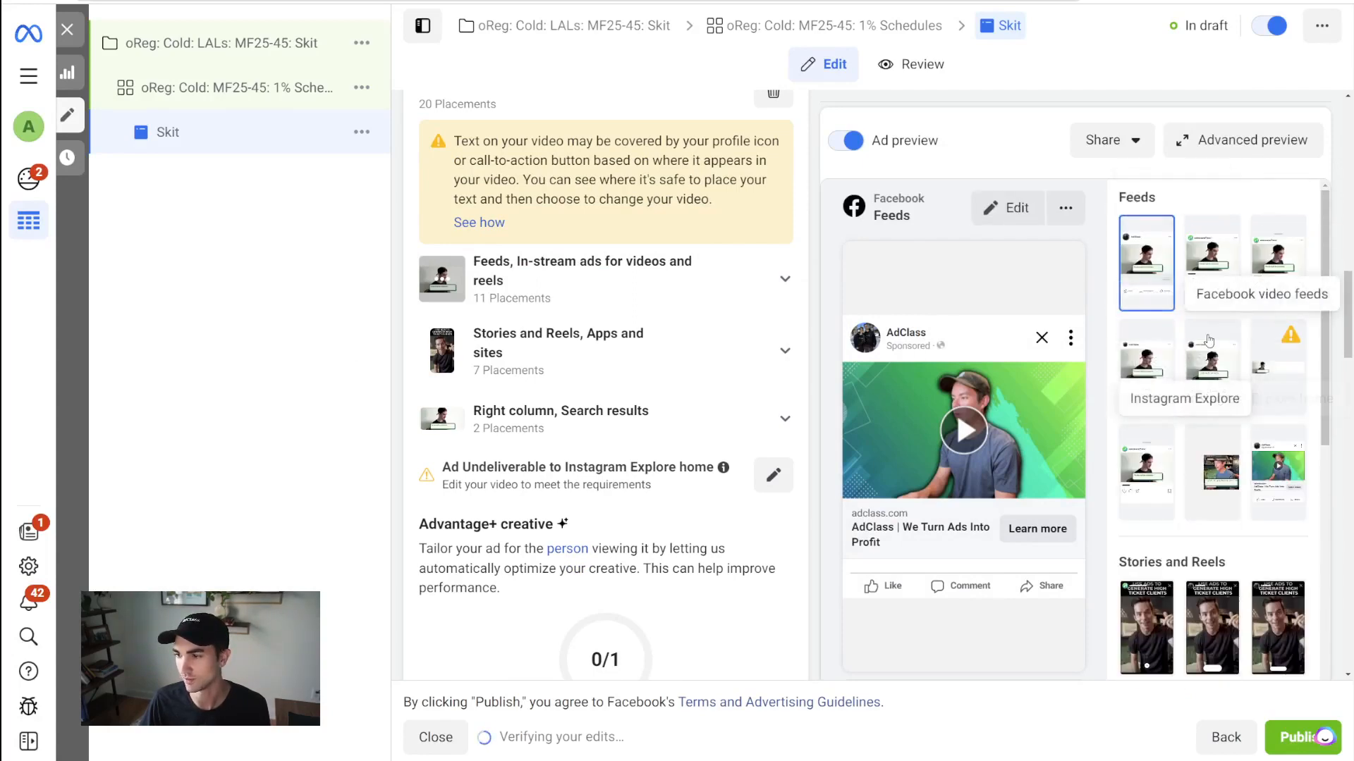
{"action": "scroll", "coordinate": [1173, 459], "scroll_direction": "down", "scroll_amount": 3}
{"action": "left_click", "coordinate": [1171, 458]}
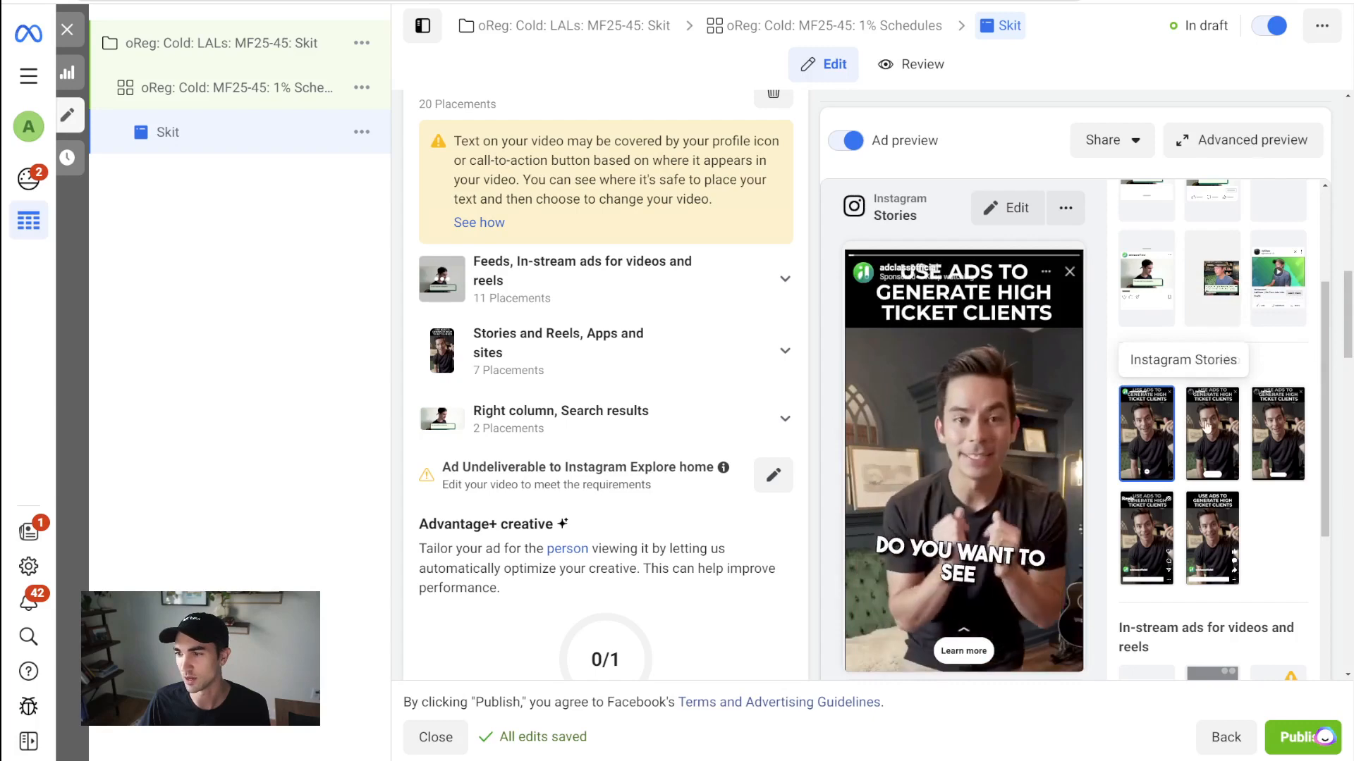
{"action": "left_click", "coordinate": [1207, 427]}
{"action": "left_click", "coordinate": [1254, 439]}
{"action": "left_click", "coordinate": [1212, 536]}
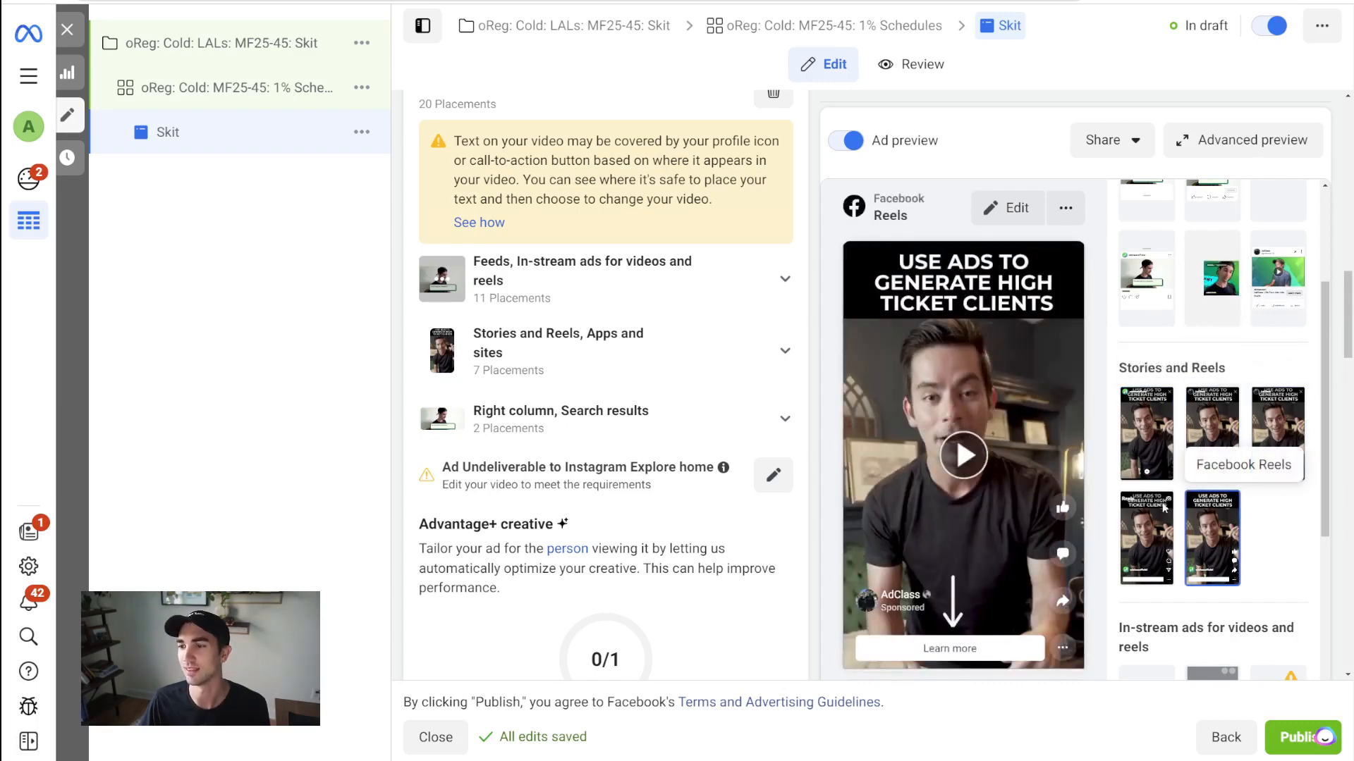
Step: Compare the ad's Facebook Feeds preview with its Instagram Stories preview and check the remaining placement previews
{"action": "scroll", "coordinate": [1160, 416], "scroll_direction": "up", "scroll_amount": 8}
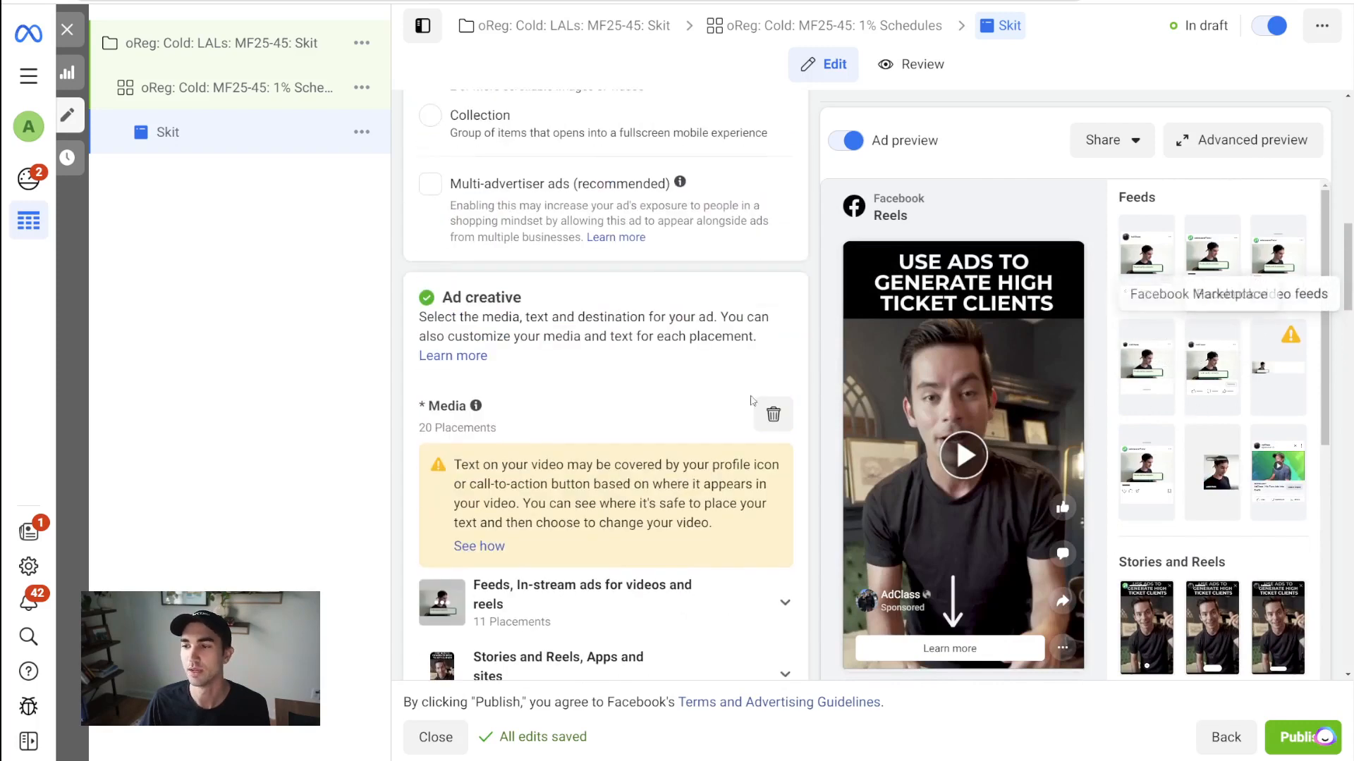
{"action": "scroll", "coordinate": [943, 402], "scroll_direction": "down", "scroll_amount": 1}
{"action": "left_click", "coordinate": [1145, 271]}
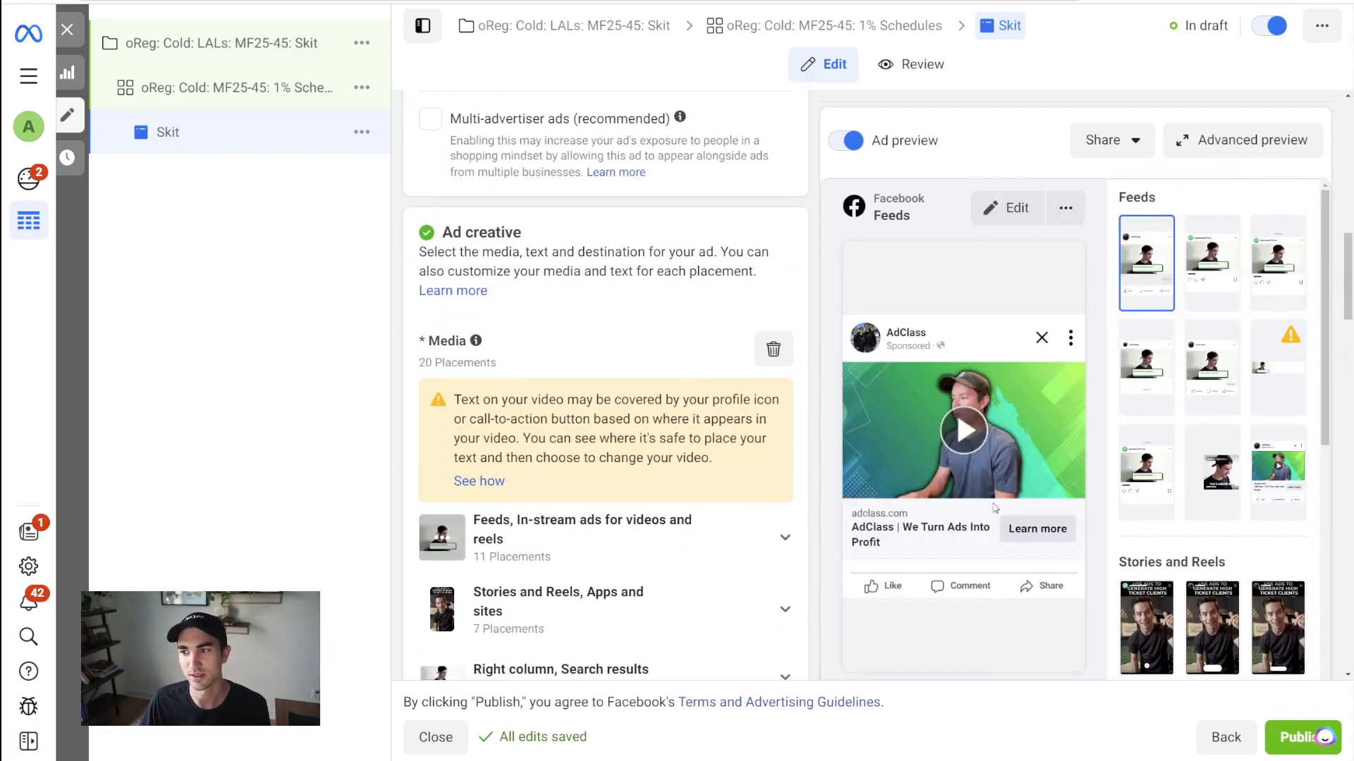
{"action": "scroll", "coordinate": [1162, 362], "scroll_direction": "down", "scroll_amount": 4}
{"action": "left_click", "coordinate": [1162, 363]}
{"action": "scroll", "coordinate": [1159, 408], "scroll_direction": "down", "scroll_amount": 3}
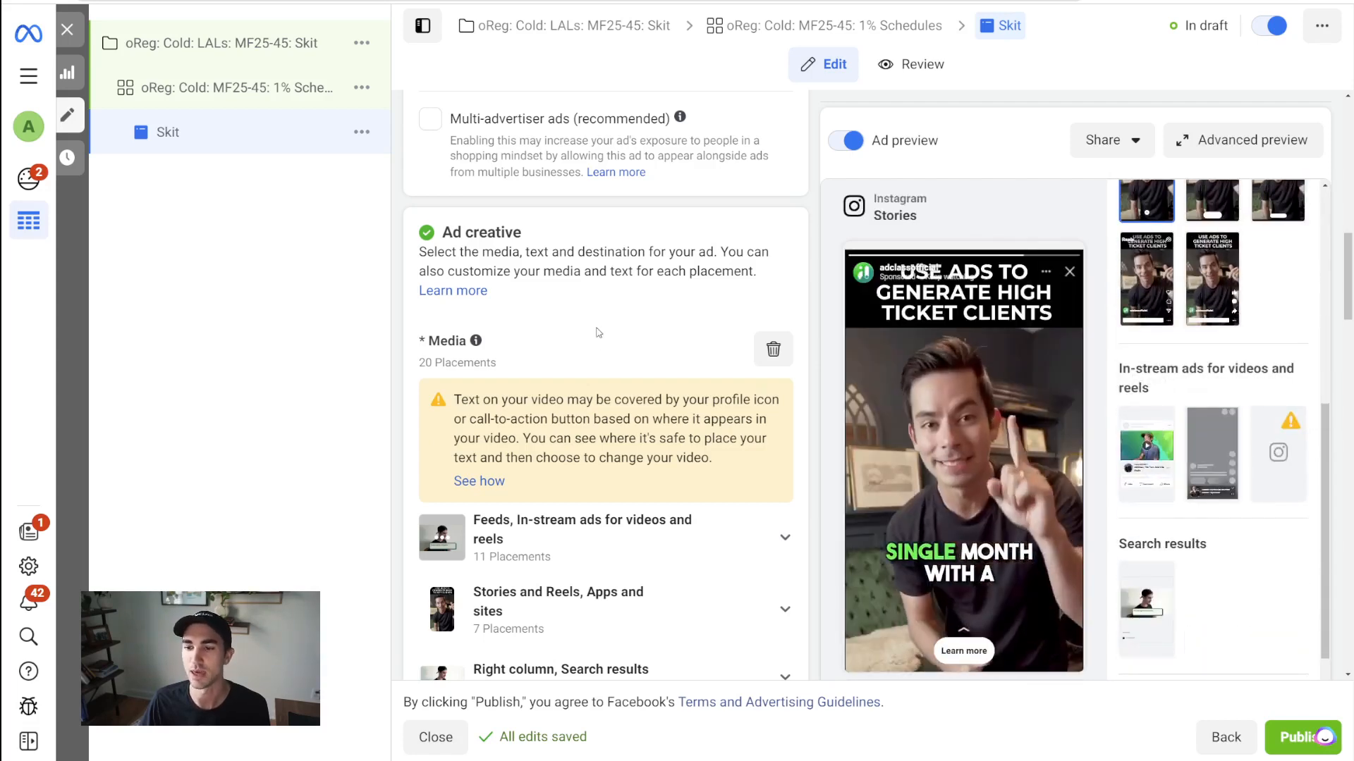
Step: Enter "Your ad copy is going to go here." as the ad's primary text
{"action": "scroll", "coordinate": [612, 319], "scroll_direction": "down", "scroll_amount": 5}
{"action": "scroll", "coordinate": [612, 319], "scroll_direction": "down", "scroll_amount": 8}
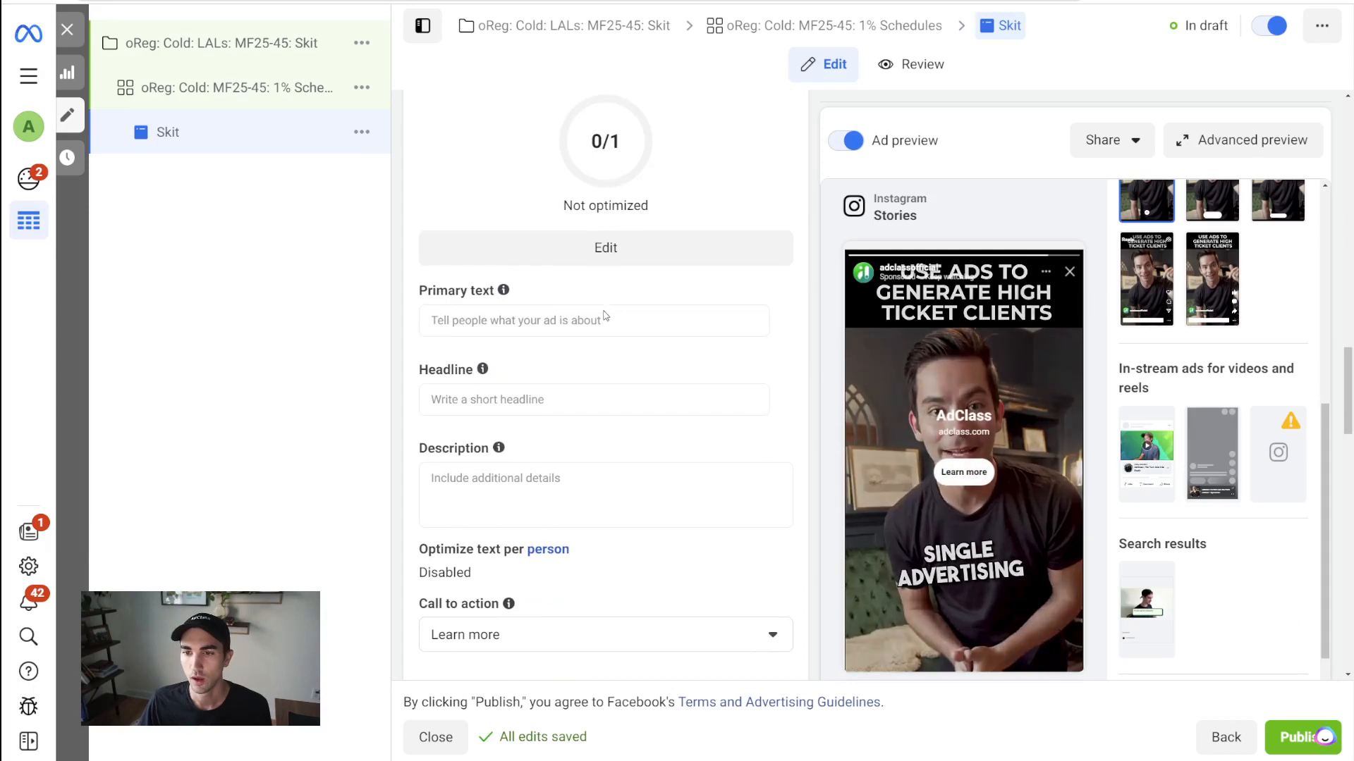
{"action": "left_click", "coordinate": [557, 193]}
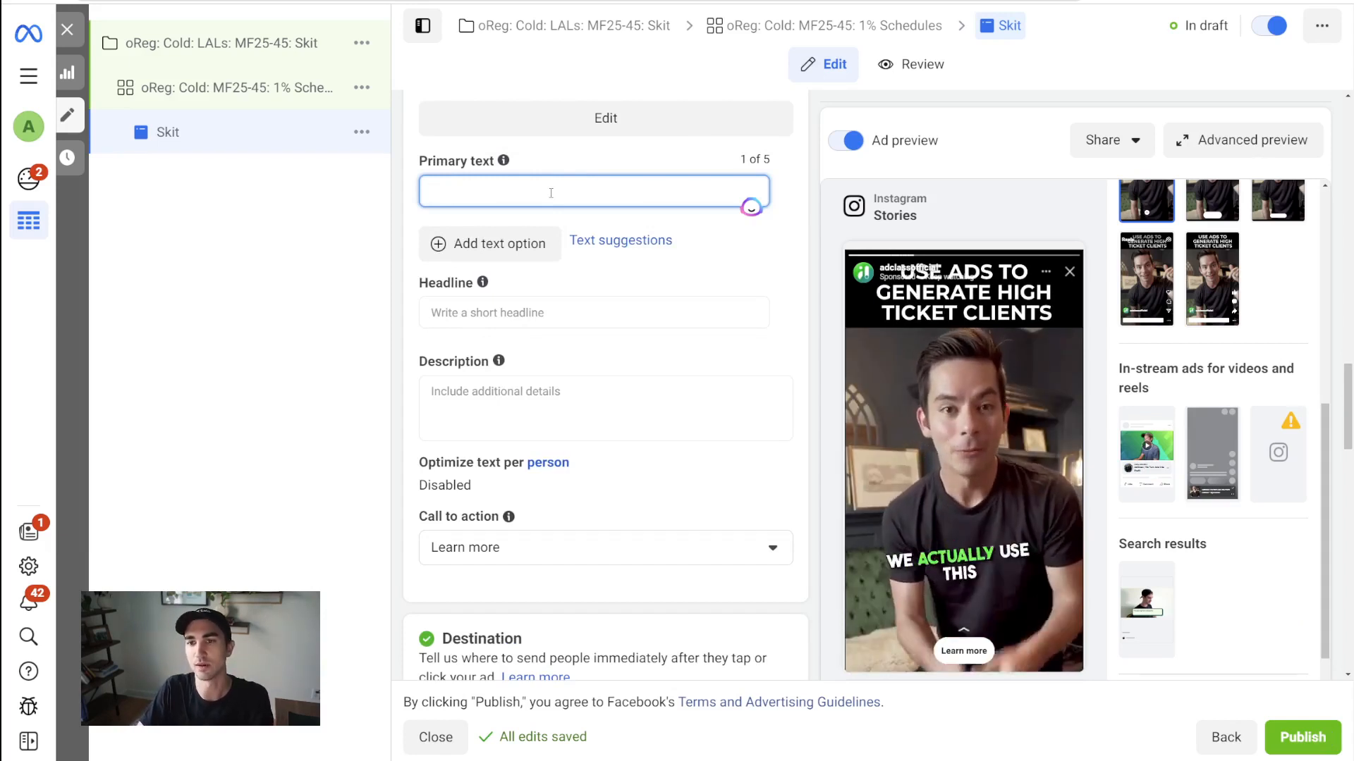
{"action": "type", "text": "r ad "}
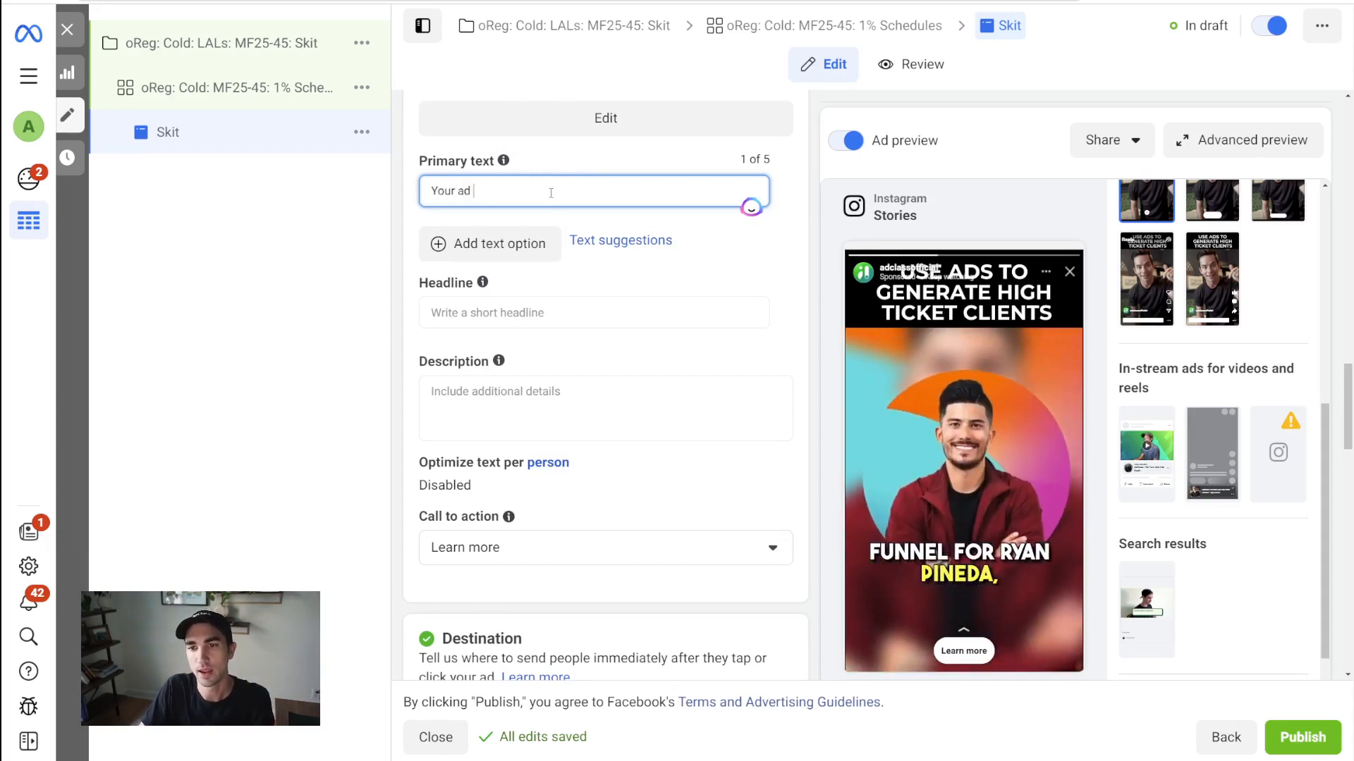
{"action": "type", "text": "copy is goin"}
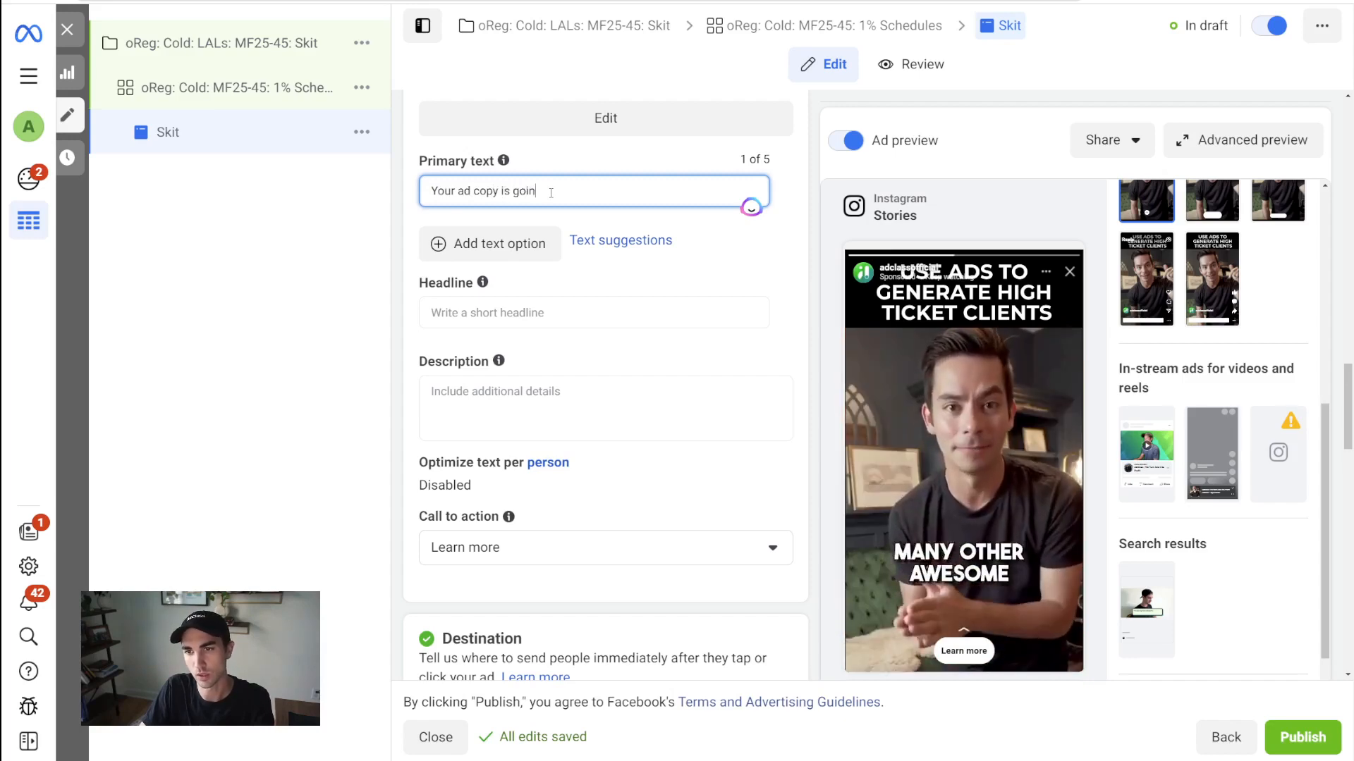
{"action": "type", "text": "g to go here."}
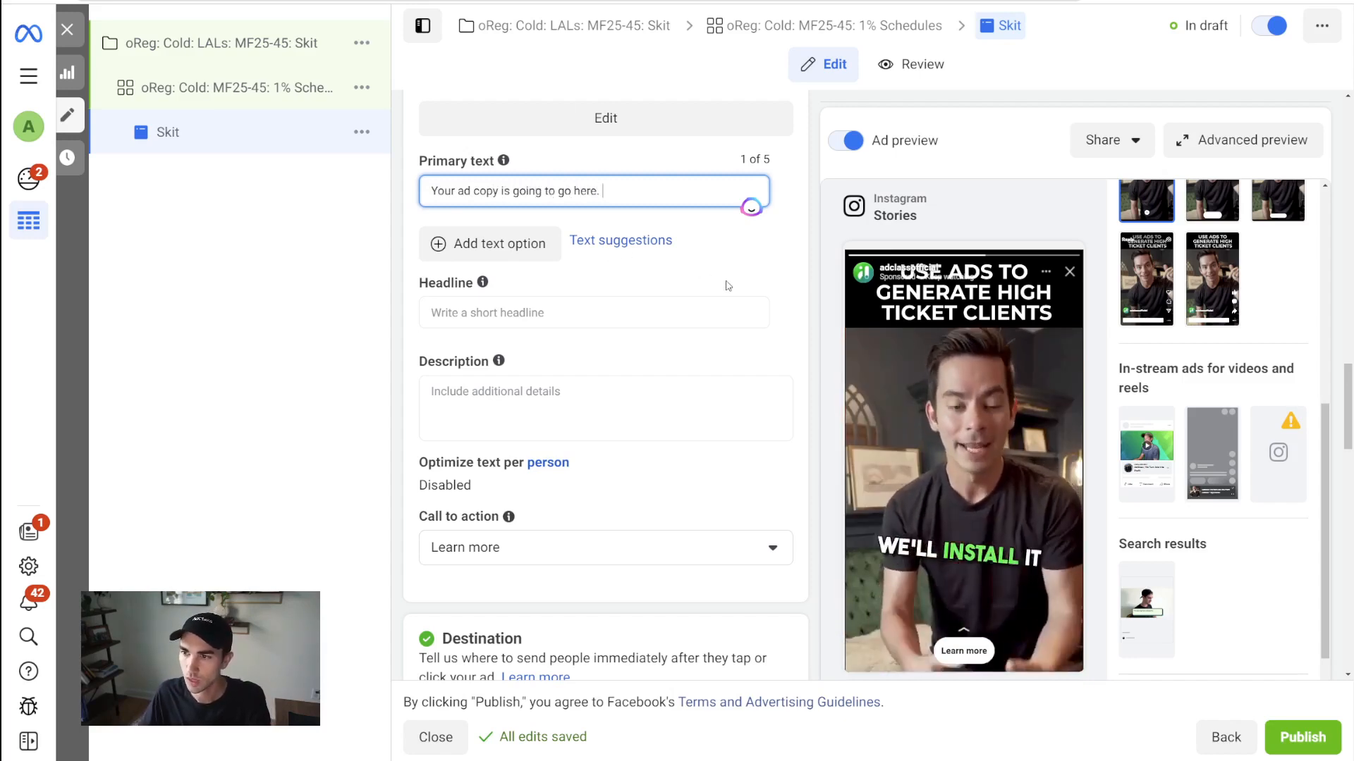
Step: Preview the ad with its primary text in the Facebook Feeds placement
{"action": "scroll", "coordinate": [1182, 280], "scroll_direction": "up", "scroll_amount": 5}
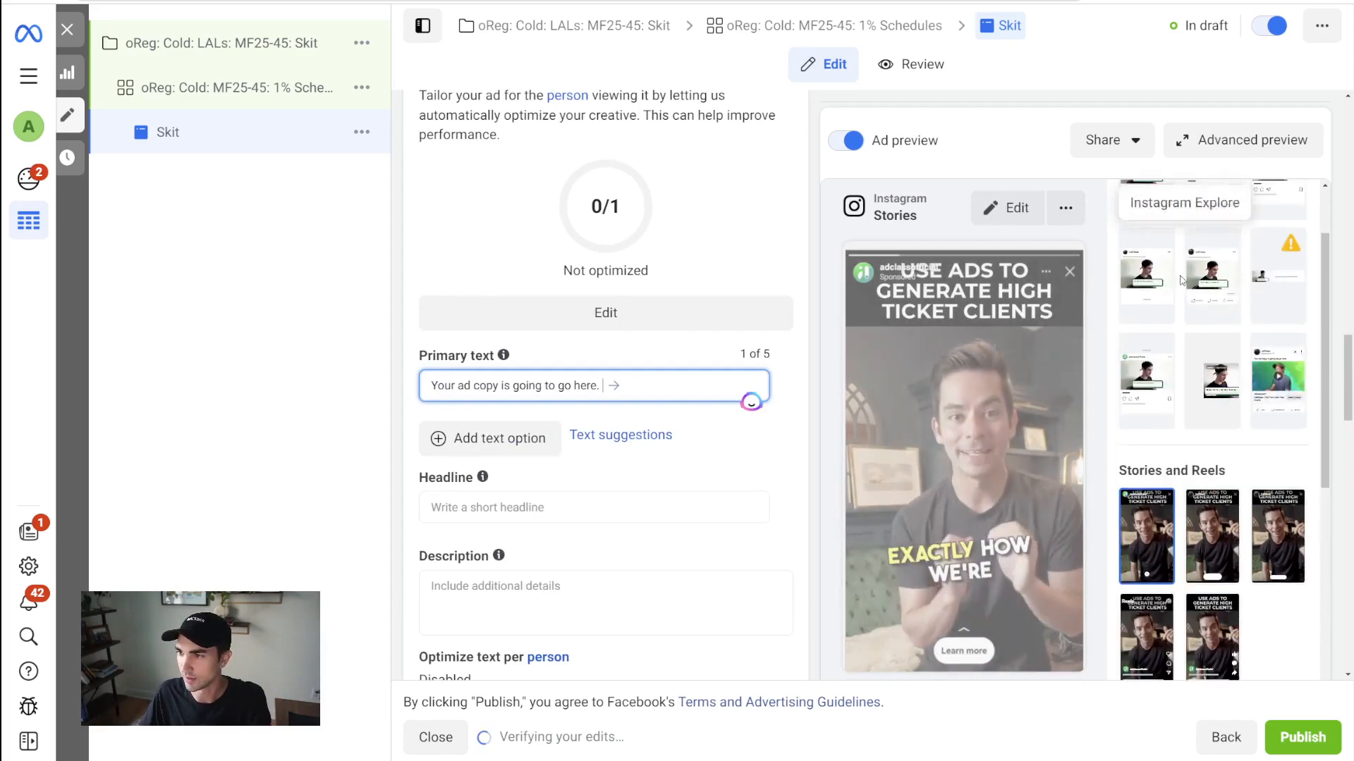
{"action": "scroll", "coordinate": [1182, 280], "scroll_direction": "up", "scroll_amount": 3}
{"action": "left_click", "coordinate": [1146, 282]}
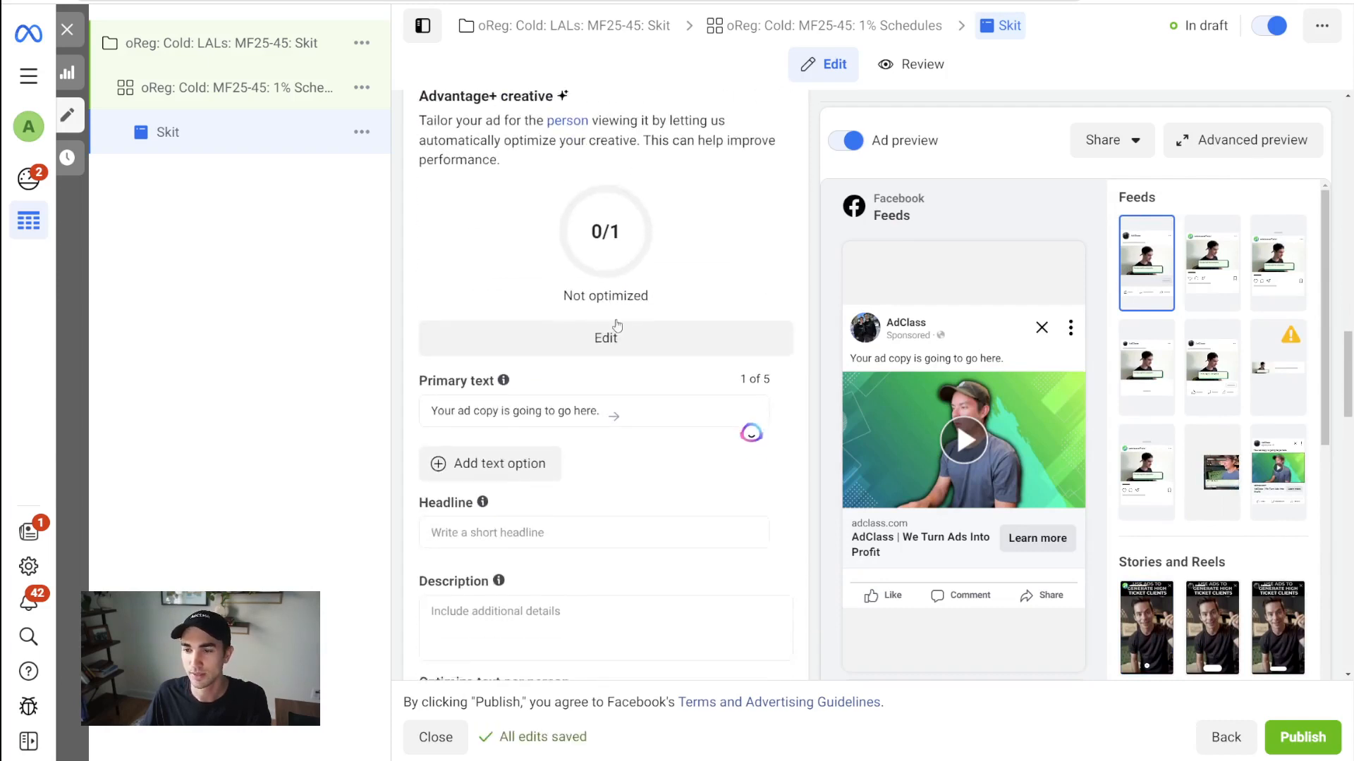
Step: Add "Only the first three lines will show up here." below a blank line in the primary text
{"action": "left_click", "coordinate": [645, 382]}
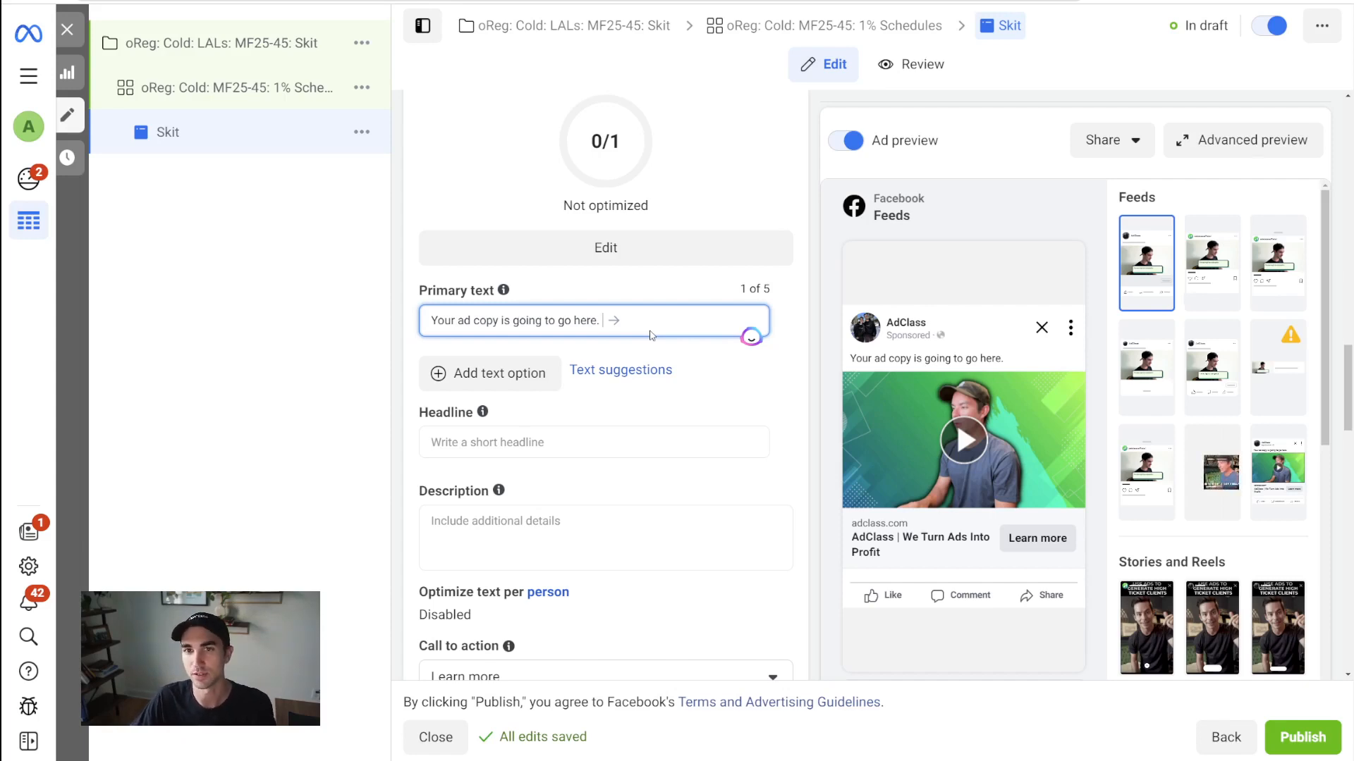
{"action": "key", "text": "Return"}
{"action": "key", "text": "Return"}
{"action": "type", "text": "O"}
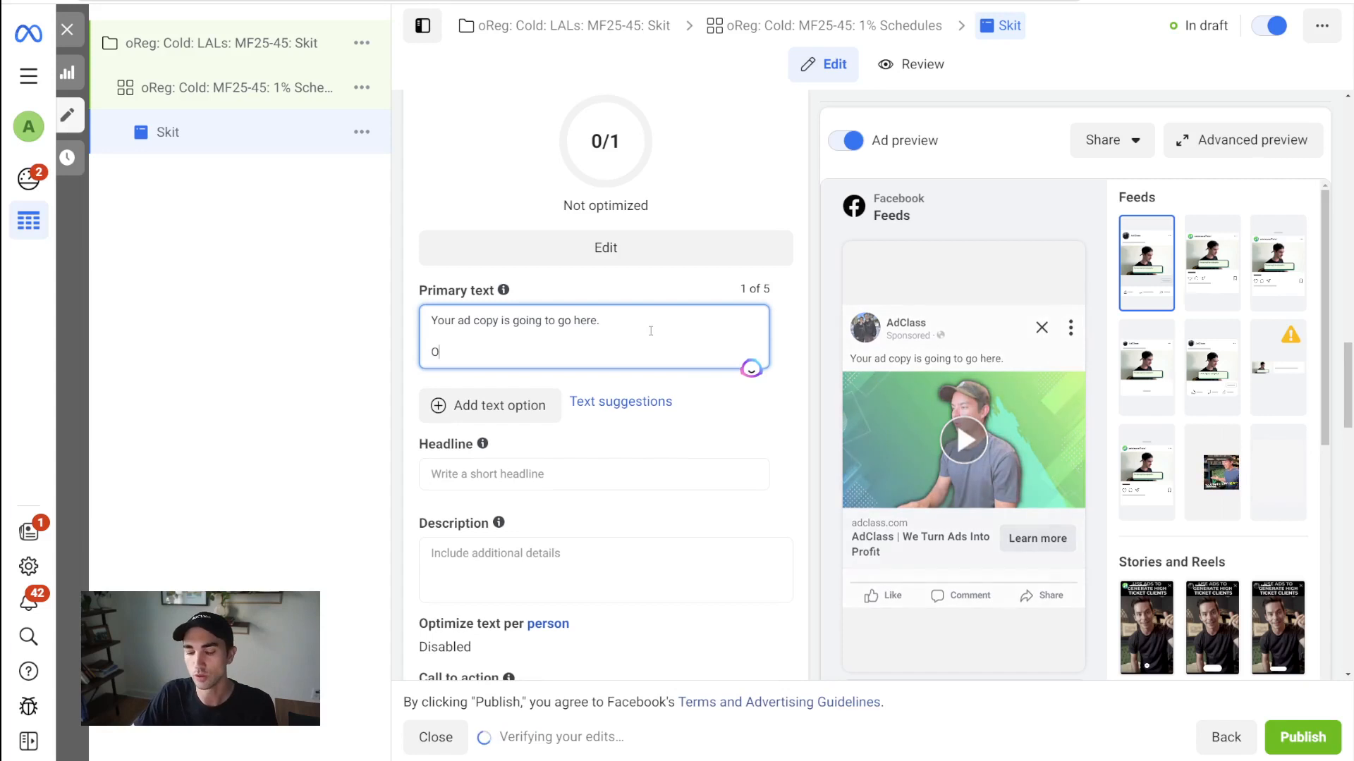
{"action": "type", "text": "nly"}
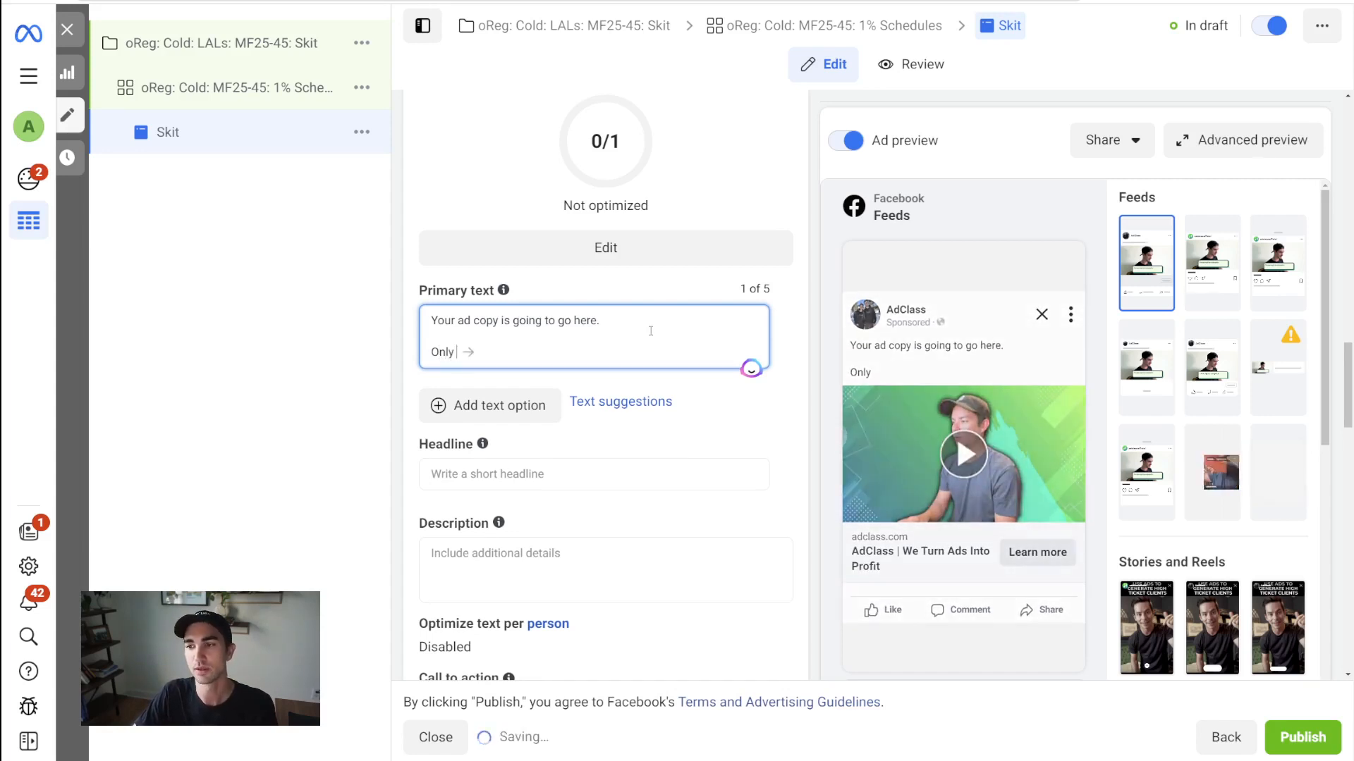
{"action": "type", "text": " the firs"}
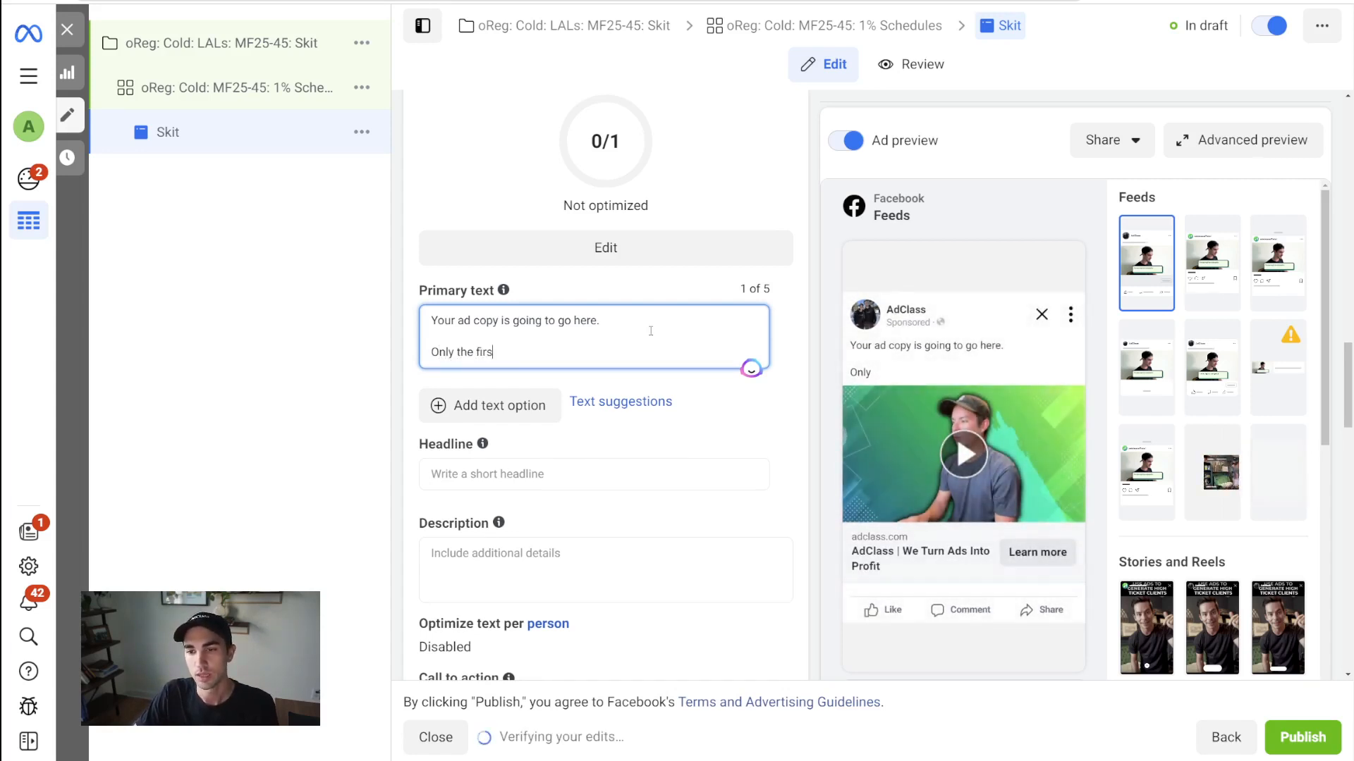
{"action": "type", "text": "t three lines wil"}
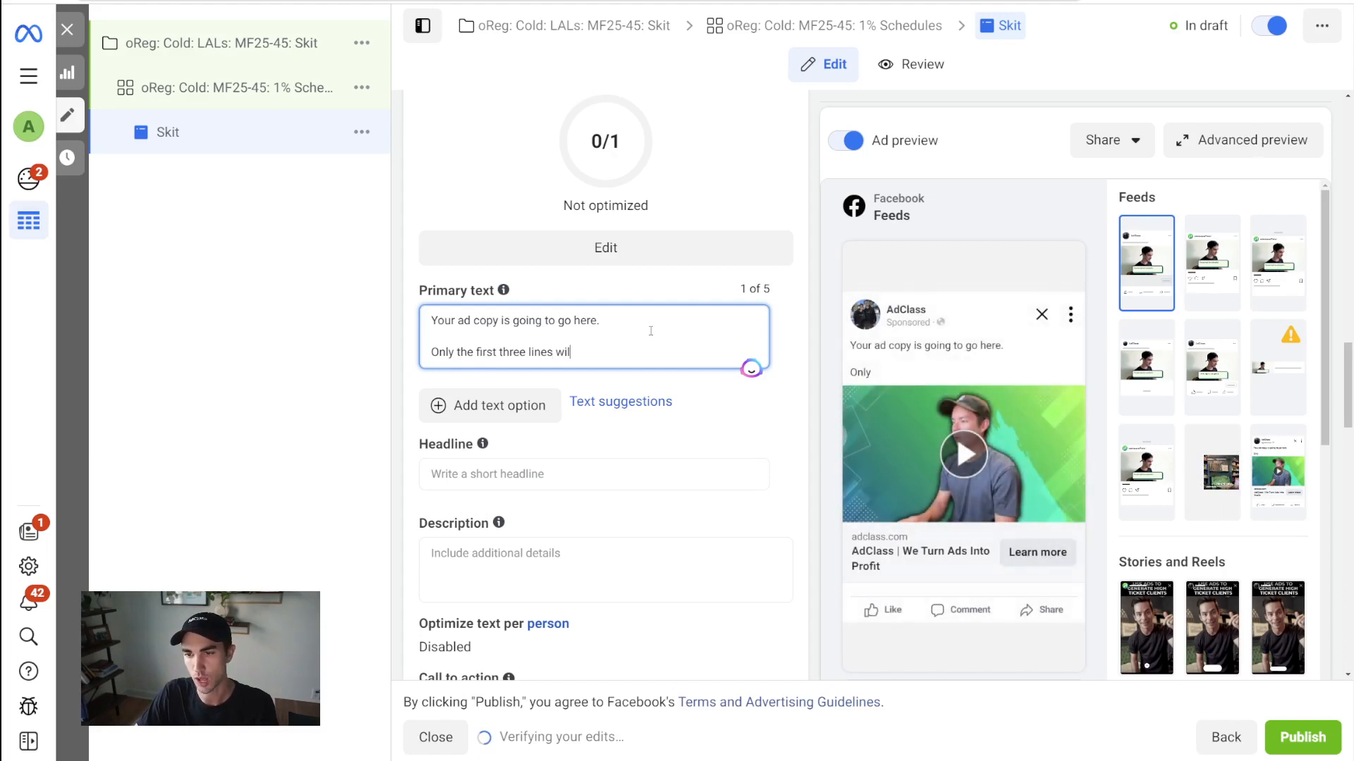
{"action": "type", "text": "l show up here."}
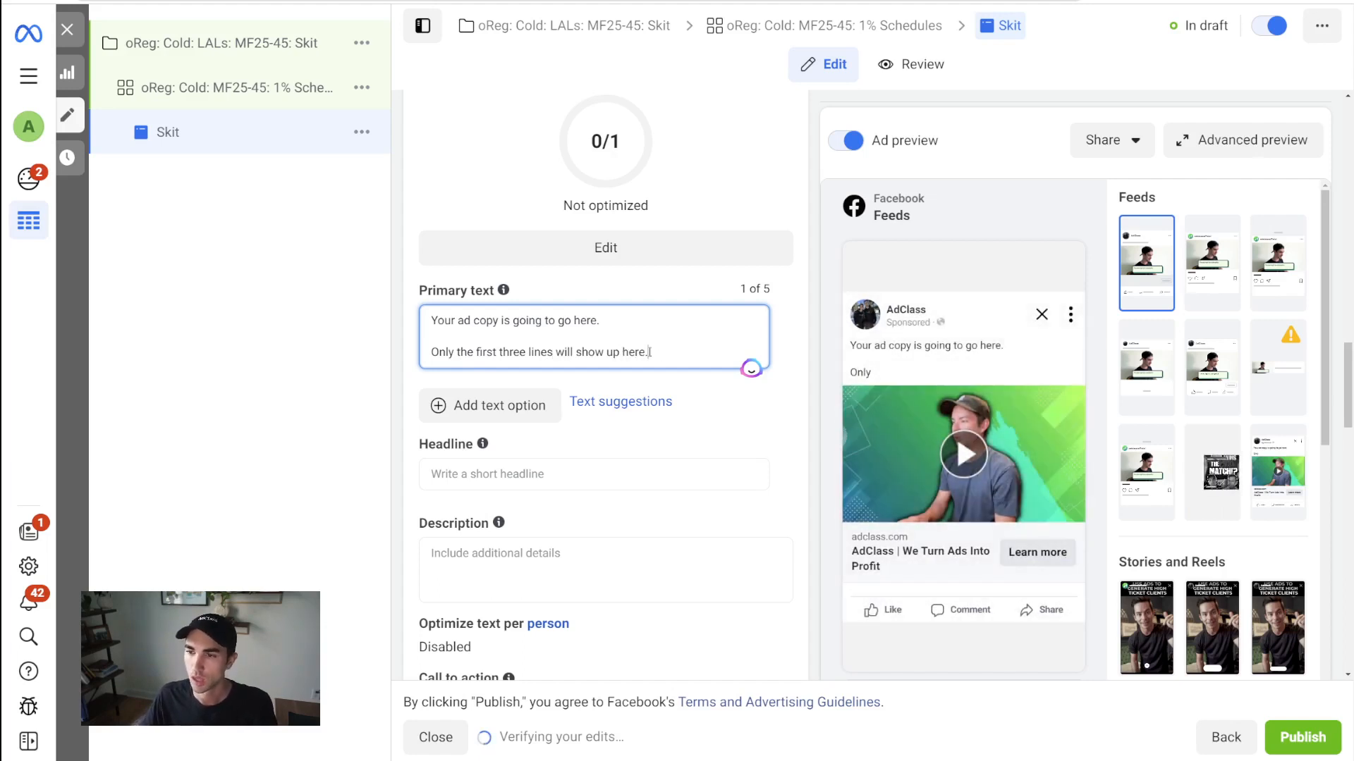
Step: Add "Top" as a third paragraph of the primary text, separated by a blank line
{"action": "key", "text": "Return"}
{"action": "key", "text": "Return"}
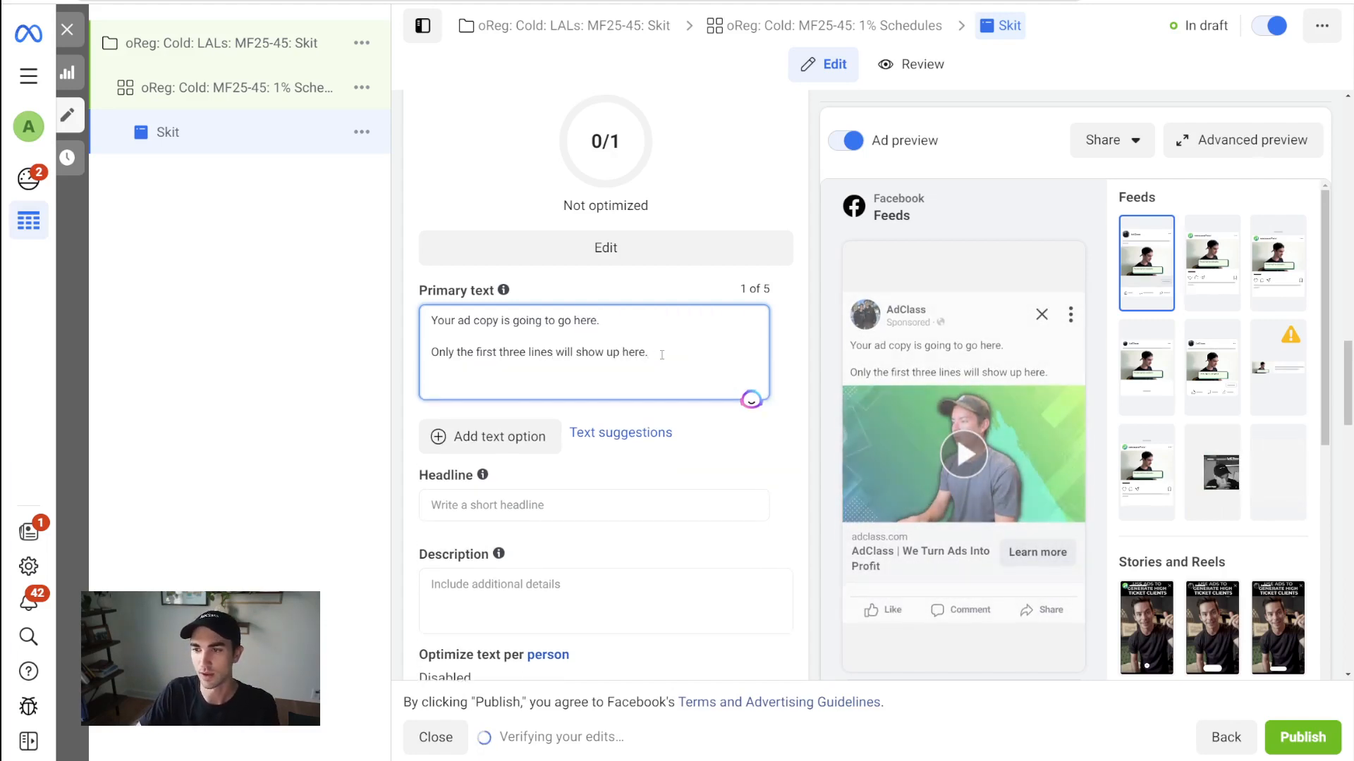
{"action": "type", "text": "Top →"}
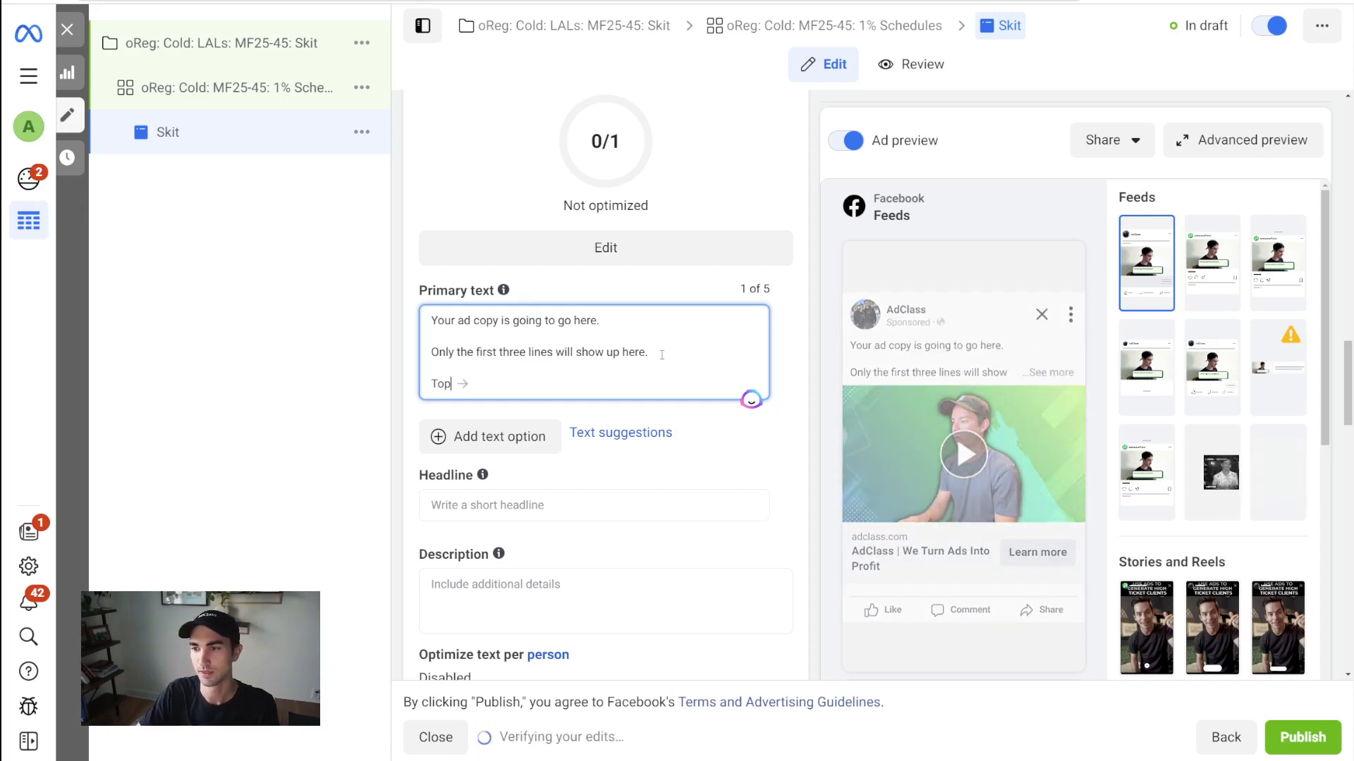
Step: Expand the truncated copy in the Facebook Feeds preview and compare it with the opening lines of the primary text
{"action": "left_click", "coordinate": [1051, 373]}
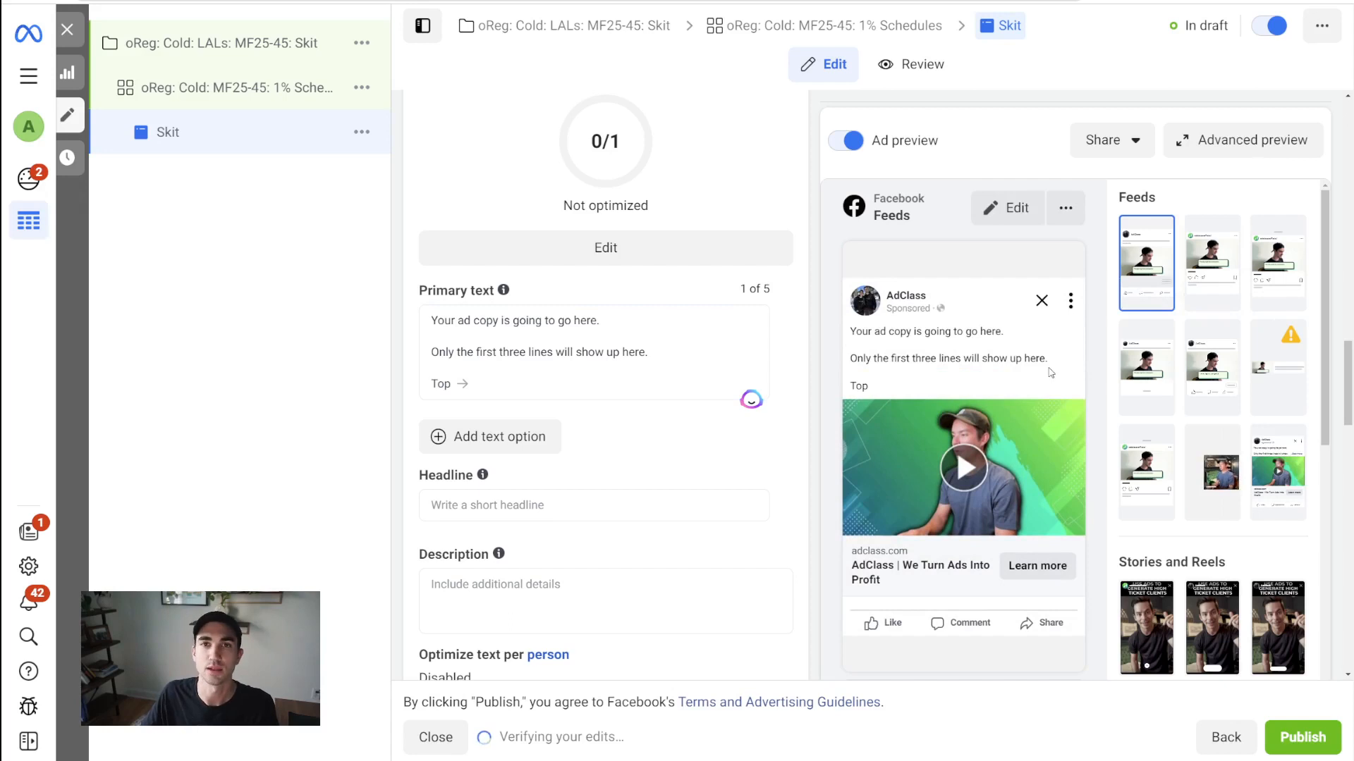
{"action": "left_click_drag", "start_coordinate": [680, 350], "coordinate": [398, 303]}
{"action": "left_click", "coordinate": [593, 338]}
{"action": "left_click_drag", "start_coordinate": [650, 352], "coordinate": [406, 309]}
{"action": "left_click", "coordinate": [562, 338]}
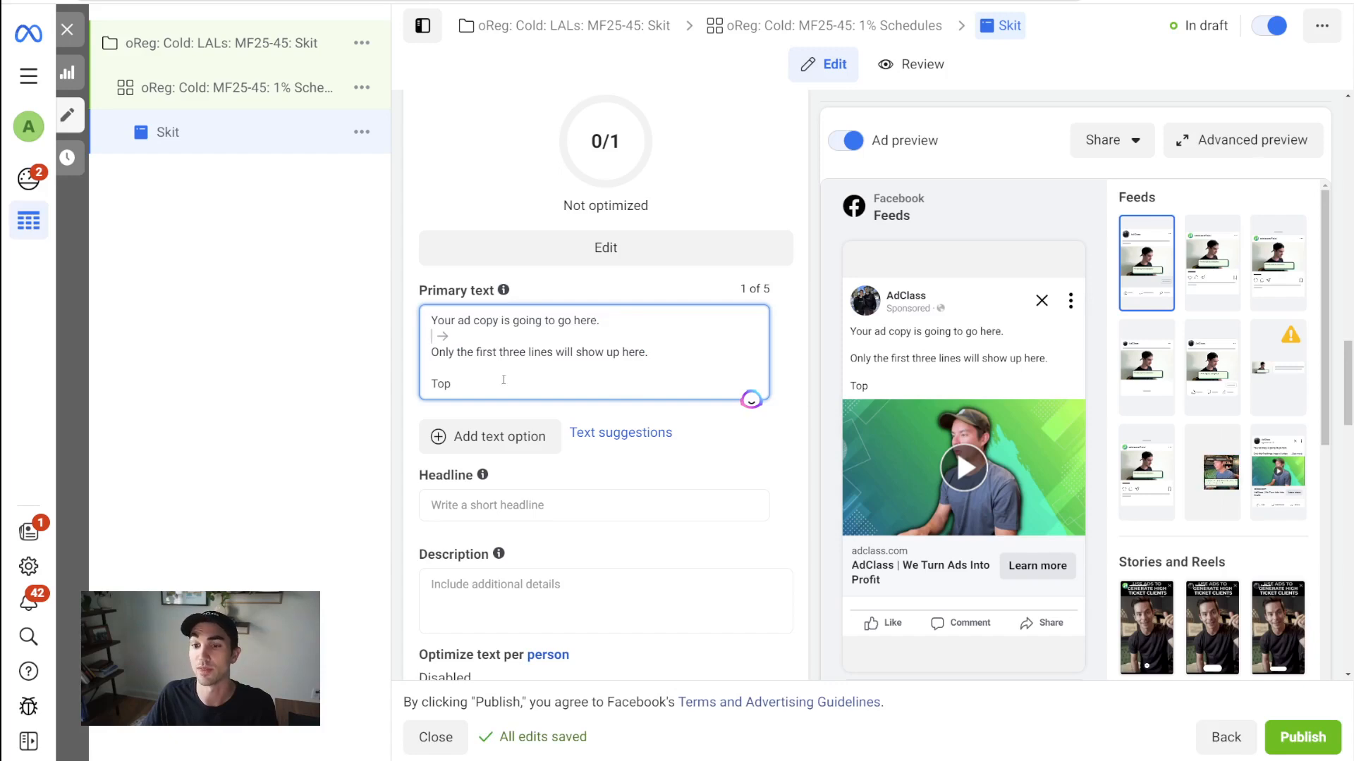
Step: Add another primary text option and remove it again
{"action": "scroll", "coordinate": [578, 359], "scroll_direction": "down", "scroll_amount": 3}
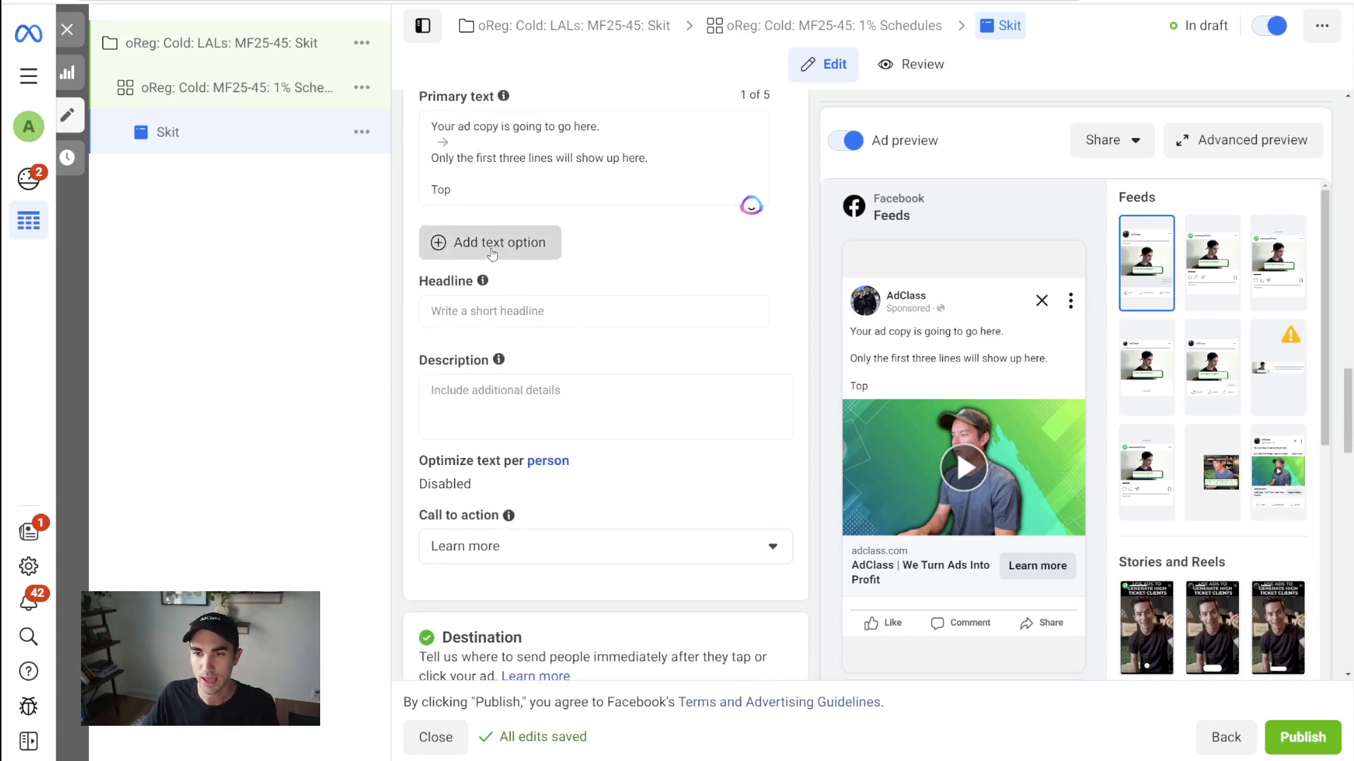
{"action": "left_click", "coordinate": [492, 252]}
{"action": "left_click", "coordinate": [783, 235]}
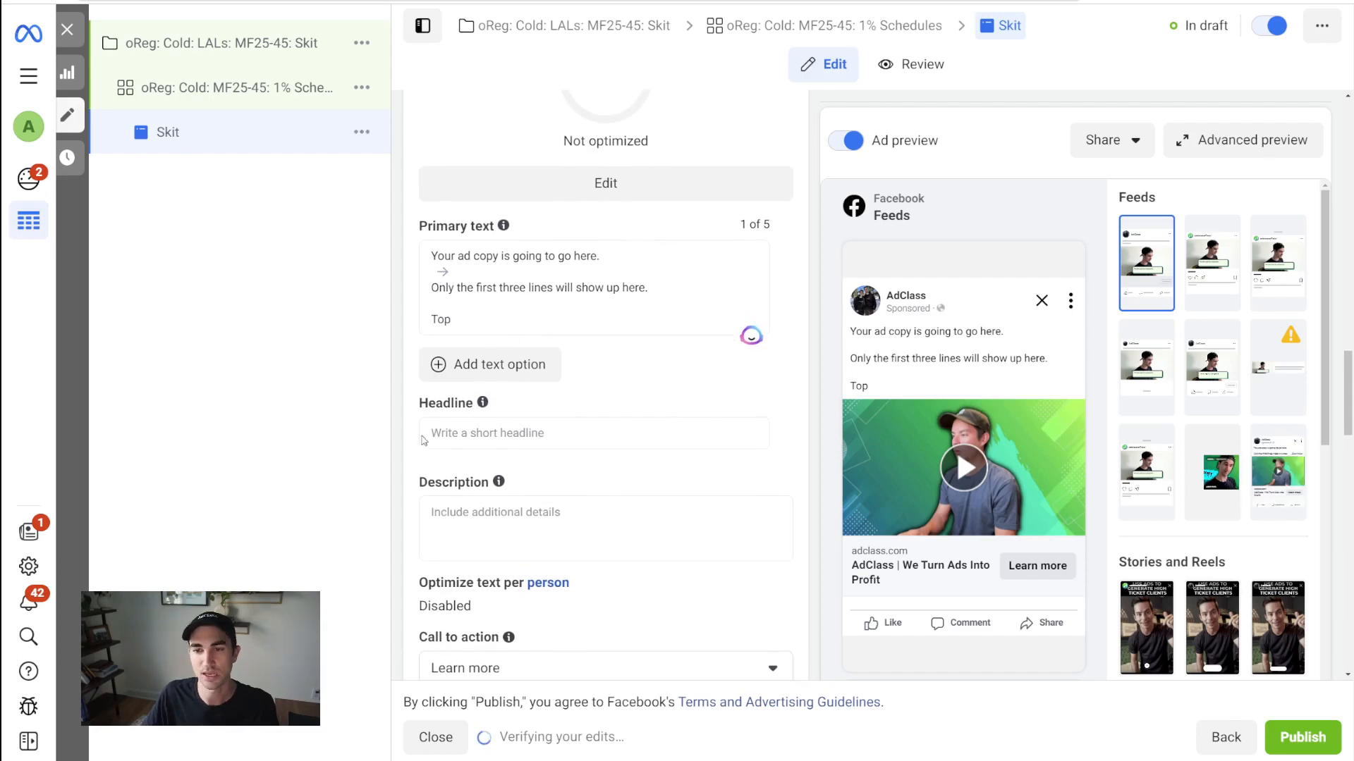
Step: Set the ad's headline to "Your Headline Goes Here"
{"action": "left_click", "coordinate": [530, 433]}
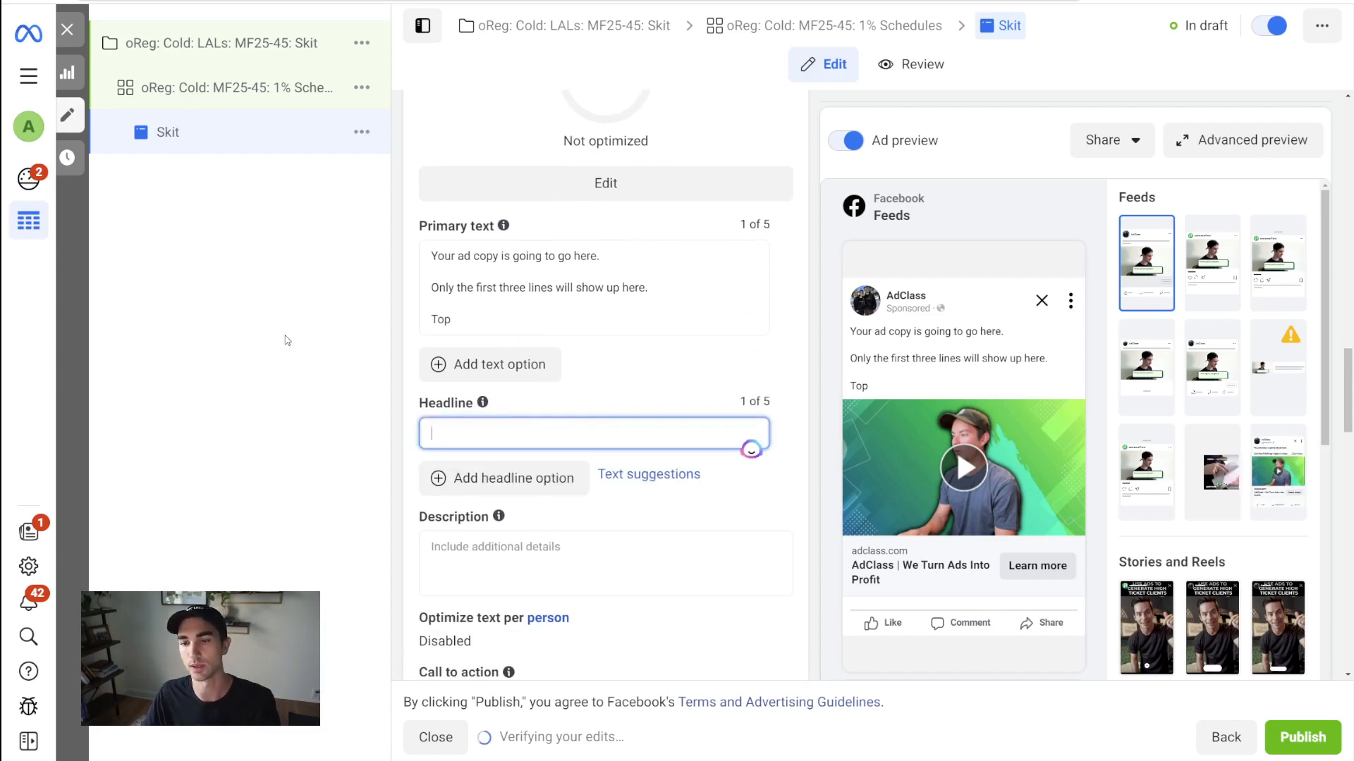
{"action": "type", "text": "You"}
{"action": "key", "text": "BackSpace"}
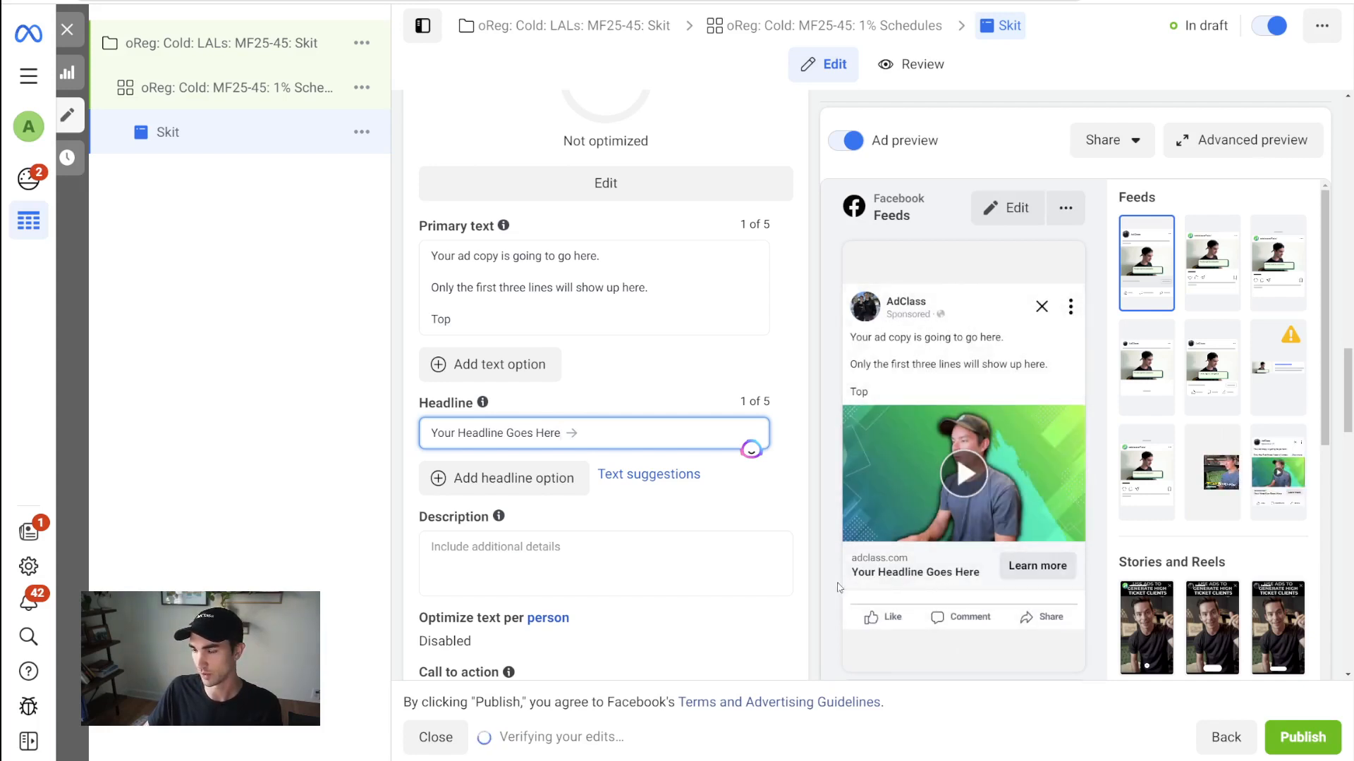
Step: Set the ad's description to "Description goes here"
{"action": "scroll", "coordinate": [813, 555], "scroll_direction": "down", "scroll_amount": 2}
{"action": "left_click", "coordinate": [570, 426]}
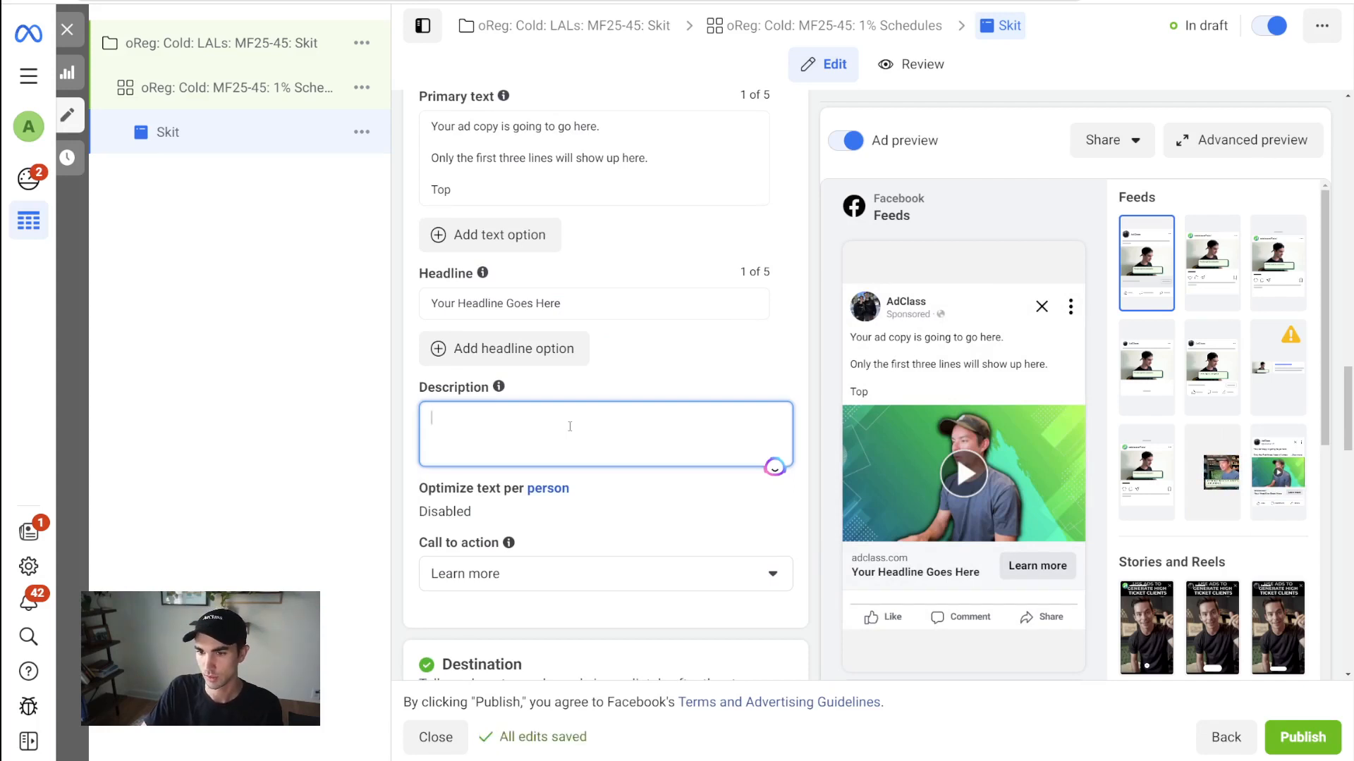
{"action": "type", "text": "Description g"}
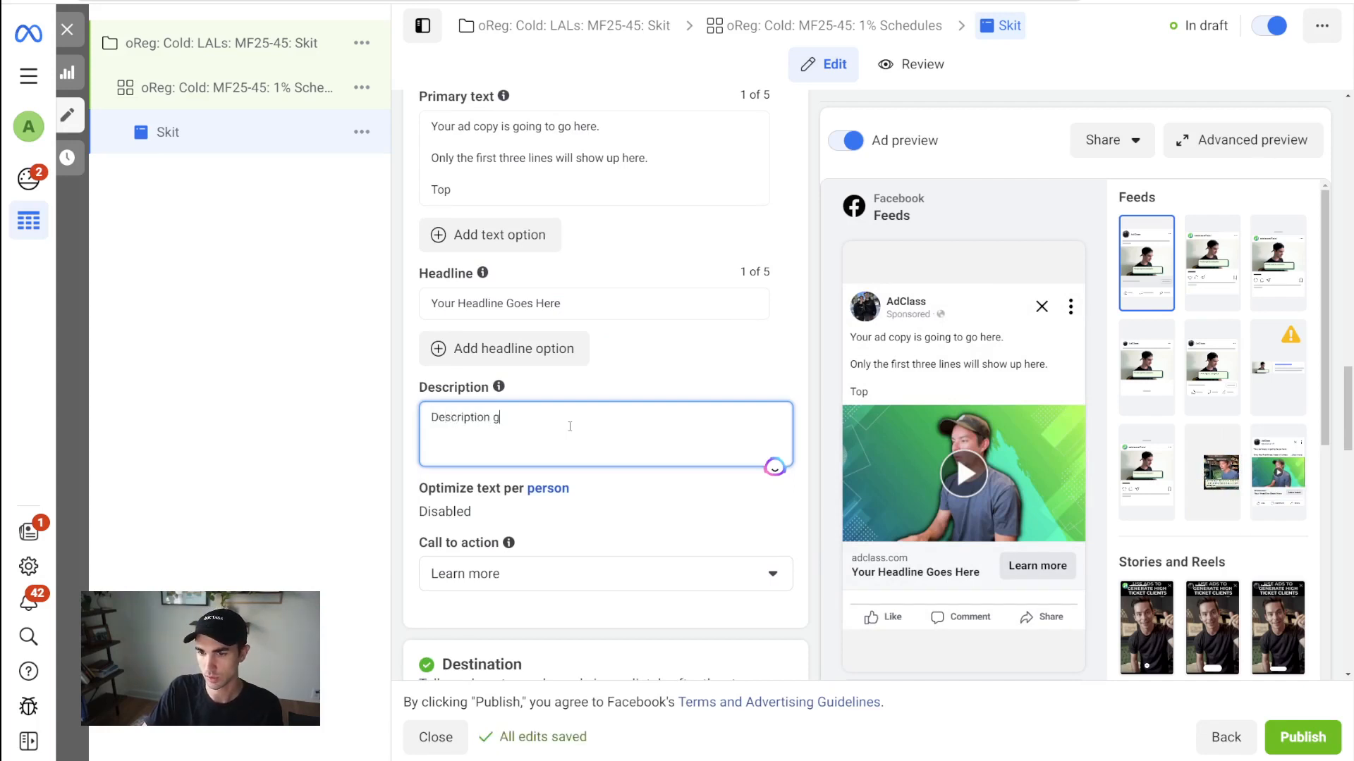
{"action": "type", "text": "oes here"}
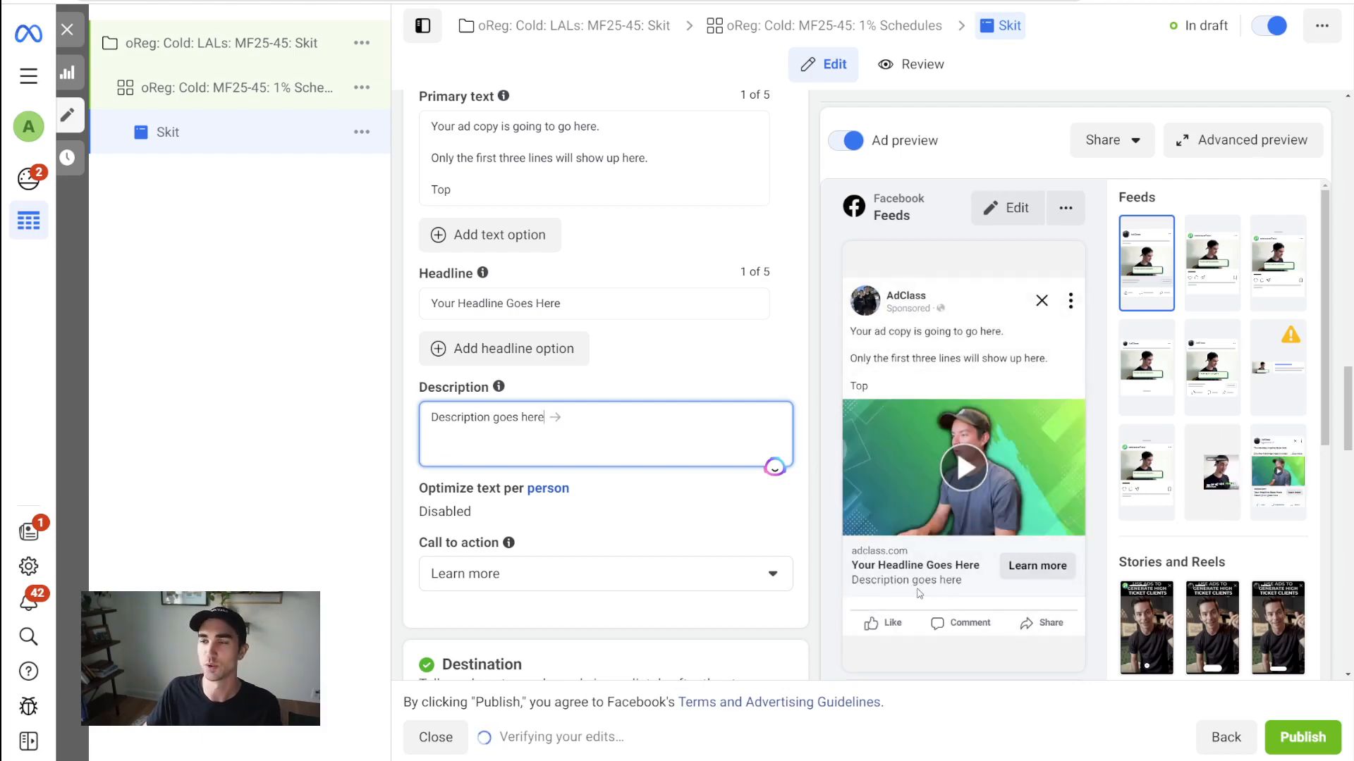
Step: Look through the available call-to-action choices, such as Sign up, Apply now and Book now, keeping Learn more
{"action": "scroll", "coordinate": [635, 532], "scroll_direction": "down", "scroll_amount": 2}
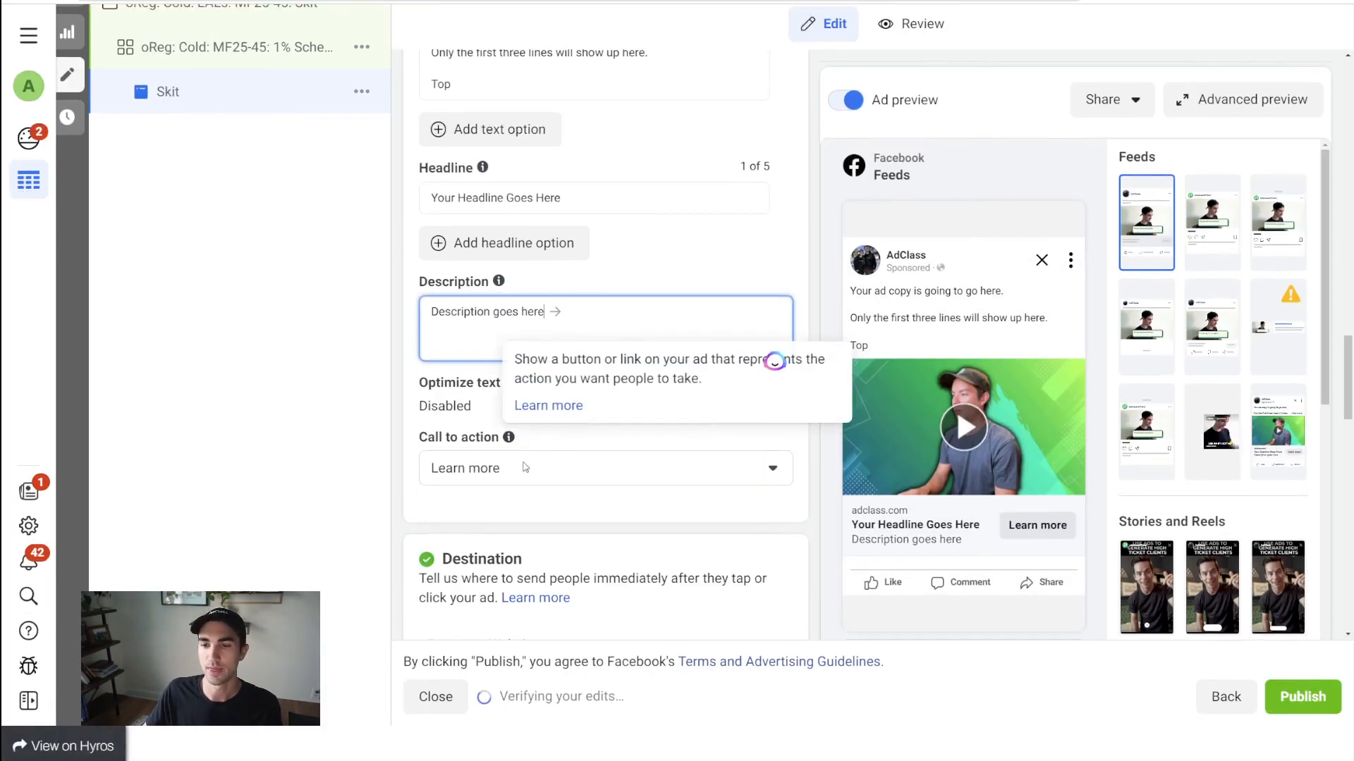
{"action": "scroll", "coordinate": [535, 458], "scroll_direction": "down", "scroll_amount": 1}
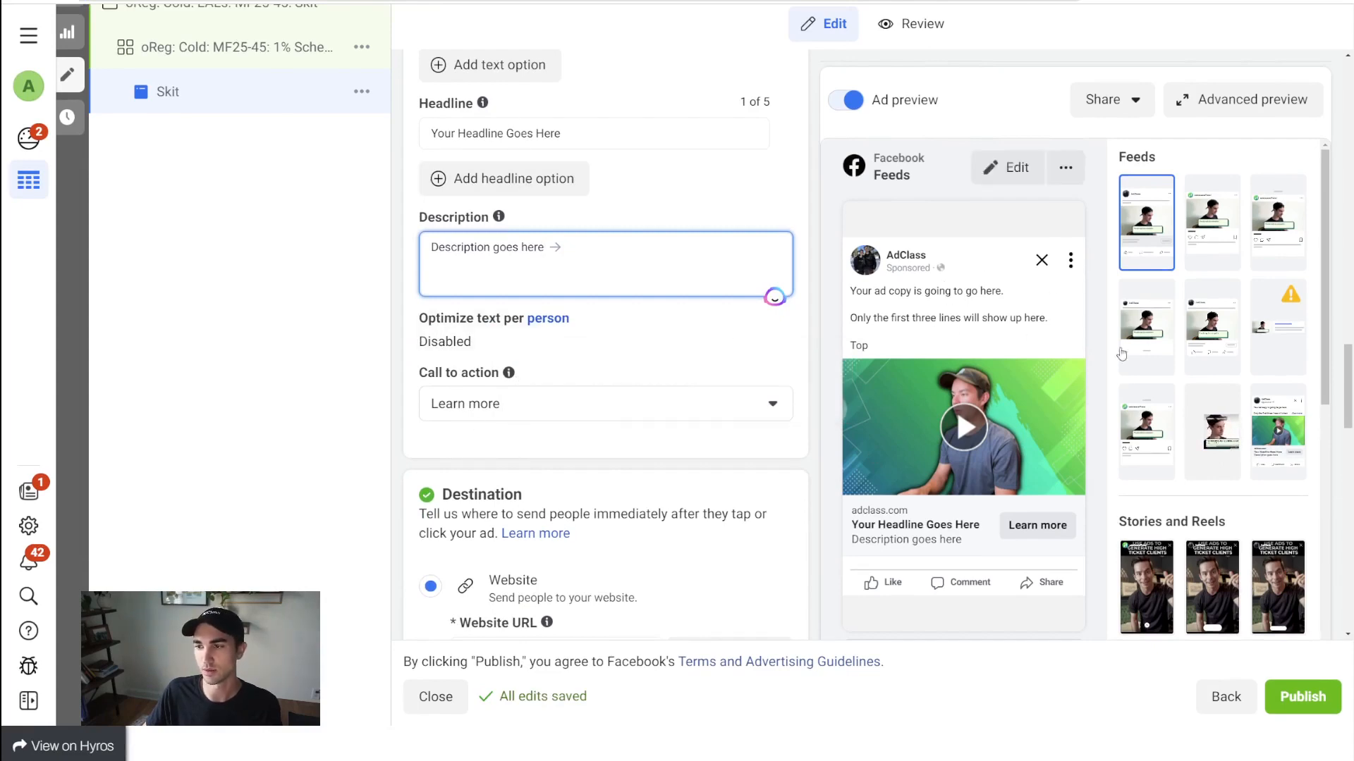
{"action": "left_click", "coordinate": [476, 408]}
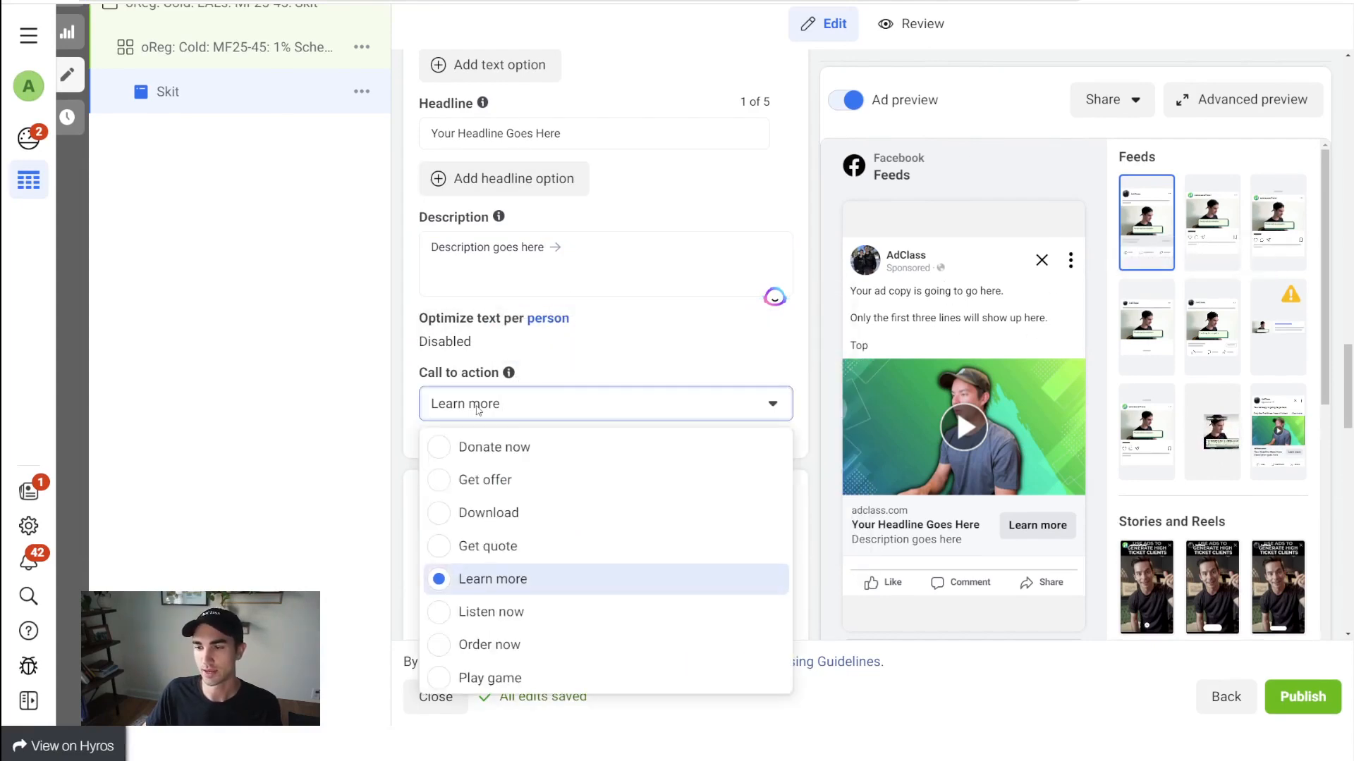
{"action": "scroll", "coordinate": [506, 582], "scroll_direction": "down", "scroll_amount": 2}
{"action": "left_click", "coordinate": [509, 459]}
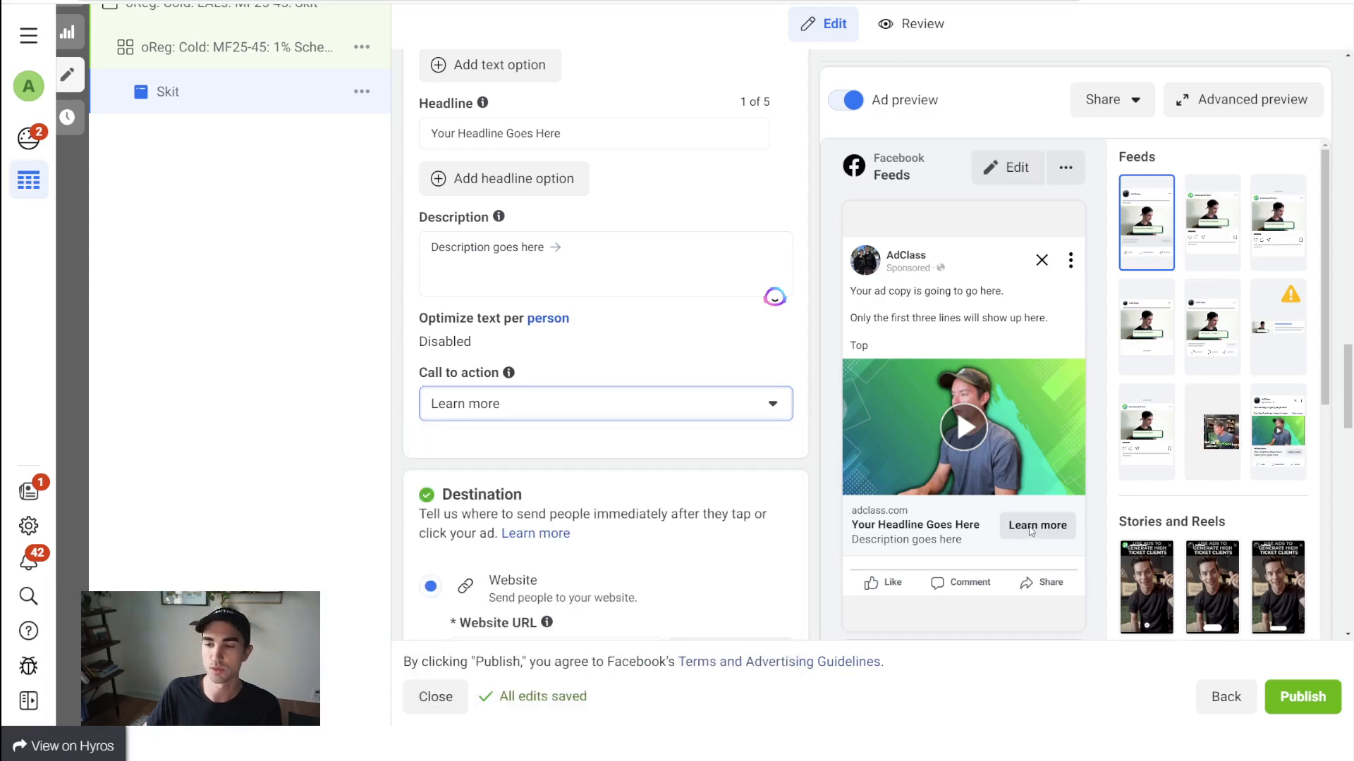
{"action": "scroll", "coordinate": [508, 395], "scroll_direction": "down", "scroll_amount": 1}
{"action": "left_click", "coordinate": [508, 339]}
{"action": "scroll", "coordinate": [532, 508], "scroll_direction": "down", "scroll_amount": 3}
{"action": "scroll", "coordinate": [525, 452], "scroll_direction": "down", "scroll_amount": 1}
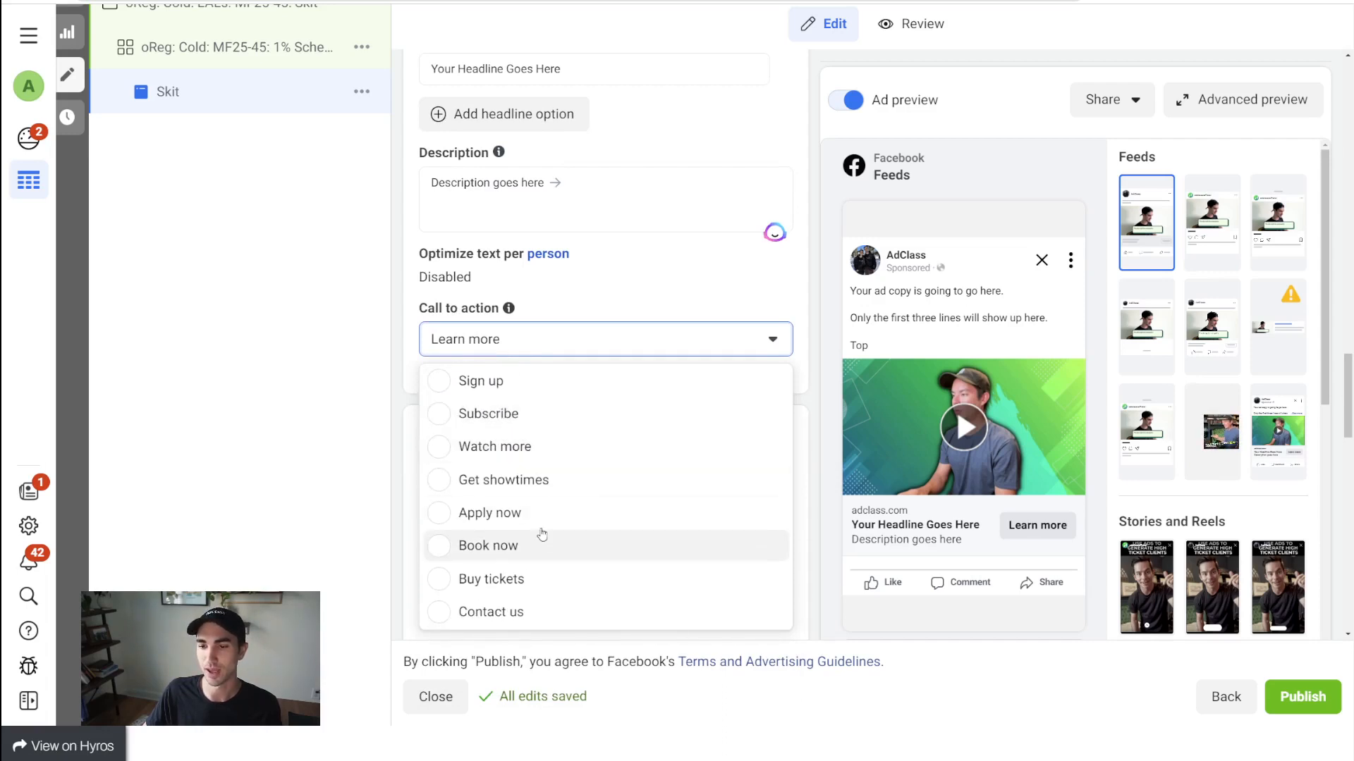
{"action": "left_click", "coordinate": [328, 419]}
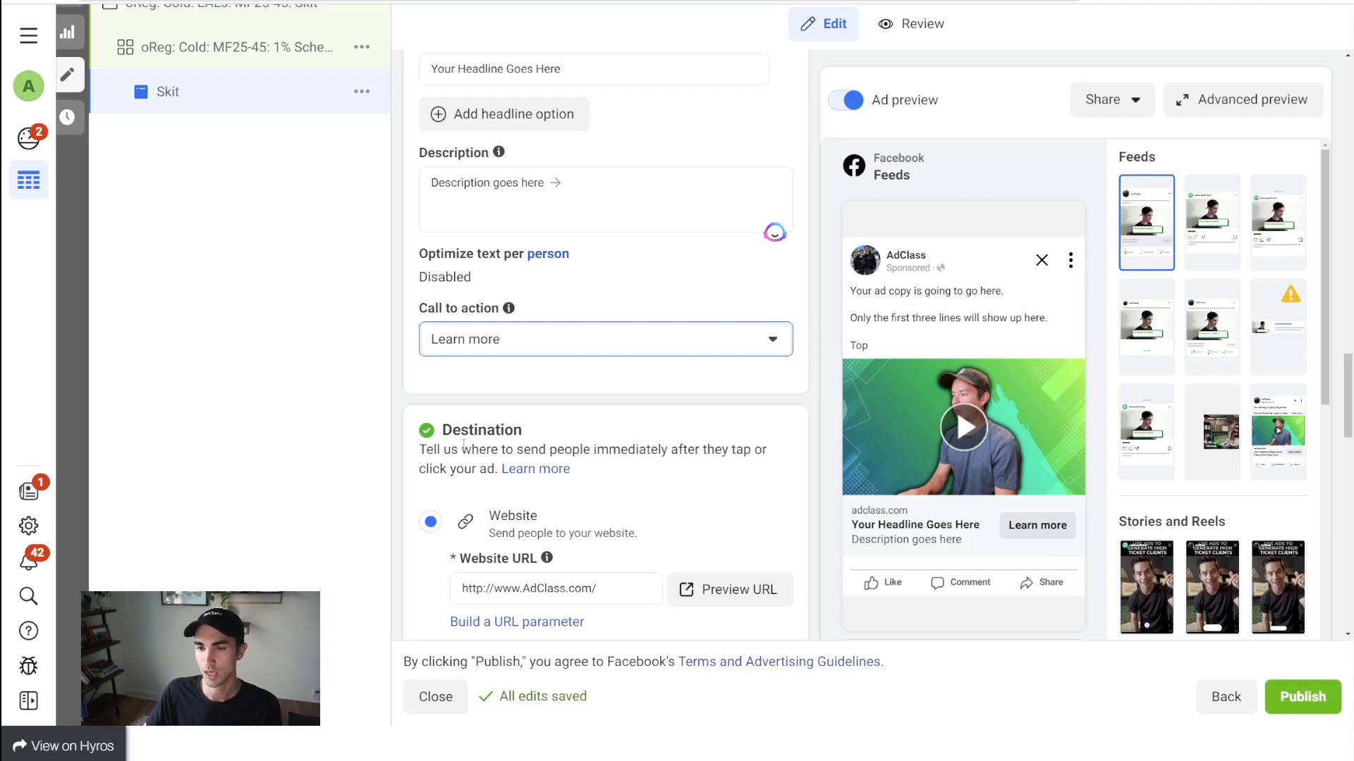
Step: Try extending the destination's website URL with "FacebookAds | Introducing AdClass -"
{"action": "scroll", "coordinate": [555, 305], "scroll_direction": "down", "scroll_amount": 5}
{"action": "left_click", "coordinate": [605, 264]}
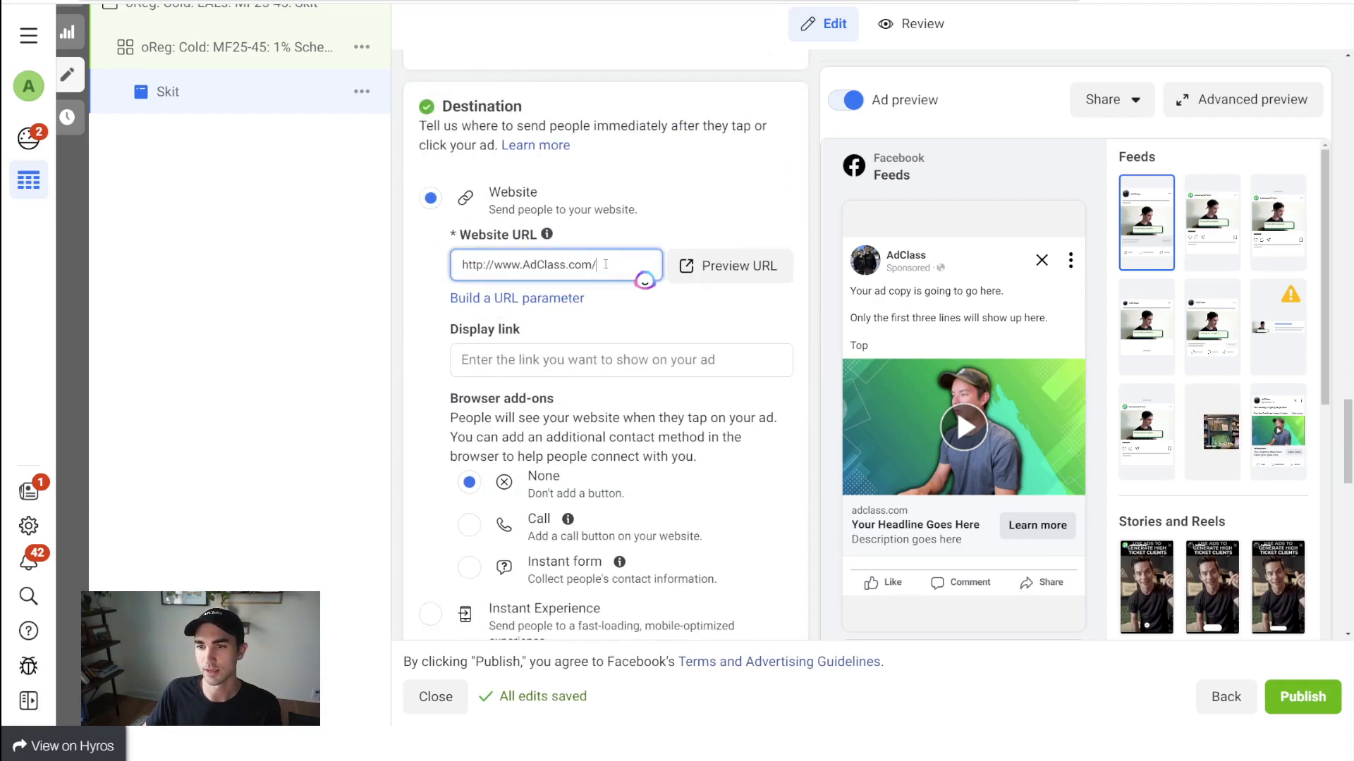
{"action": "triple_click", "coordinate": [605, 264]}
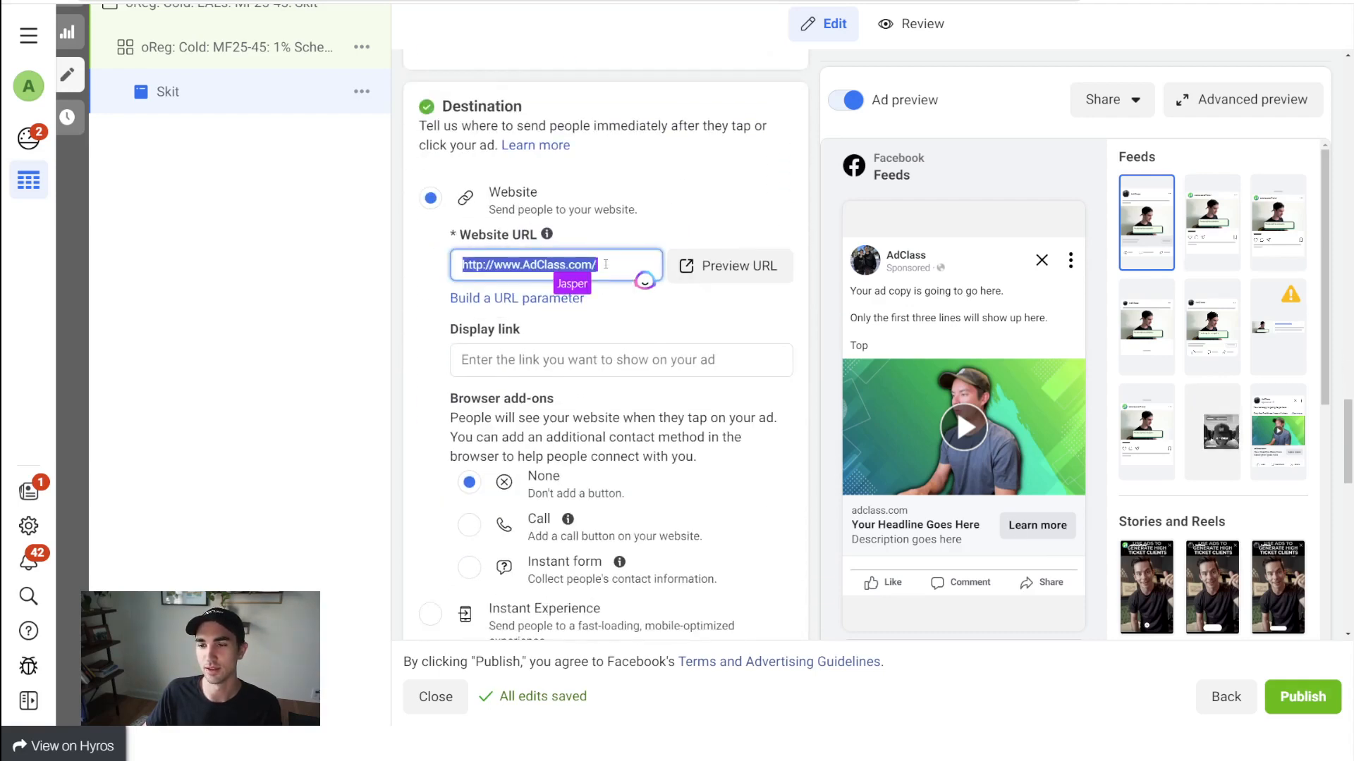
{"action": "left_click", "coordinate": [605, 265]}
{"action": "type", "text": "FacebookAds | Introducing AdClass -"}
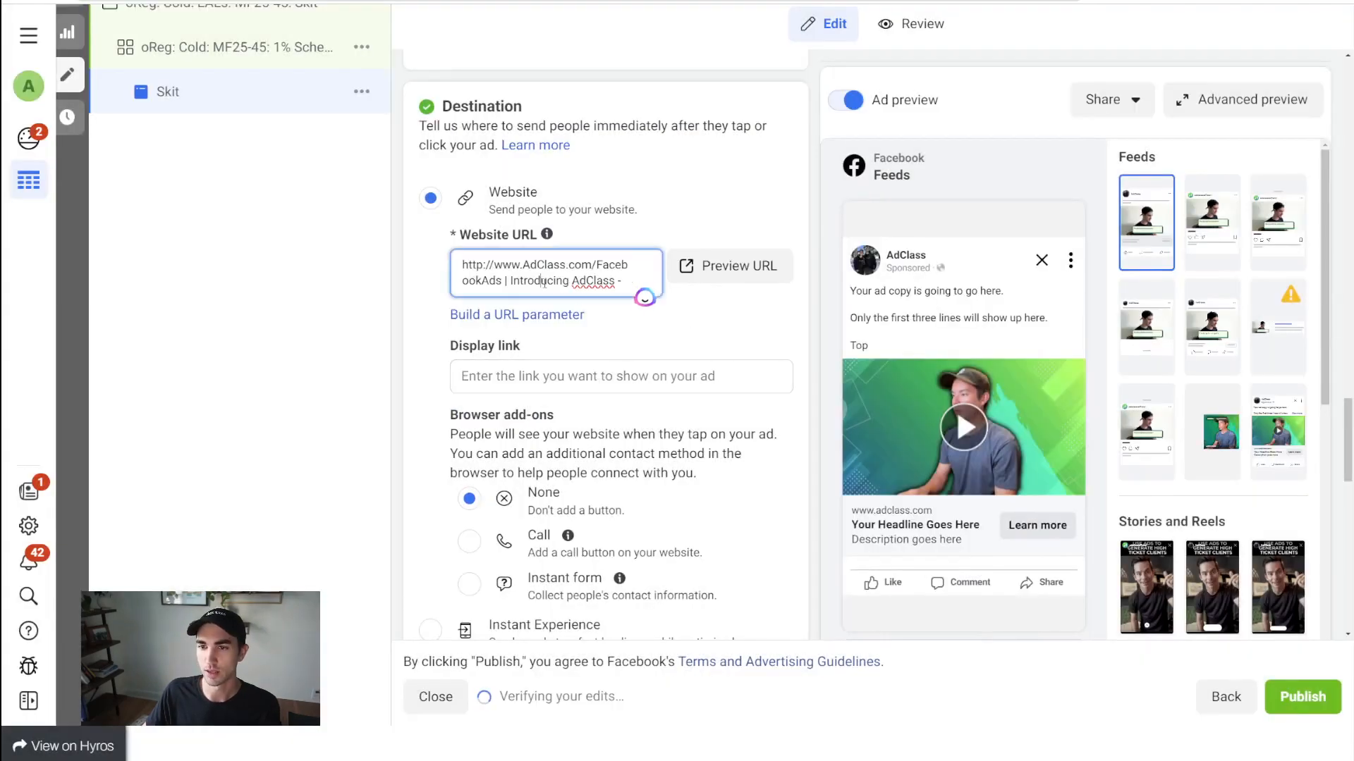
{"action": "triple_click", "coordinate": [545, 280]}
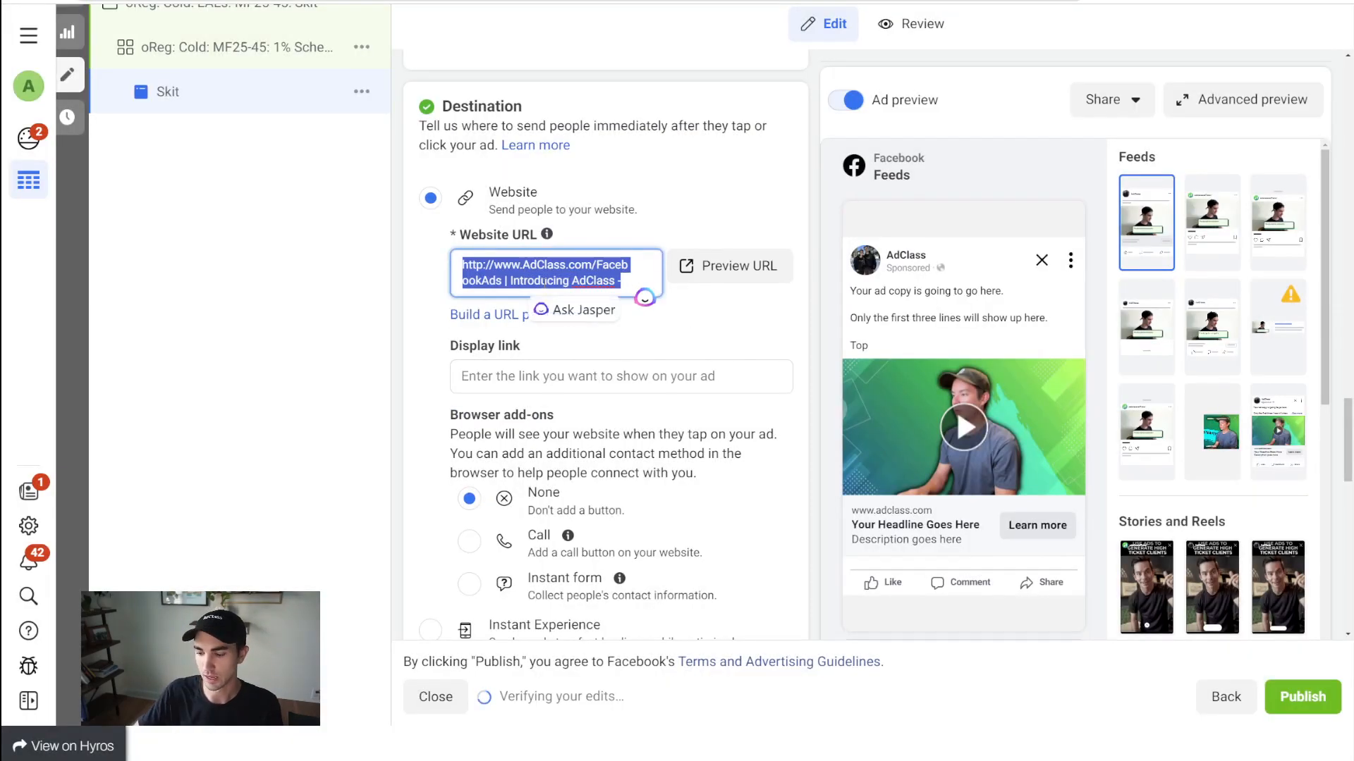
{"action": "type", "text": "\\"}
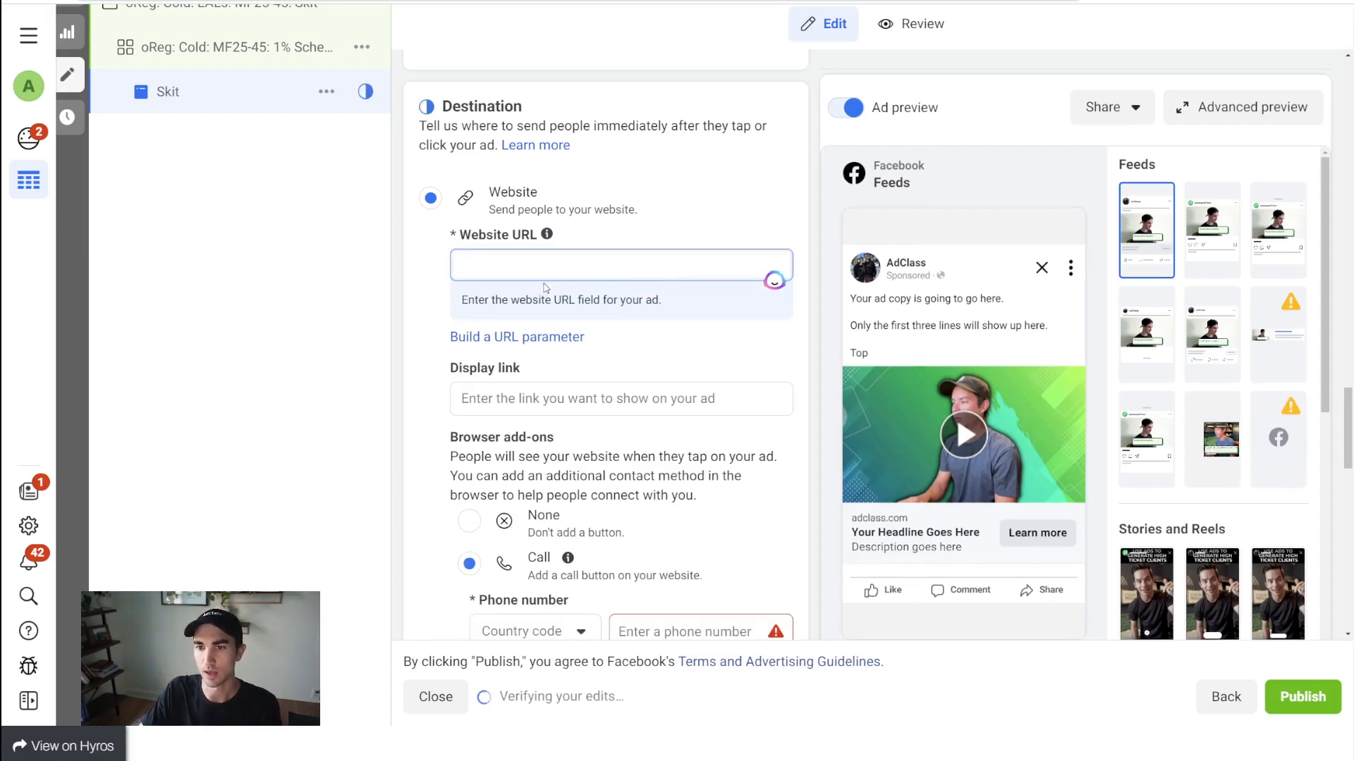
{"action": "key", "text": "ctrl+t"}
{"action": "type", "text": "vid.a"}
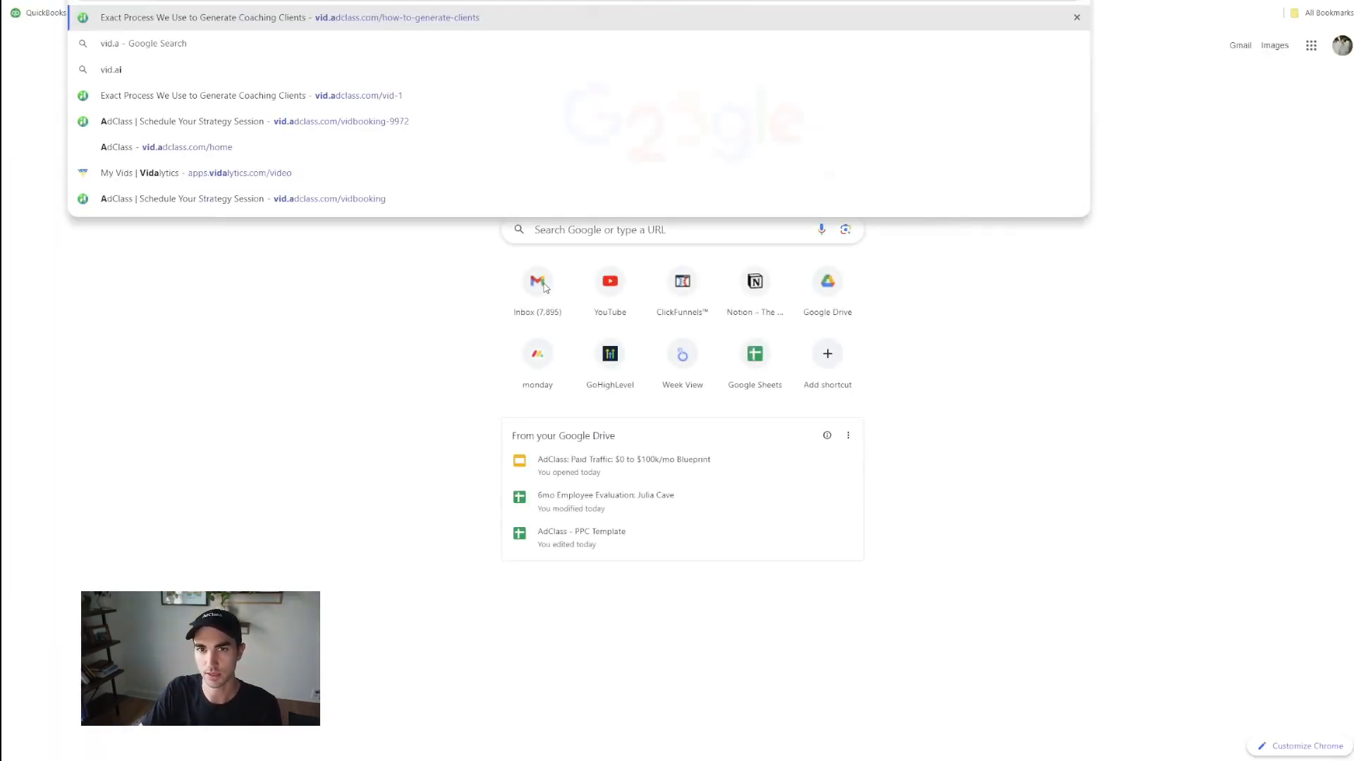
{"action": "key", "text": "Return"}
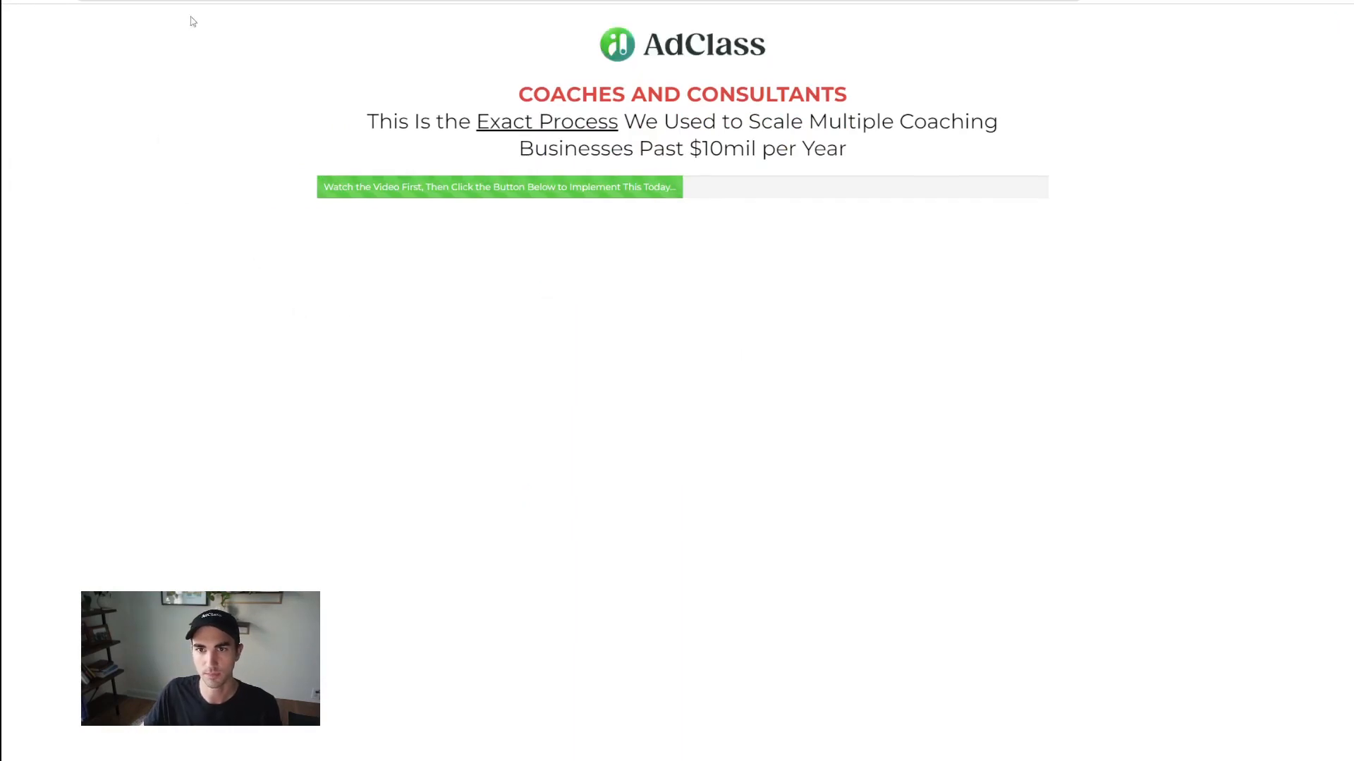
{"action": "key", "text": "ctrl+w"}
{"action": "type", "text": "https://vid.adclass.com/how-to-generate-clients"}
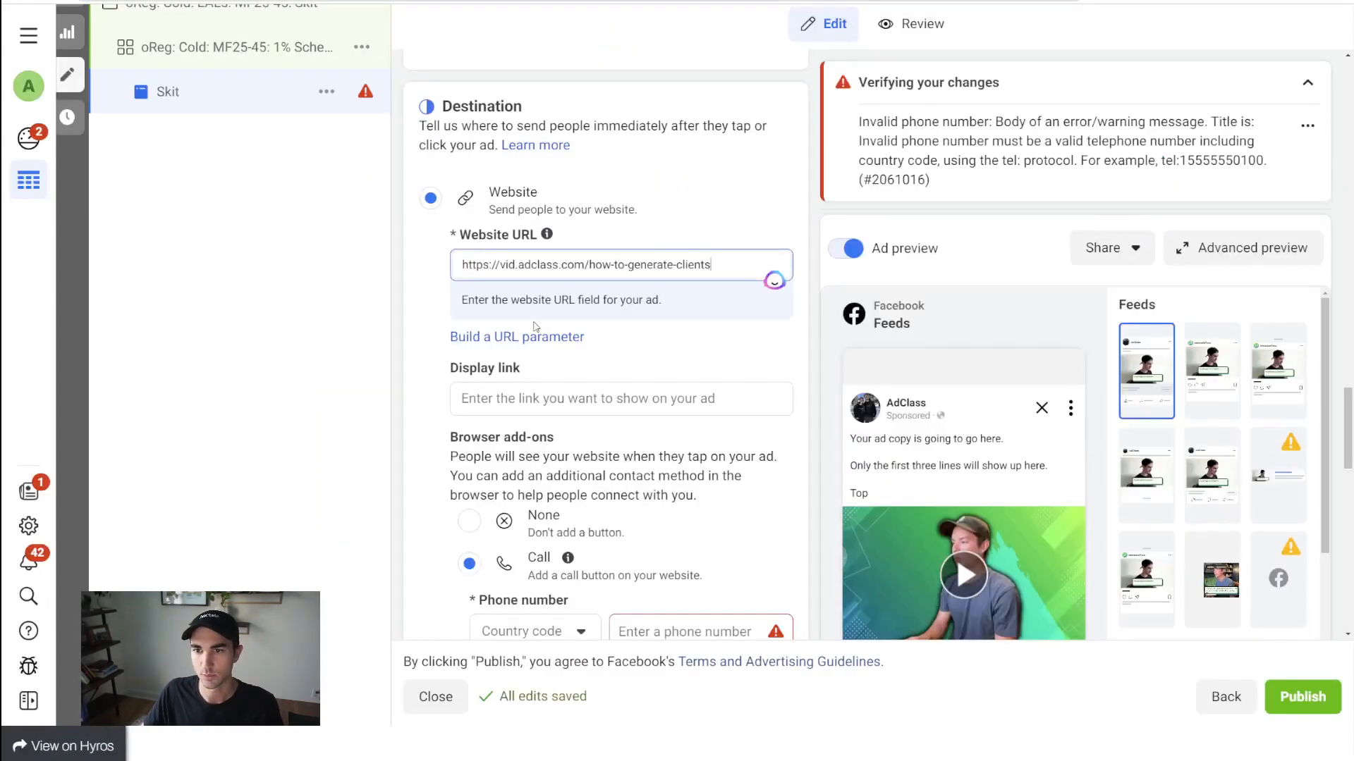
{"action": "left_click", "coordinate": [415, 290]}
Step: Set the ad's display link to "Adclass.com" and its browser add-on to None
{"action": "left_click", "coordinate": [530, 378]}
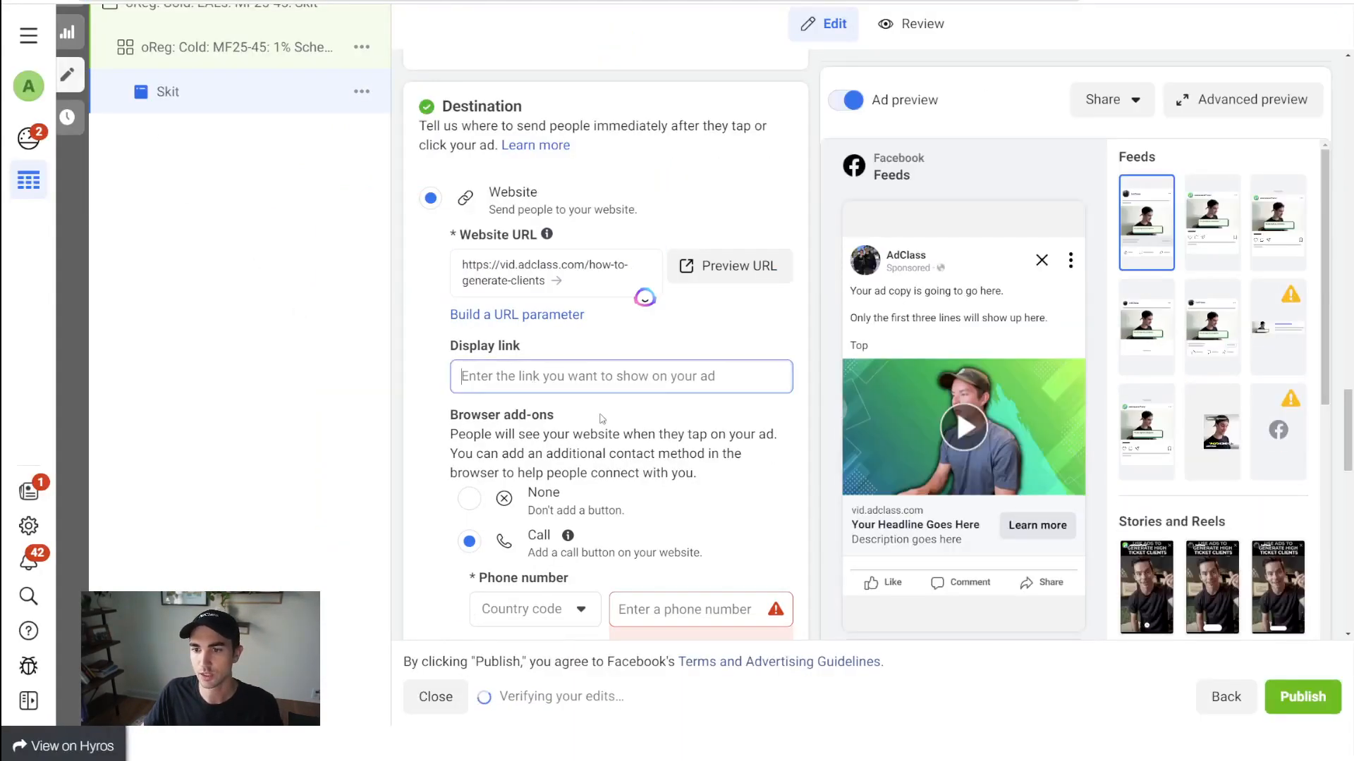
{"action": "type", "text": "Adclass.com"}
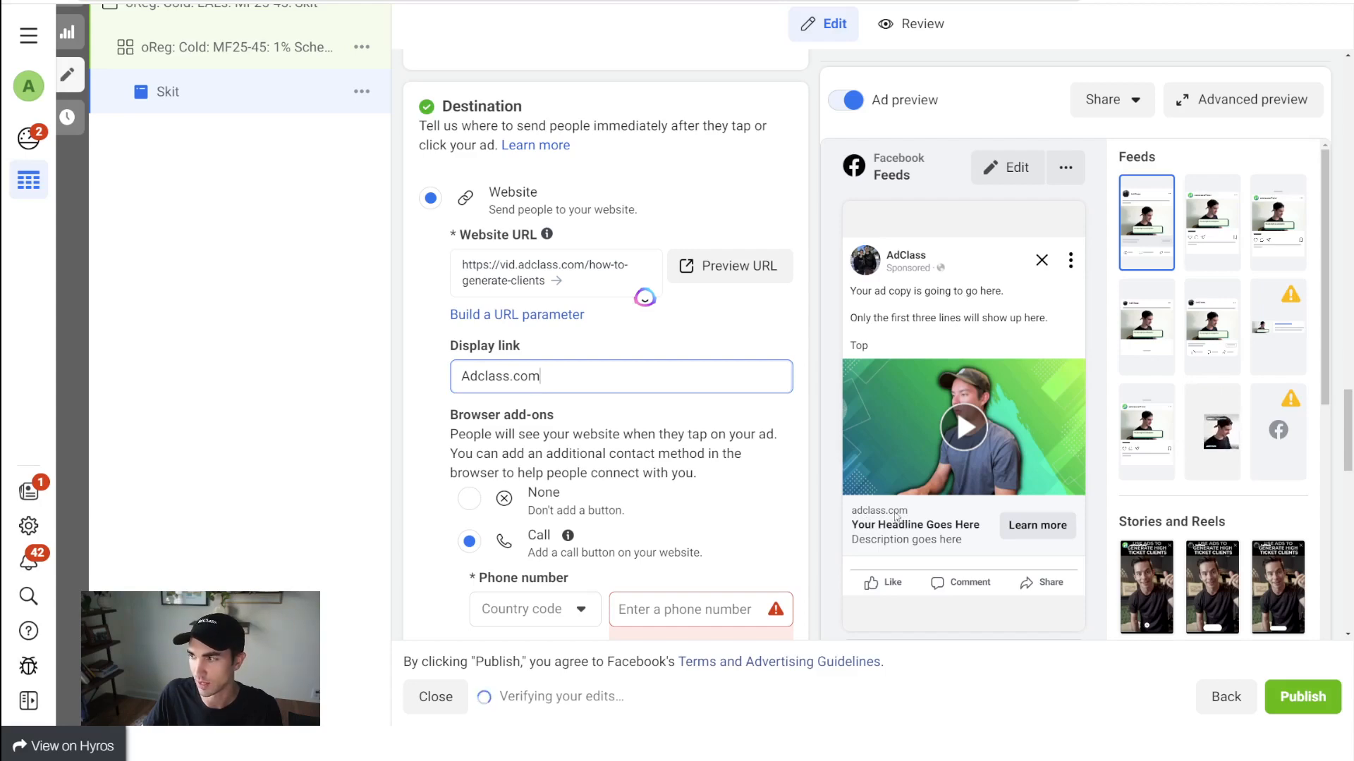
{"action": "scroll", "coordinate": [490, 252], "scroll_direction": "down", "scroll_amount": 4}
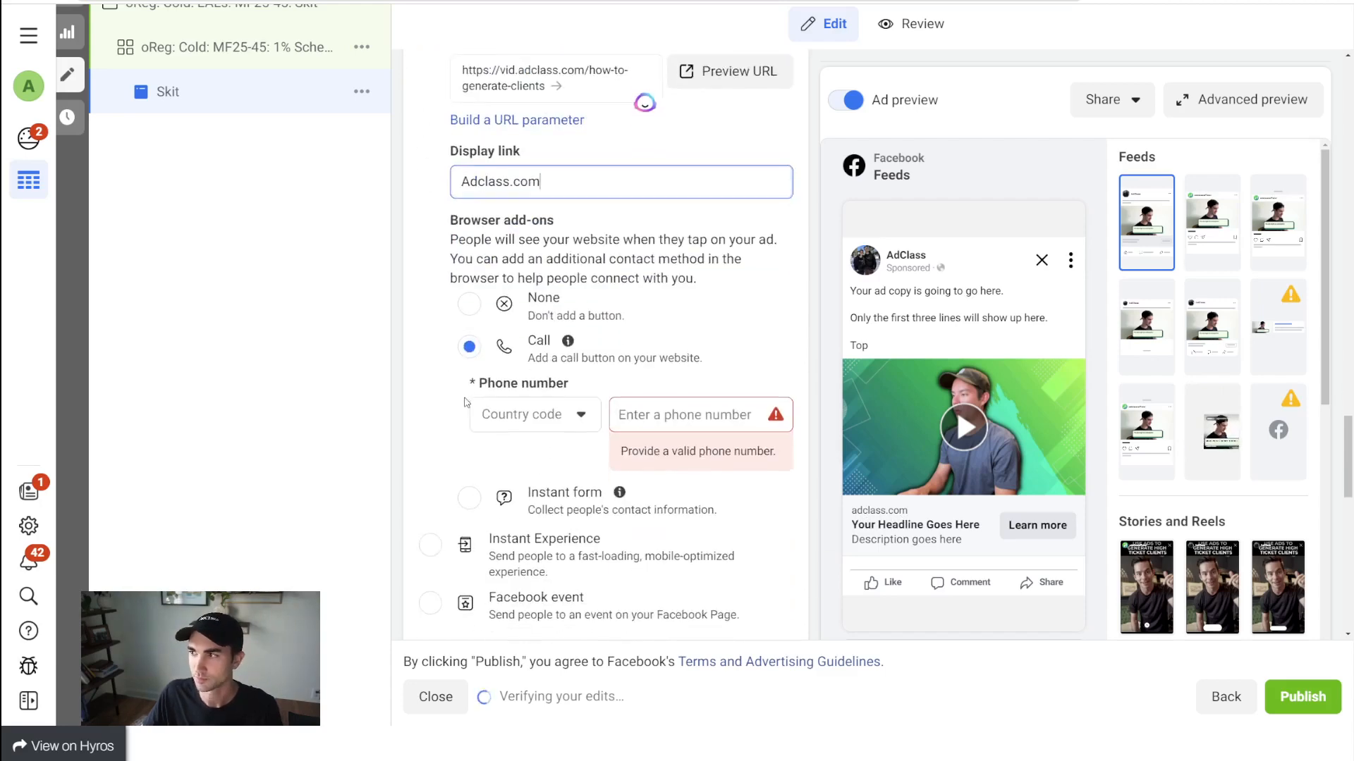
{"action": "left_click", "coordinate": [469, 240]}
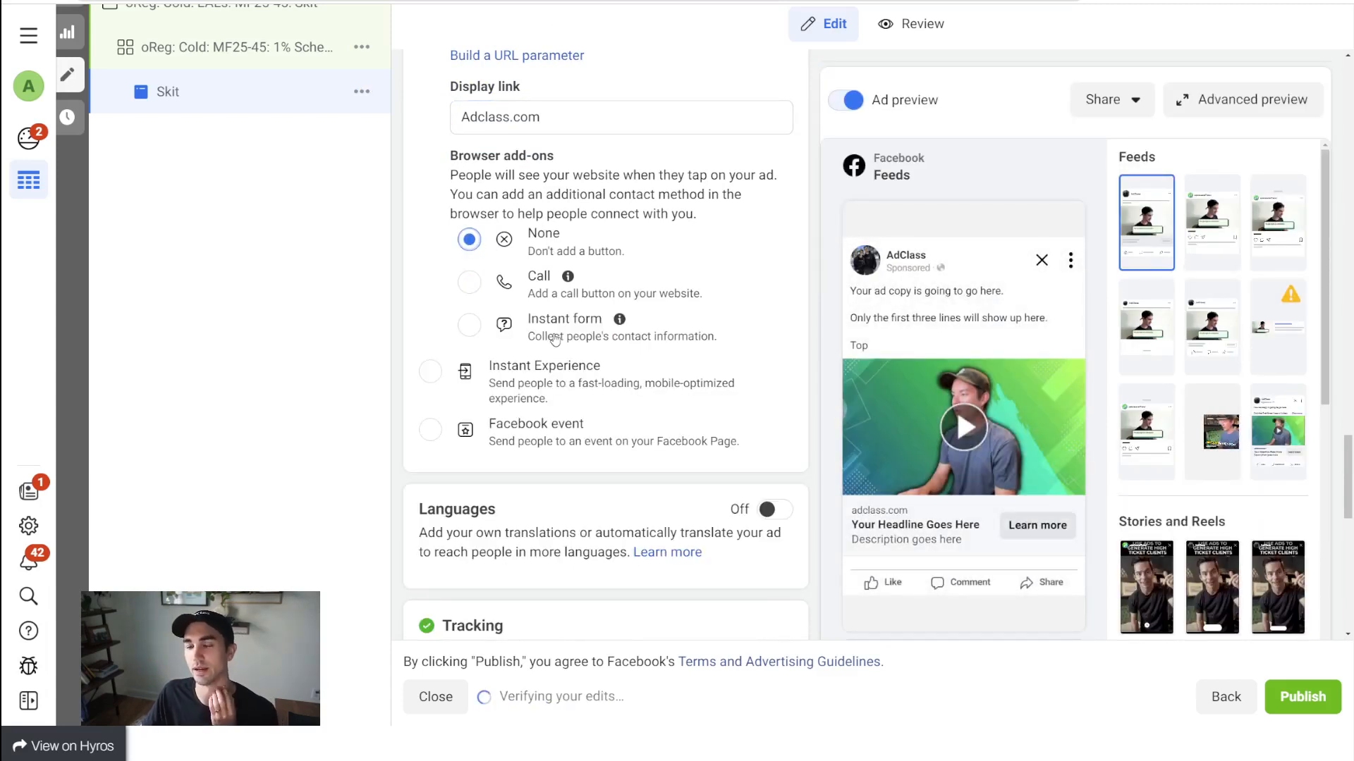
Step: Examine the ad's languages, tracking and URL parameter settings, its identity and setup sections, and the ad set it belongs to
{"action": "scroll", "coordinate": [434, 274], "scroll_direction": "down", "scroll_amount": 5}
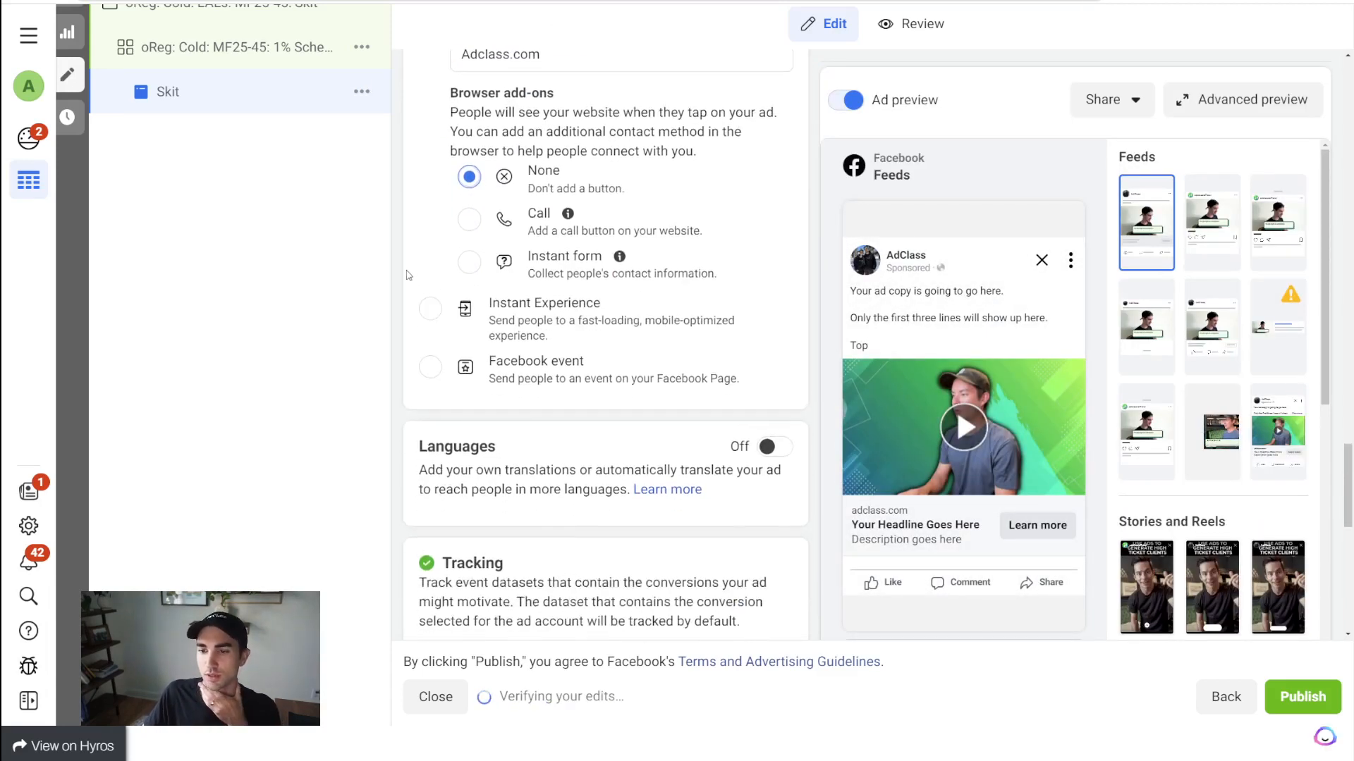
{"action": "scroll", "coordinate": [412, 273], "scroll_direction": "down", "scroll_amount": 5}
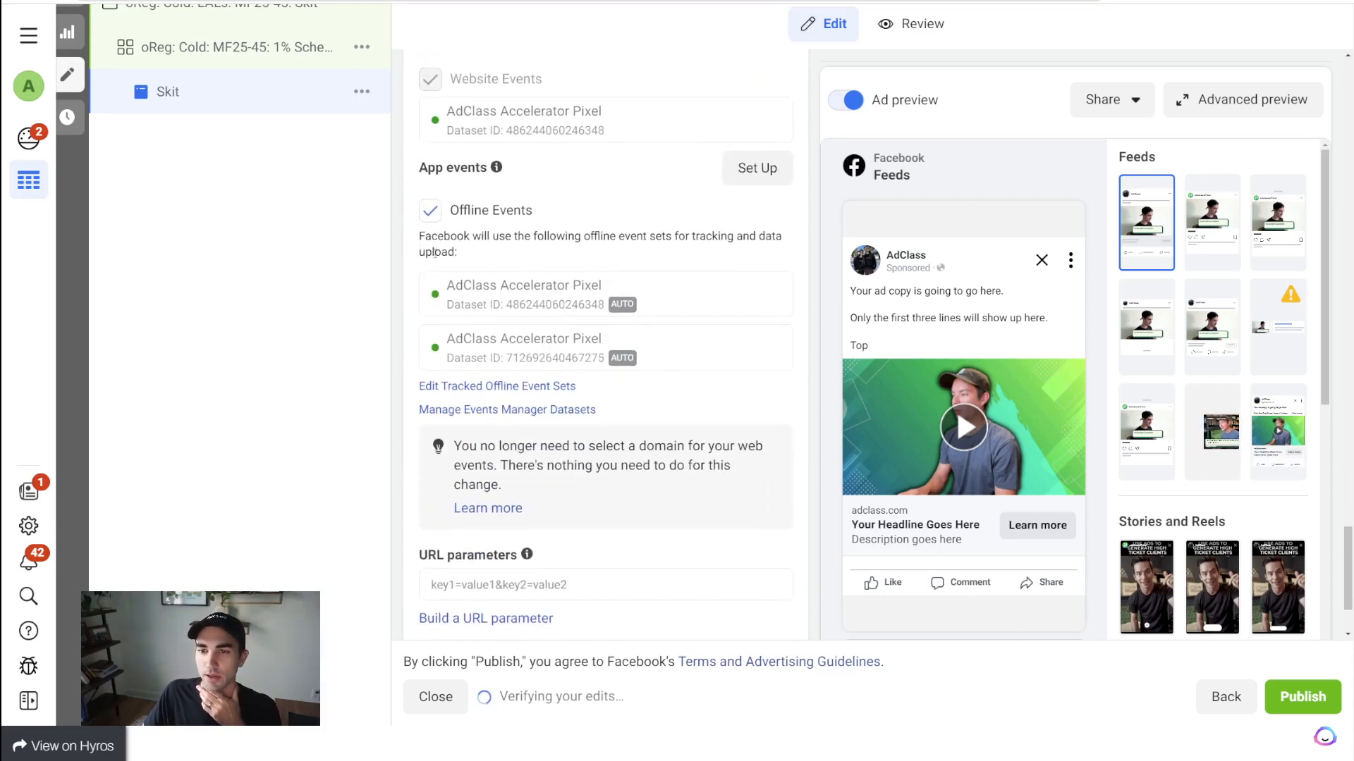
{"action": "scroll", "coordinate": [444, 133], "scroll_direction": "down", "scroll_amount": 3}
{"action": "scroll", "coordinate": [561, 328], "scroll_direction": "up", "scroll_amount": 5}
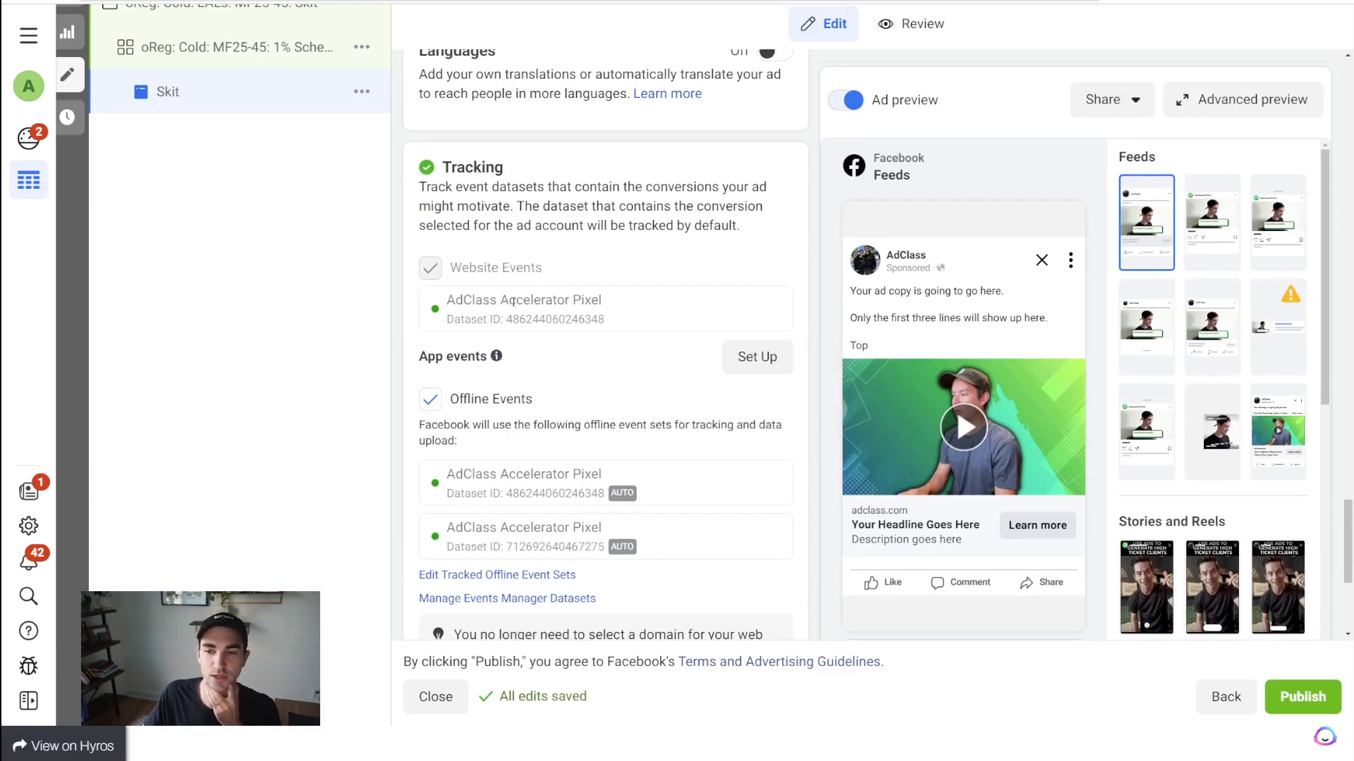
{"action": "scroll", "coordinate": [513, 302], "scroll_direction": "down", "scroll_amount": 5}
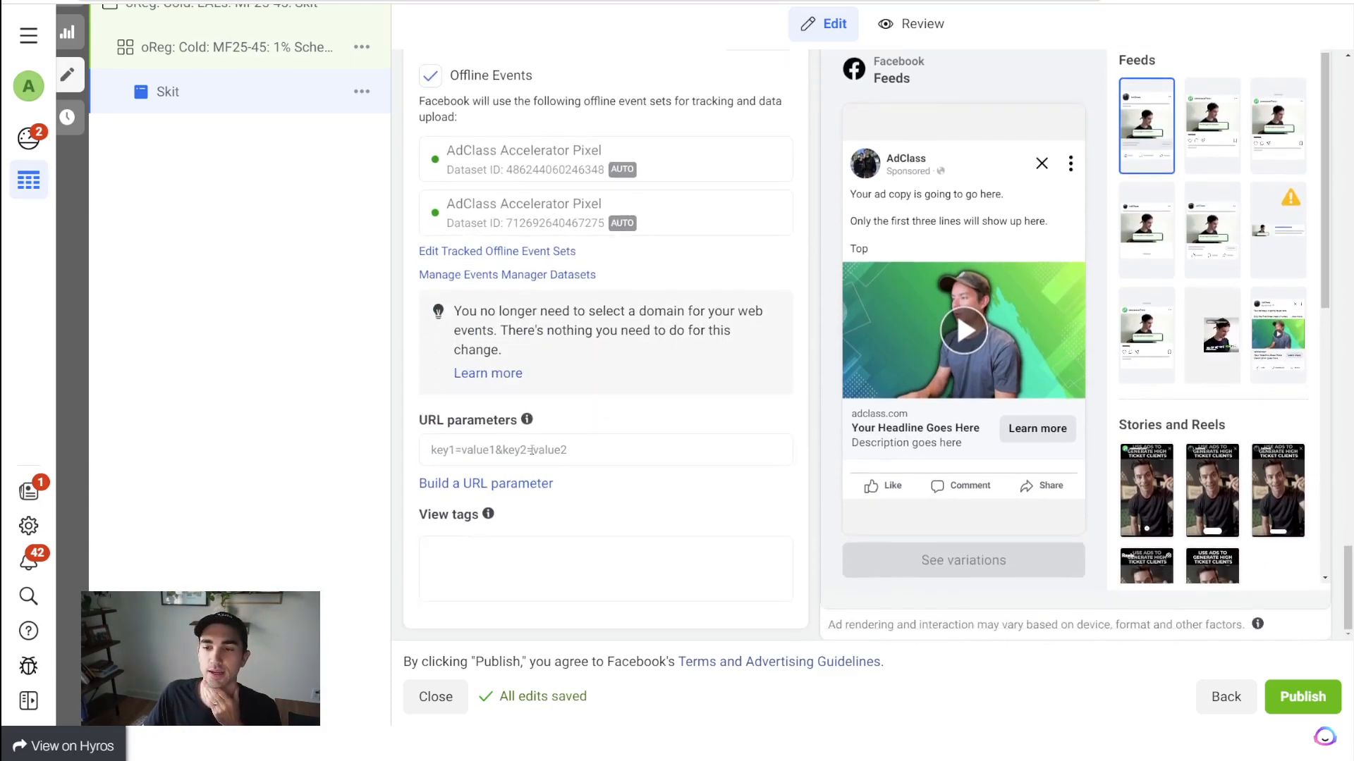
{"action": "left_click", "coordinate": [530, 450]}
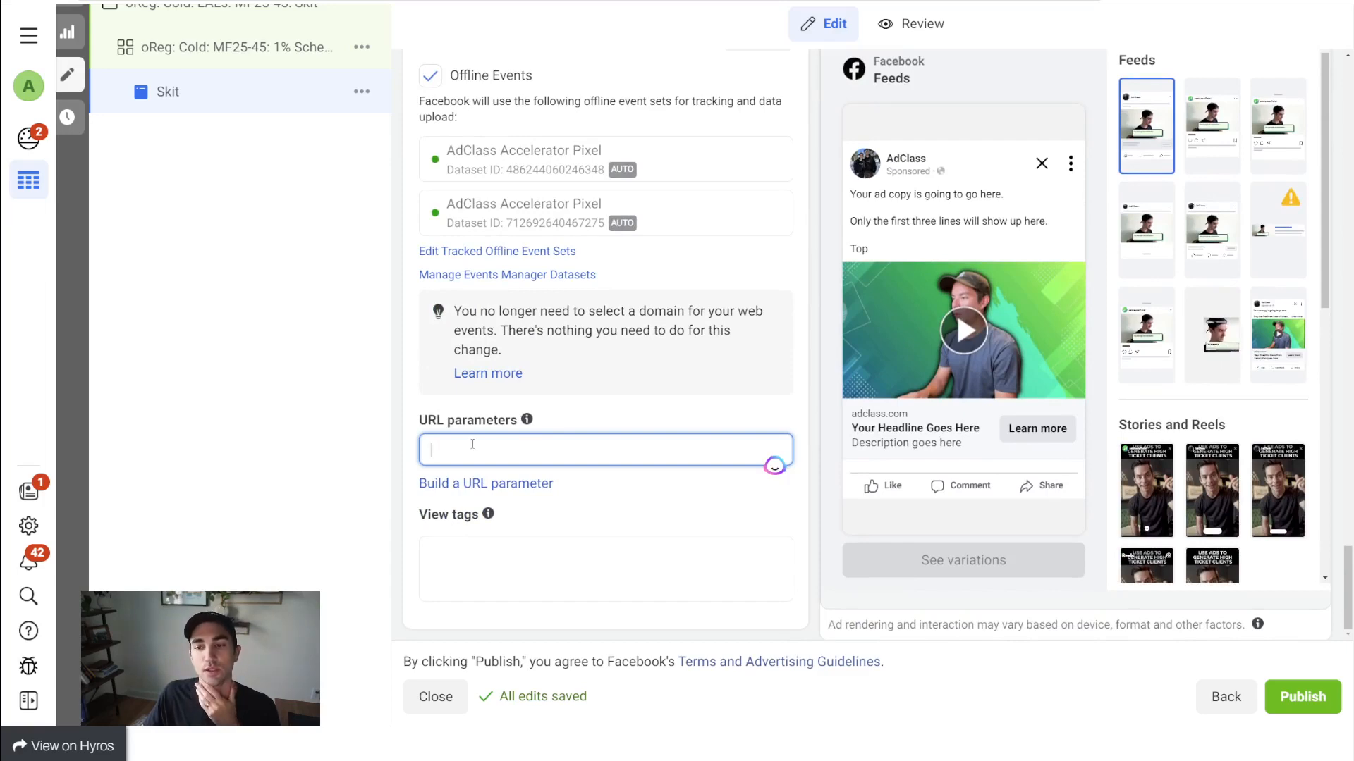
{"action": "scroll", "coordinate": [519, 421], "scroll_direction": "up", "scroll_amount": 20}
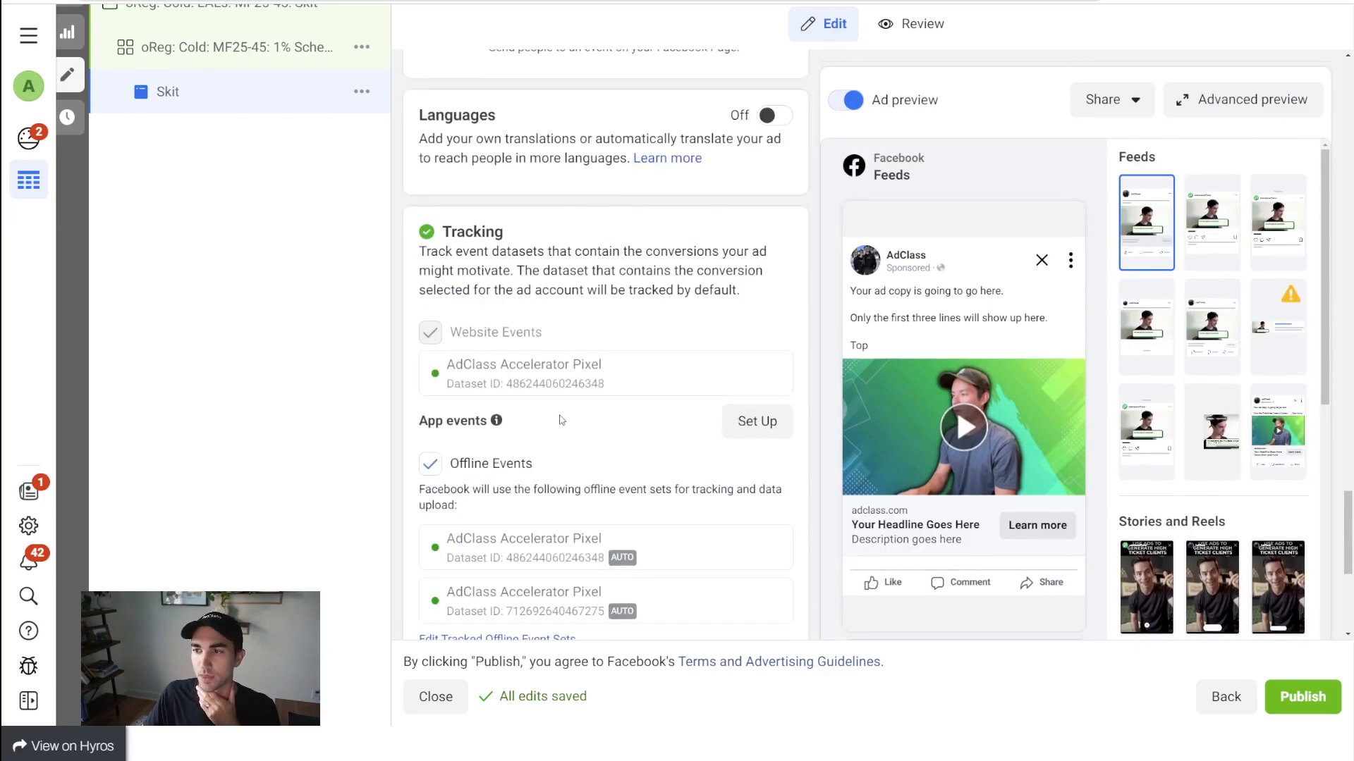
{"action": "scroll", "coordinate": [588, 404], "scroll_direction": "up", "scroll_amount": 10}
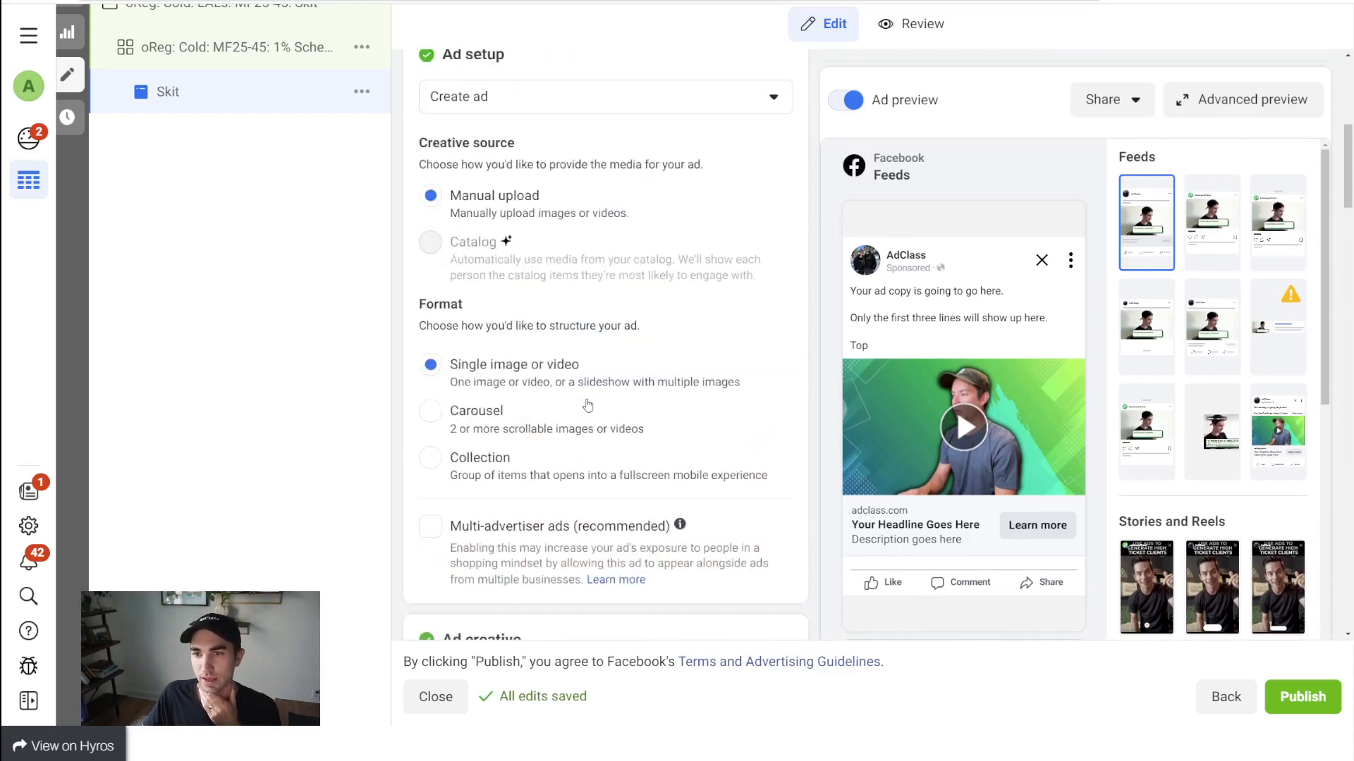
{"action": "scroll", "coordinate": [1055, 433], "scroll_direction": "down", "scroll_amount": 3}
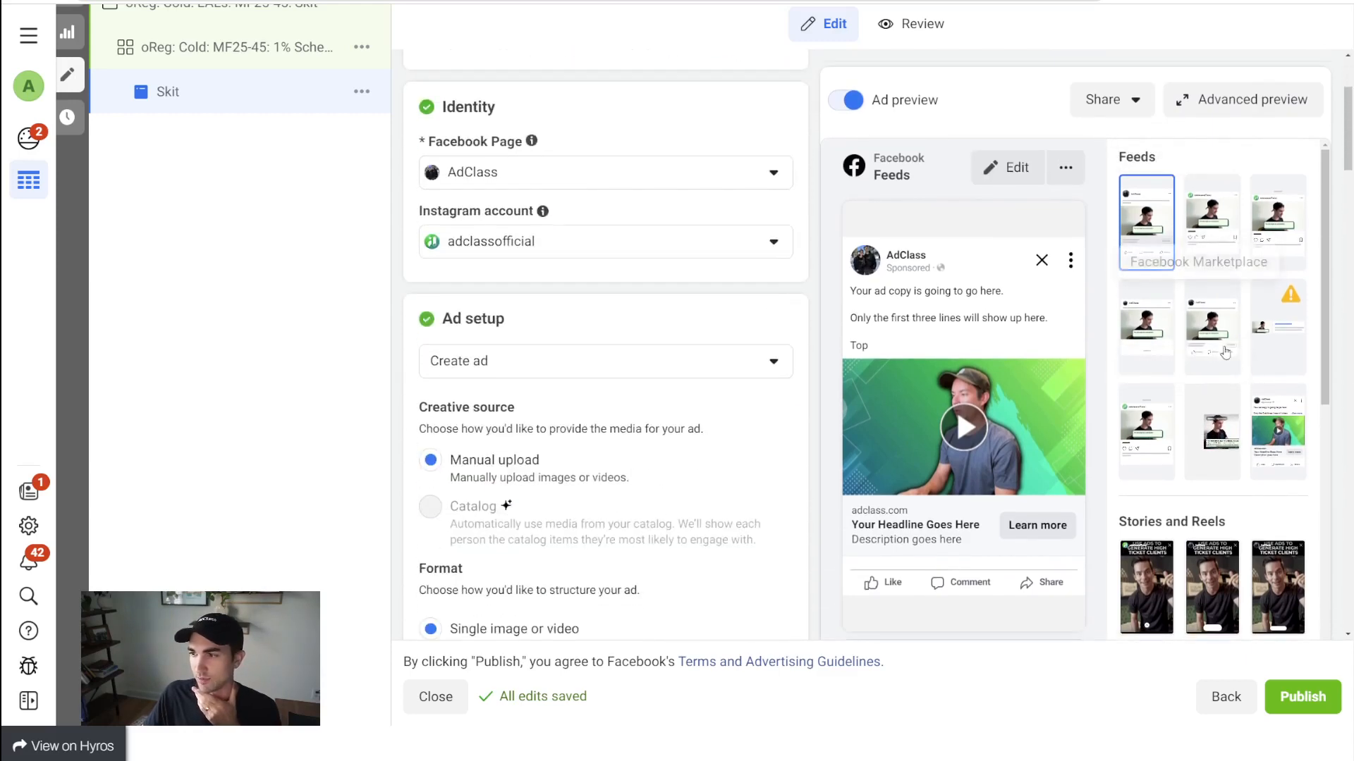
{"action": "scroll", "coordinate": [1000, 337], "scroll_direction": "up", "scroll_amount": 4}
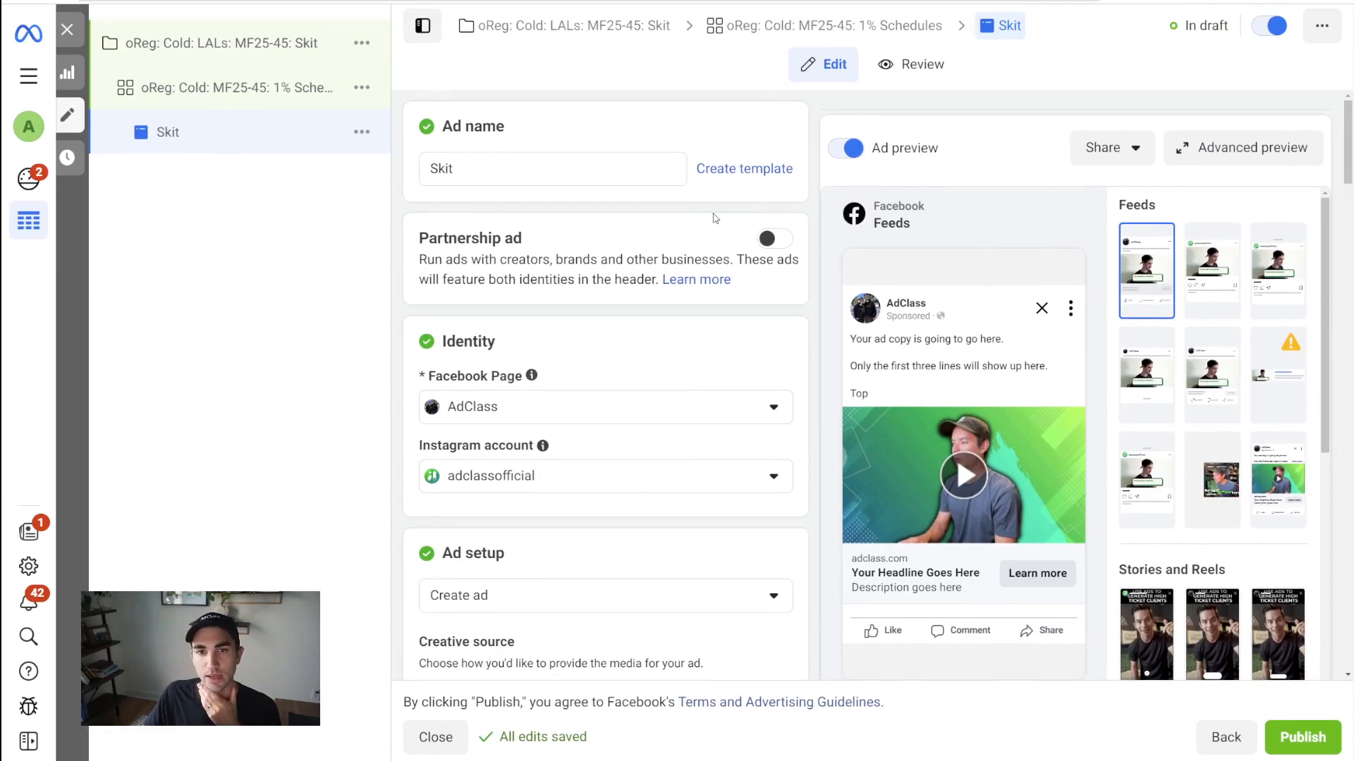
{"action": "left_click", "coordinate": [213, 98]}
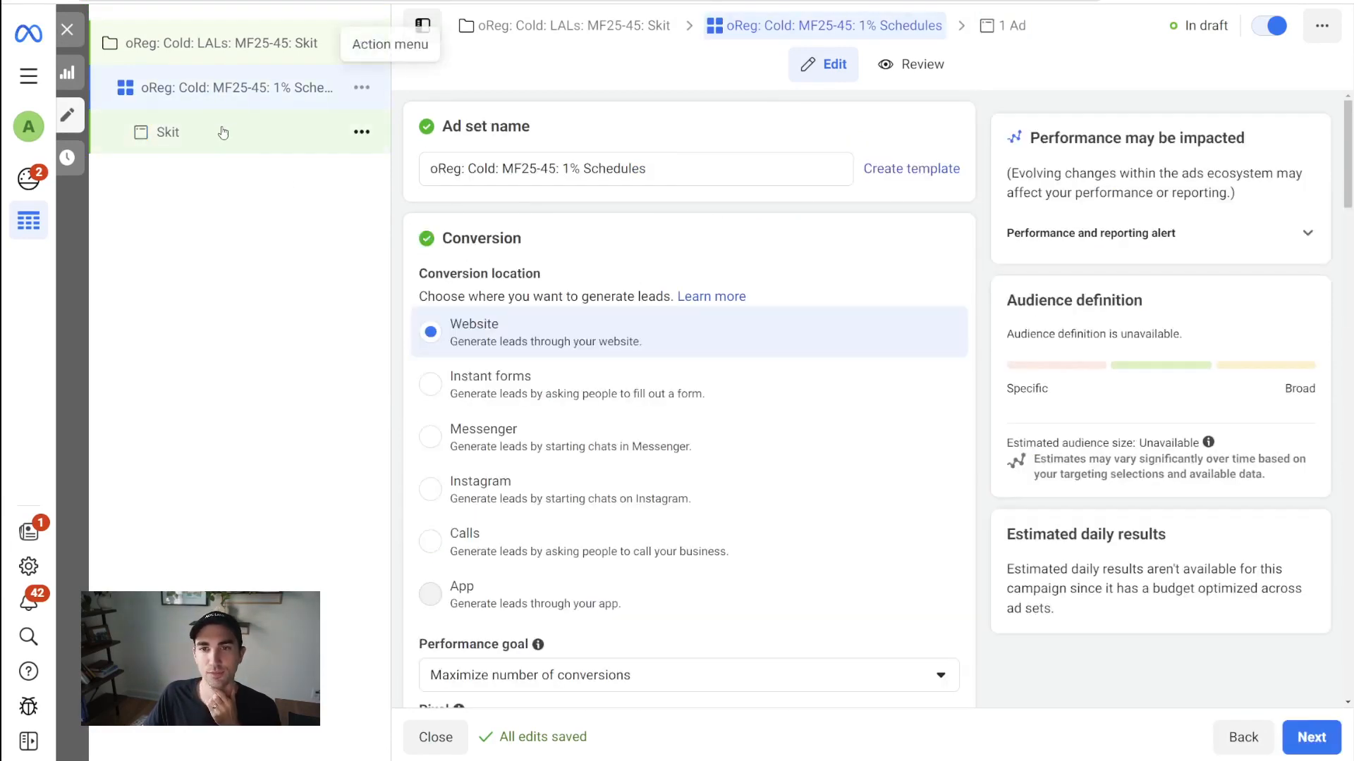
{"action": "left_click", "coordinate": [176, 131]}
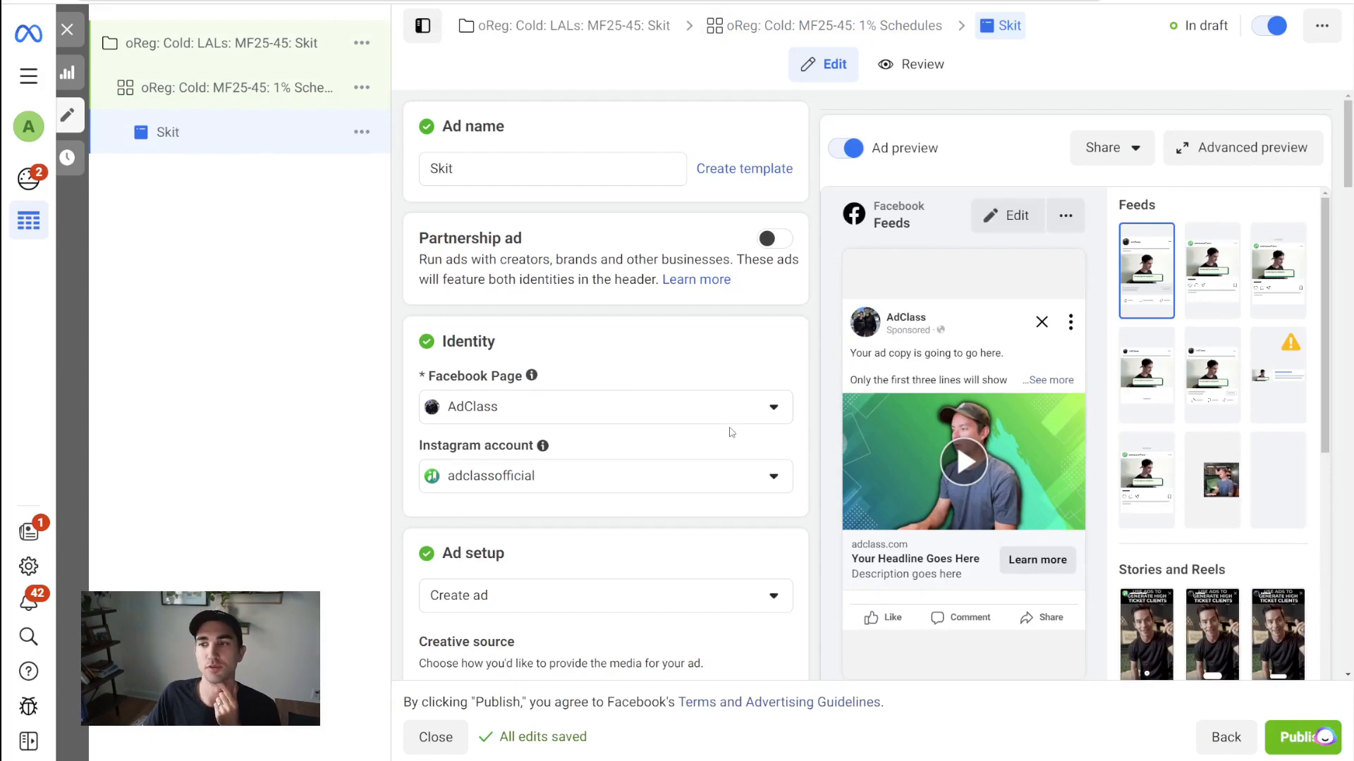
Step: Duplicate the ad set "oReg: Cold: MF25-45: 1% Schedules" within the campaign
{"action": "left_click", "coordinate": [254, 93]}
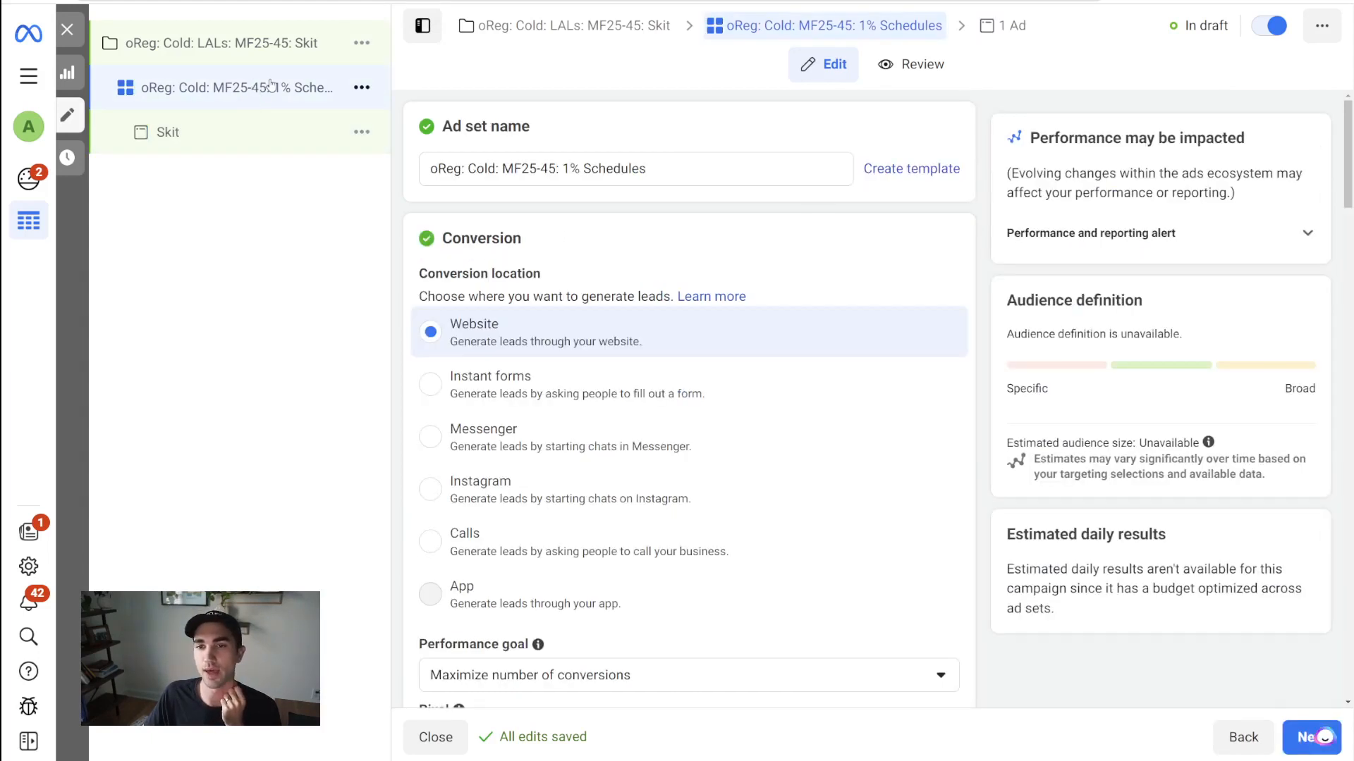
{"action": "left_click_drag", "start_coordinate": [568, 167], "coordinate": [585, 195]}
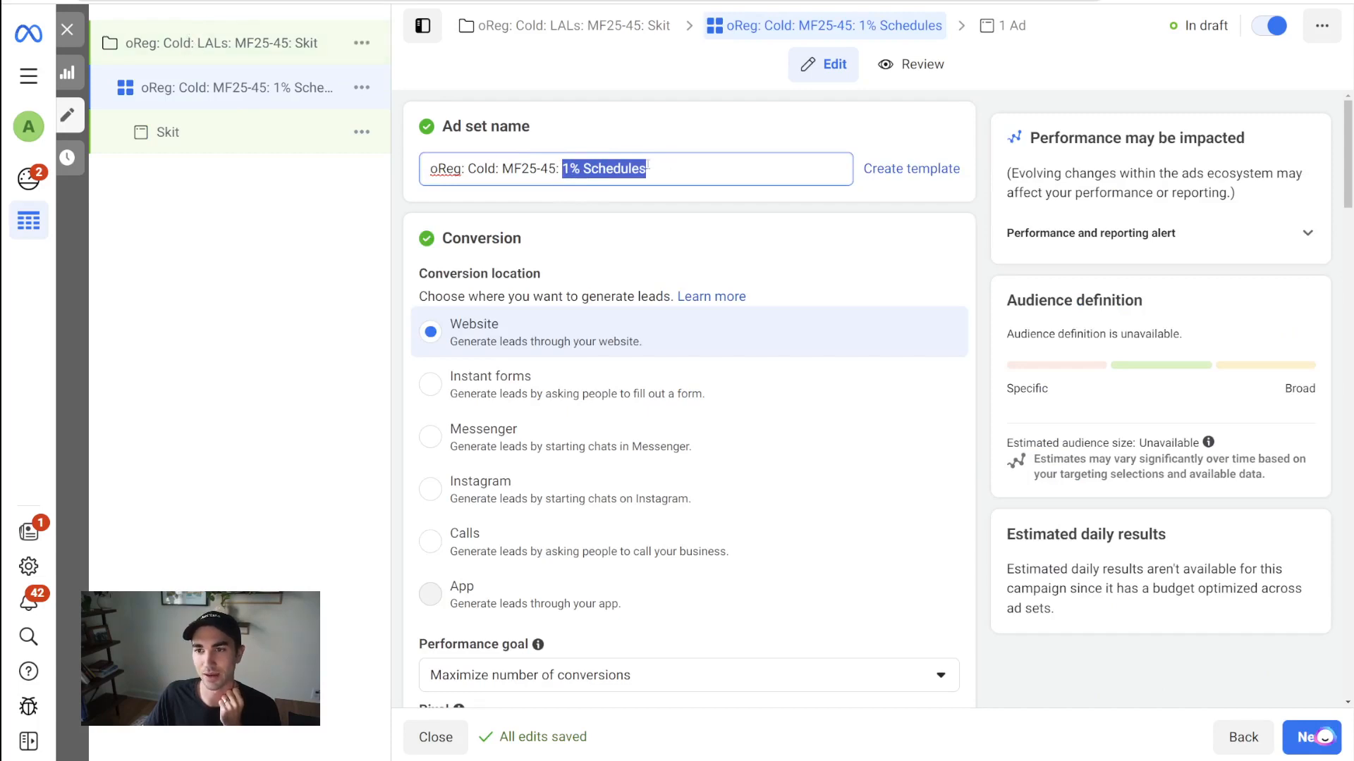
{"action": "left_click", "coordinate": [363, 88]}
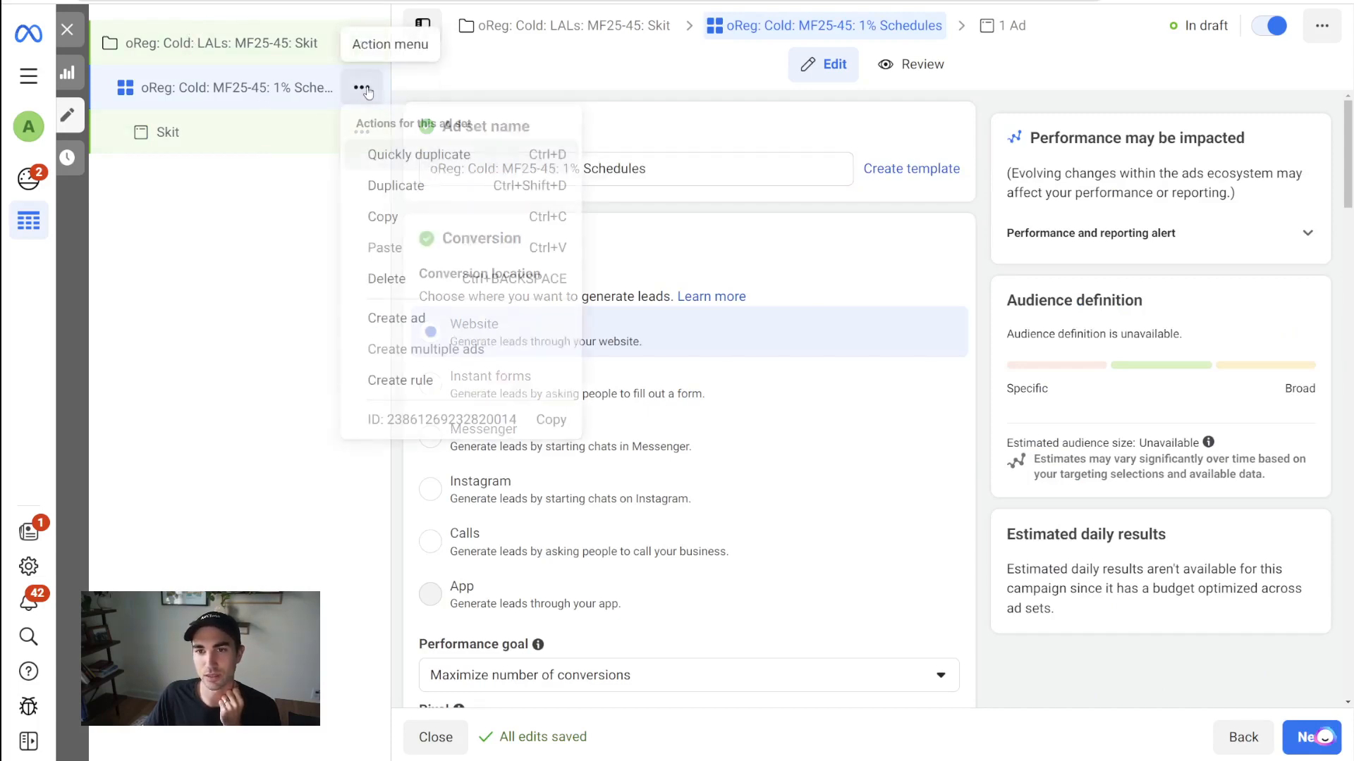
{"action": "left_click", "coordinate": [392, 186]}
{"action": "left_click", "coordinate": [874, 521]}
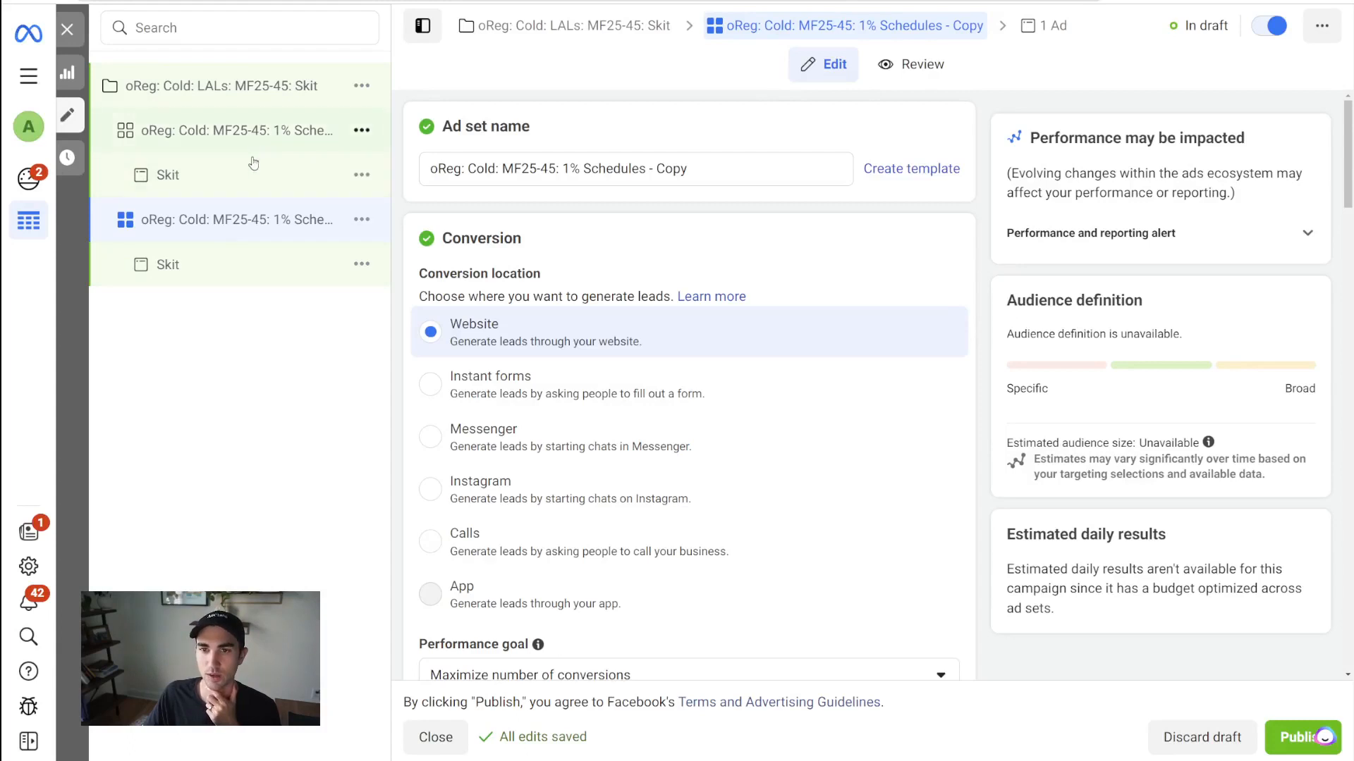
Step: Rename the duplicated ad set "oReg: Cold: MF25-45: 1% AdClass Export"
{"action": "left_click_drag", "start_coordinate": [689, 169], "coordinate": [586, 185]}
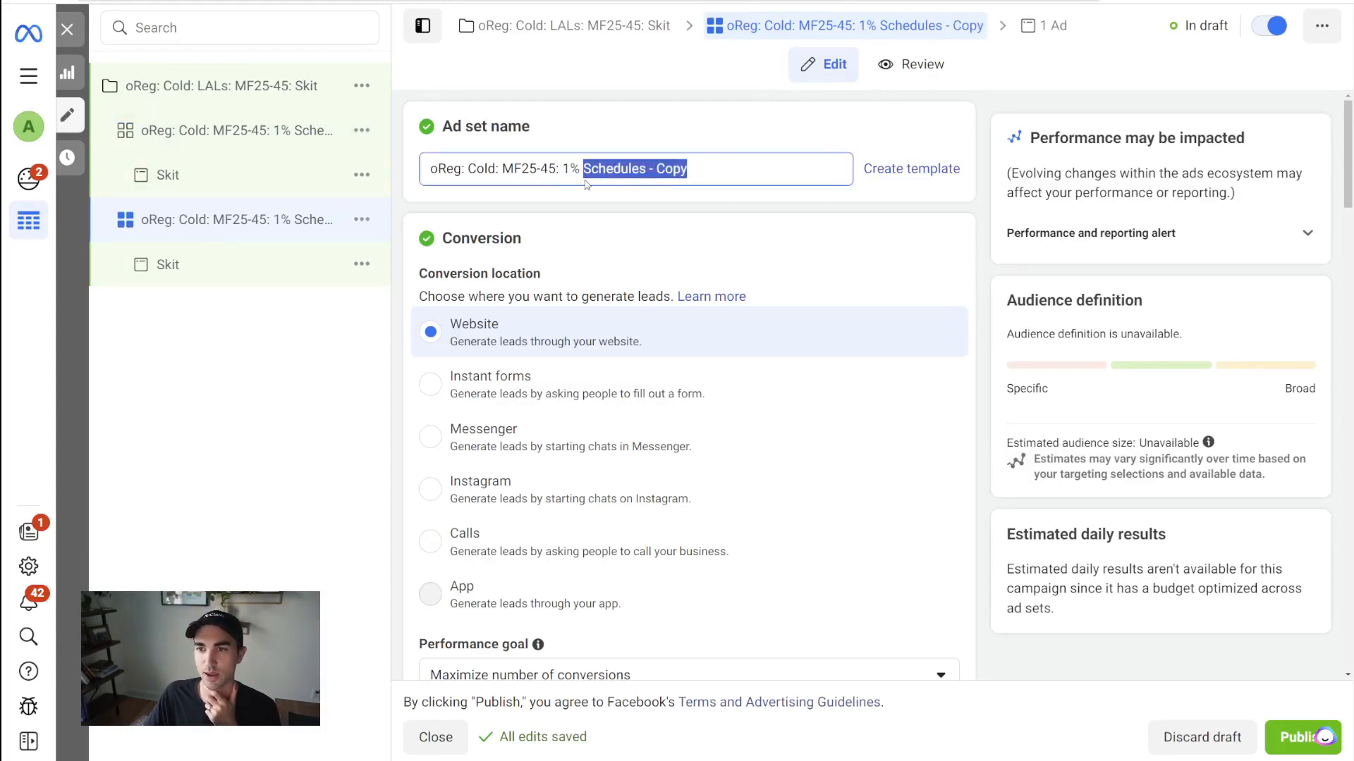
{"action": "key", "text": "BackSpace"}
{"action": "type", "text": "AdClas"}
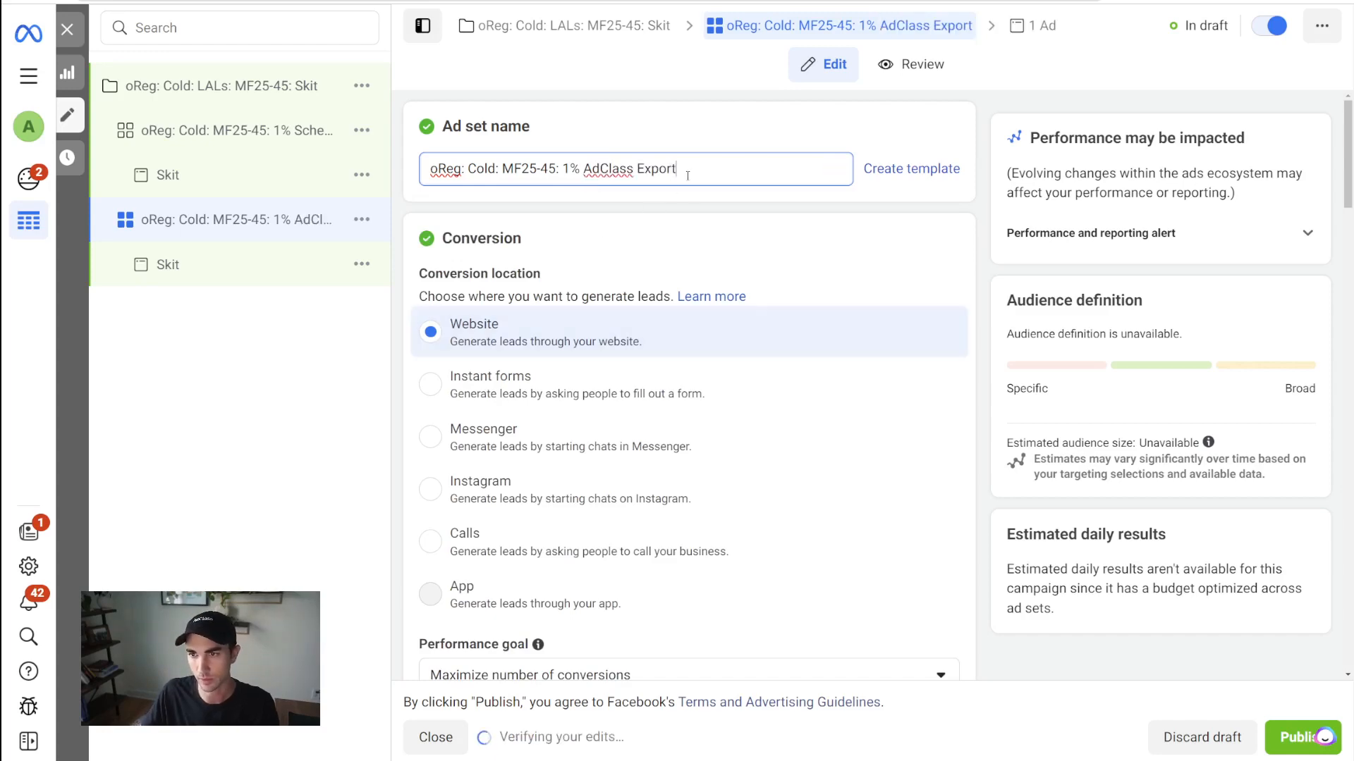
Step: Replace the duplicated ad set's included lookalike audience with "Lookalike (US, 1%) - AdClass Export.csv"
{"action": "scroll", "coordinate": [666, 287], "scroll_direction": "down", "scroll_amount": 15}
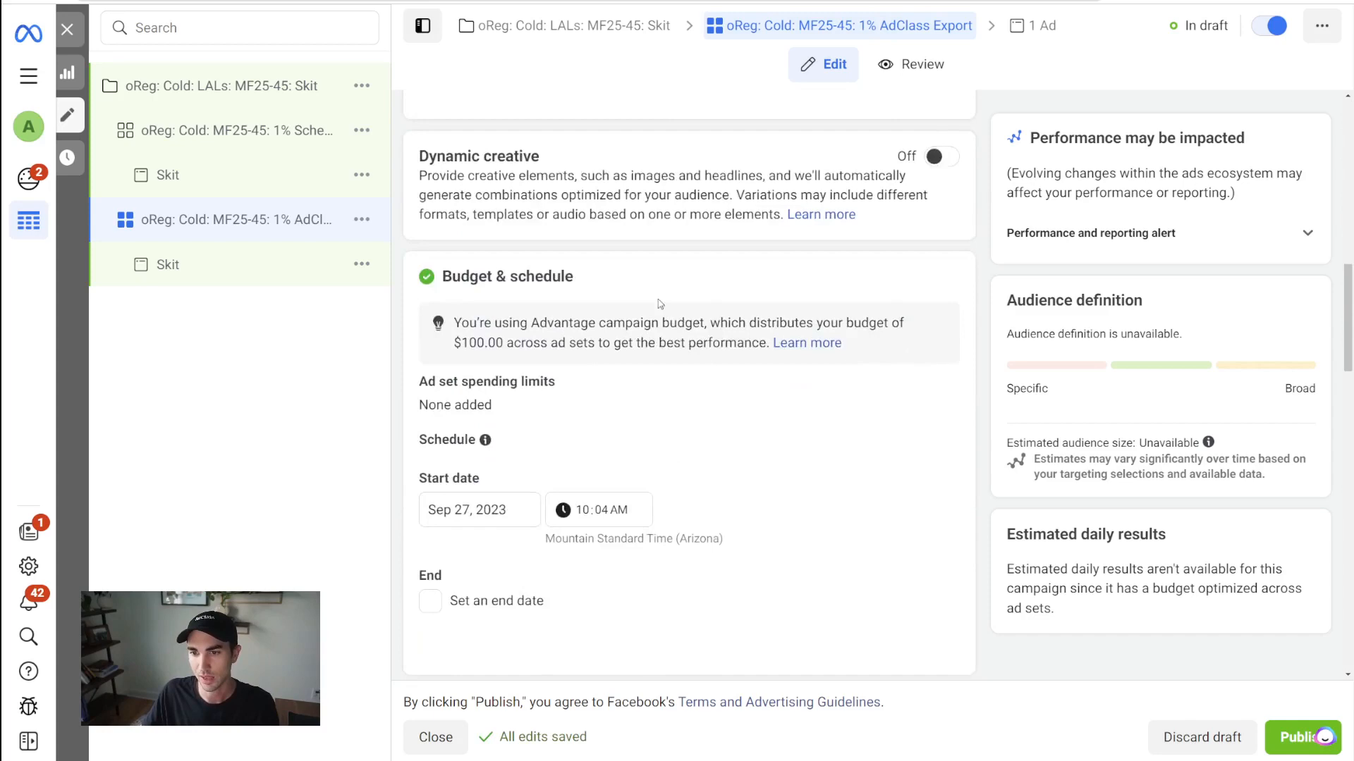
{"action": "scroll", "coordinate": [657, 297], "scroll_direction": "down", "scroll_amount": 5}
{"action": "left_click_drag", "start_coordinate": [501, 277], "coordinate": [687, 282]}
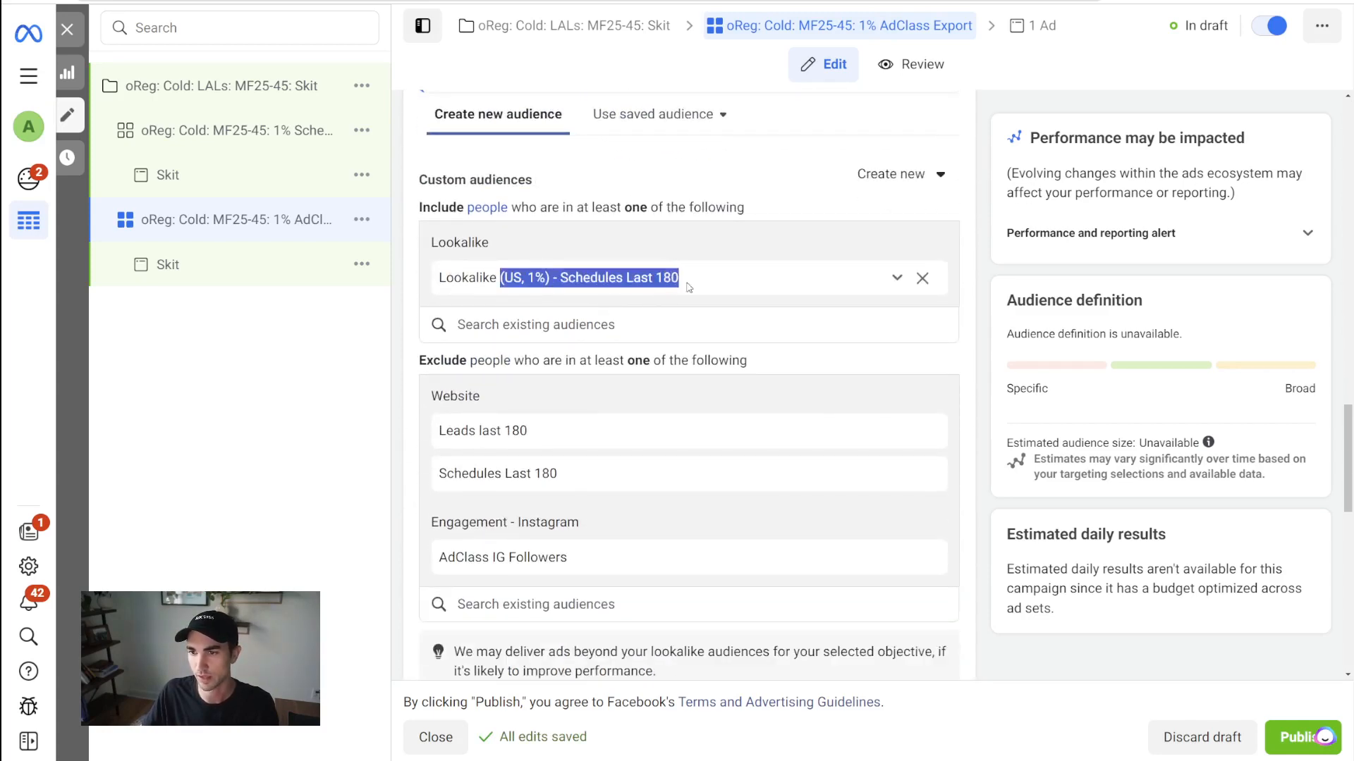
{"action": "left_click", "coordinate": [922, 278]}
{"action": "left_click", "coordinate": [625, 240]}
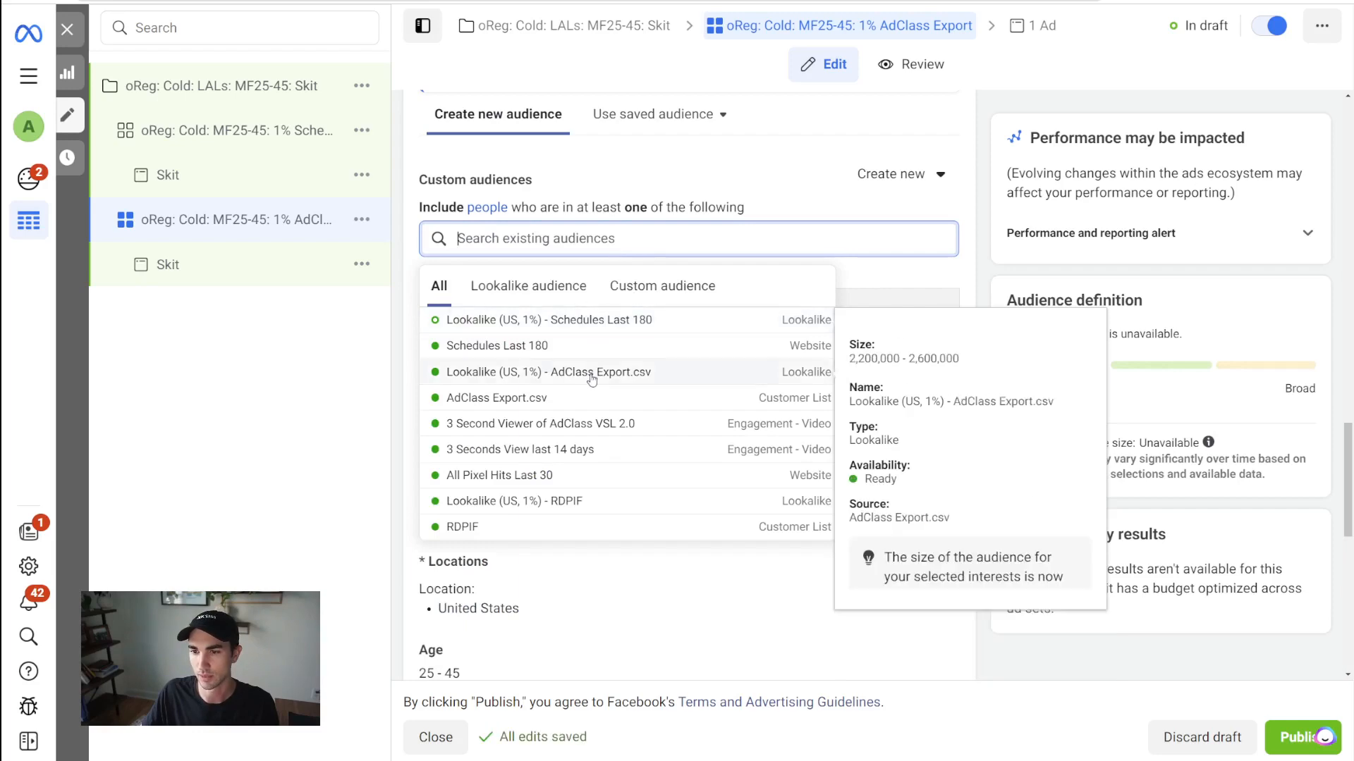
{"action": "left_click", "coordinate": [548, 372]}
{"action": "left_click", "coordinate": [330, 371]}
{"action": "scroll", "coordinate": [632, 255], "scroll_direction": "up", "scroll_amount": 15}
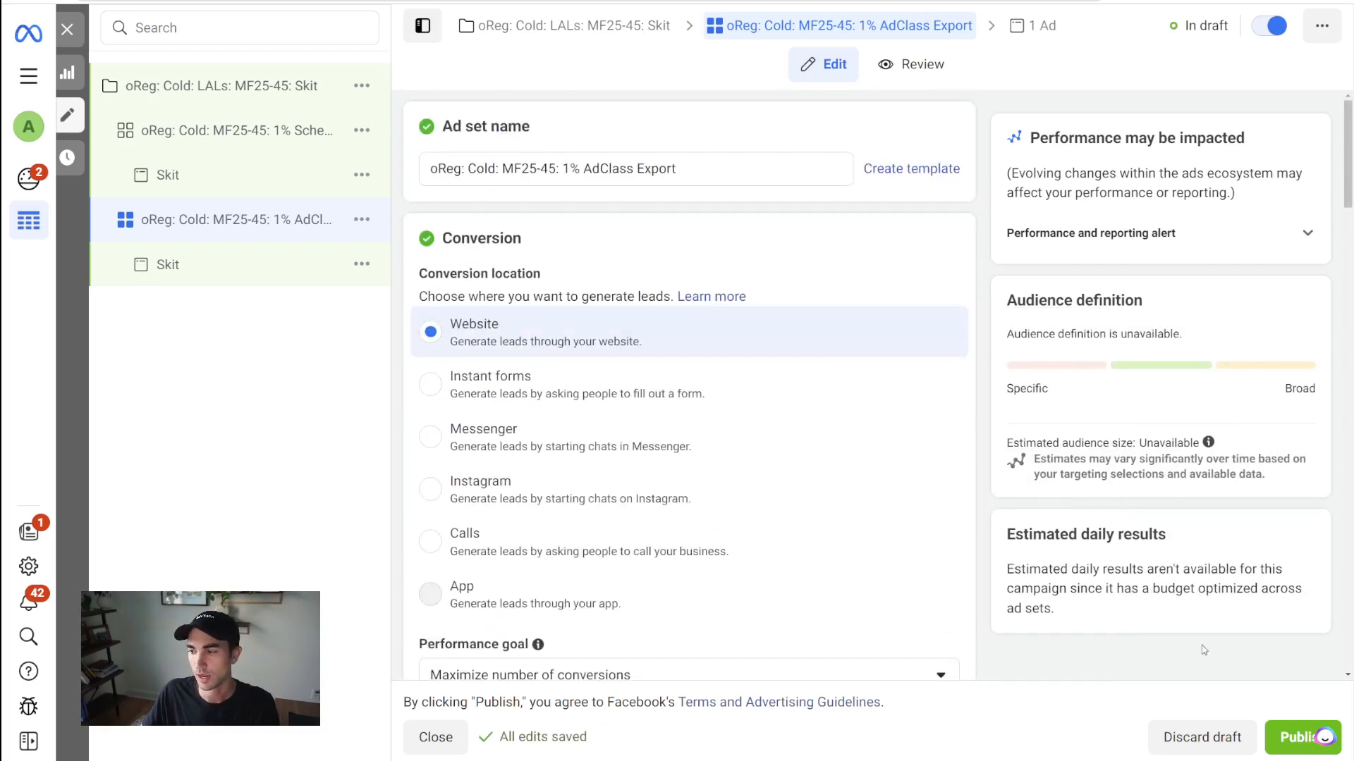
Step: Close the draft editor and filter the campaigns list to only the selected campaign "oReg: Cold: LALs: MF25-45: Skit"
{"action": "left_click", "coordinate": [68, 30]}
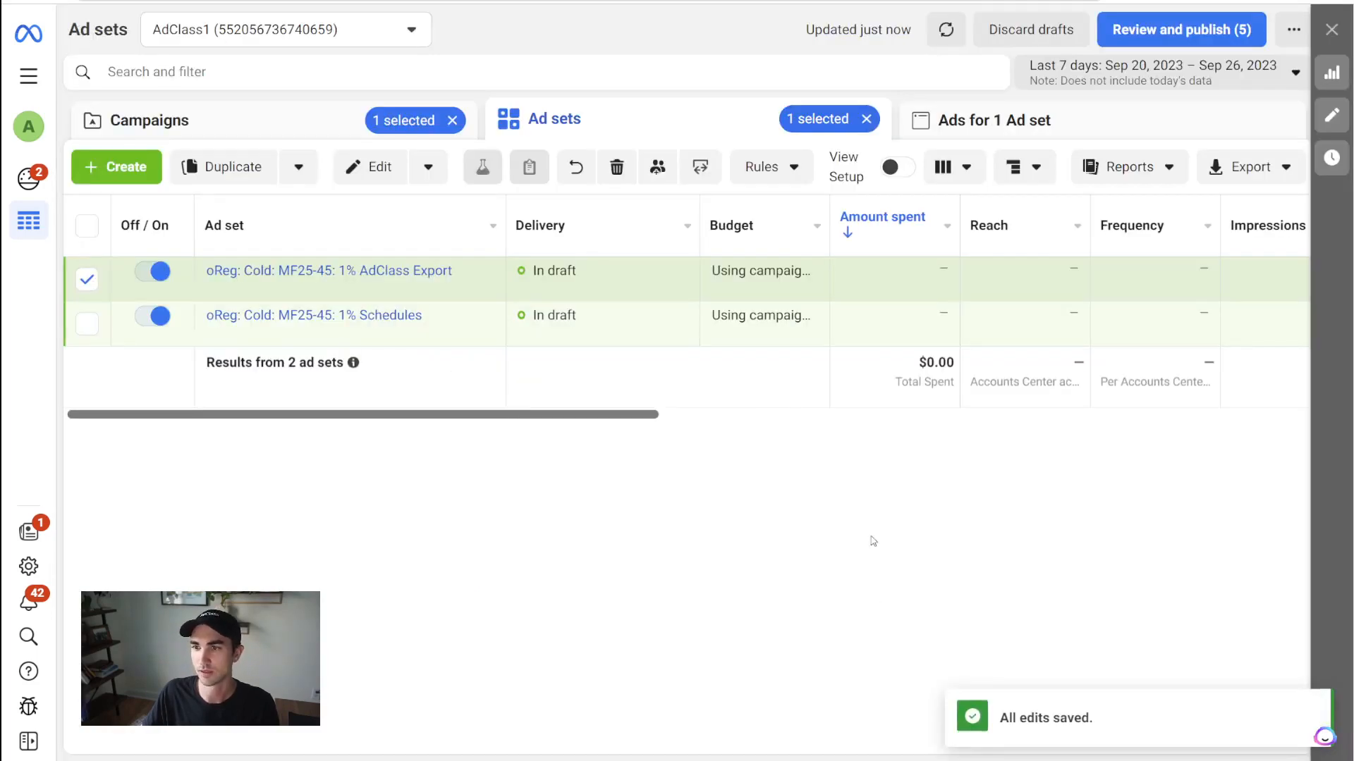
{"action": "left_click", "coordinate": [272, 125]}
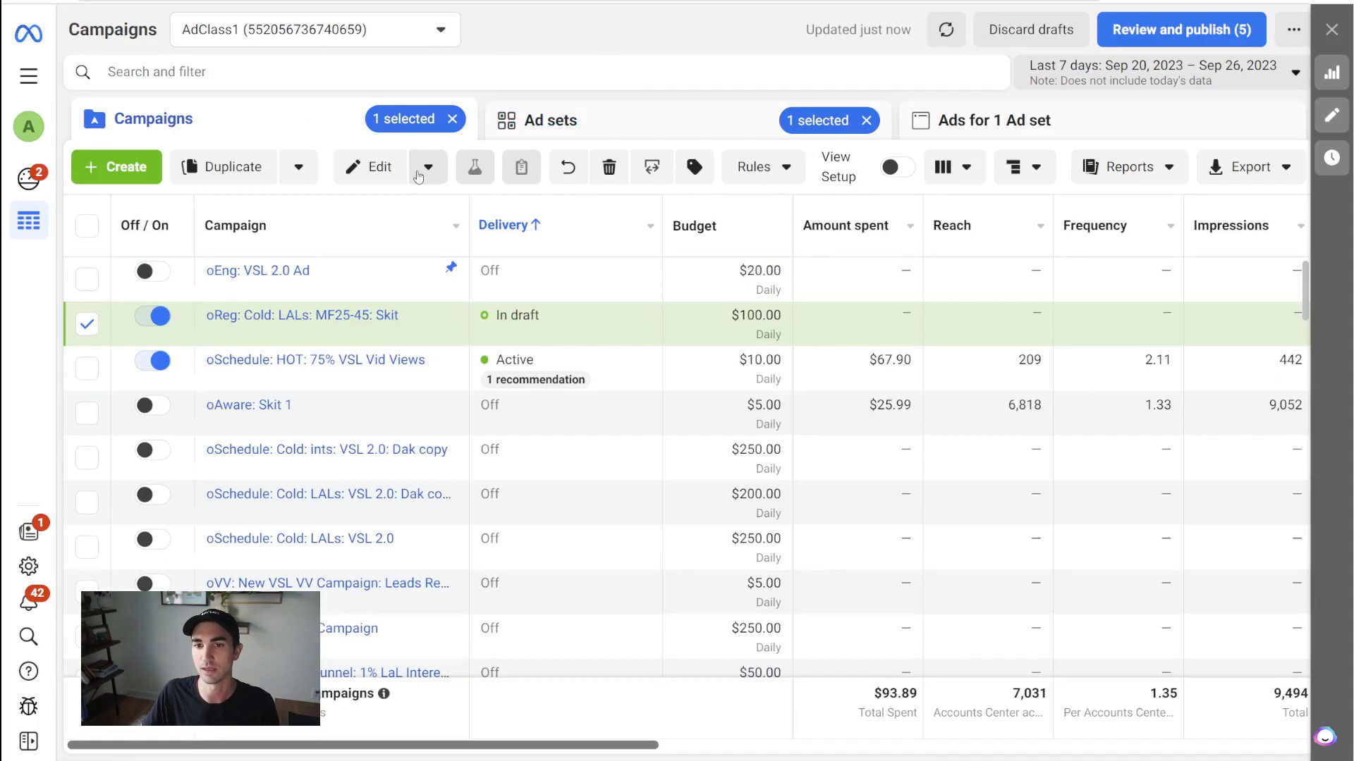
{"action": "left_click", "coordinate": [305, 74]}
{"action": "left_click", "coordinate": [162, 272]}
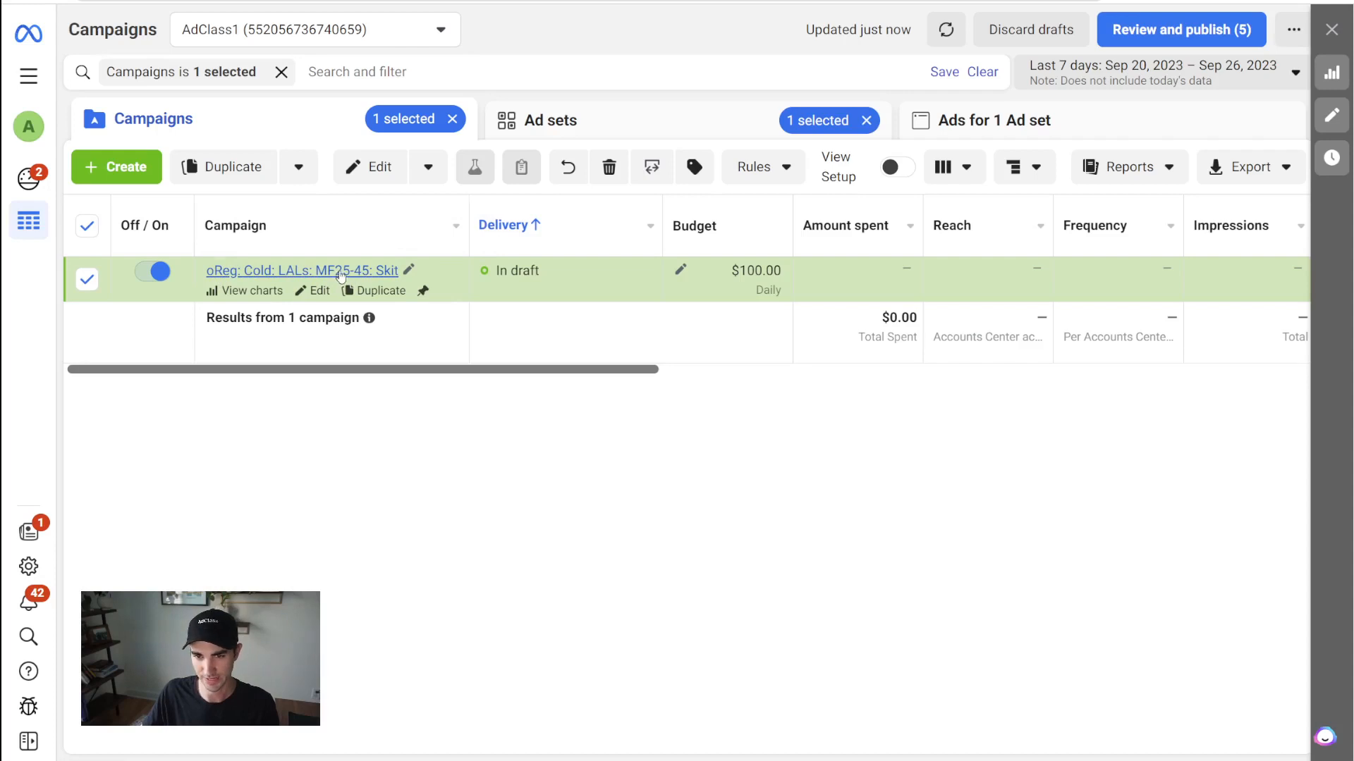
Step: Drill down from the draft campaign through its "1% AdClass Export" ad set to view the ads inside
{"action": "left_click", "coordinate": [341, 272]}
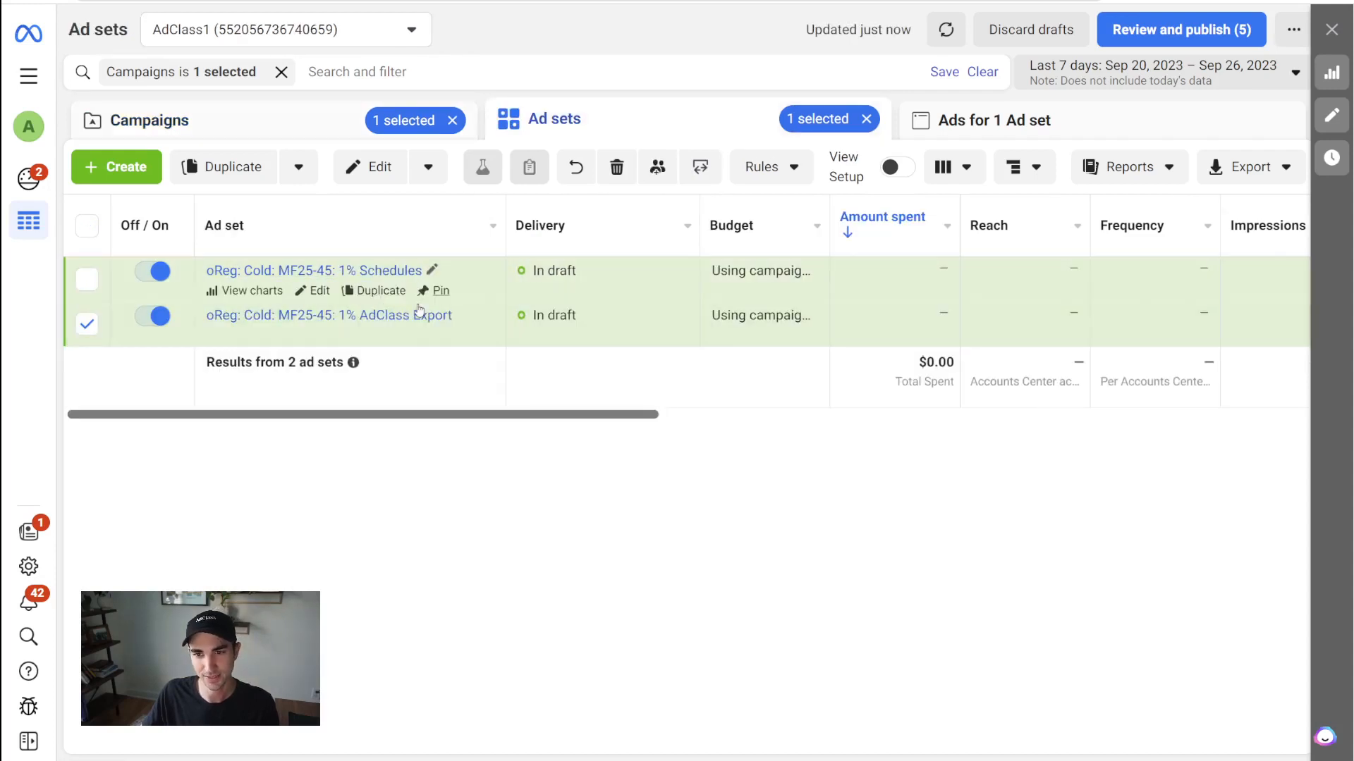
{"action": "left_click", "coordinate": [372, 316]}
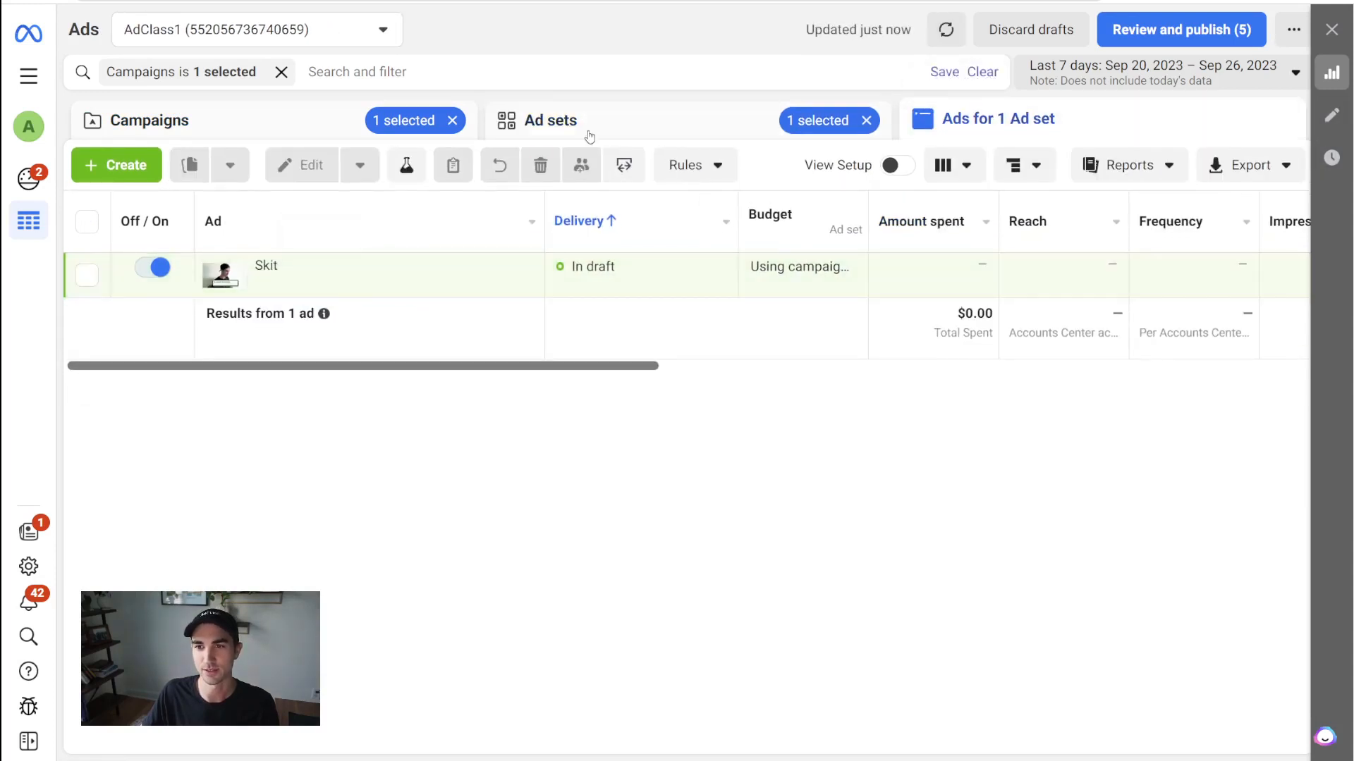
Step: Select both ad sets to list their ads, and publish all draft items of the campaign
{"action": "left_click", "coordinate": [590, 133]}
{"action": "left_click", "coordinate": [87, 279]}
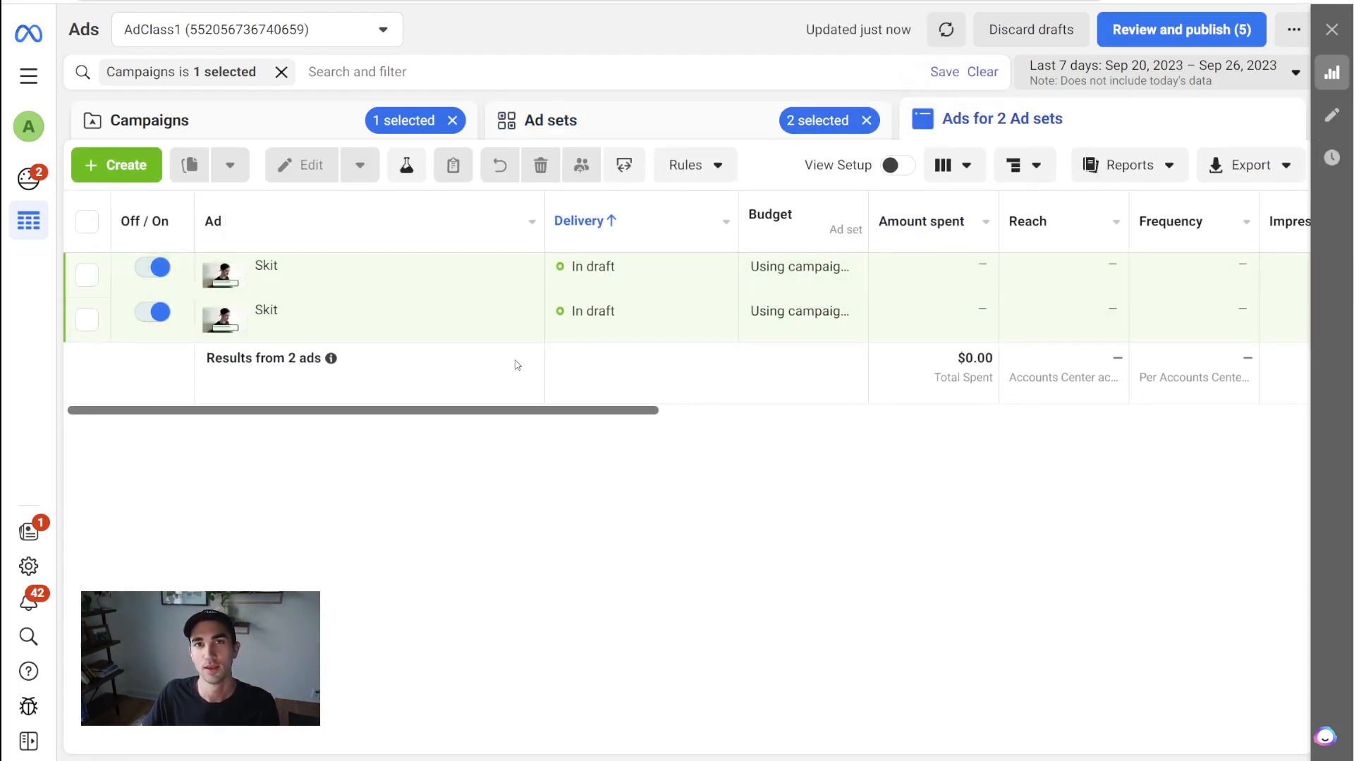
{"action": "left_click", "coordinate": [1201, 31]}
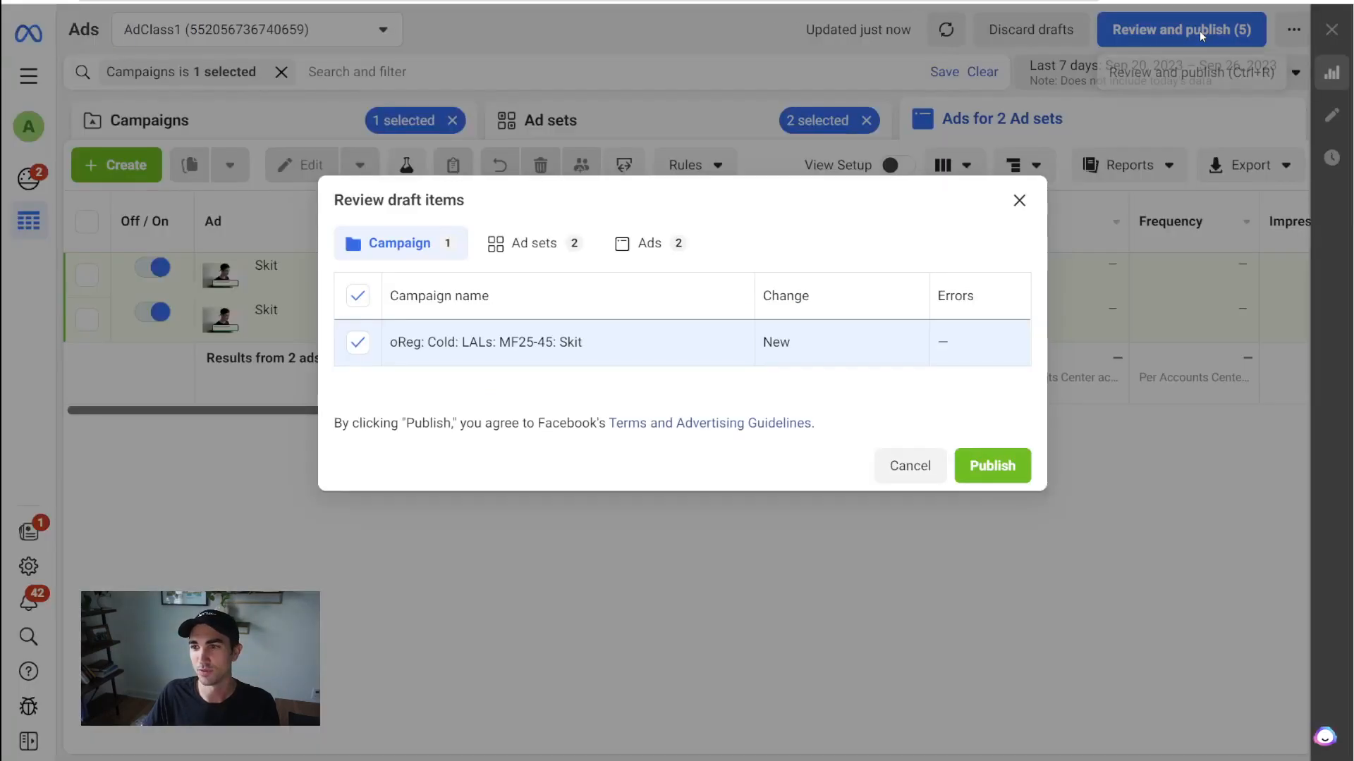
{"action": "left_click", "coordinate": [991, 466]}
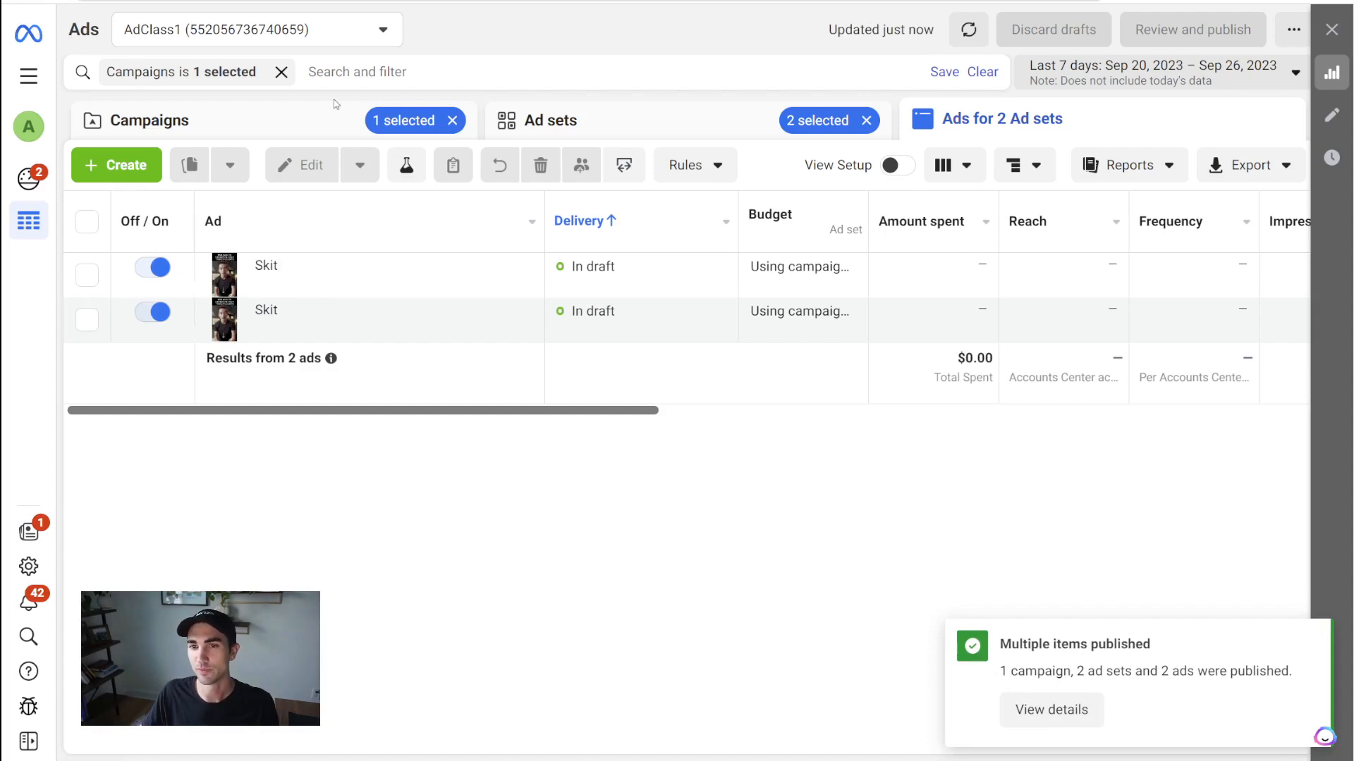
Step: Refresh the published campaign's data and drill down through its "1% AdClass Export" ad set to check the ads inside
{"action": "left_click", "coordinate": [309, 122]}
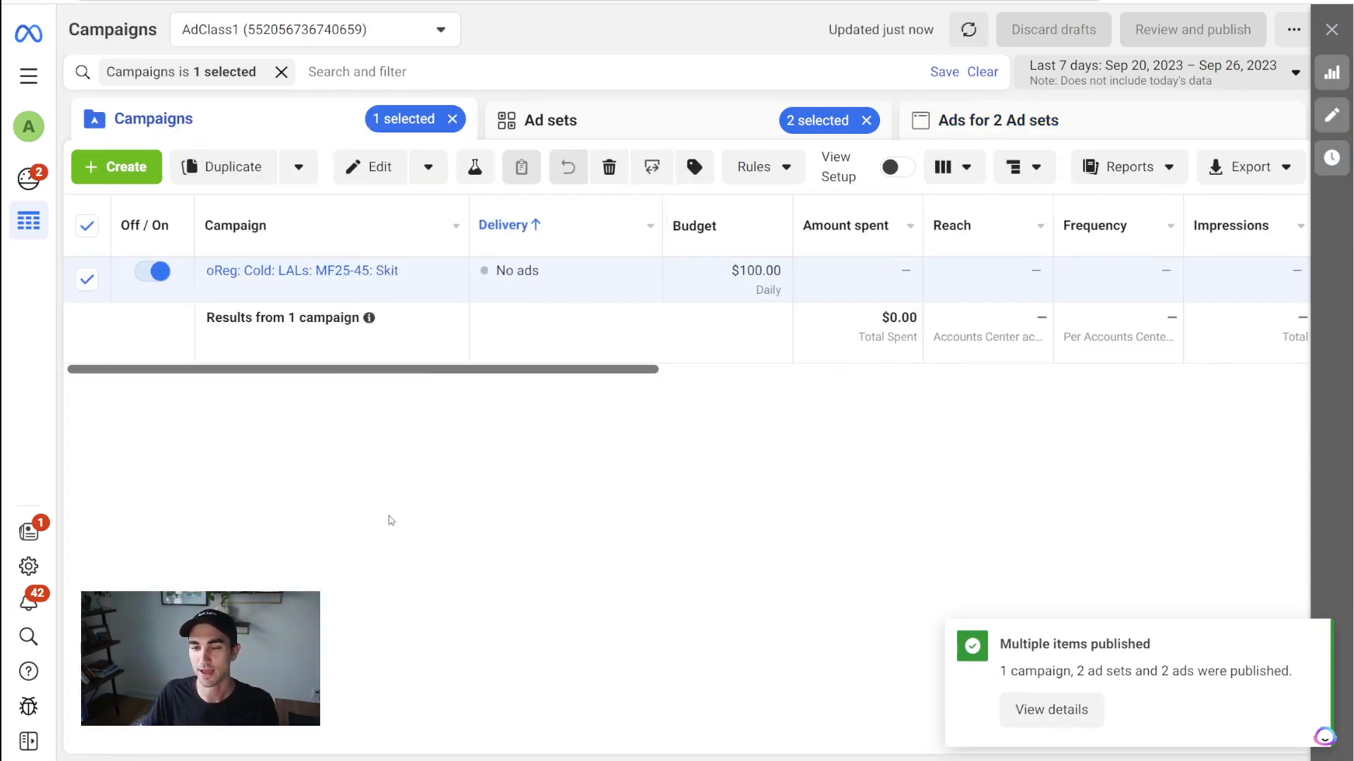
{"action": "left_click_drag", "start_coordinate": [509, 271], "coordinate": [565, 273]}
{"action": "left_click", "coordinate": [968, 30]}
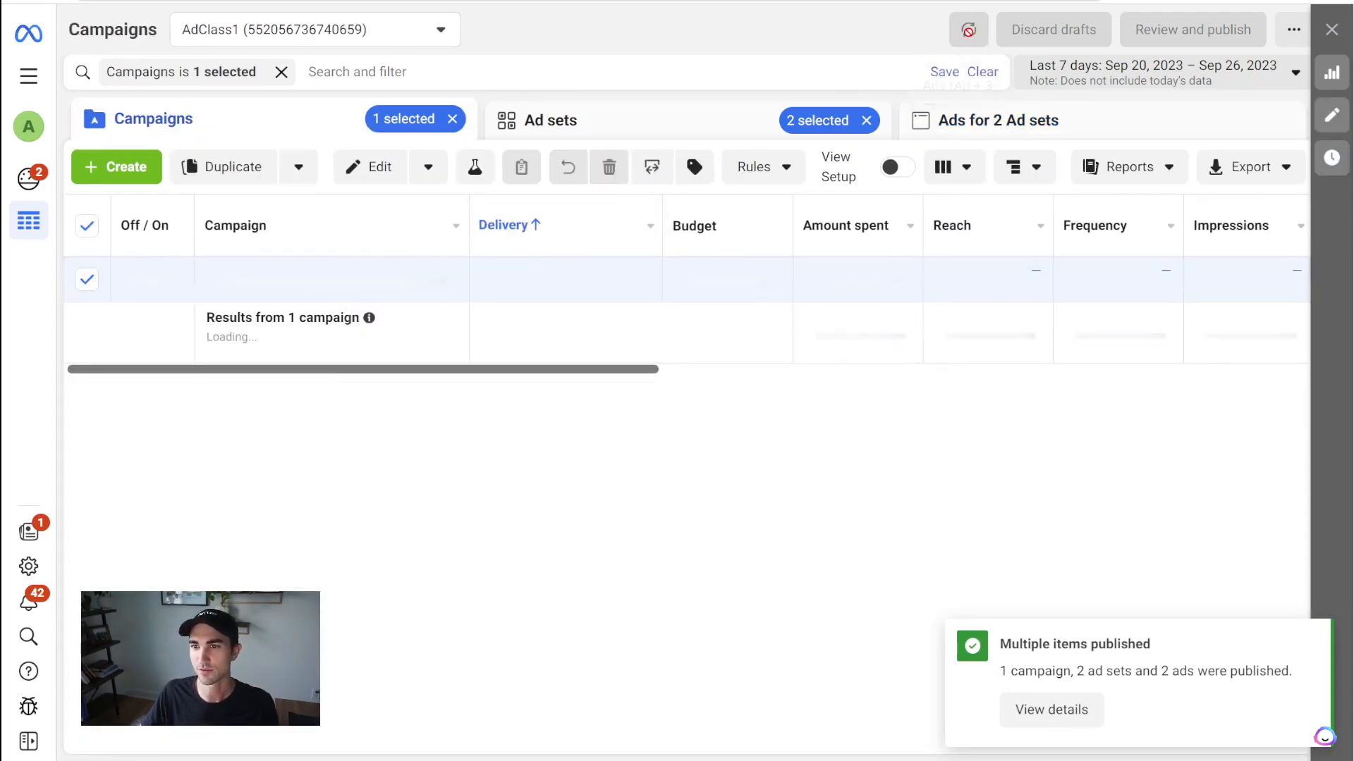
{"action": "left_click", "coordinate": [340, 275]}
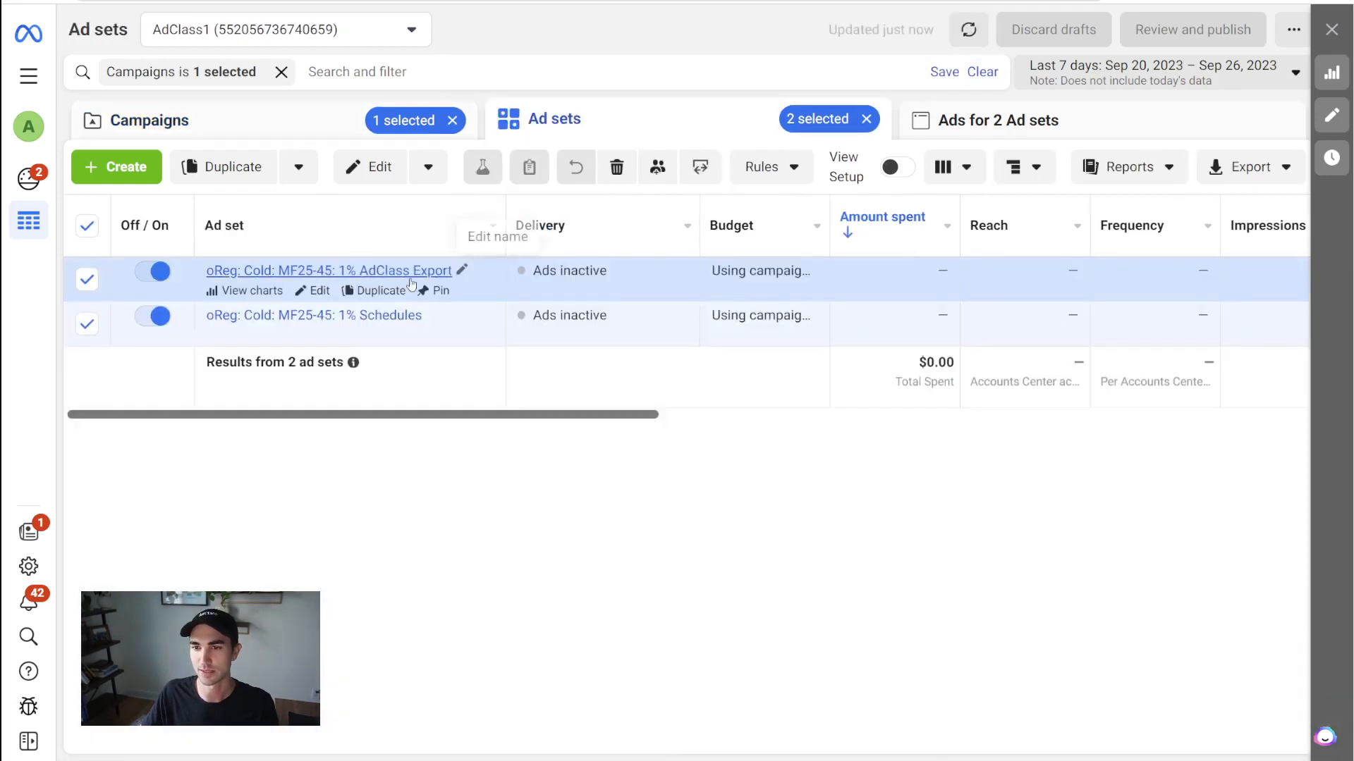
{"action": "left_click", "coordinate": [221, 273]}
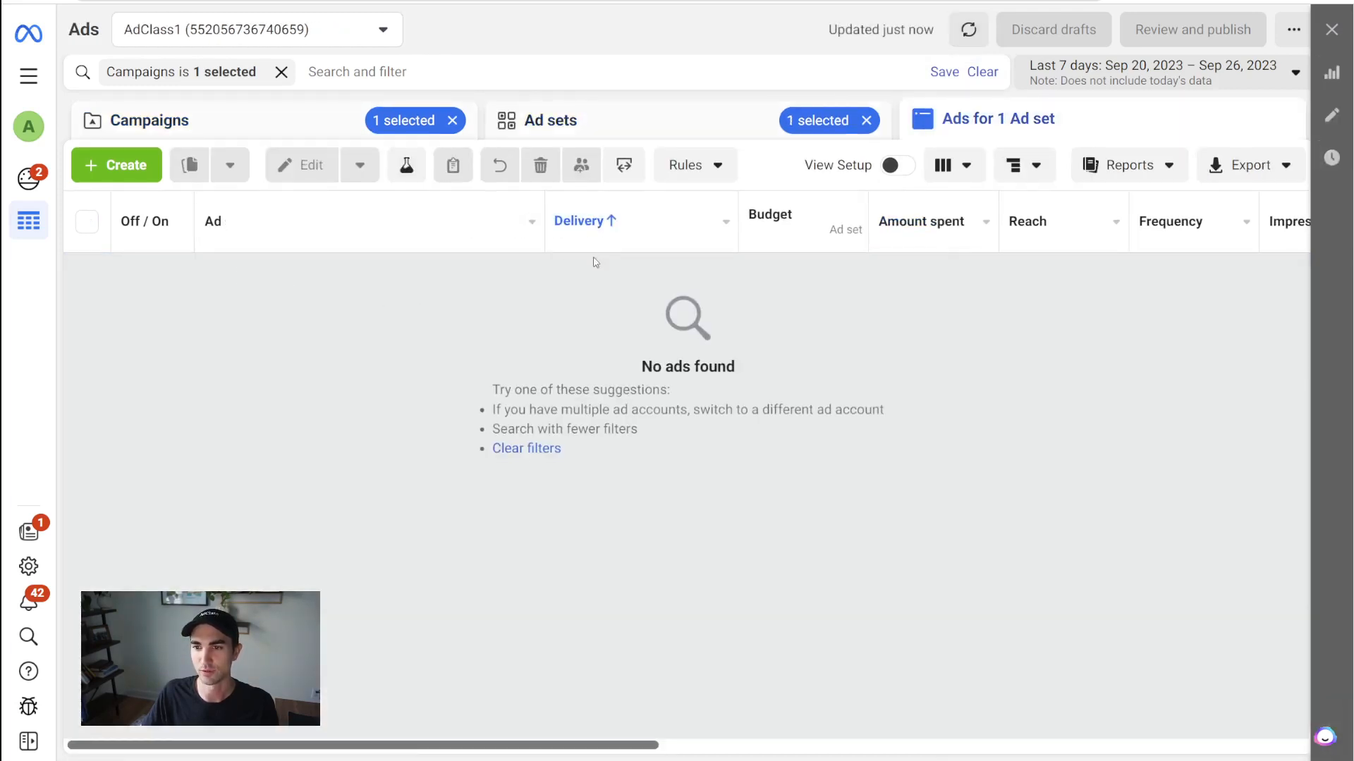
Step: Remove the selected-campaign filter and look through the full campaigns list for the published campaign
{"action": "left_click", "coordinate": [281, 71]}
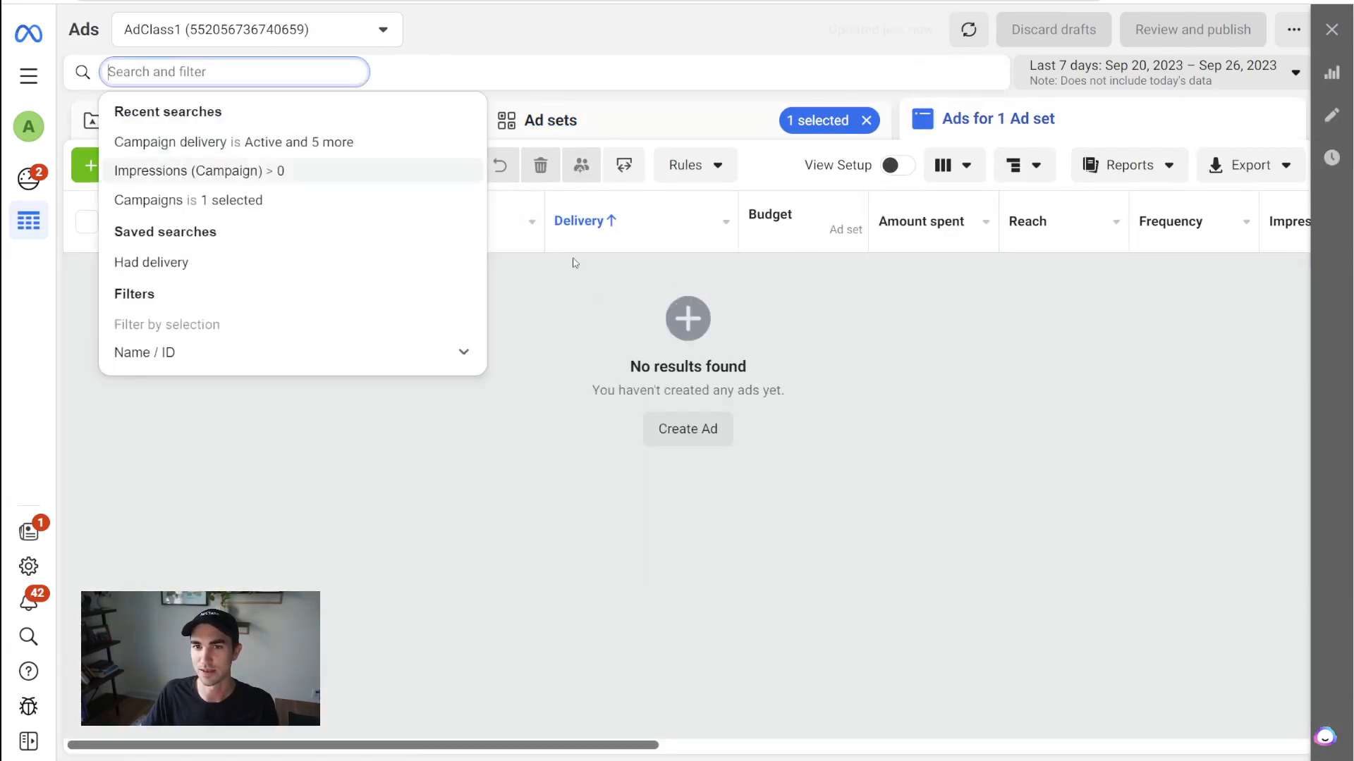
{"action": "left_click", "coordinate": [861, 463]}
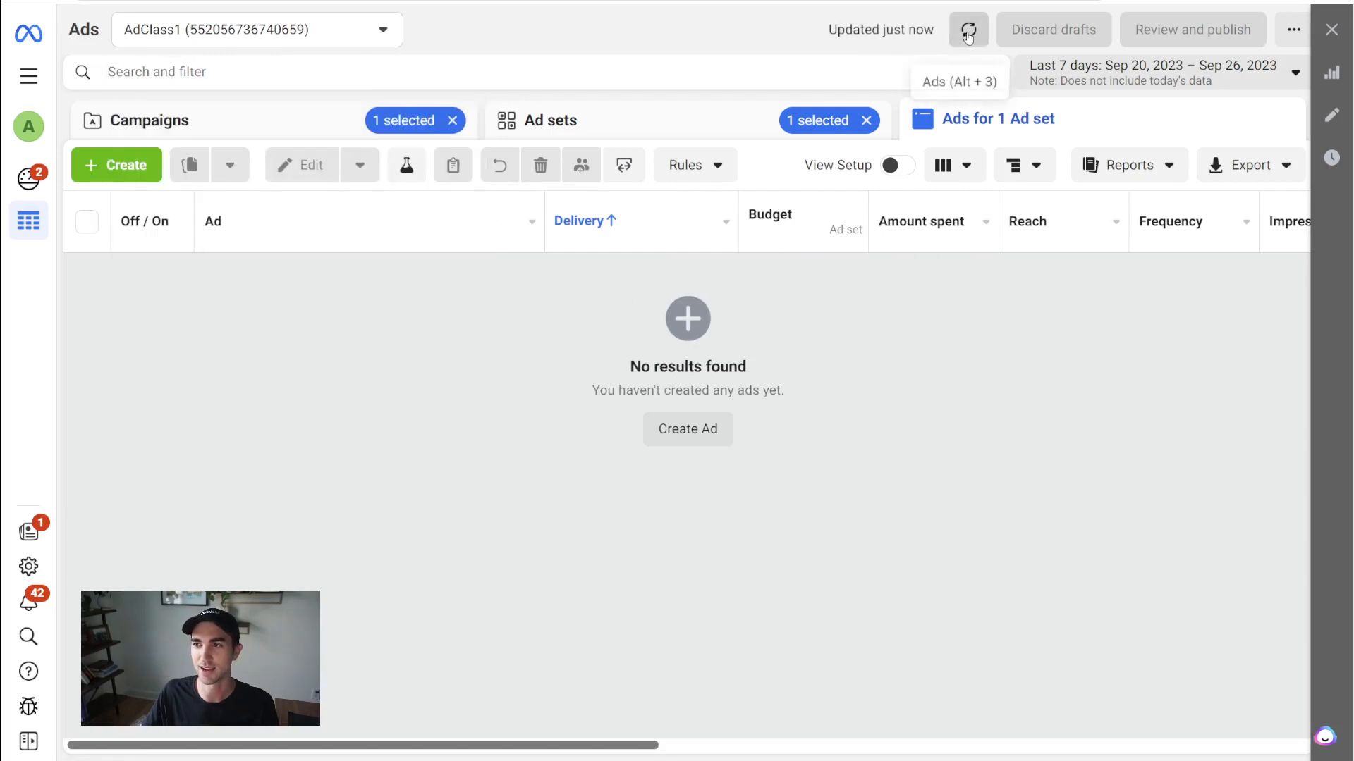
{"action": "left_click", "coordinate": [335, 121]}
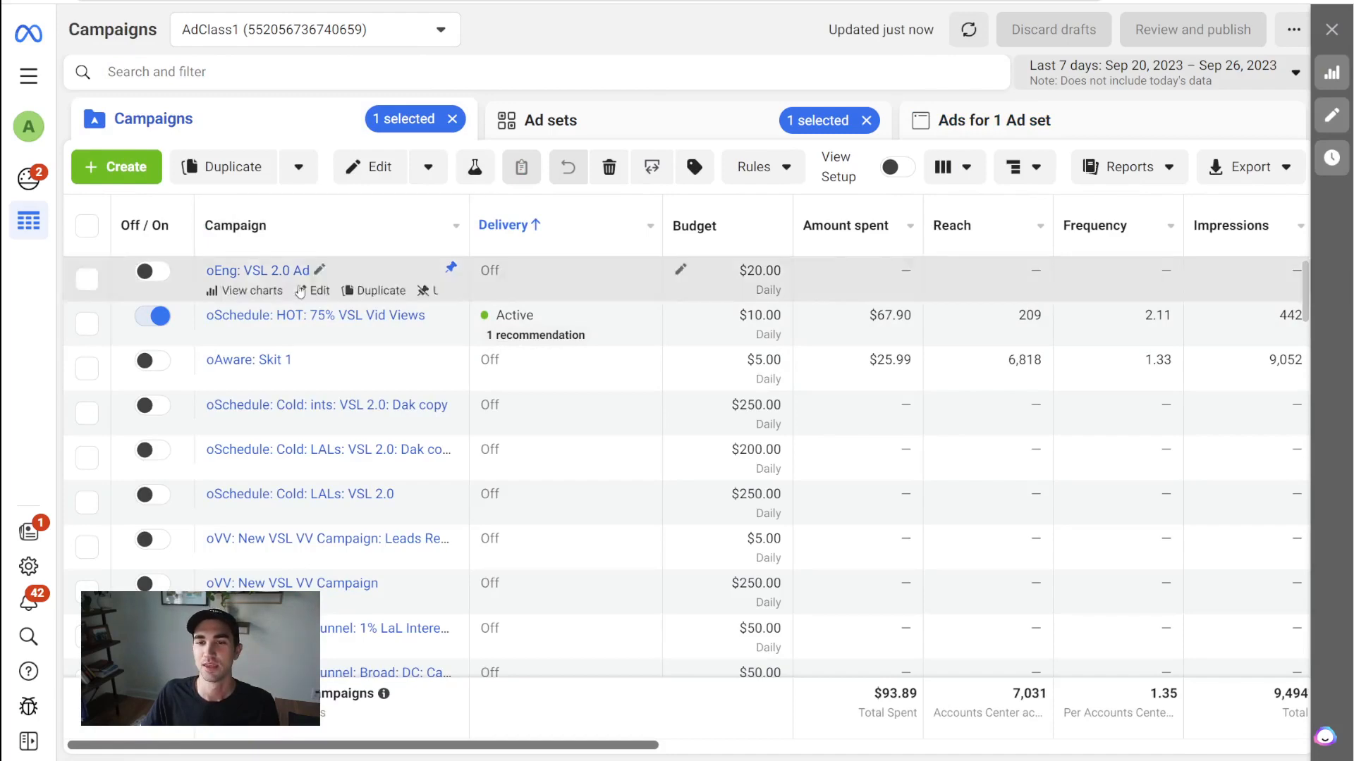
{"action": "scroll", "coordinate": [437, 296], "scroll_direction": "down", "scroll_amount": 5}
{"action": "scroll", "coordinate": [430, 282], "scroll_direction": "up", "scroll_amount": 5}
{"action": "scroll", "coordinate": [308, 397], "scroll_direction": "down", "scroll_amount": 15}
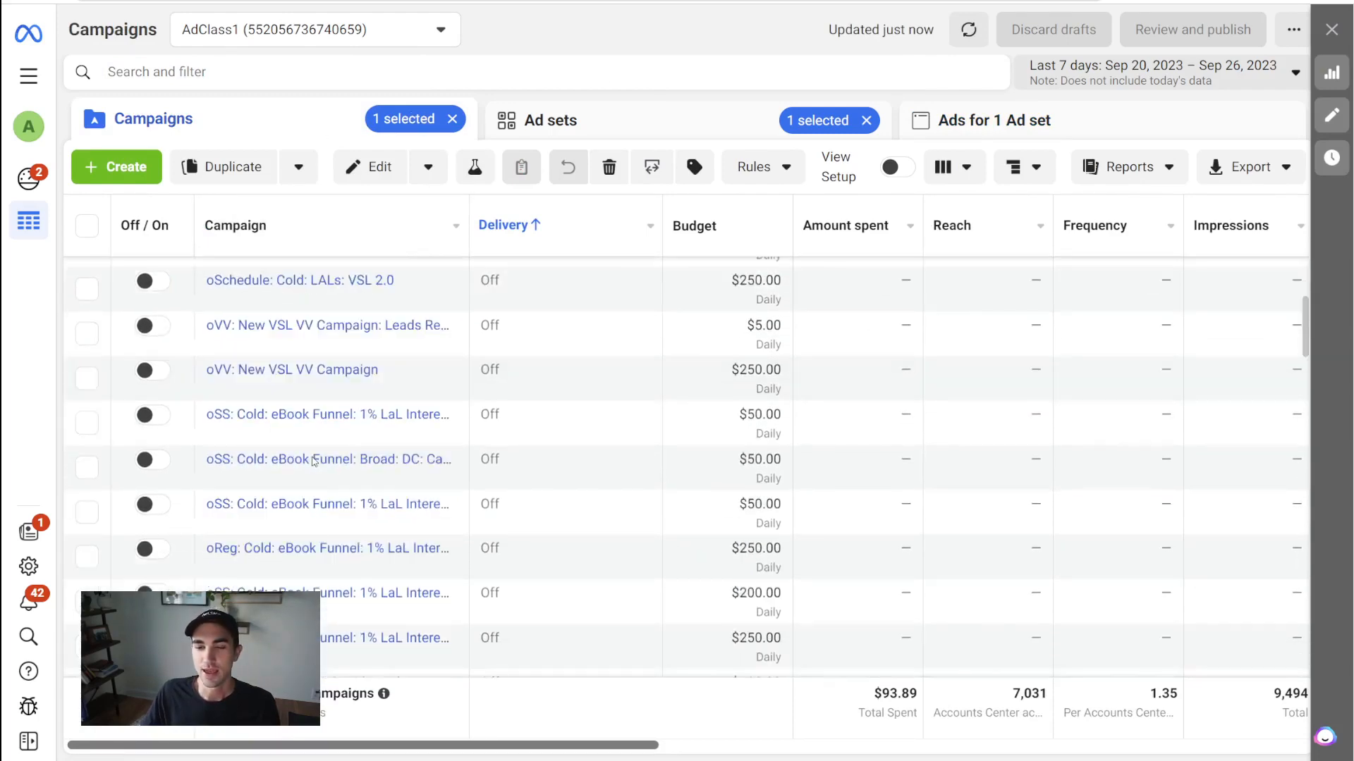
{"action": "scroll", "coordinate": [308, 397], "scroll_direction": "up", "scroll_amount": 15}
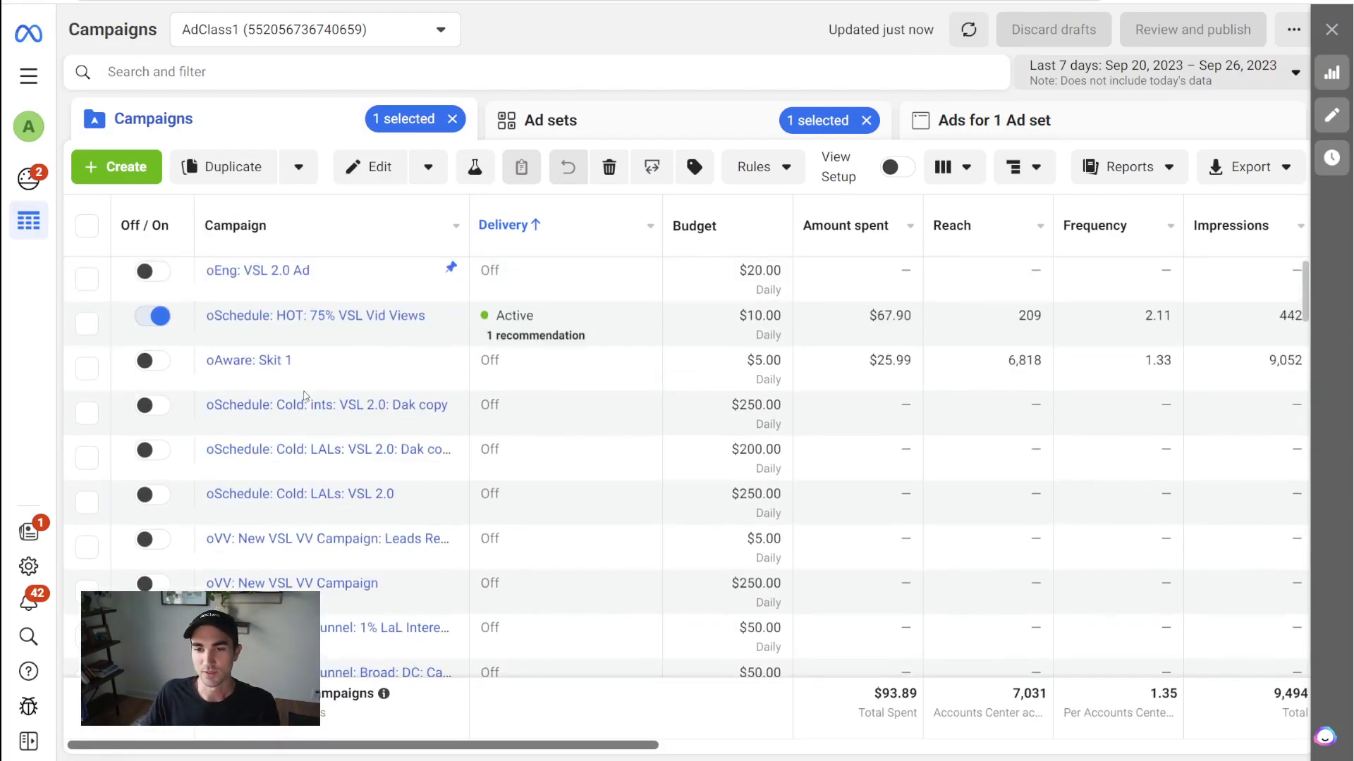
Step: Filter the campaigns by names containing "oreg" and turn off the campaign "oReg: Cold: LALs: MF25-45: Skit"
{"action": "left_click", "coordinate": [368, 72]}
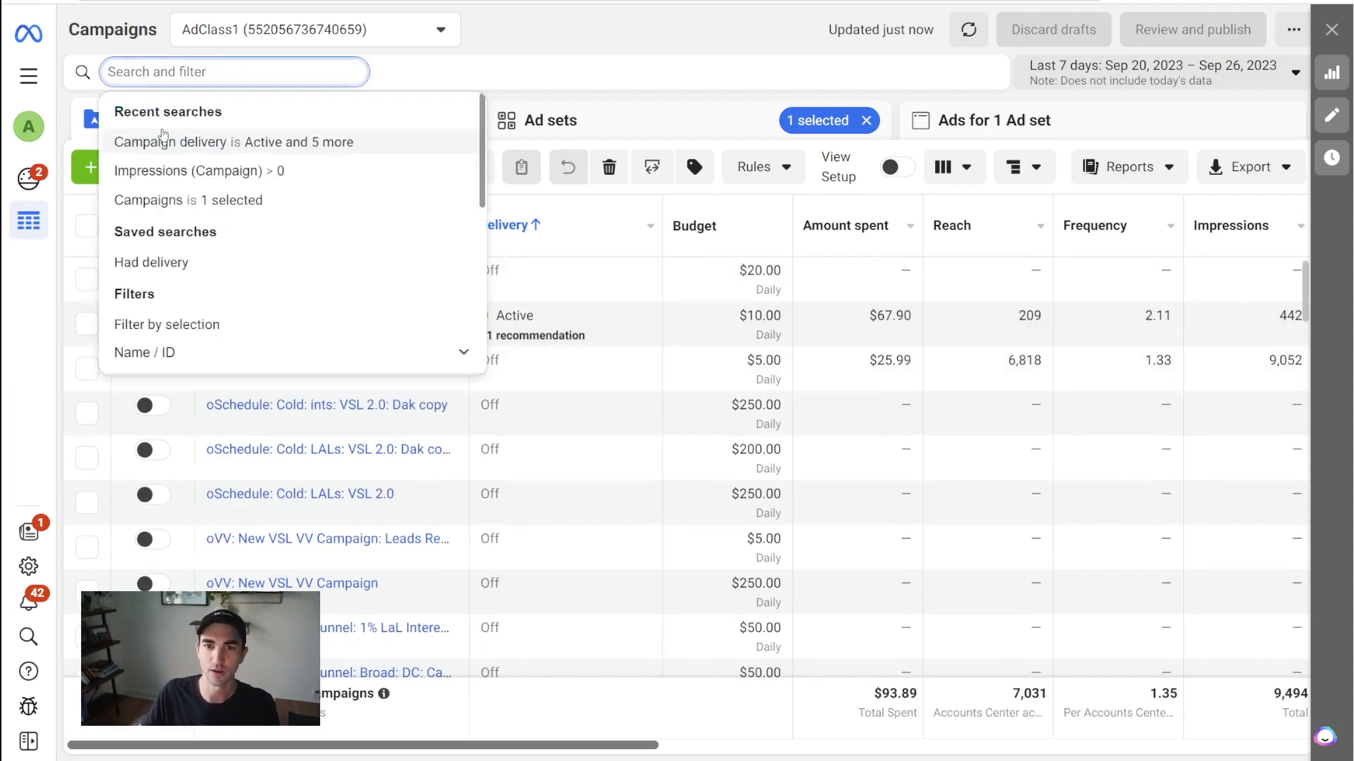
{"action": "type", "text": "oreg"}
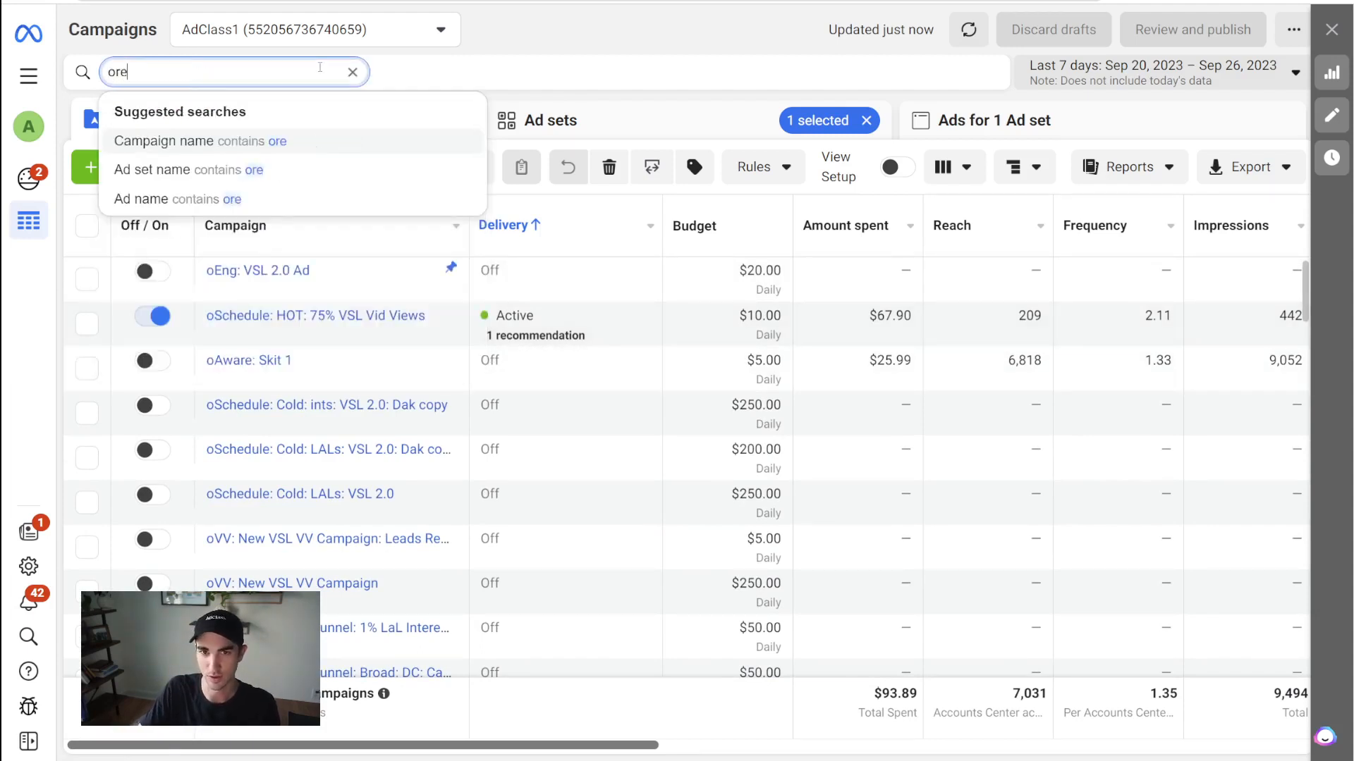
{"action": "key", "text": "Return"}
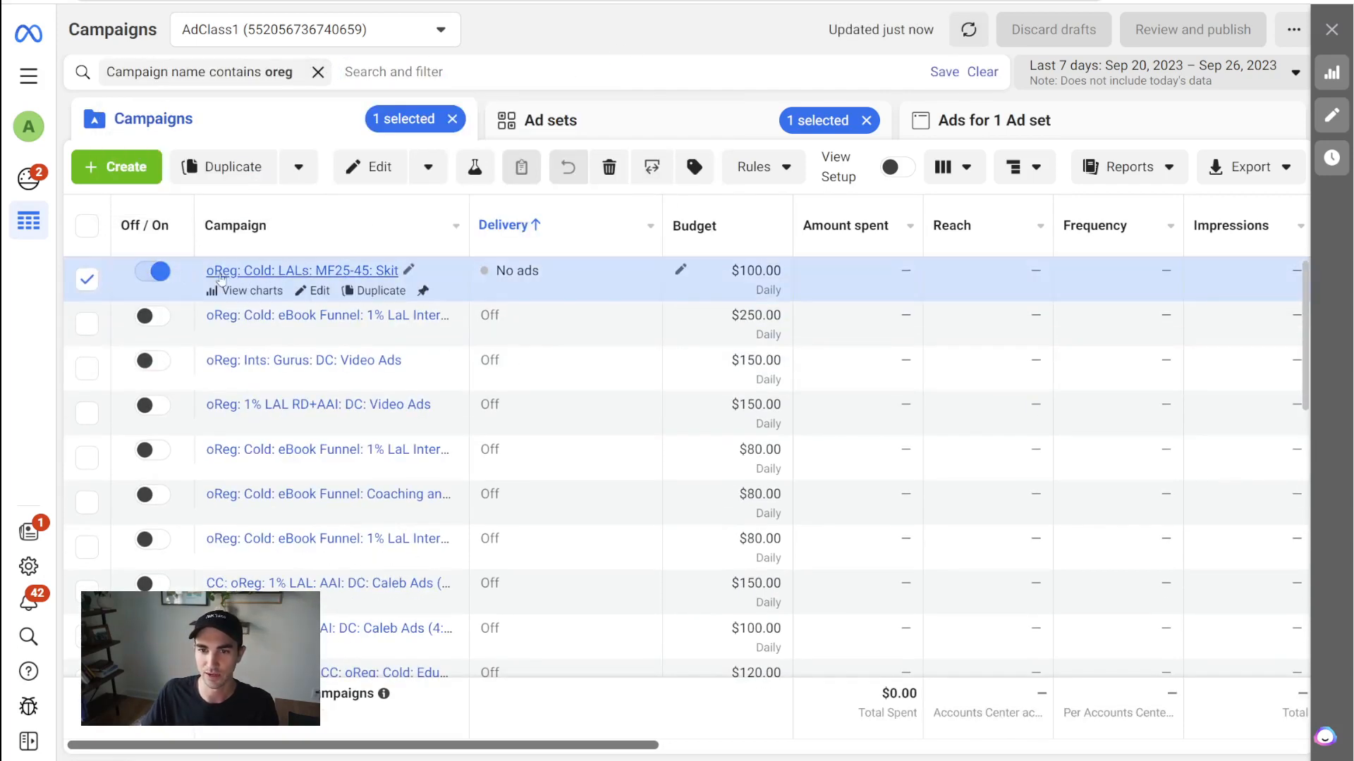
{"action": "left_click", "coordinate": [160, 274]}
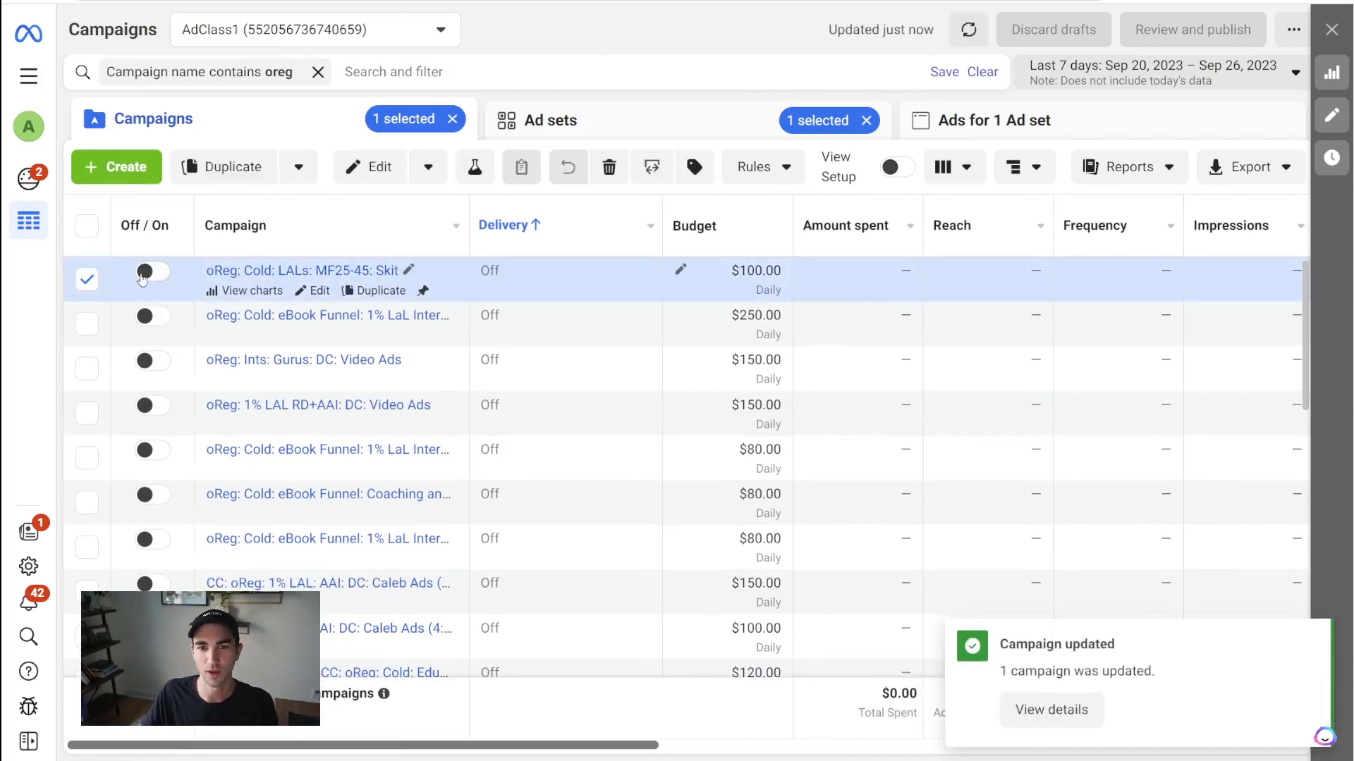
Step: Drill down through the switched-off campaign and its ad set to the "Skit" ad and select that ad
{"action": "left_click", "coordinate": [316, 272]}
{"action": "left_click", "coordinate": [316, 266]}
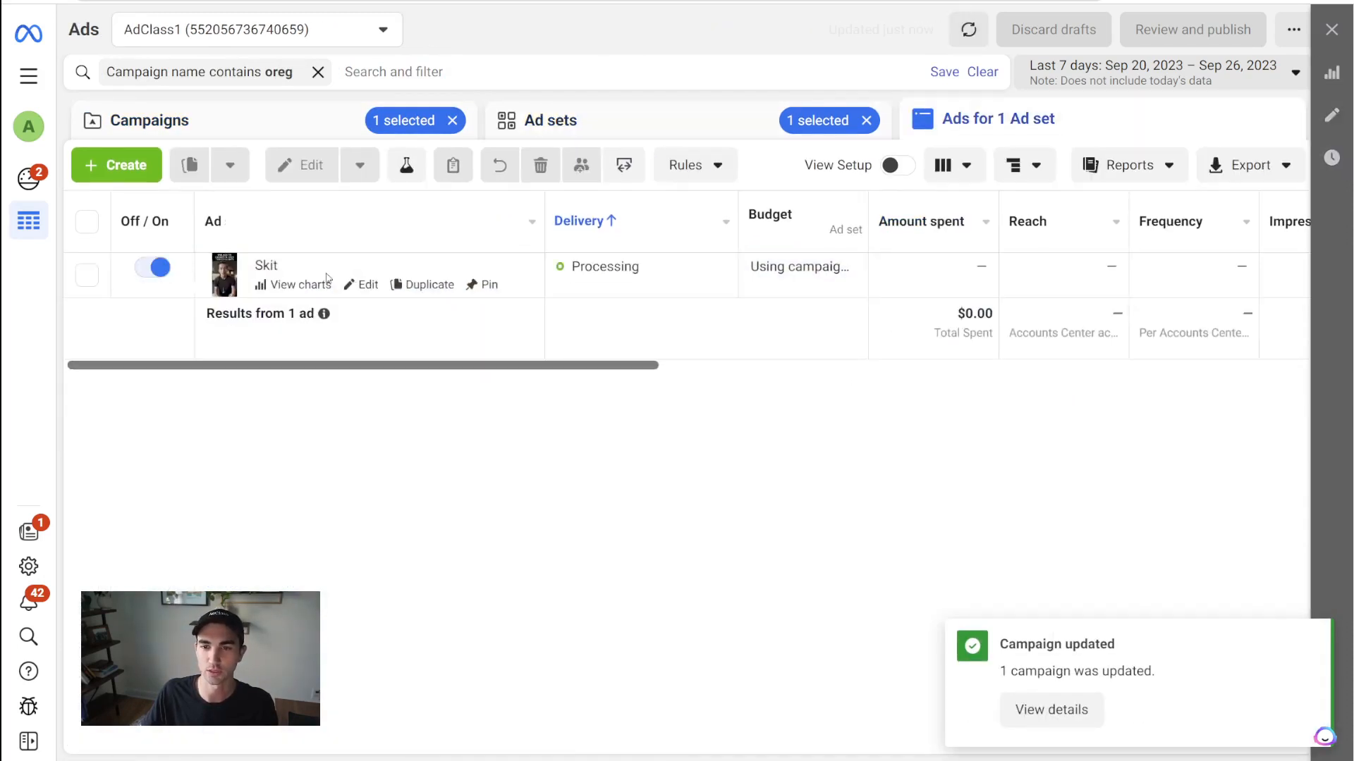
{"action": "left_click", "coordinate": [589, 267]}
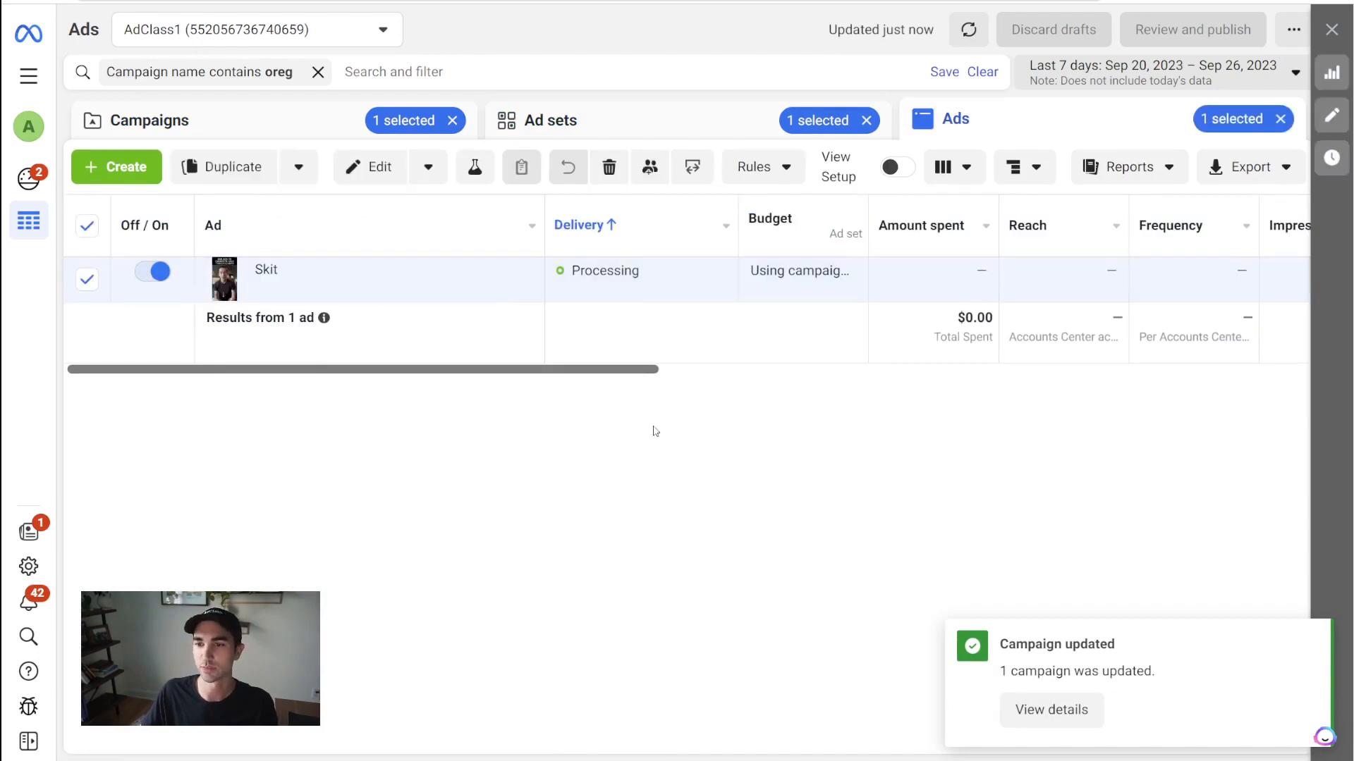